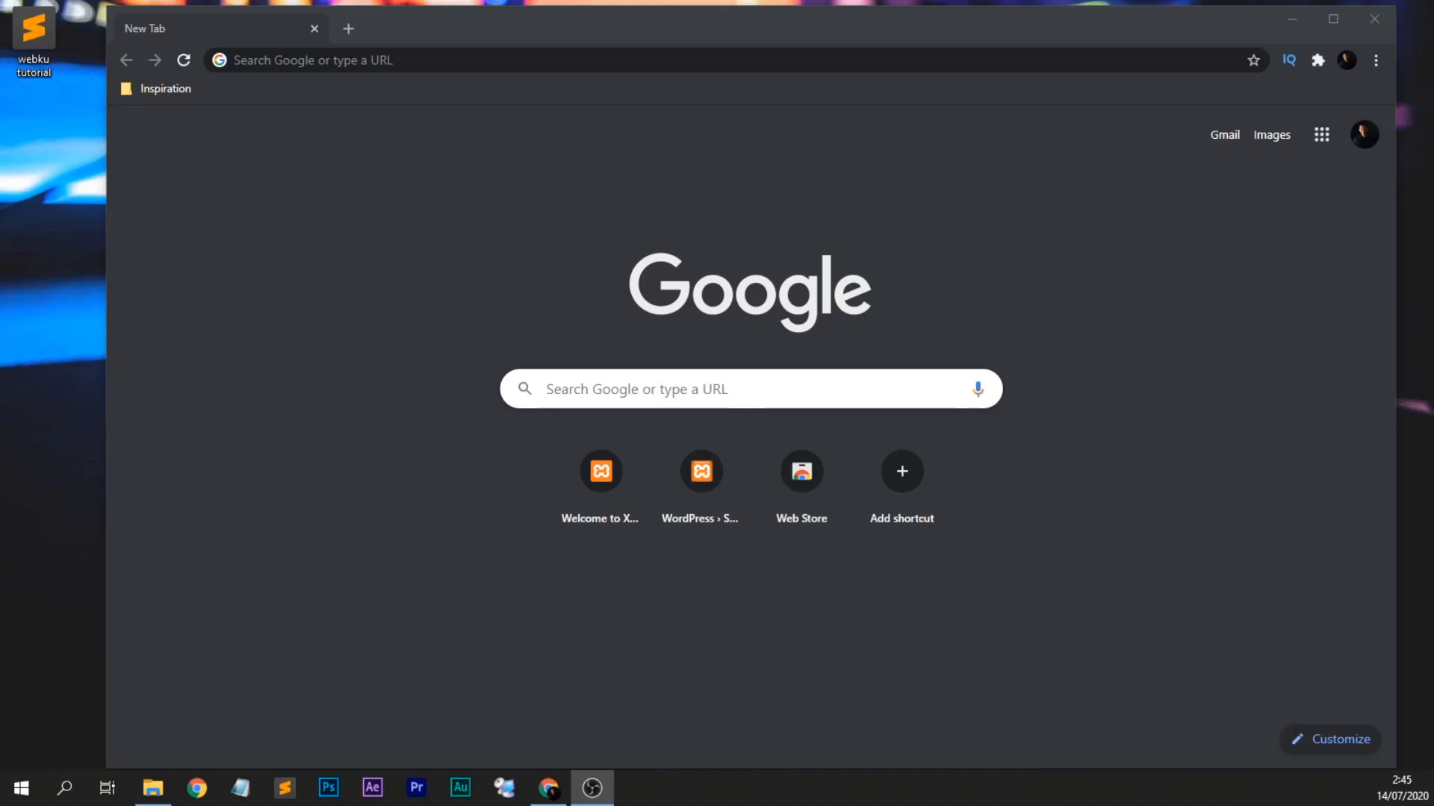
# Open the WordPress login page at localhost/webku/wp-login.php.
pyautogui.click(485, 61)
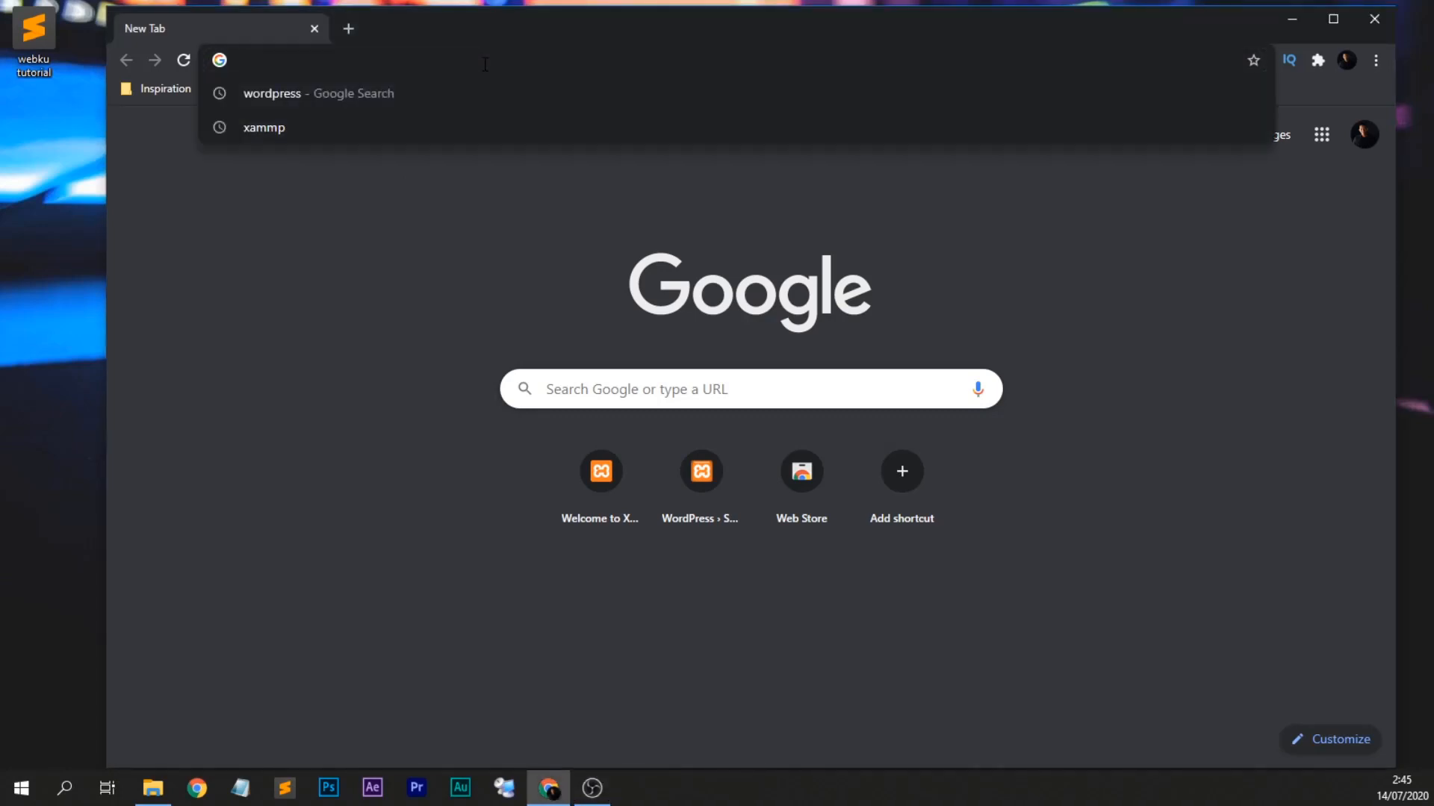
pyautogui.write('localhosy')
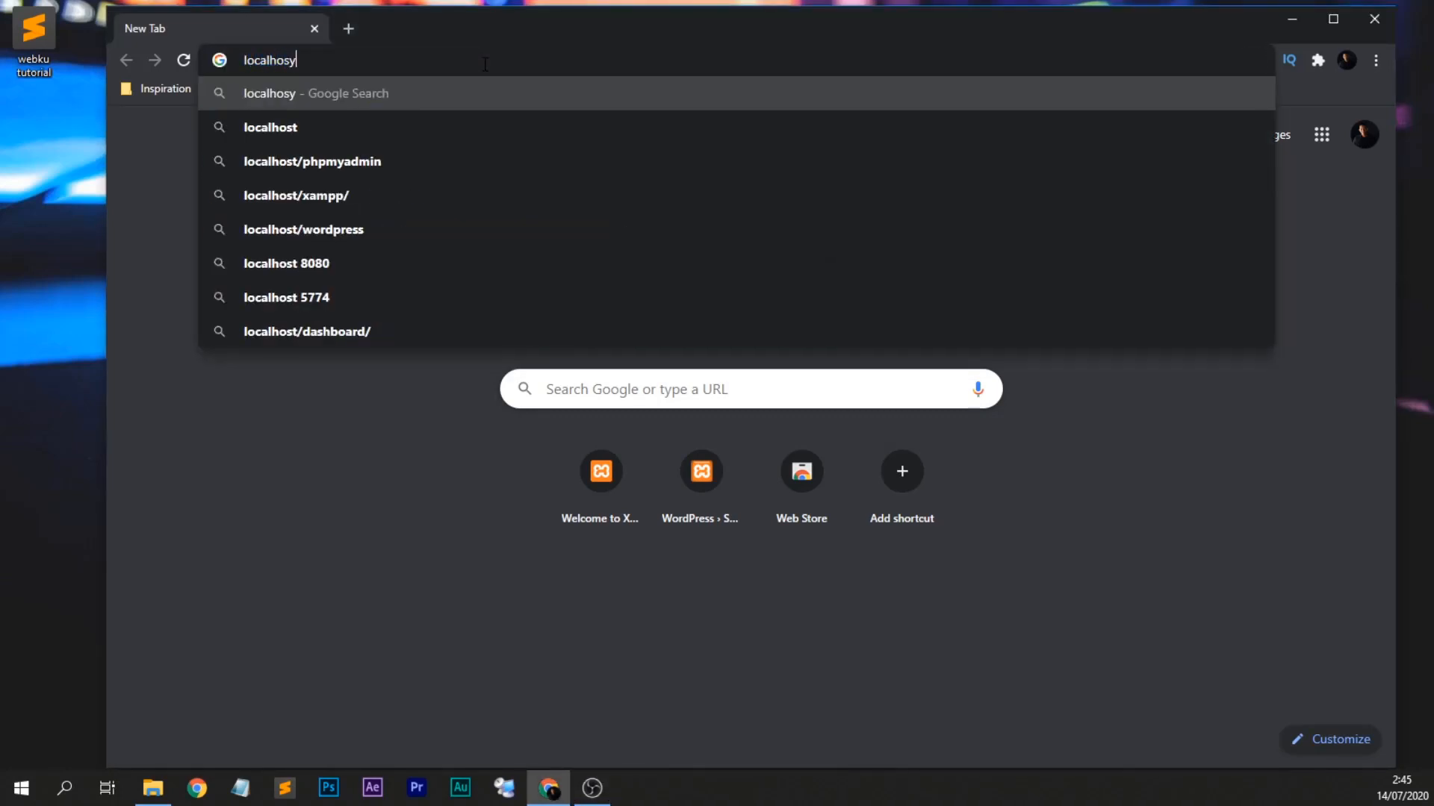
pyautogui.press('BackSpace')
pyautogui.write('t/')
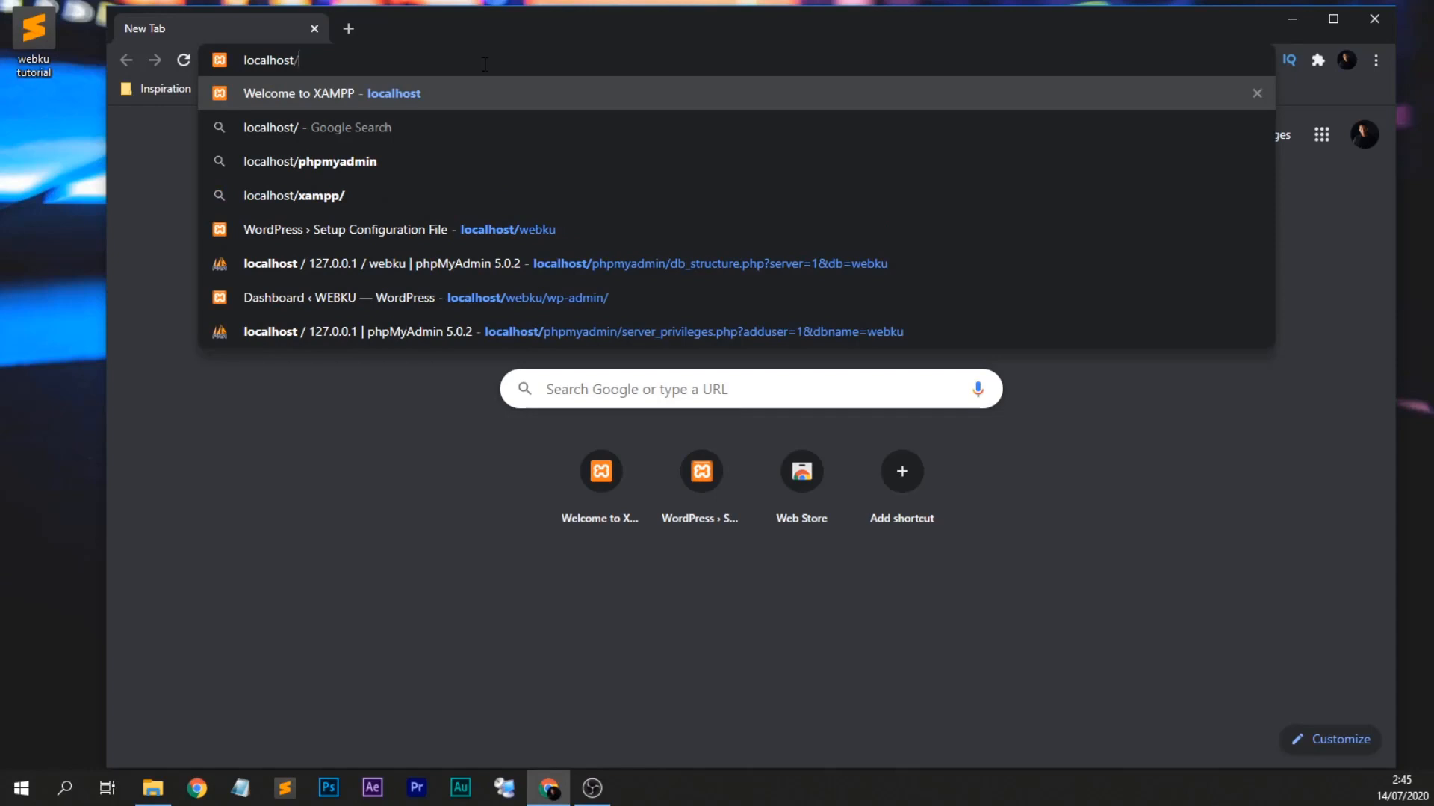
pyautogui.write('web')
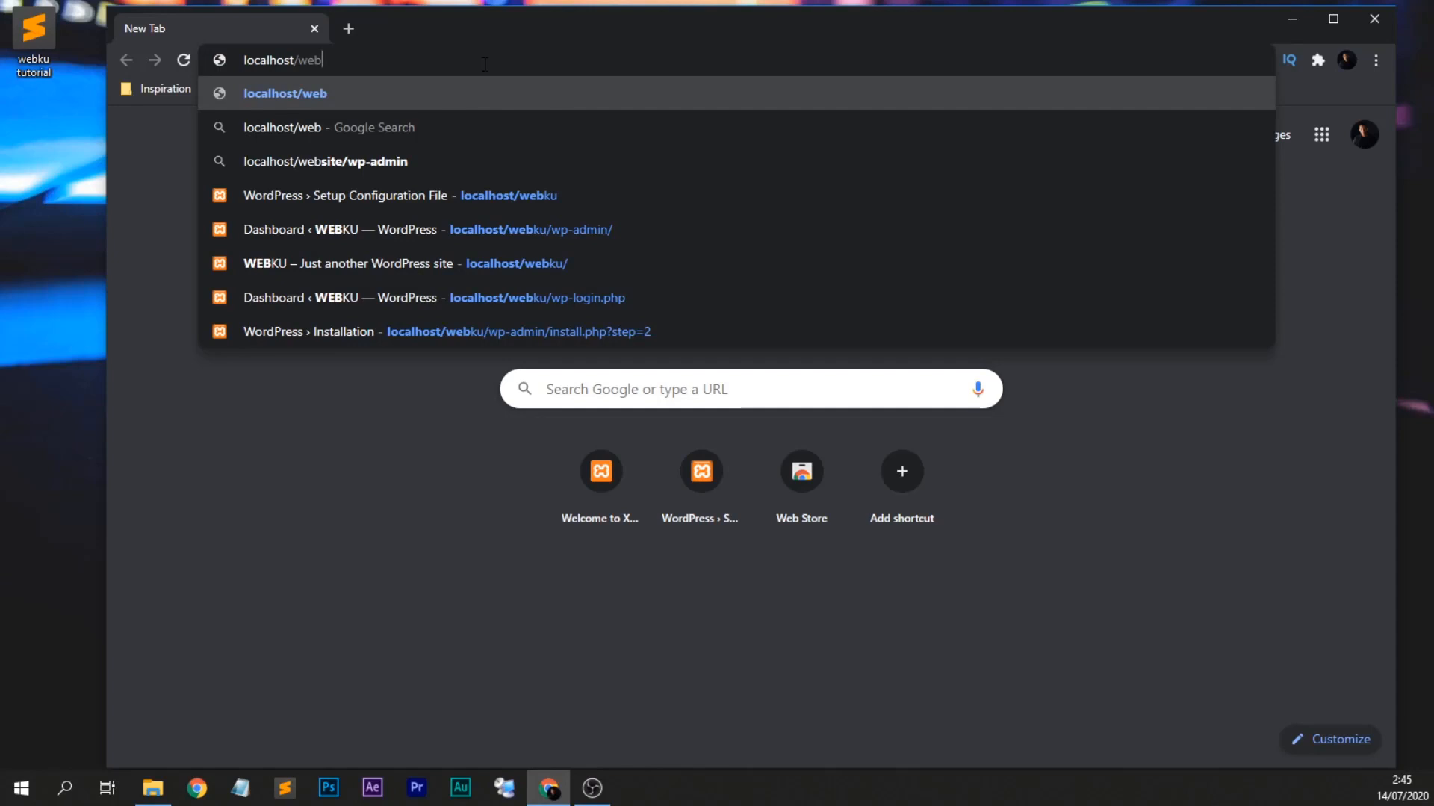
pyautogui.write('ku')
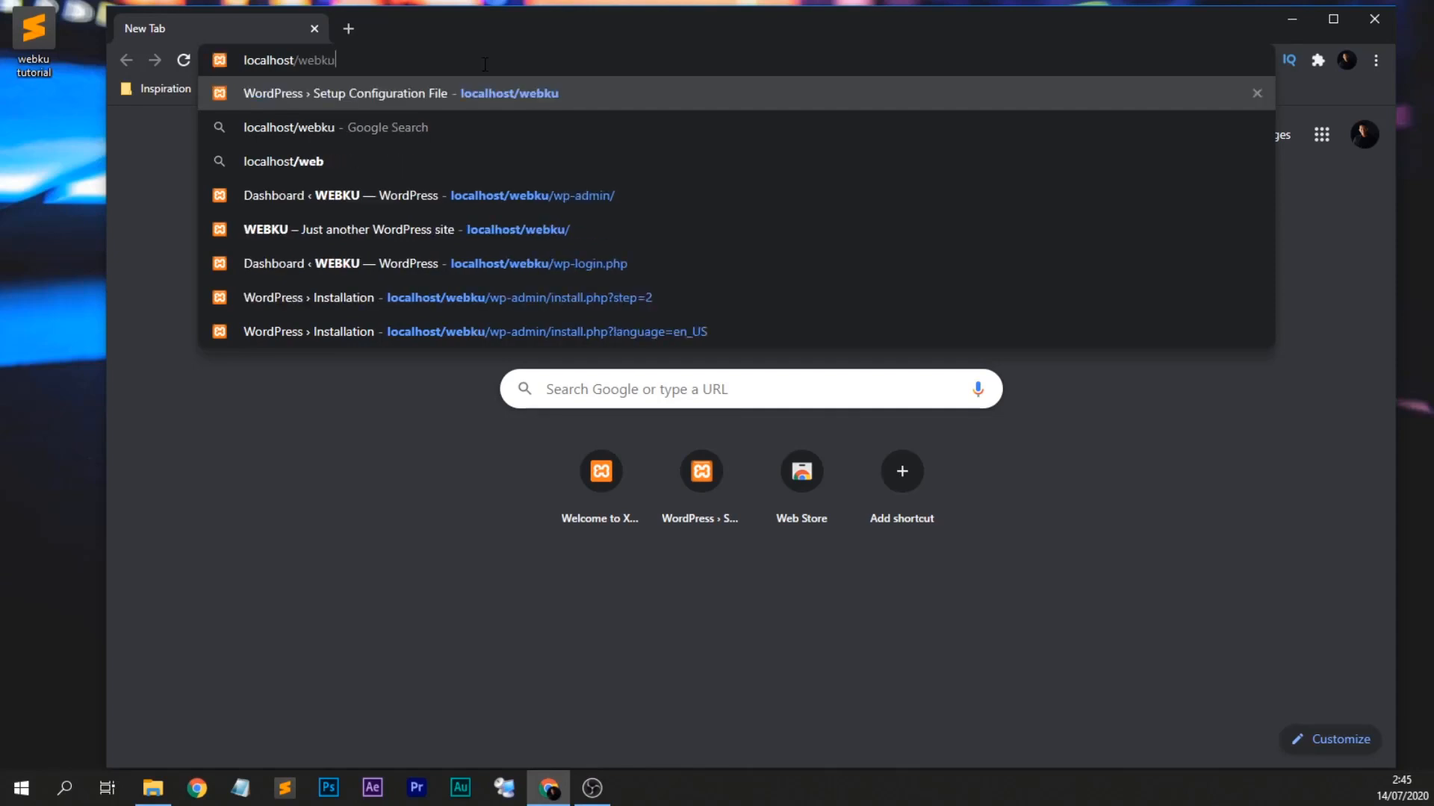
pyautogui.write('/wp')
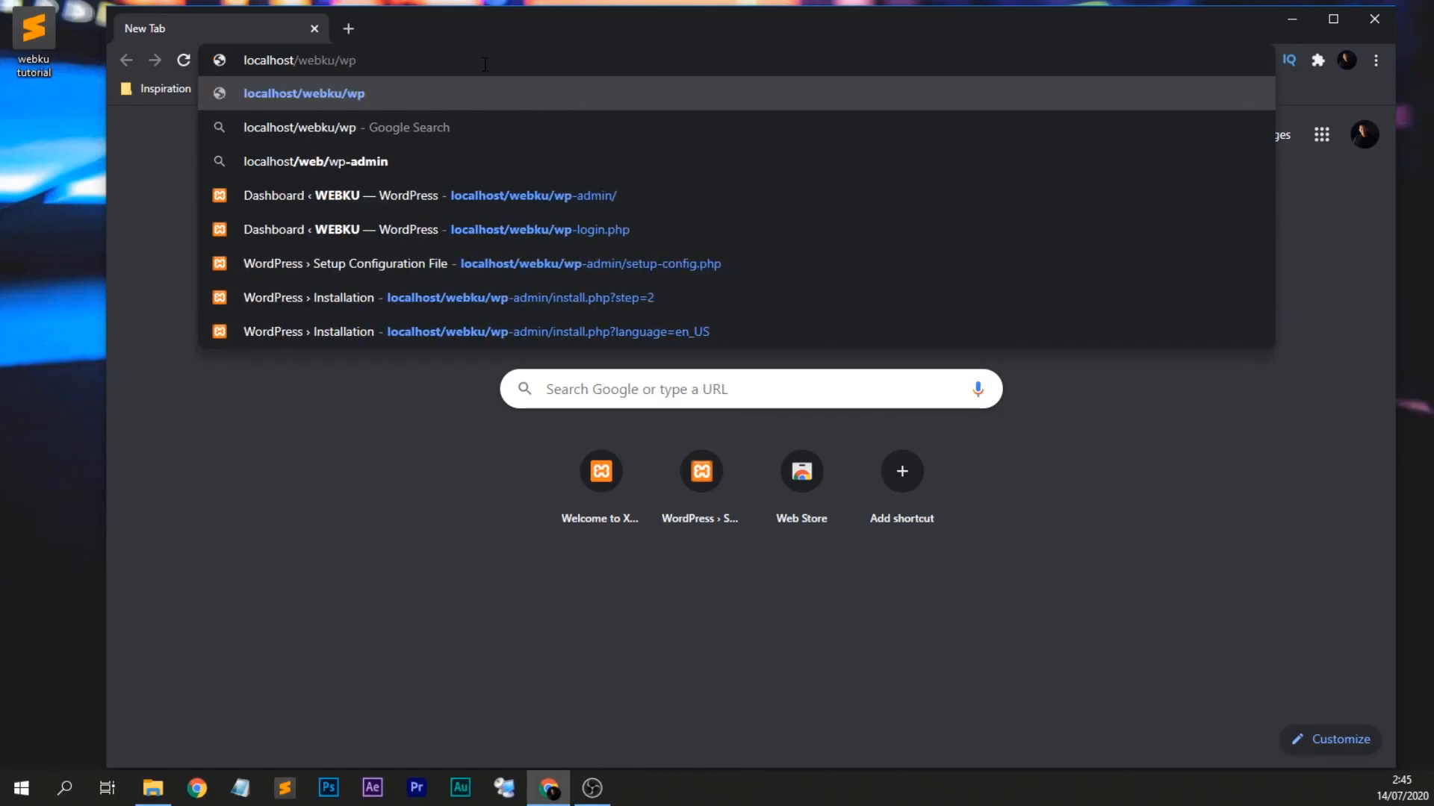
pyautogui.write('-log')
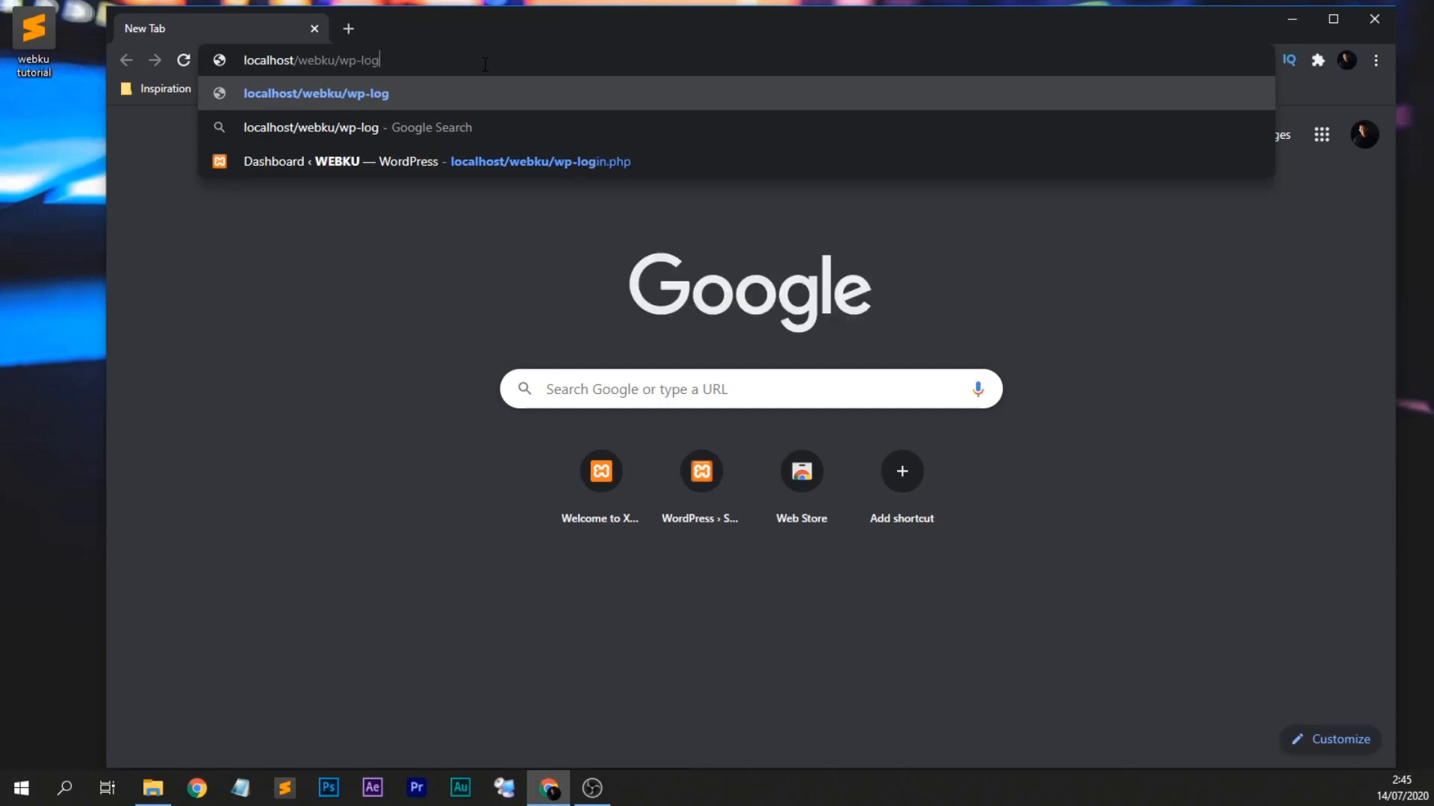
pyautogui.write('in.php')
pyautogui.press('Return')
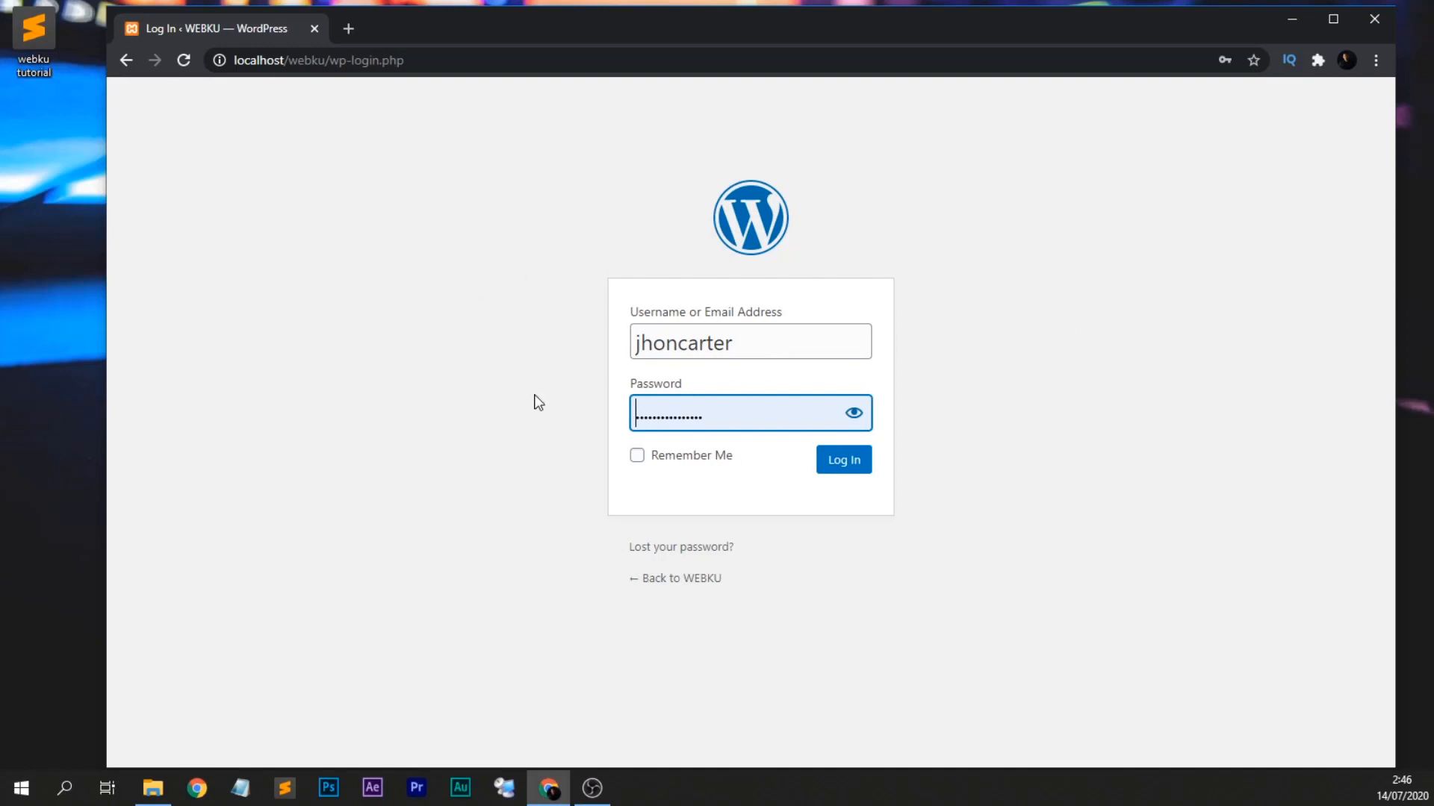
# Log in to the WordPress admin with the prefilled credentials and maximize the browser window.
pyautogui.doubleClick(759, 333)
pyautogui.click(536, 351)
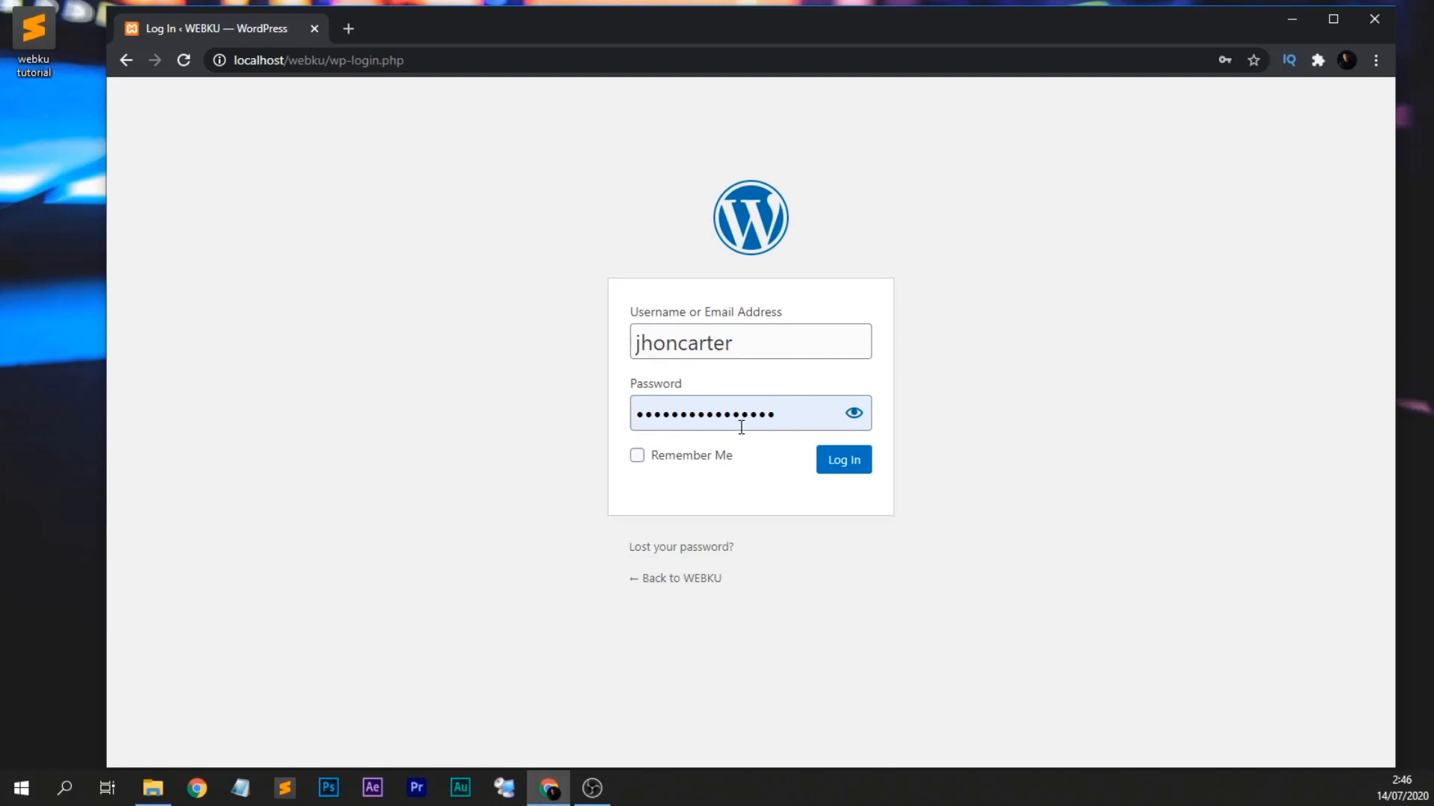
pyautogui.click(842, 459)
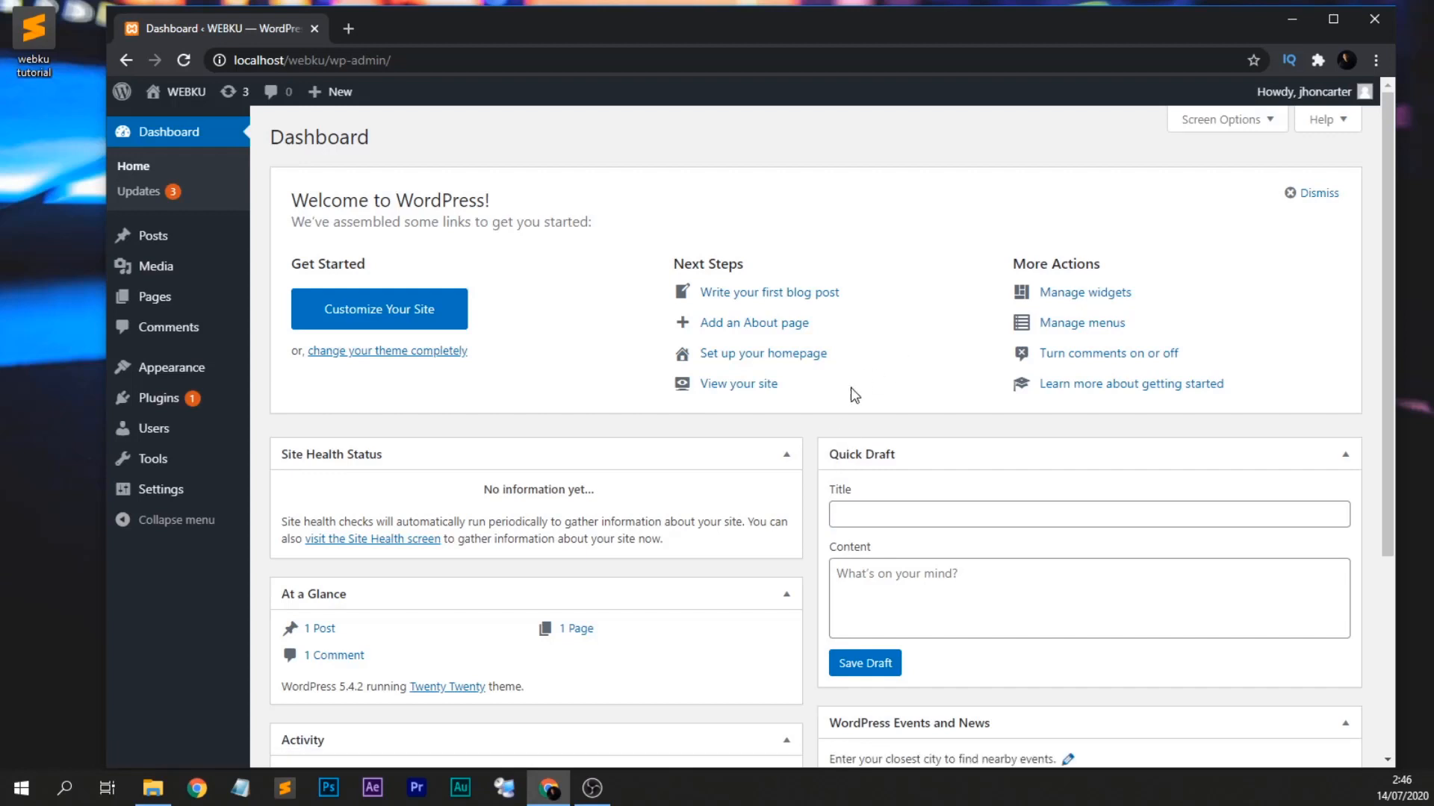
pyautogui.click(1333, 19)
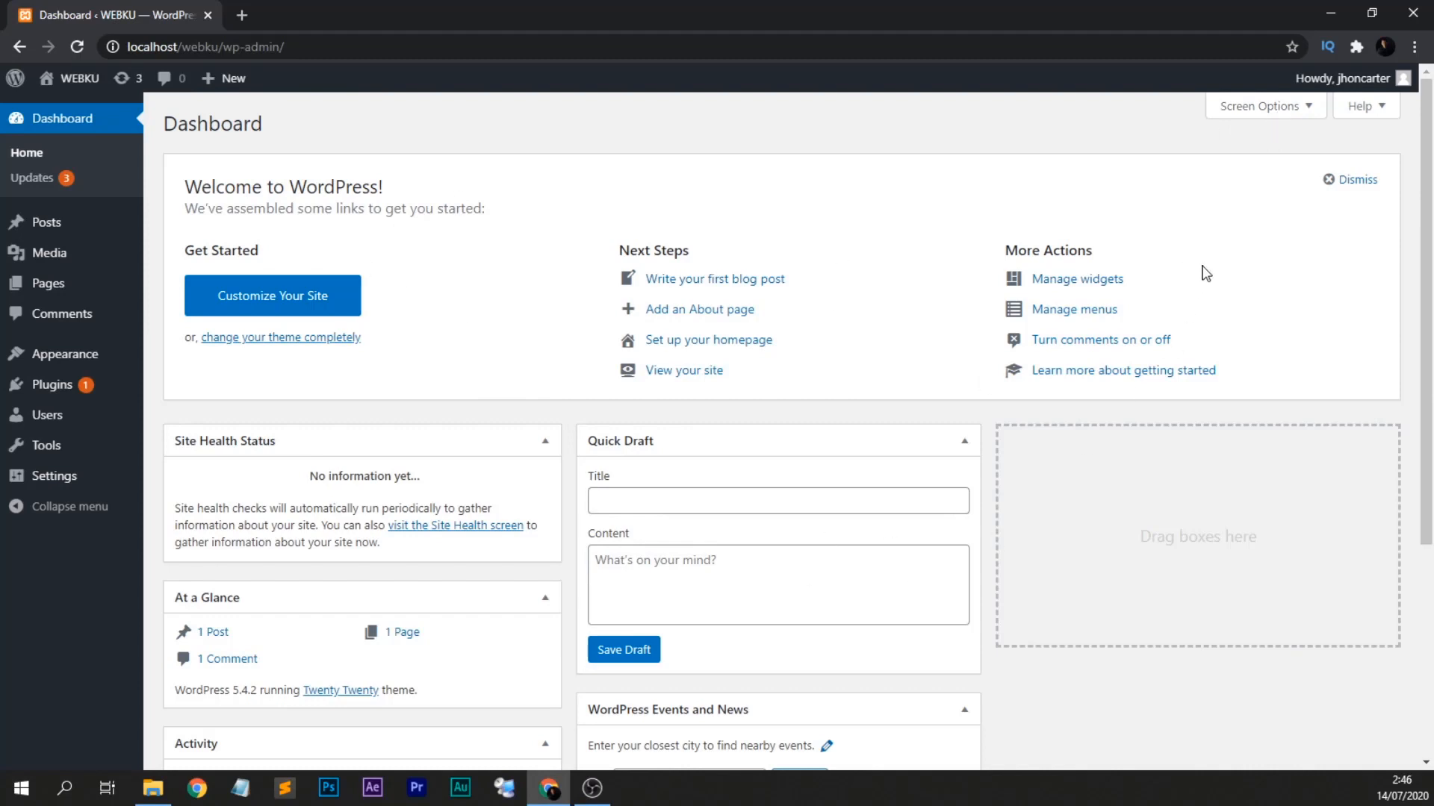
# Hide the Welcome, WordPress Events and News, Quick Draft, Activity and At a Glance boxes from the dashboard, keeping only Site Health Status.
pyautogui.click(1293, 112)
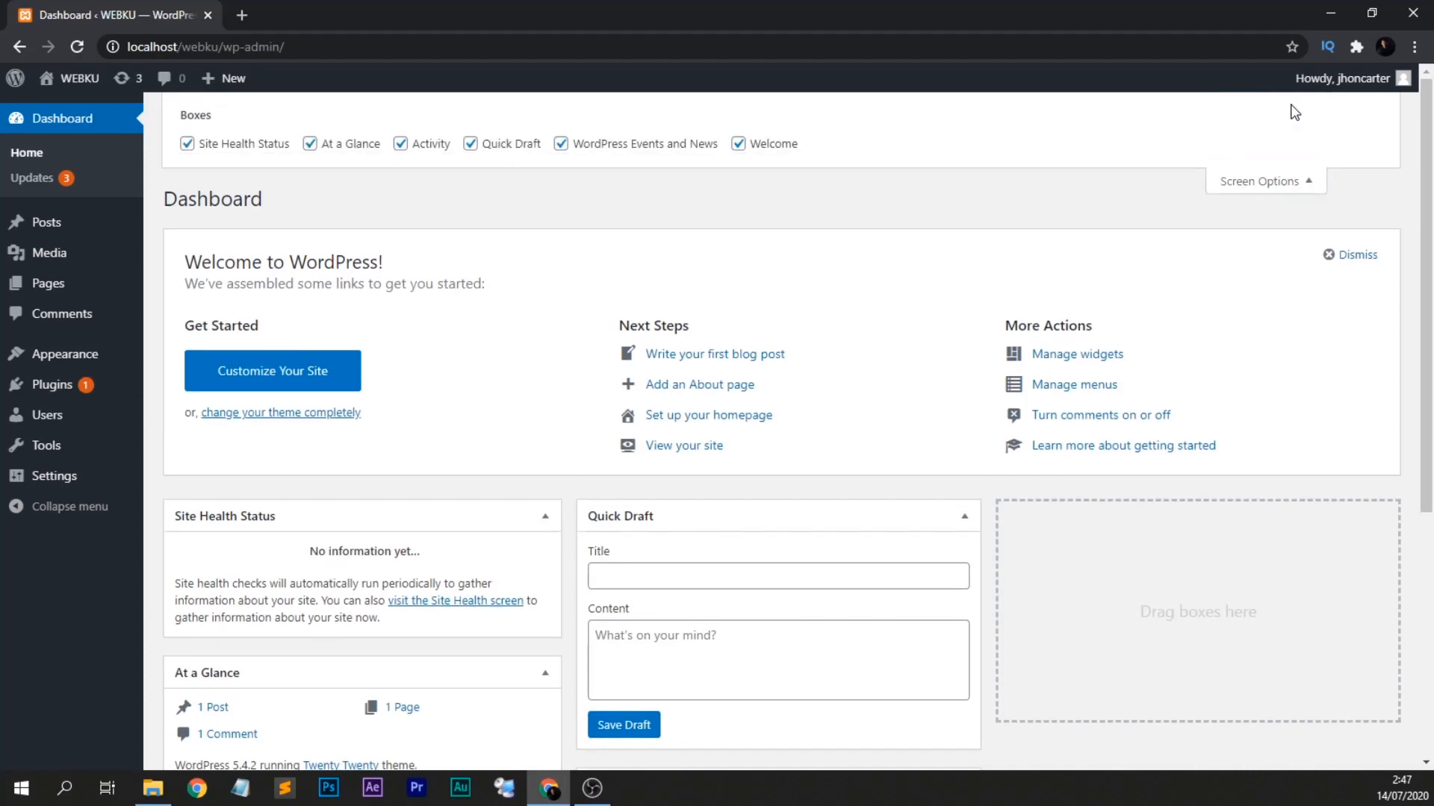
pyautogui.click(741, 146)
pyautogui.click(625, 148)
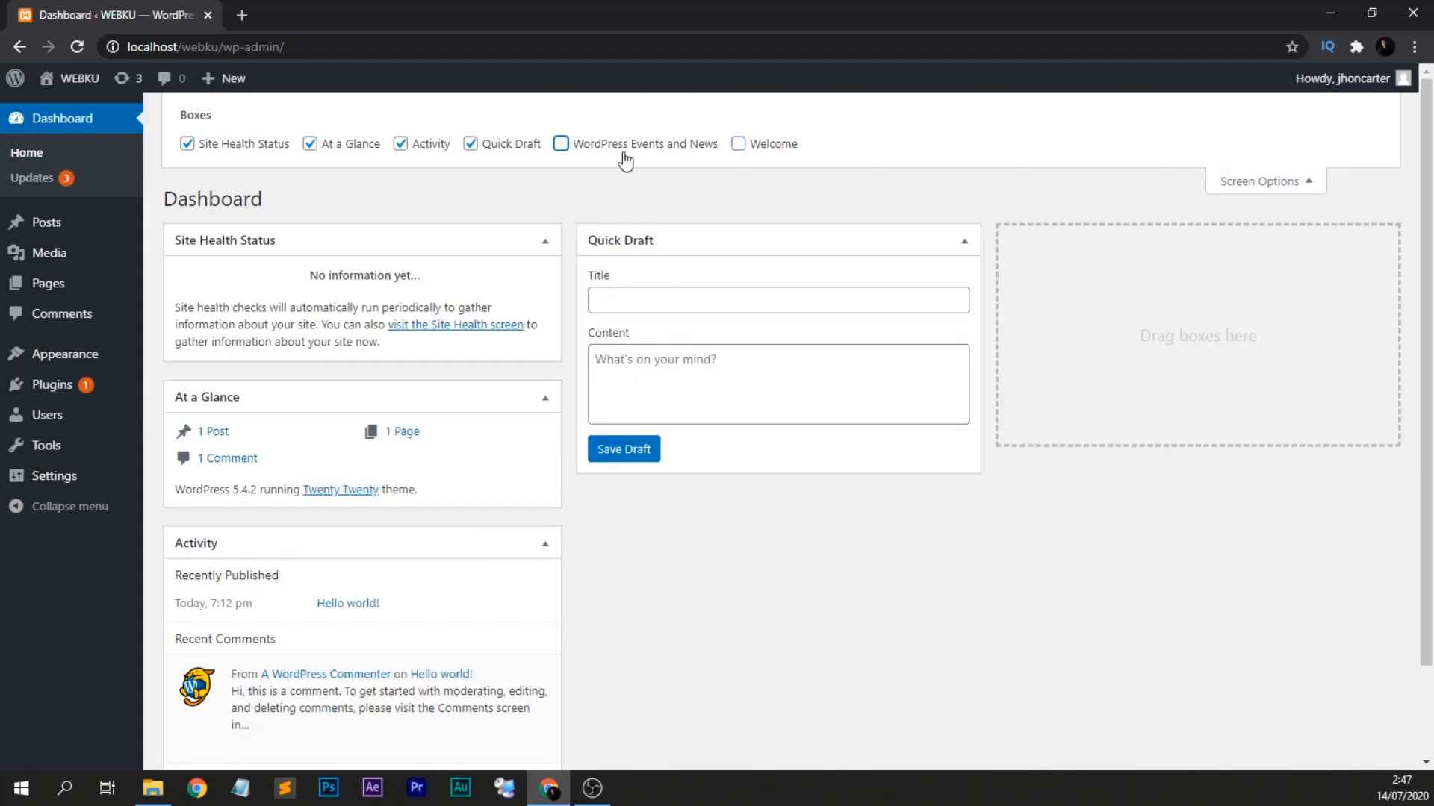
pyautogui.click(477, 147)
pyautogui.click(401, 145)
pyautogui.click(309, 144)
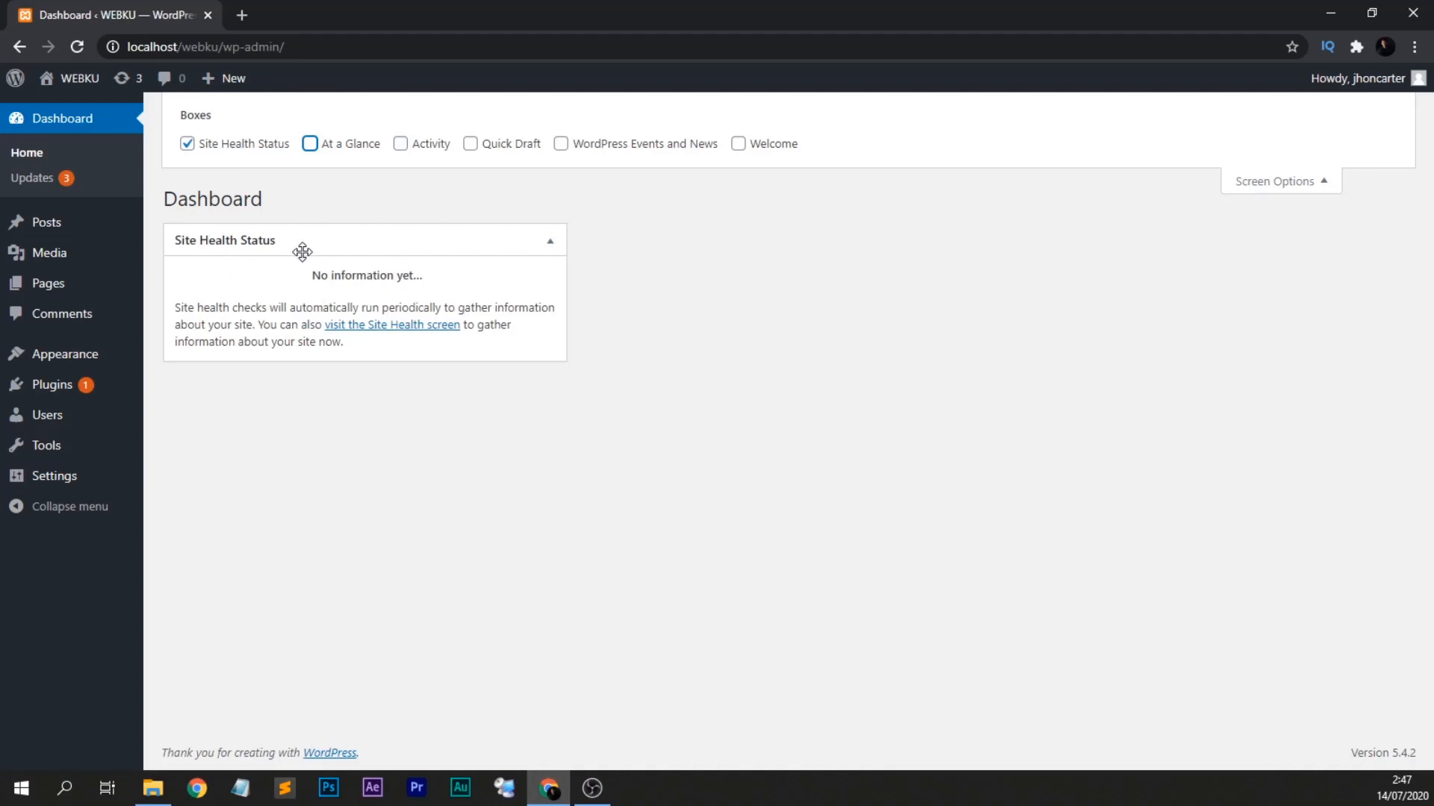
pyautogui.click(1275, 182)
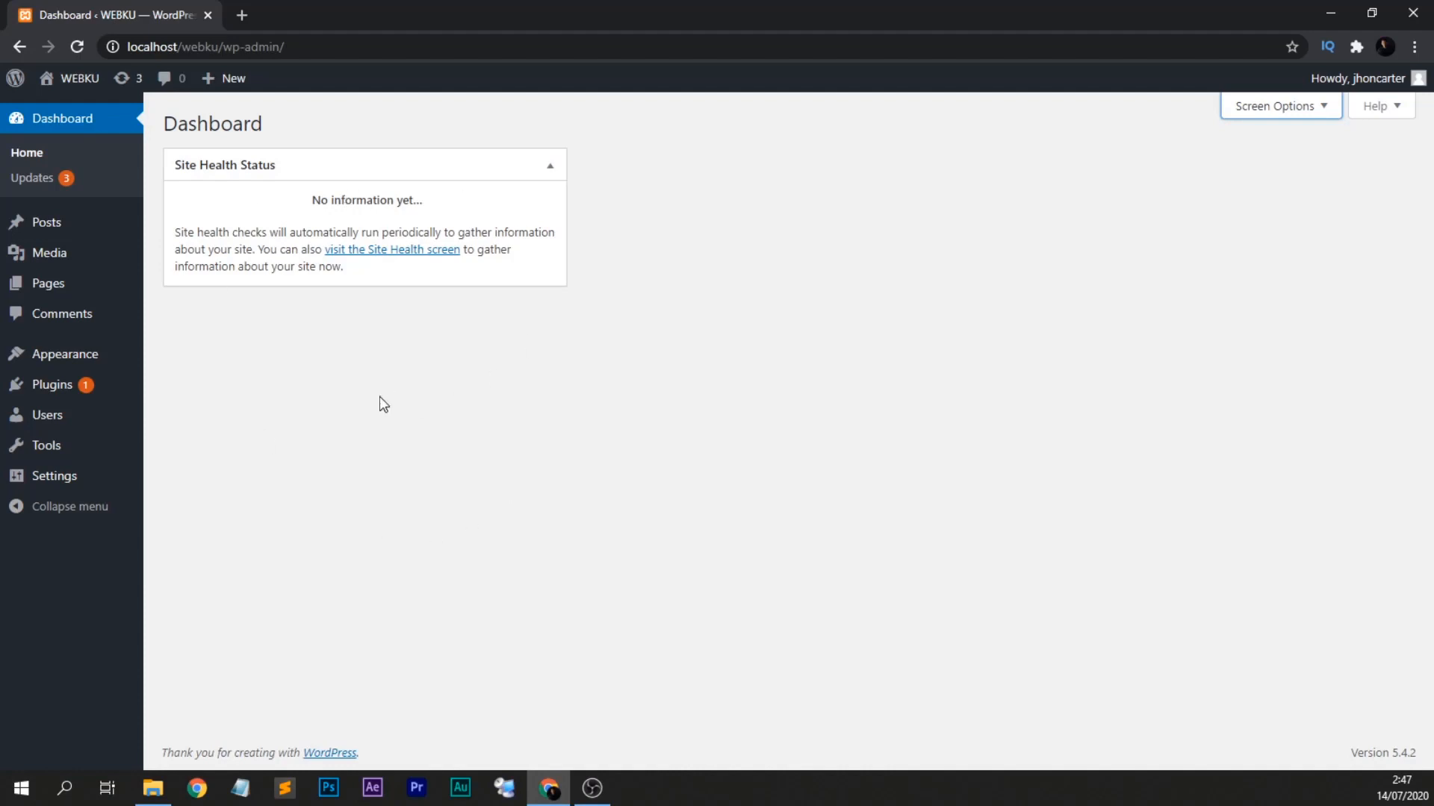
# Open the site's General settings and look through the available options.
pyautogui.moveTo(41, 484)
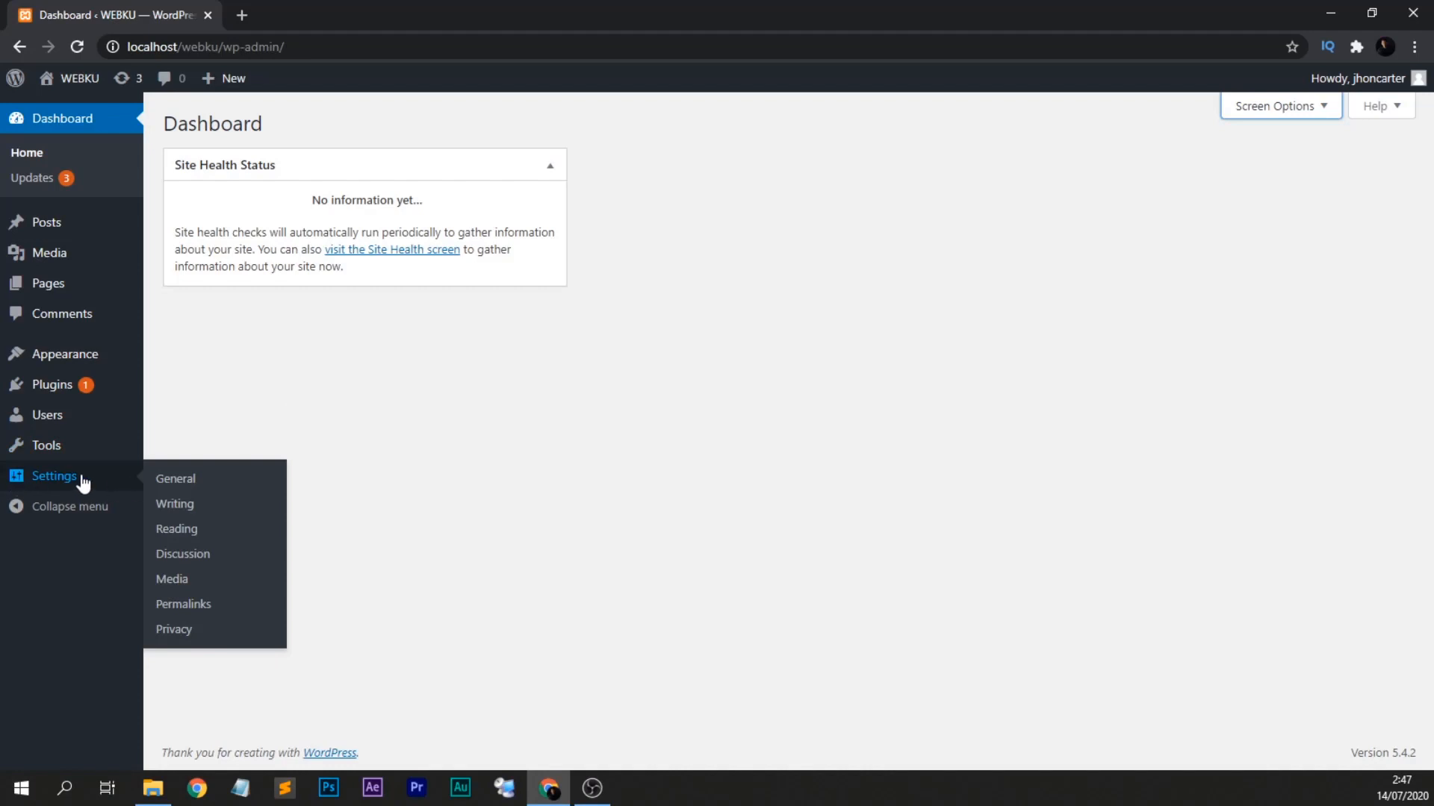
pyautogui.click(186, 484)
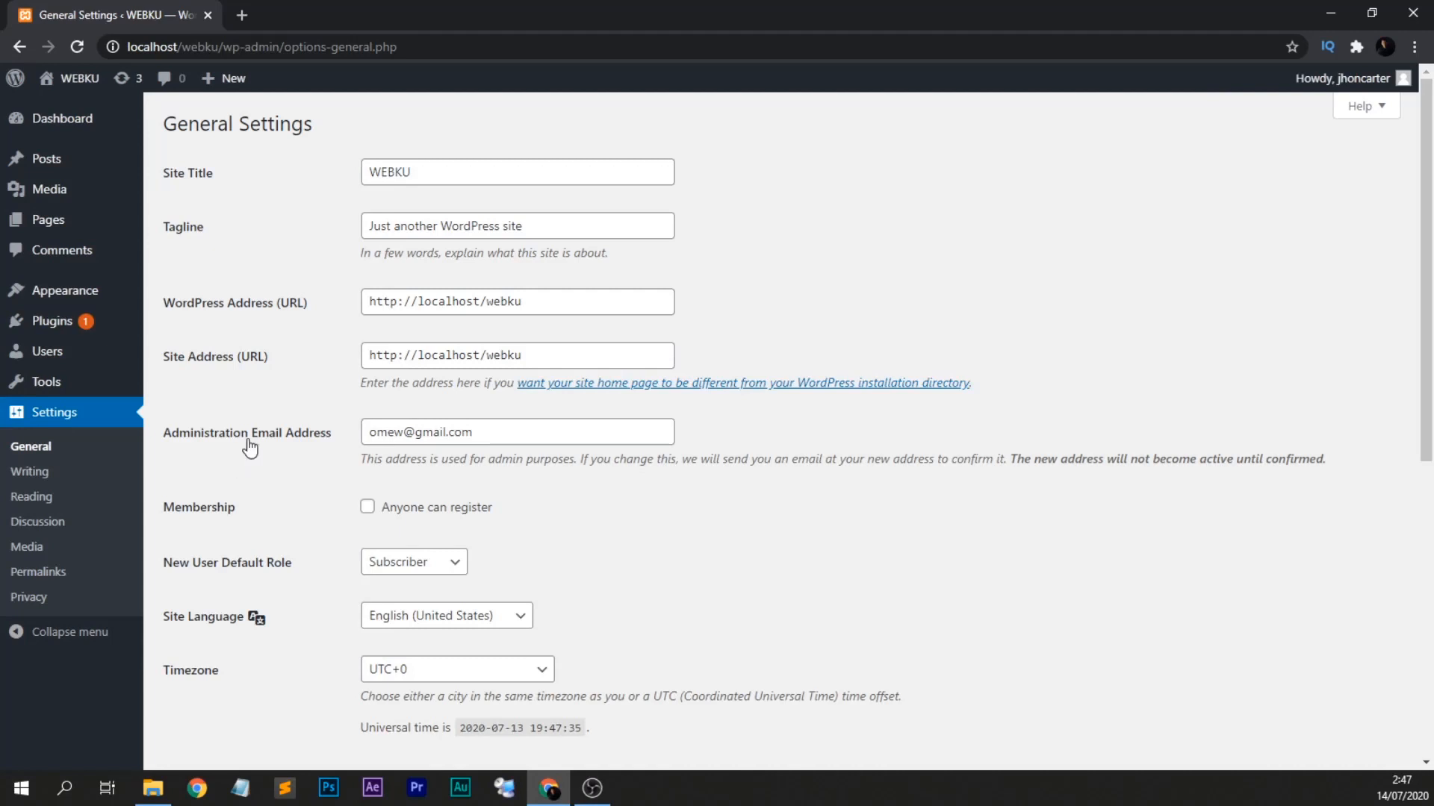
pyautogui.scroll(-7, 281, 544)
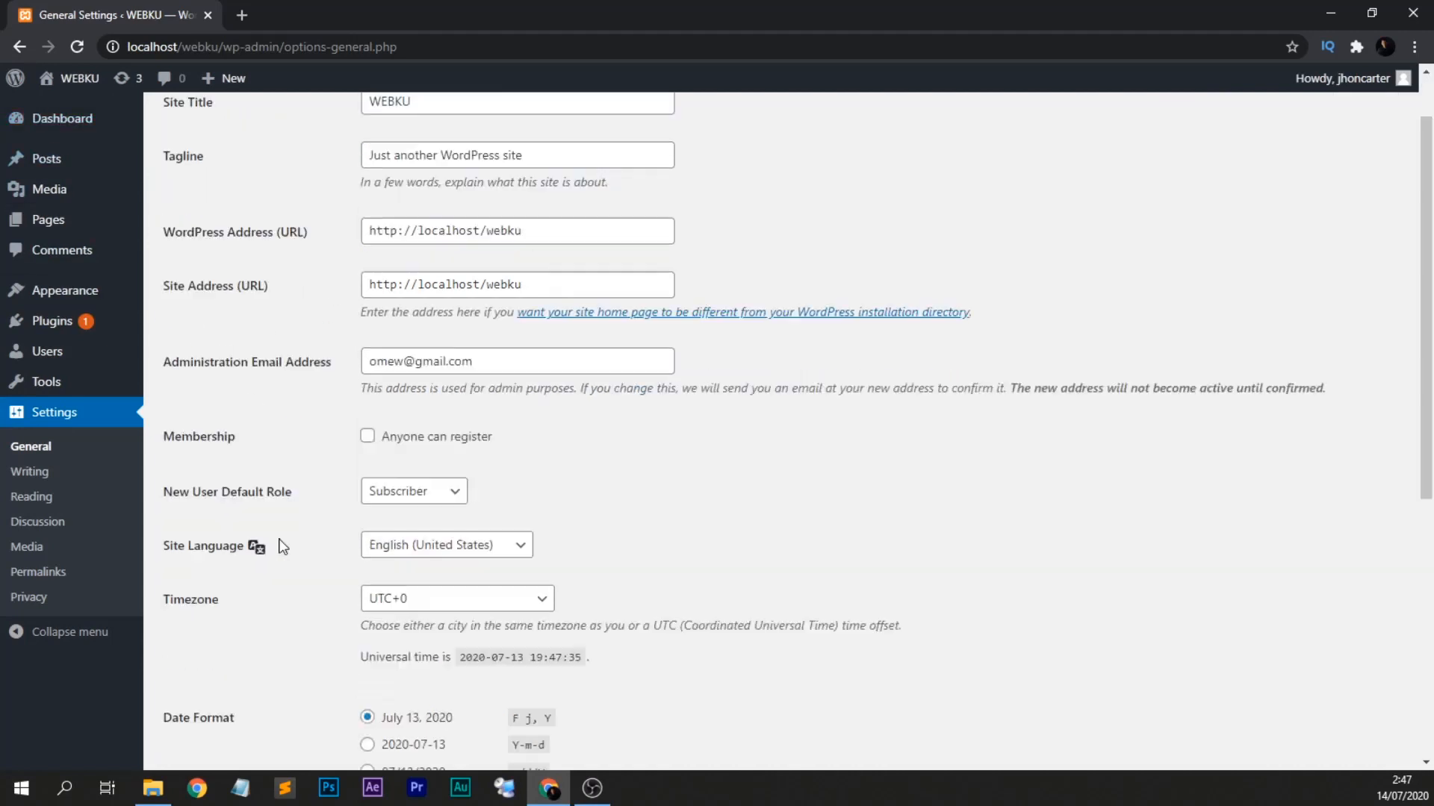
pyautogui.scroll(7, 282, 545)
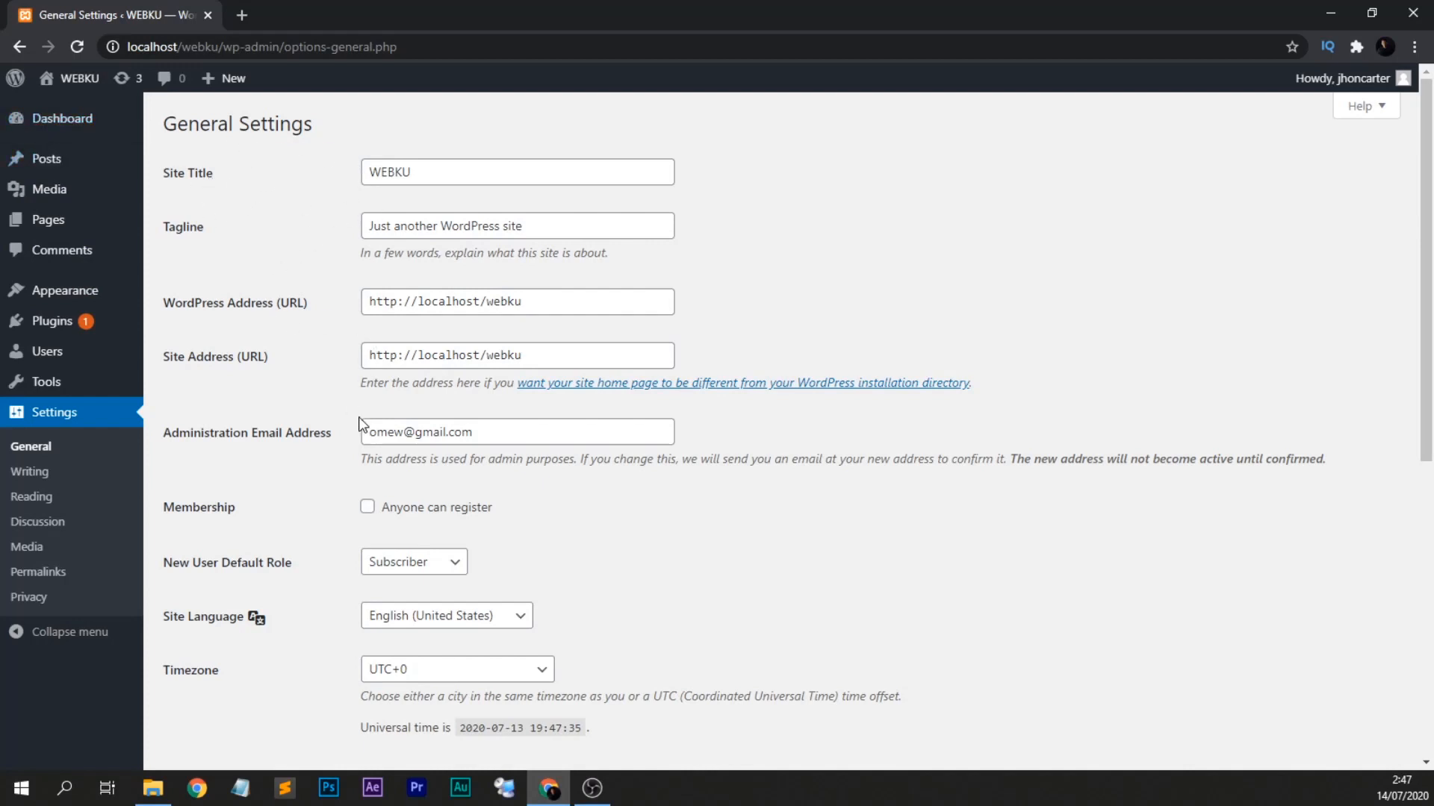
pyautogui.scroll(-7, 273, 494)
pyautogui.scroll(7, 274, 494)
pyautogui.scroll(-5, 789, 196)
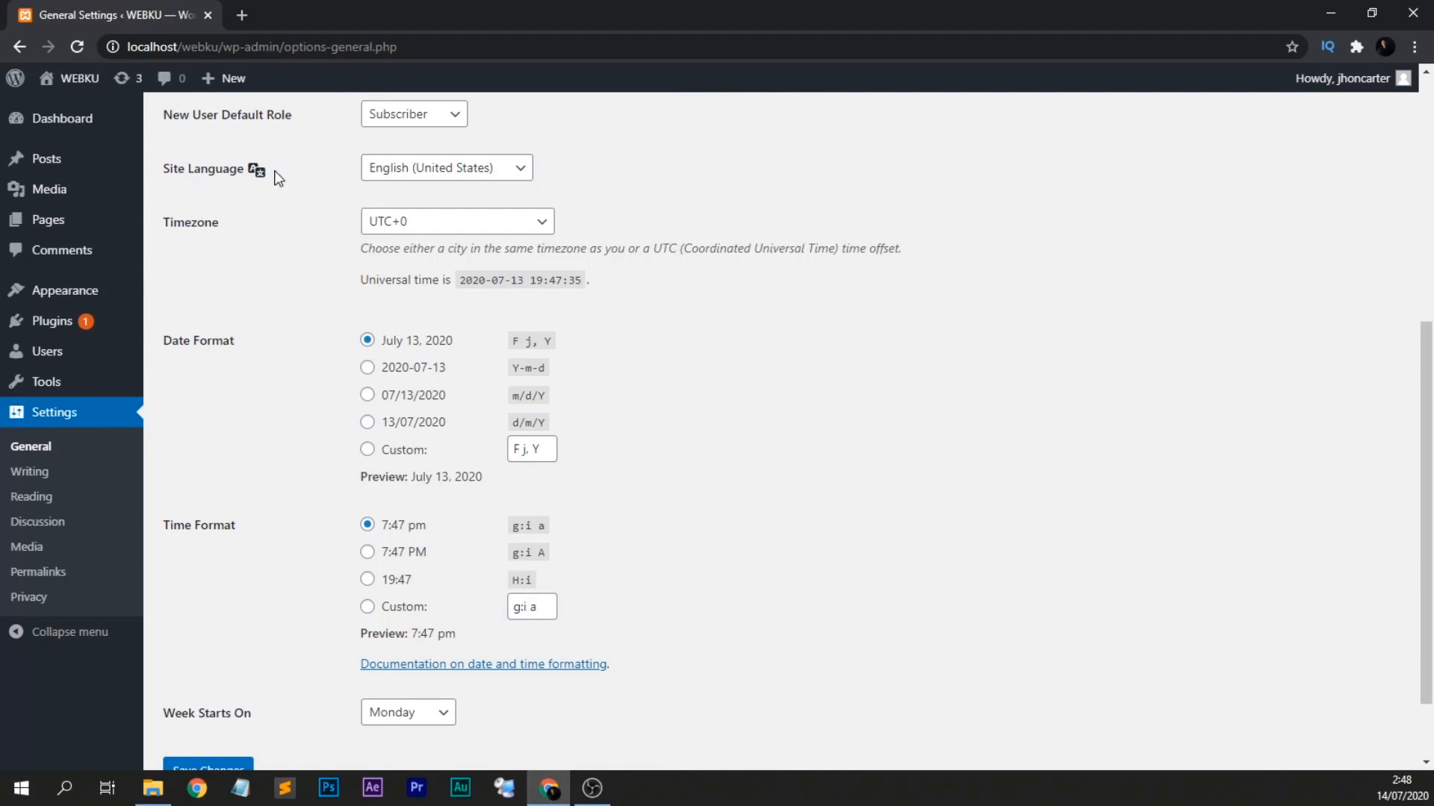
pyautogui.click(520, 171)
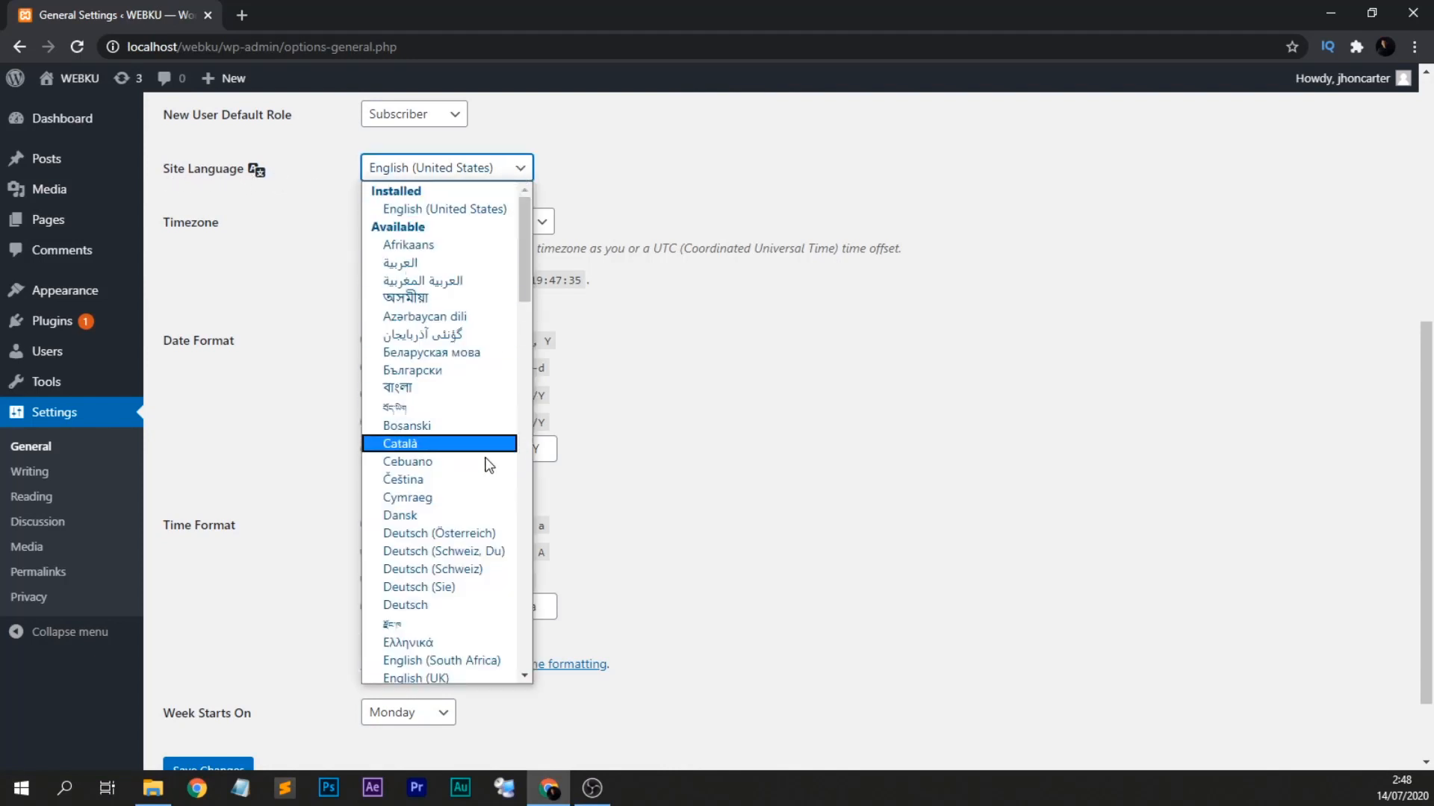
pyautogui.scroll(-15, 482, 507)
pyautogui.scroll(6, 476, 534)
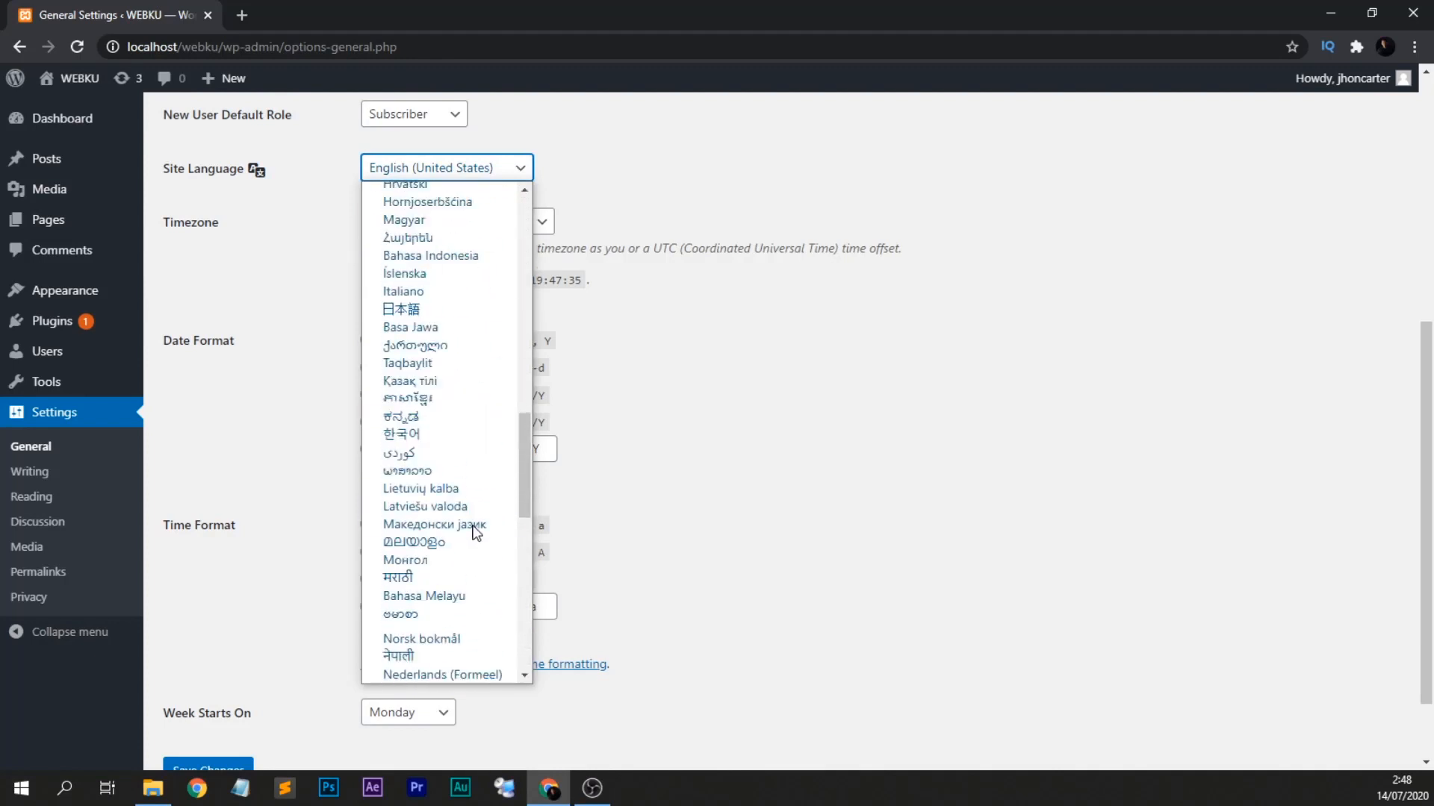
pyautogui.scroll(7, 475, 531)
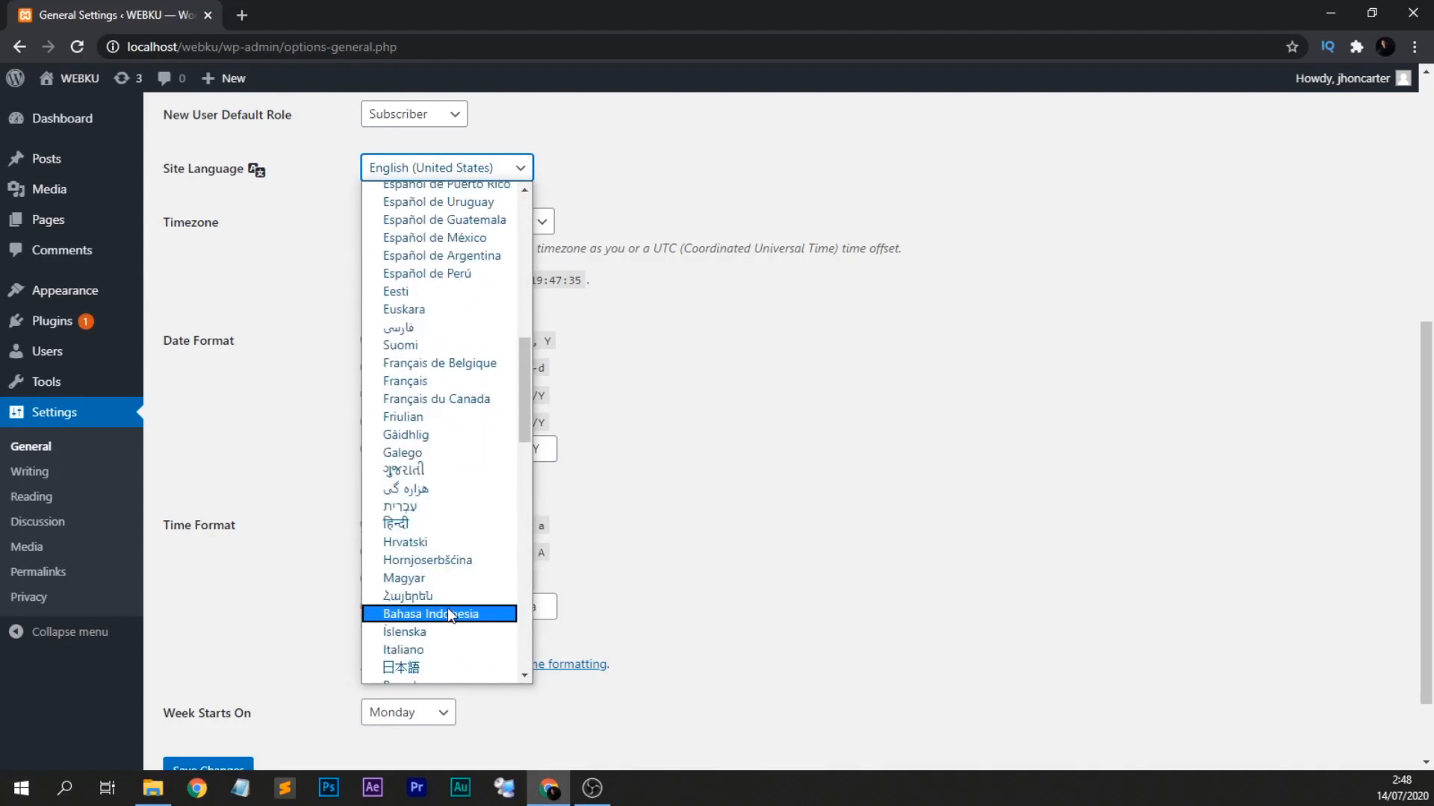
pyautogui.click(299, 397)
pyautogui.scroll(3, 321, 345)
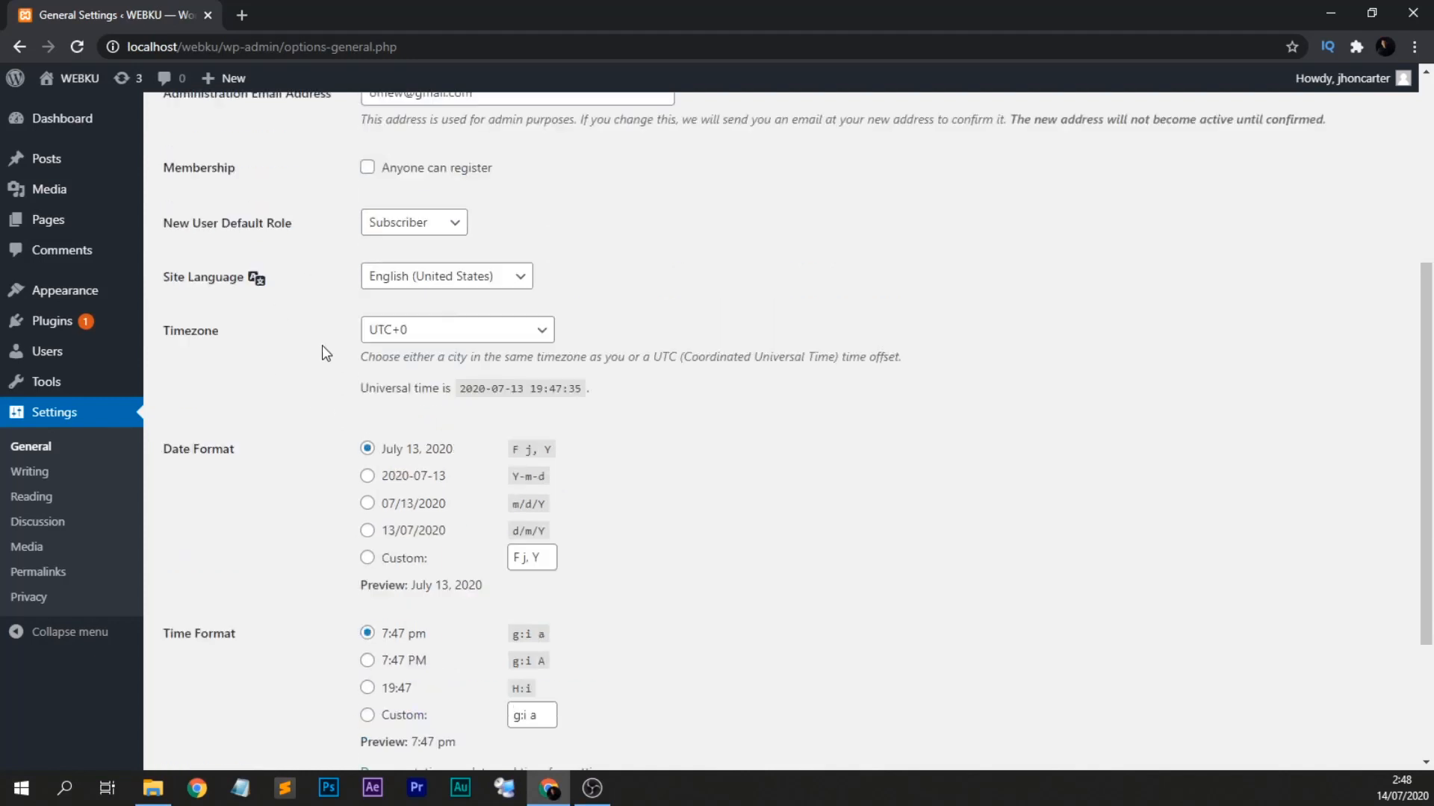
# Set the site language to Bahasa Indonesia.
pyautogui.scroll(2, 321, 345)
pyautogui.scroll(-5, 328, 348)
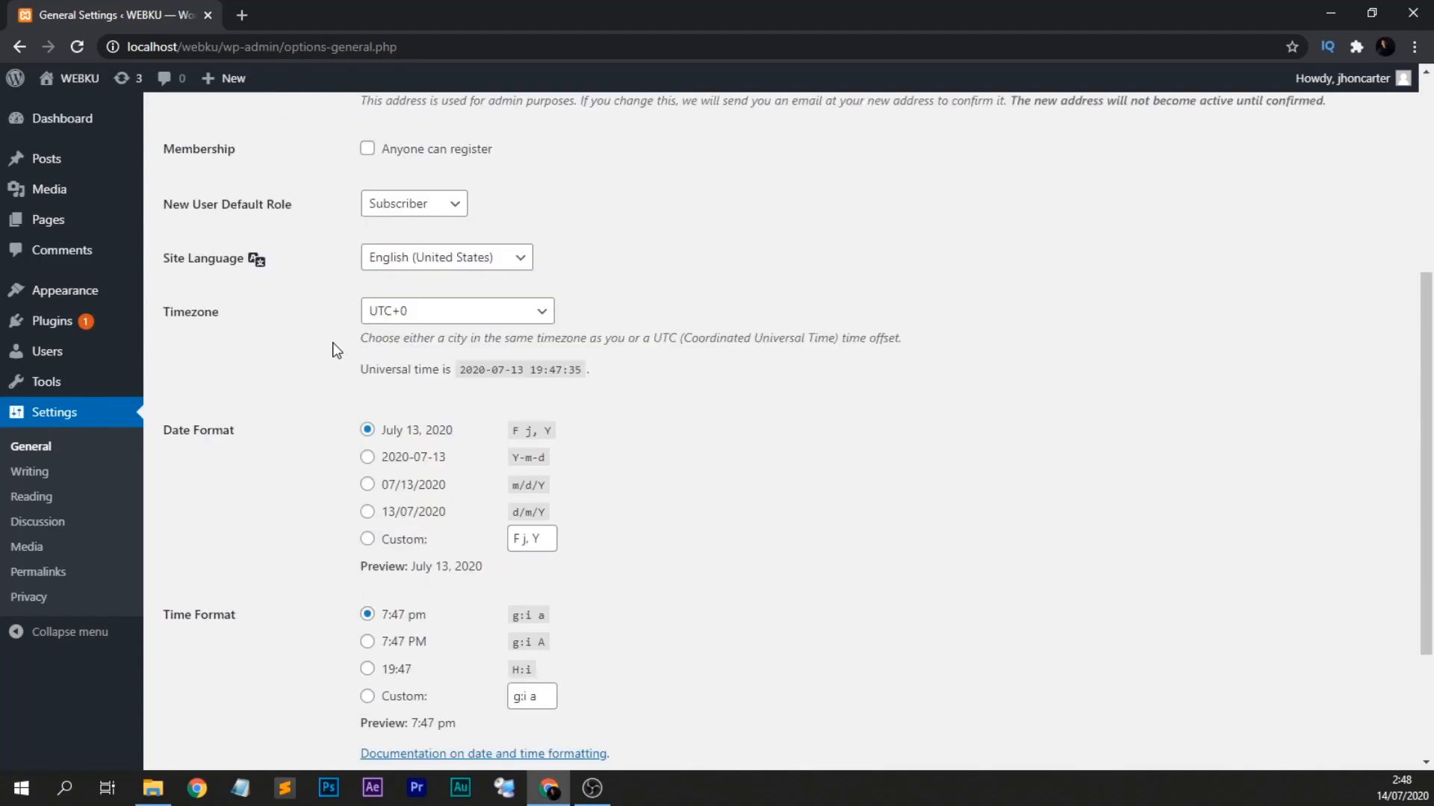
pyautogui.click(521, 263)
pyautogui.scroll(-8, 429, 517)
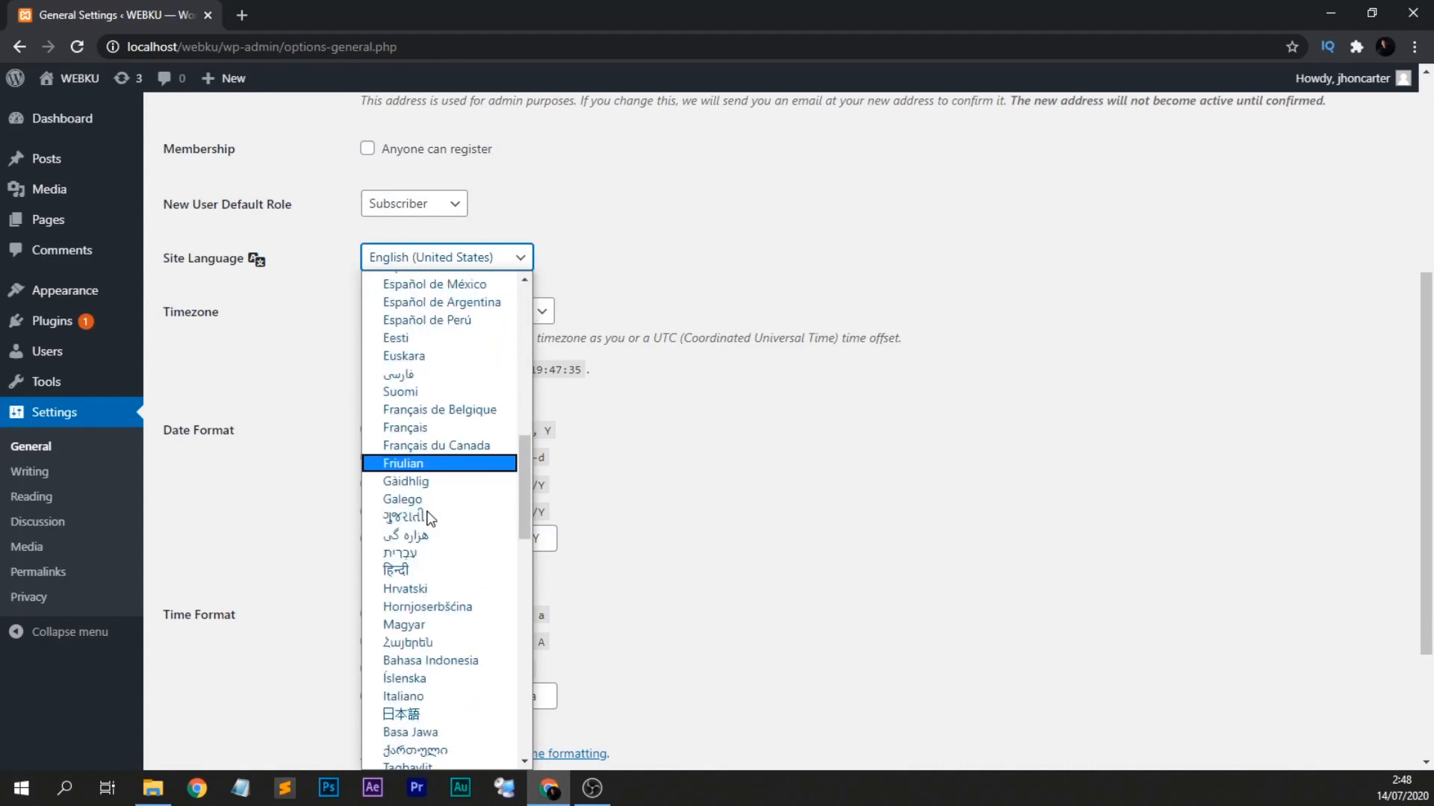
pyautogui.scroll(-7, 430, 518)
pyautogui.scroll(3, 443, 432)
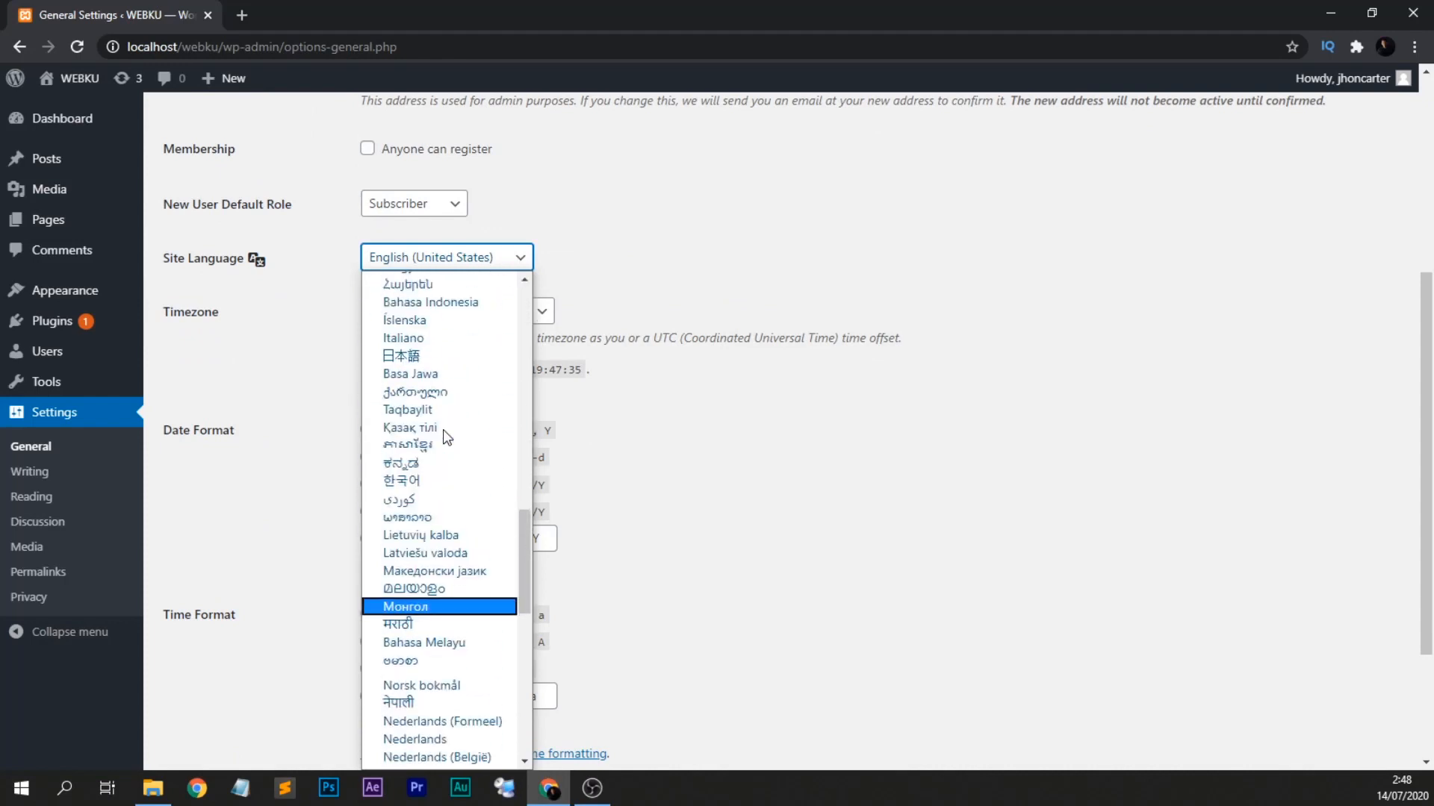
pyautogui.click(473, 305)
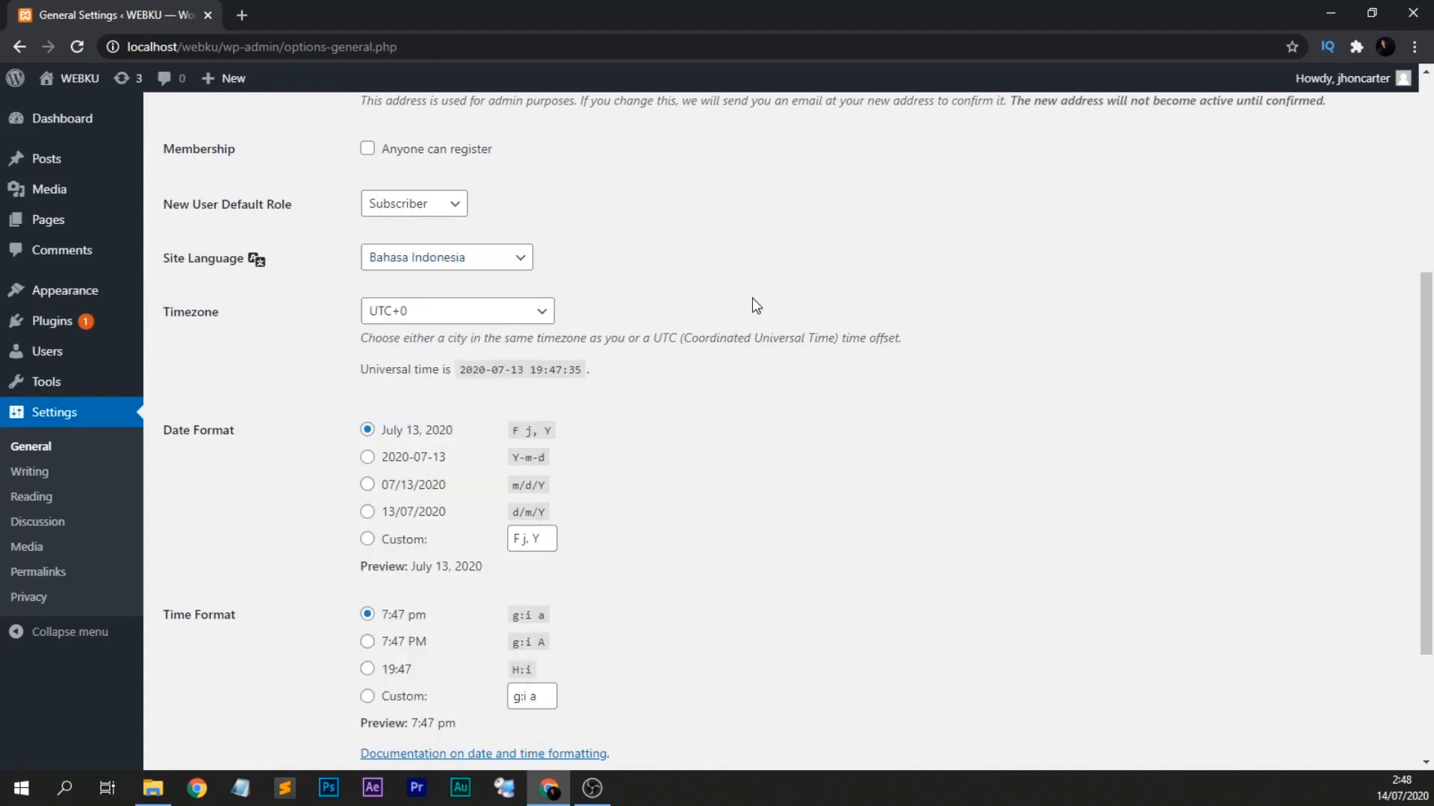
# Replace the site's tagline with "Webku adalah website latihan di localhost".
pyautogui.scroll(-3, 608, 463)
pyautogui.scroll(8, 608, 463)
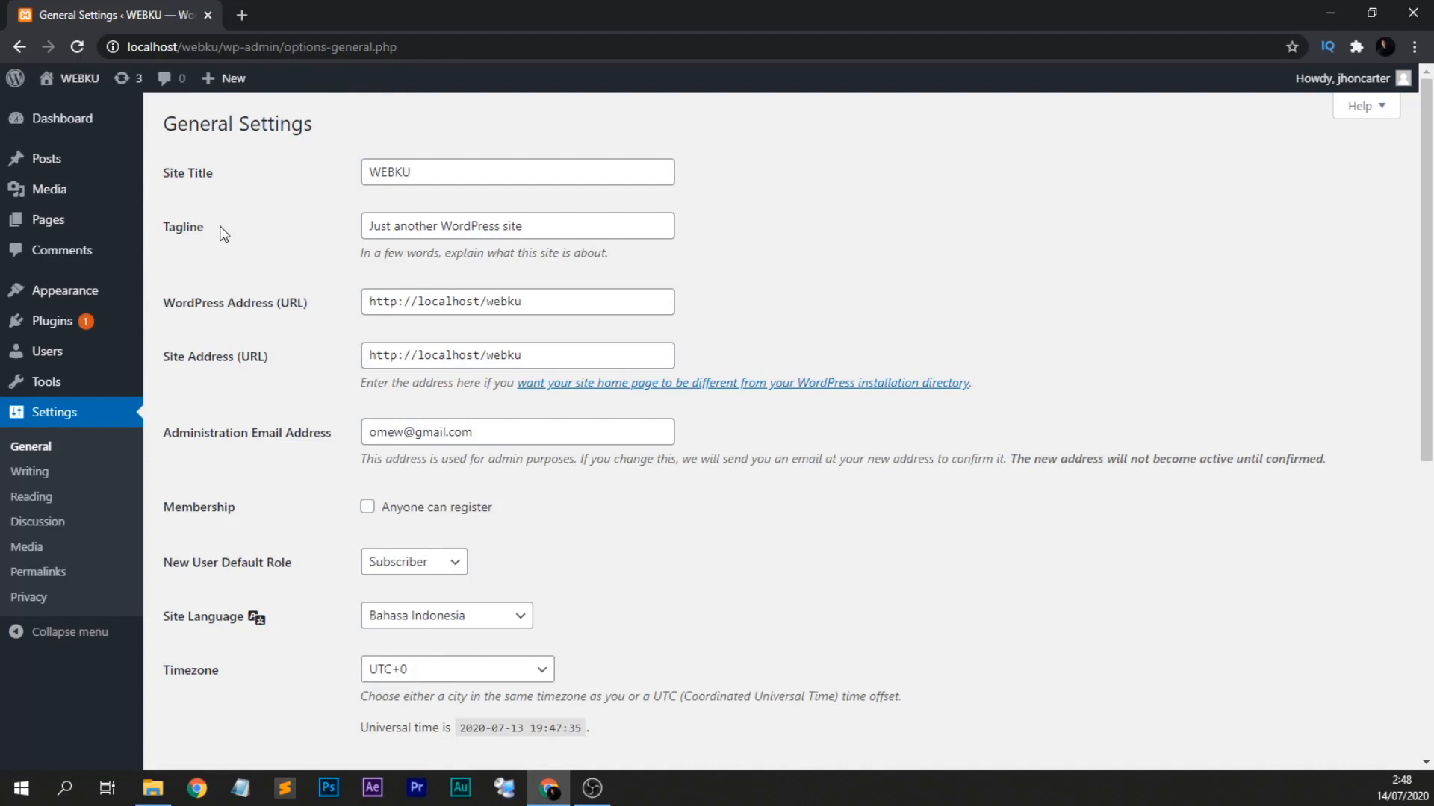
pyautogui.moveTo(523, 226); pyautogui.dragTo(345, 222)
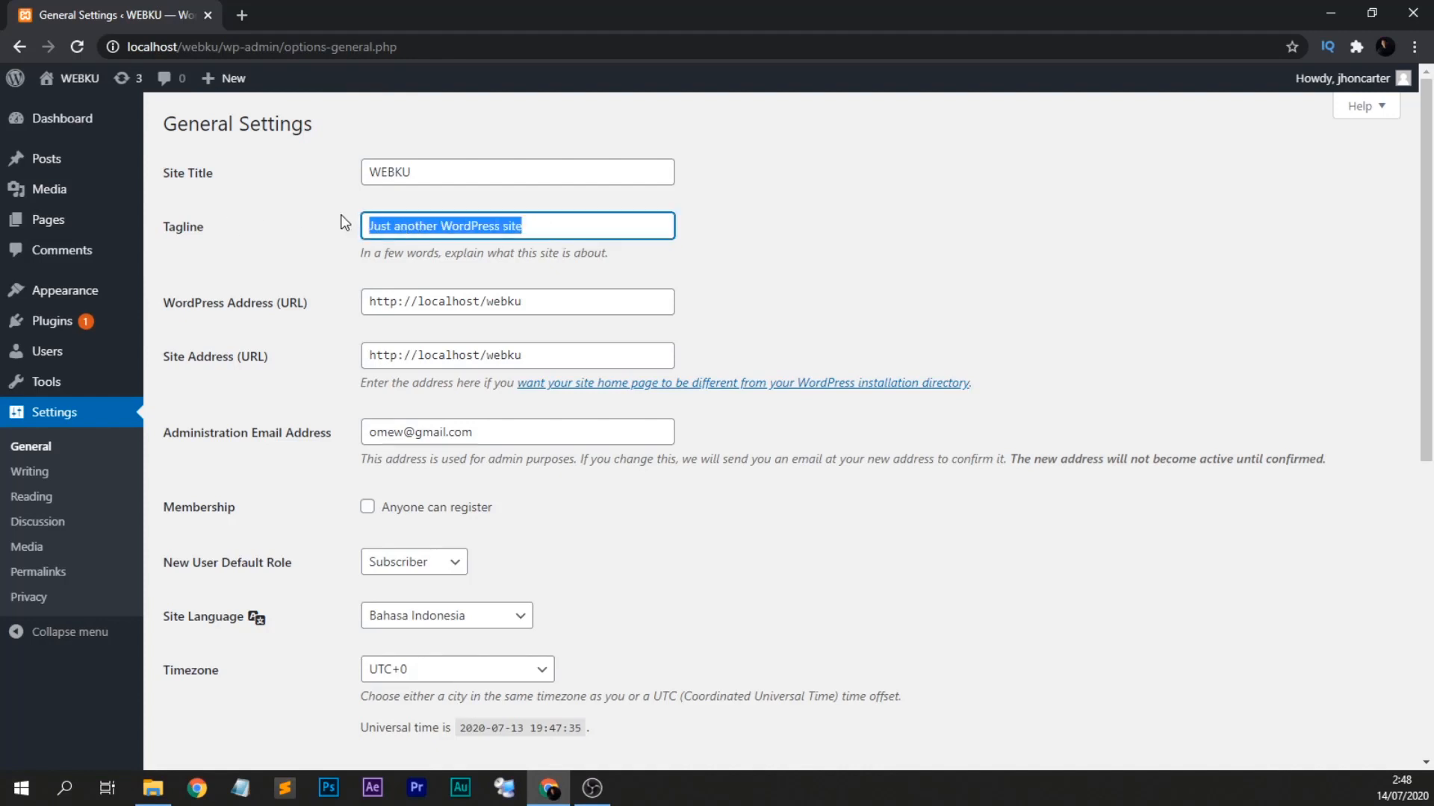
pyautogui.write('Webk')
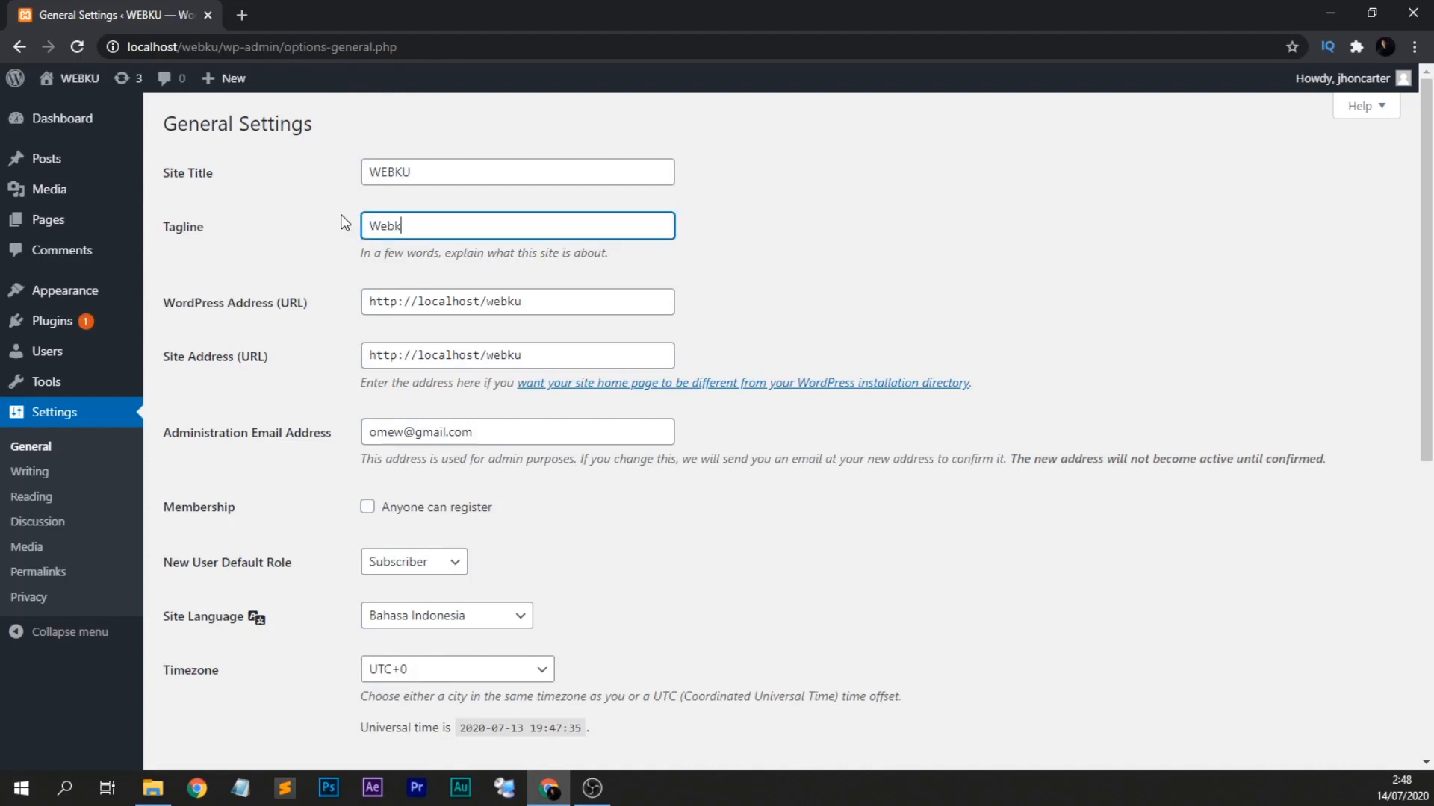
pyautogui.write('u adalah website latiha')
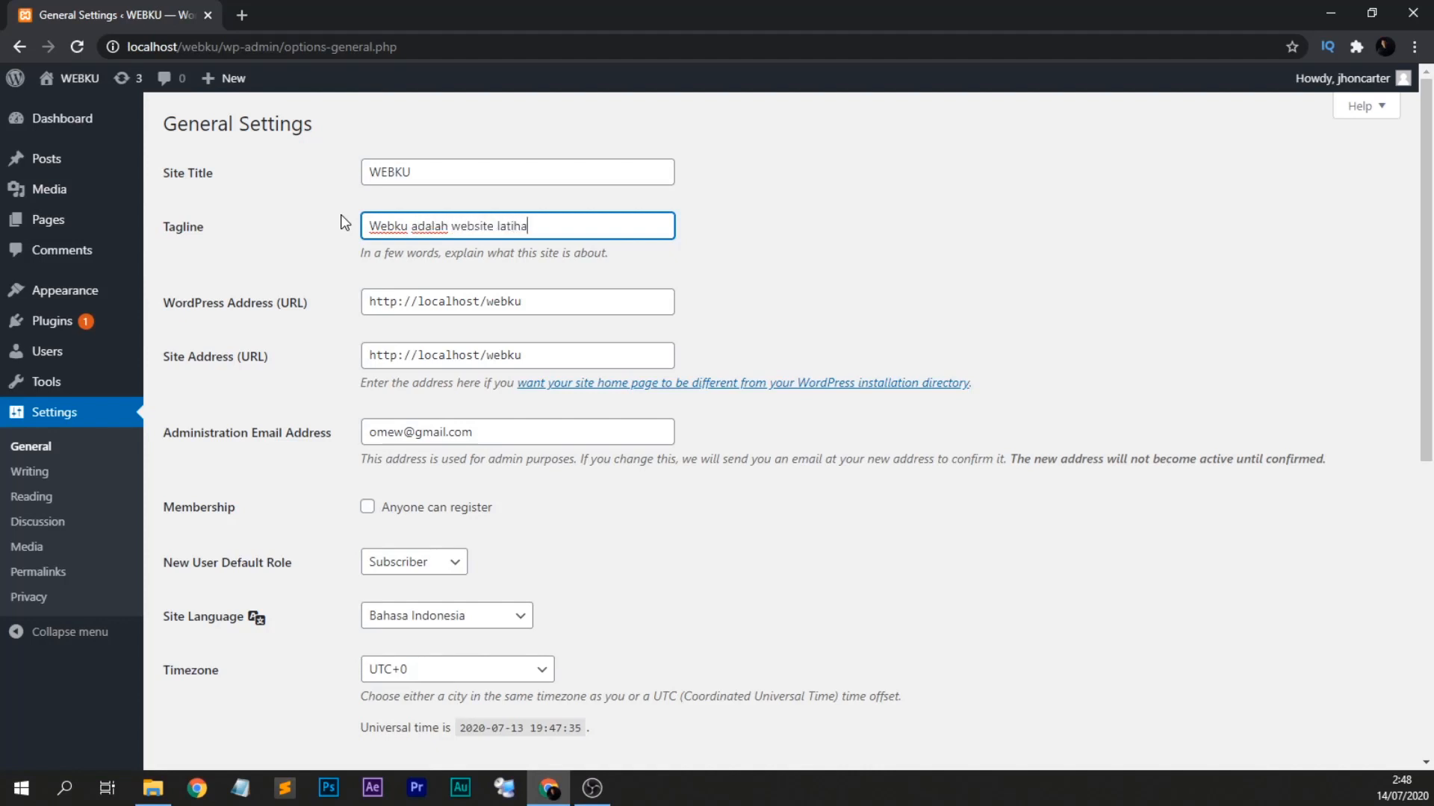
pyautogui.write('n untuk')
pyautogui.press('BackSpace')
pyautogui.press('BackSpace')
pyautogui.press('BackSpace')
pyautogui.press('BackSpace')
pyautogui.press('BackSpace')
pyautogui.press('BackSpace')
pyautogui.write('di localhost')
pyautogui.tripleClick(442, 225)
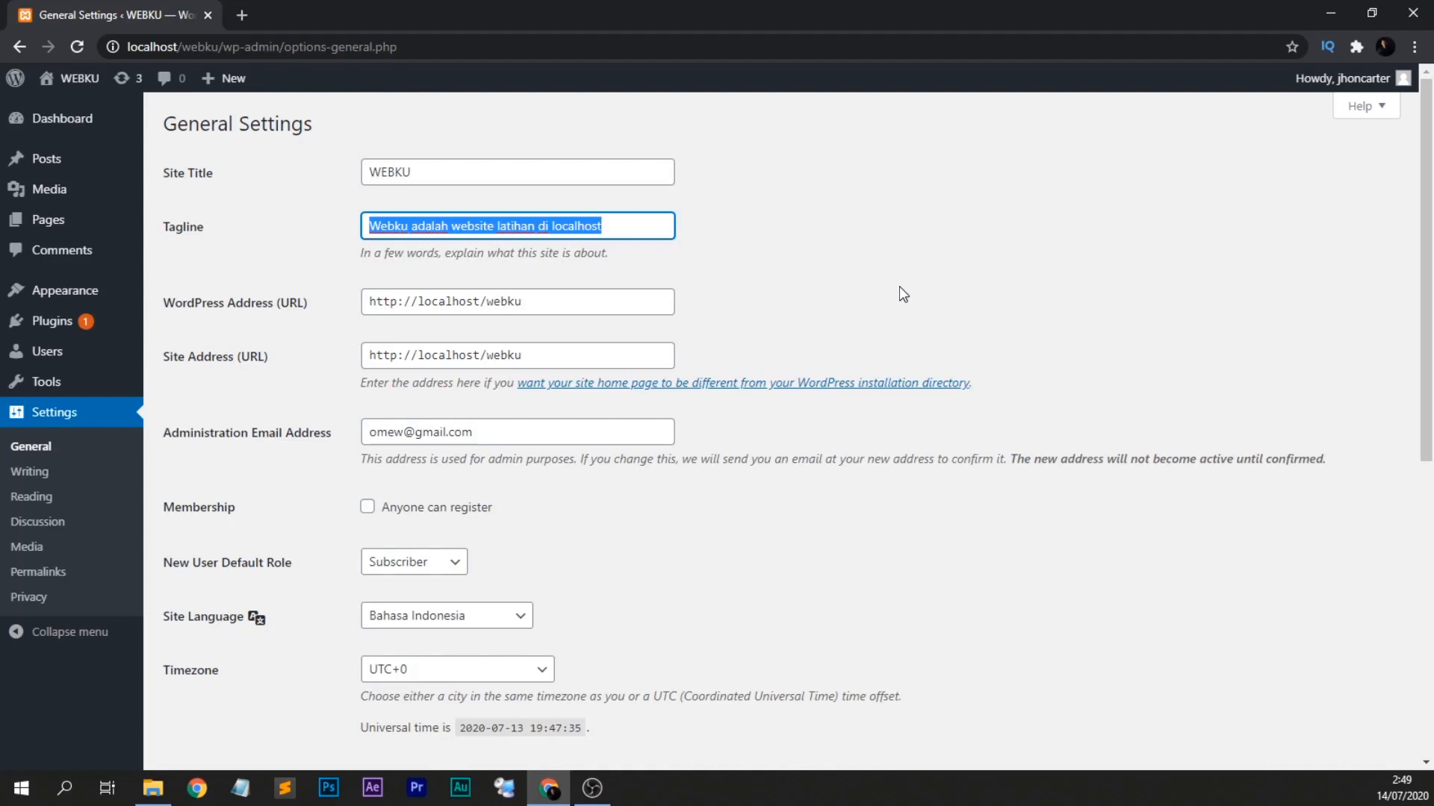
pyautogui.click(899, 294)
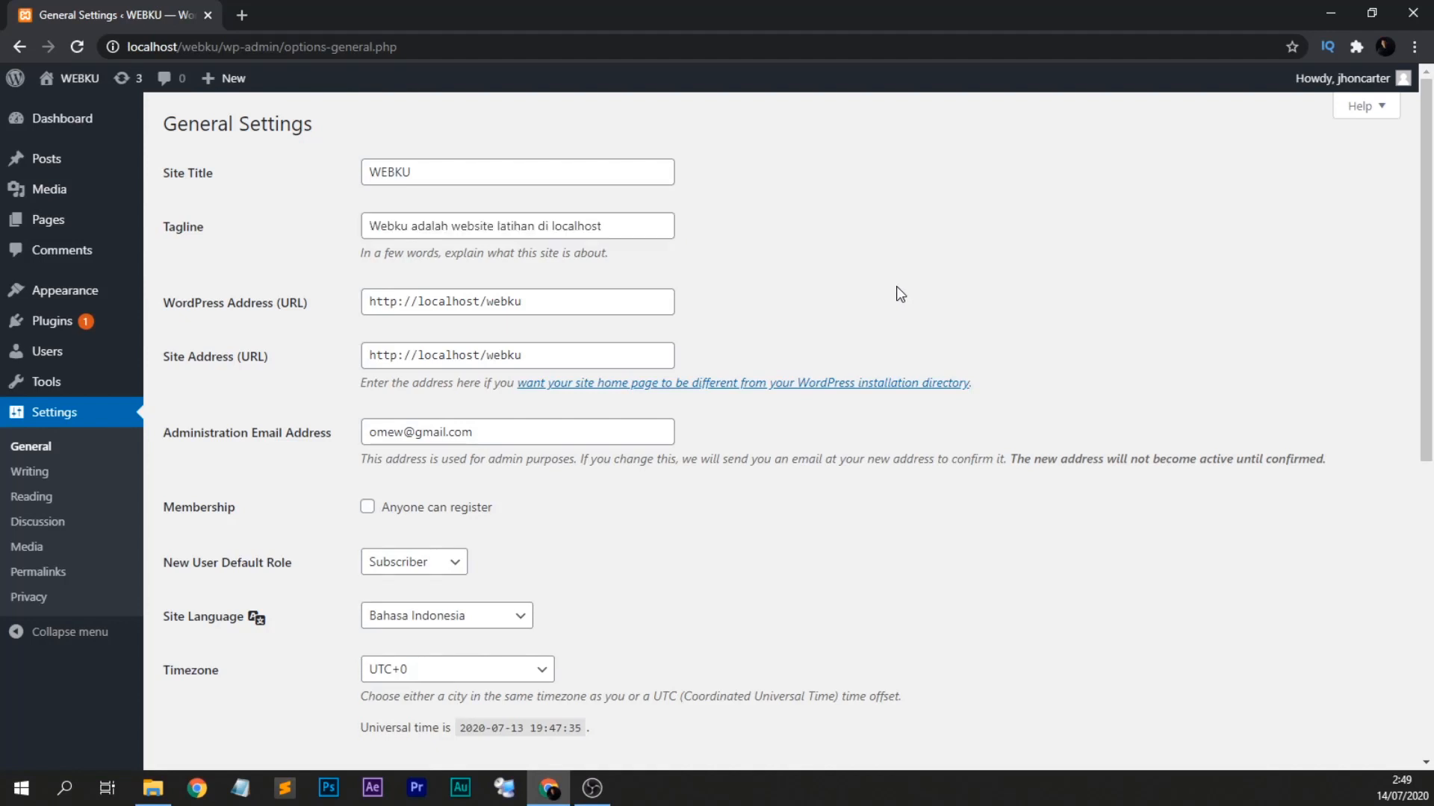
# Set the site's timezone to UTC+7.
pyautogui.scroll(-5, 678, 525)
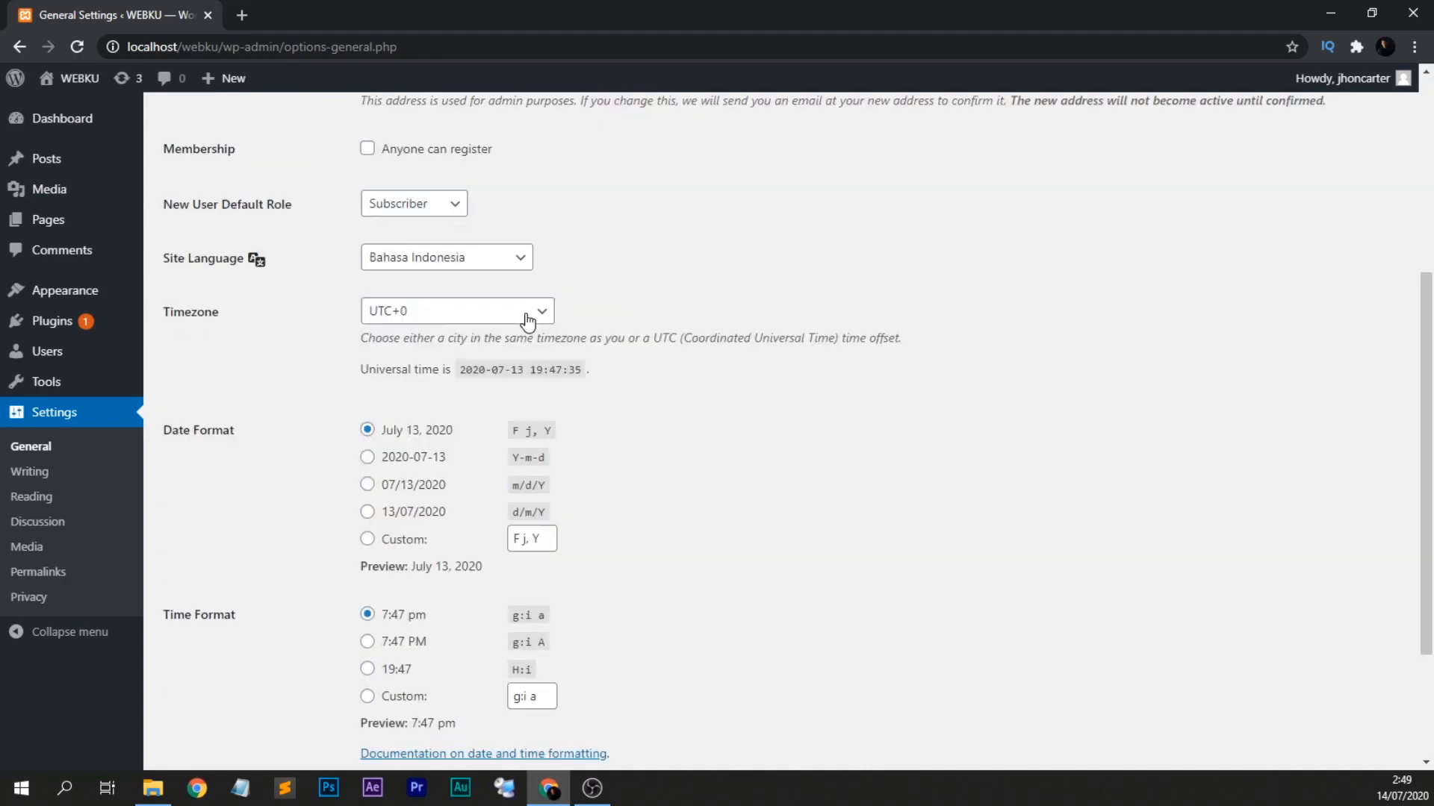
pyautogui.click(527, 321)
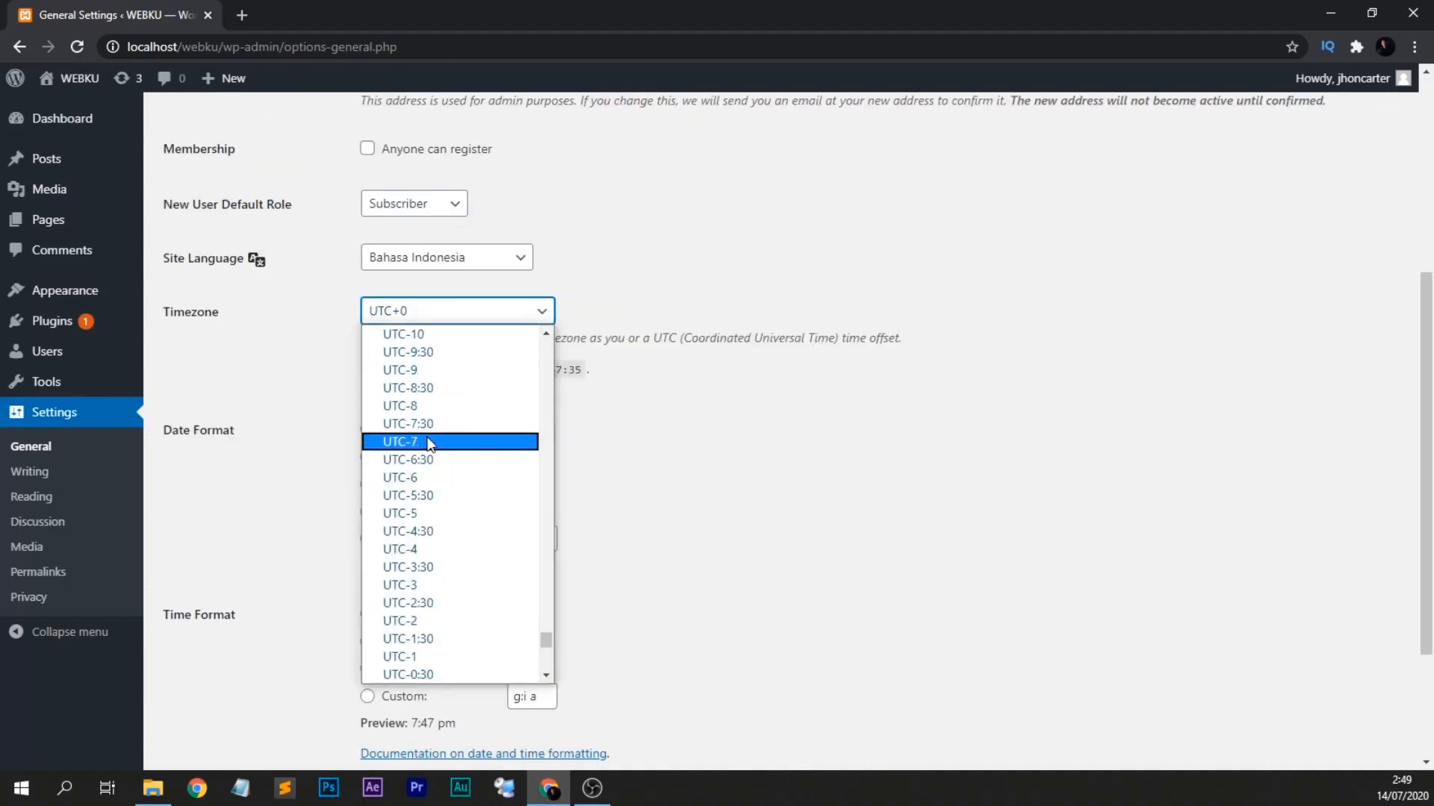
pyautogui.scroll(-5, 423, 616)
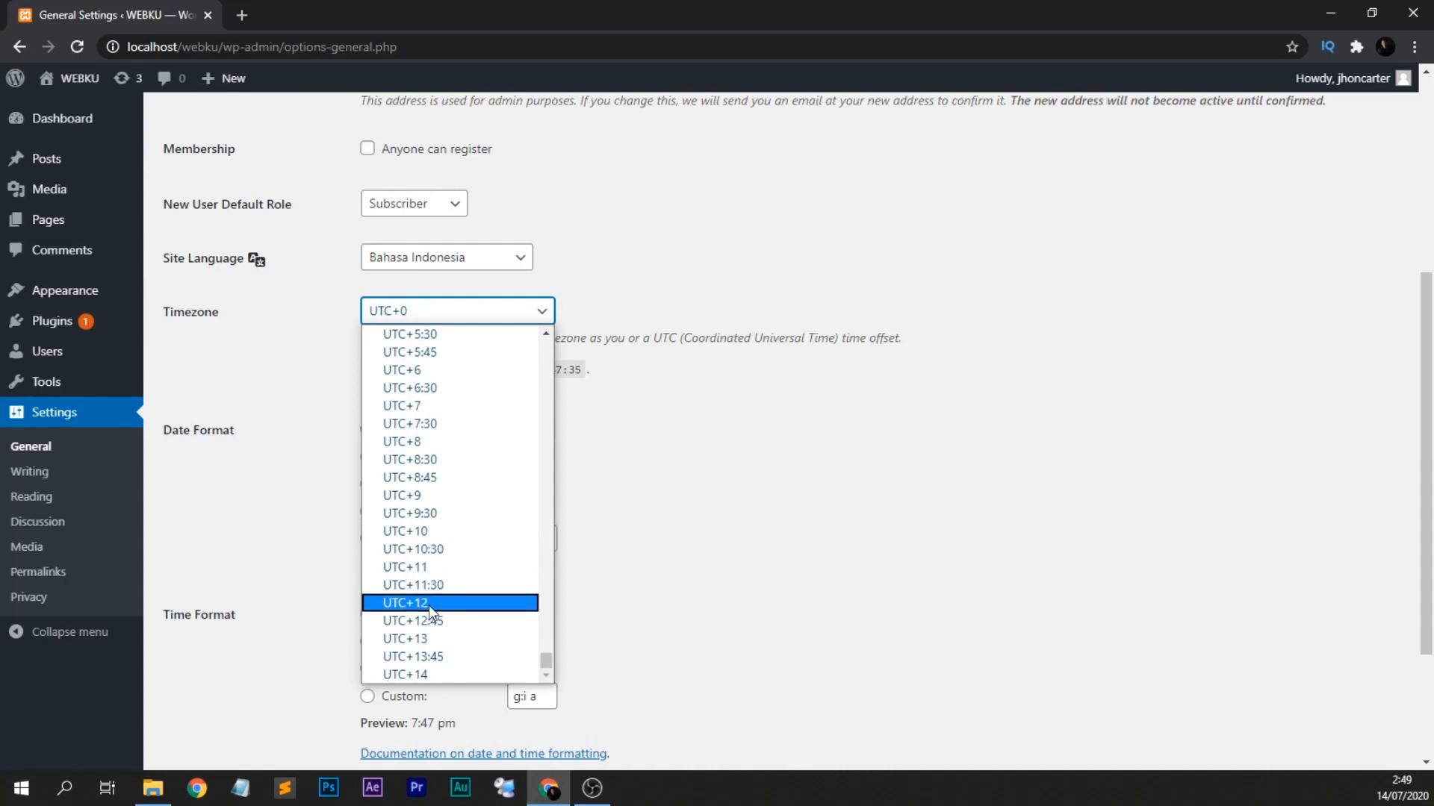
pyautogui.click(430, 409)
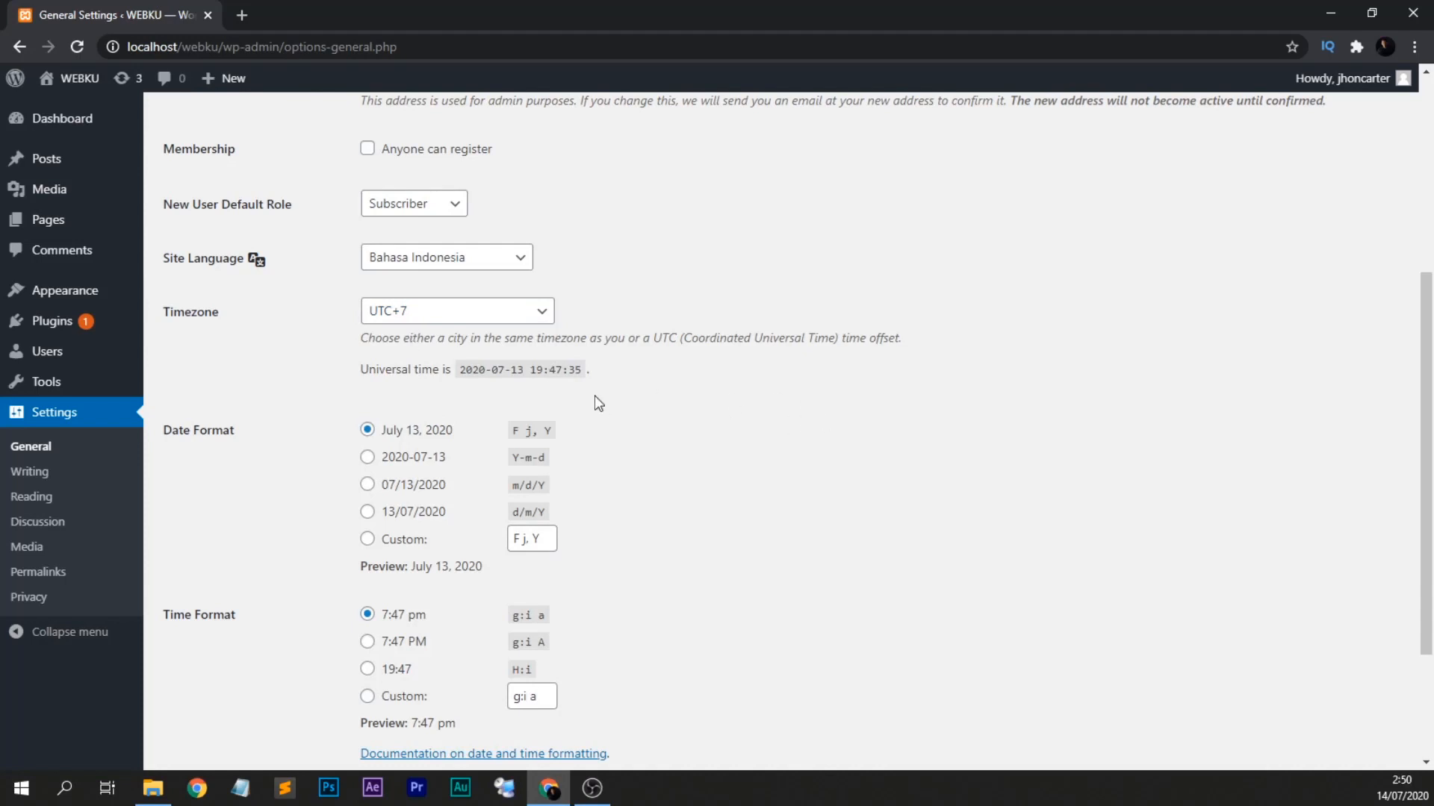
# Set a custom date format of "j F Y" for the site.
pyautogui.scroll(-1, 597, 402)
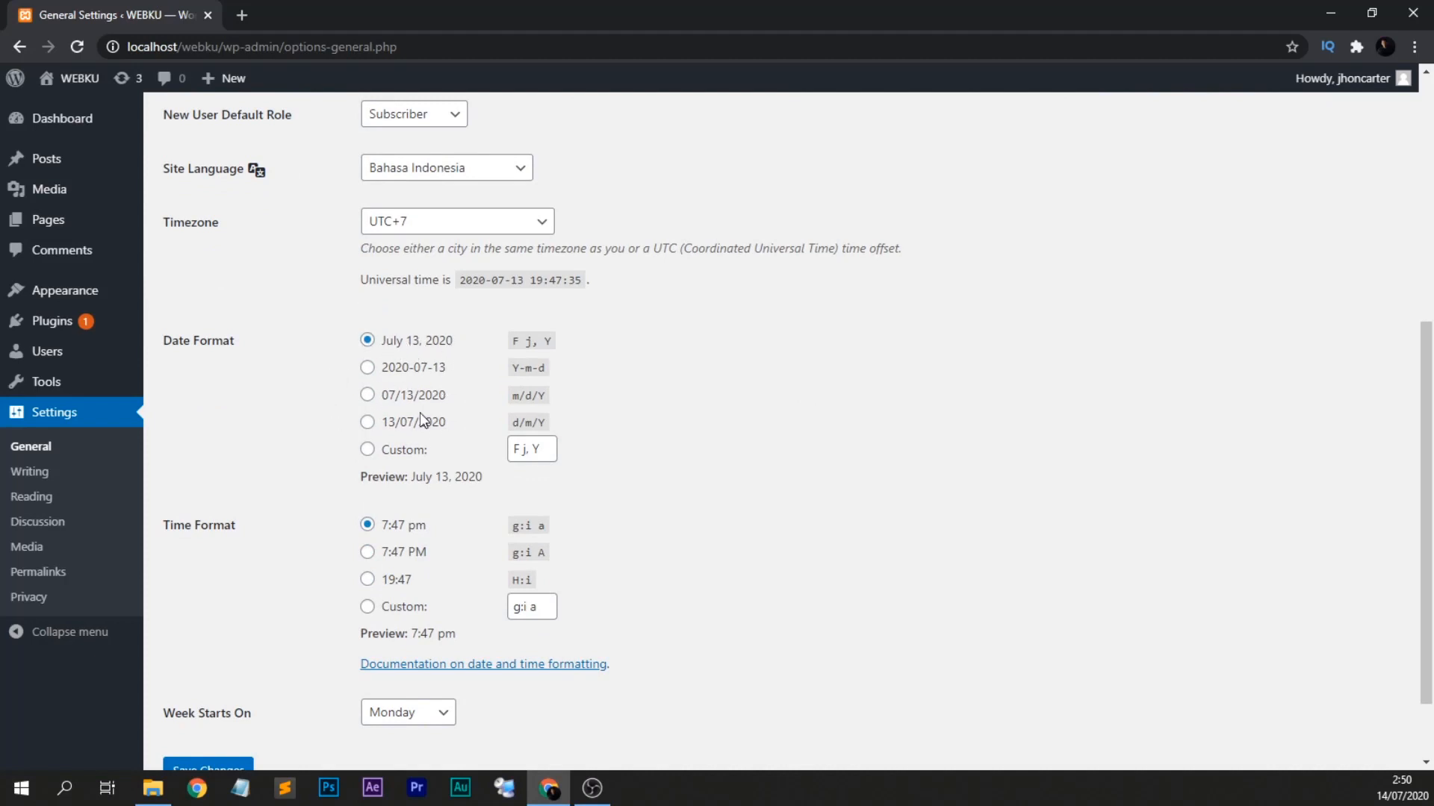
pyautogui.click(403, 456)
pyautogui.doubleClick(422, 478)
pyautogui.moveTo(552, 450); pyautogui.dragTo(503, 458)
pyautogui.click(554, 468)
pyautogui.moveTo(521, 446); pyautogui.dragTo(495, 448)
pyautogui.write('j')
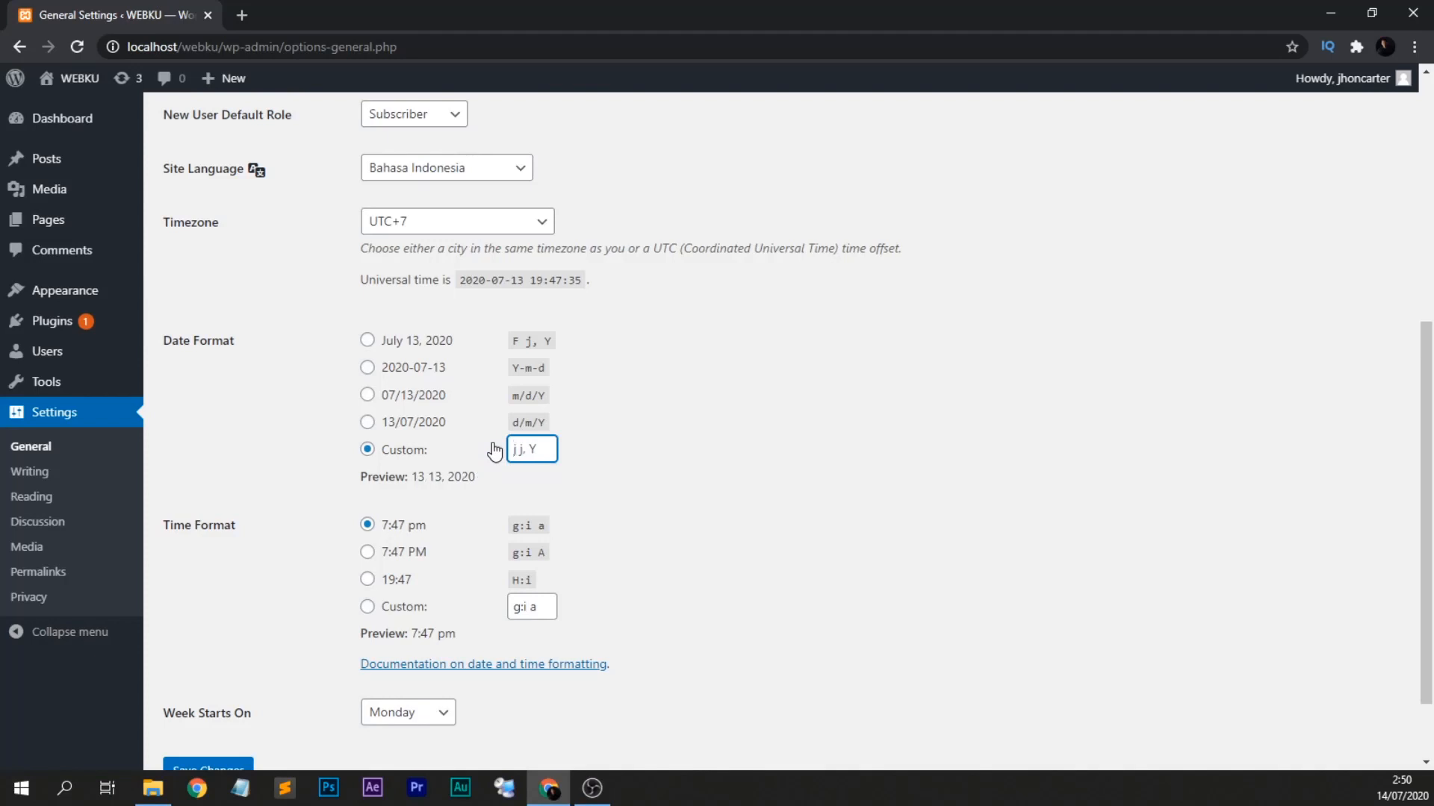
pyautogui.doubleClick(519, 450)
pyautogui.write('F')
pyautogui.click(682, 494)
pyautogui.click(529, 449)
pyautogui.press('BackSpace')
pyautogui.click(594, 478)
# Save the general settings and review the reloaded page's timezone, date and time options.
pyautogui.scroll(-1, 422, 474)
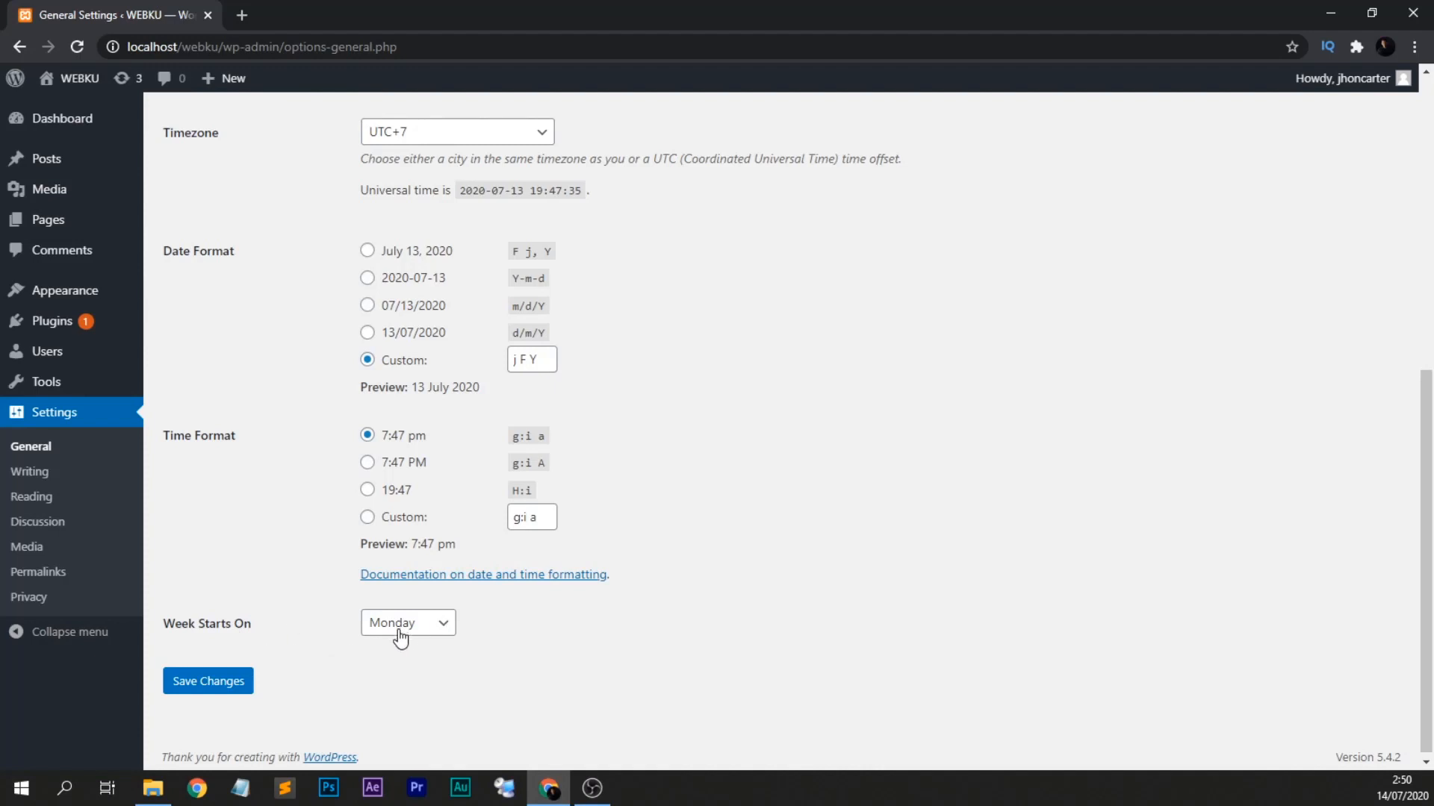
pyautogui.click(216, 687)
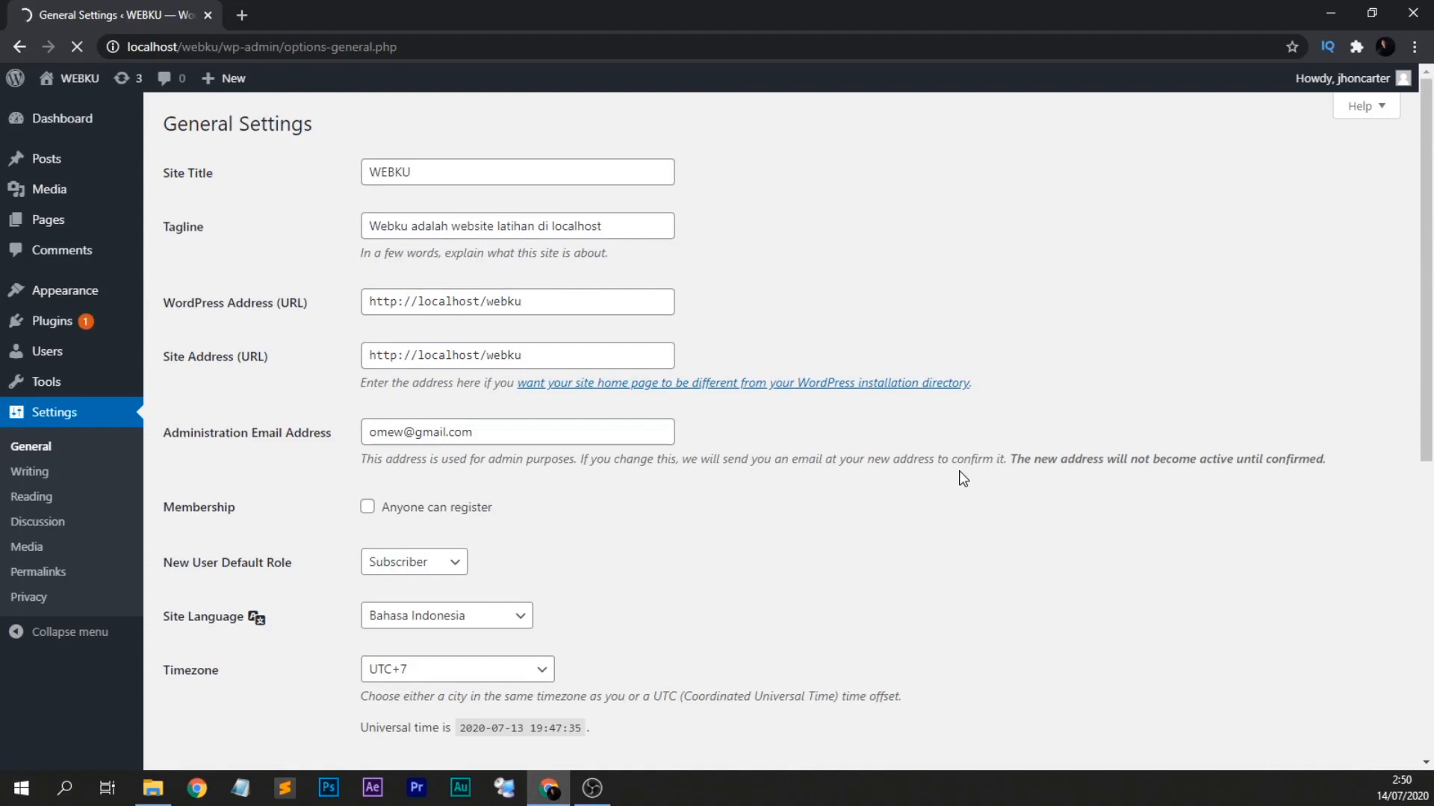
pyautogui.scroll(-6, 959, 470)
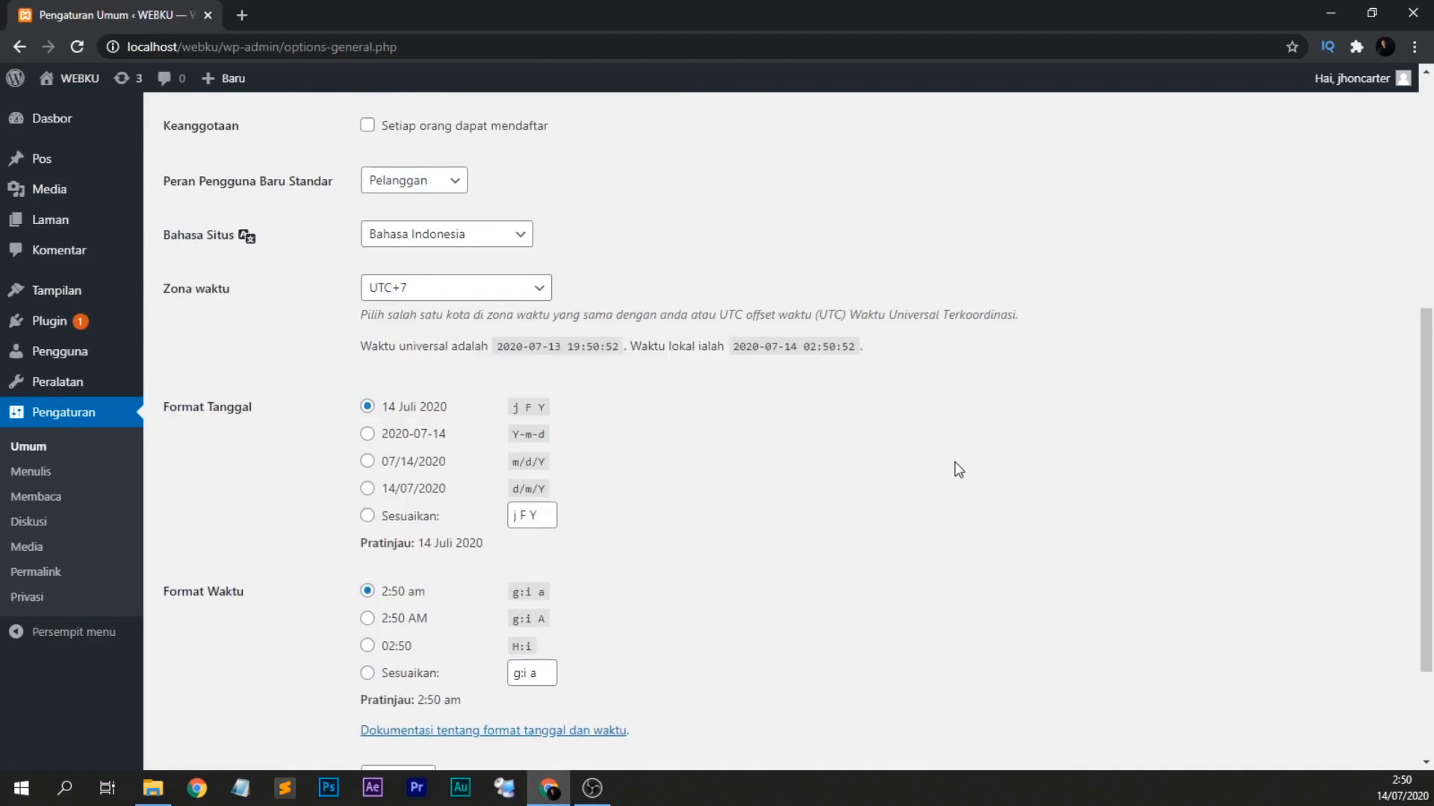
pyautogui.scroll(-3, 958, 460)
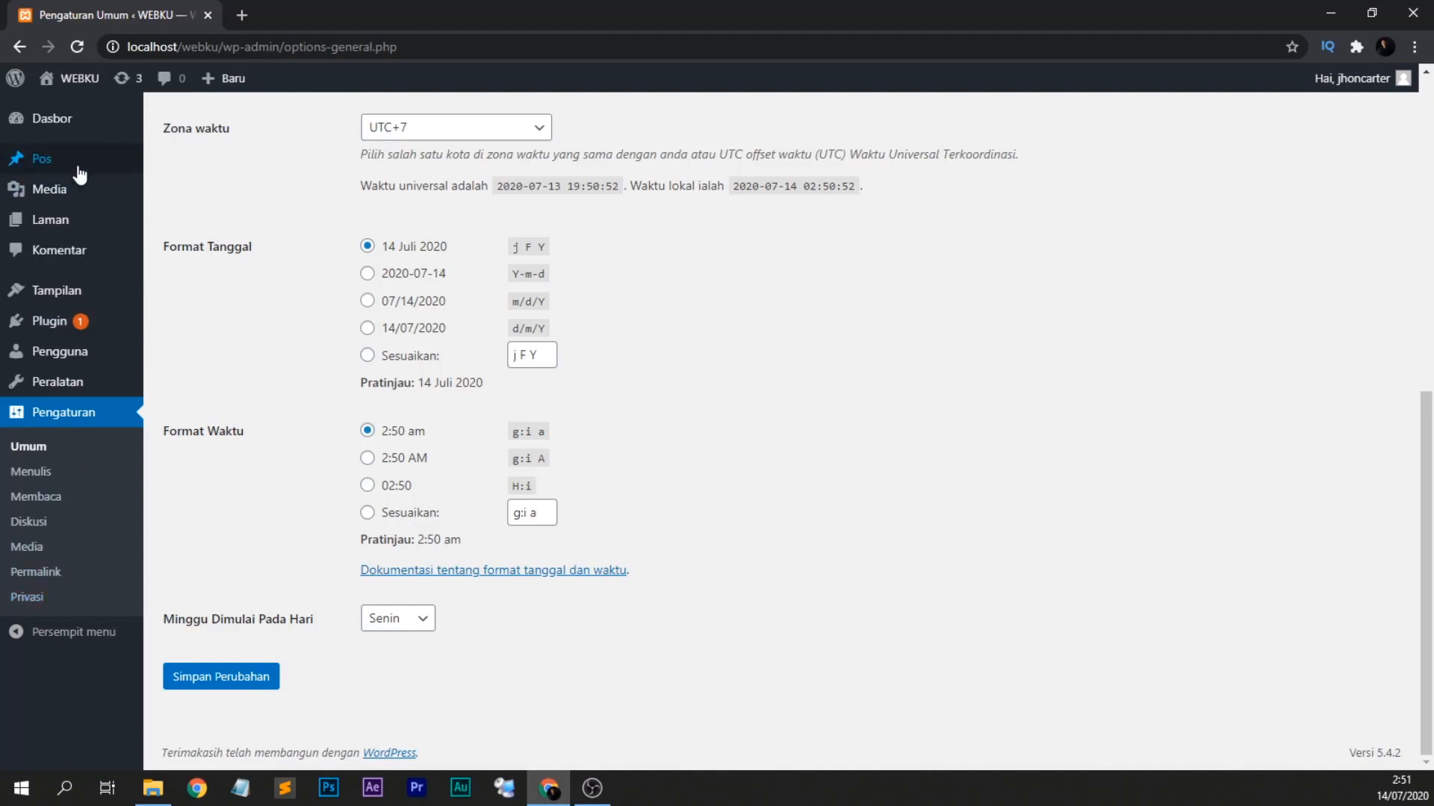
pyautogui.scroll(5, 477, 603)
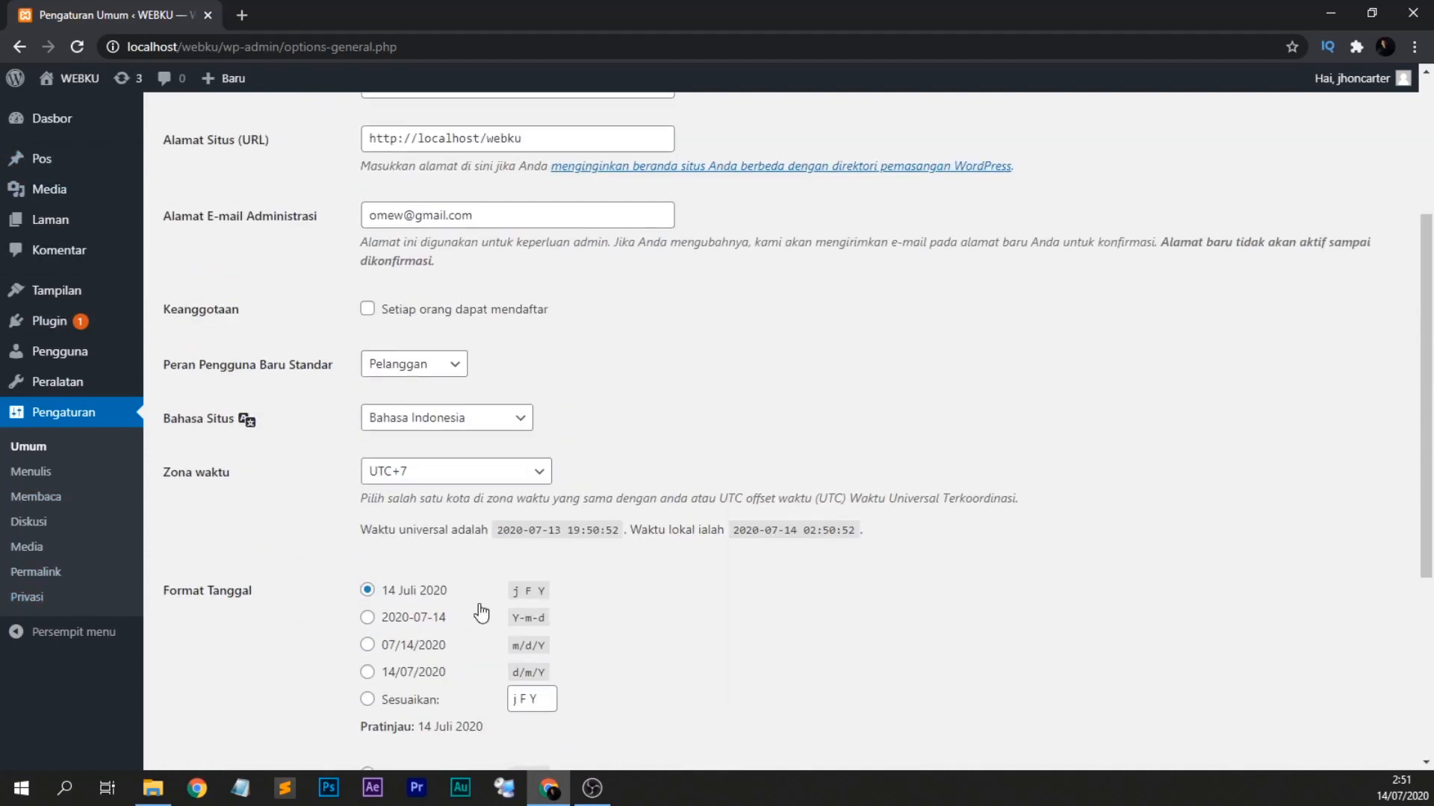
# Open the Writing settings and examine the default category, post-by-email and update services options.
pyautogui.click(23, 473)
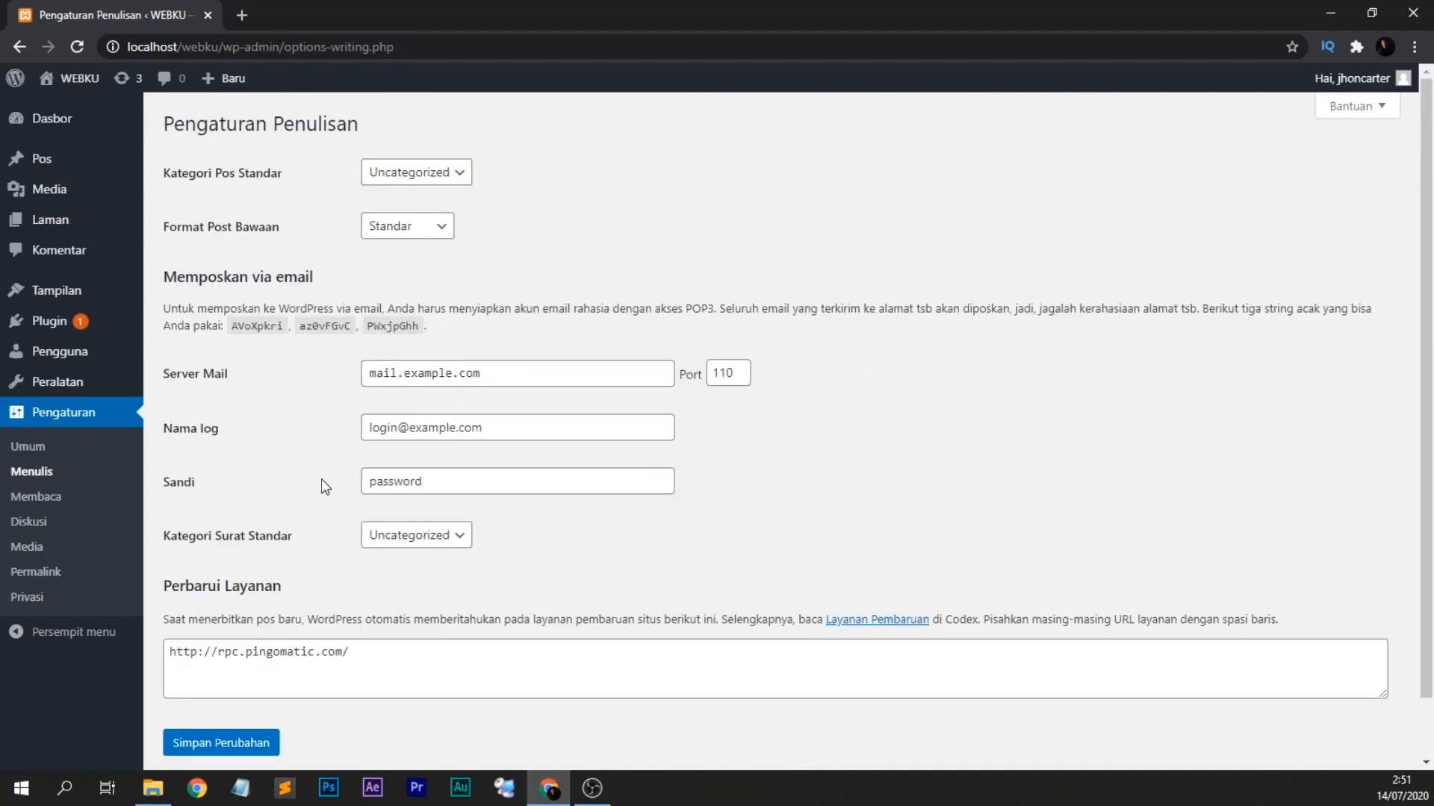
pyautogui.scroll(-2, 456, 519)
pyautogui.scroll(2, 441, 441)
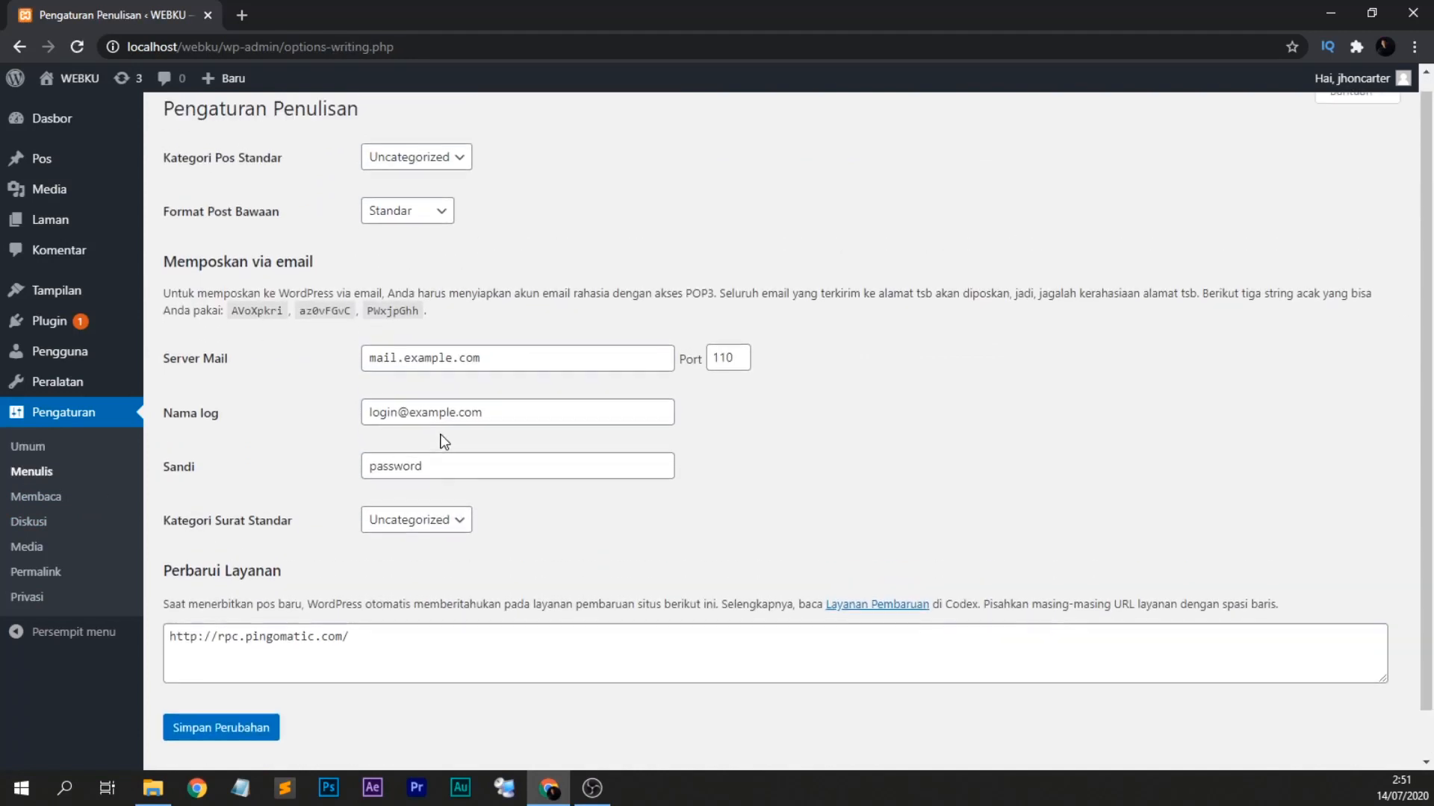
pyautogui.scroll(-2, 379, 567)
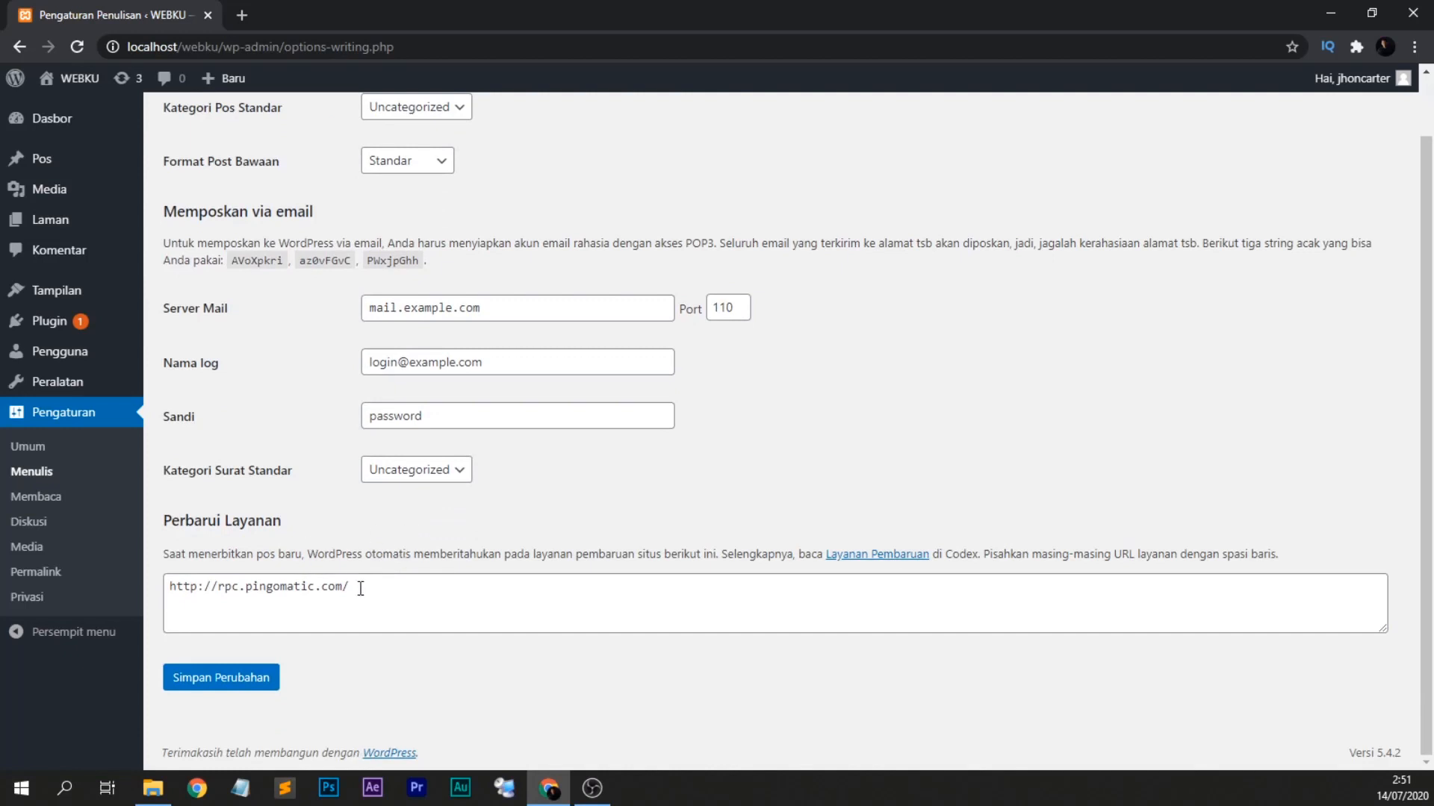
pyautogui.moveTo(383, 587); pyautogui.dragTo(161, 588)
pyautogui.click(342, 515)
pyautogui.scroll(1, 388, 575)
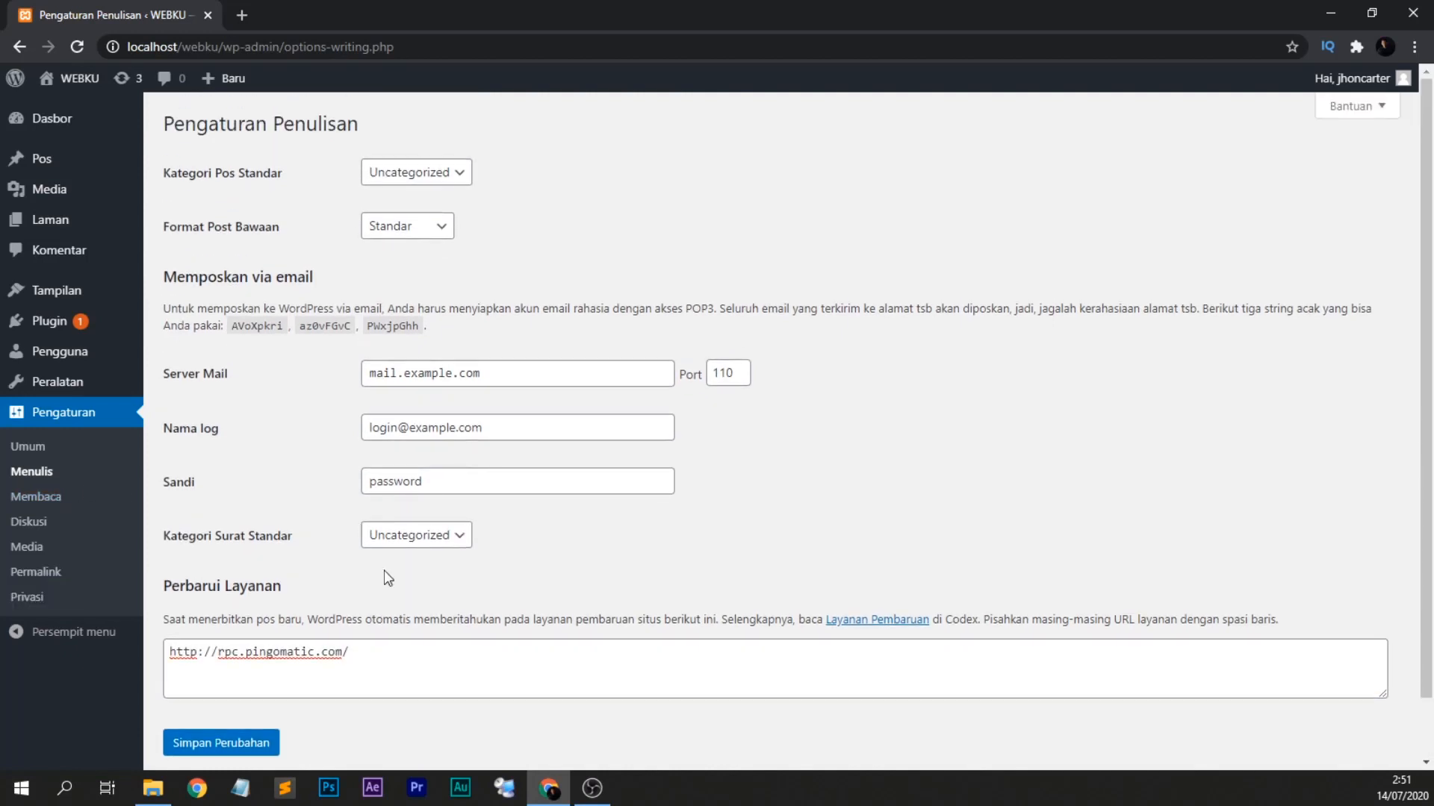
pyautogui.click(390, 663)
pyautogui.moveTo(386, 650); pyautogui.dragTo(166, 653)
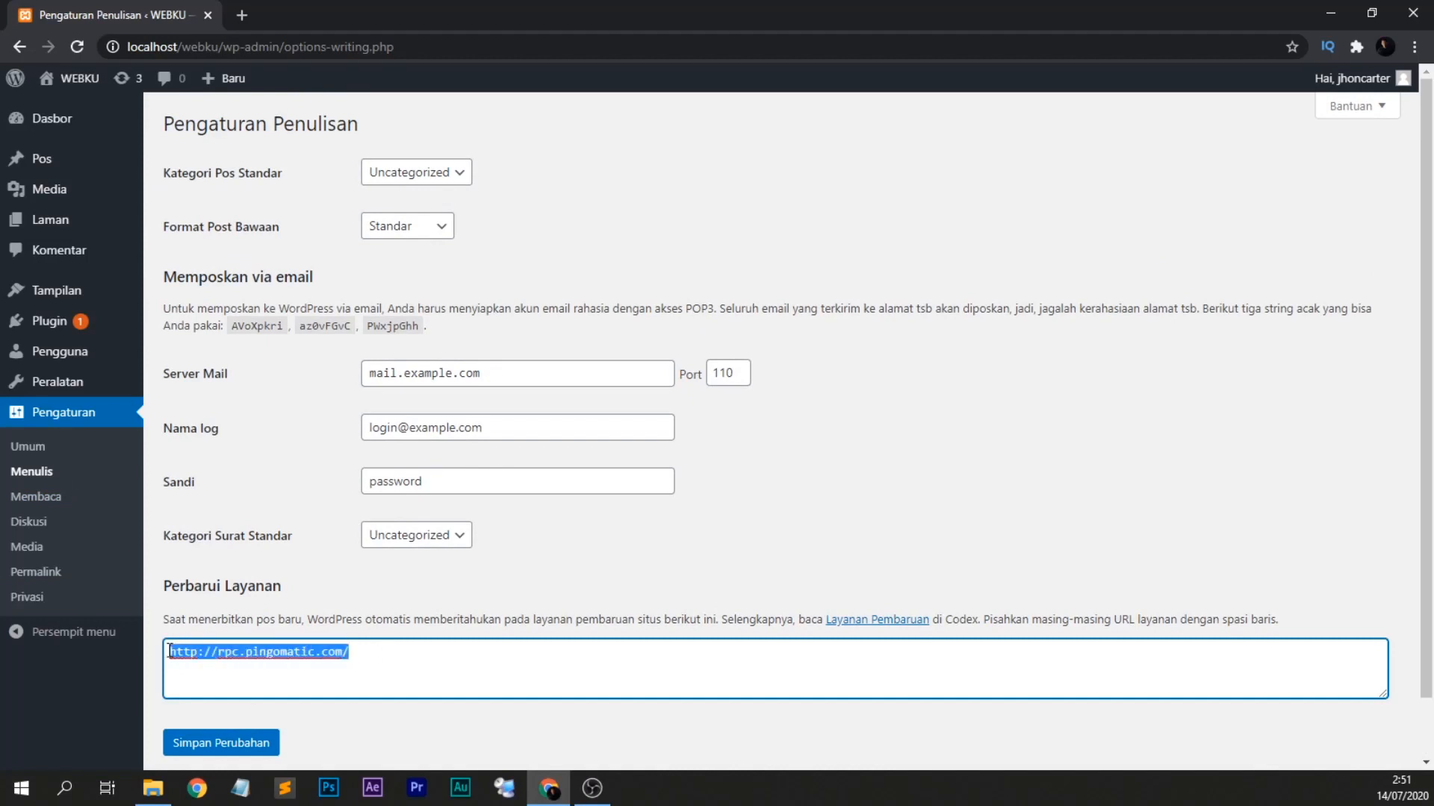
# Open the linked Update Services documentation in a separate tab and find its XML-RPC Ping Services list.
pyautogui.rightClick(874, 619)
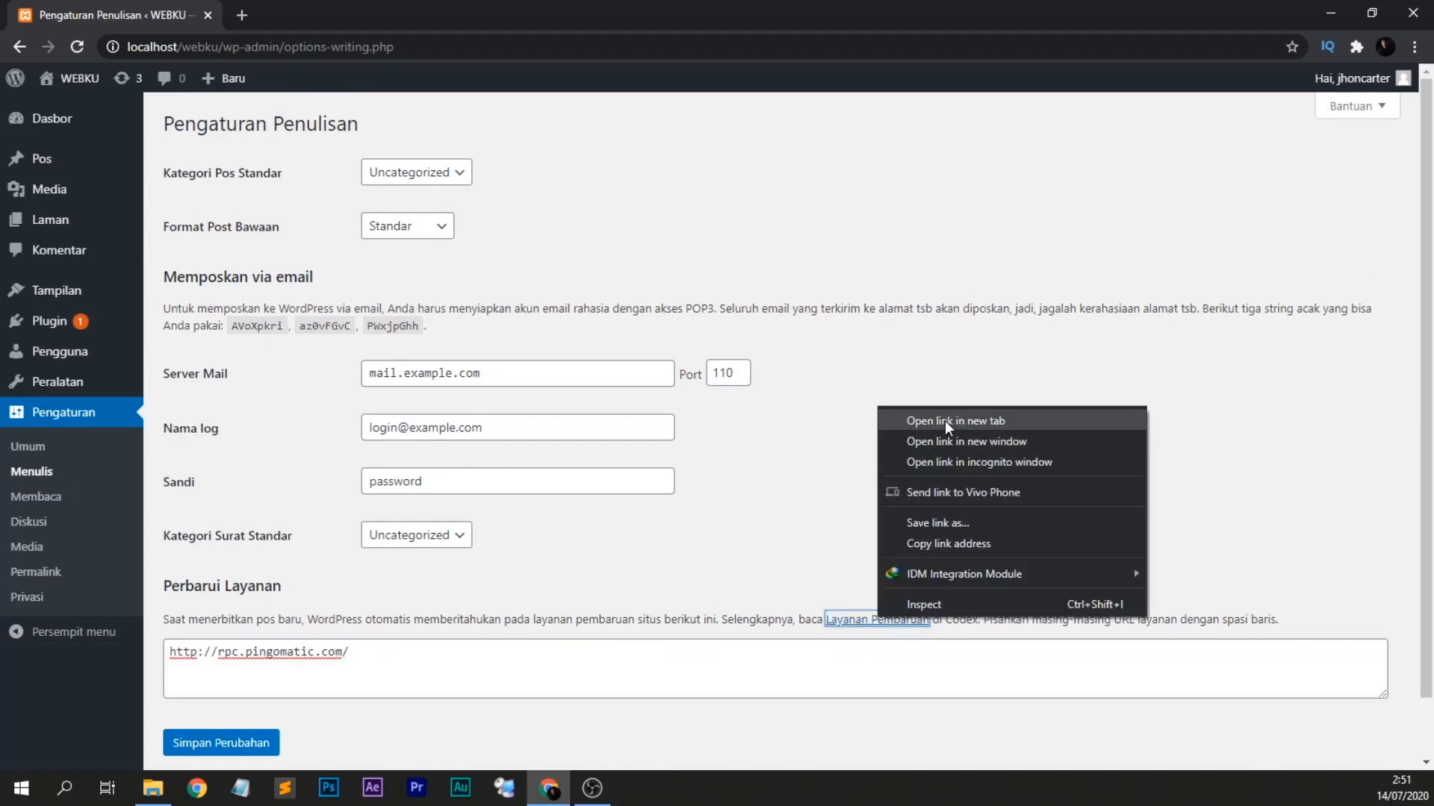
pyautogui.click(944, 420)
pyautogui.click(321, 14)
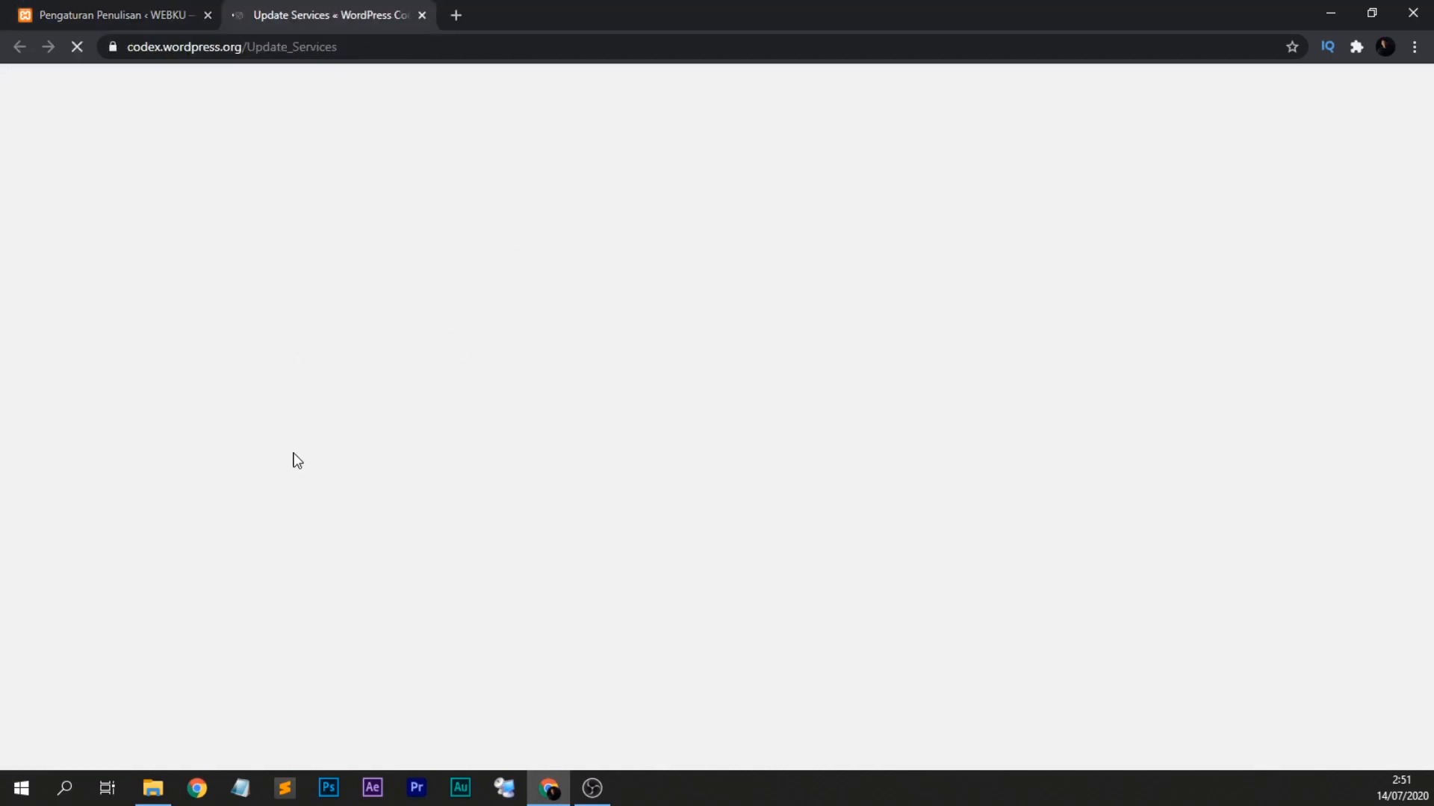
pyautogui.scroll(-12, 284, 532)
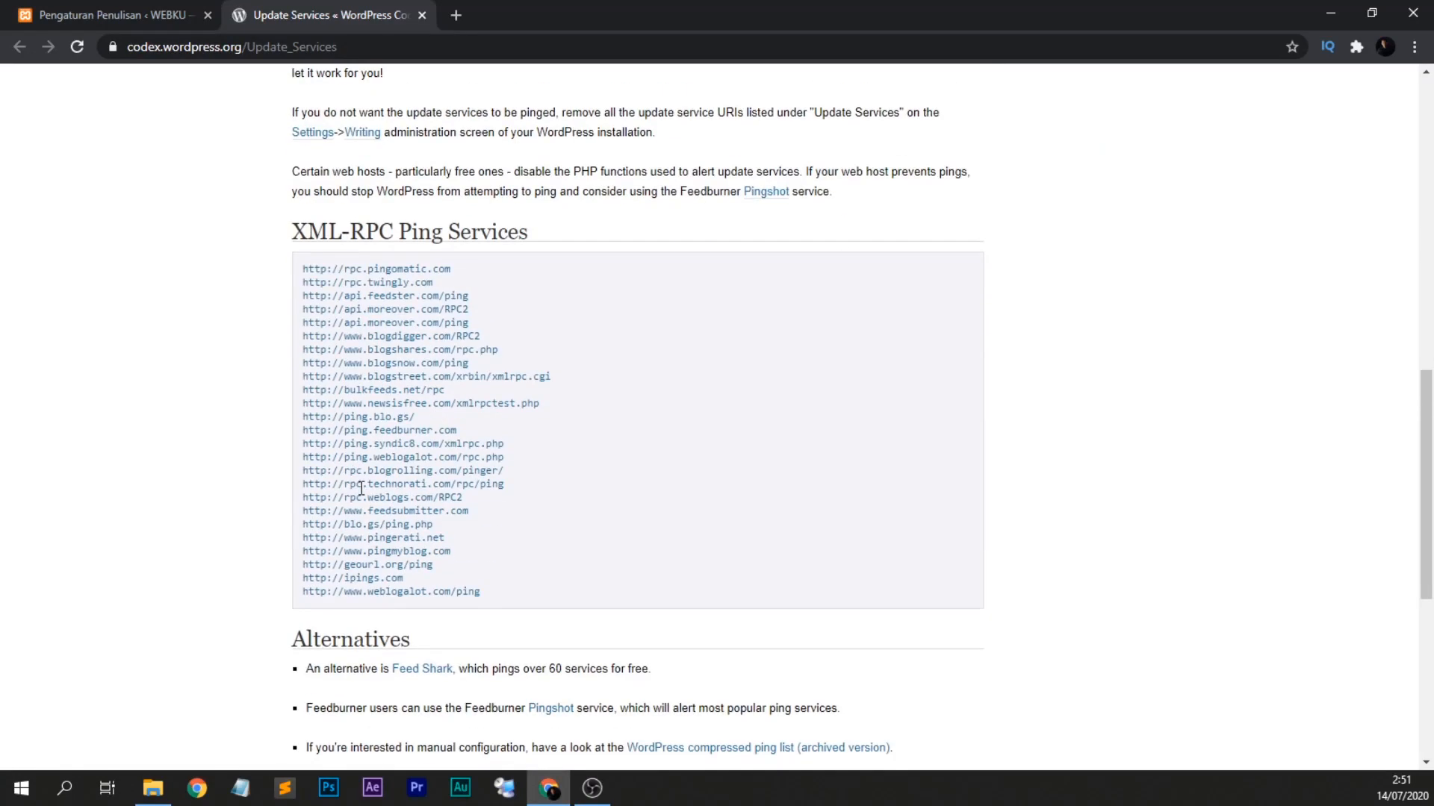
pyautogui.scroll(-2, 378, 377)
pyautogui.scroll(3, 378, 384)
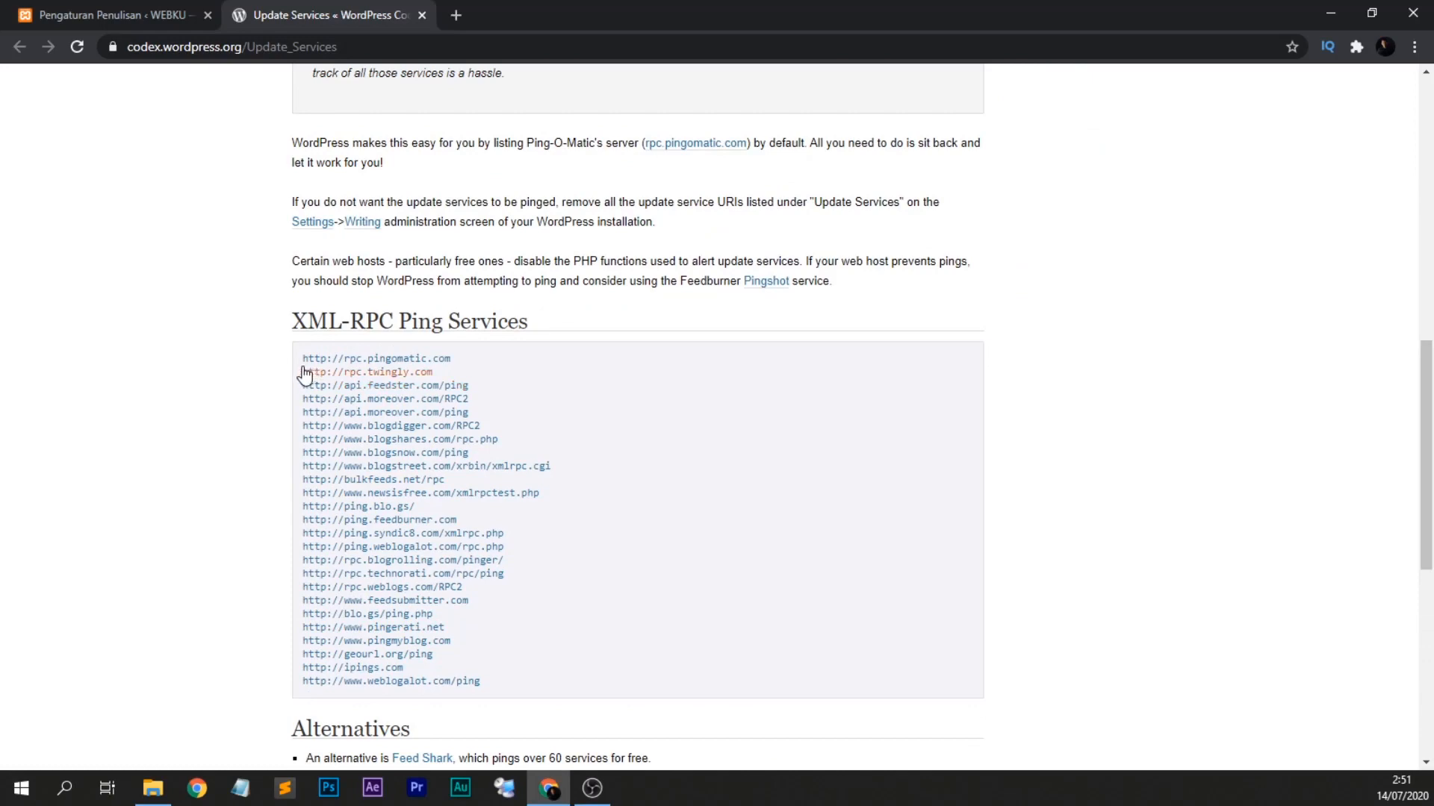
pyautogui.moveTo(298, 360); pyautogui.dragTo(603, 241)
pyautogui.scroll(-6, 556, 445)
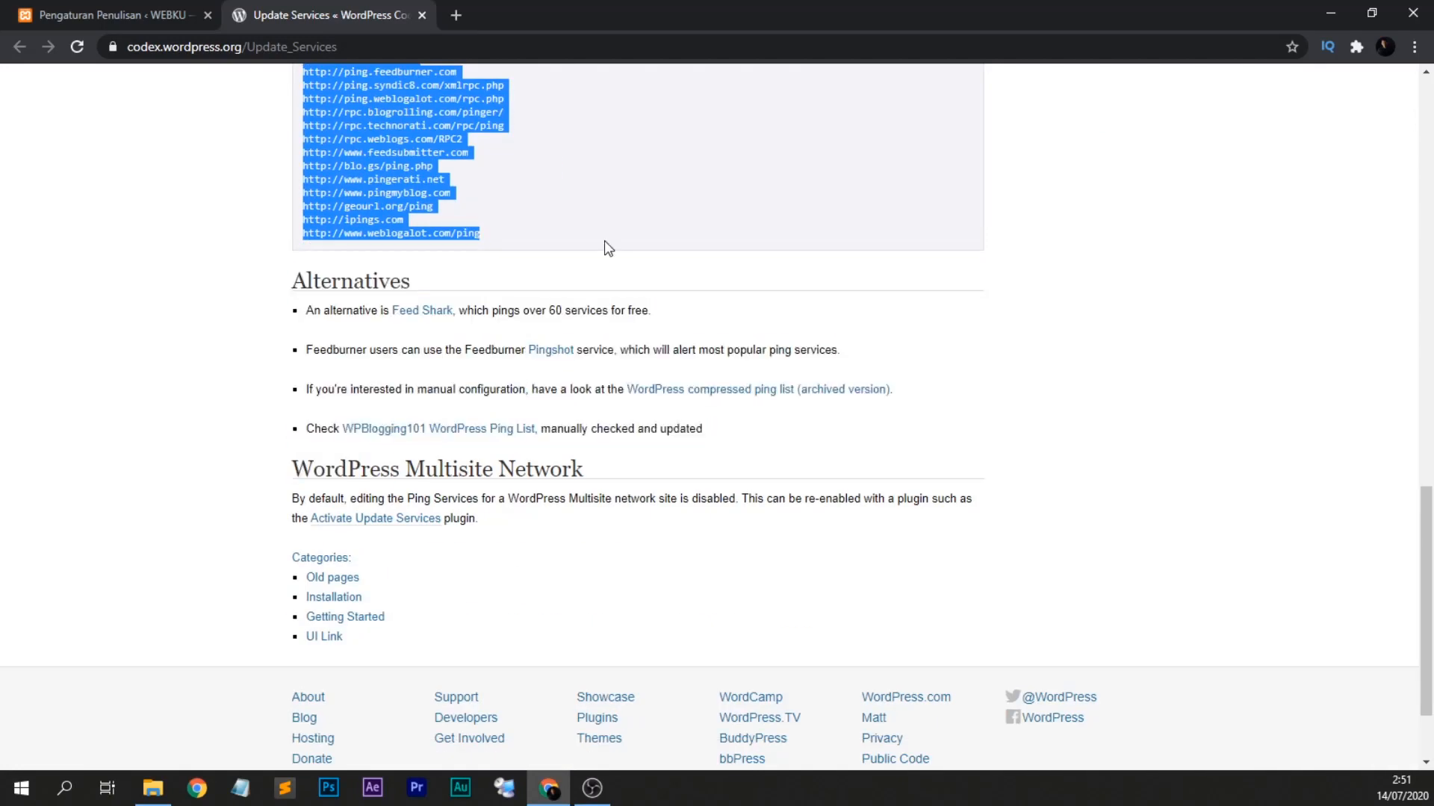
pyautogui.rightClick(372, 155)
pyautogui.click(416, 312)
# Replace the update services entry in the Writing settings with the copied ping URL list and save the settings.
pyautogui.hotkey('ctrl', 'Tab')
pyautogui.moveTo(359, 649); pyautogui.dragTo(133, 664)
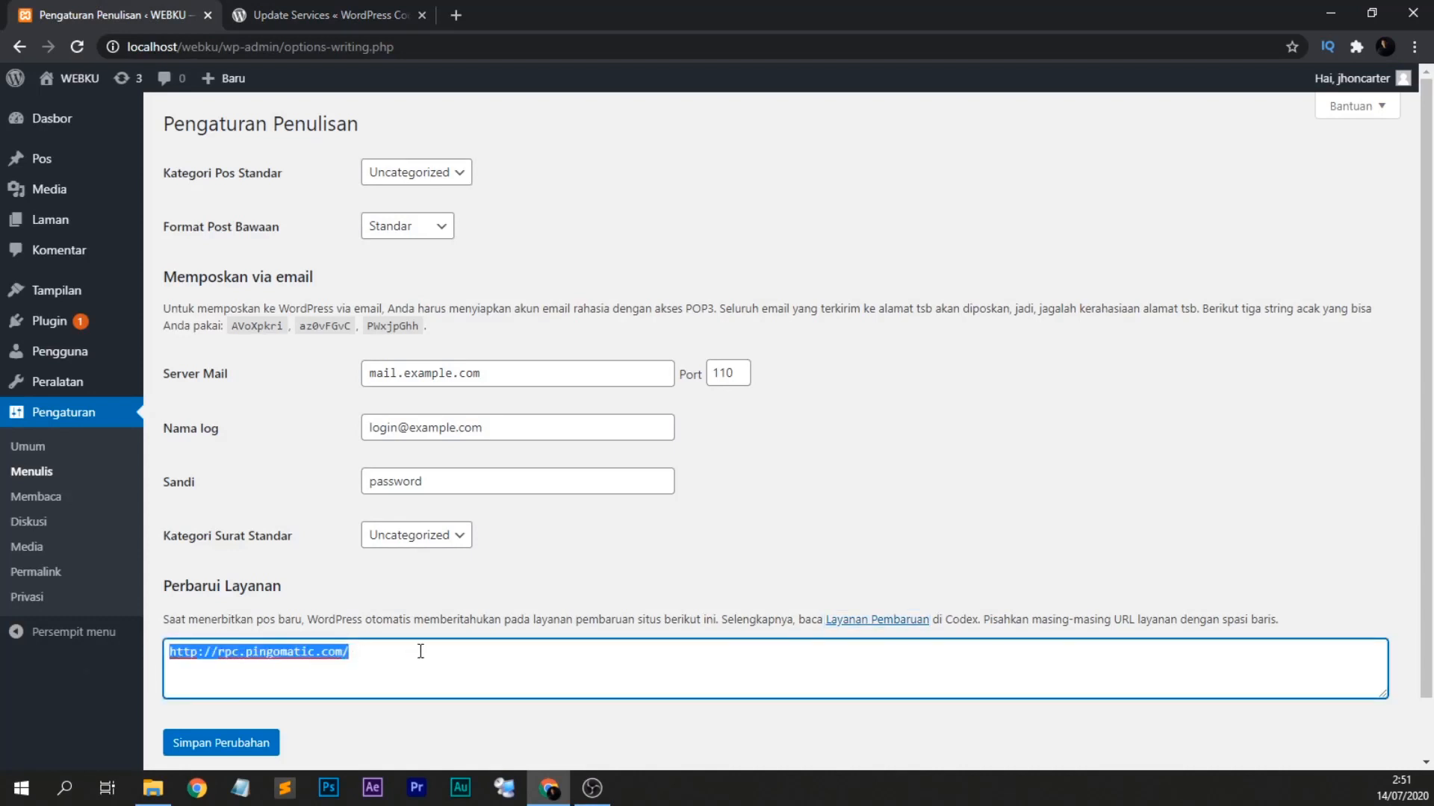
pyautogui.press('BackSpace')
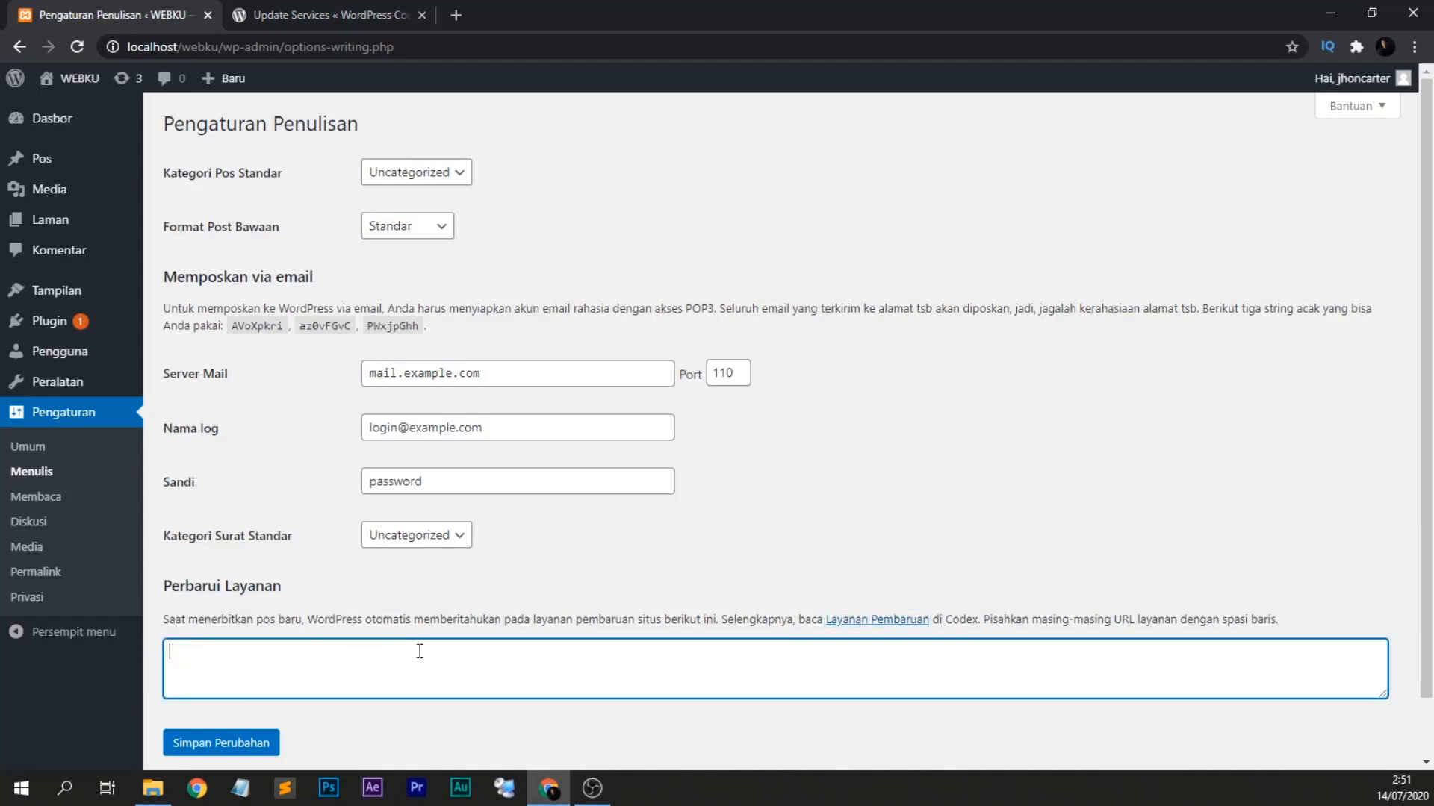
pyautogui.hotkey('ctrl', 'v')
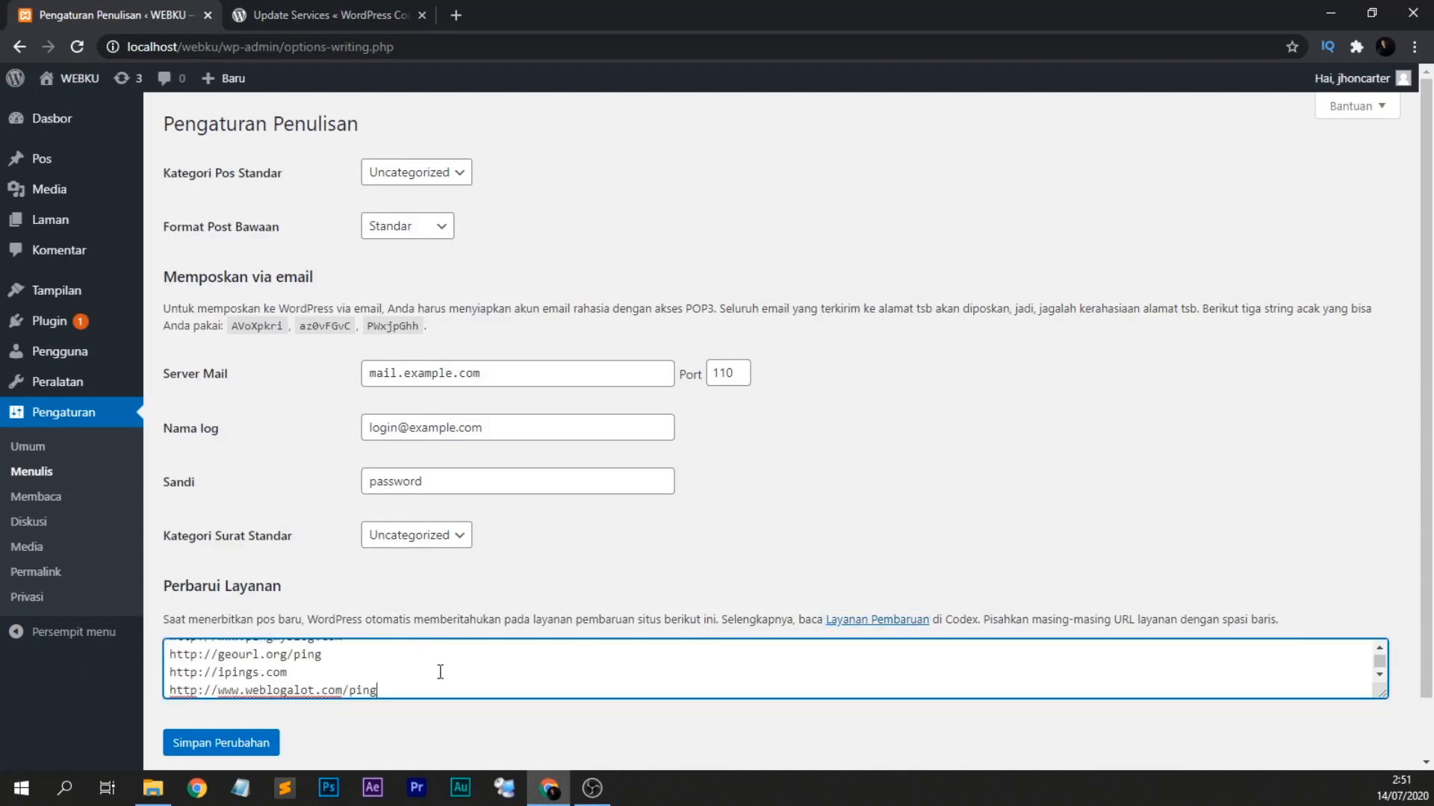
pyautogui.click(252, 744)
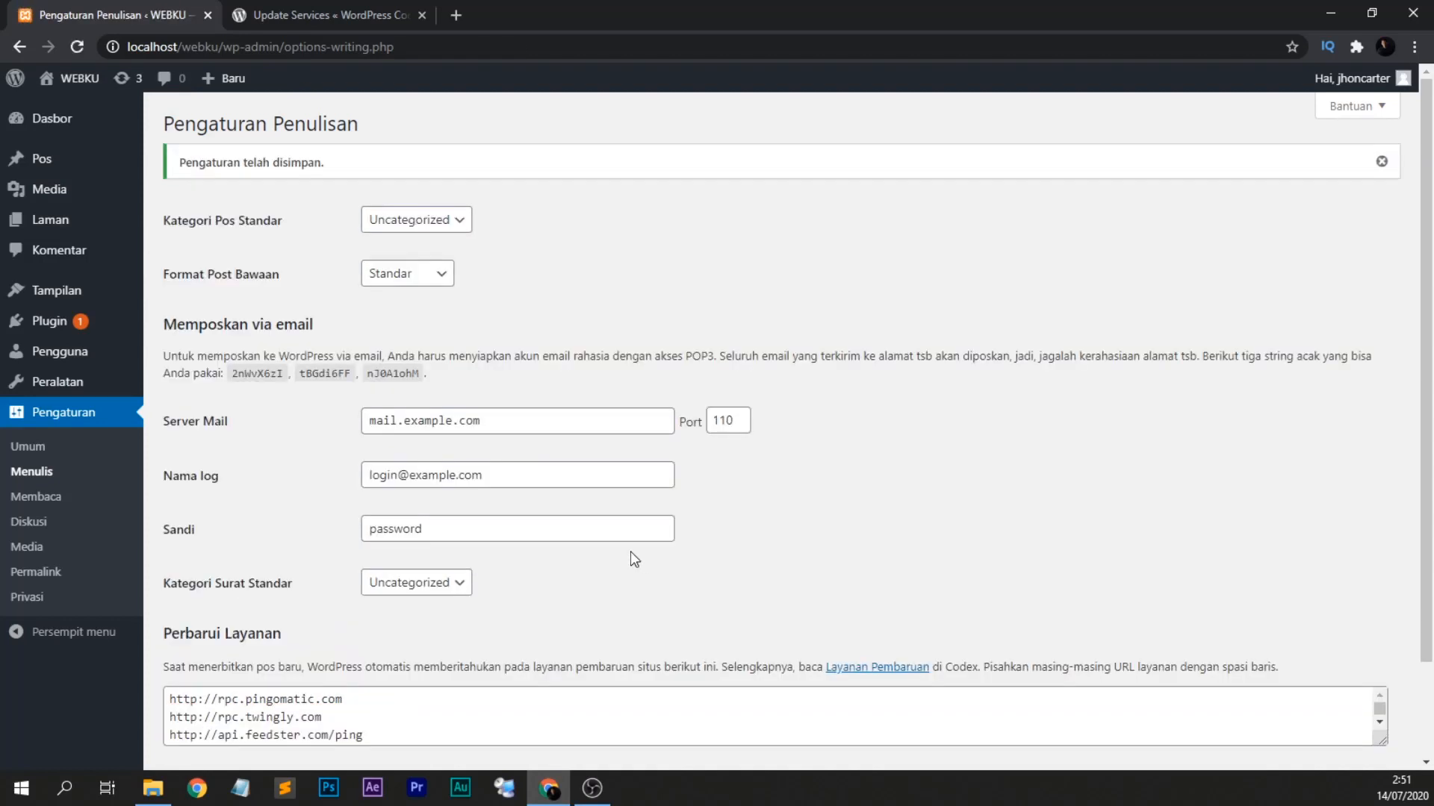
# In the Reading settings, make feeds include only a summary (Ringkasan) of each post and save.
pyautogui.click(52, 498)
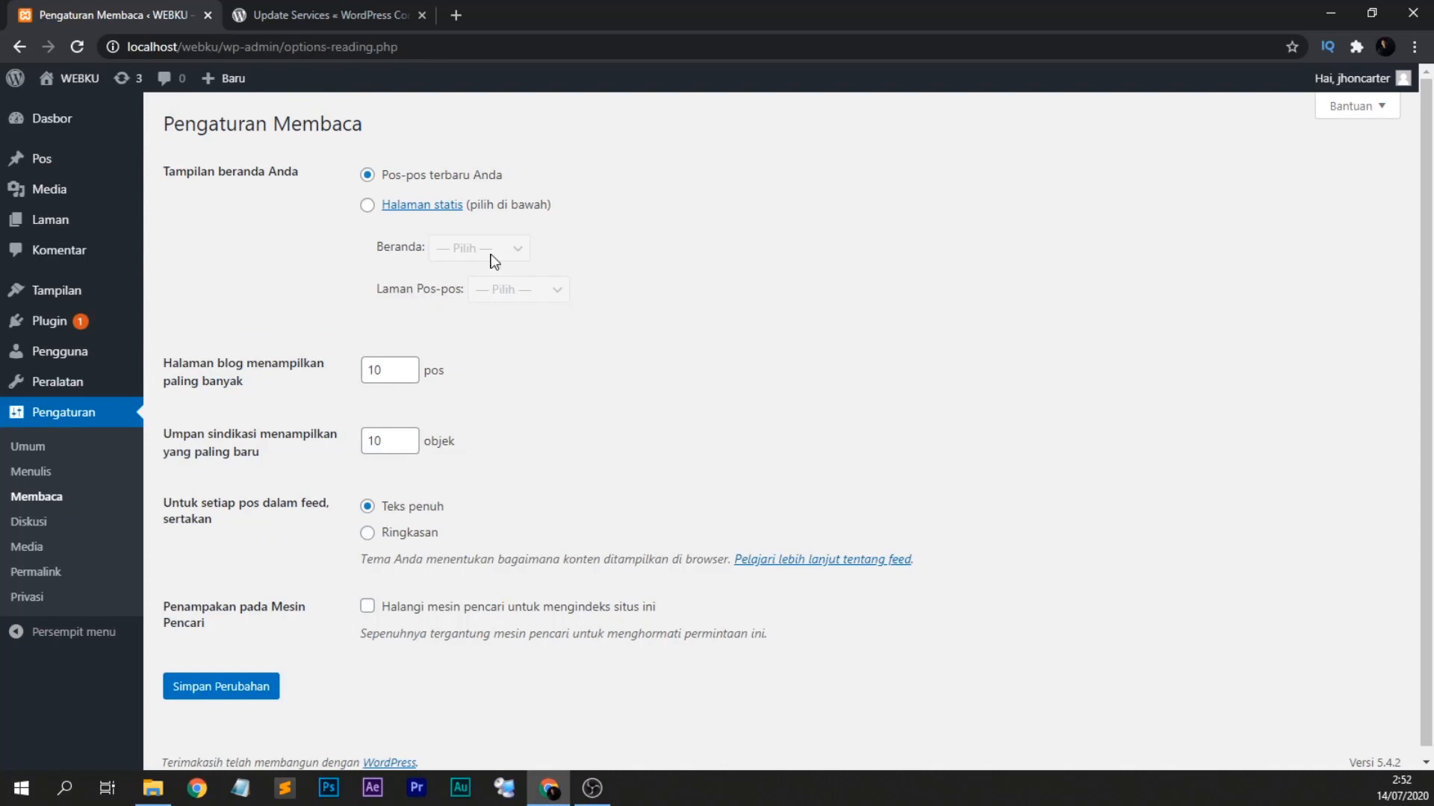
pyautogui.click(463, 177)
pyautogui.scroll(-1, 657, 281)
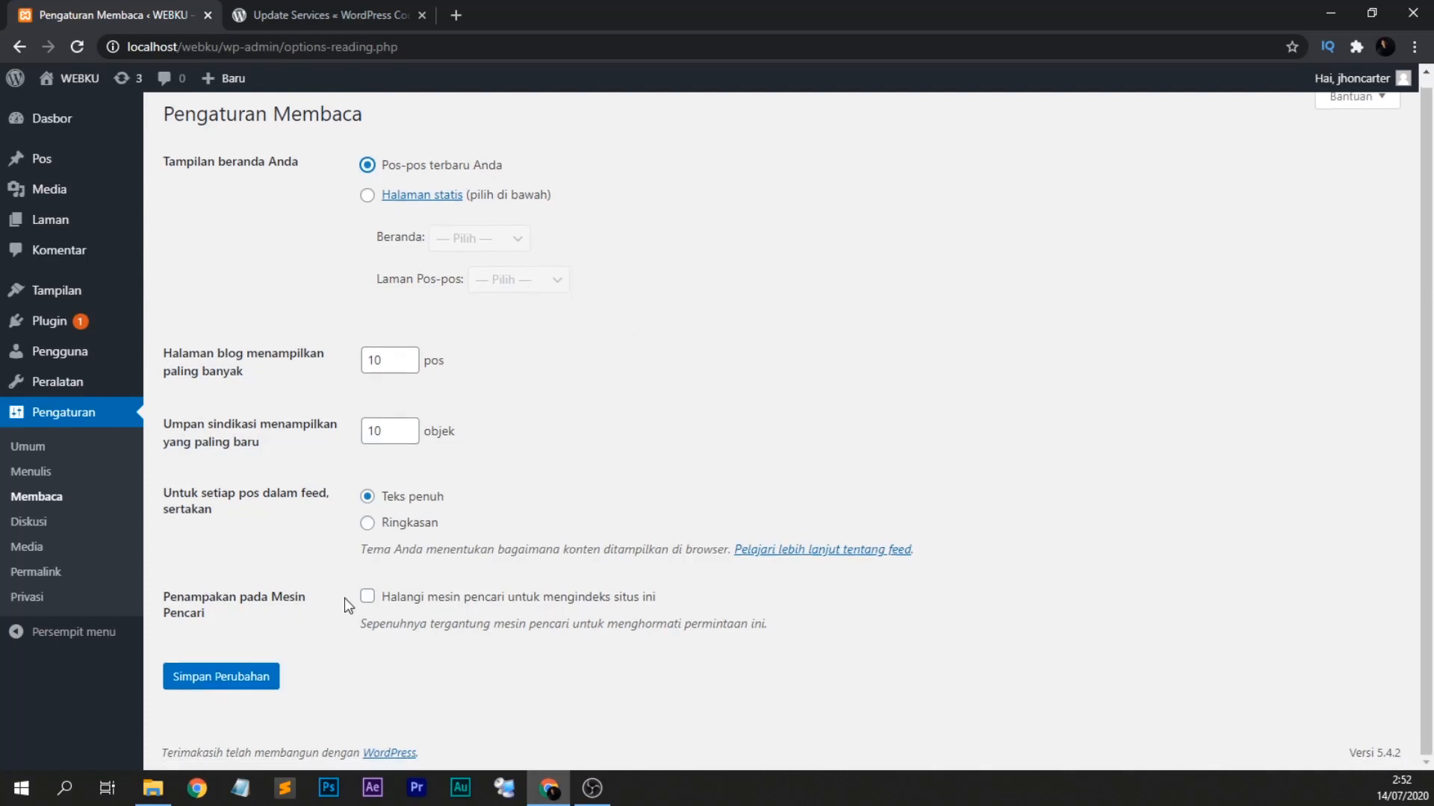
pyautogui.click(367, 523)
pyautogui.moveTo(451, 499); pyautogui.dragTo(378, 496)
pyautogui.click(537, 509)
pyautogui.click(240, 680)
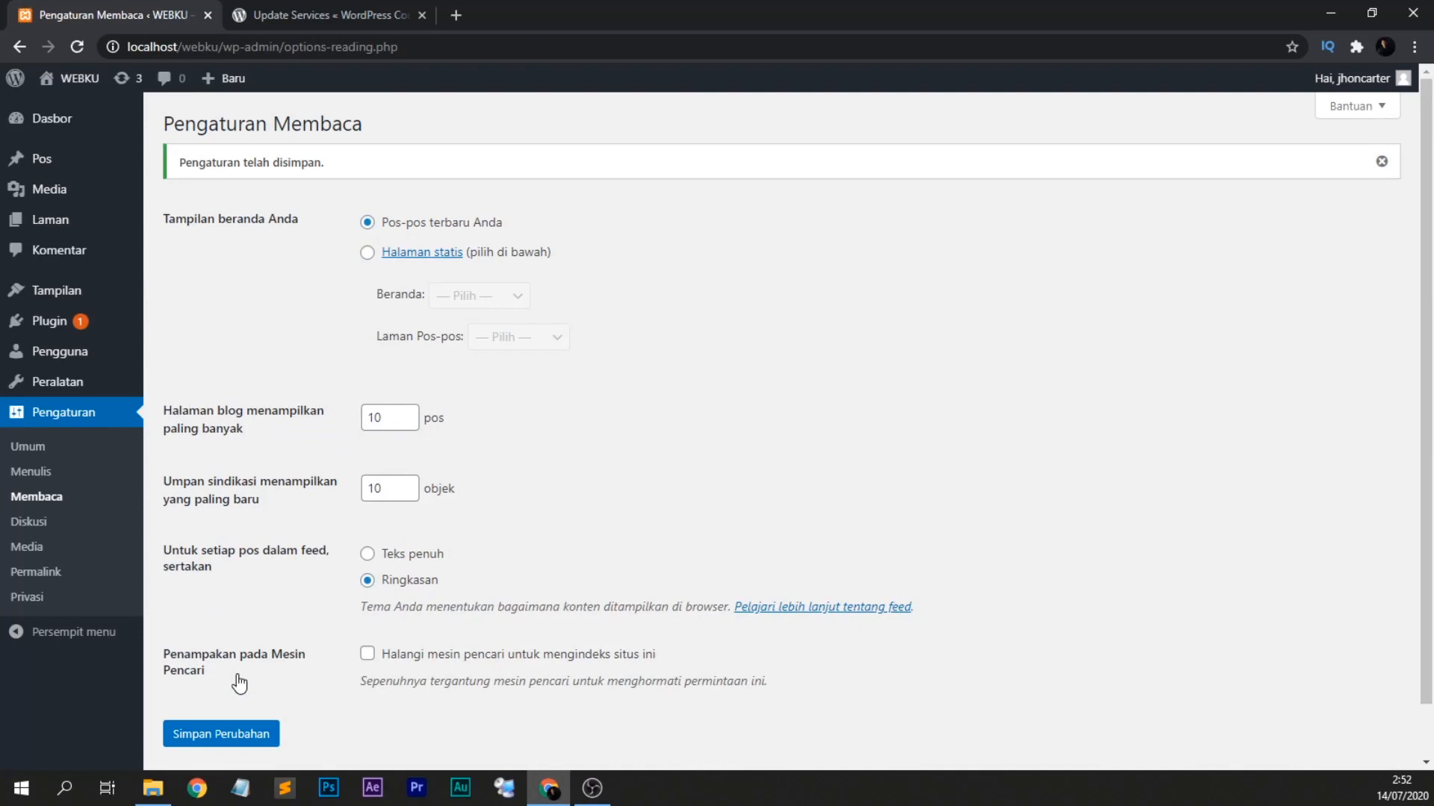
# Look through the Discussion and Media settings and save both pages without changing any option.
pyautogui.click(41, 521)
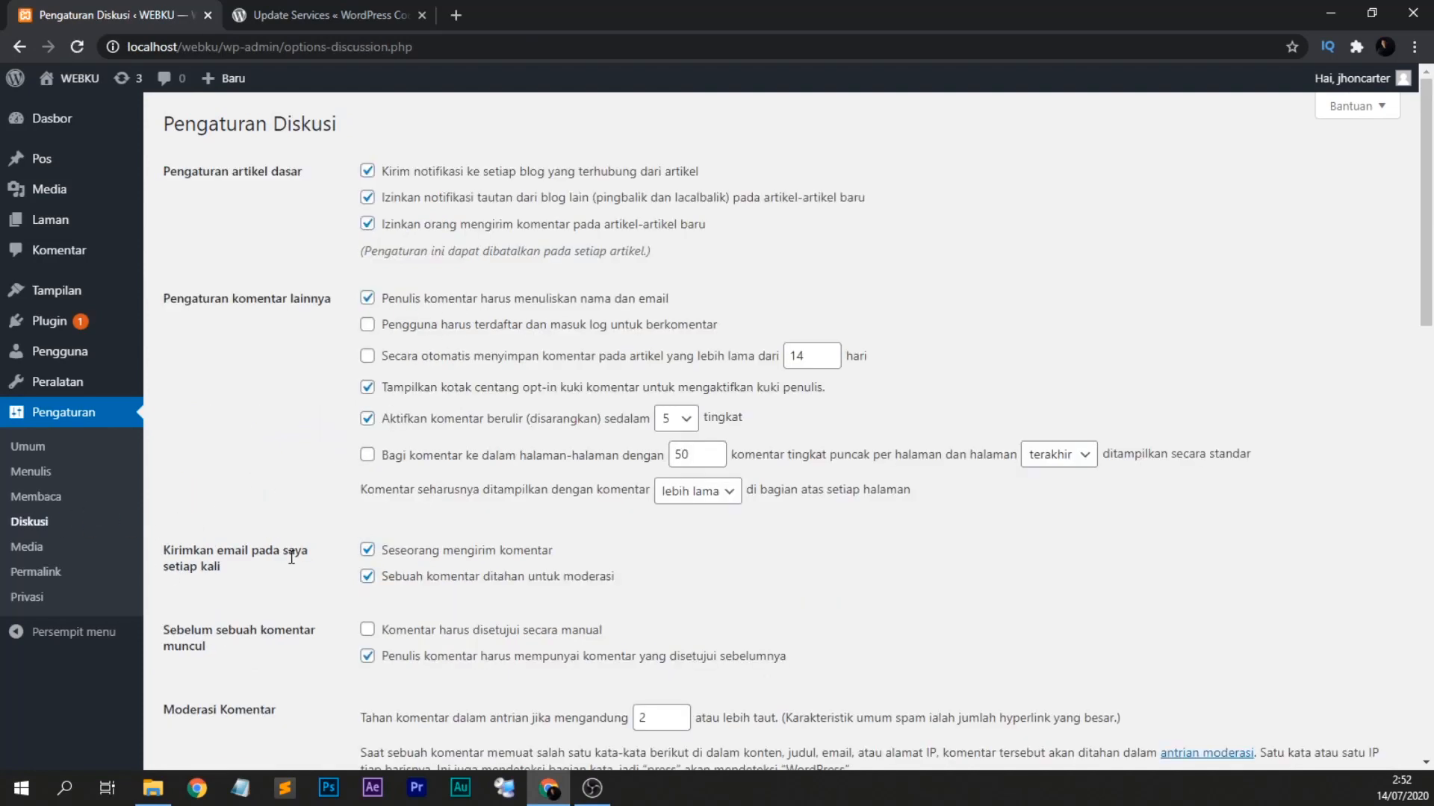
pyautogui.scroll(-15, 288, 550)
pyautogui.scroll(-3, 277, 589)
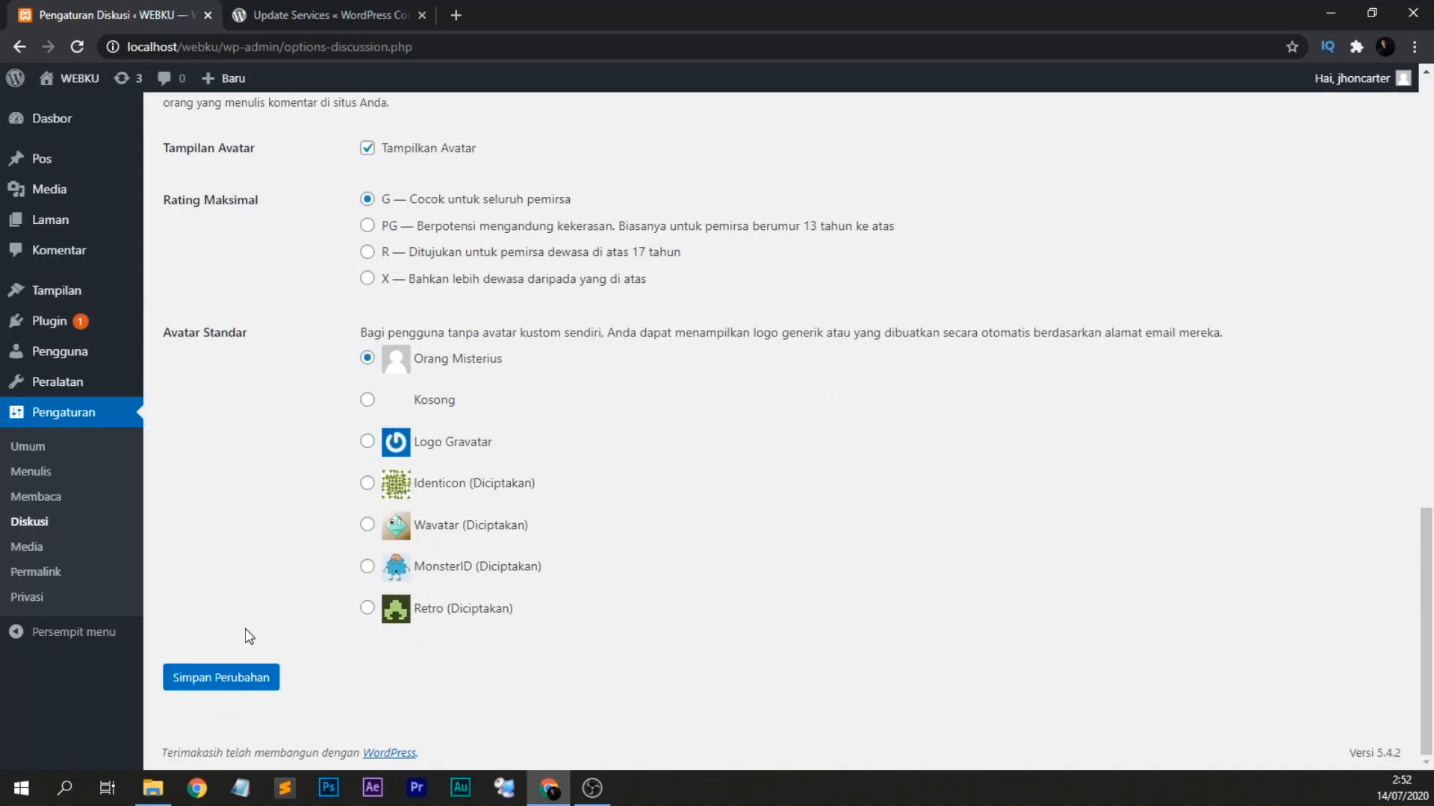
pyautogui.click(232, 678)
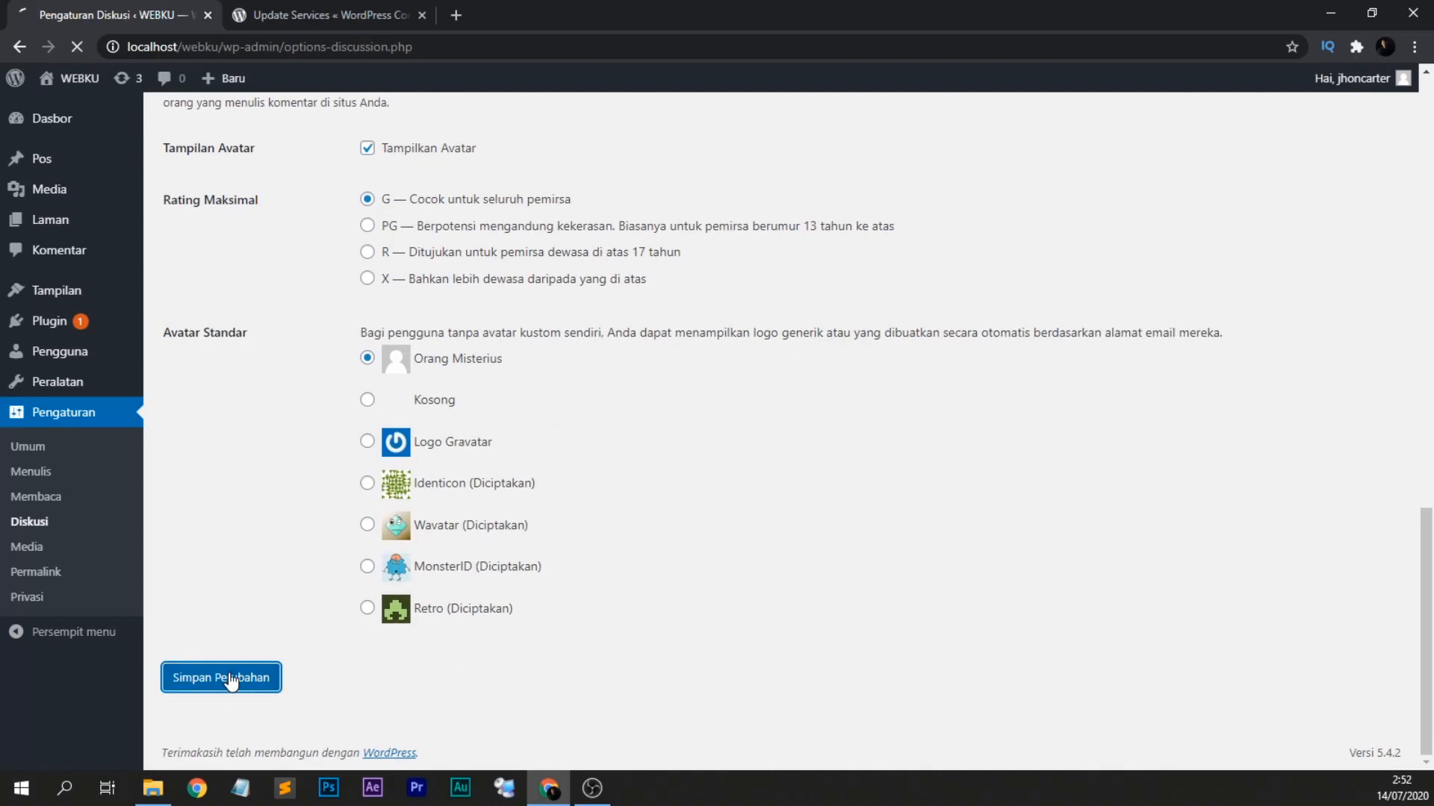
pyautogui.click(34, 546)
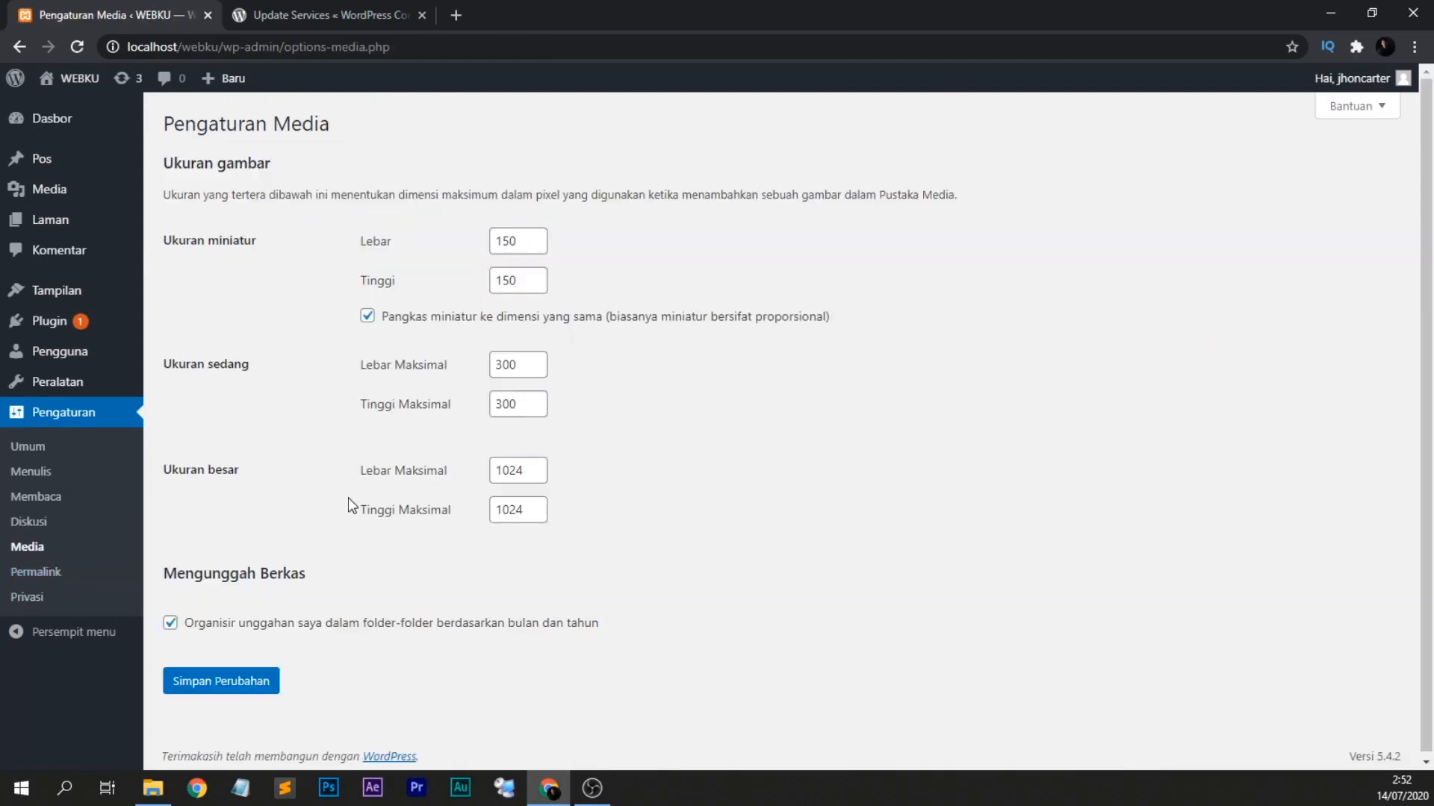
pyautogui.click(237, 683)
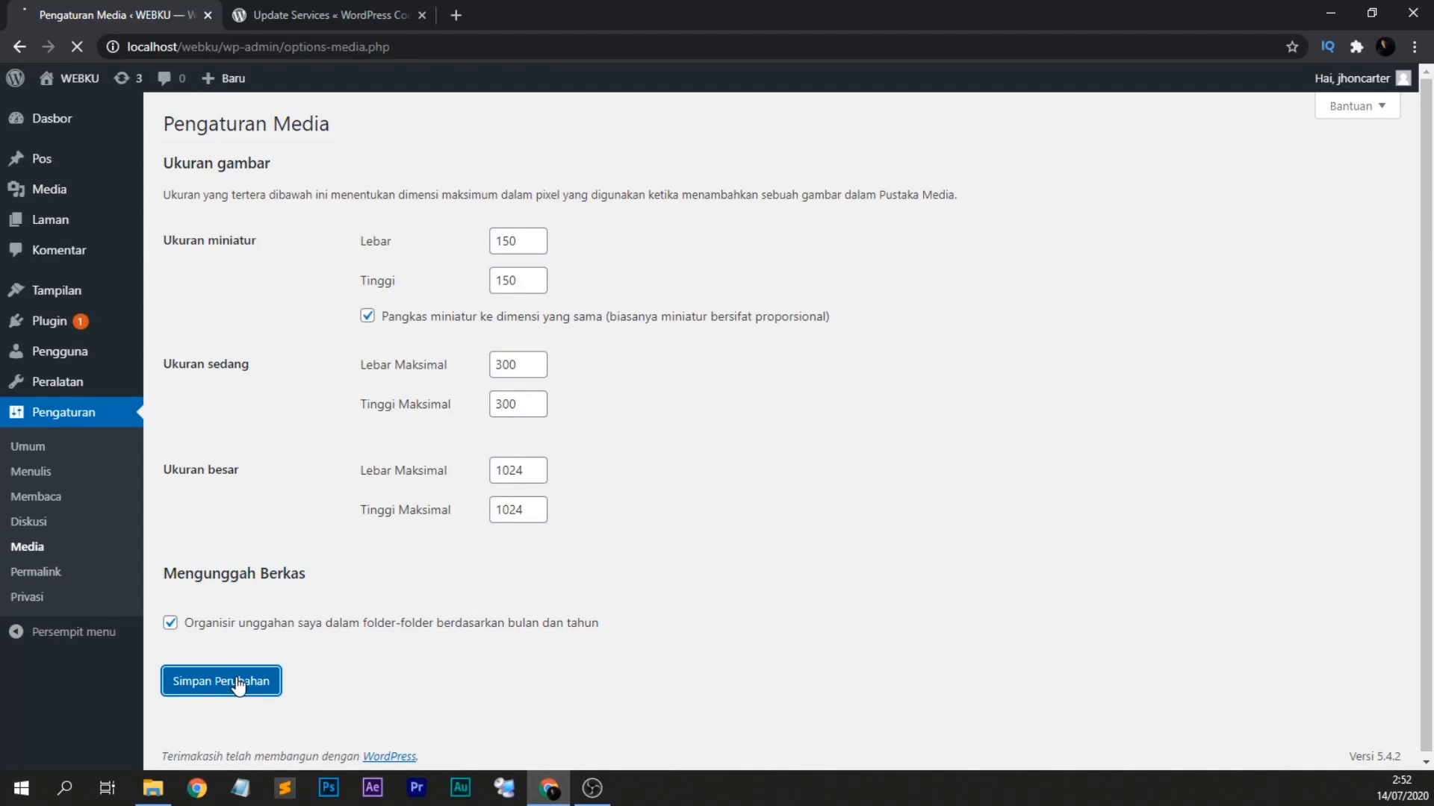
# Set the permalink structure to post name (Nama tulisan) and save the Permalink settings.
pyautogui.click(31, 573)
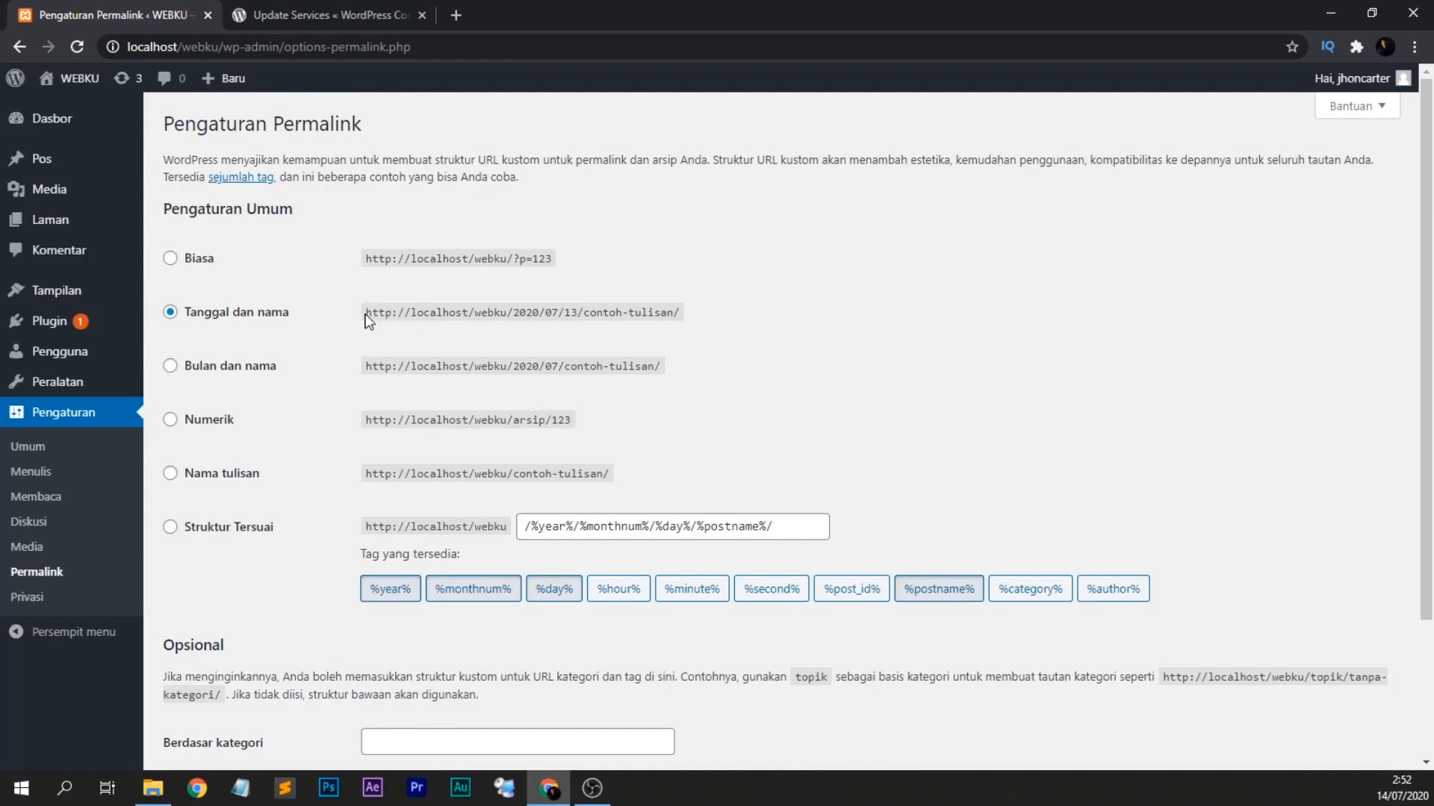
pyautogui.moveTo(366, 314); pyautogui.dragTo(692, 327)
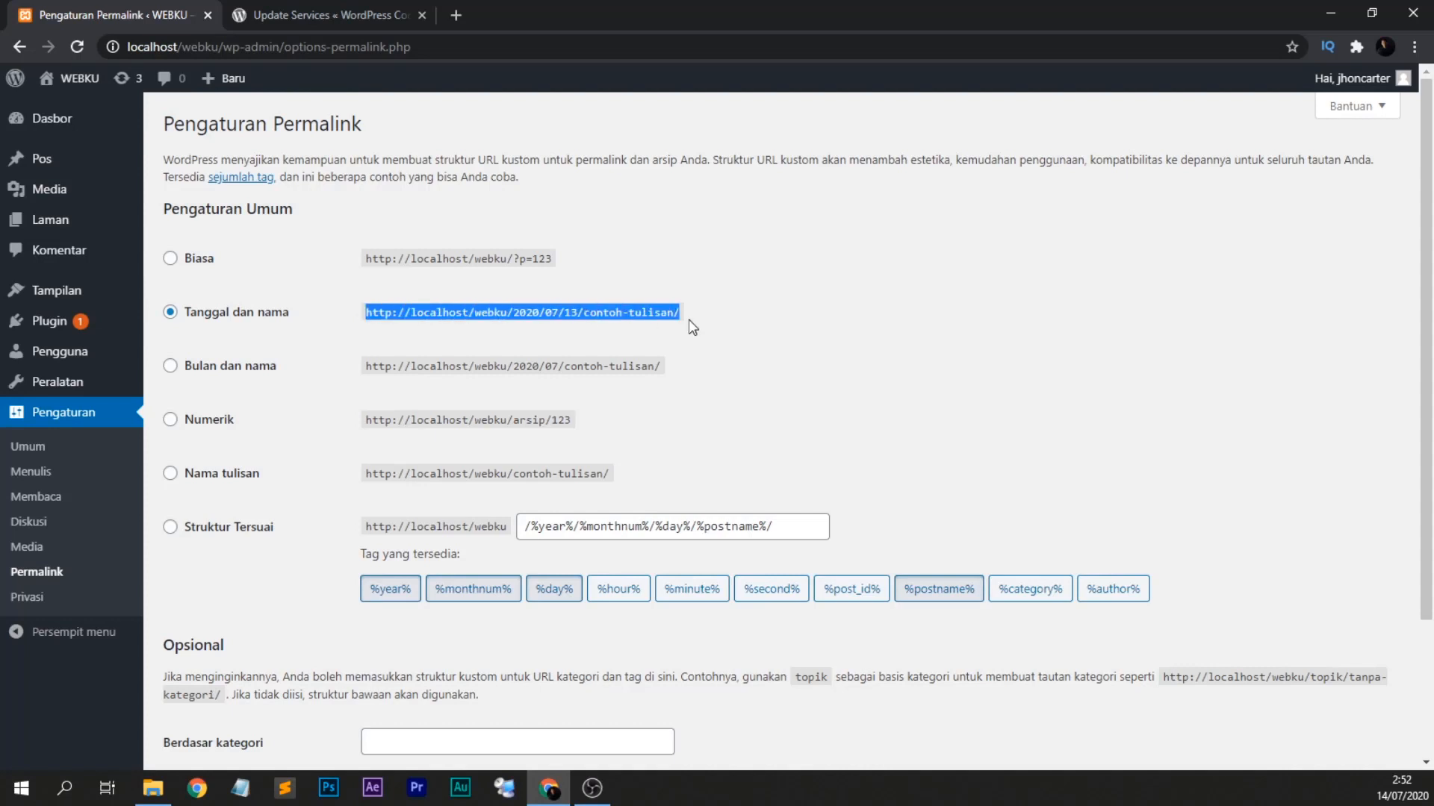
pyautogui.click(692, 327)
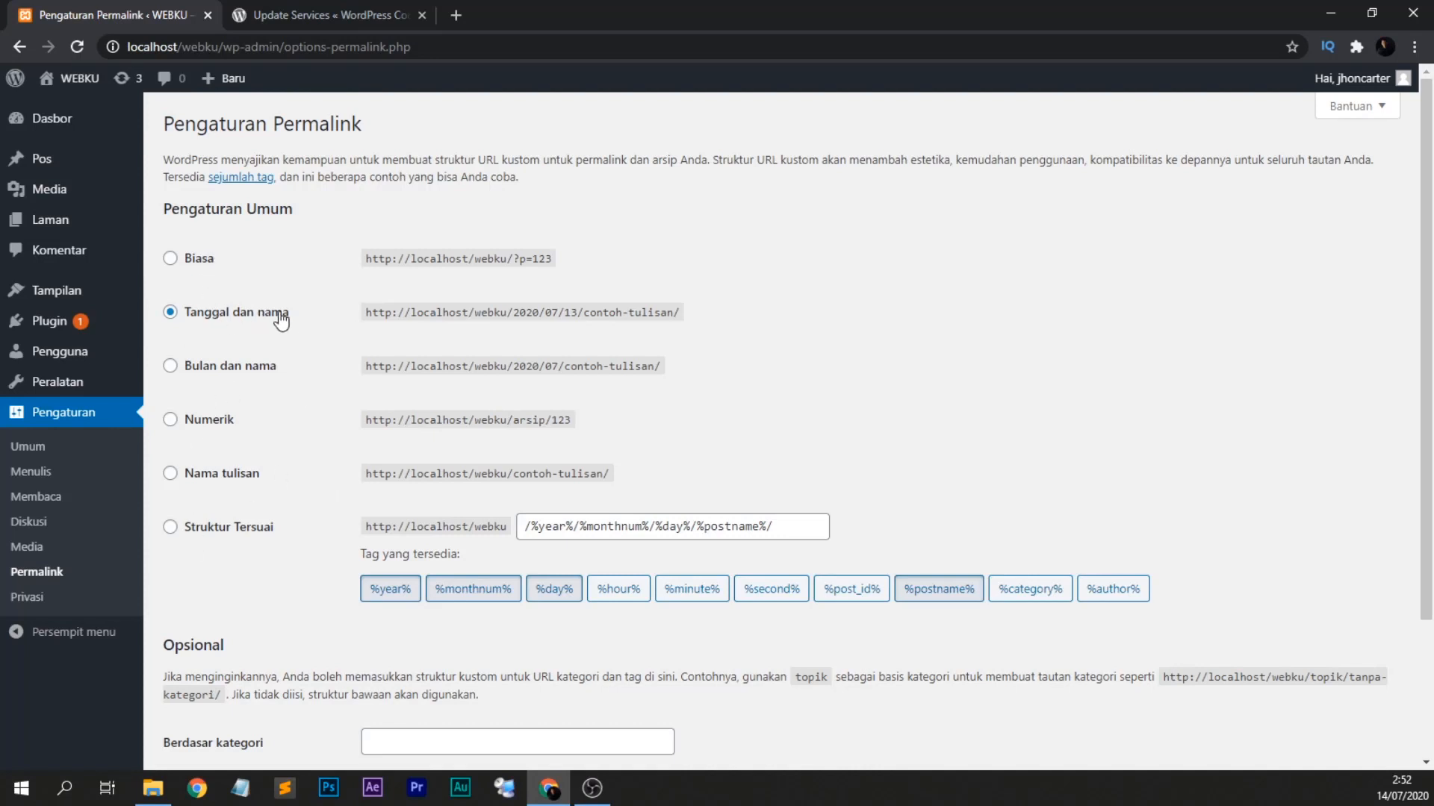
pyautogui.click(227, 481)
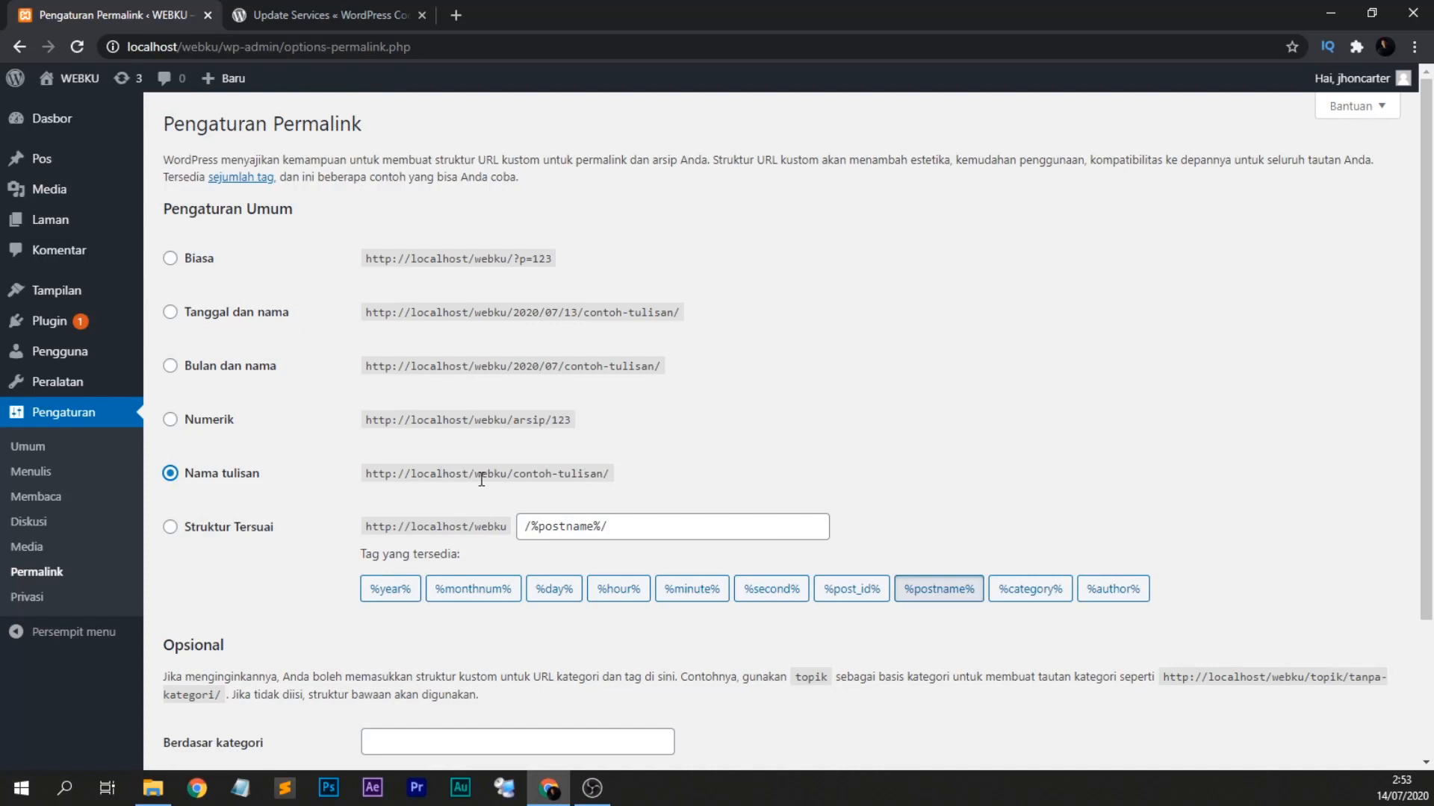
pyautogui.moveTo(476, 472); pyautogui.dragTo(351, 475)
pyautogui.click(726, 462)
pyautogui.scroll(-3, 336, 515)
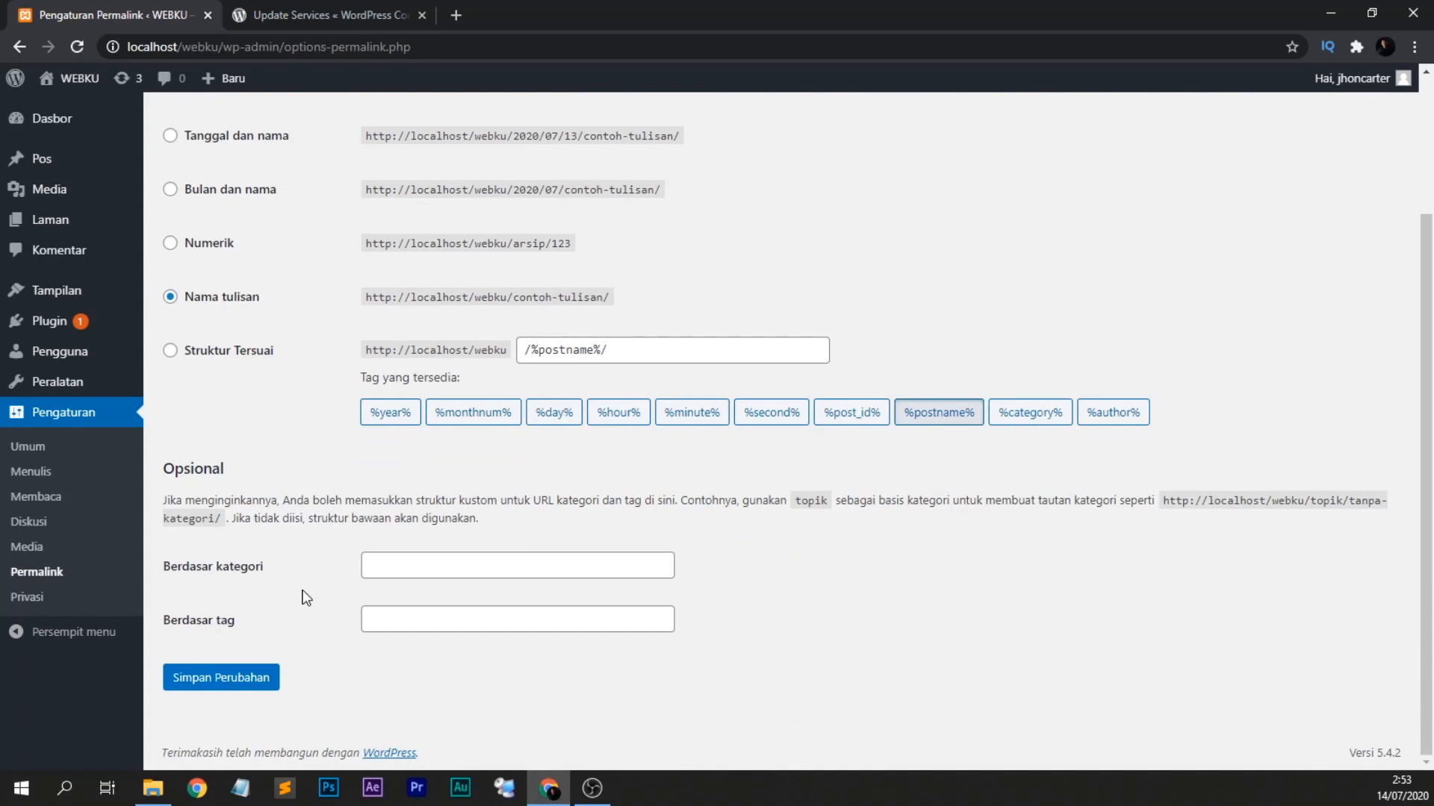
pyautogui.click(244, 686)
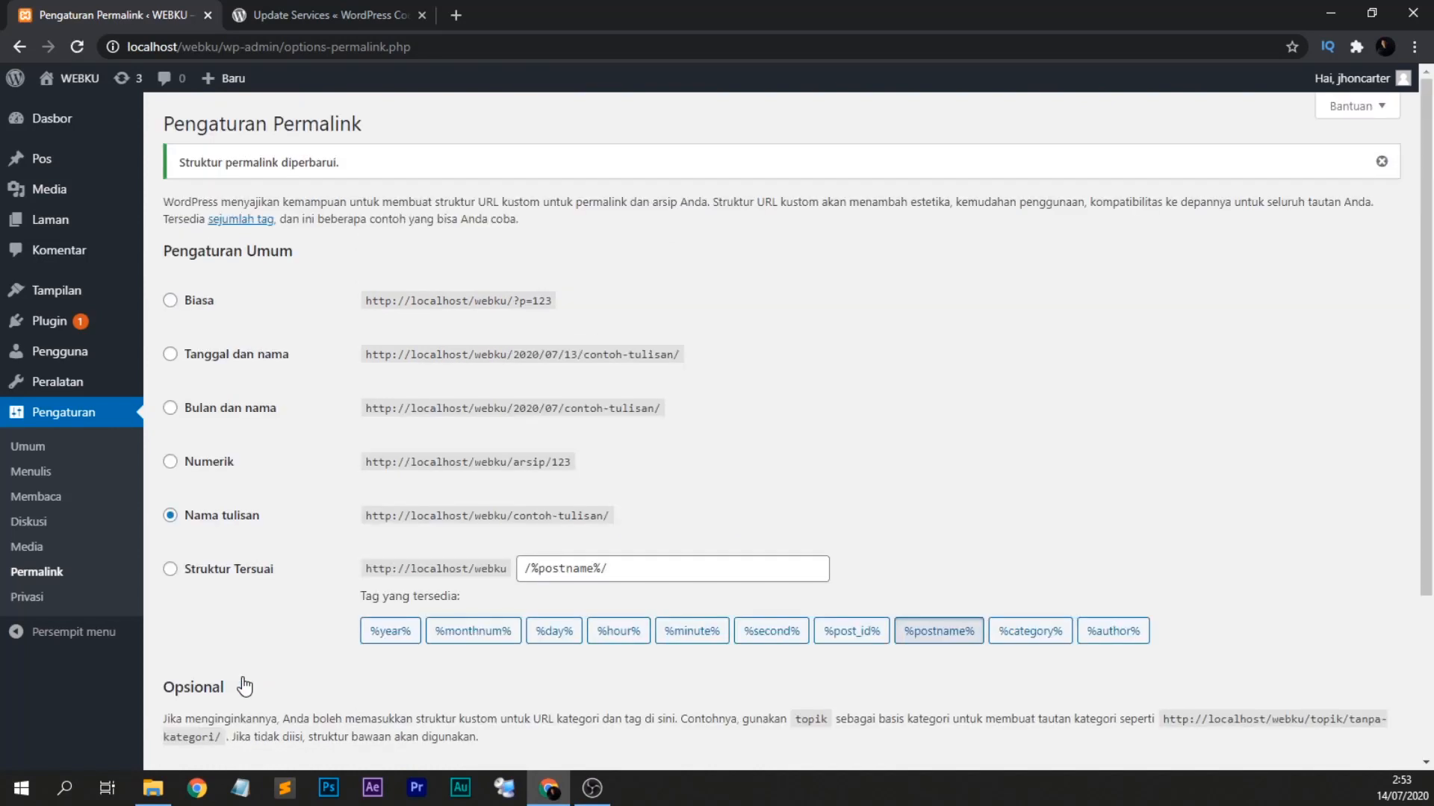
# Look at the Privacy settings and review the WEBKU front page in a new tab, closing the Update Services page.
pyautogui.click(41, 600)
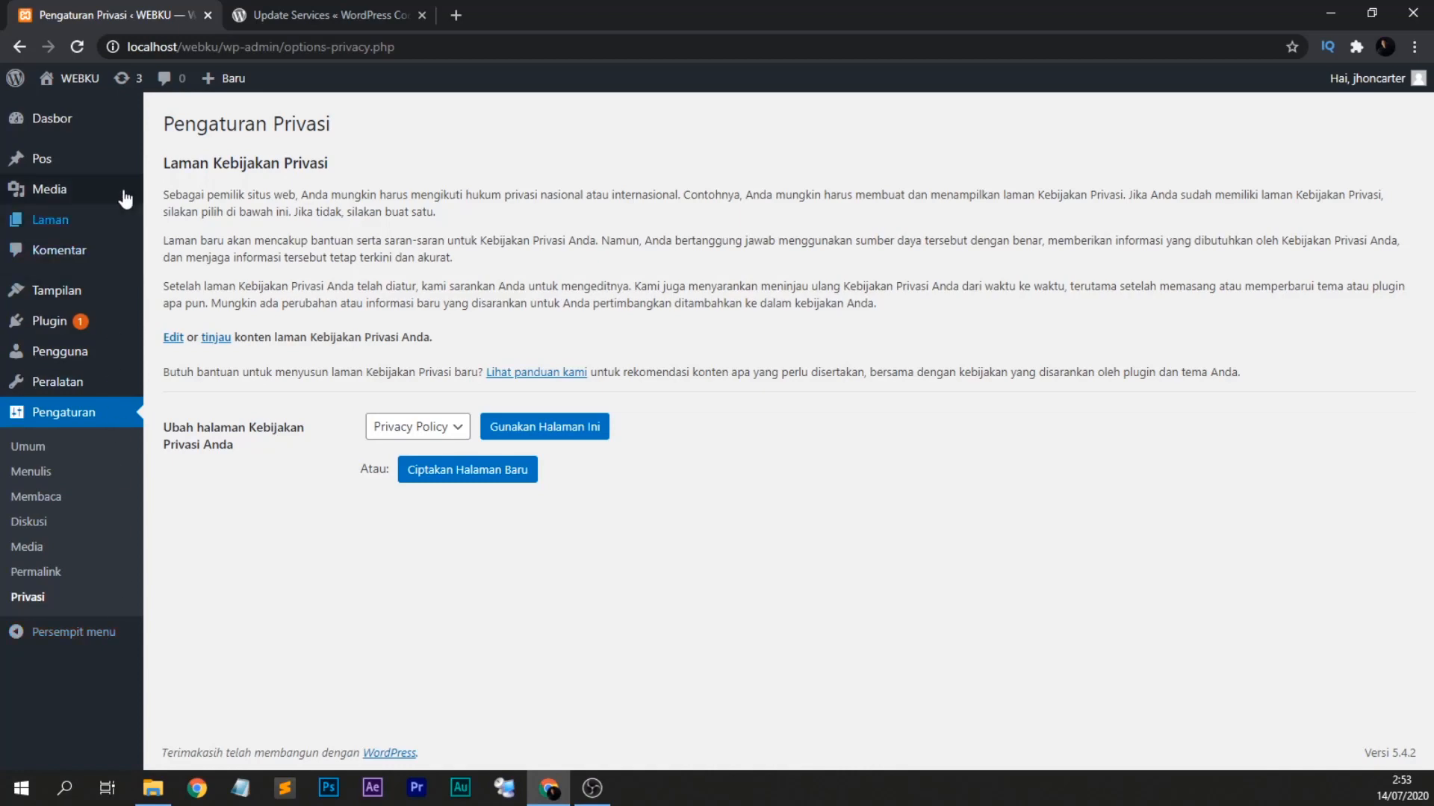
pyautogui.moveTo(71, 79)
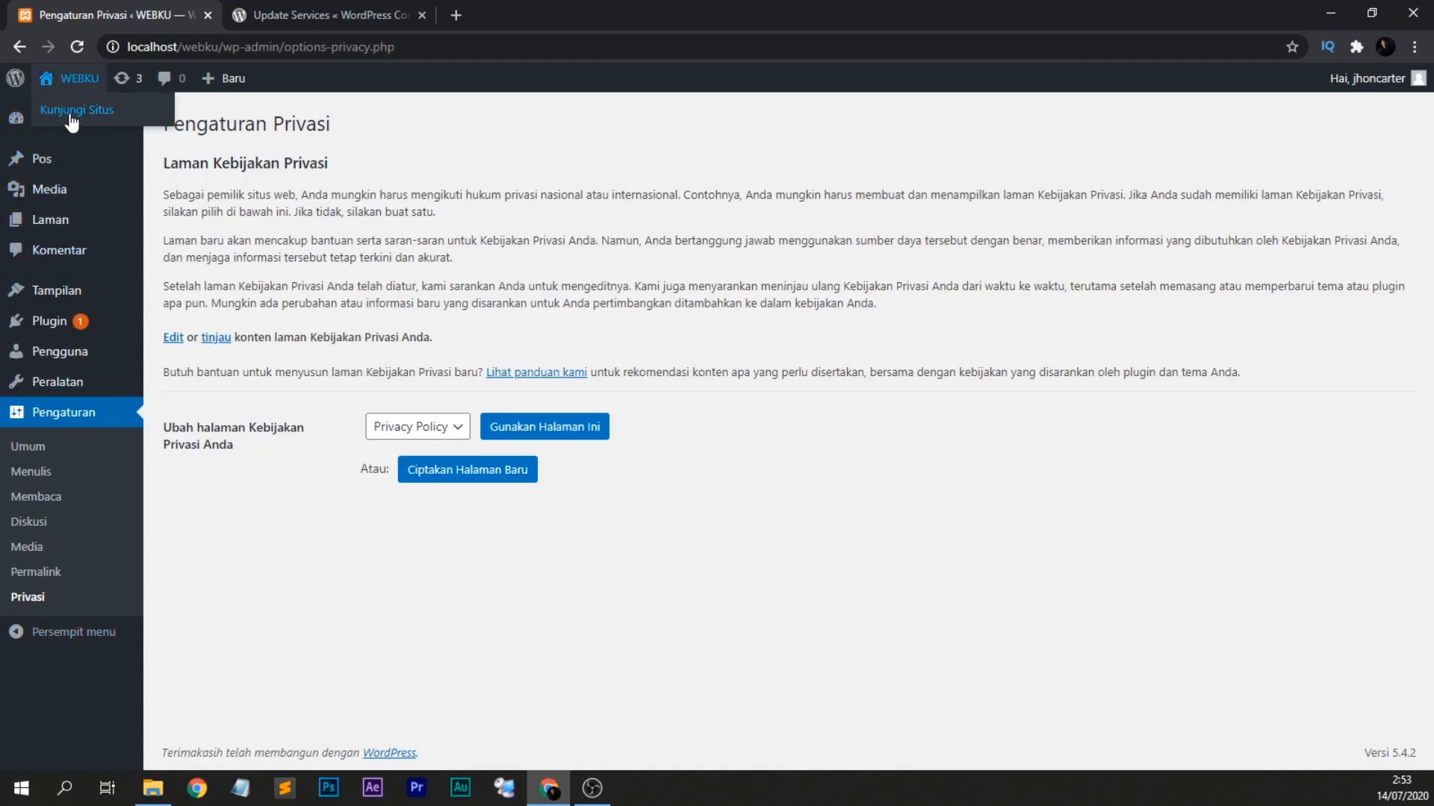
pyautogui.rightClick(71, 120)
pyautogui.click(93, 128)
pyautogui.click(321, 14)
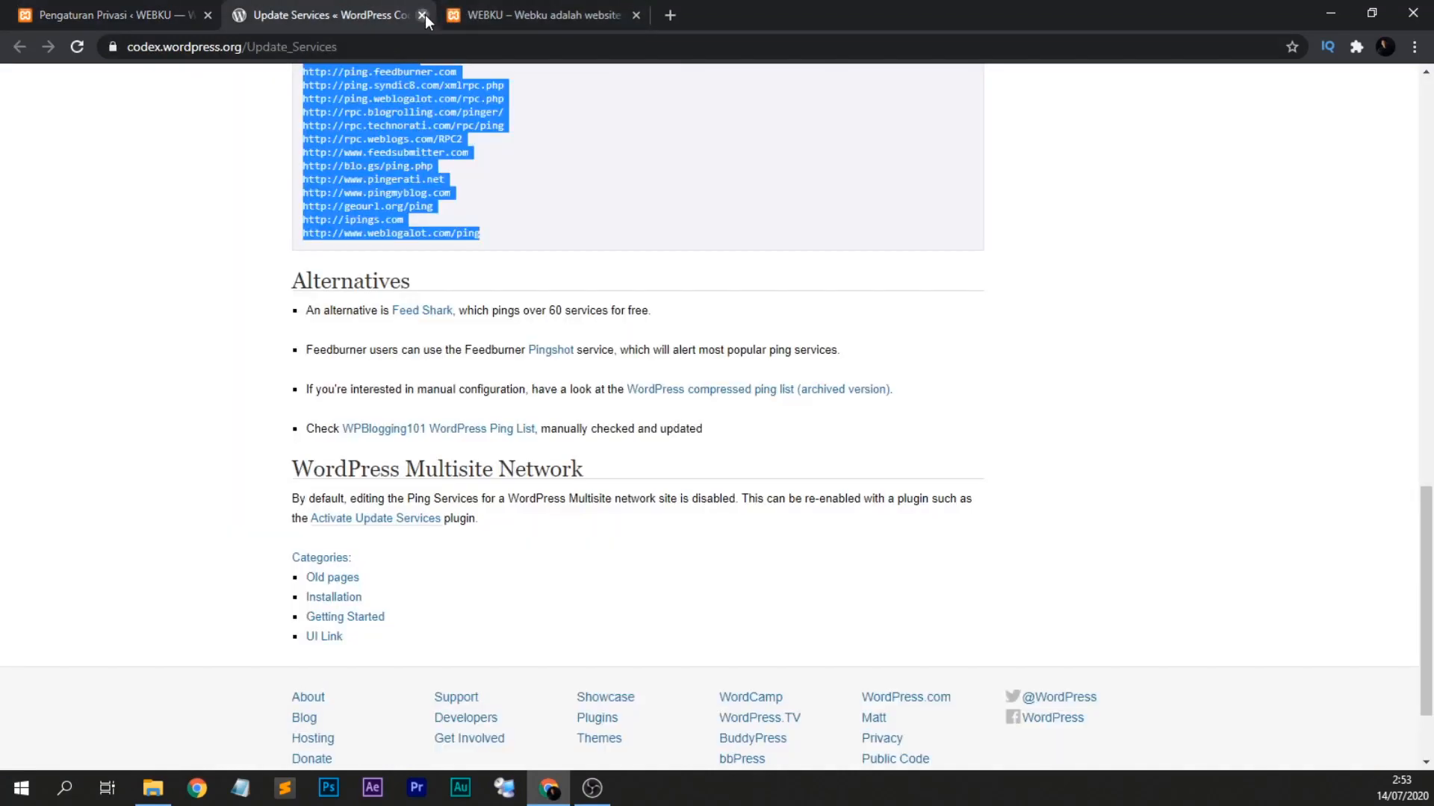
pyautogui.click(422, 15)
pyautogui.scroll(-7, 486, 440)
pyautogui.scroll(7, 485, 446)
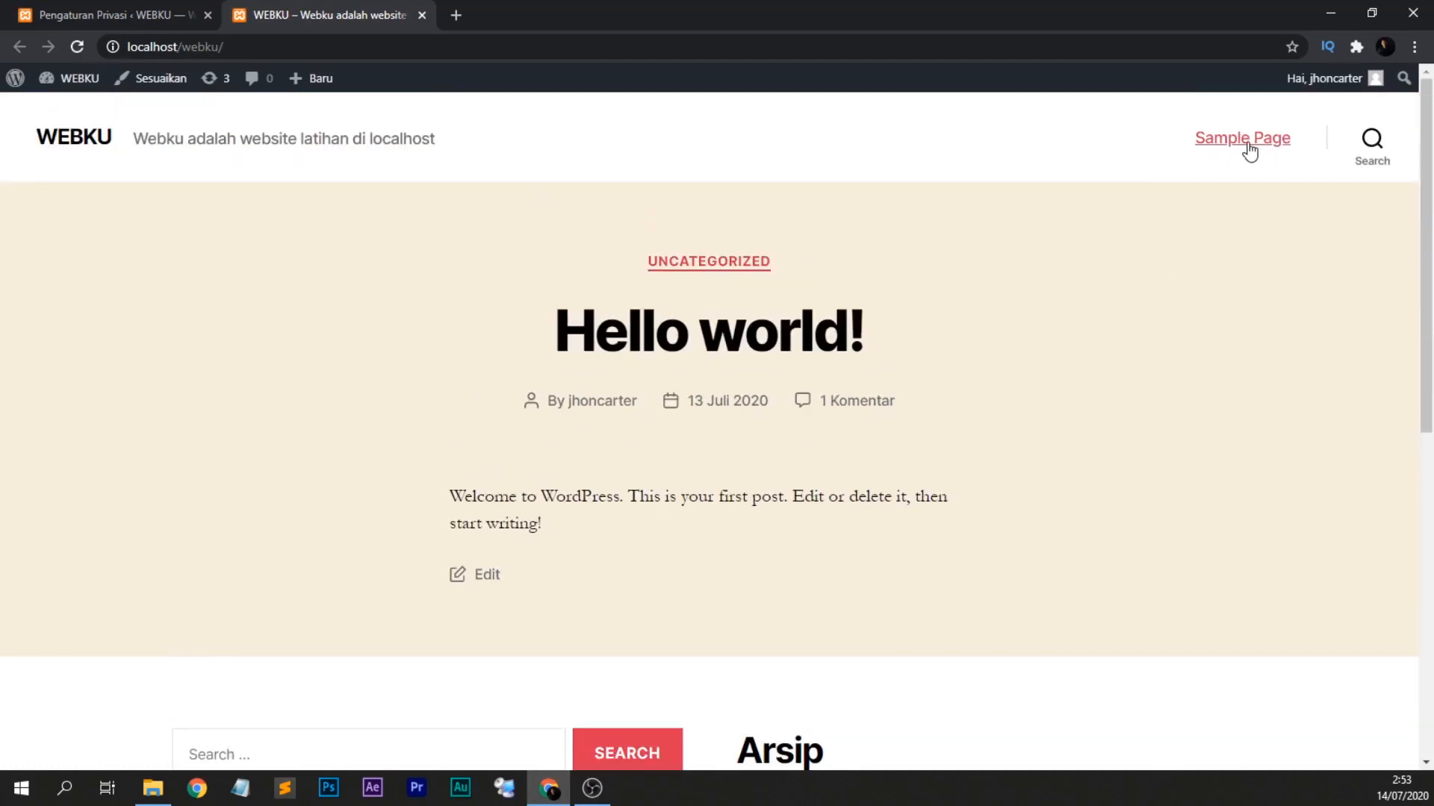
# Move the published Sample Page from the site's list of pages to the trash.
pyautogui.click(120, 14)
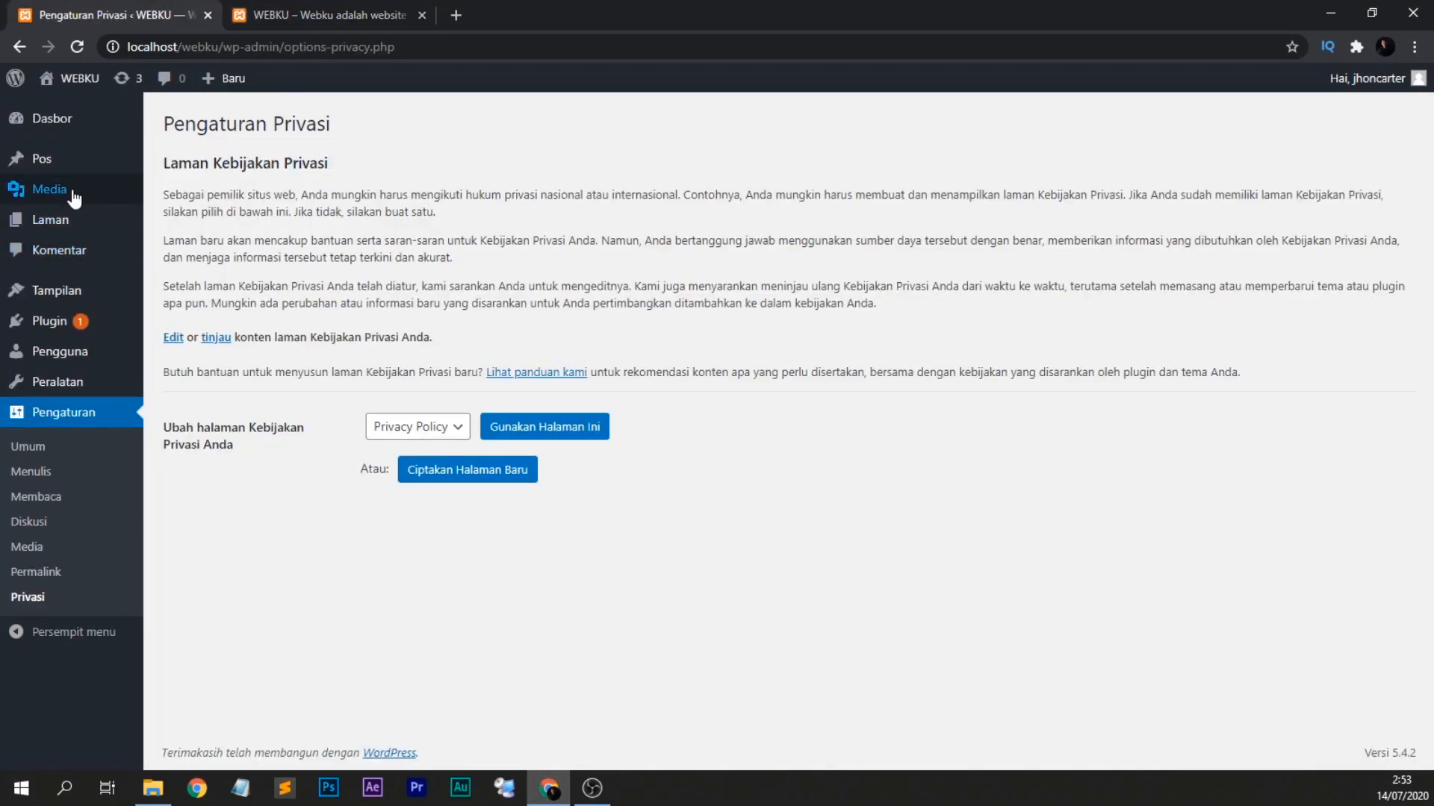
pyautogui.moveTo(67, 221)
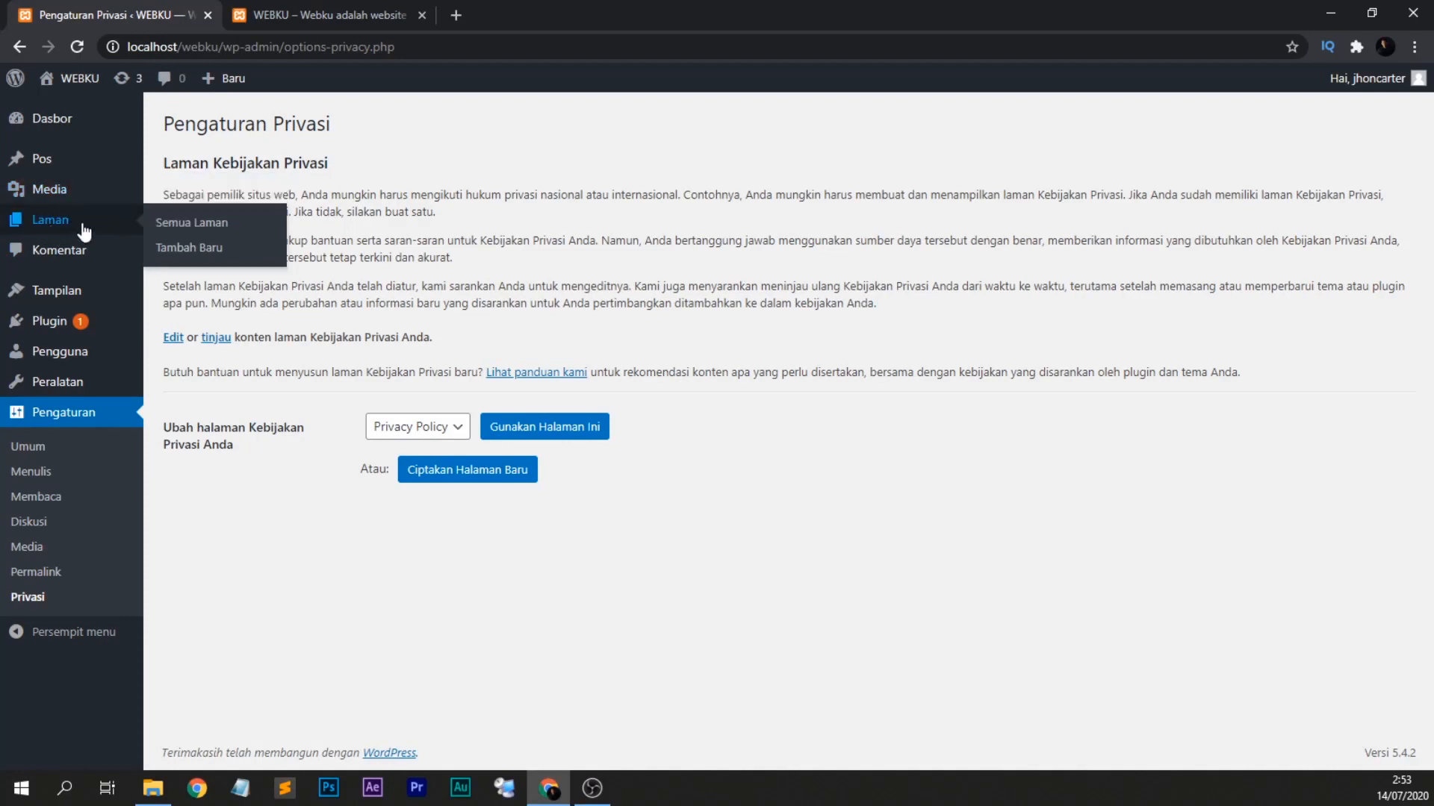
pyautogui.click(196, 226)
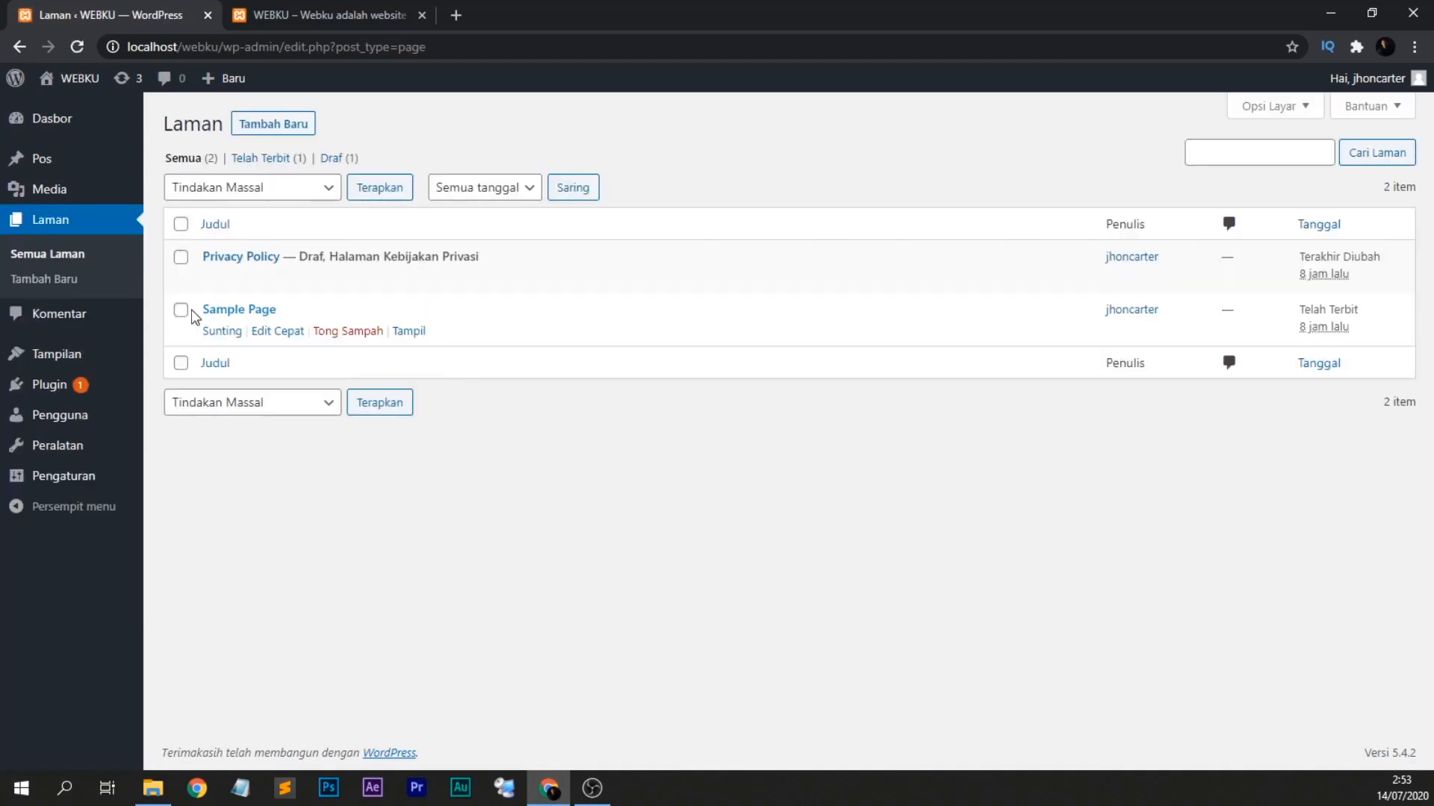
pyautogui.click(348, 331)
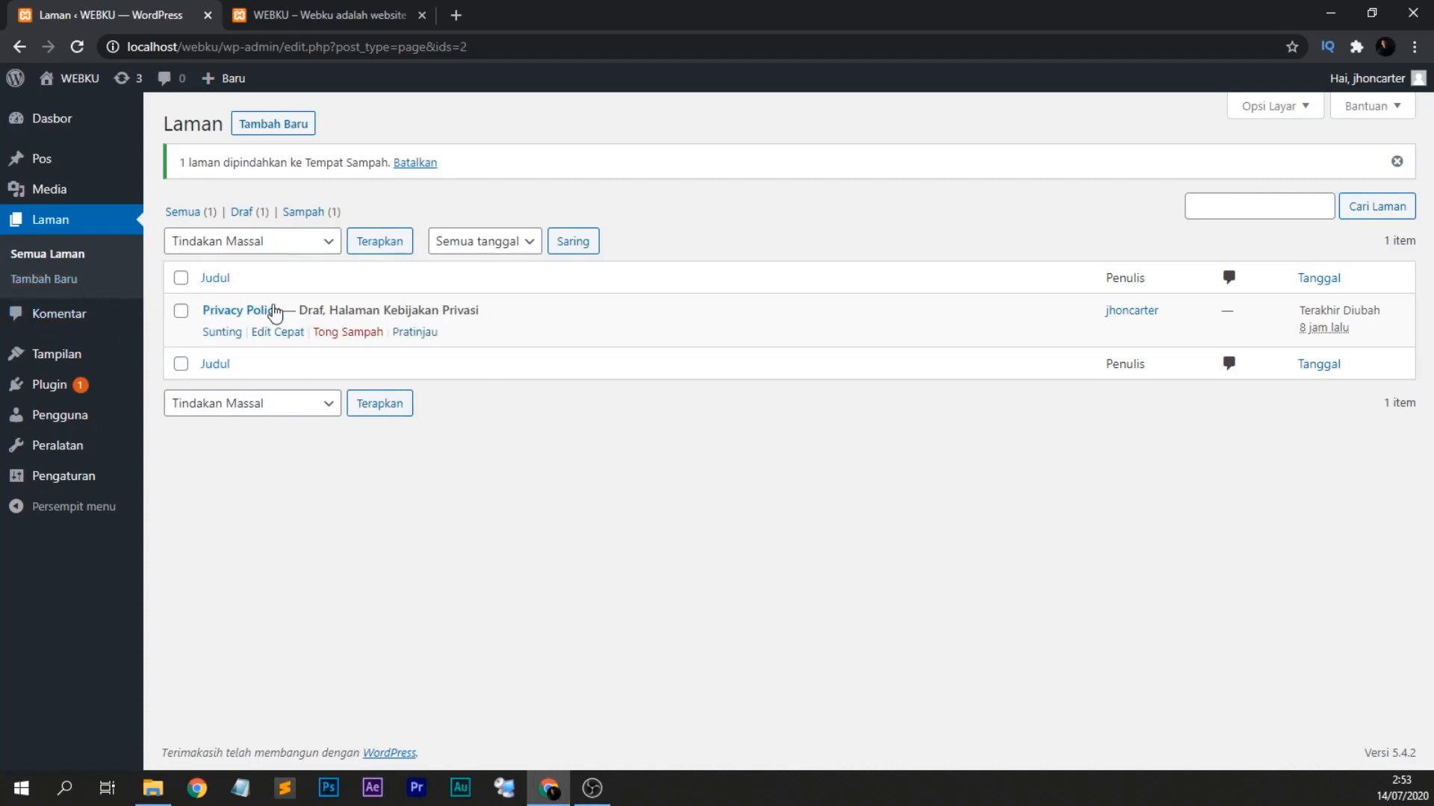
# Read through the Privacy Policy draft in the block editor and return to the page list without editing it.
pyautogui.click(228, 334)
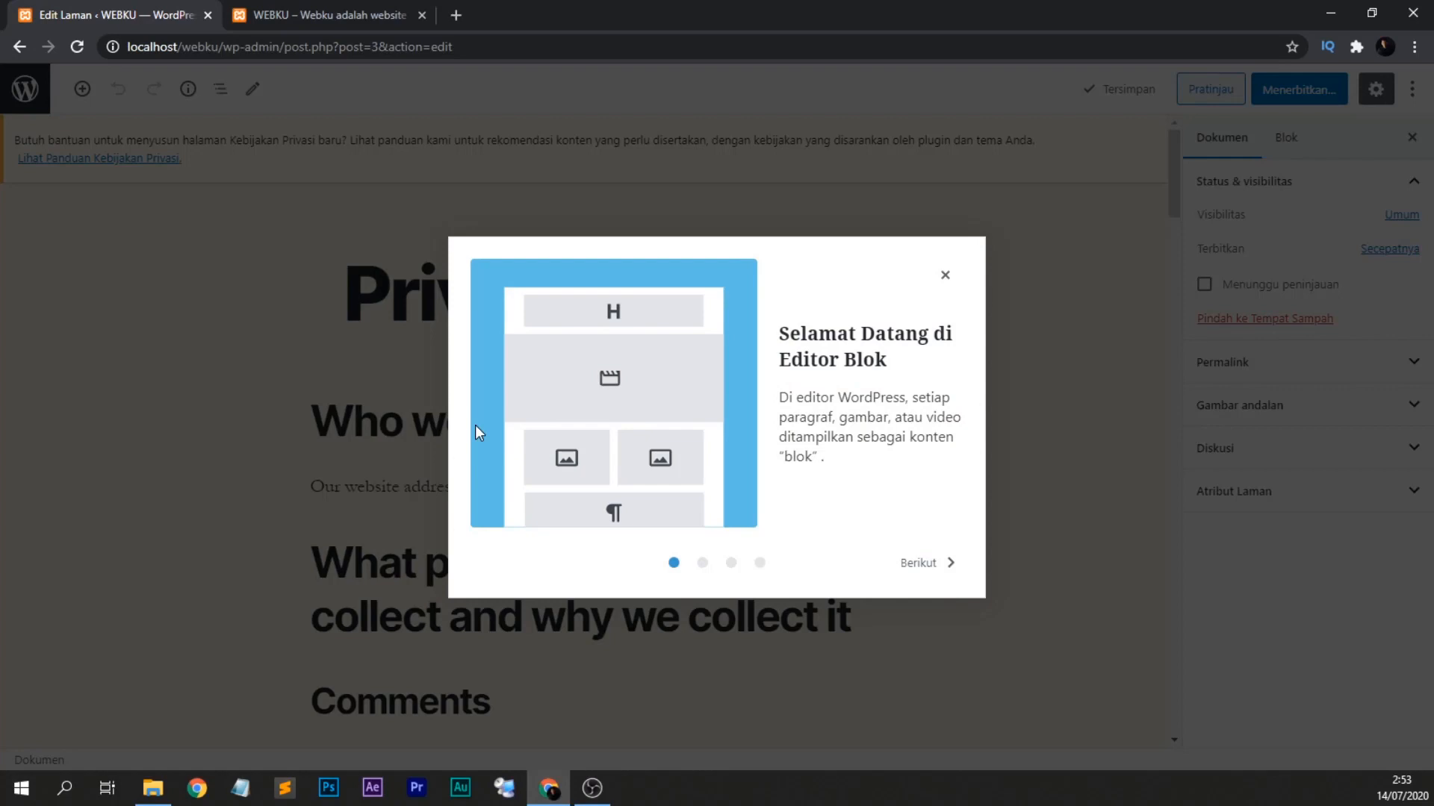
pyautogui.click(944, 275)
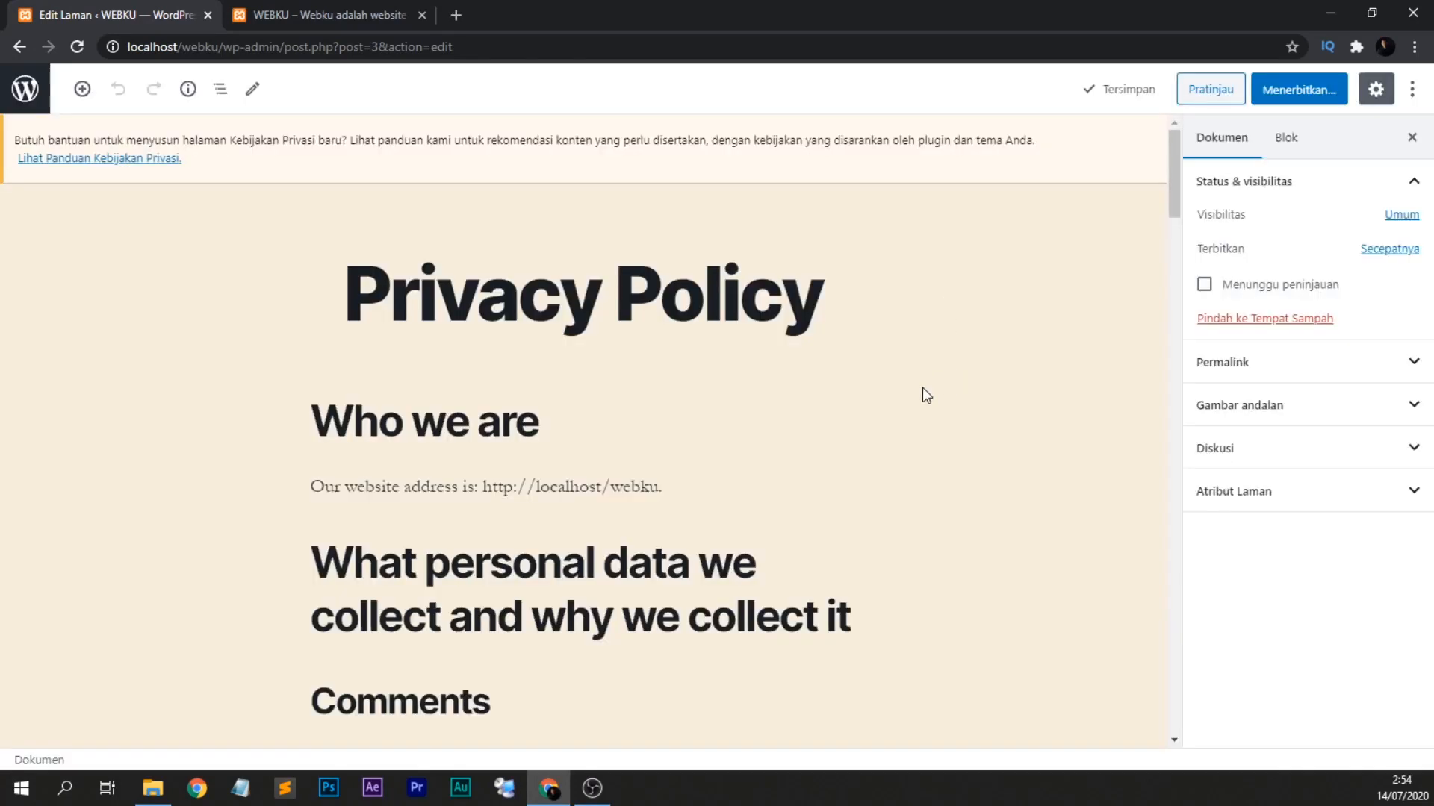
pyautogui.click(472, 281)
pyautogui.scroll(-20, 410, 375)
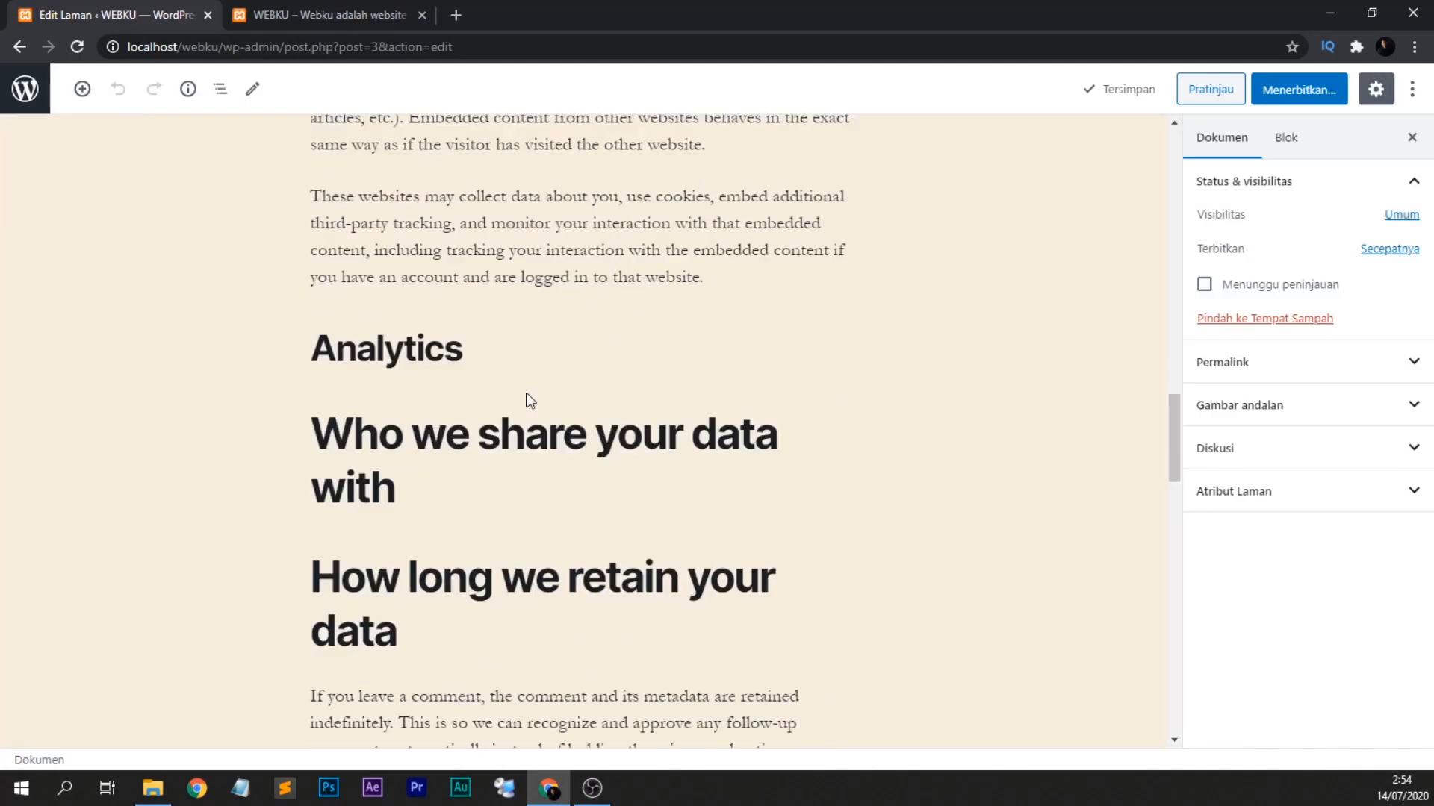
pyautogui.scroll(20, 534, 395)
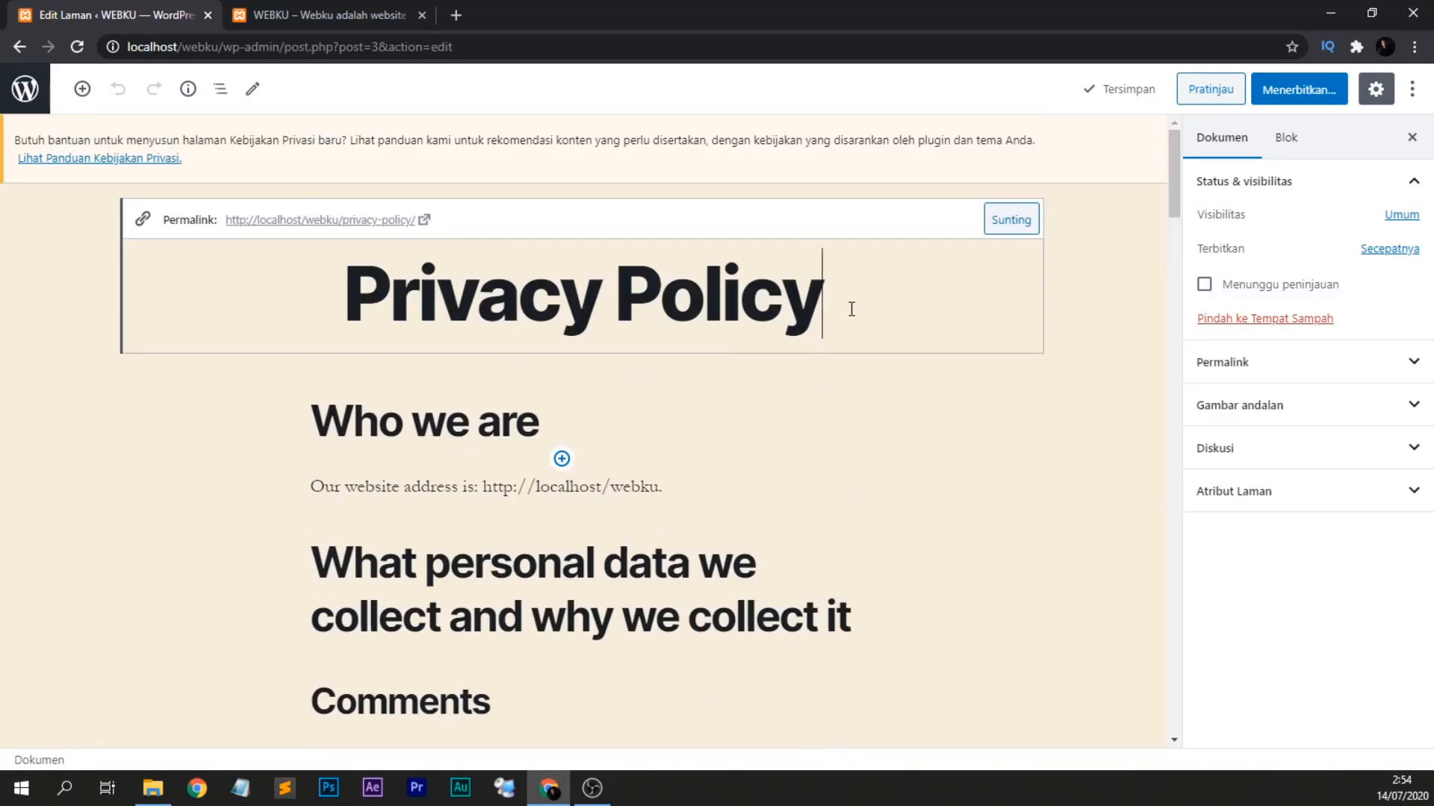
pyautogui.scroll(-6, 756, 408)
pyautogui.click(471, 172)
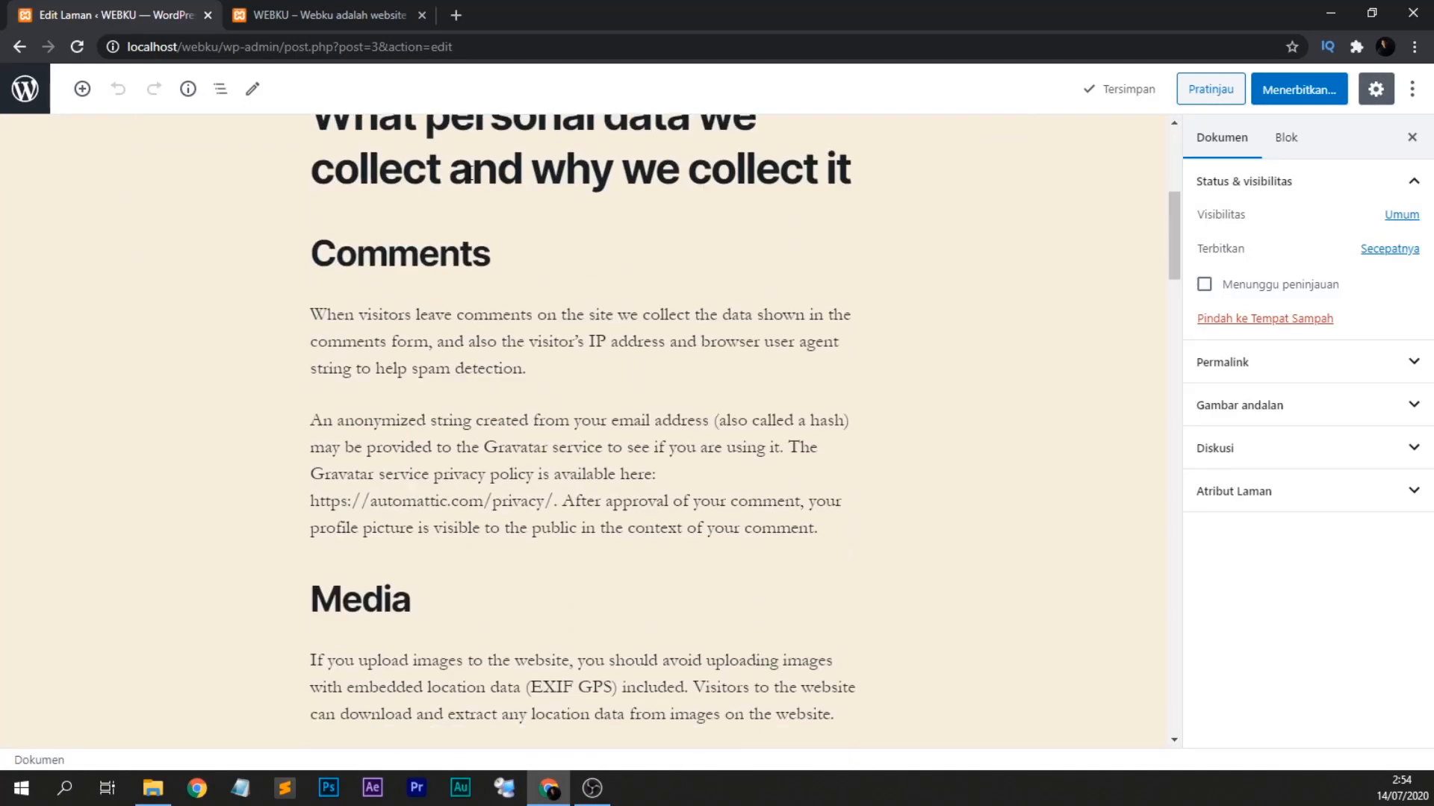
pyautogui.scroll(4, 455, 313)
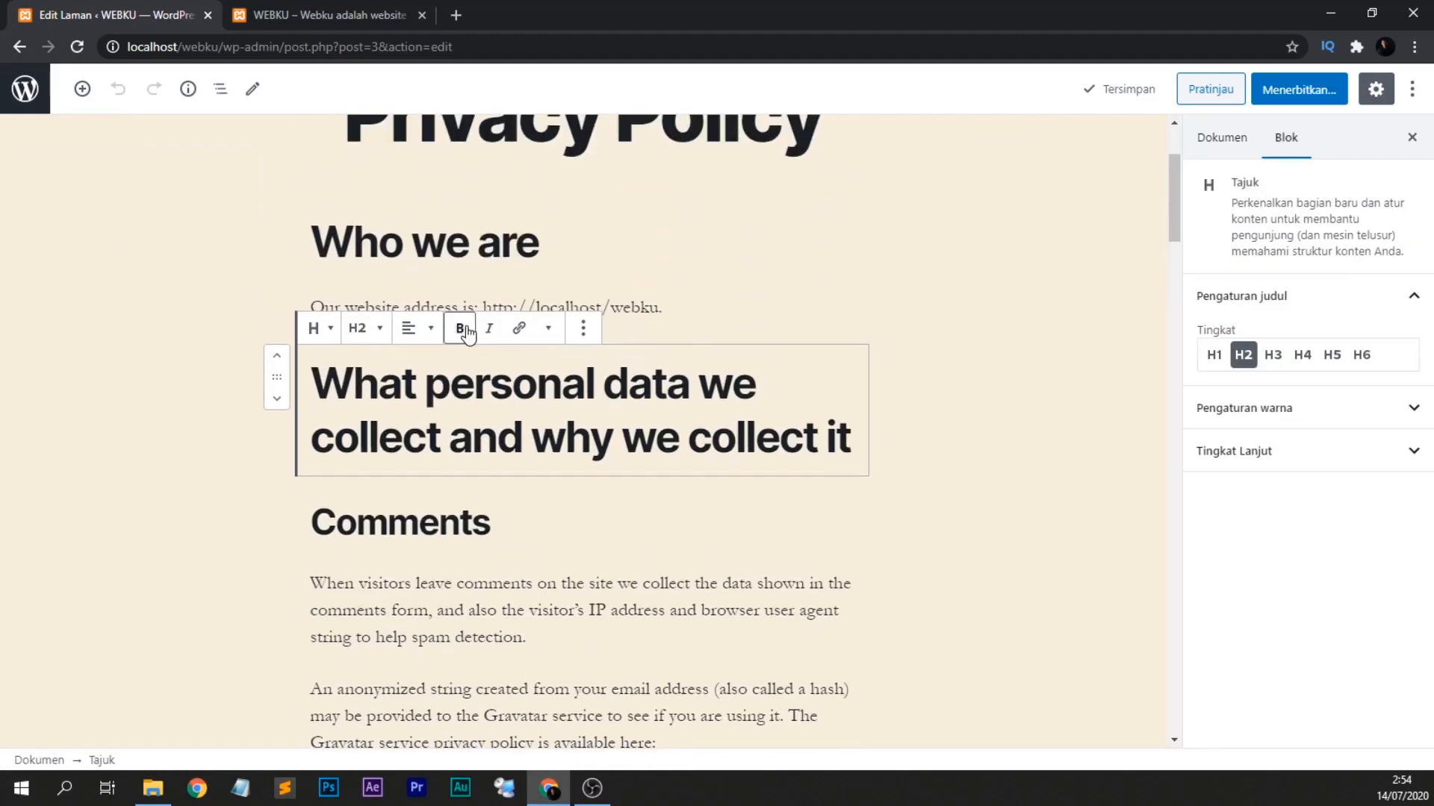
pyautogui.scroll(-7, 621, 384)
pyautogui.scroll(-20, 621, 385)
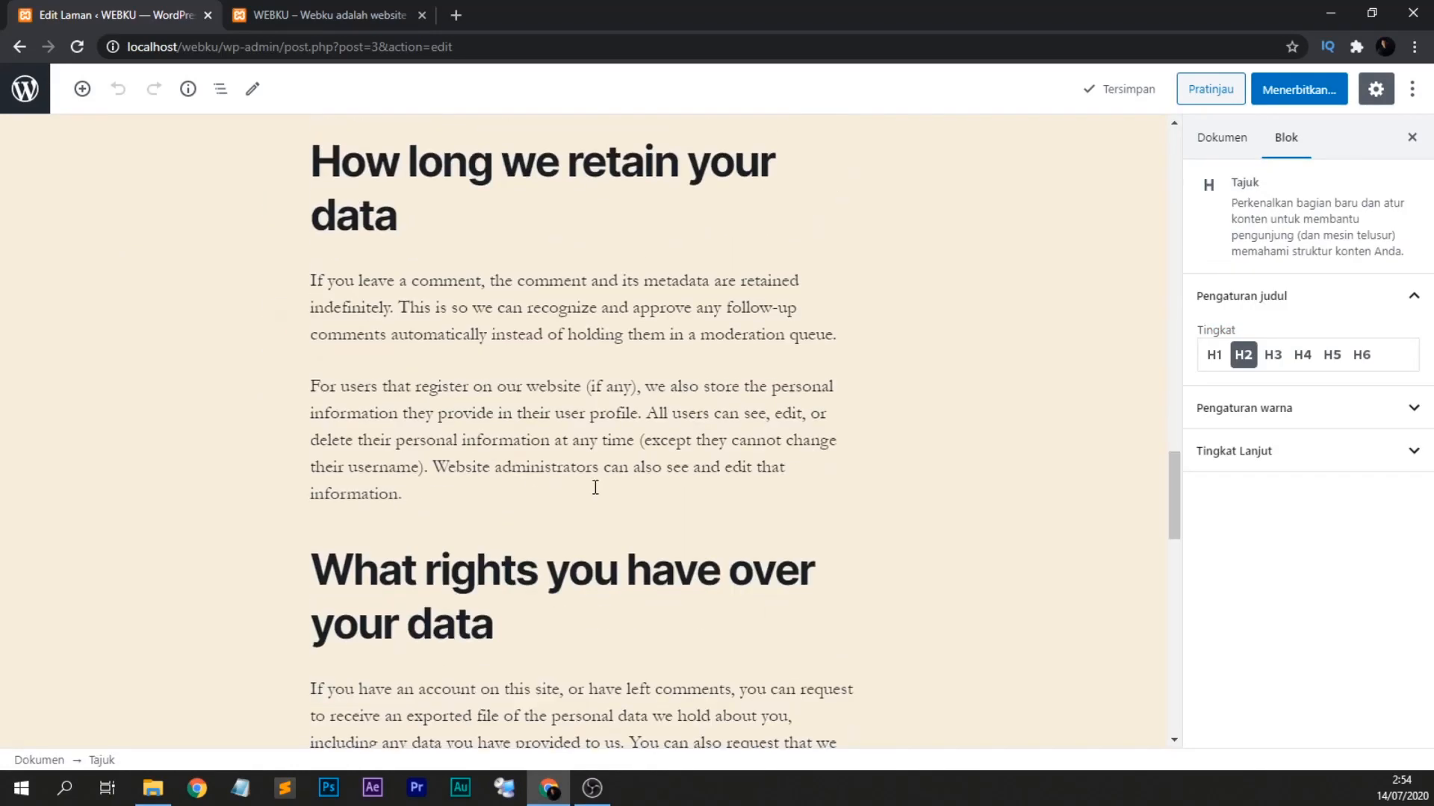
pyautogui.scroll(-12, 595, 514)
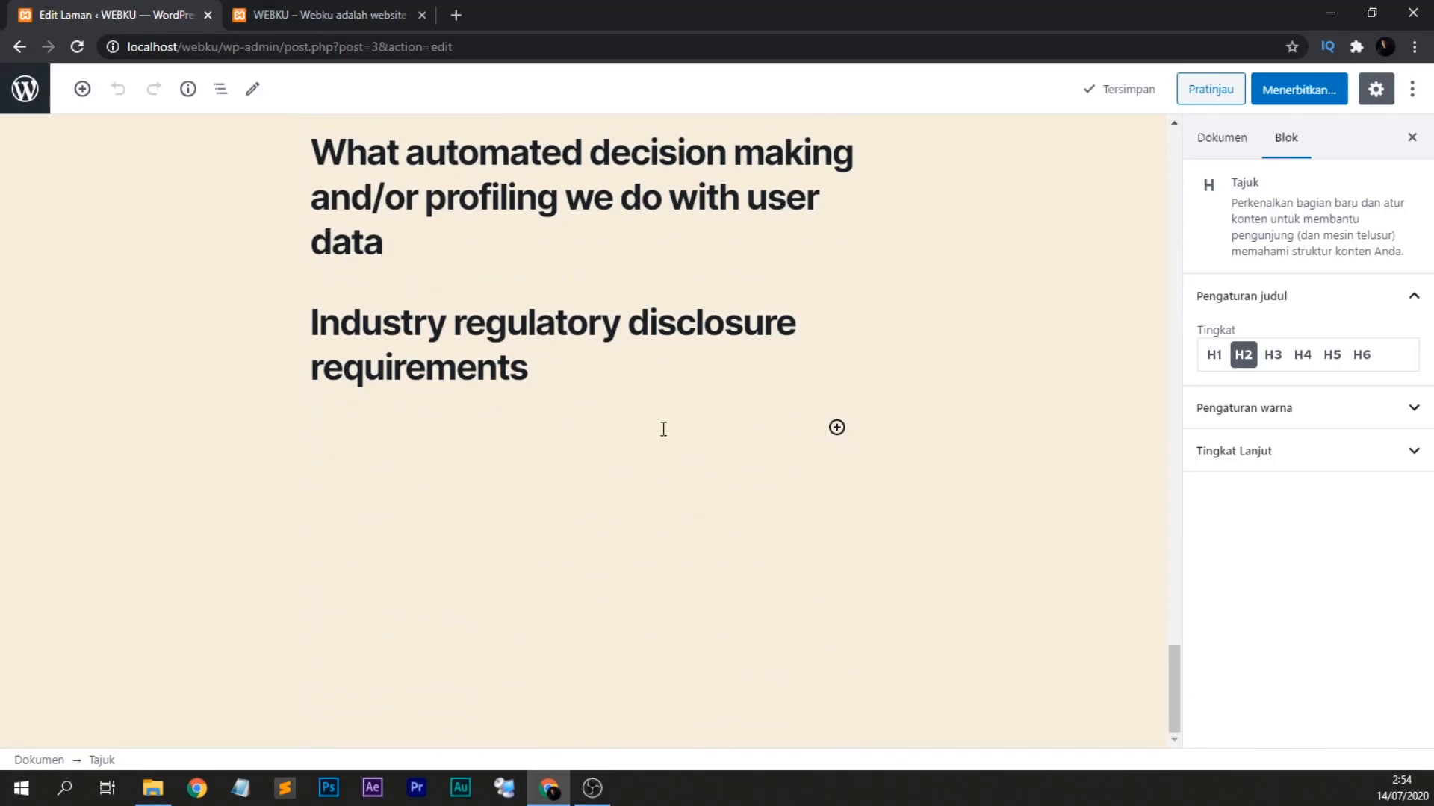
pyautogui.scroll(7, 703, 424)
pyautogui.scroll(20, 702, 424)
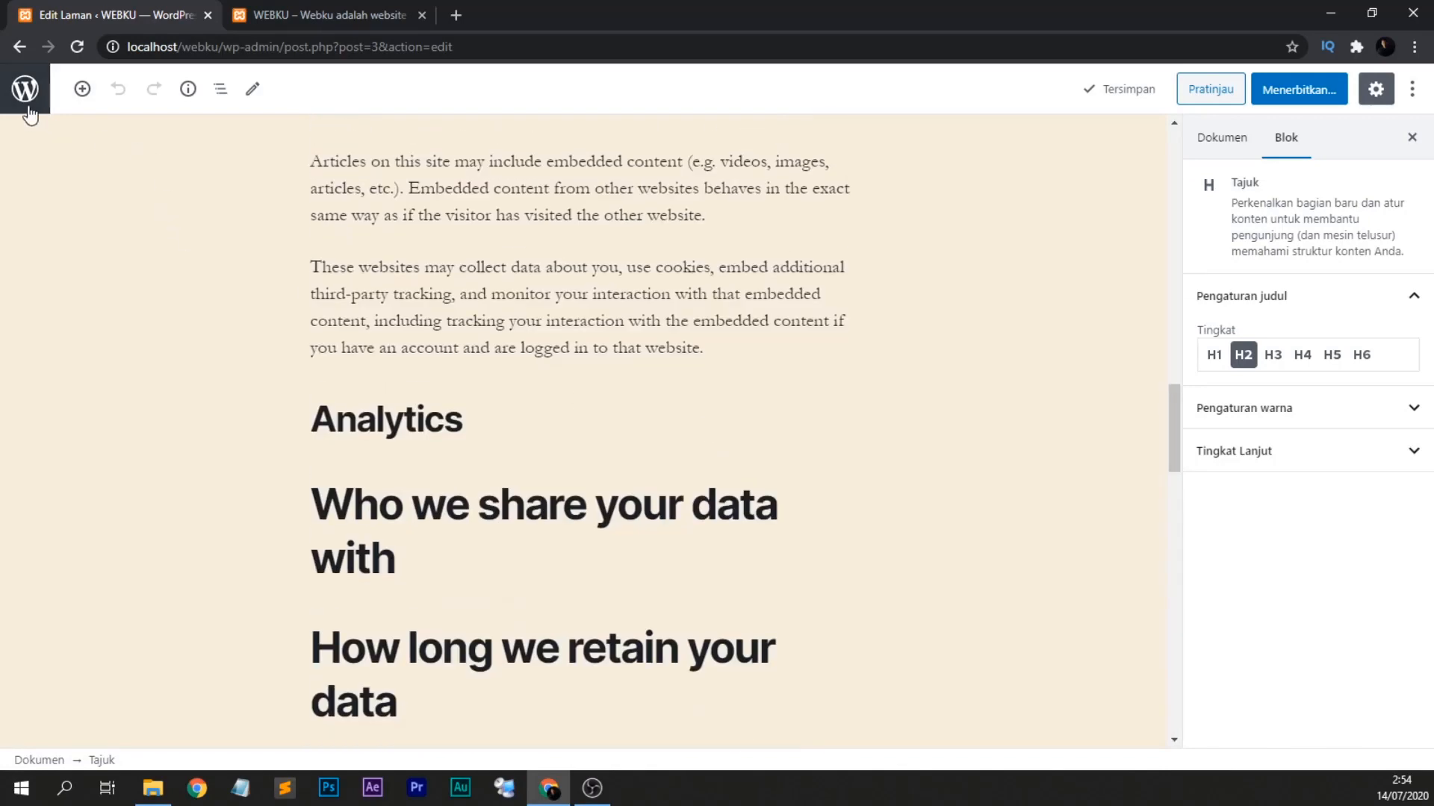
pyautogui.click(29, 104)
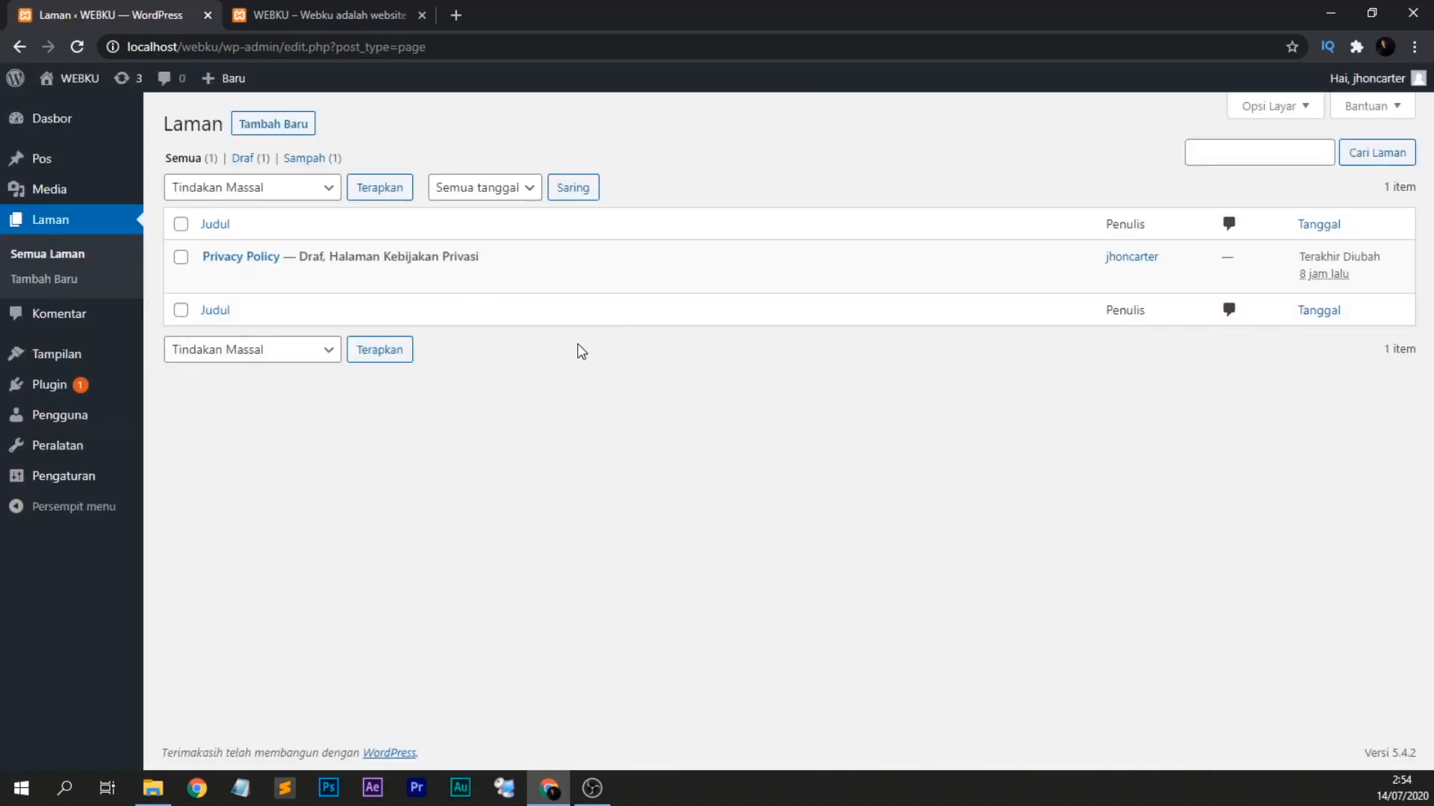
# Move the Hello world! post to the trash and delete it permanently.
pyautogui.click(71, 256)
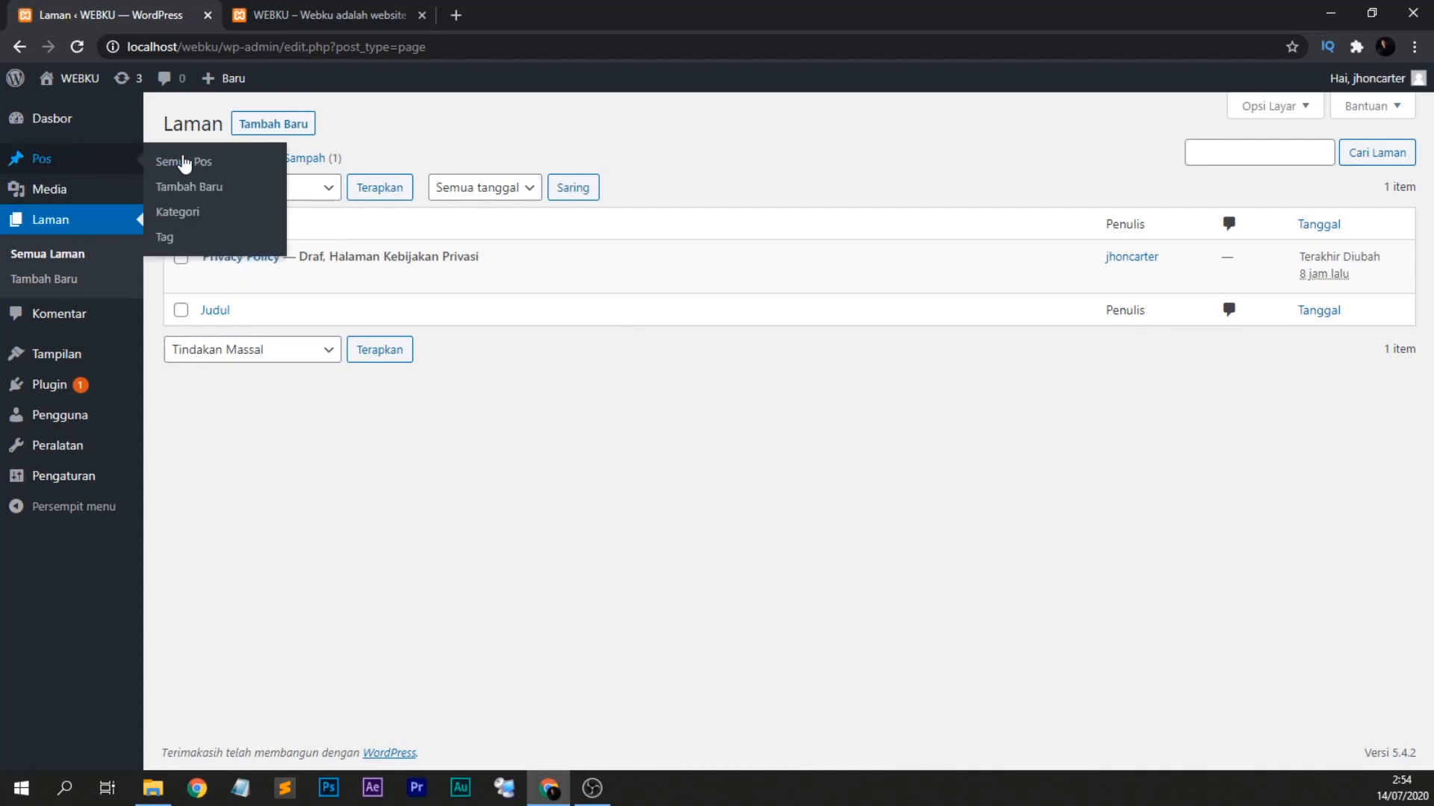
pyautogui.click(304, 14)
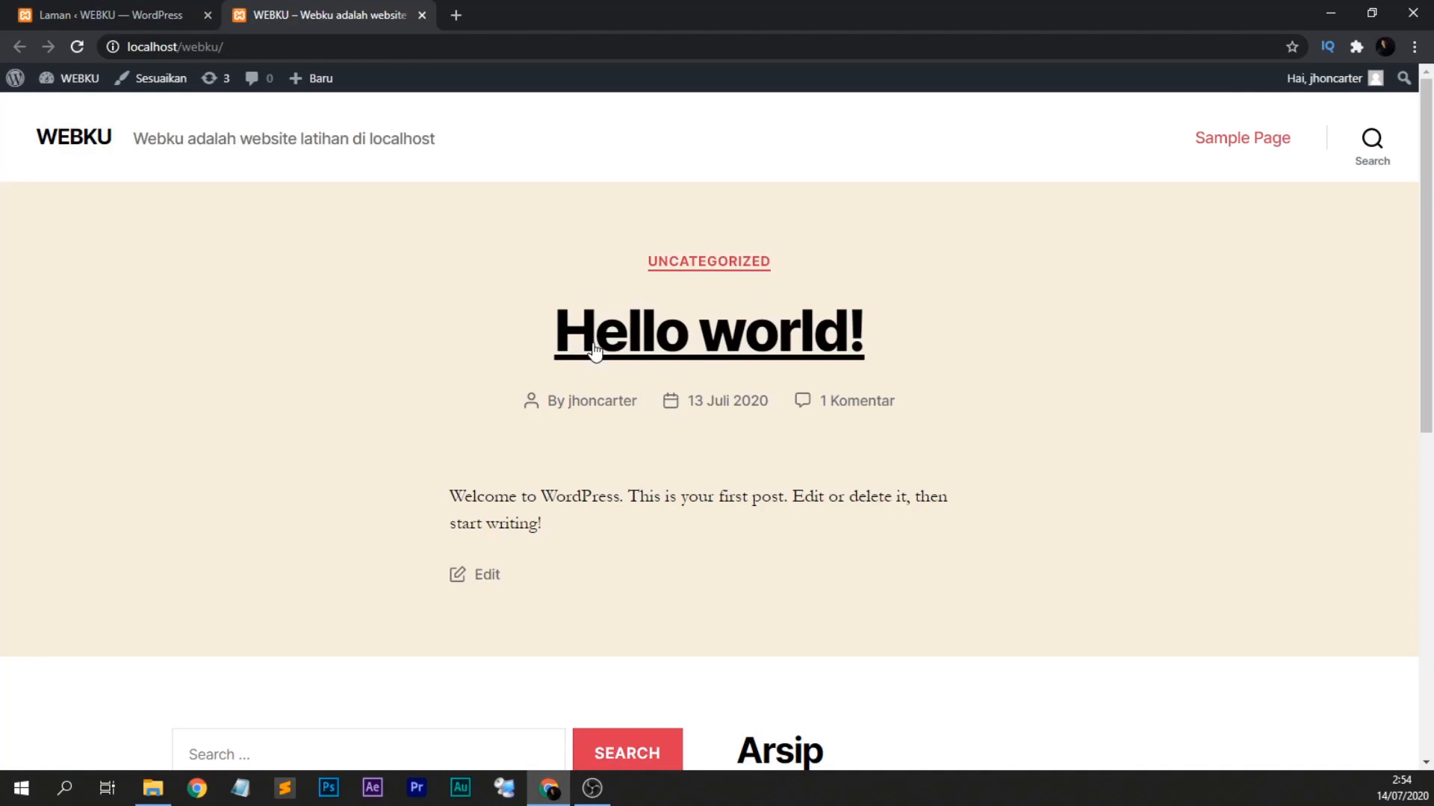
pyautogui.click(58, 7)
pyautogui.moveTo(139, 159)
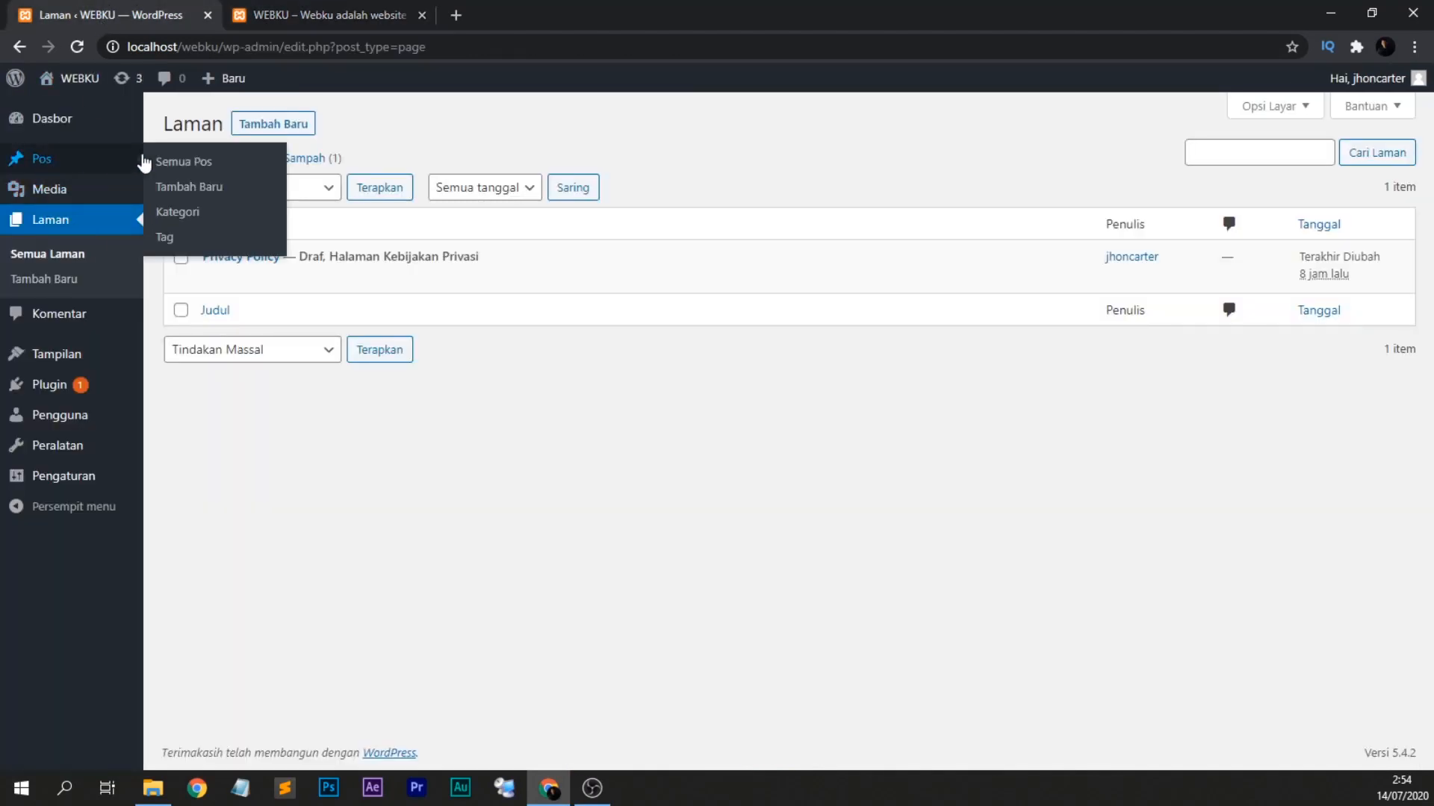
pyautogui.click(194, 170)
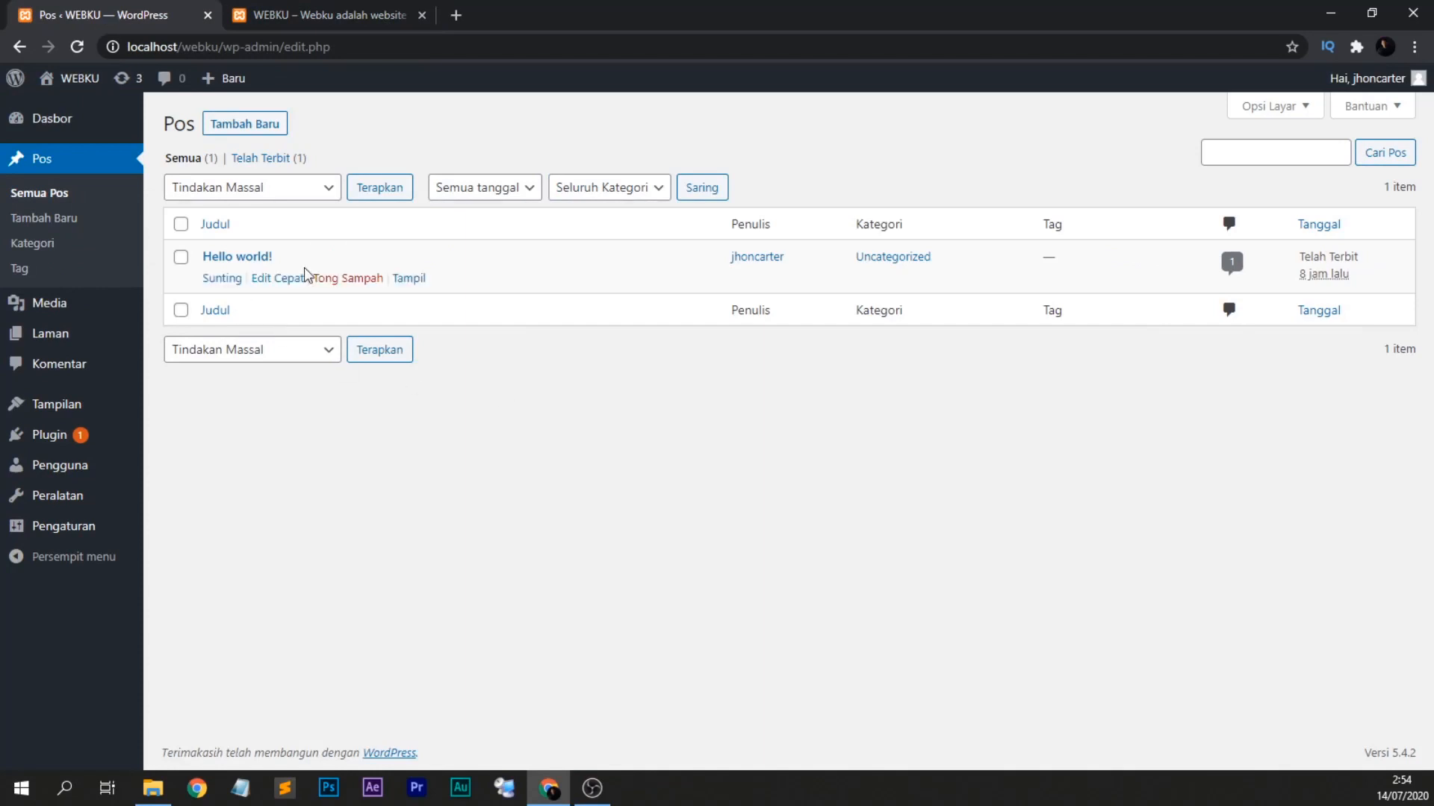
pyautogui.click(365, 281)
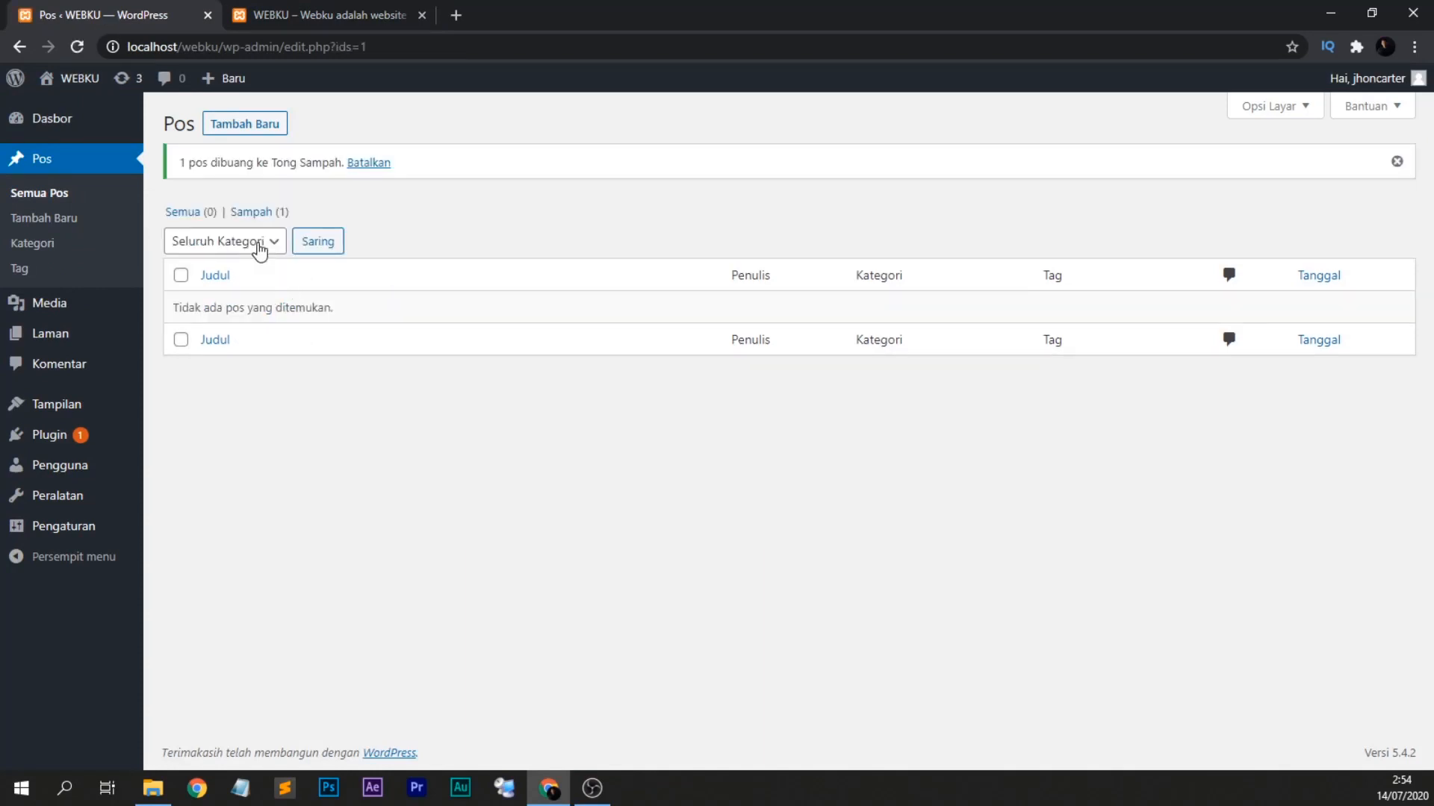
pyautogui.click(249, 212)
pyautogui.click(320, 280)
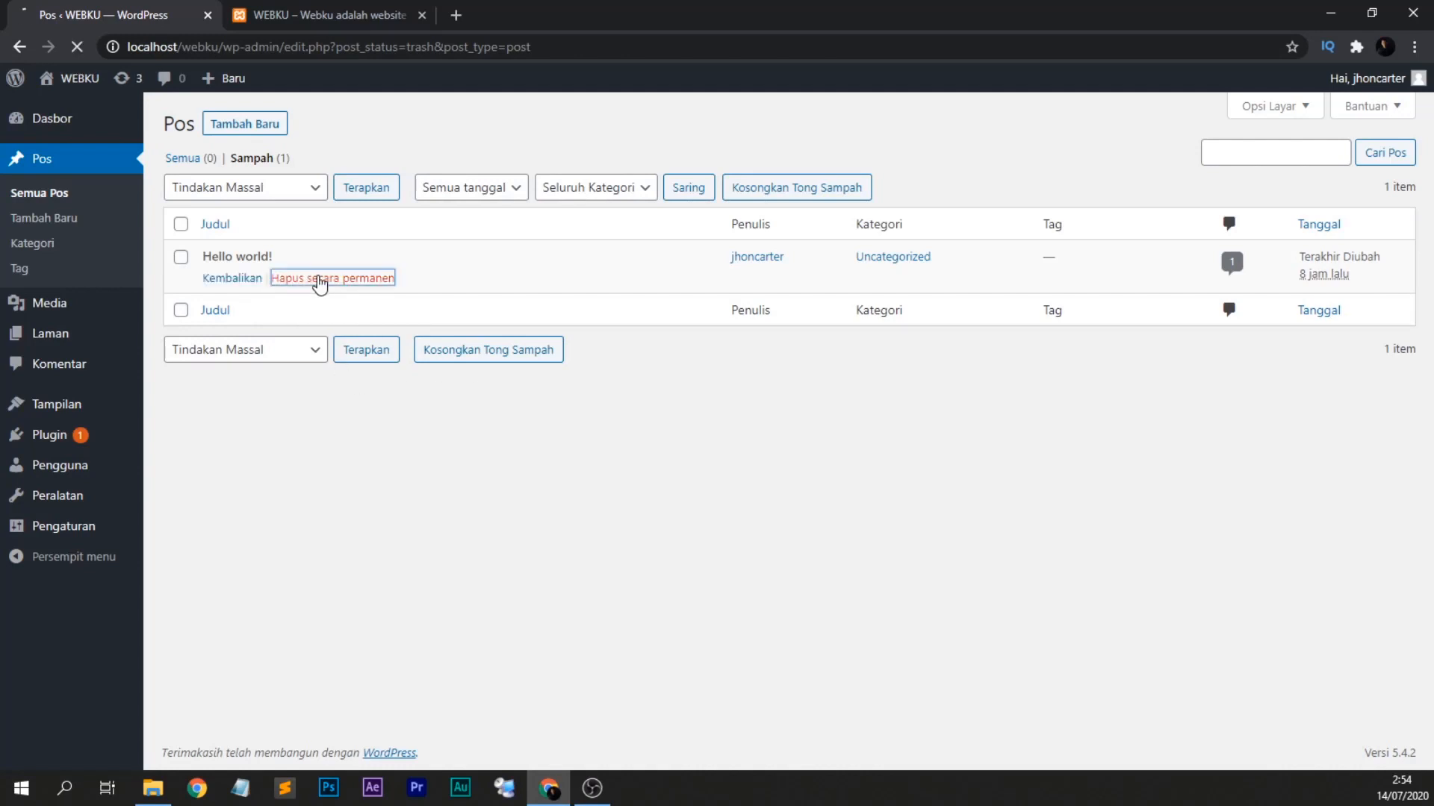
# Open the post categories and fill in a new category with the name Wordpress and the slug wordpress.
pyautogui.moveTo(74, 348)
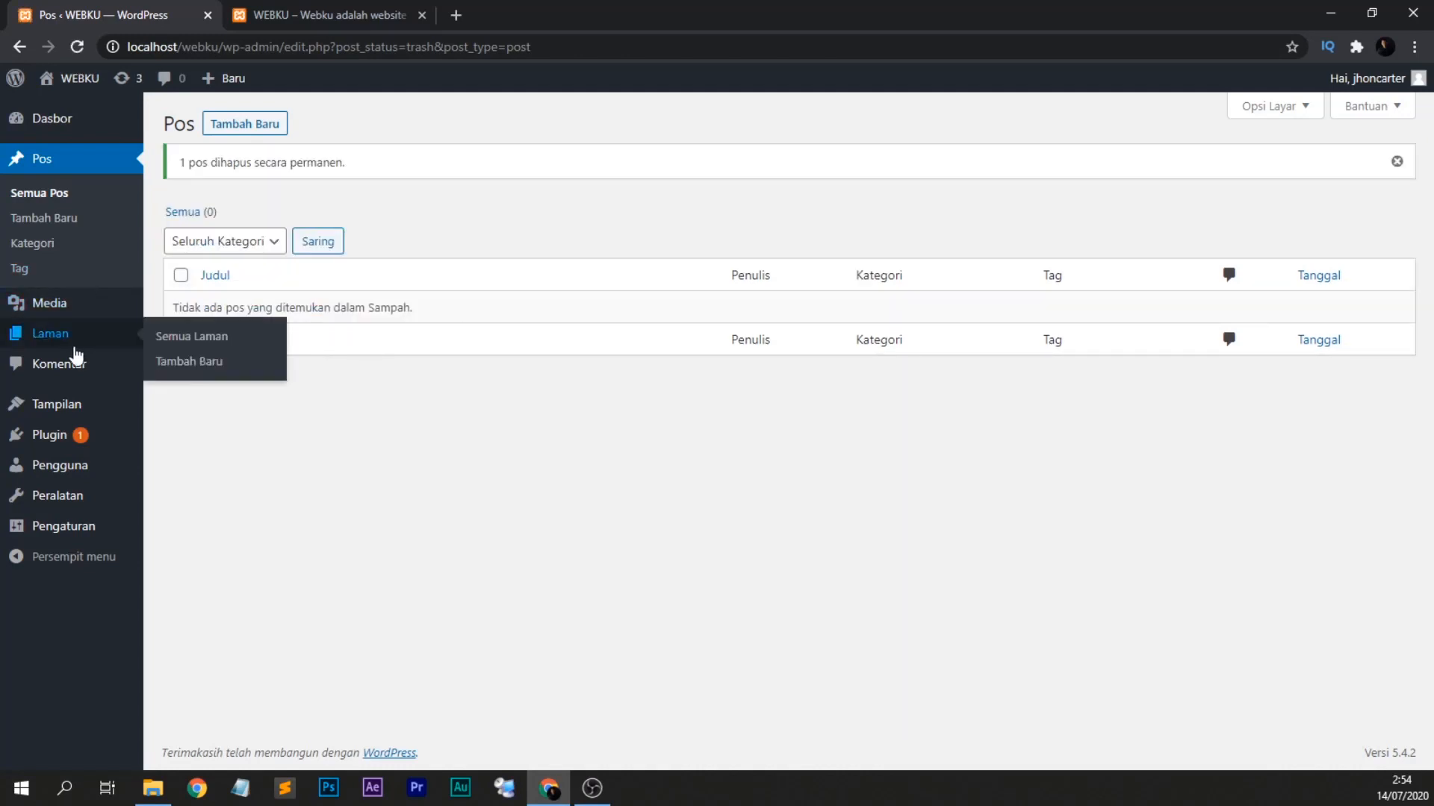
pyautogui.click(38, 246)
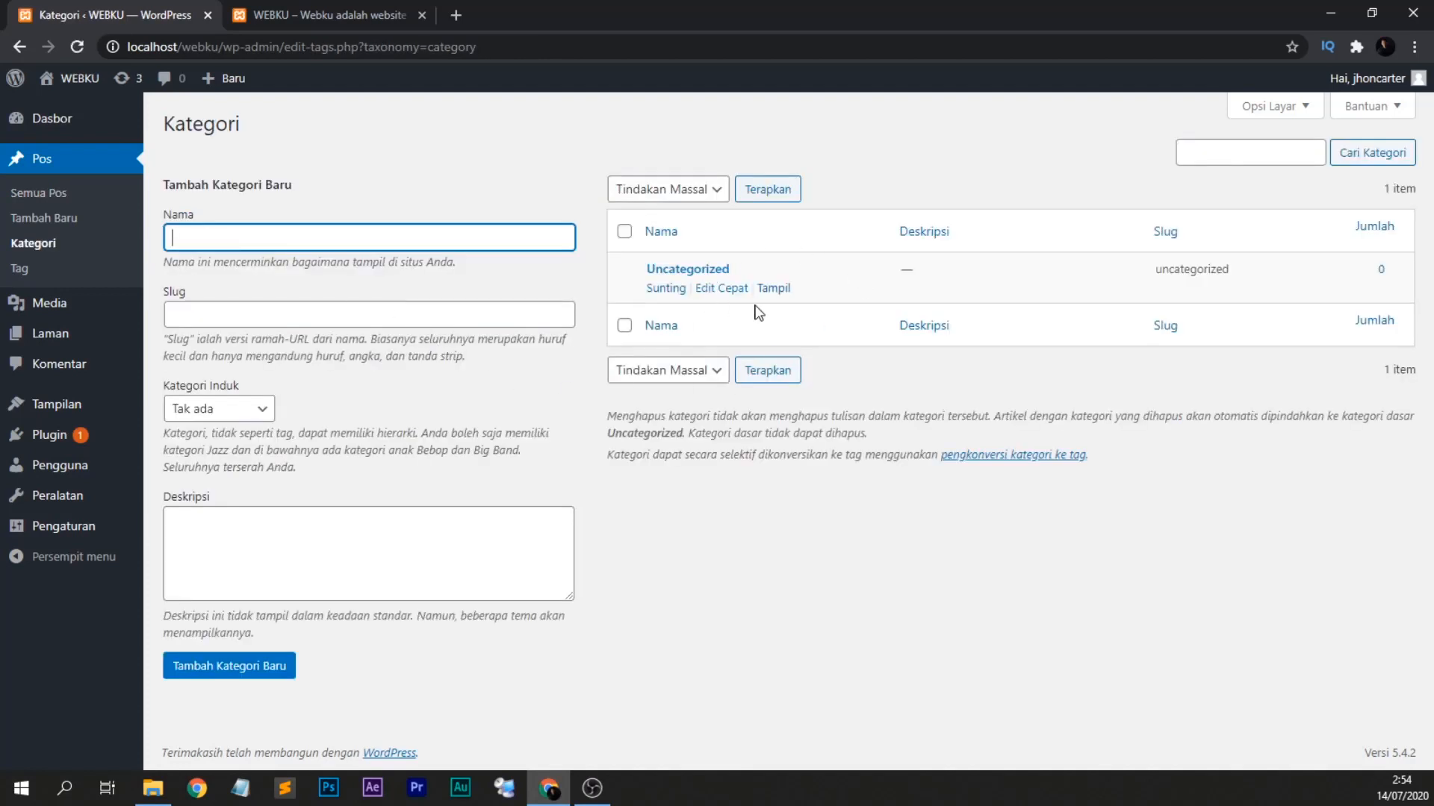
pyautogui.moveTo(763, 270); pyautogui.dragTo(639, 270)
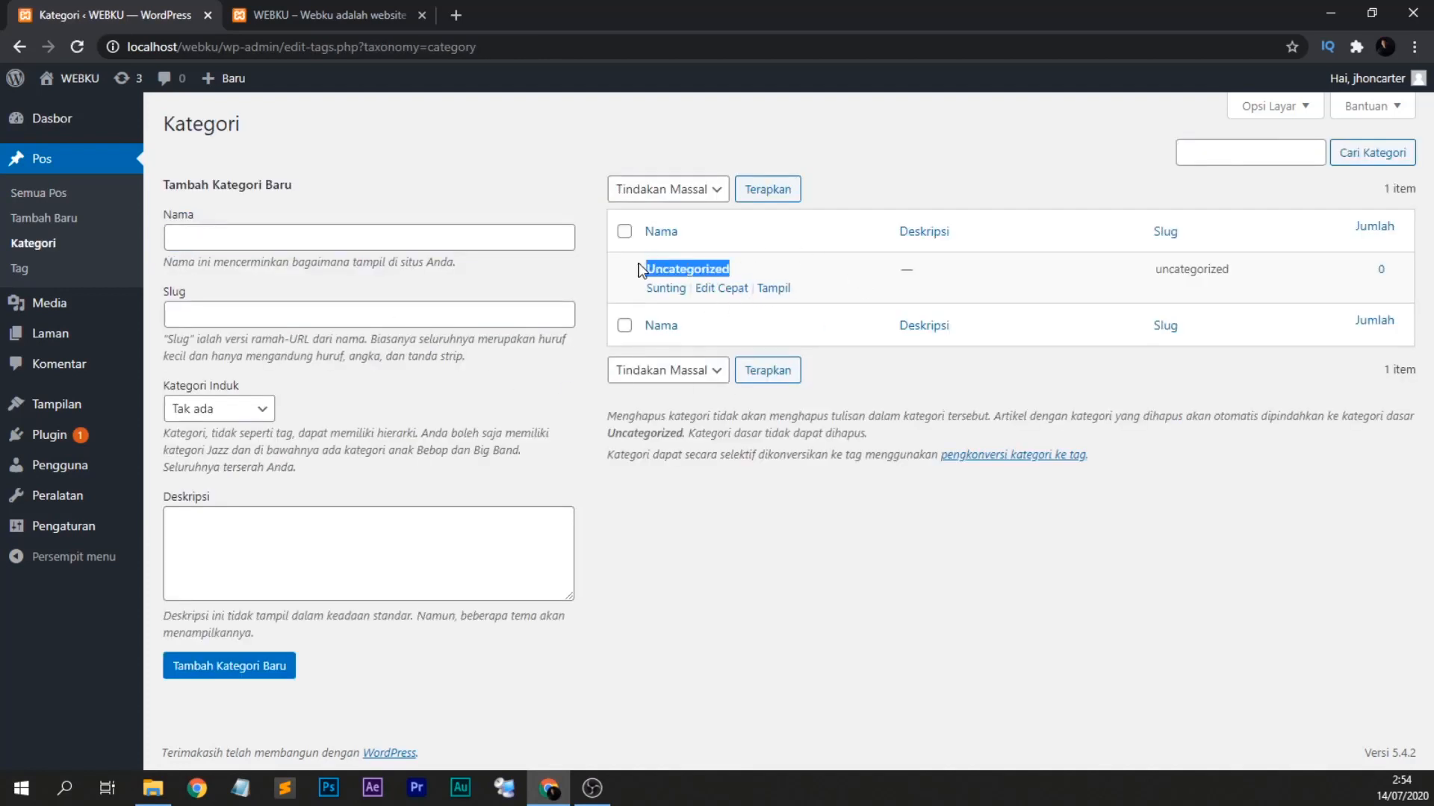
pyautogui.click(639, 270)
pyautogui.click(465, 236)
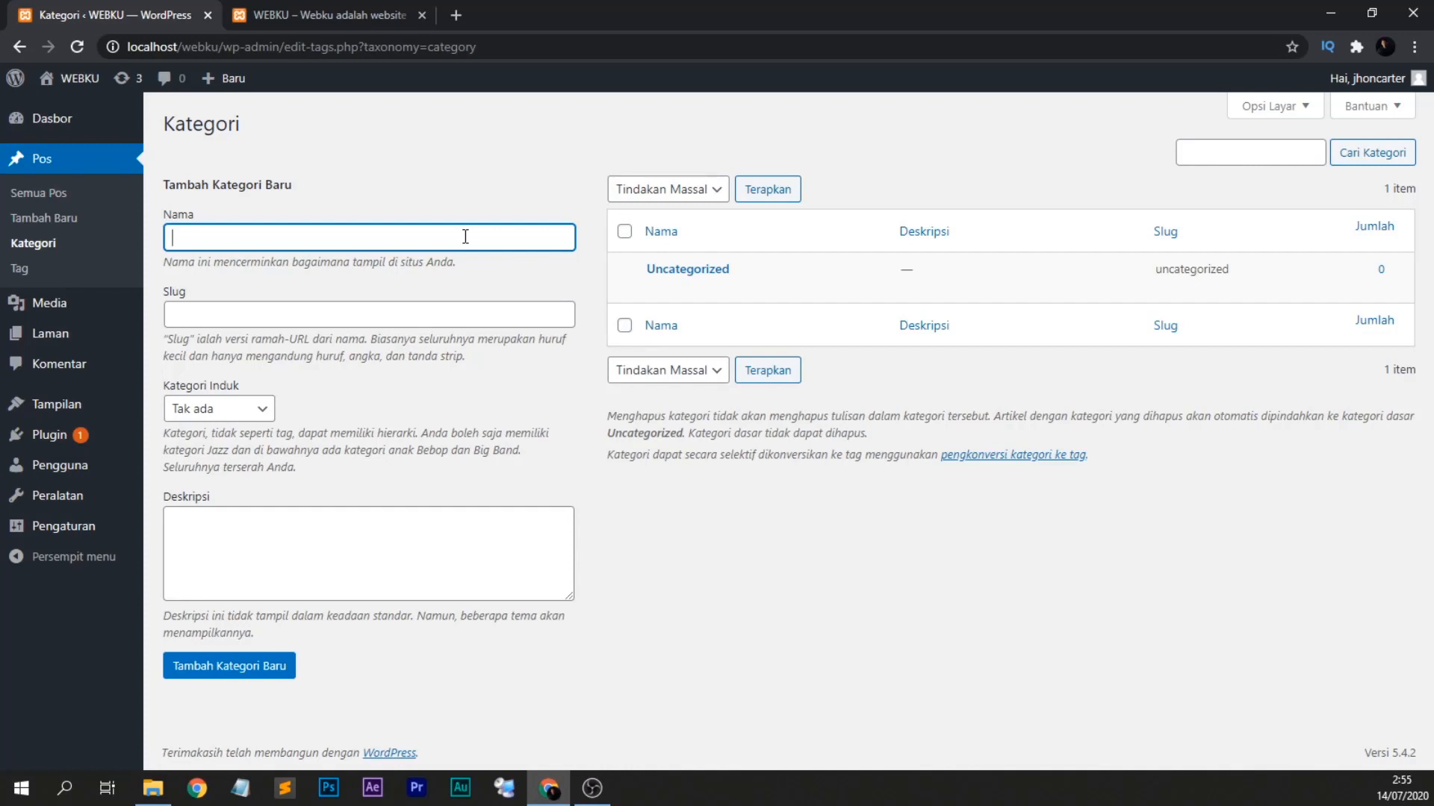
pyautogui.write('Wordpress')
pyautogui.click(397, 318)
pyautogui.write('wordpress')
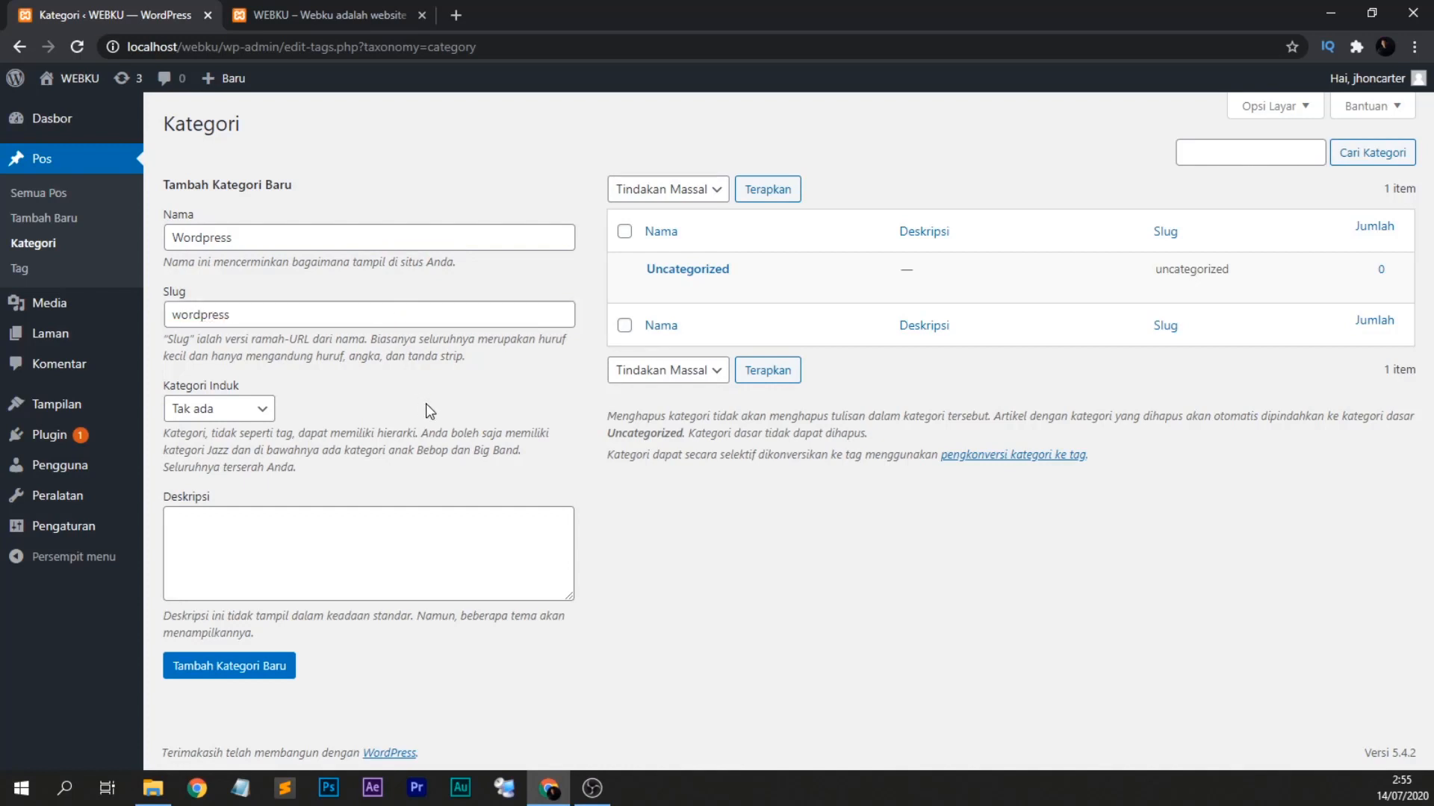
# Give the new category the description "Semua tentang wordpress dapat kalian temukan disini" and add it.
pyautogui.click(281, 536)
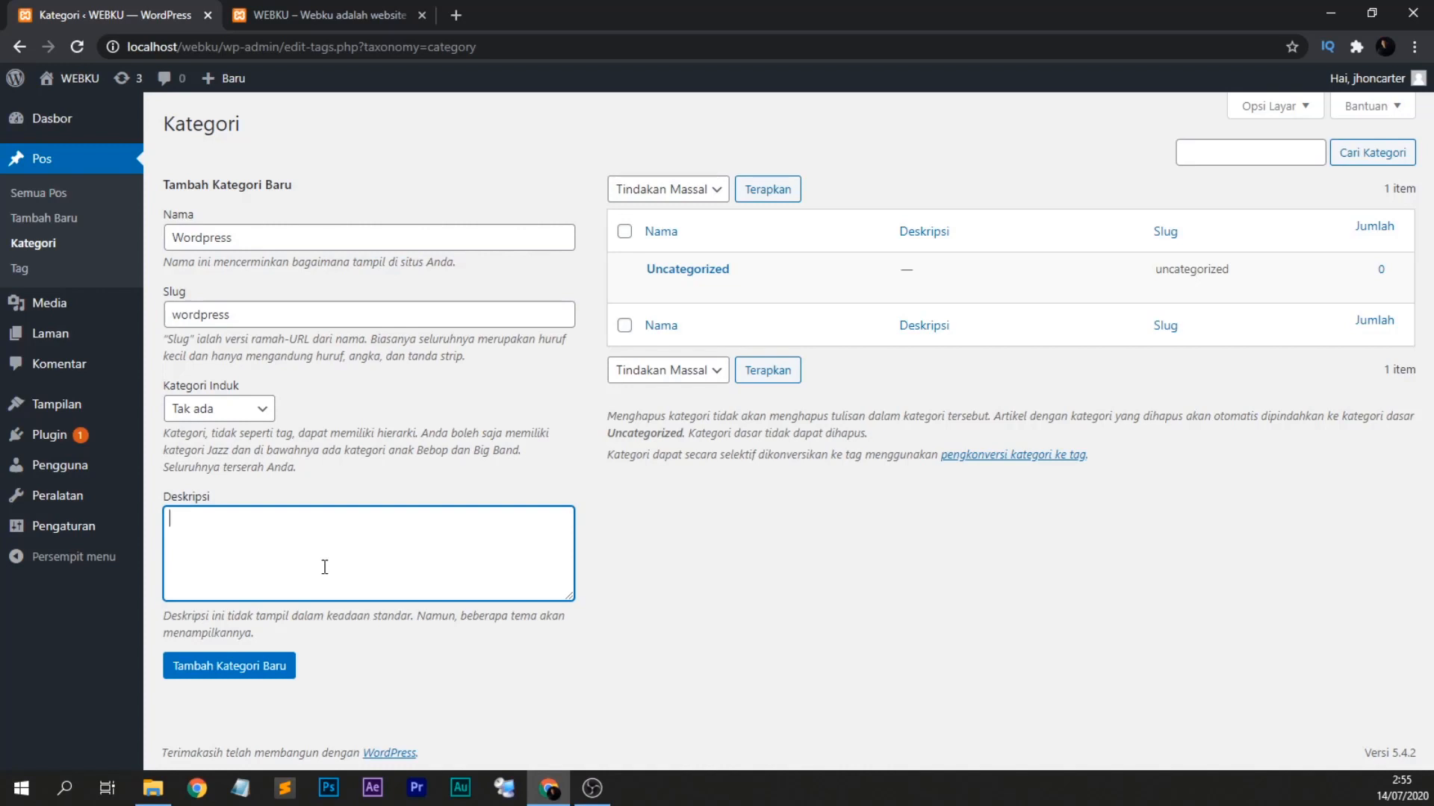
pyautogui.write('Semua tentang wo')
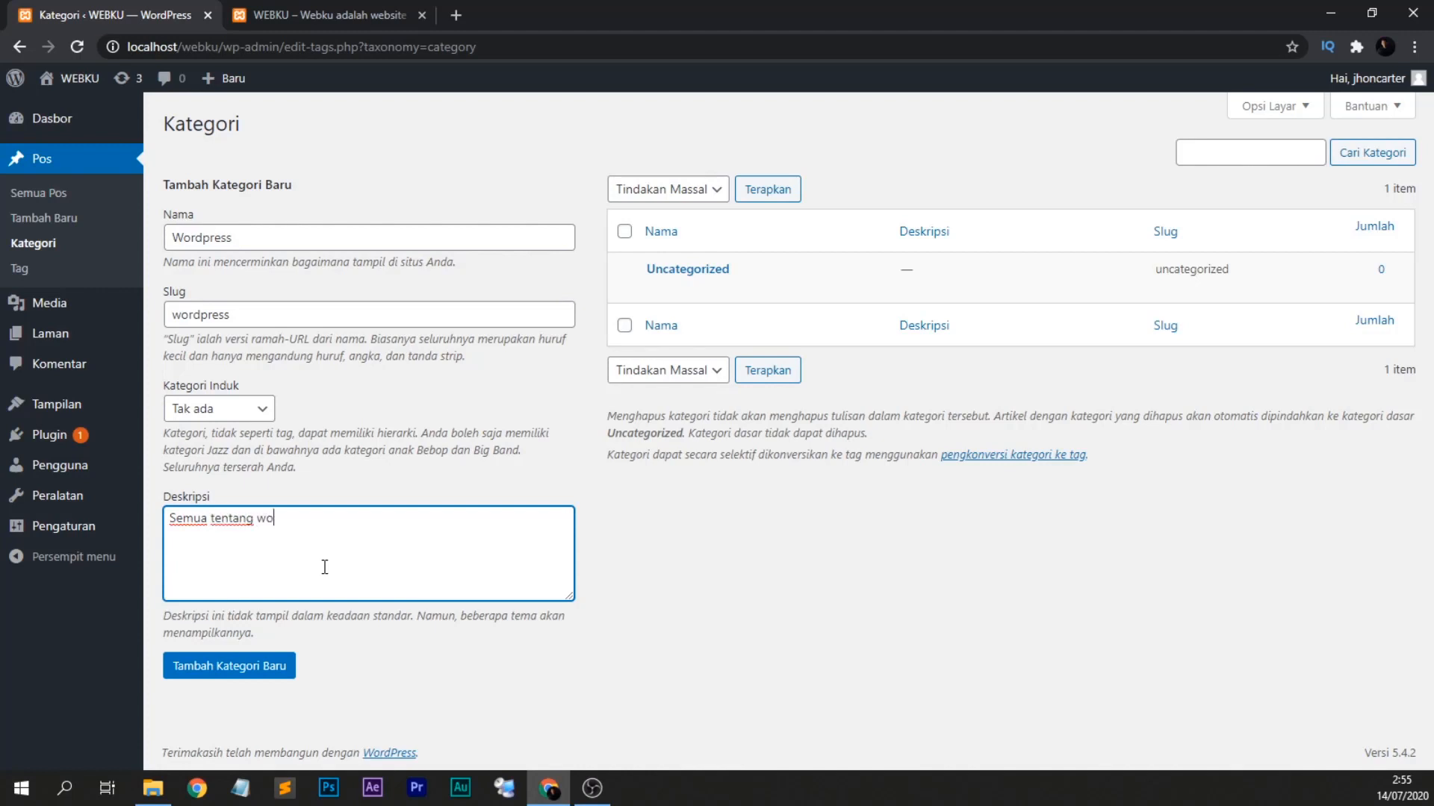
pyautogui.write('rdpress dapat kalian te')
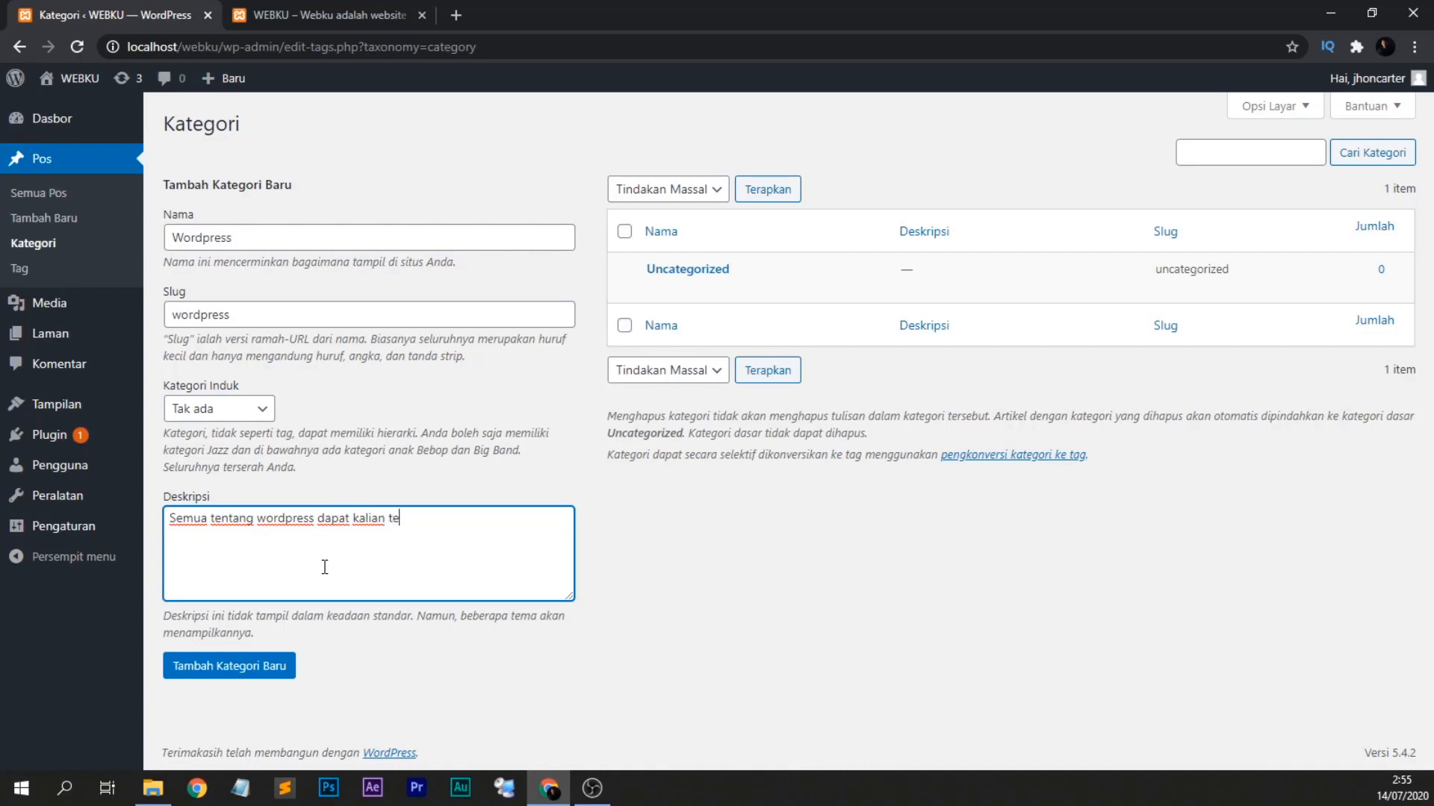
pyautogui.write('mukan disini')
pyautogui.moveTo(489, 545); pyautogui.dragTo(169, 535)
pyautogui.rightClick(221, 530)
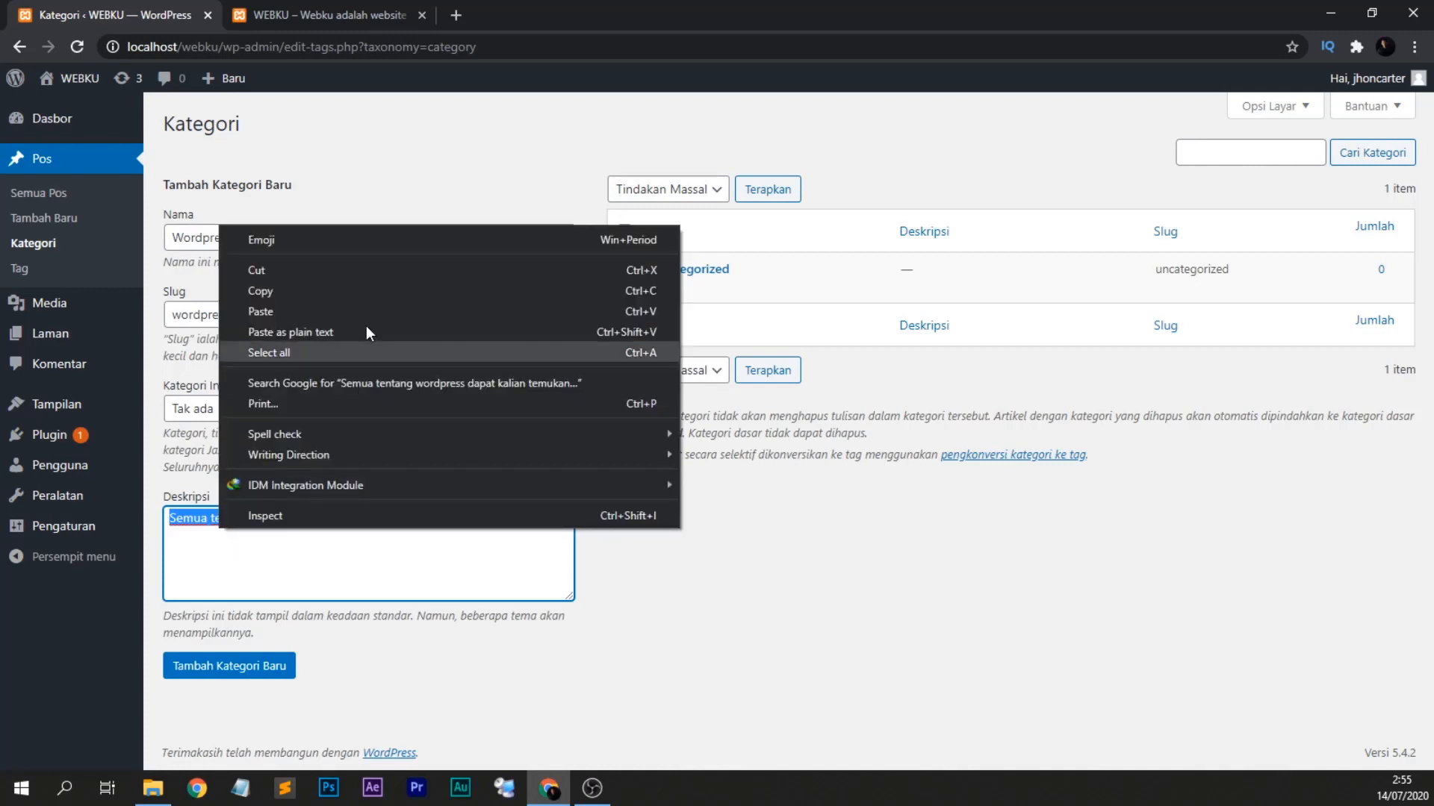
pyautogui.click(352, 275)
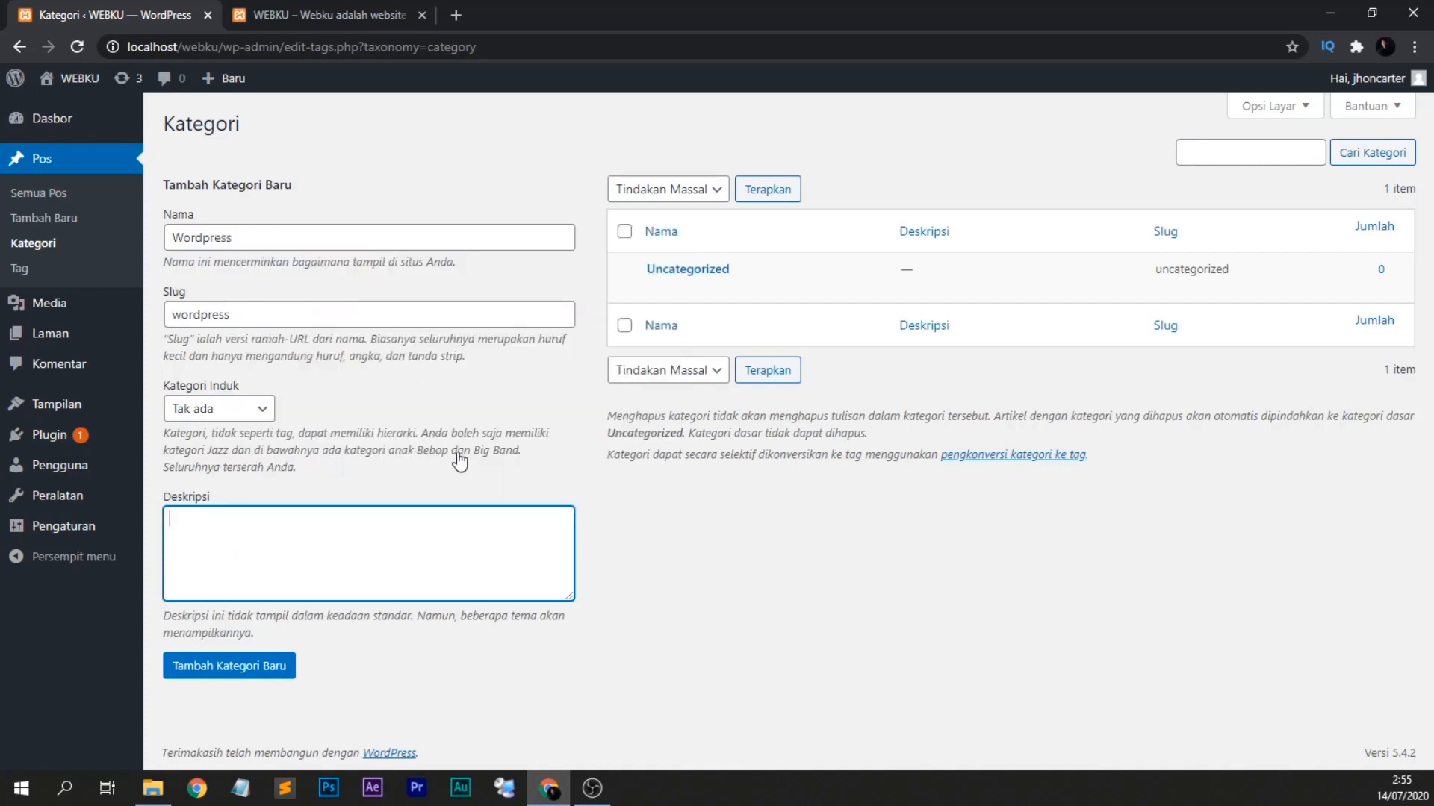
pyautogui.rightClick(323, 526)
pyautogui.click(395, 356)
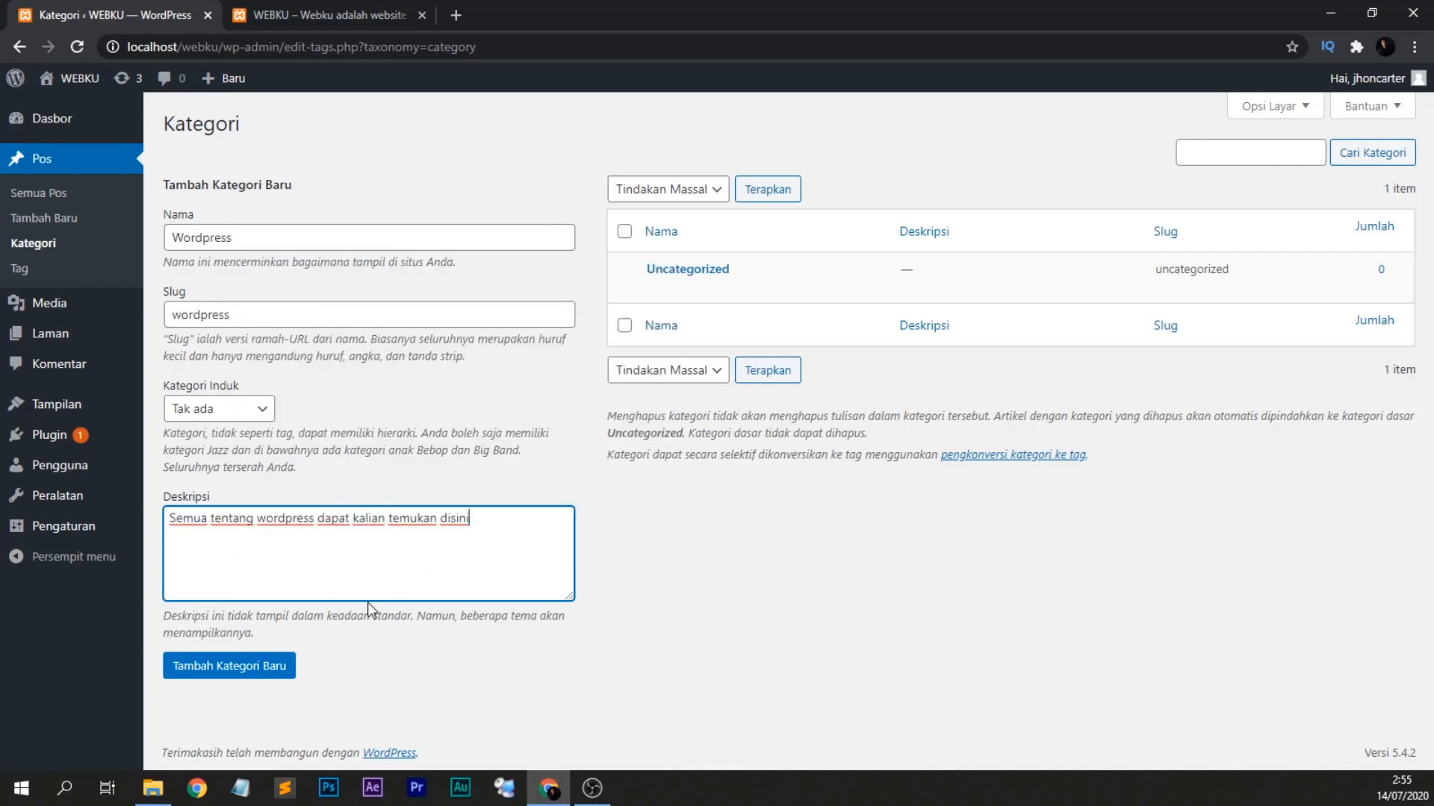
pyautogui.click(238, 674)
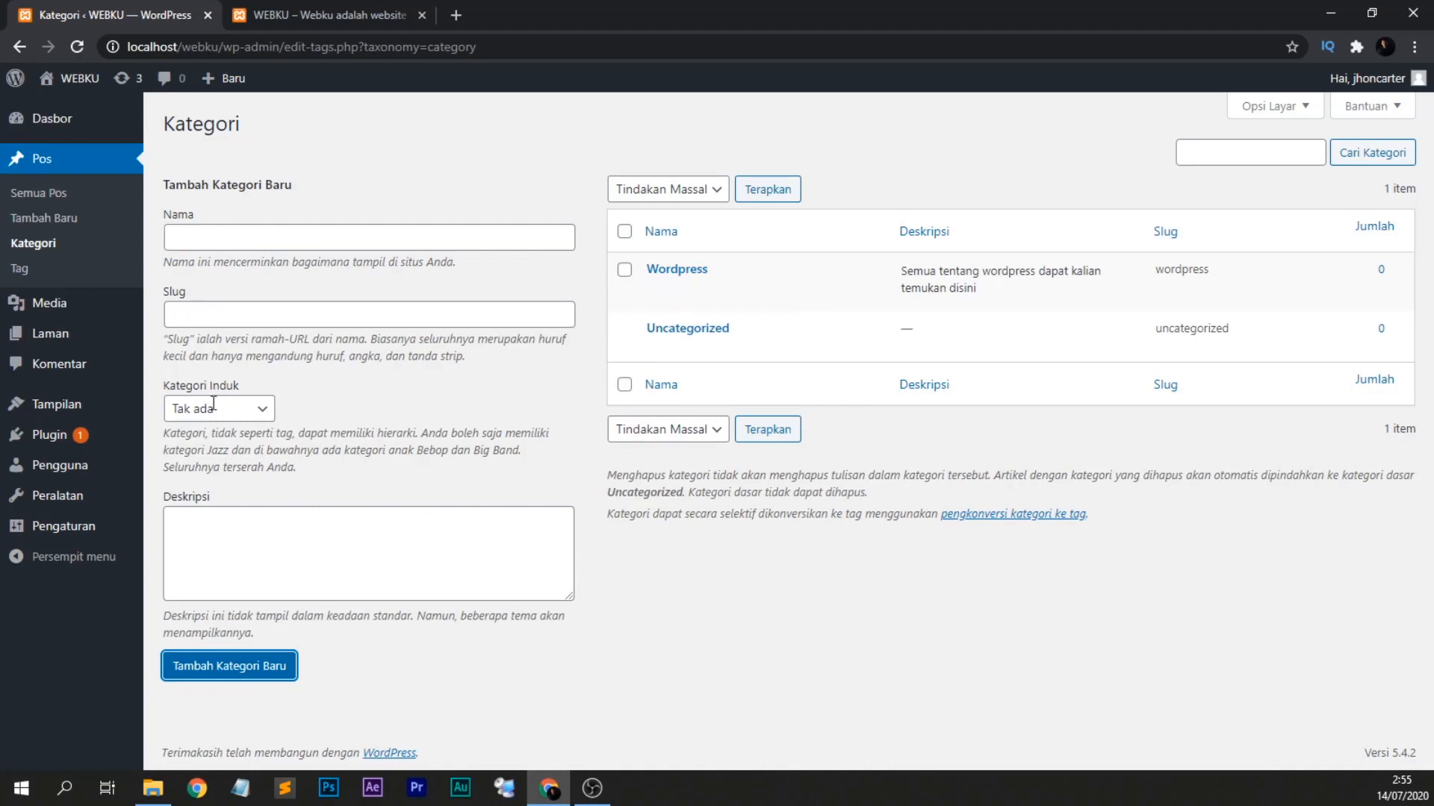
# Add a second category named Viral with the slug viral, without a parent or description.
pyautogui.click(287, 234)
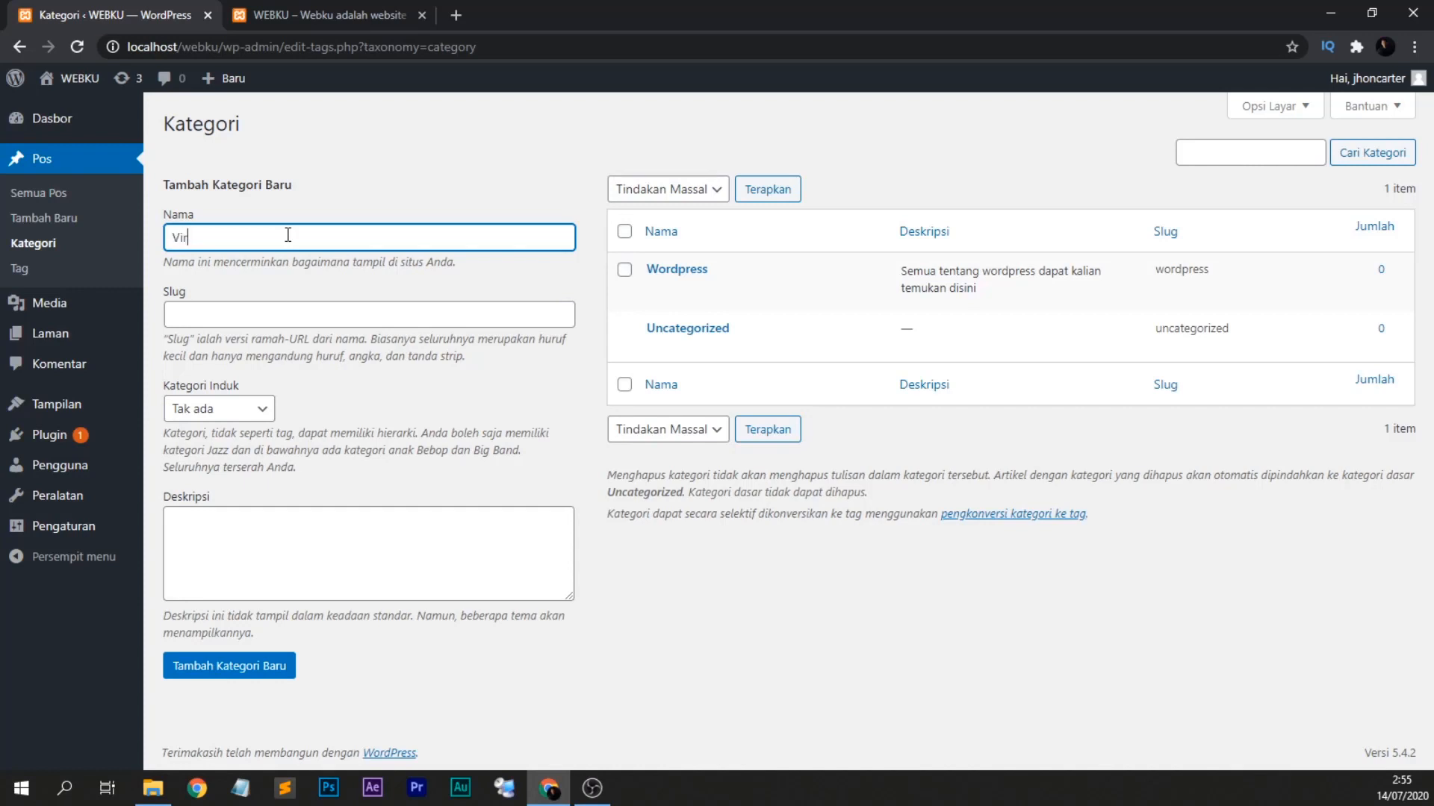
pyautogui.click(254, 314)
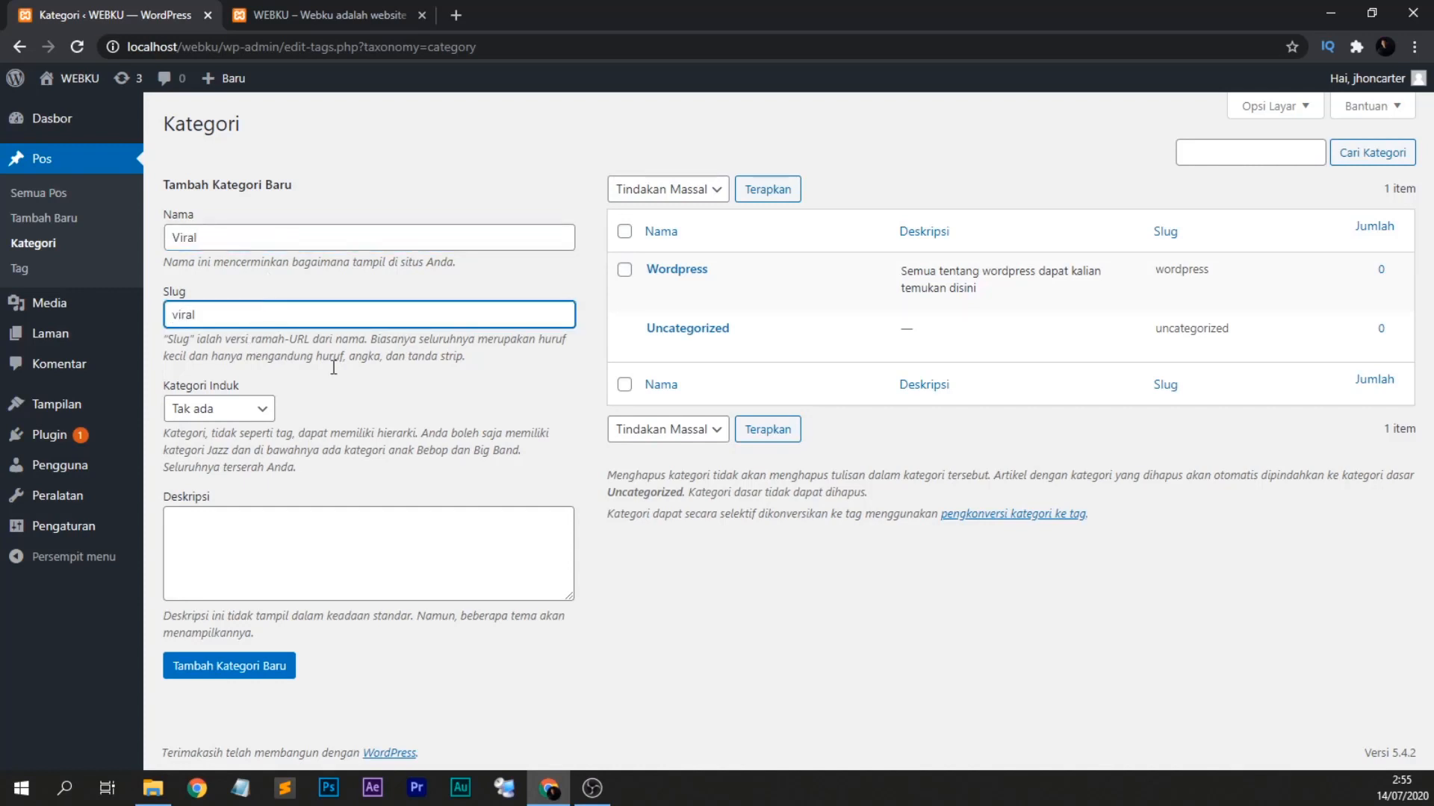
pyautogui.click(253, 554)
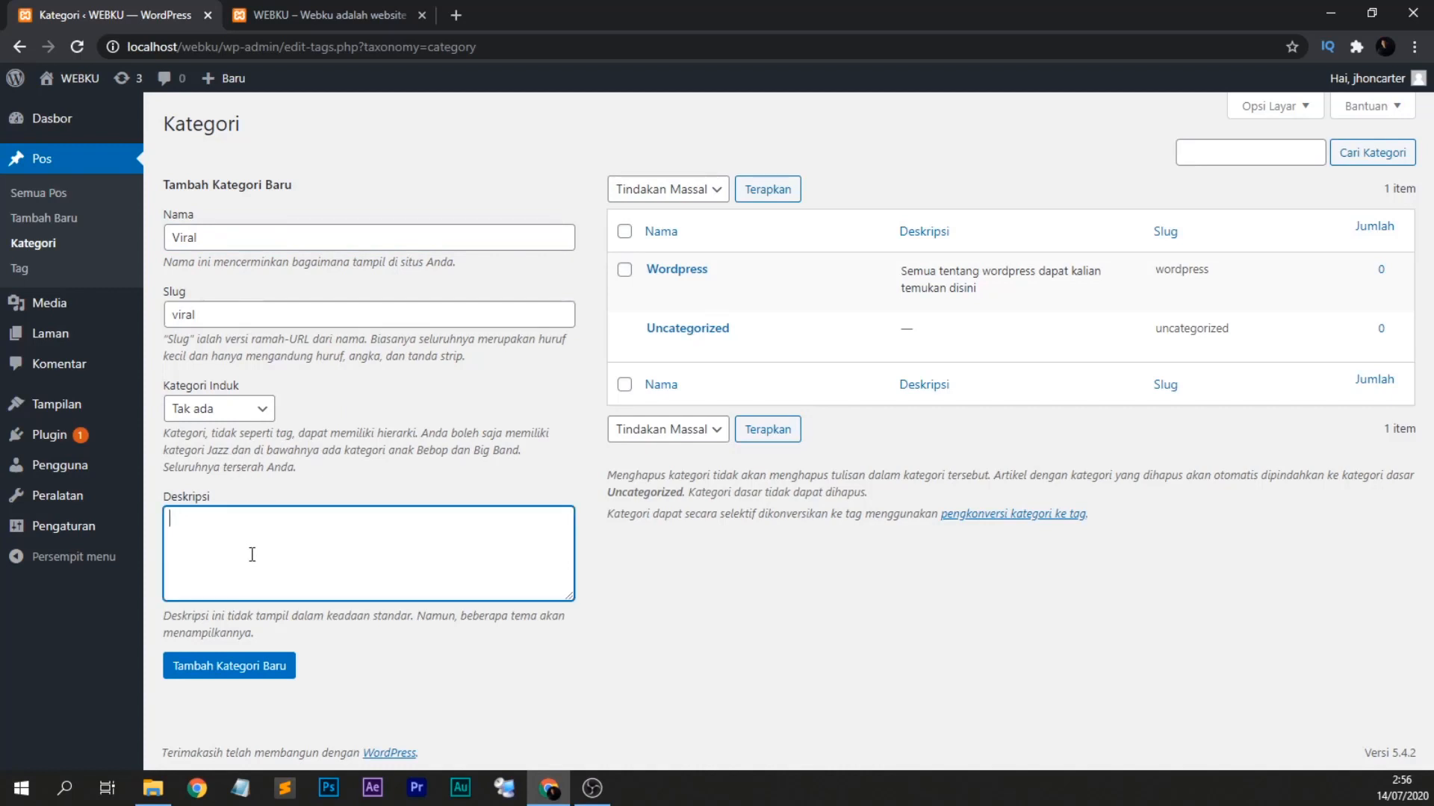
pyautogui.click(222, 666)
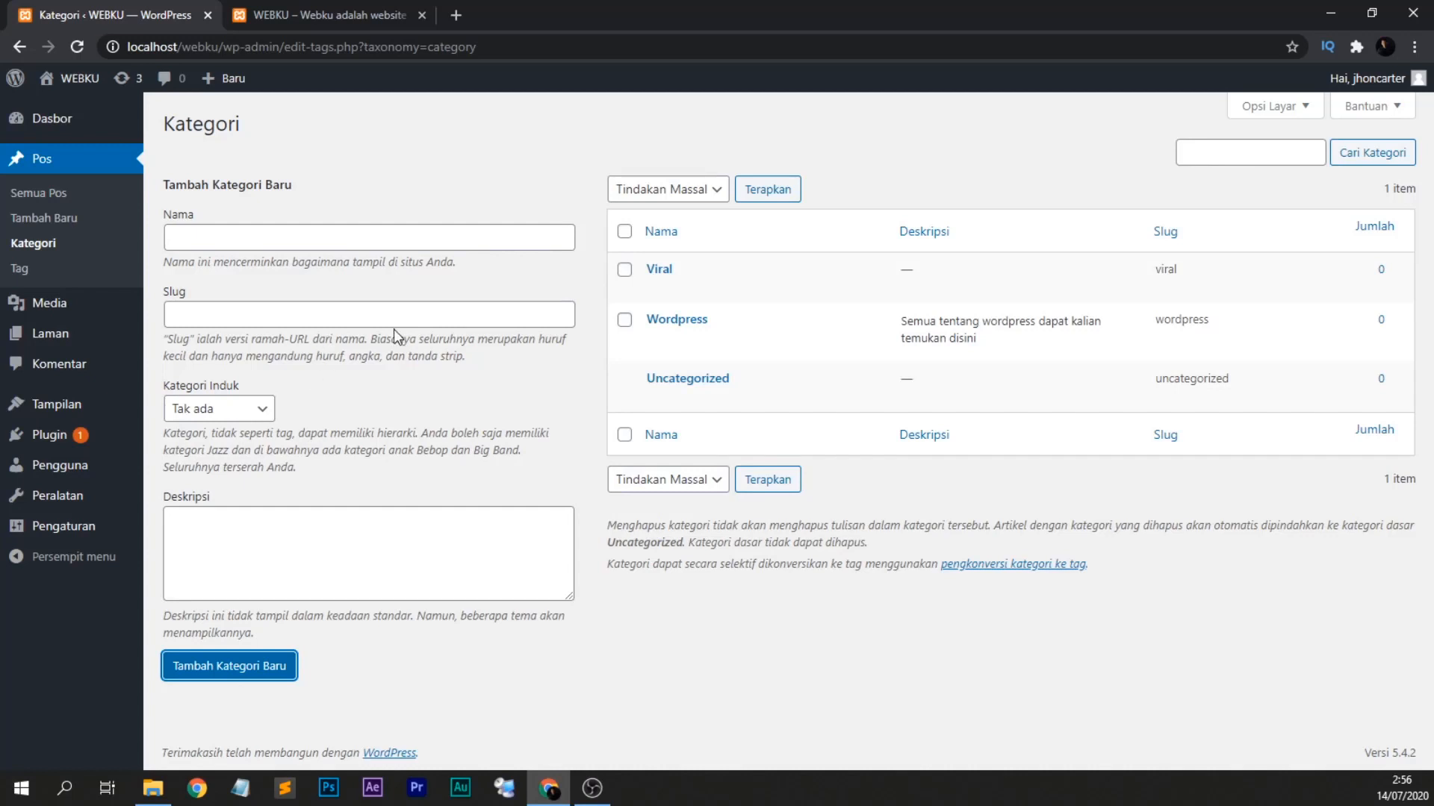
# Add a category named Themes with the slug themes as a child of the Wordpress category.
pyautogui.moveTo(701, 339)
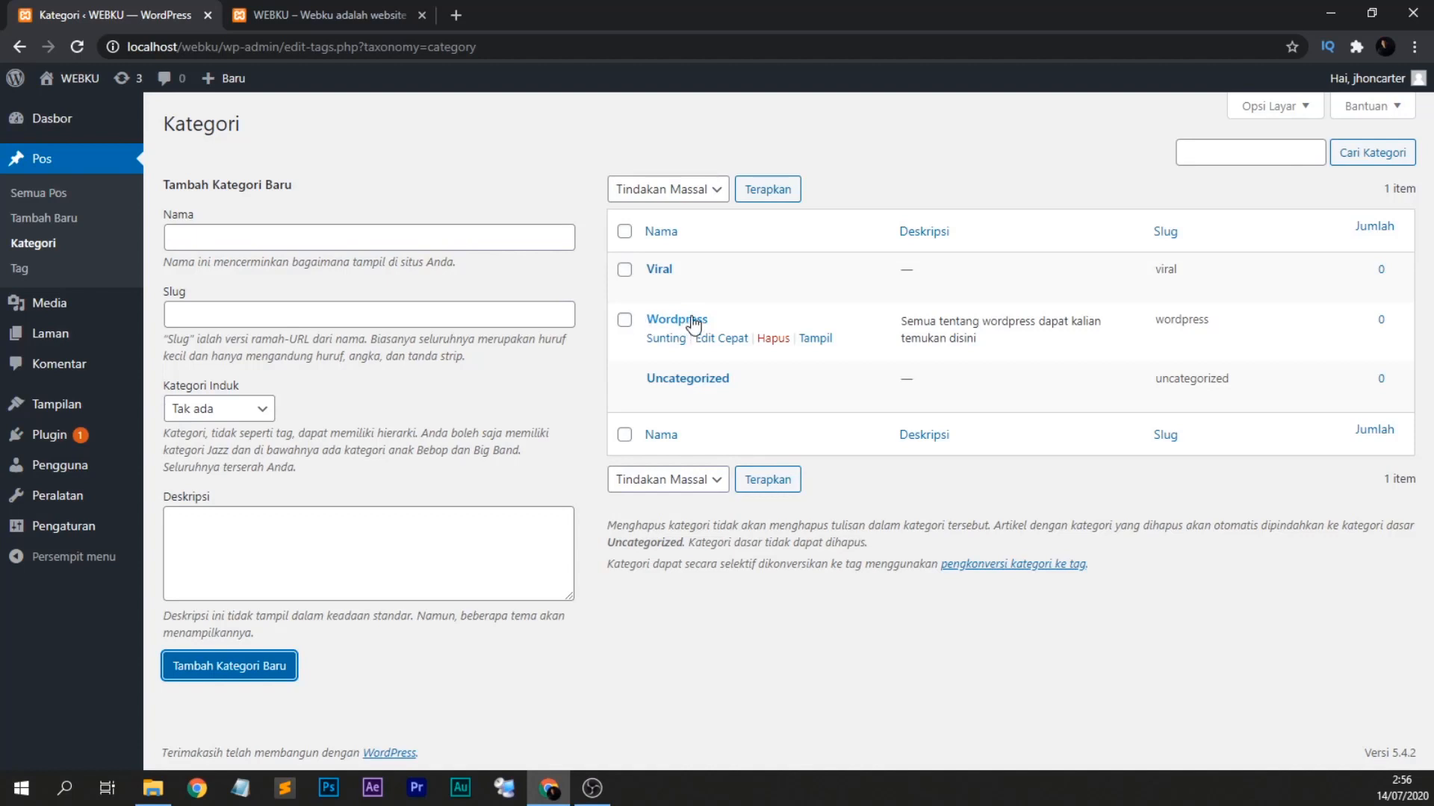
pyautogui.click(340, 245)
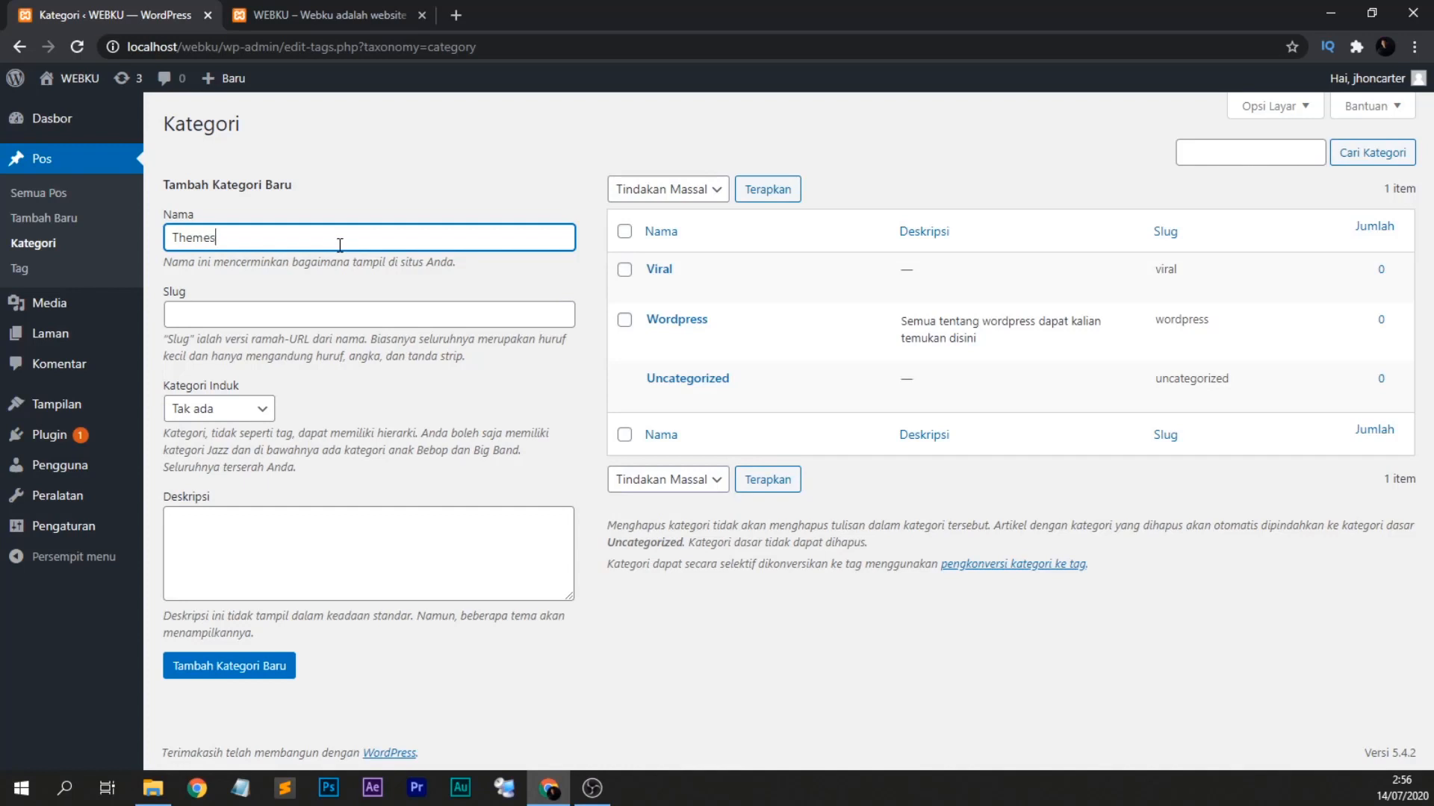
pyautogui.click(328, 315)
pyautogui.write('theme')
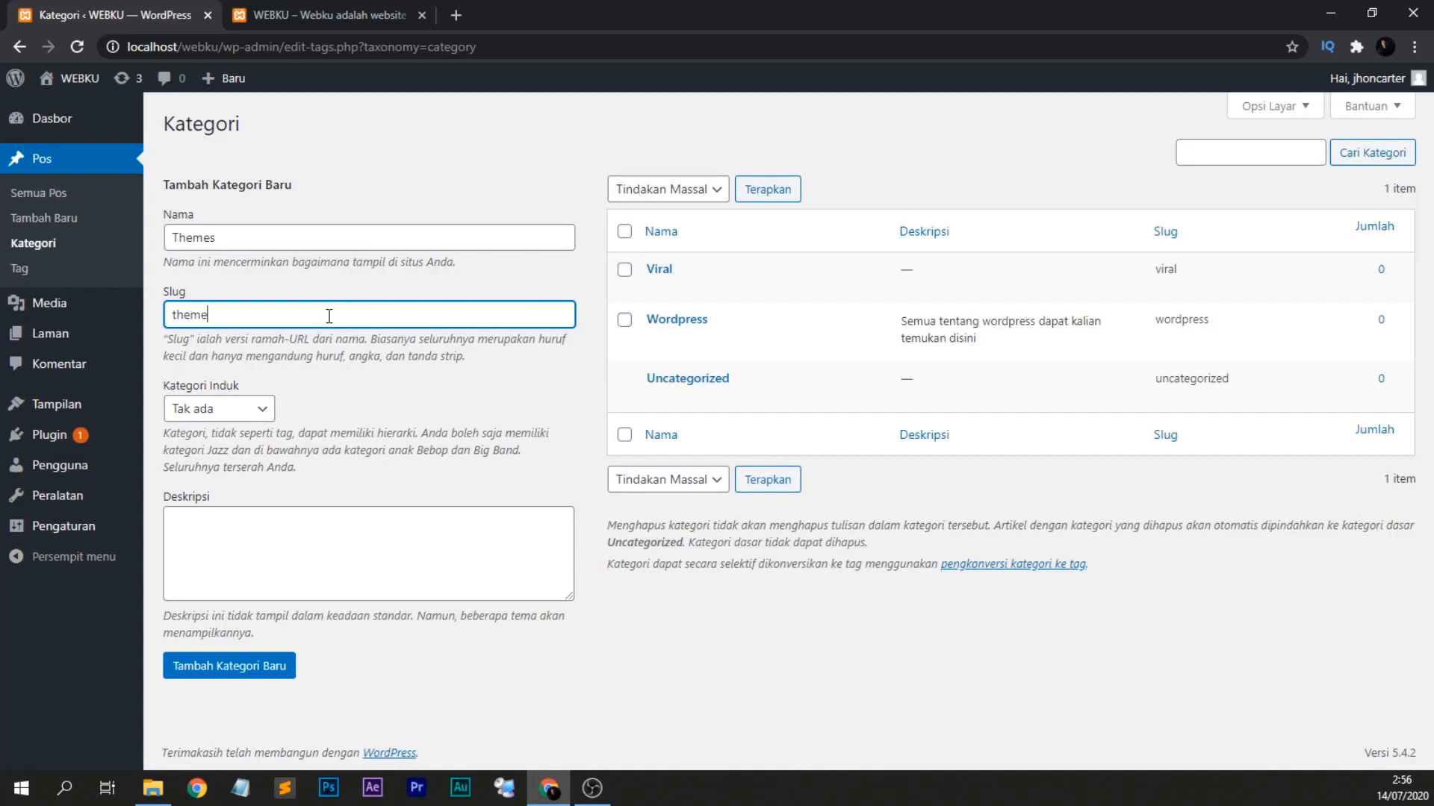
pyautogui.click(366, 396)
pyautogui.click(276, 315)
pyautogui.write('s')
pyautogui.click(396, 412)
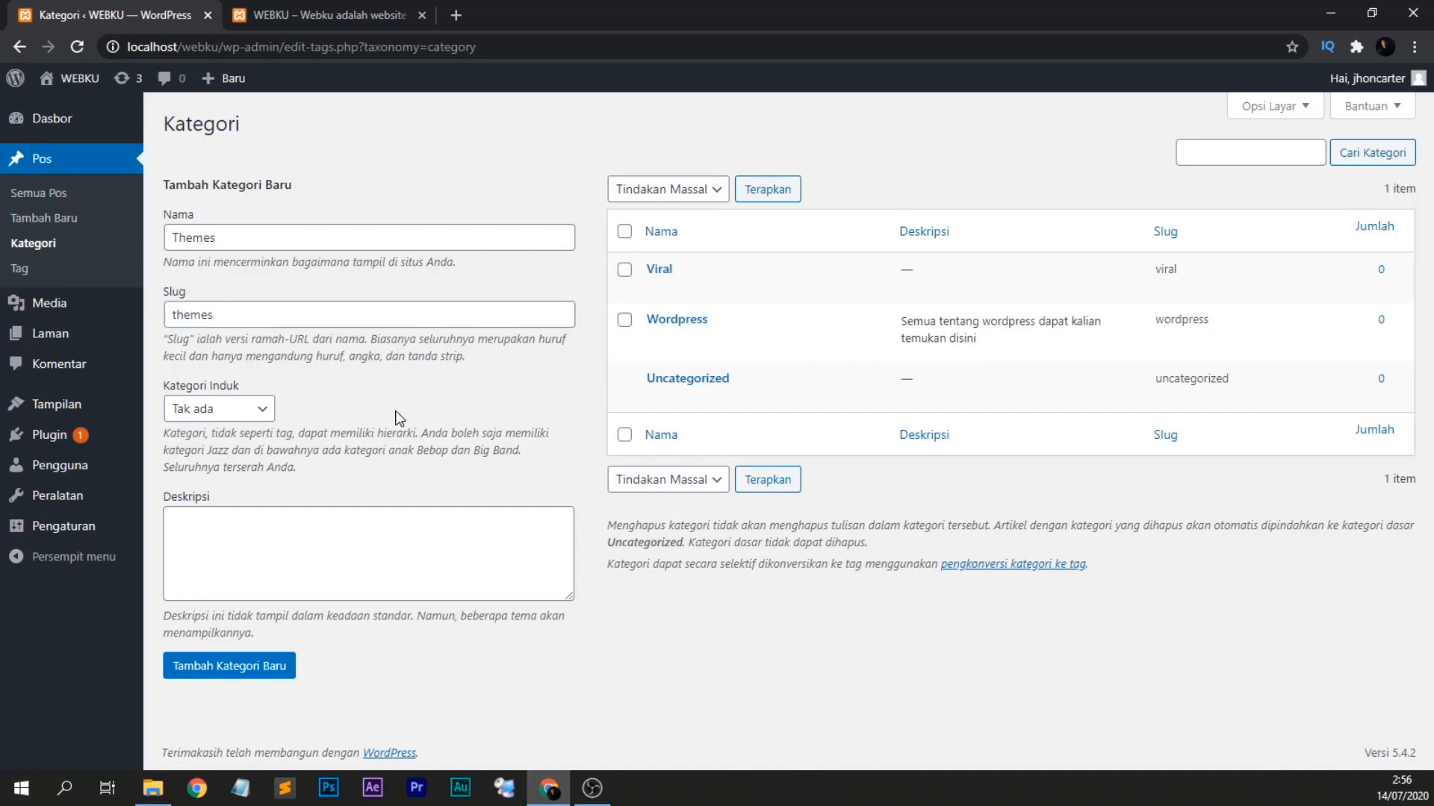
pyautogui.click(256, 410)
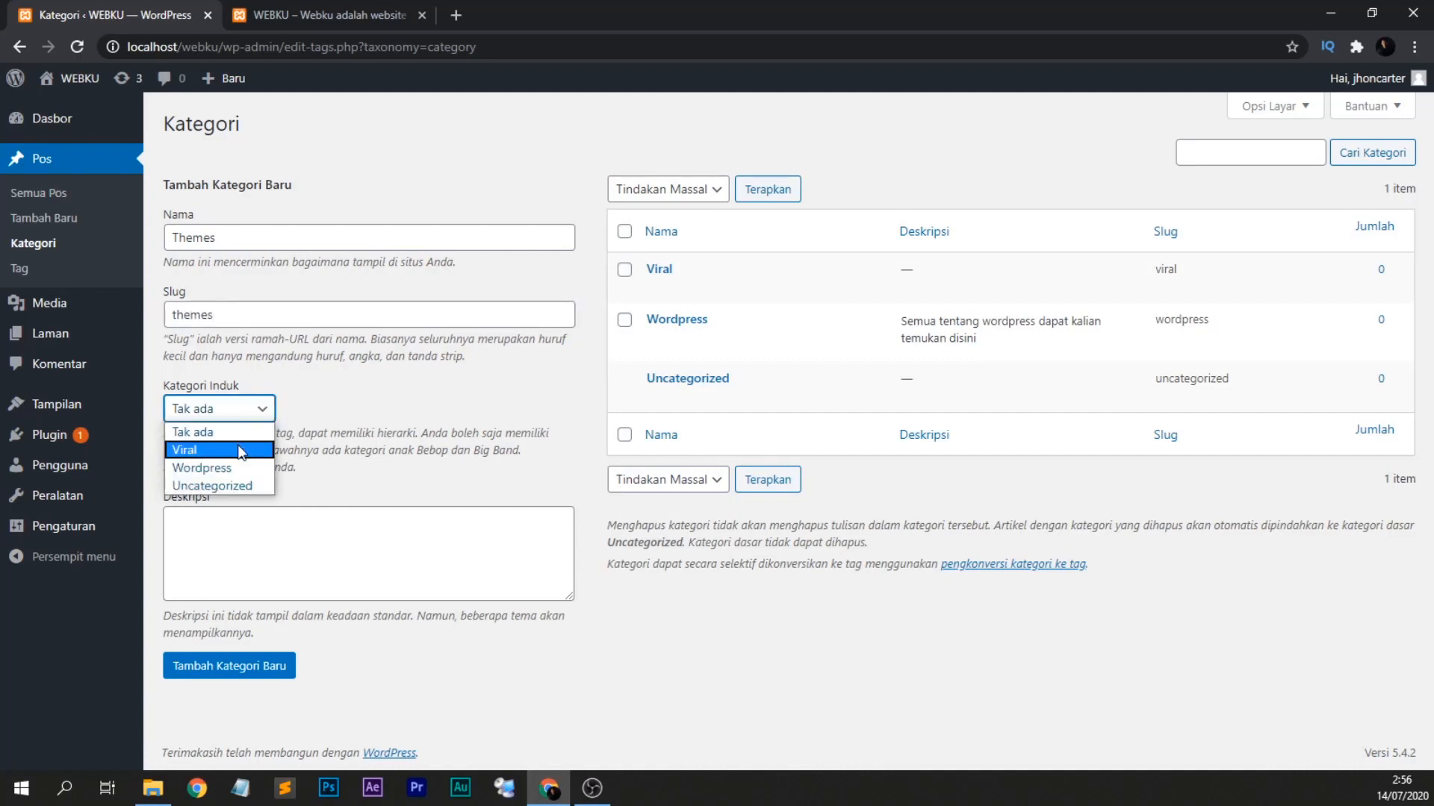
pyautogui.click(219, 471)
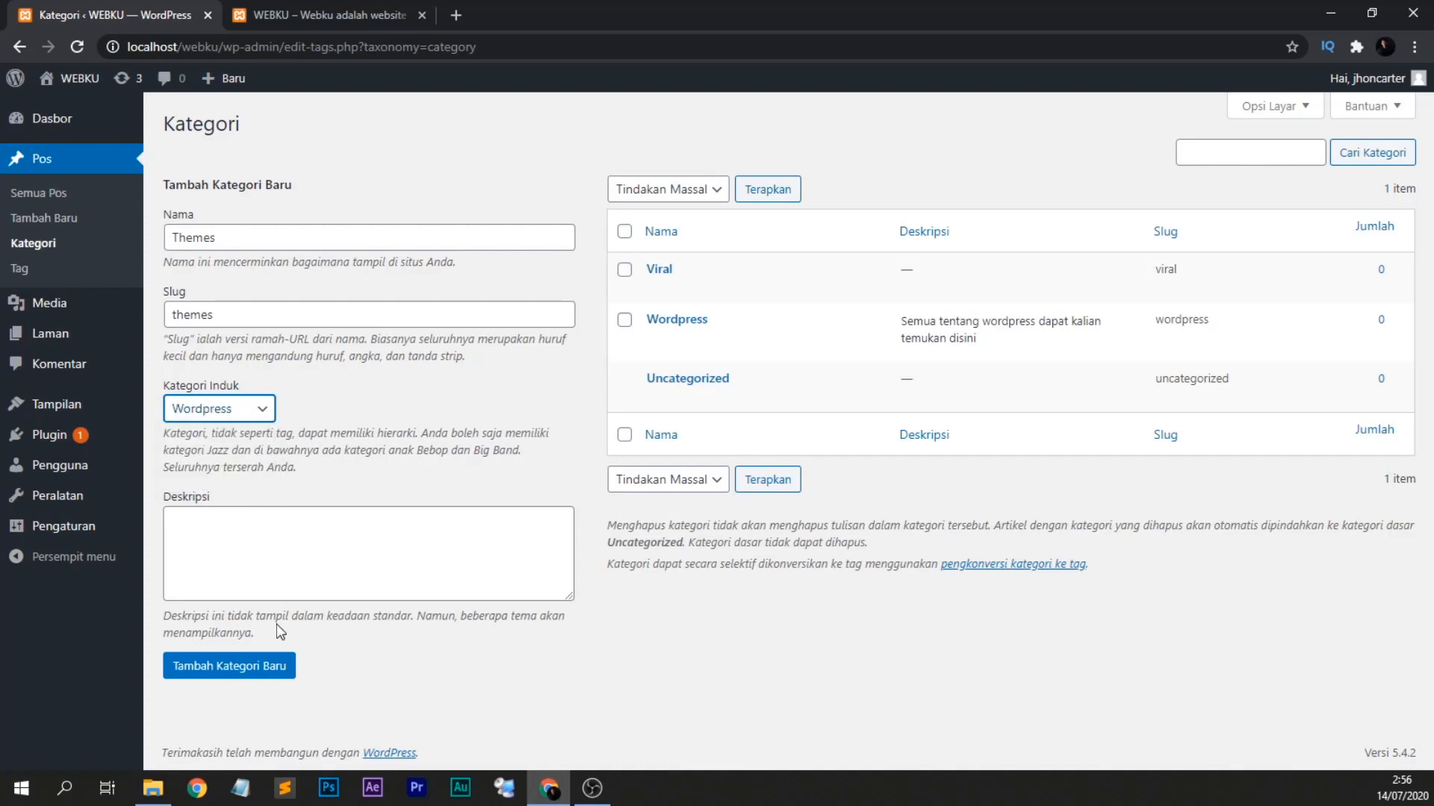
pyautogui.click(254, 667)
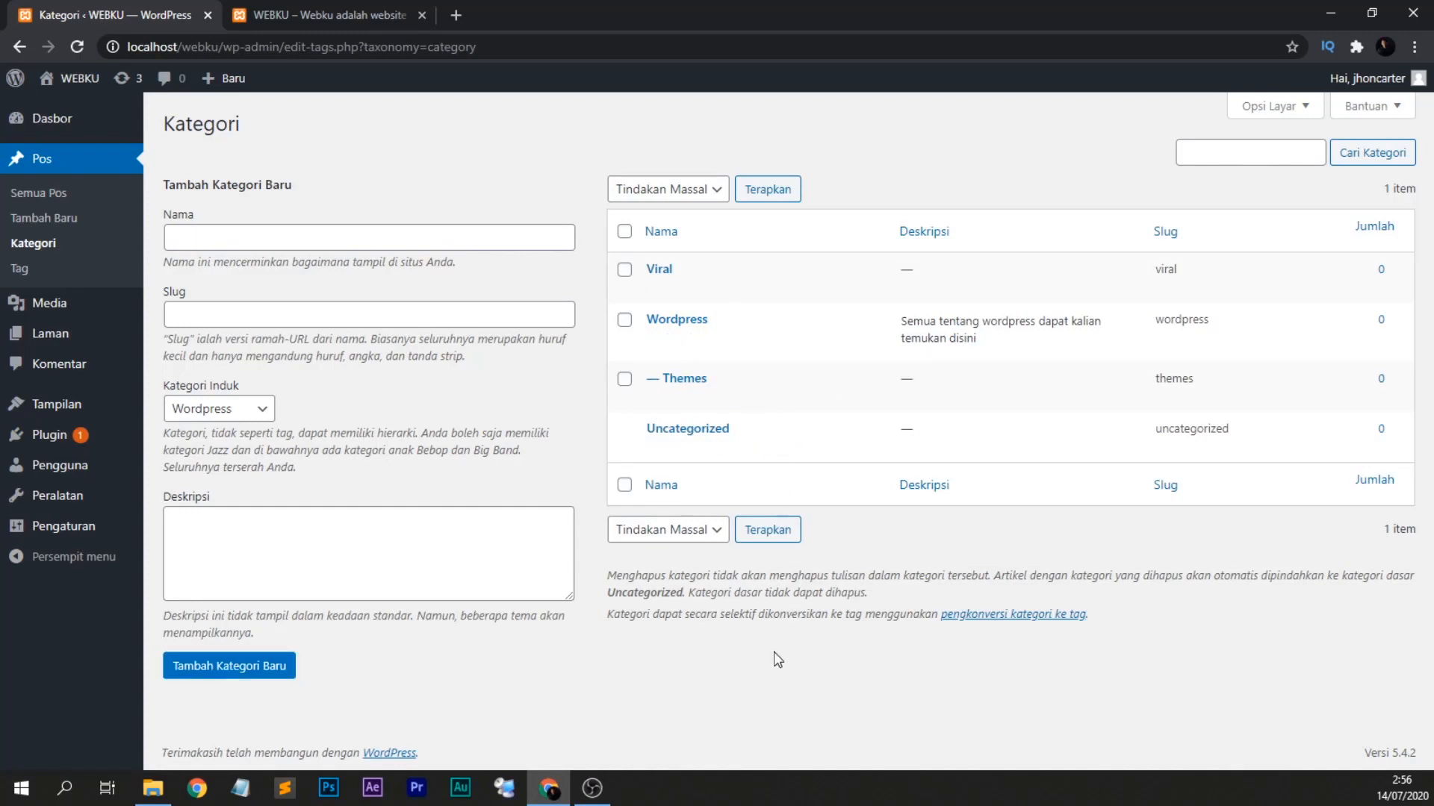
# Look at the post tags page and review the widget sections on the WEBKU front page.
pyautogui.click(32, 268)
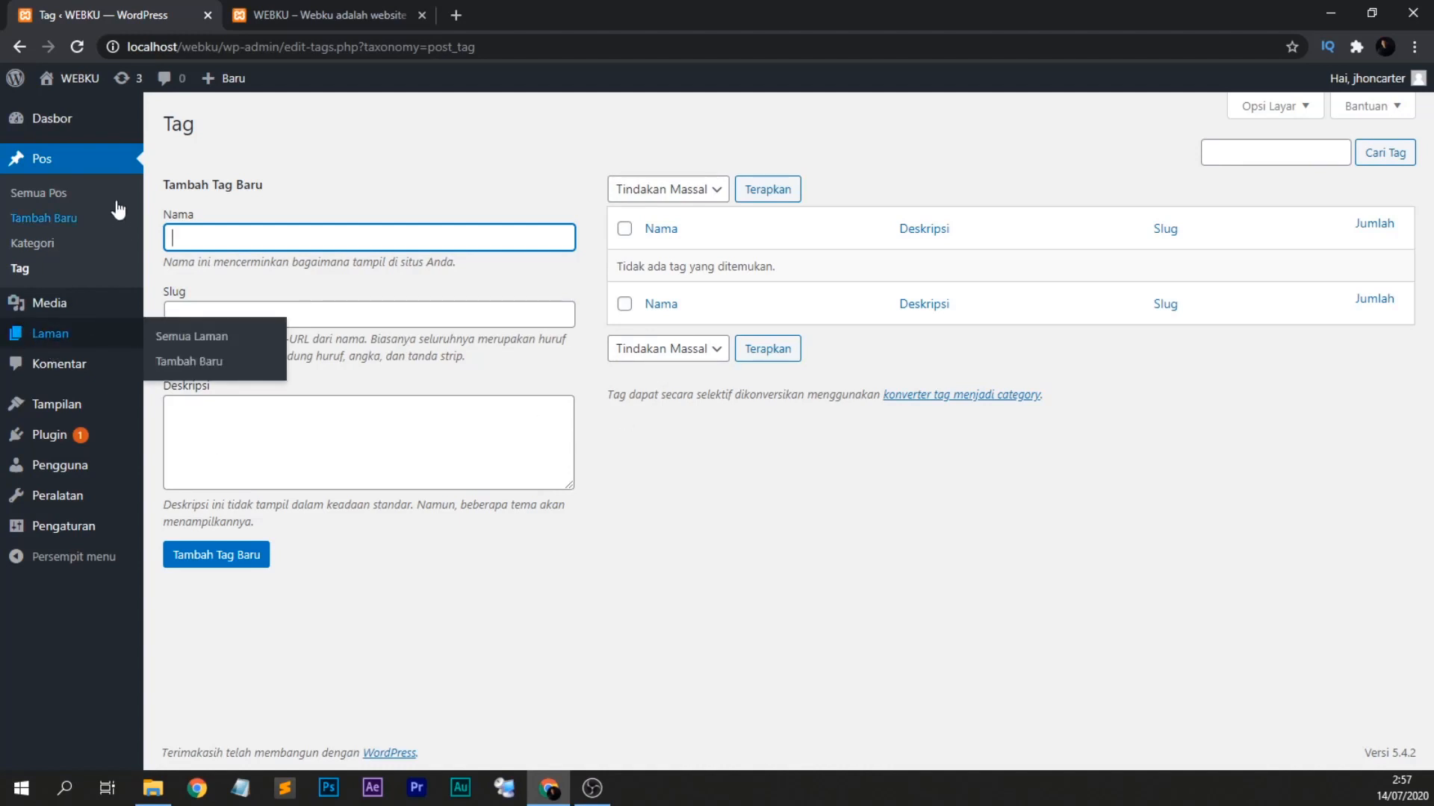
pyautogui.hotkey('ctrl', 'Tab')
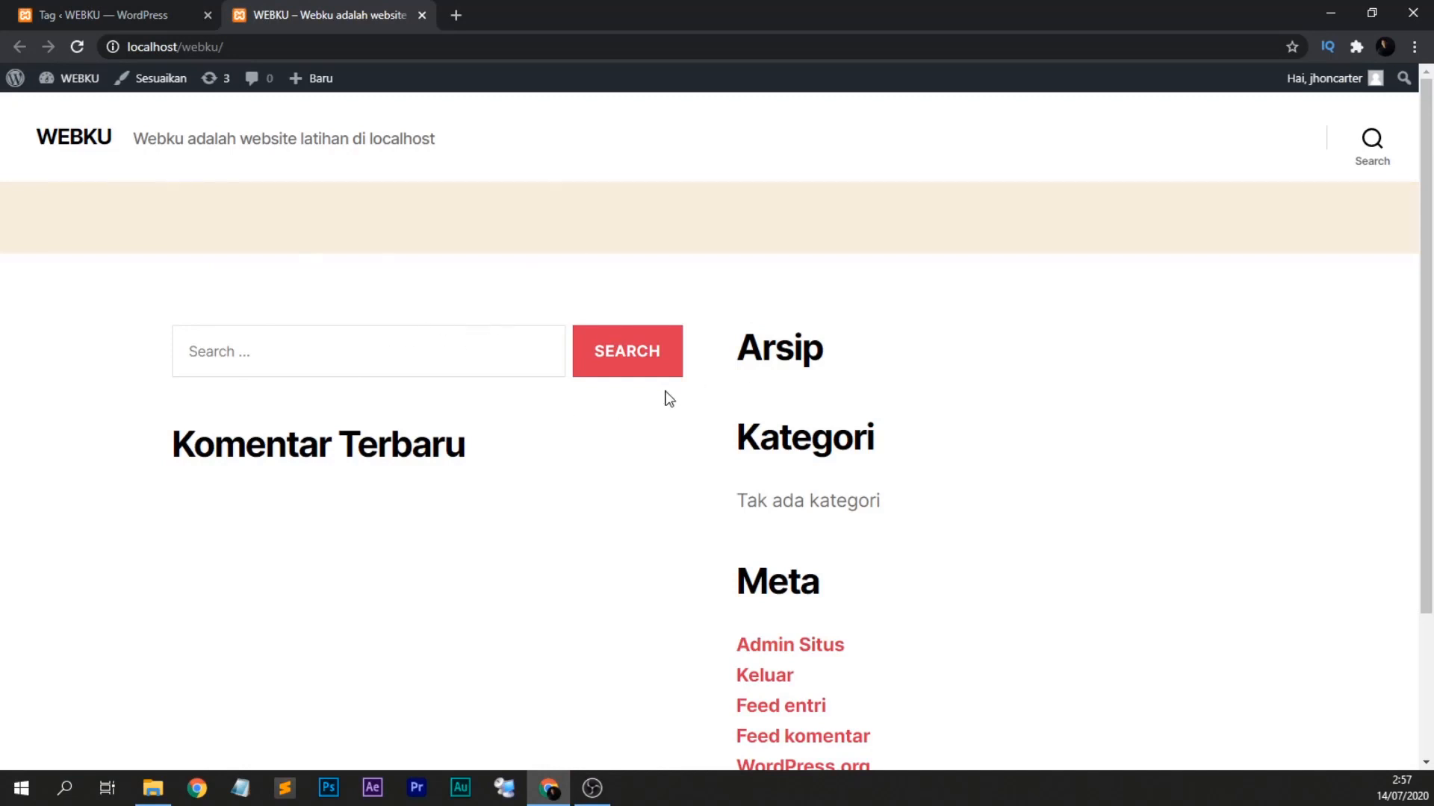
pyautogui.scroll(-3, 670, 399)
pyautogui.moveTo(903, 522); pyautogui.dragTo(745, 354)
pyautogui.click(572, 419)
pyautogui.click(124, 3)
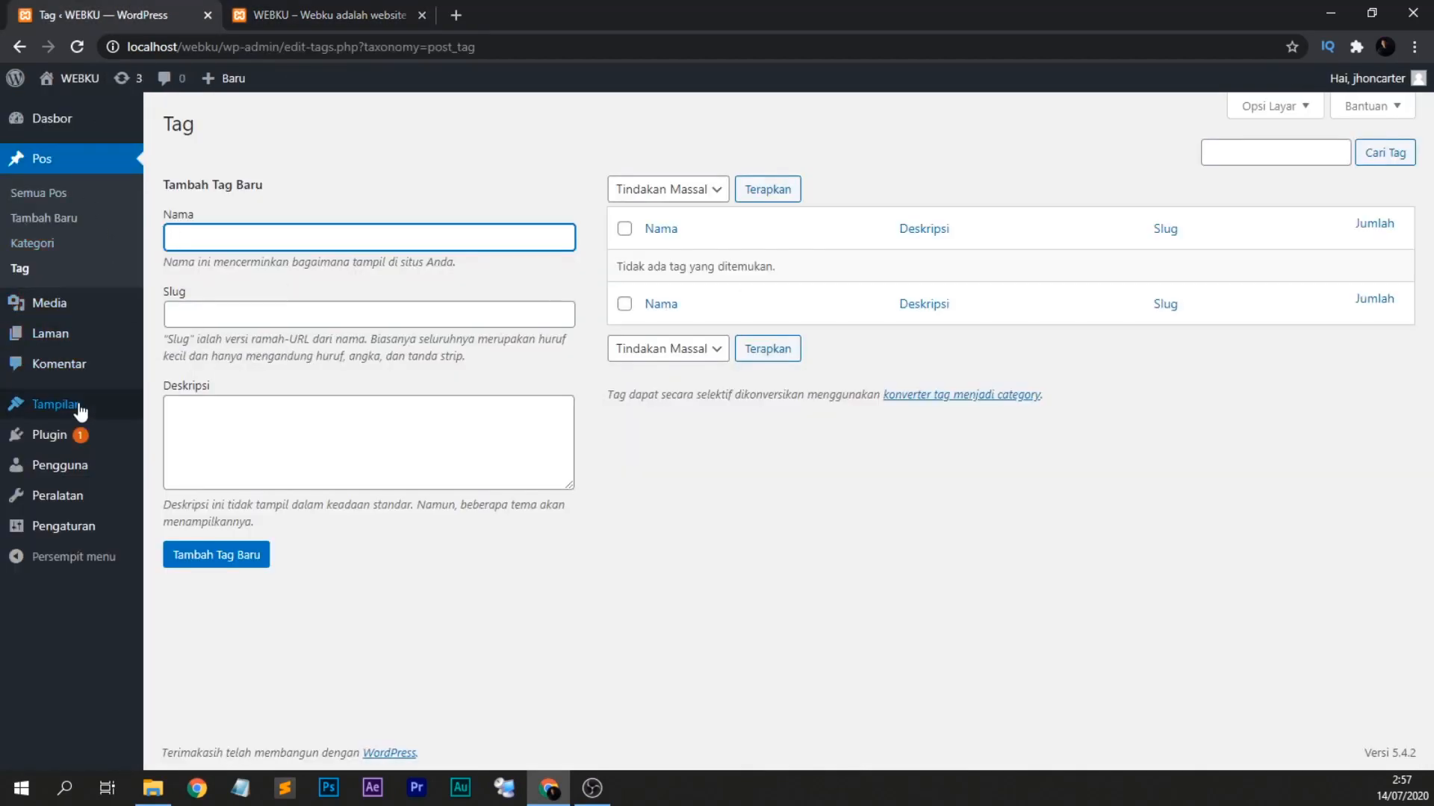
# Open the site's widget management and delete the Cari widget from Footer #1, checking its search box on the front page first.
pyautogui.moveTo(81, 412)
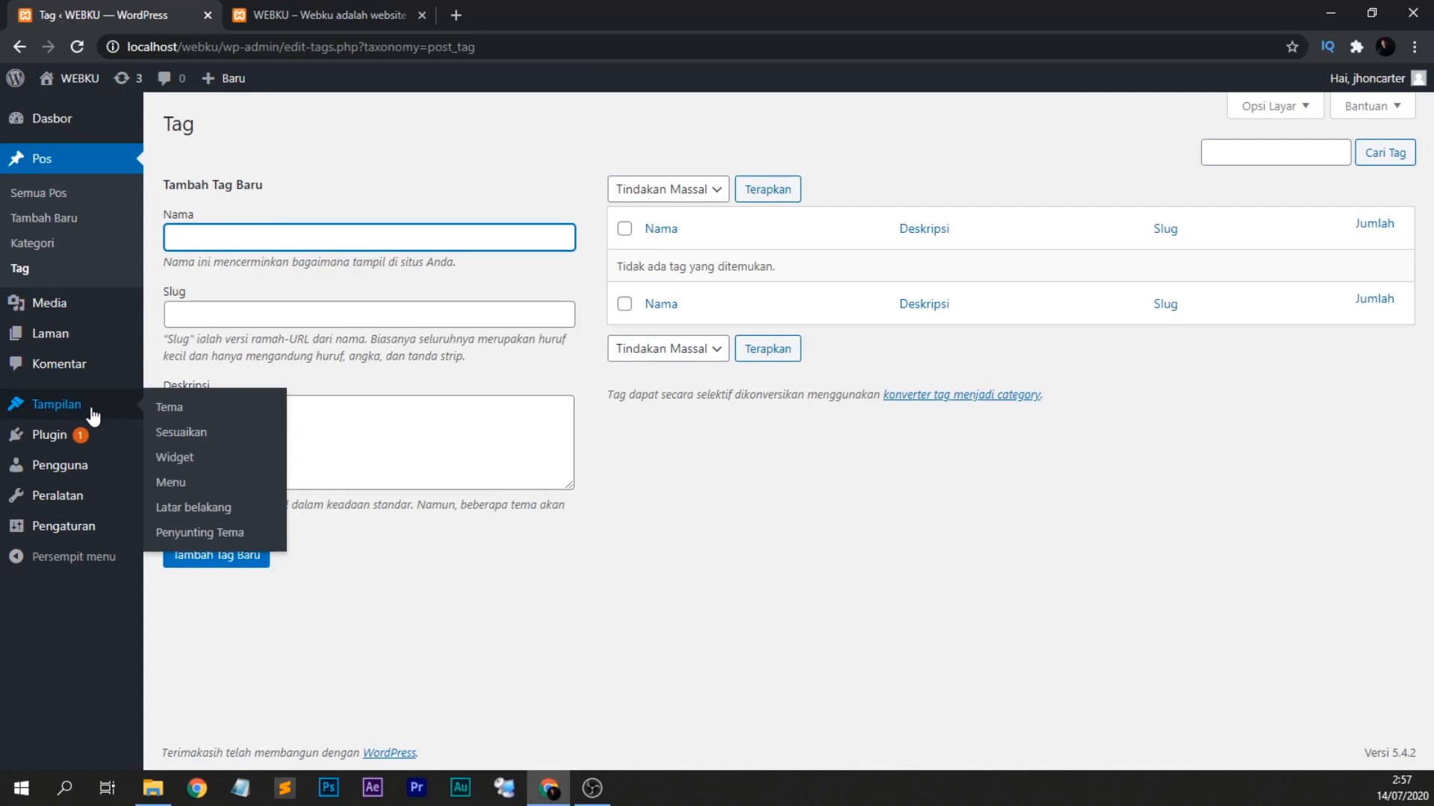
pyautogui.click(176, 463)
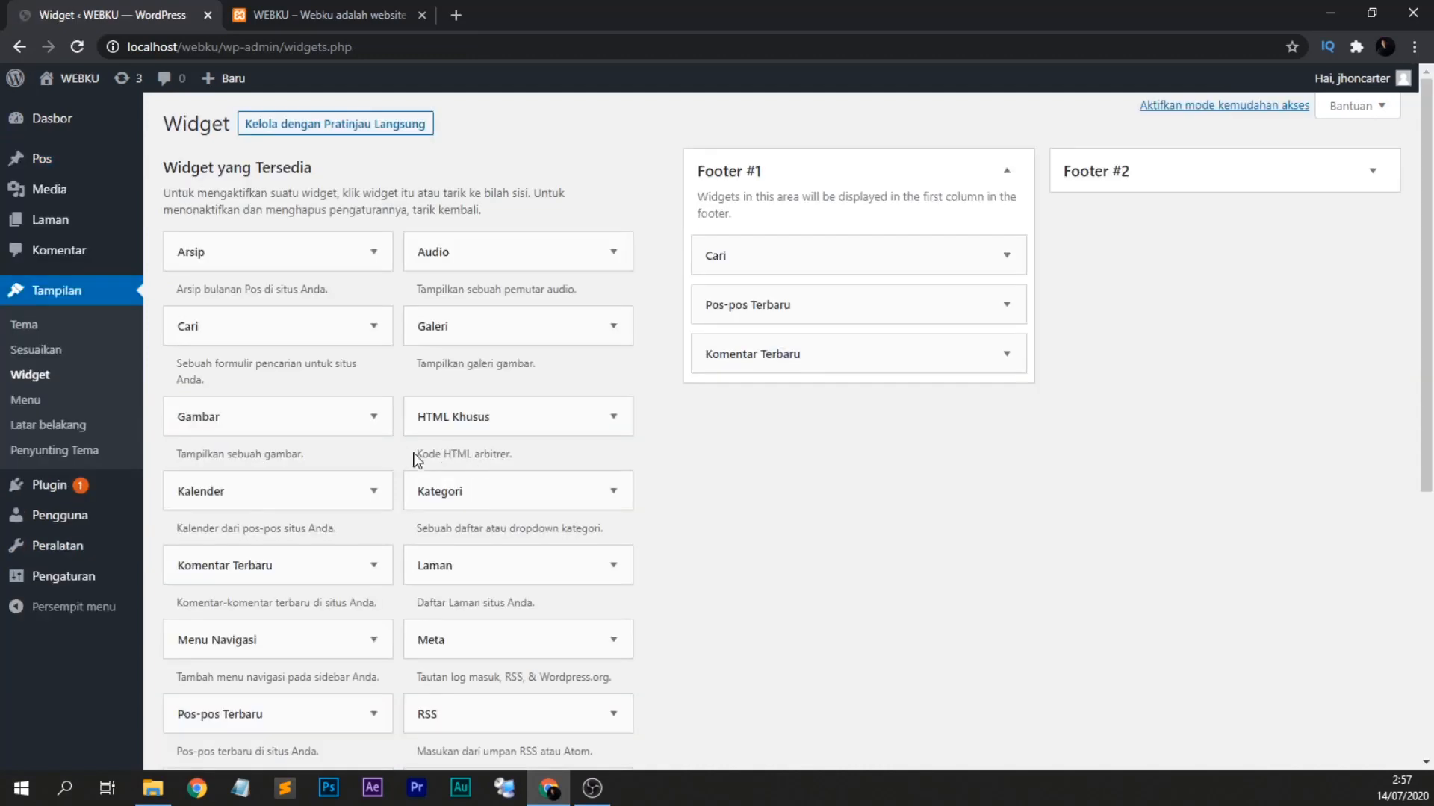
pyautogui.click(1006, 255)
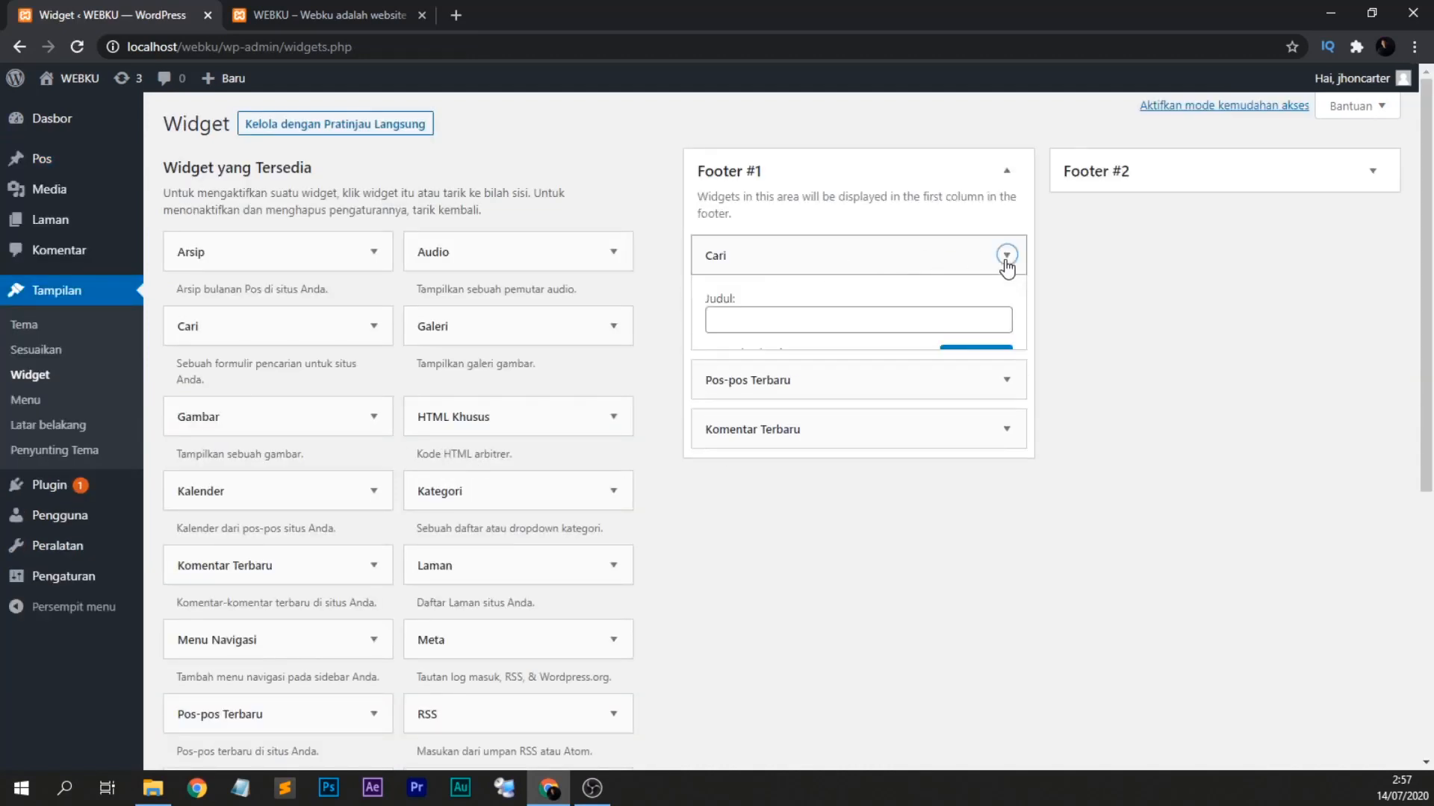
pyautogui.click(273, 11)
pyautogui.scroll(3, 448, 366)
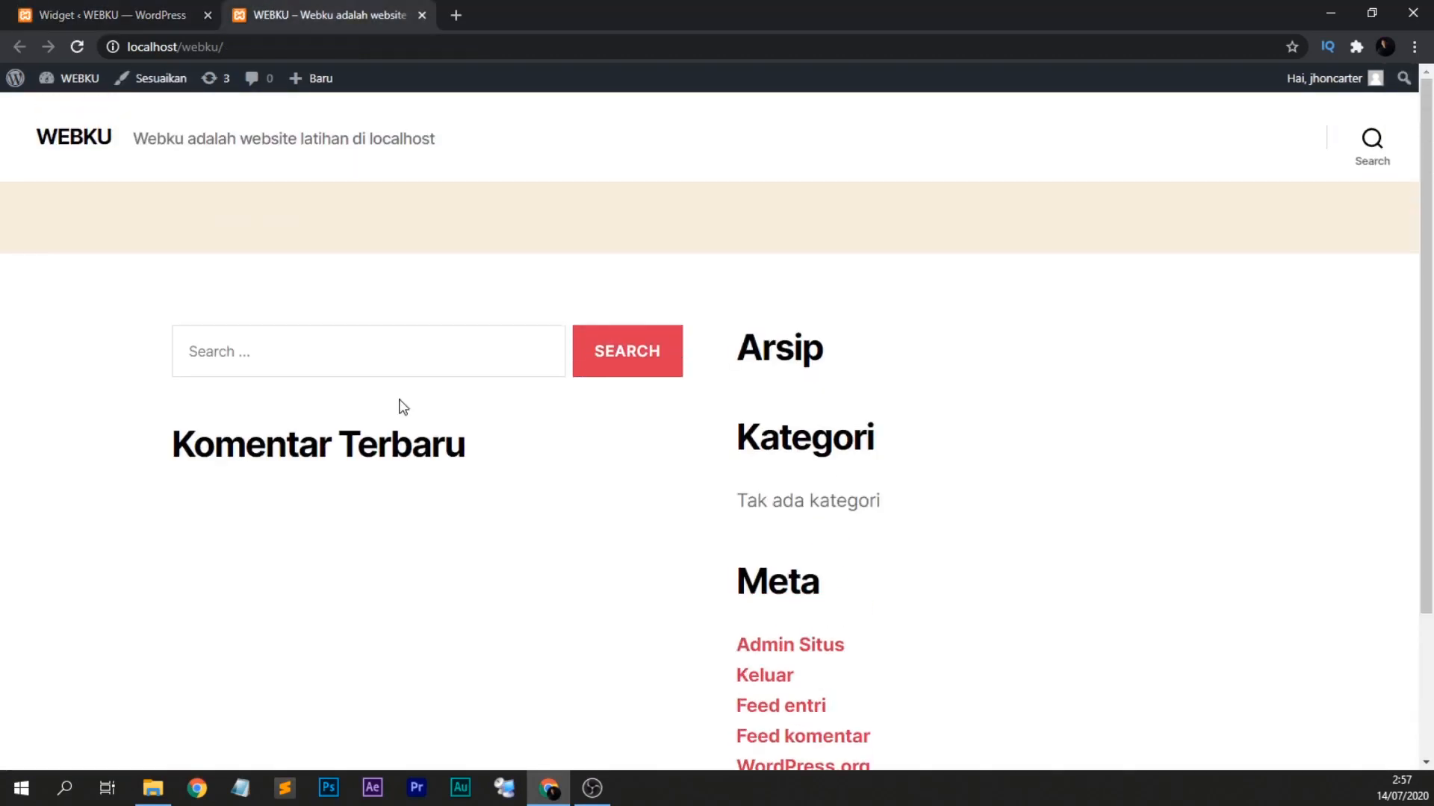
pyautogui.click(350, 352)
pyautogui.hotkey('ctrl', 'Tab')
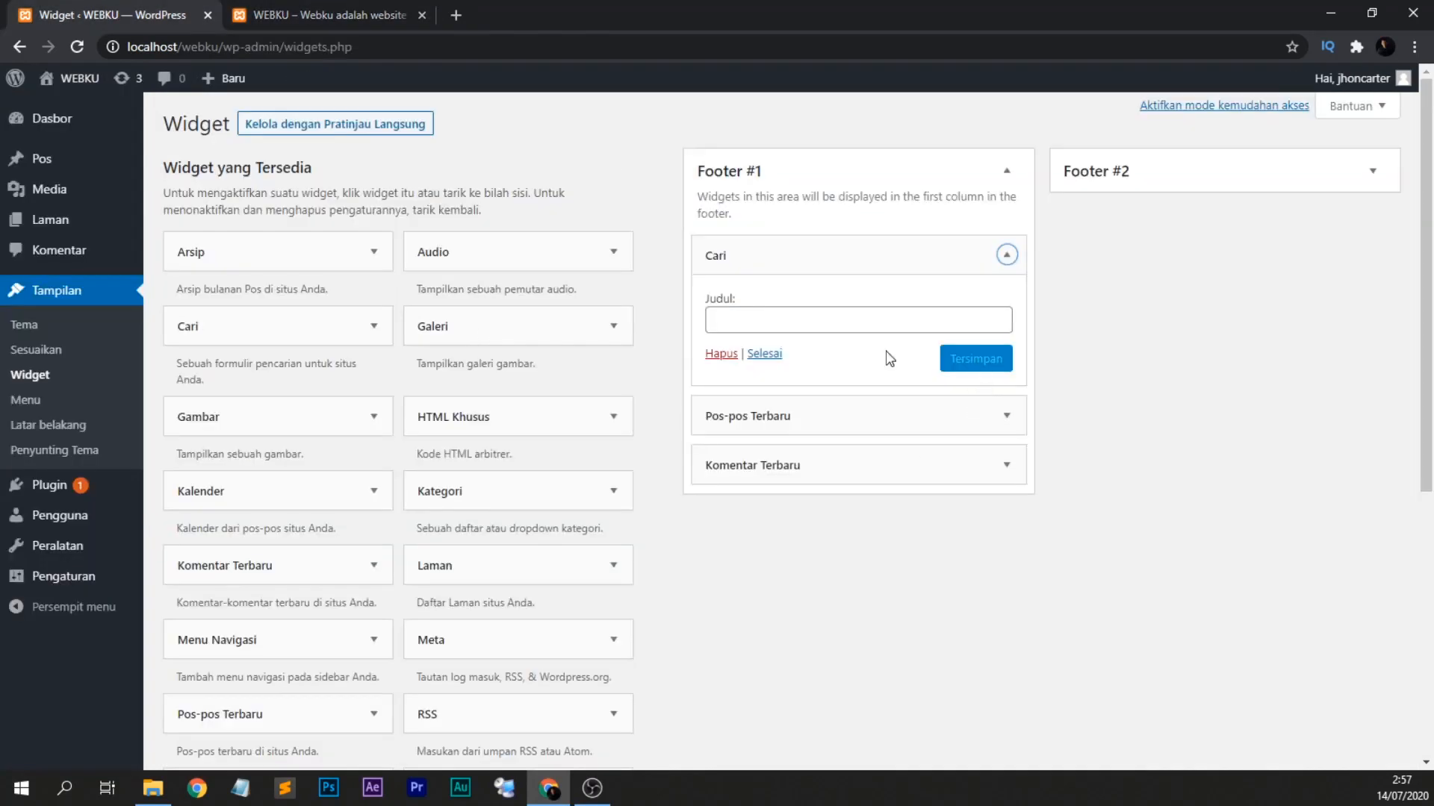
pyautogui.click(720, 354)
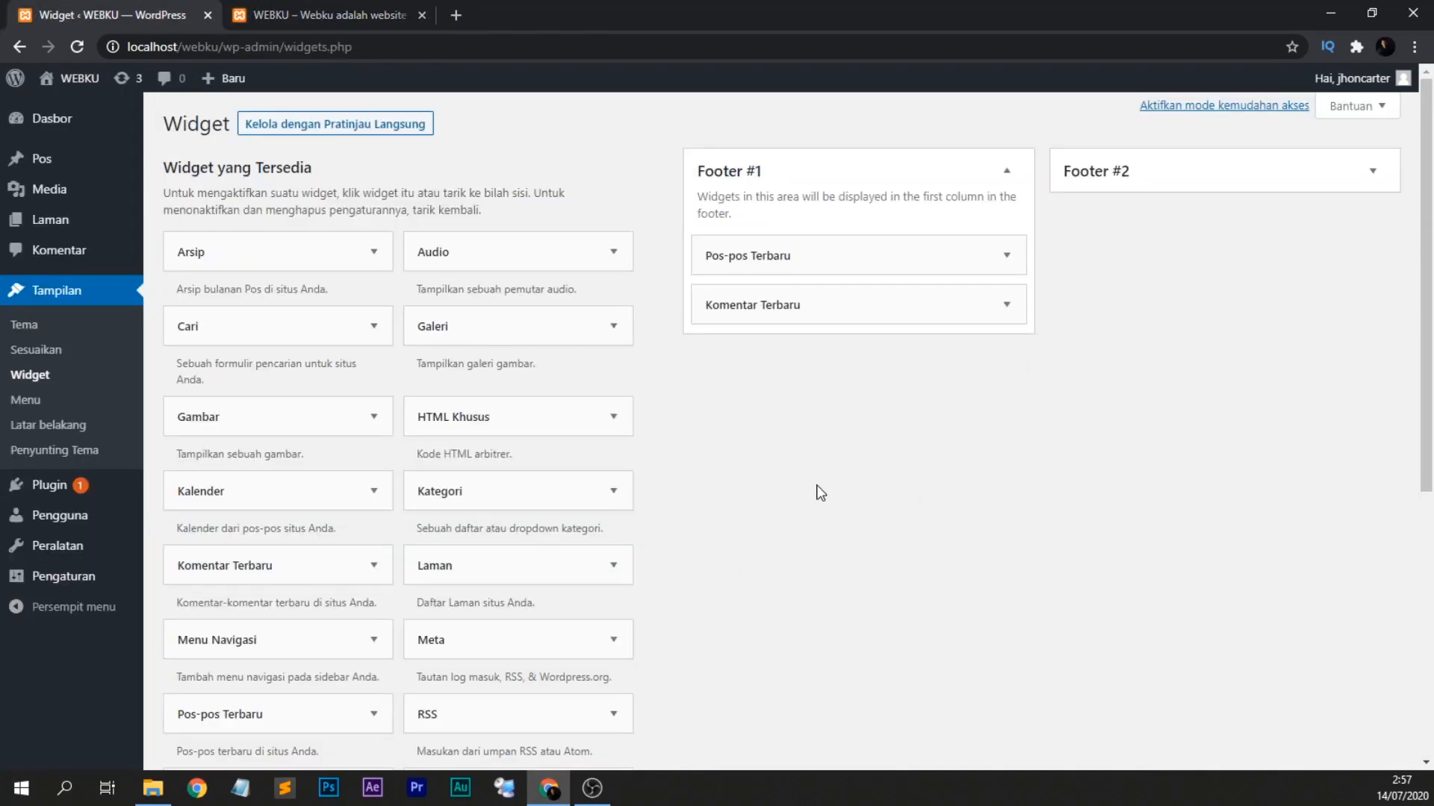
# Expand the Pos-pos Terbaru widget's settings and delete the Komentar Terbaru widget from Footer #1.
pyautogui.click(1003, 259)
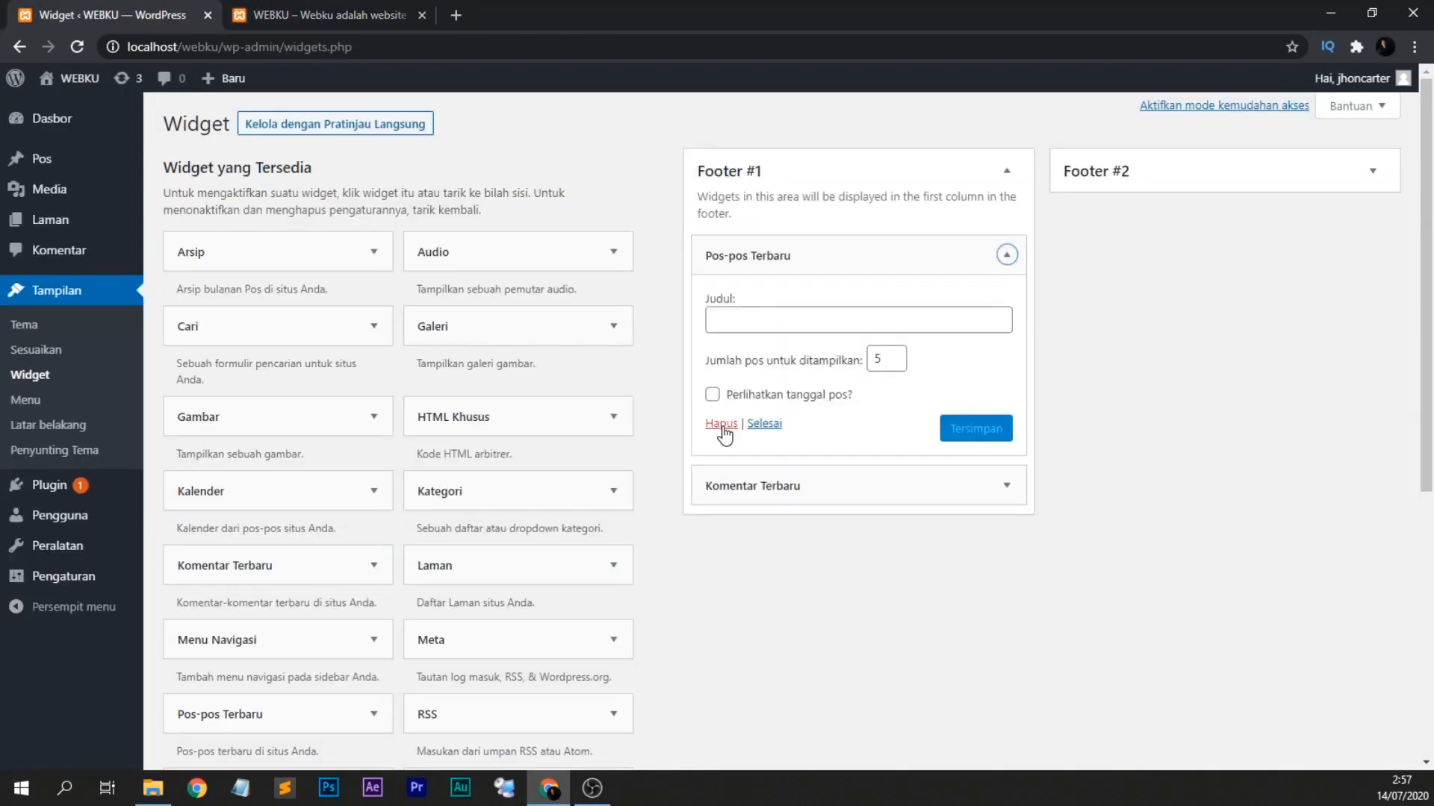
pyautogui.click(1003, 489)
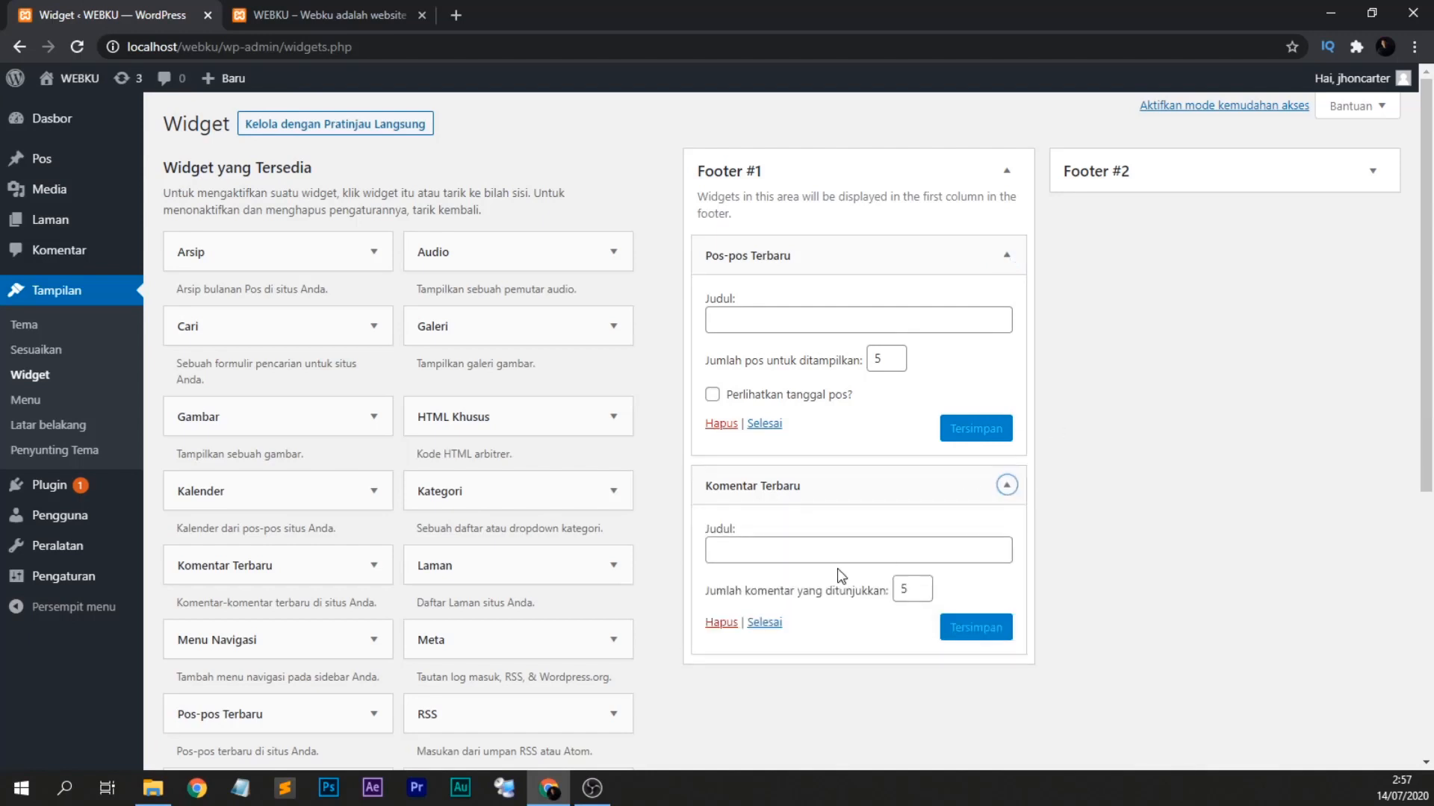
pyautogui.click(729, 627)
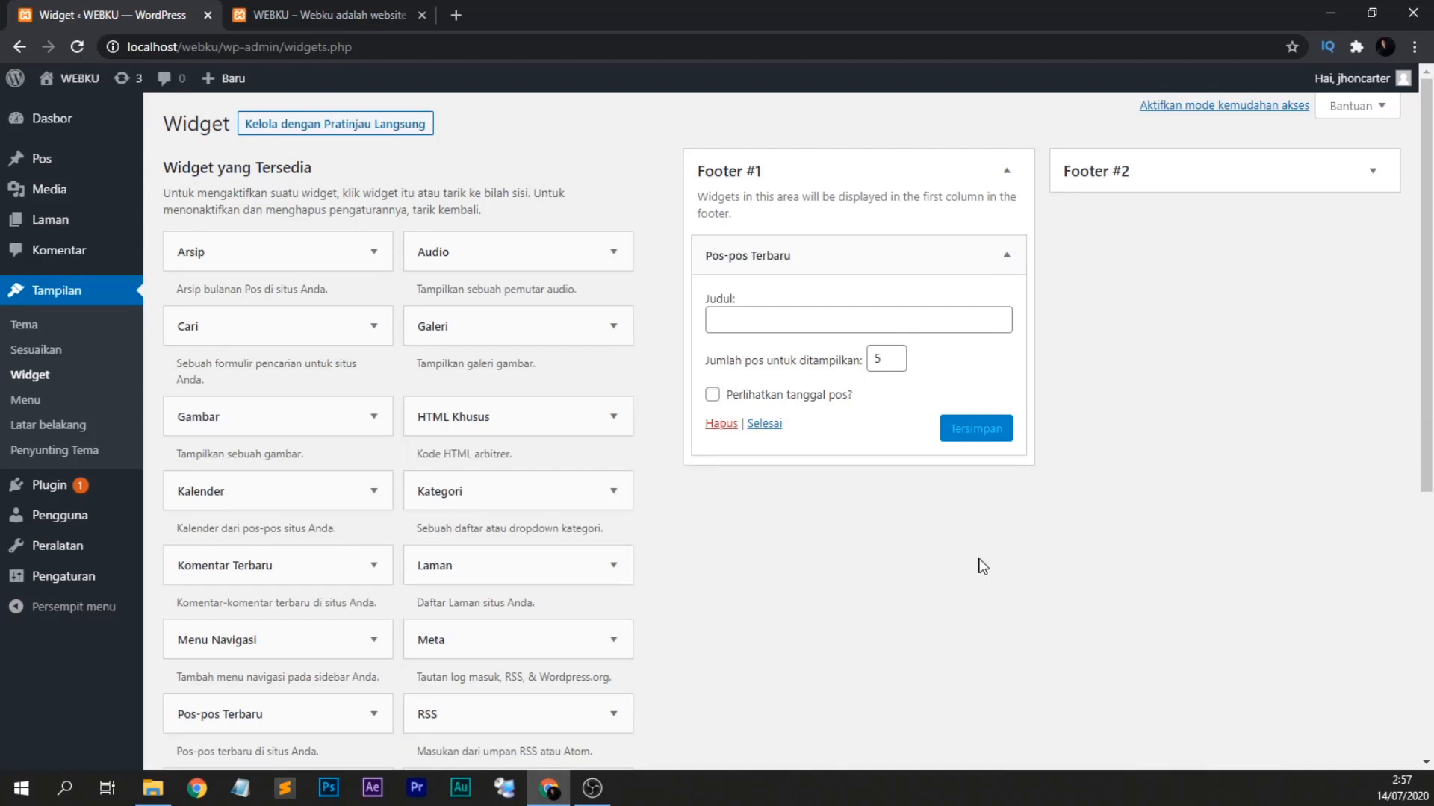
# Close the Pos-pos Terbaru widget's settings, then reload the WEBKU front page and check which widget sections remain.
pyautogui.click(764, 424)
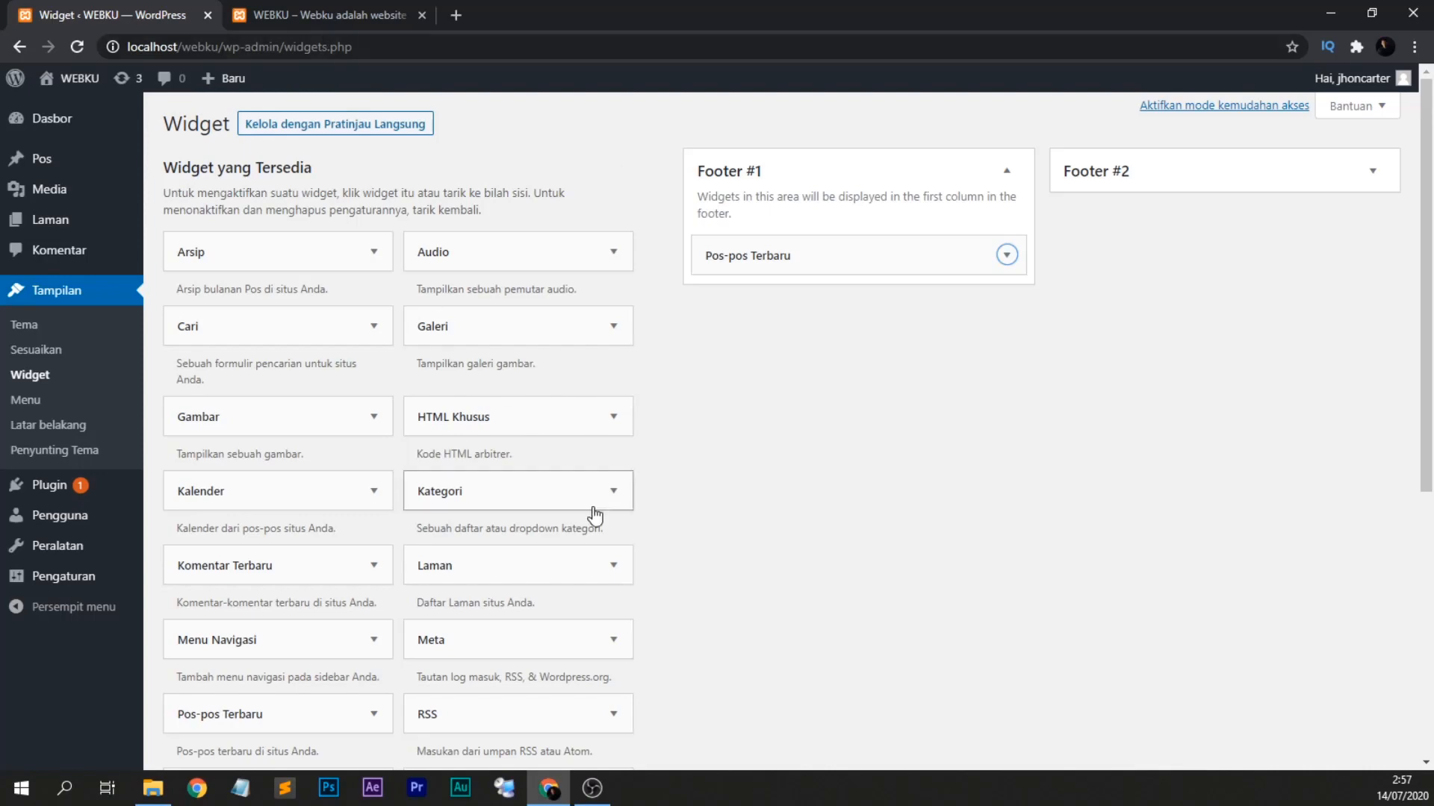
pyautogui.scroll(-6, 812, 597)
pyautogui.scroll(6, 813, 597)
pyautogui.scroll(-6, 1140, 463)
pyautogui.scroll(6, 916, 665)
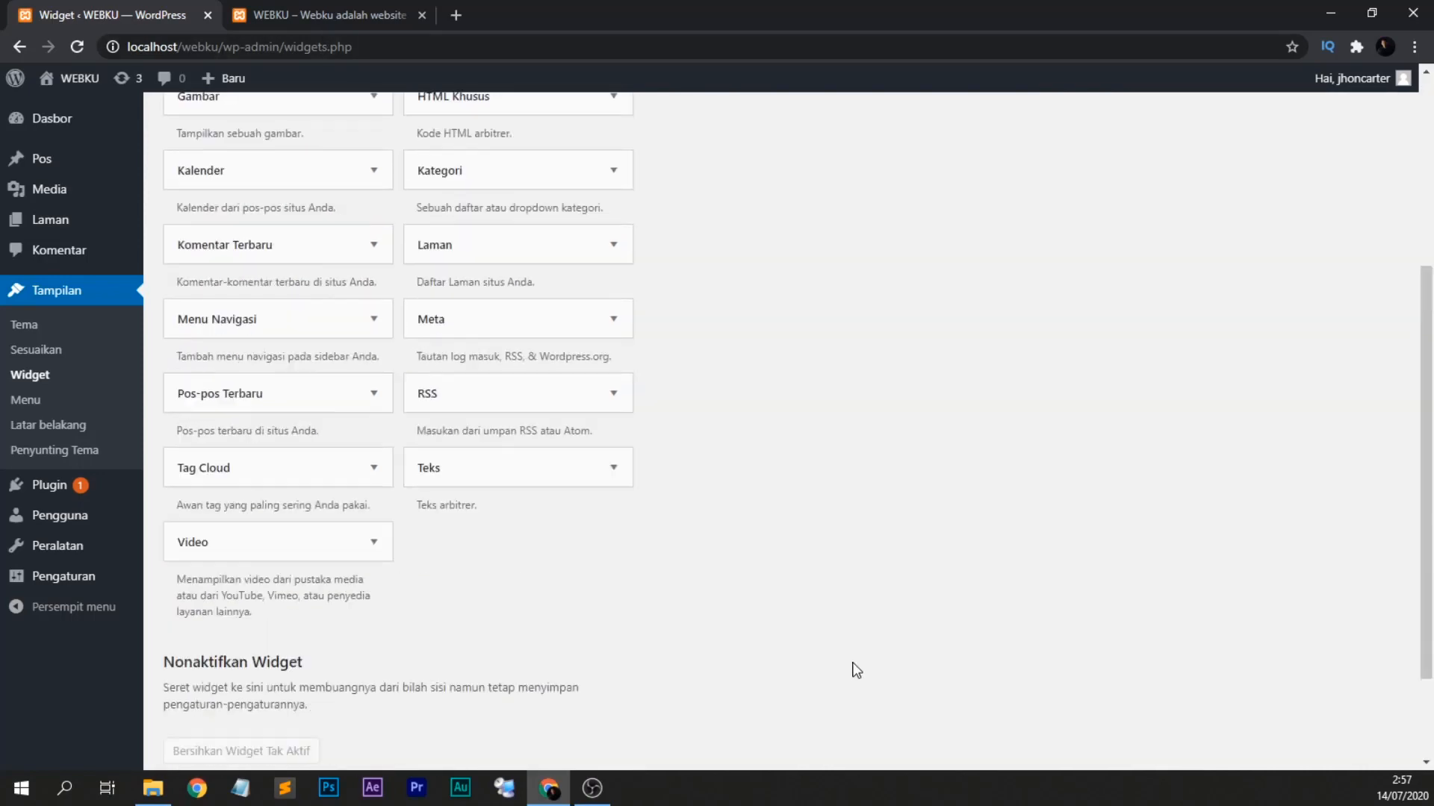
pyautogui.click(329, 15)
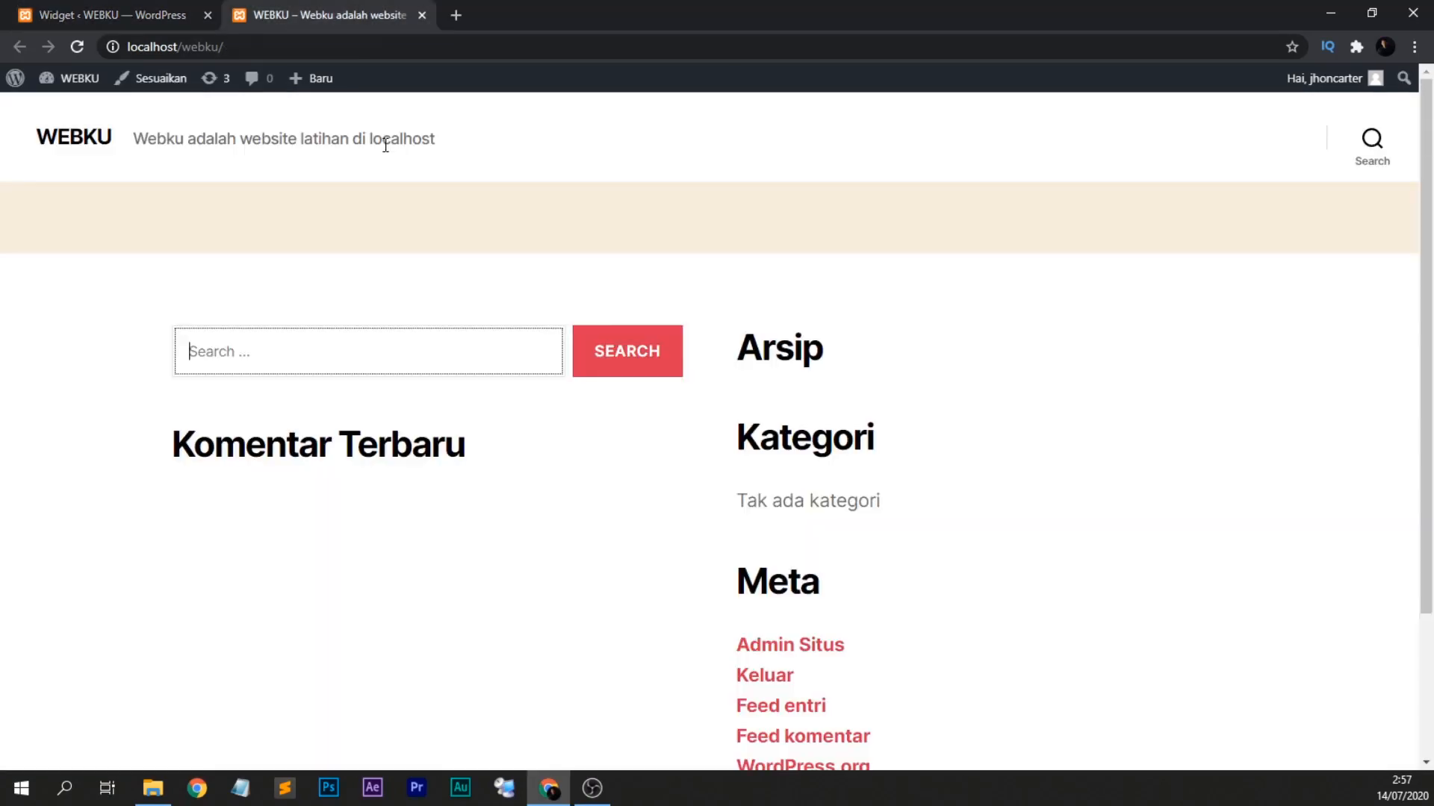
pyautogui.click(77, 46)
pyautogui.scroll(-3, 880, 419)
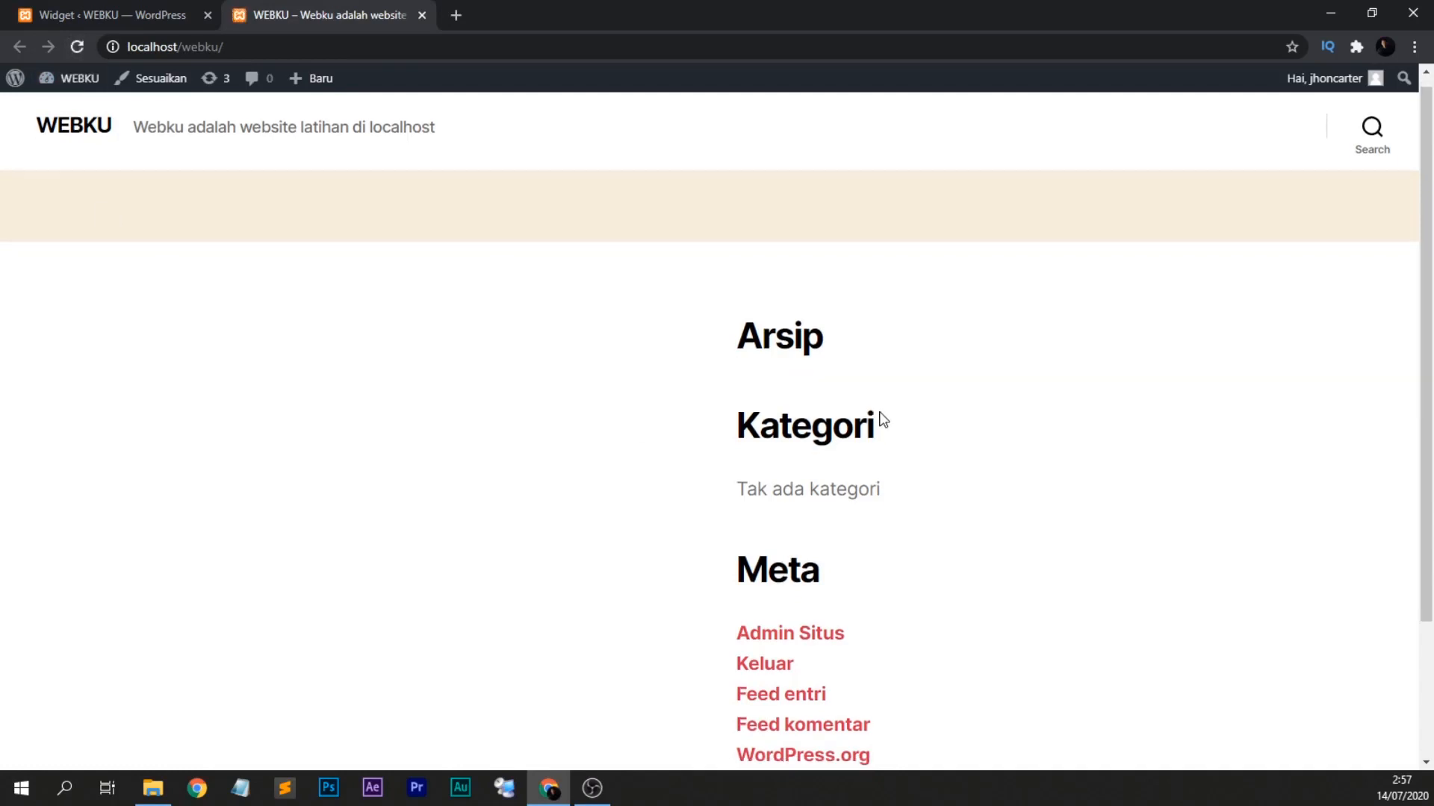
pyautogui.scroll(3, 859, 418)
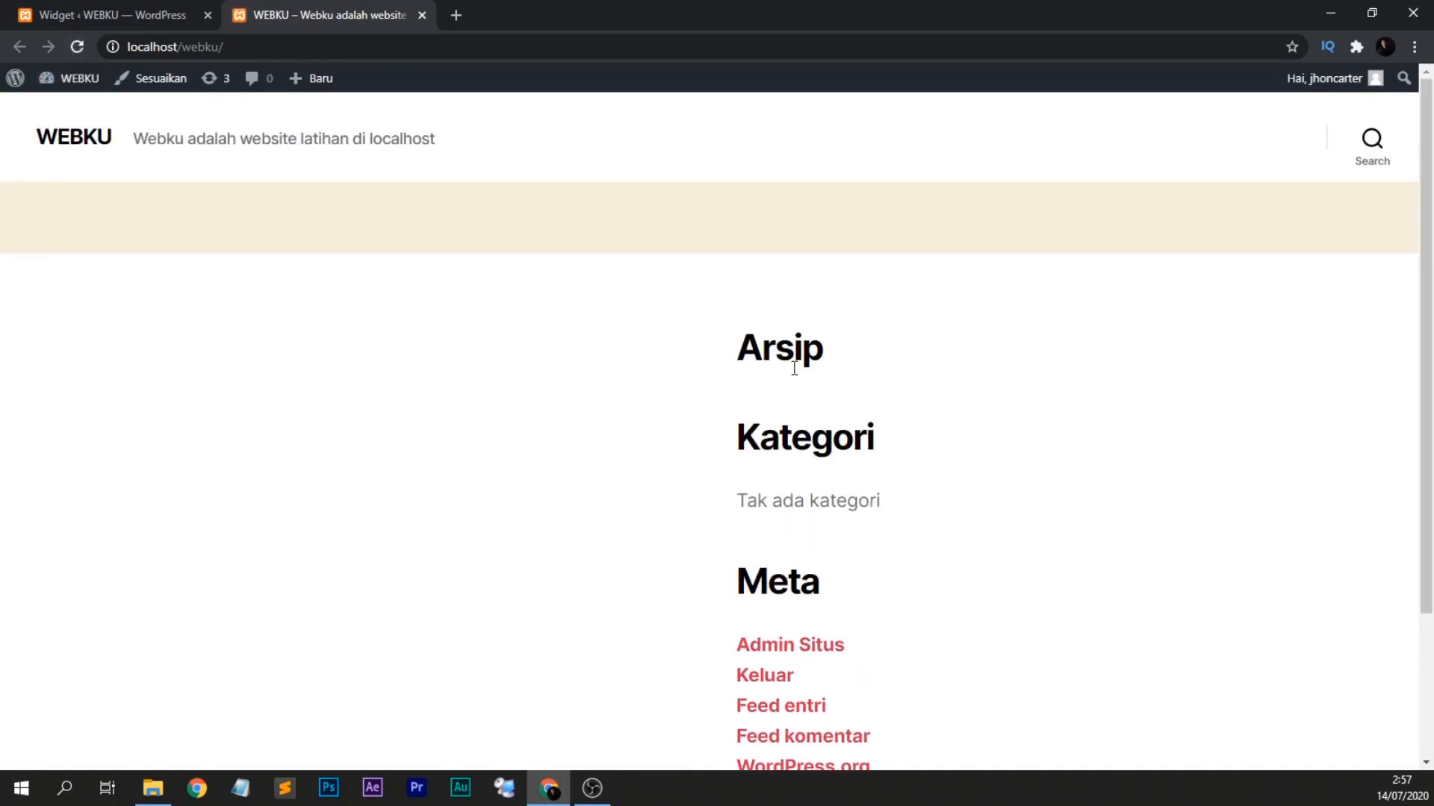
pyautogui.scroll(-3, 784, 463)
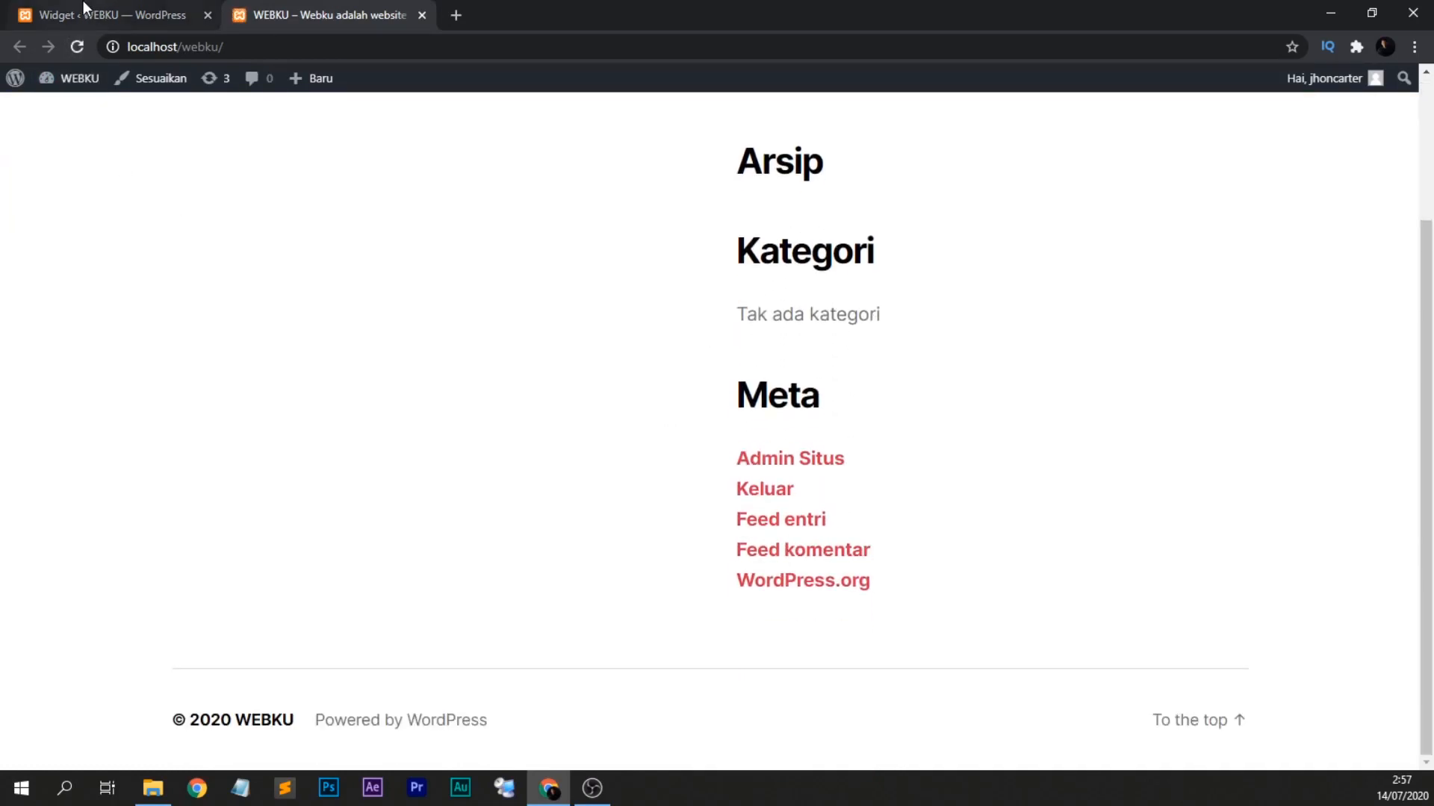
# Expand the Footer #2 area on the widget management page and delete its Arsip widget.
pyautogui.click(110, 2)
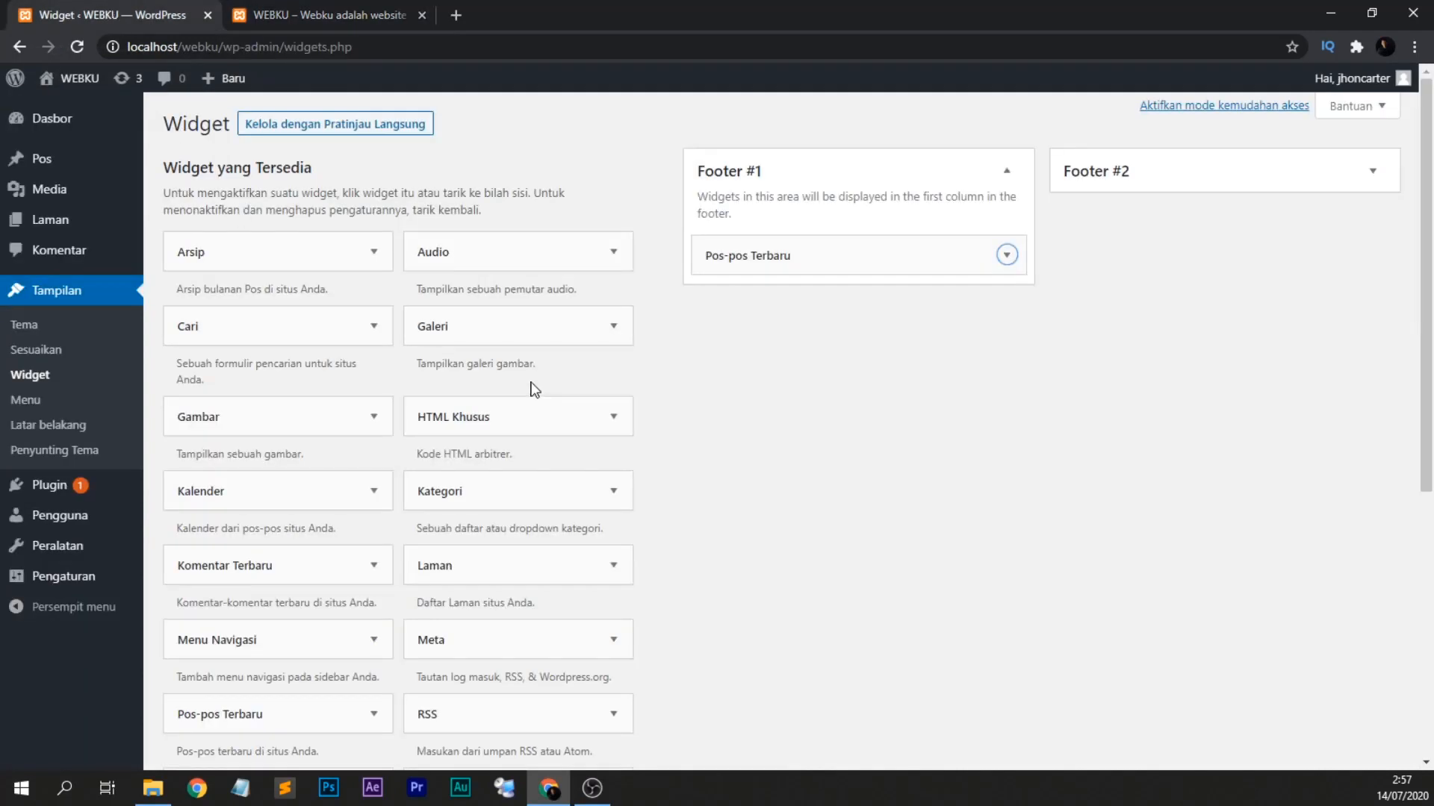
pyautogui.click(1371, 169)
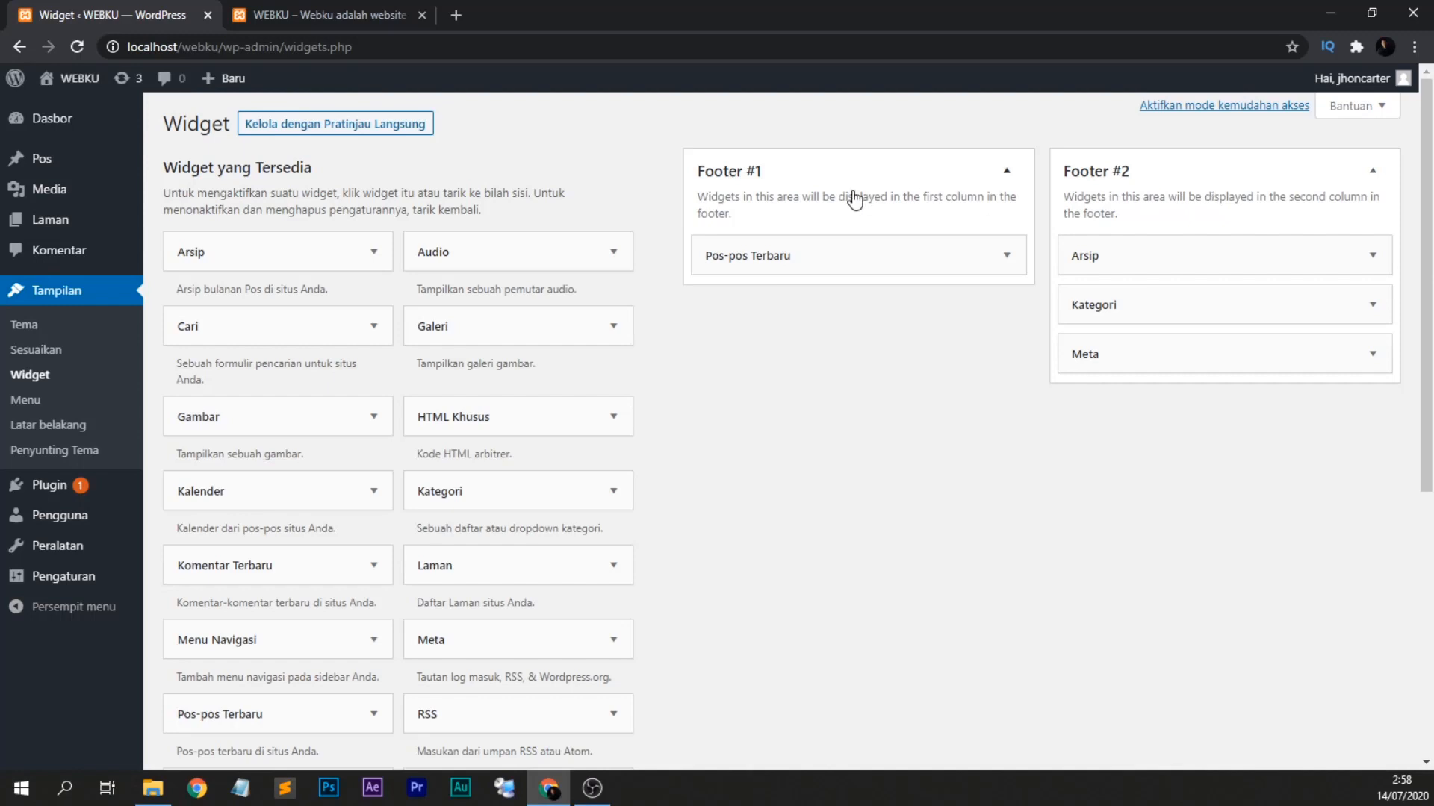
pyautogui.click(1373, 255)
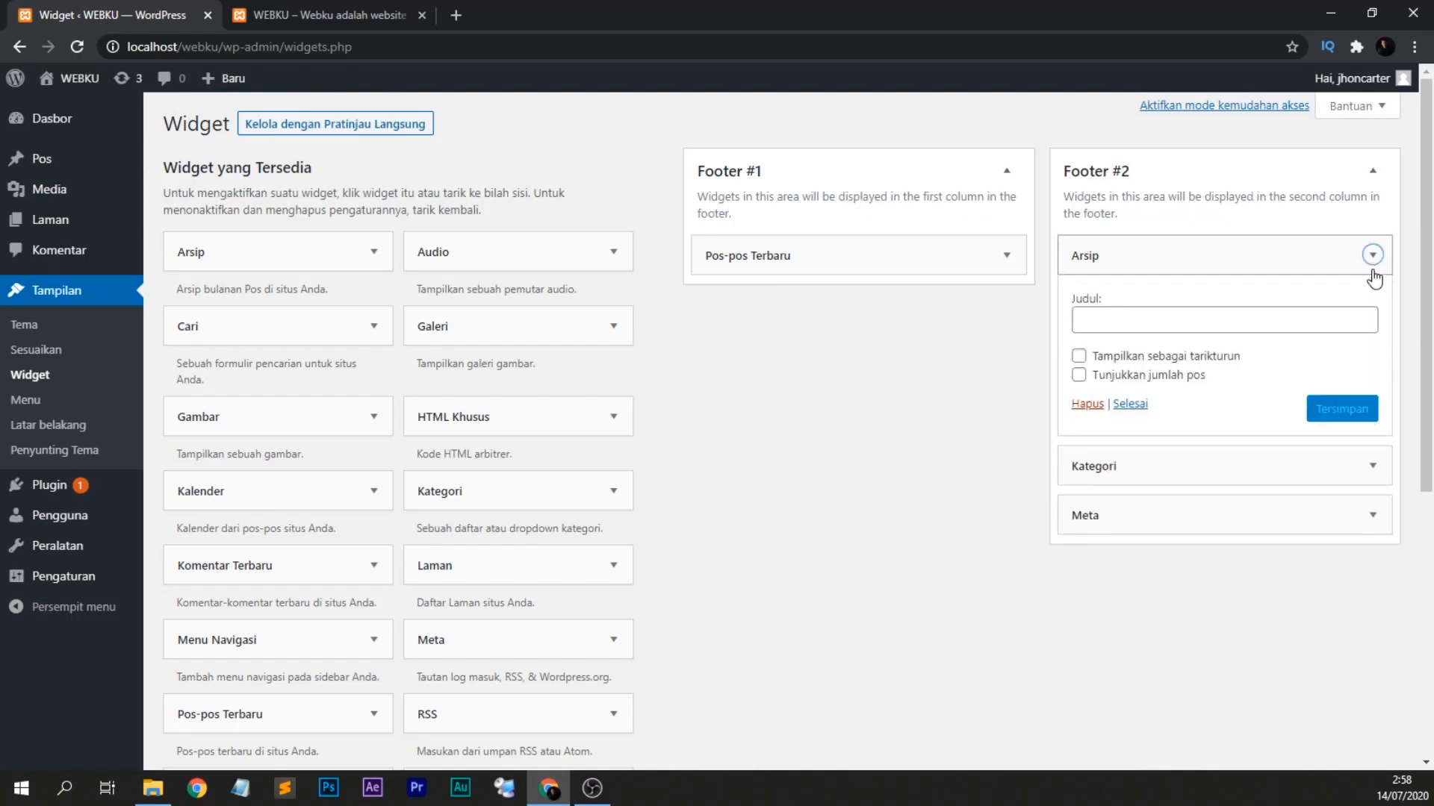
pyautogui.click(1087, 404)
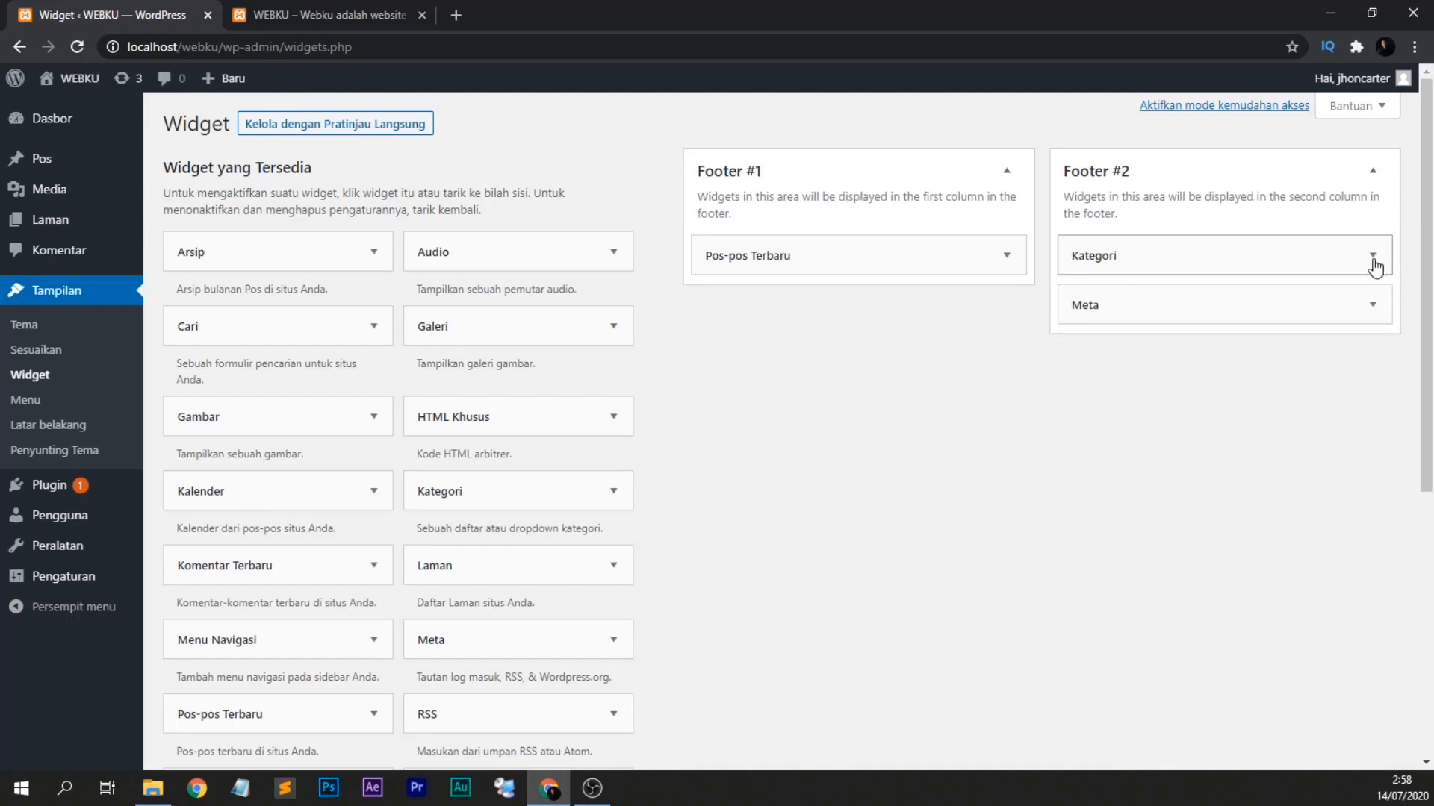
# Delete the Kategori and Meta widgets from Footer #2.
pyautogui.moveTo(1376, 267)
pyautogui.mouseDown()
pyautogui.moveTo(938, 249)
pyautogui.moveTo(1277, 242)
pyautogui.moveTo(1370, 256)
pyautogui.mouseUp()
pyautogui.click(1371, 256)
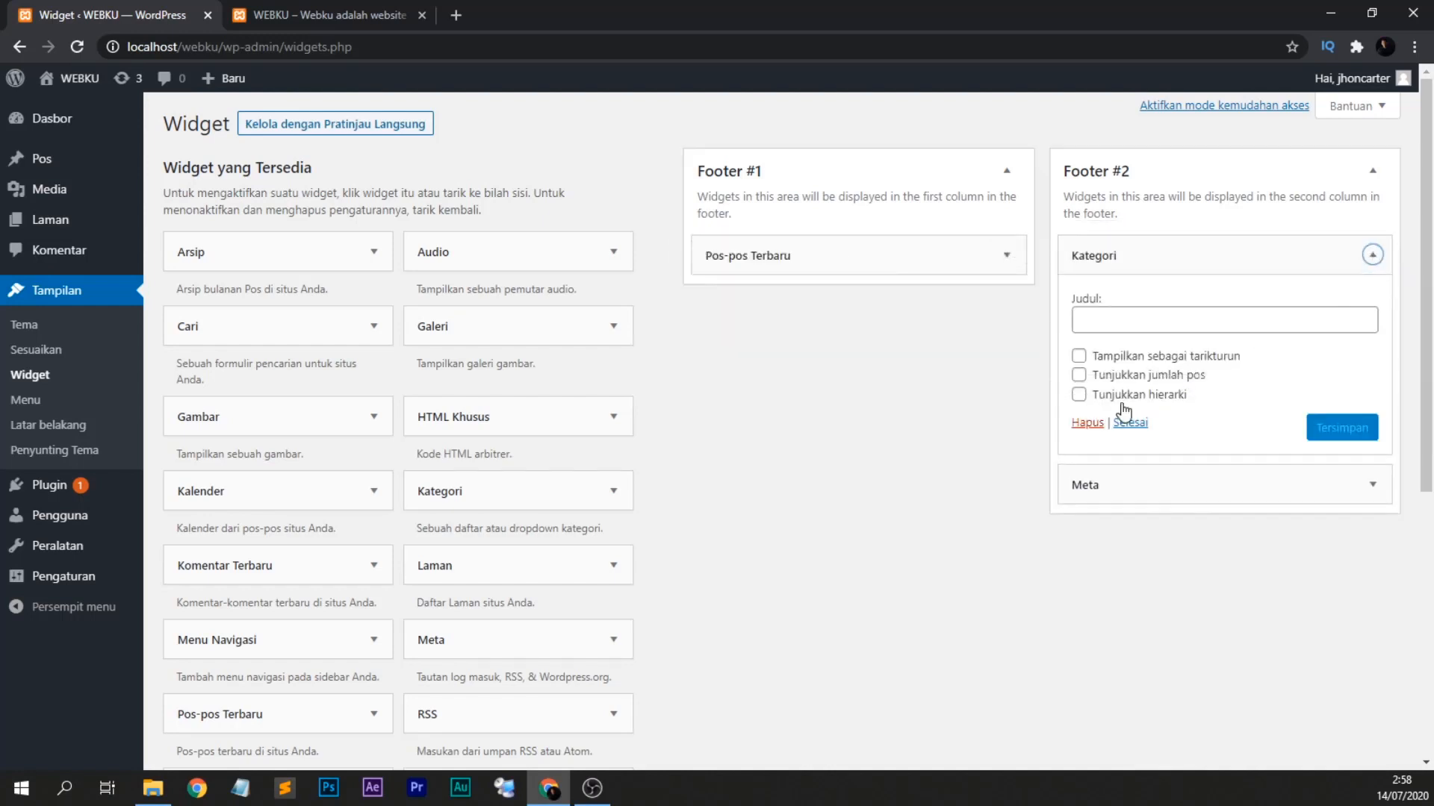
pyautogui.click(1087, 423)
pyautogui.click(1363, 260)
pyautogui.click(1087, 354)
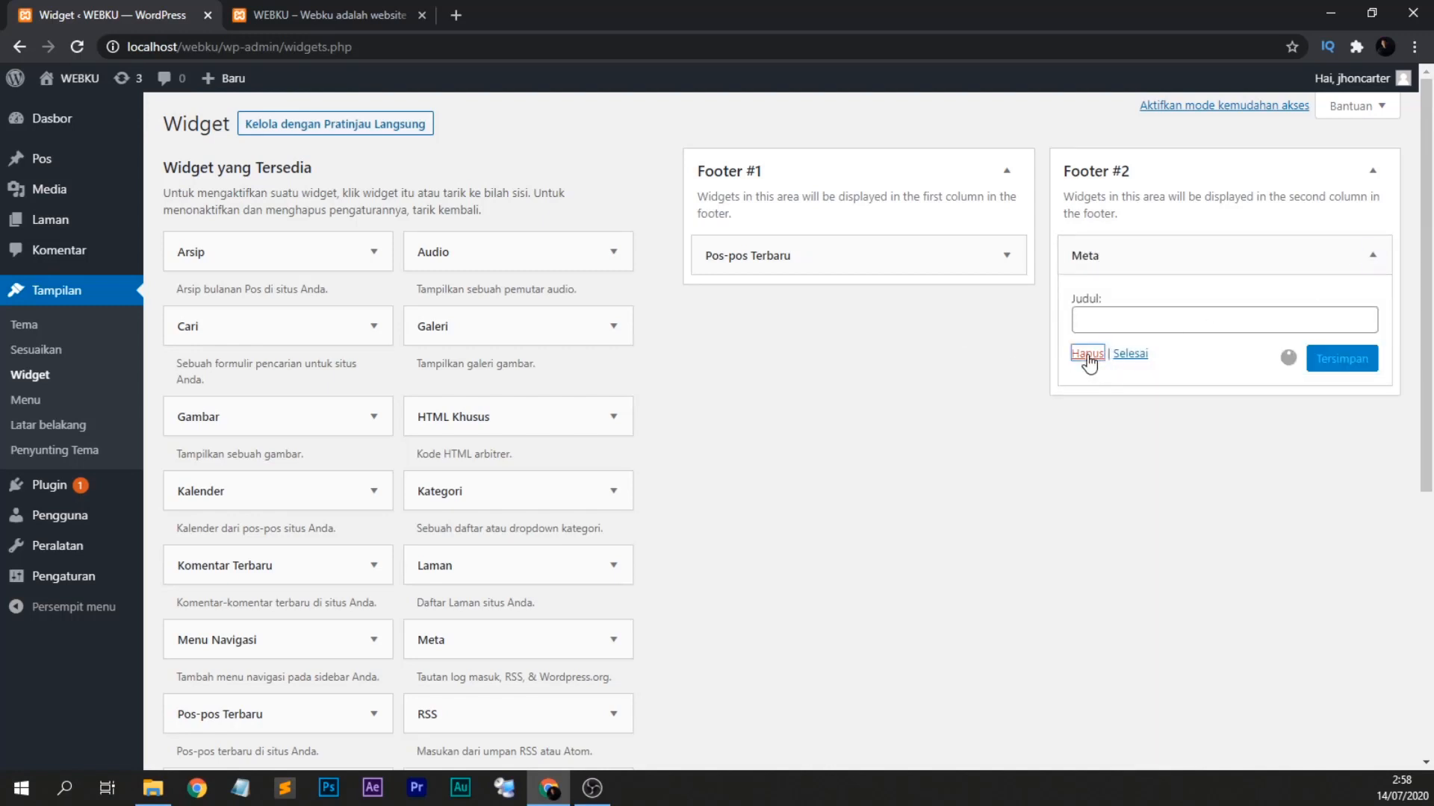
# Reload the WEBKU front page and compare its footer with the widget areas in the admin.
pyautogui.click(288, 11)
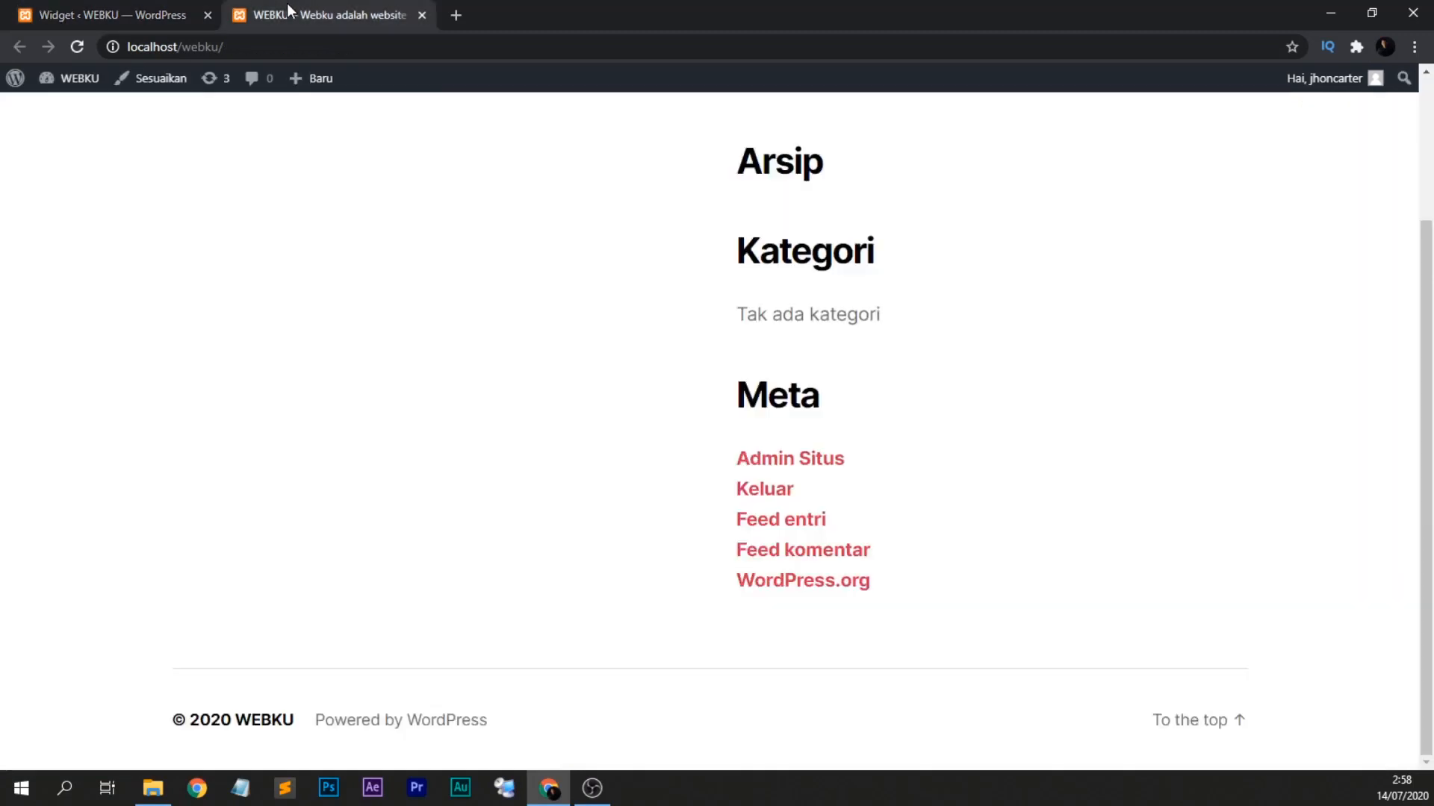
pyautogui.click(78, 47)
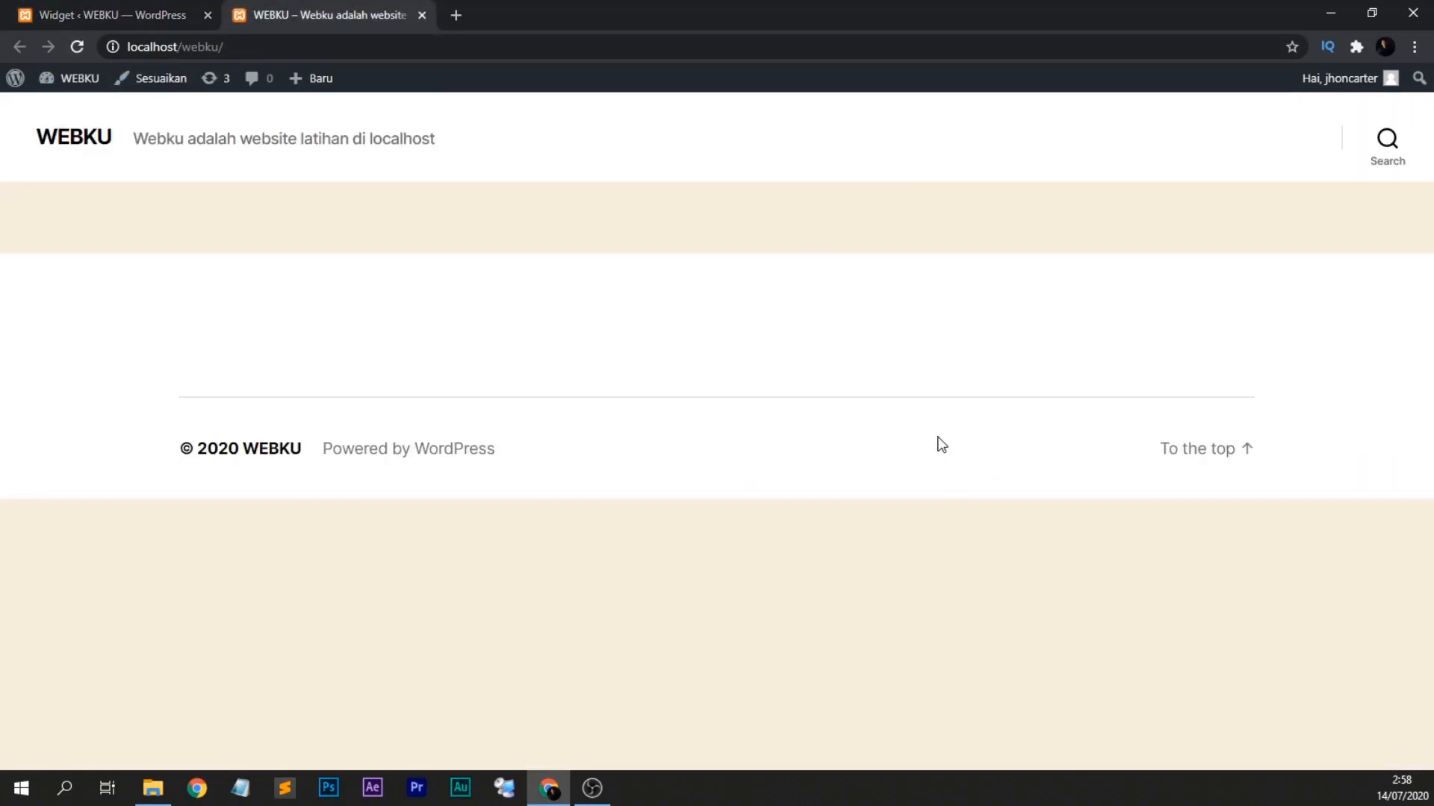
pyautogui.click(106, 10)
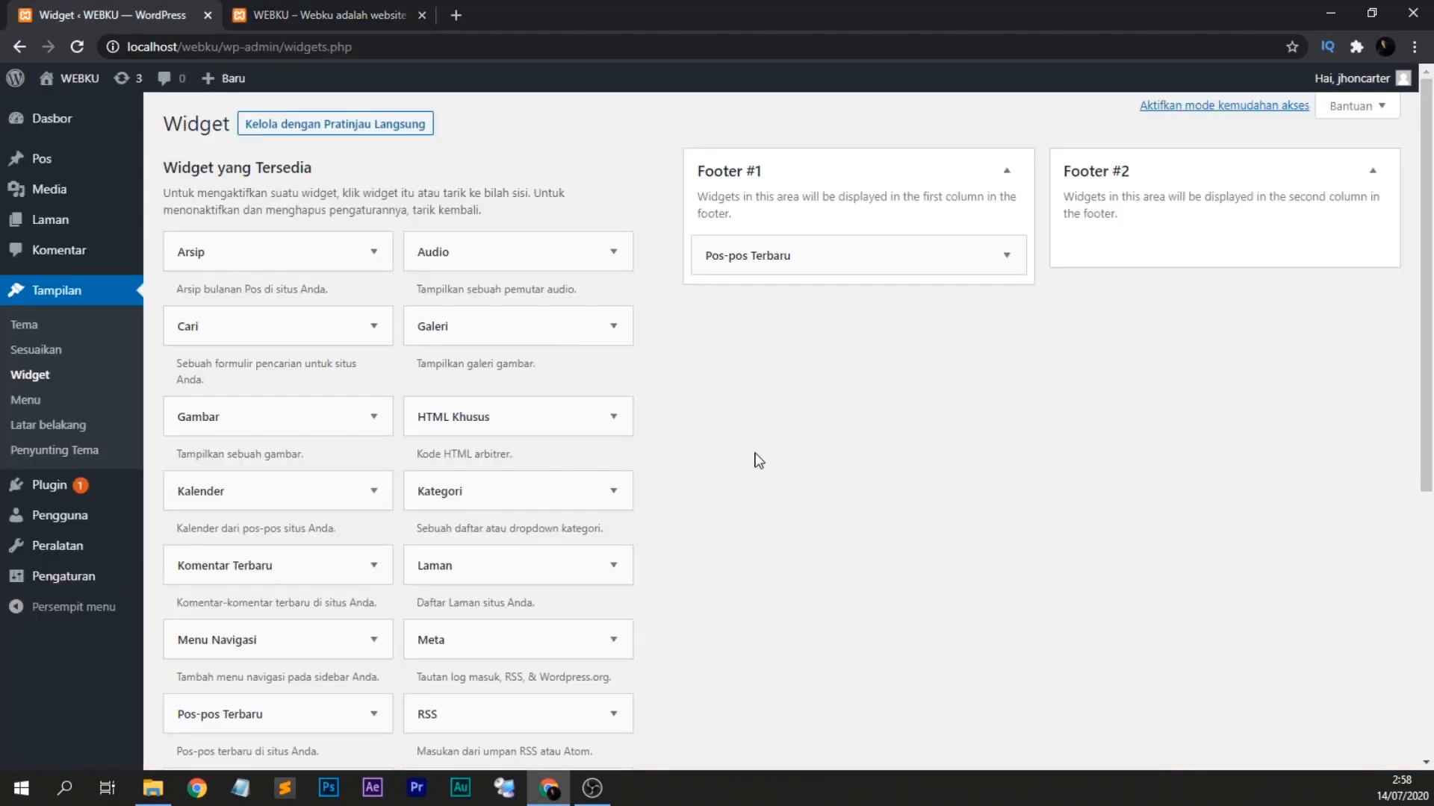
pyautogui.click(343, 10)
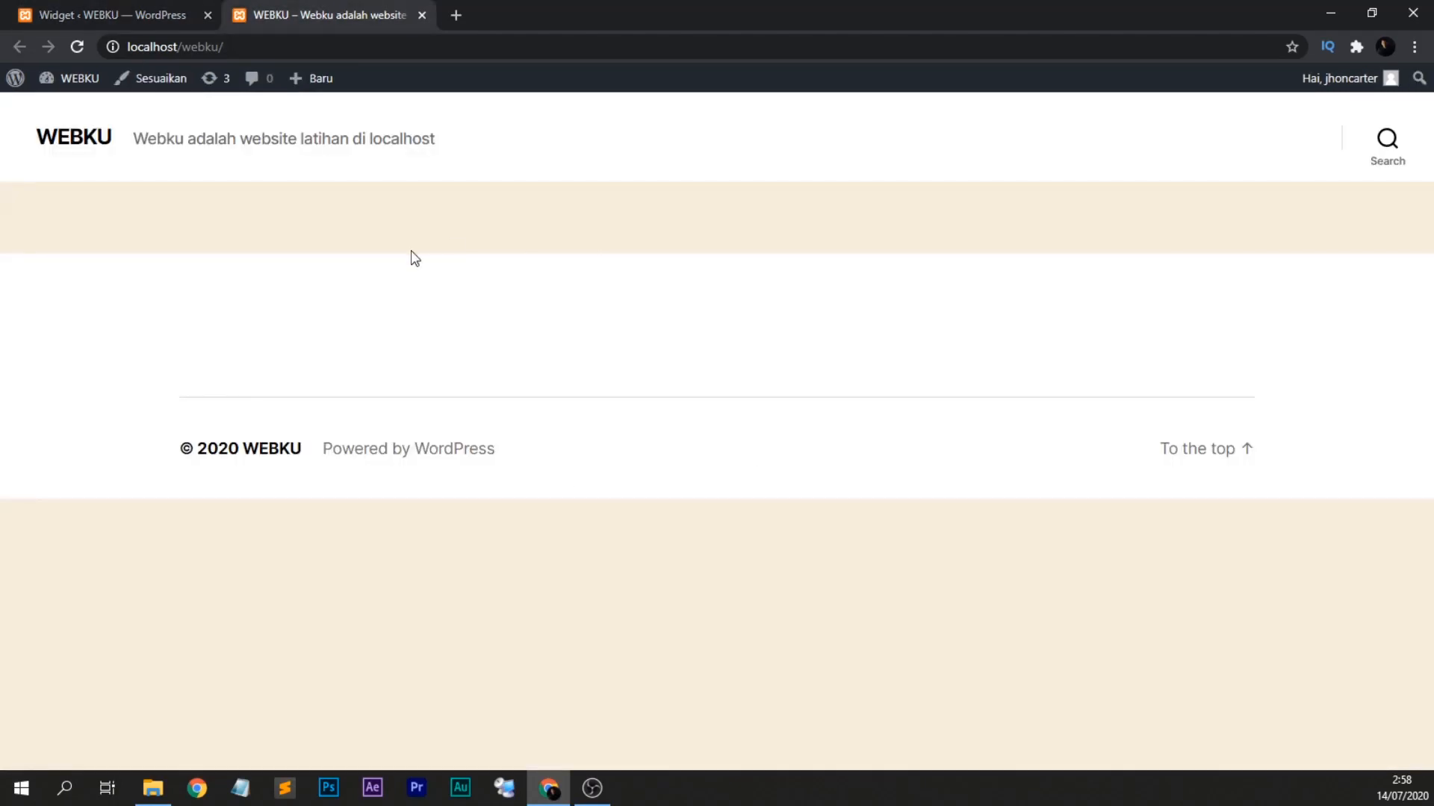
# Go to the site's theme management and delete the Twenty Nineteen theme, accepting the deletion.
pyautogui.click(94, 6)
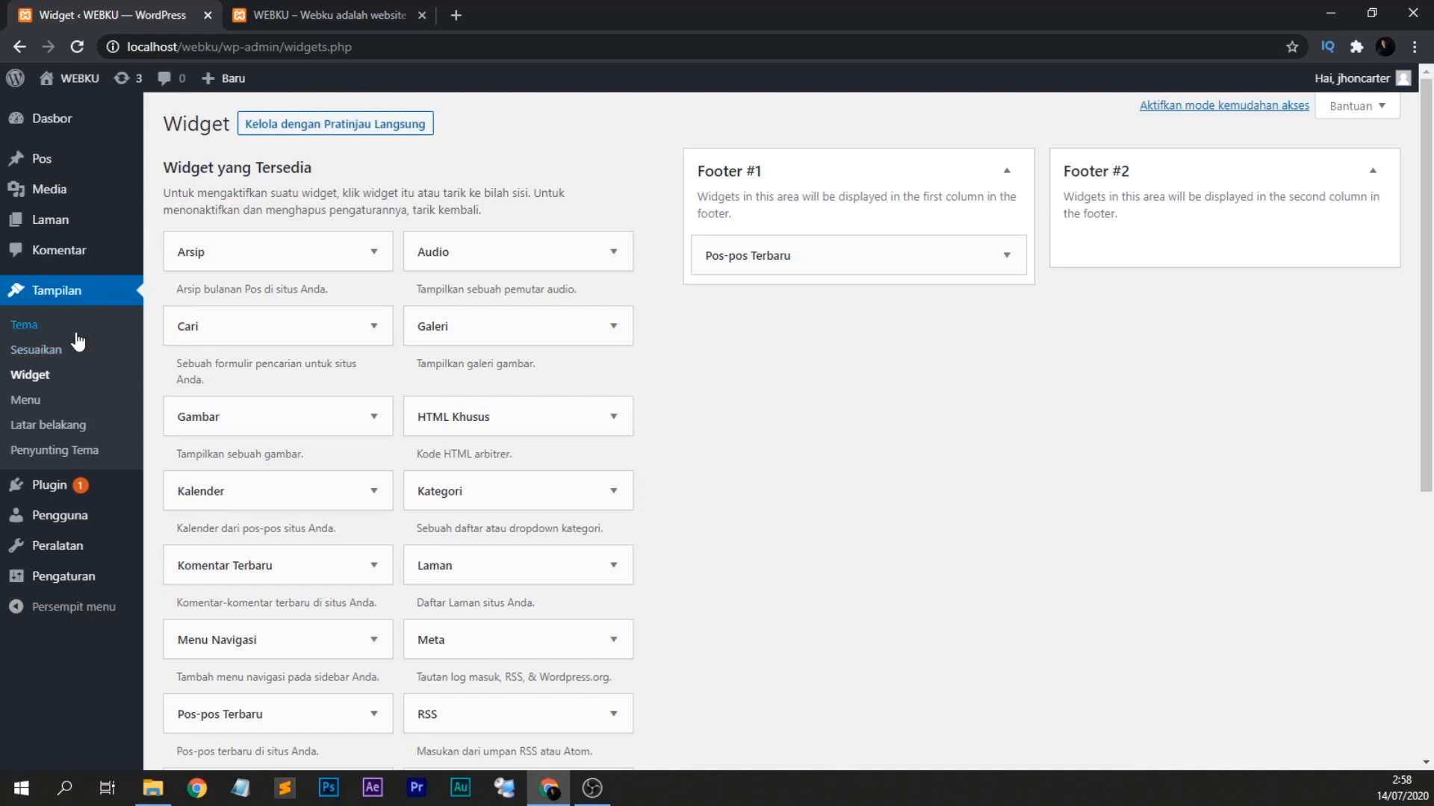
pyautogui.click(33, 333)
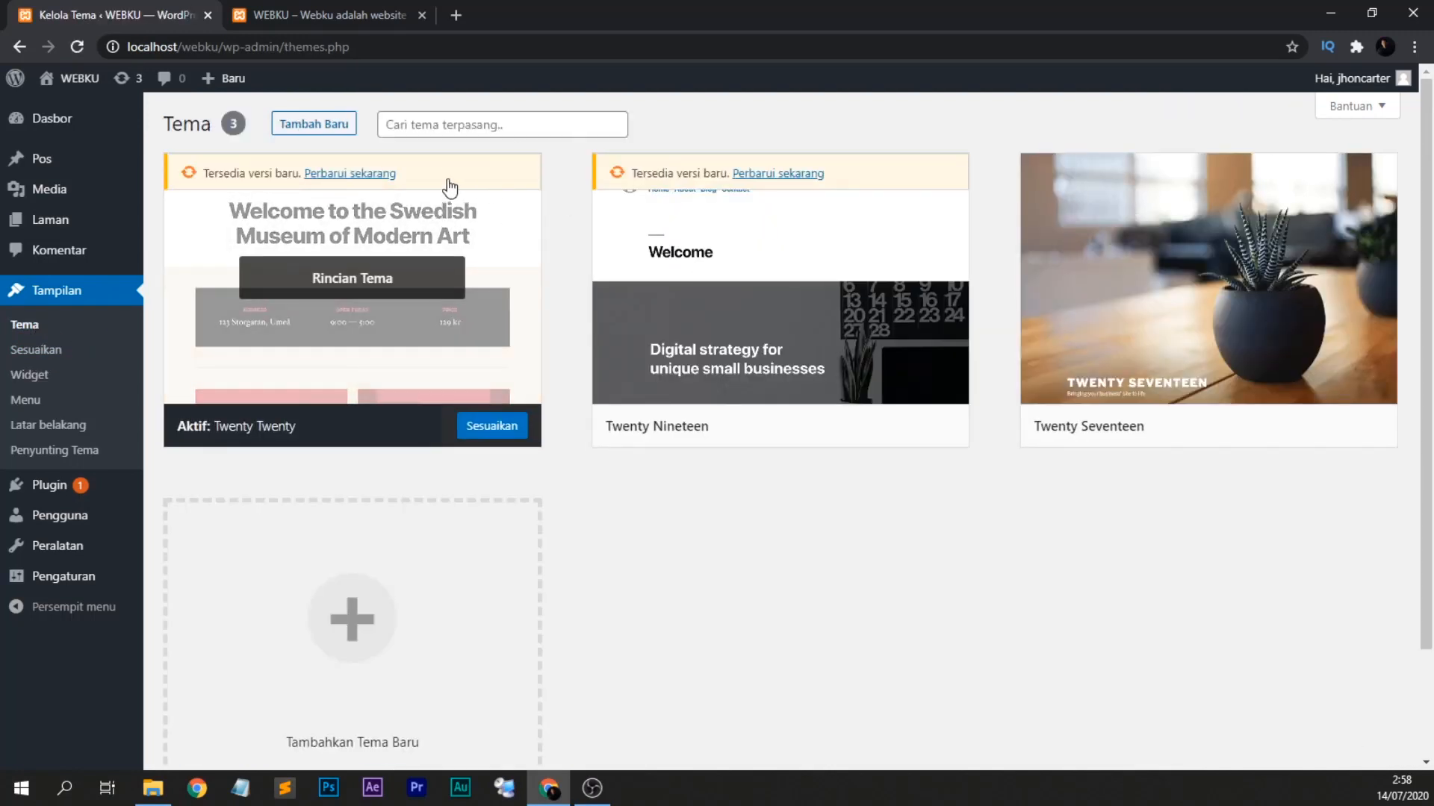
pyautogui.moveTo(720, 339)
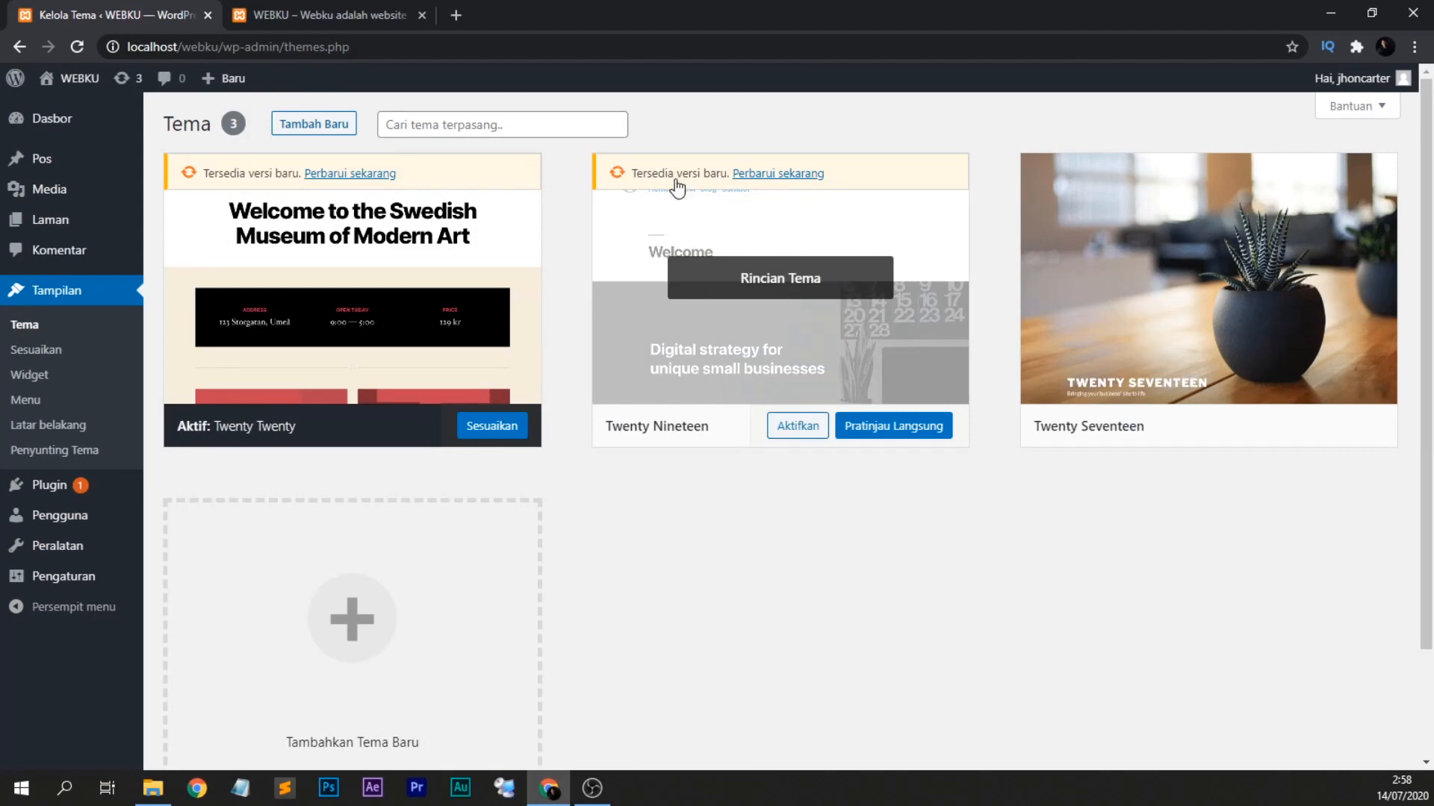
pyautogui.click(844, 303)
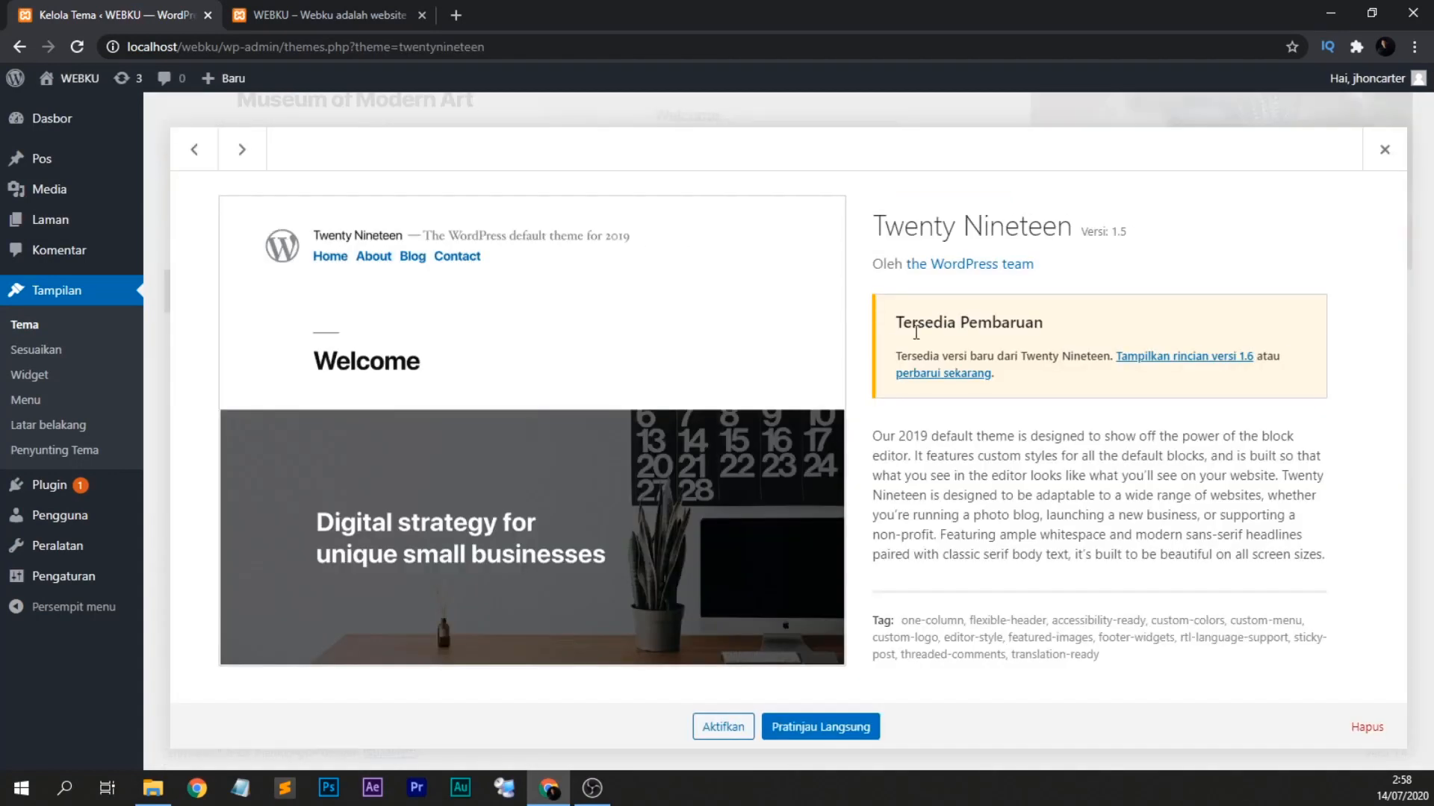
pyautogui.click(1367, 727)
pyautogui.click(799, 198)
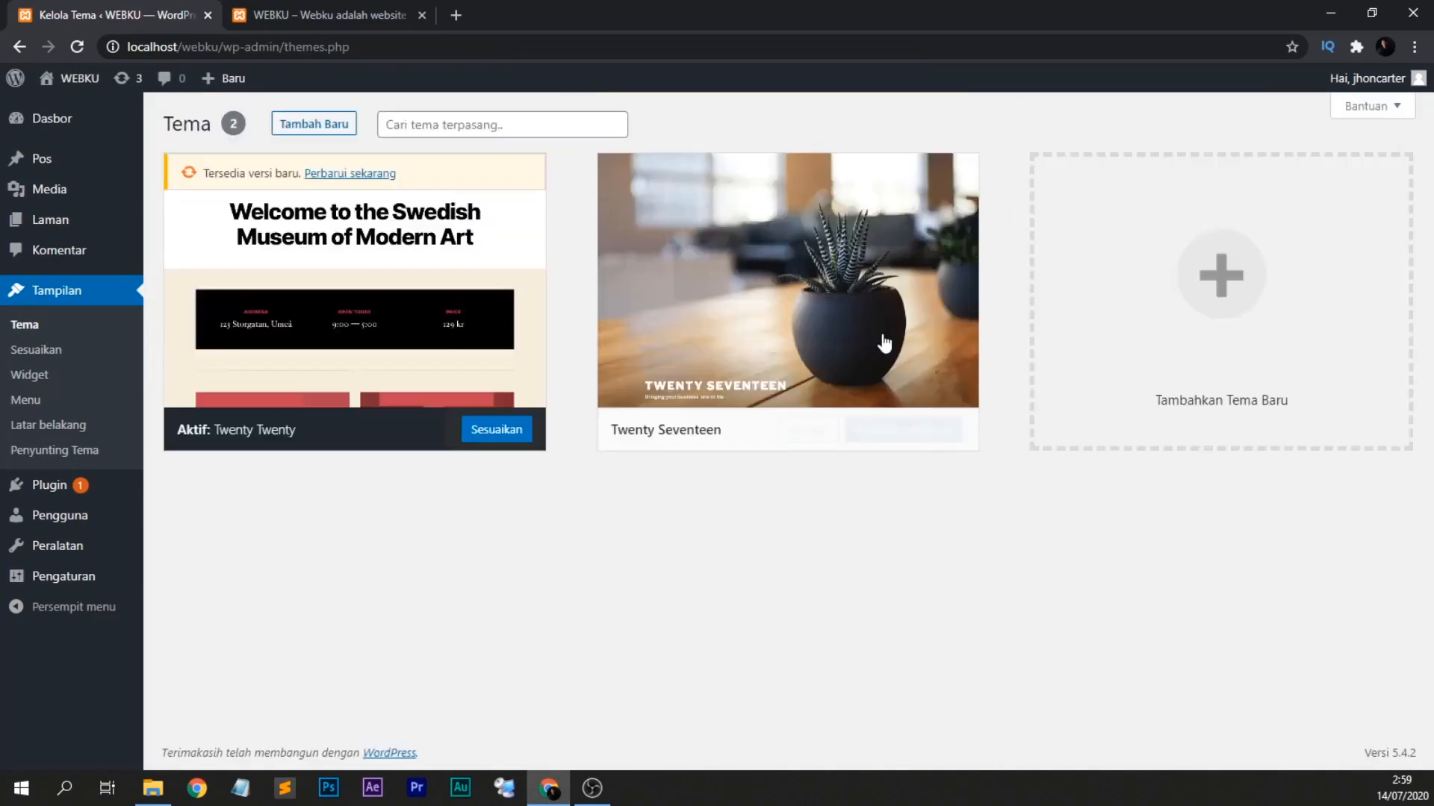
# Delete the Twenty Seventeen theme and update the active Twenty Twenty theme to version 1.4.
pyautogui.click(816, 272)
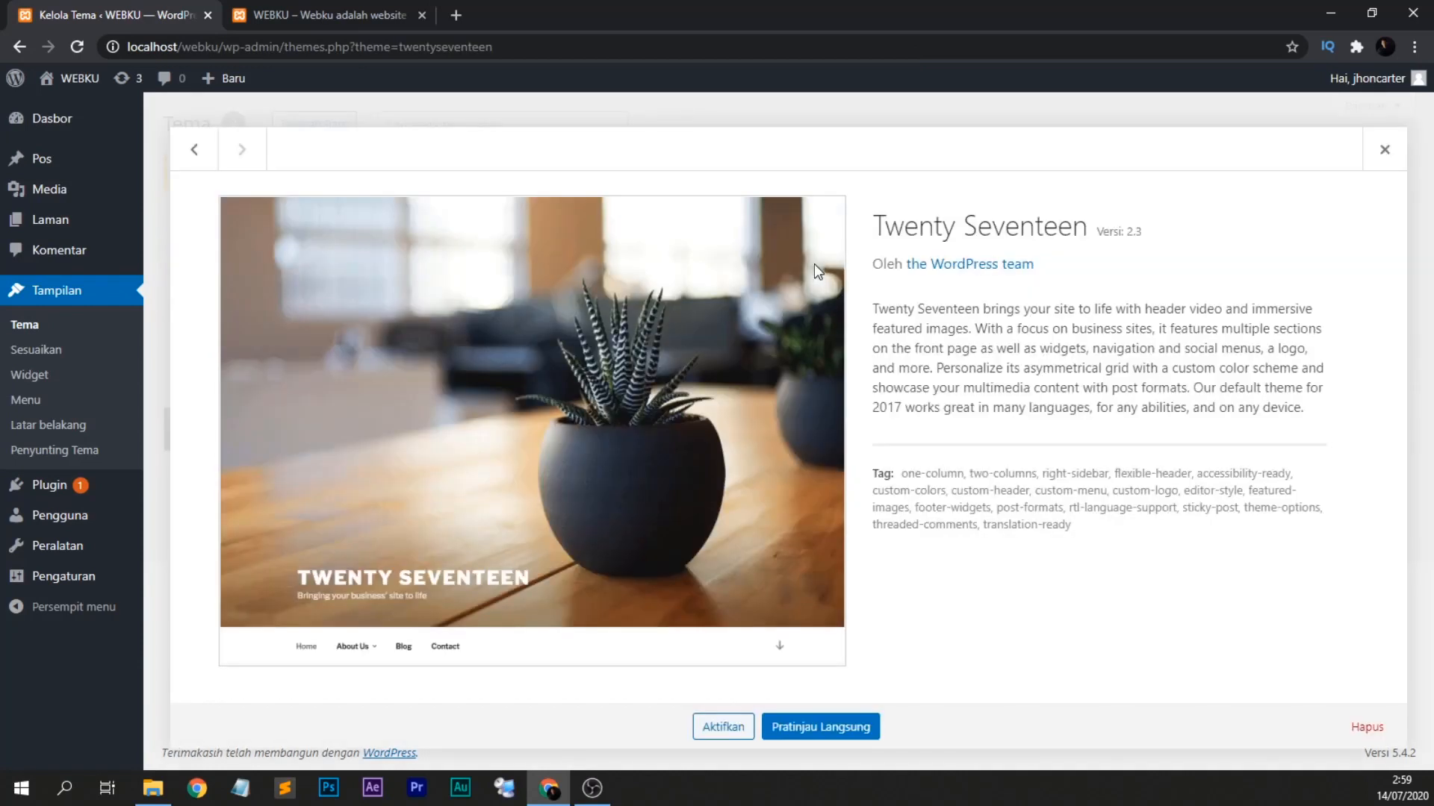
pyautogui.click(1356, 713)
pyautogui.click(798, 200)
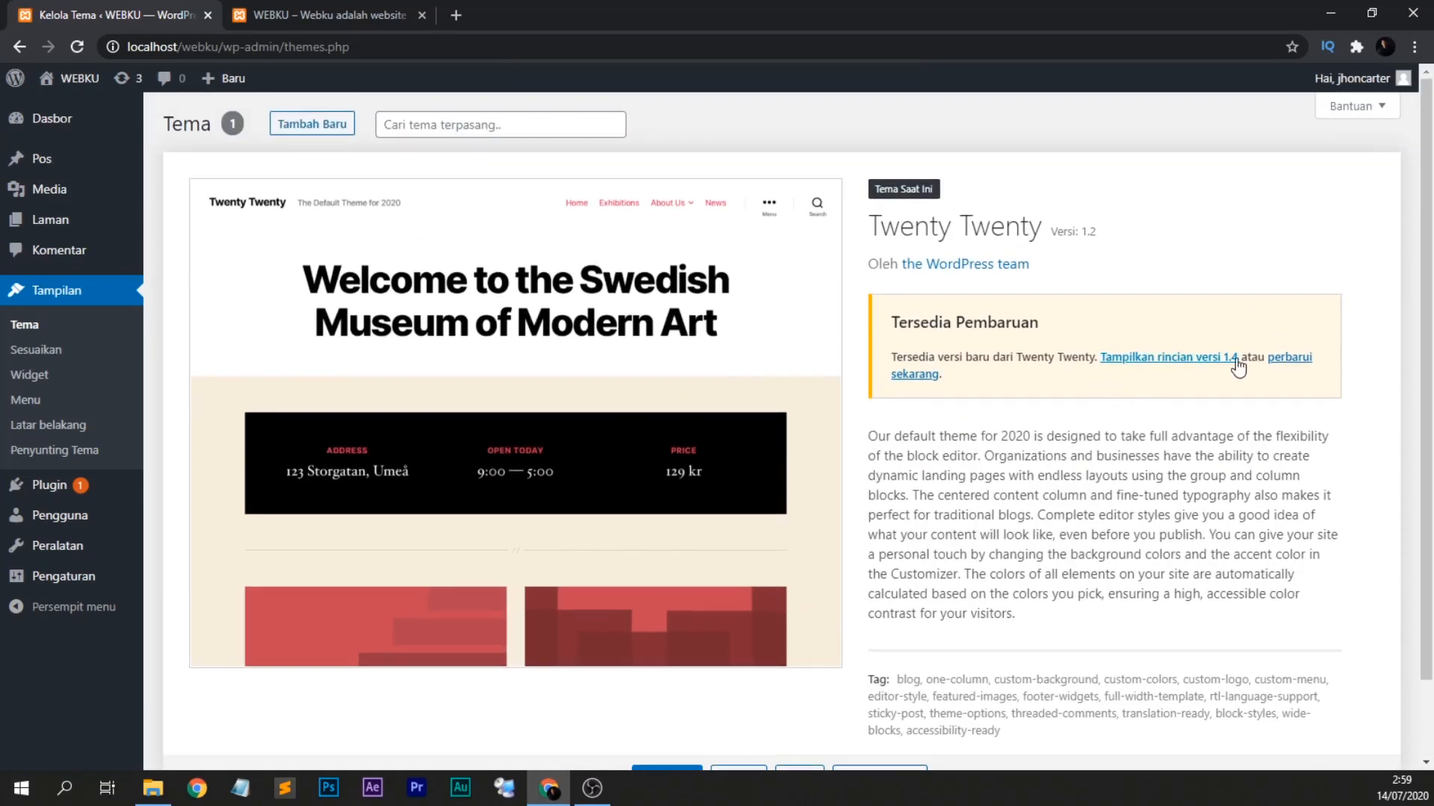
pyautogui.click(1293, 360)
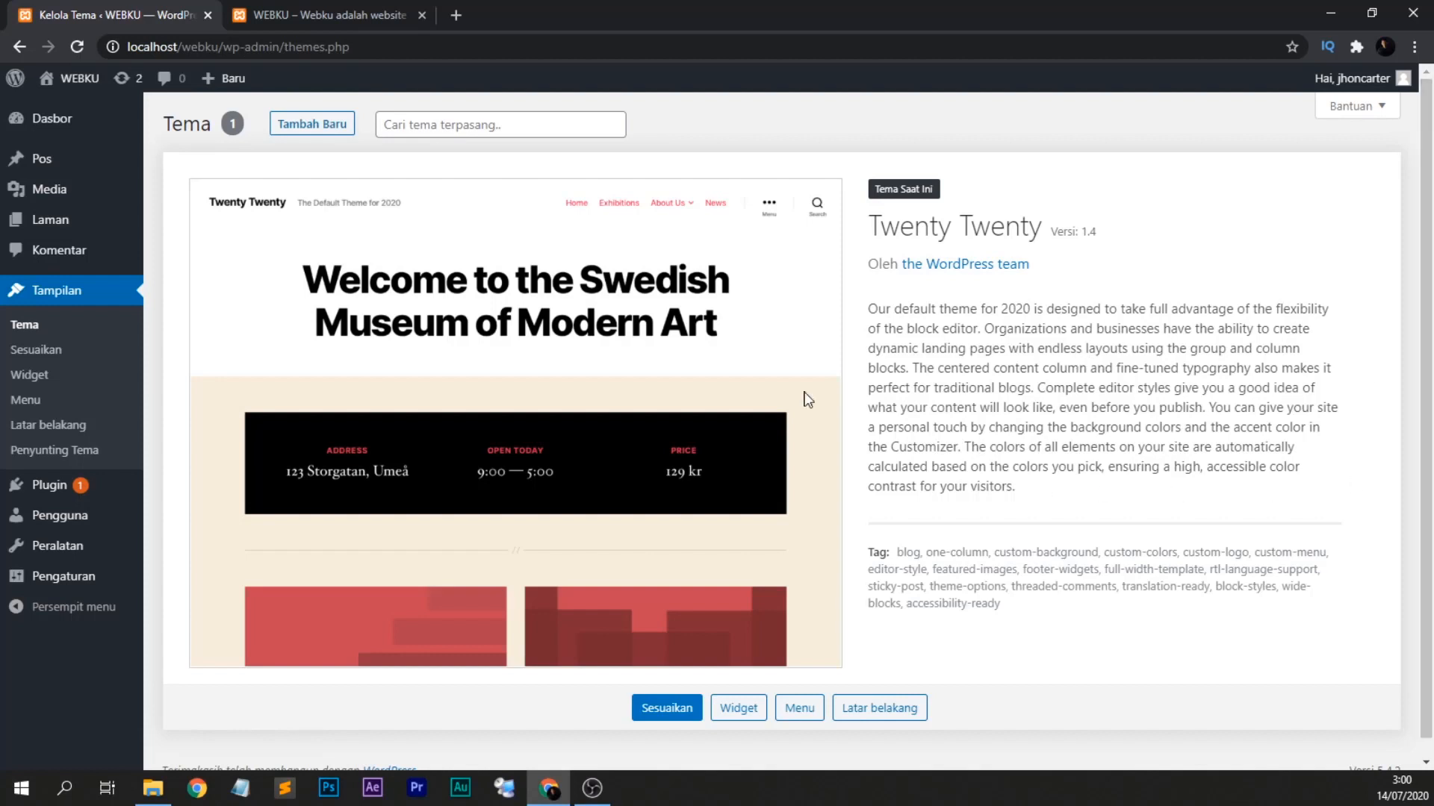
# Start adding a new theme and look through the featured (Andalan) themes.
pyautogui.click(335, 138)
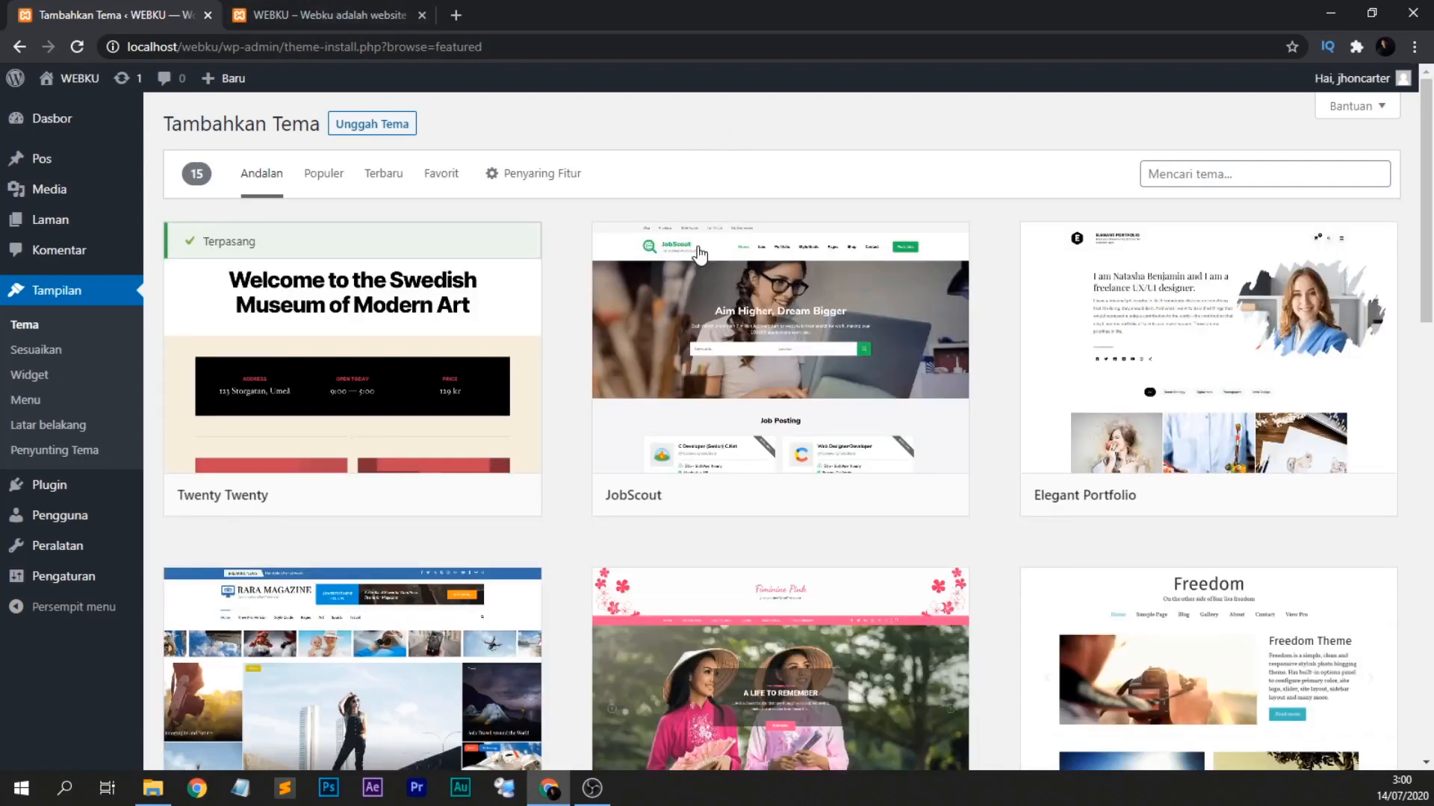
pyautogui.moveTo(732, 259)
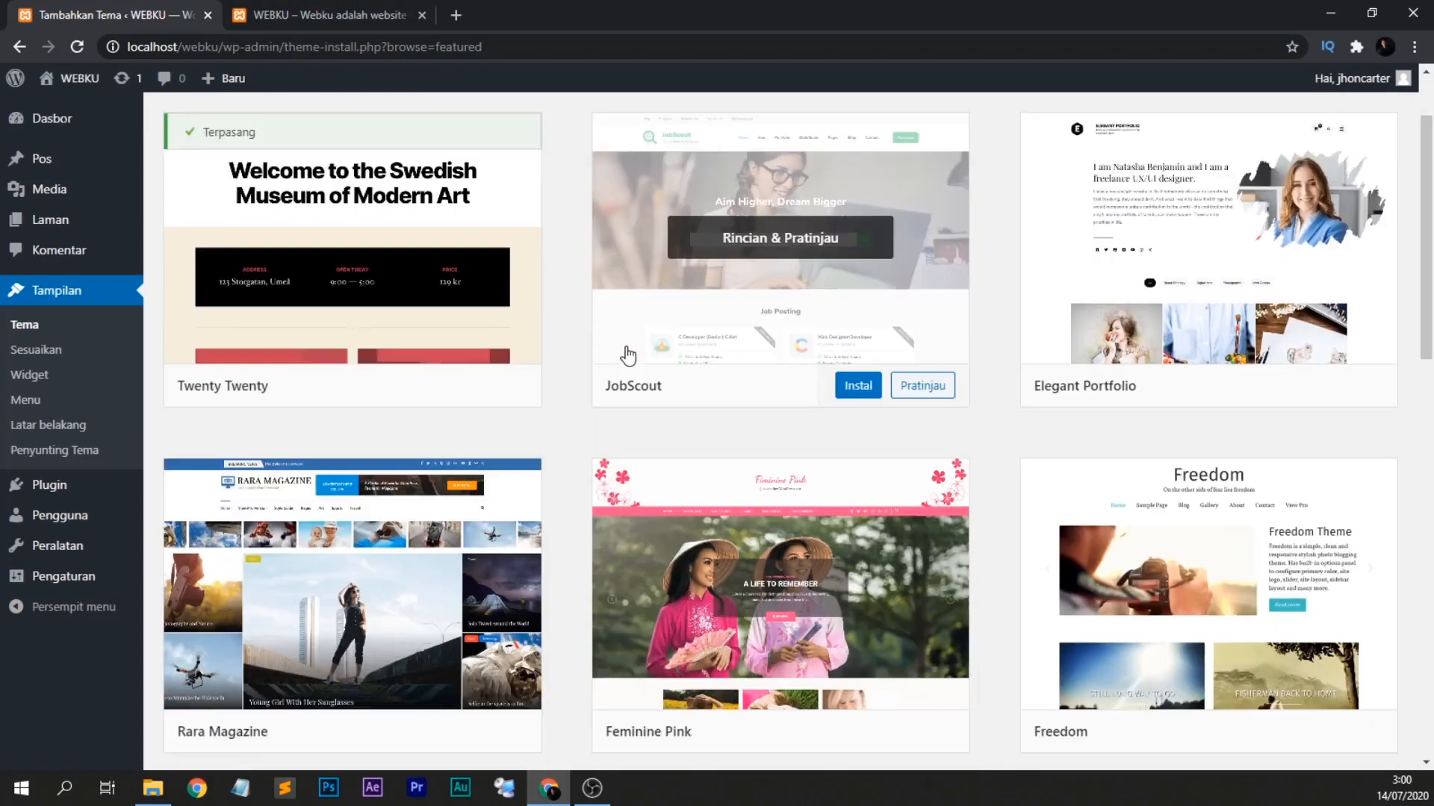
pyautogui.scroll(-3, 579, 352)
pyautogui.scroll(-3, 416, 336)
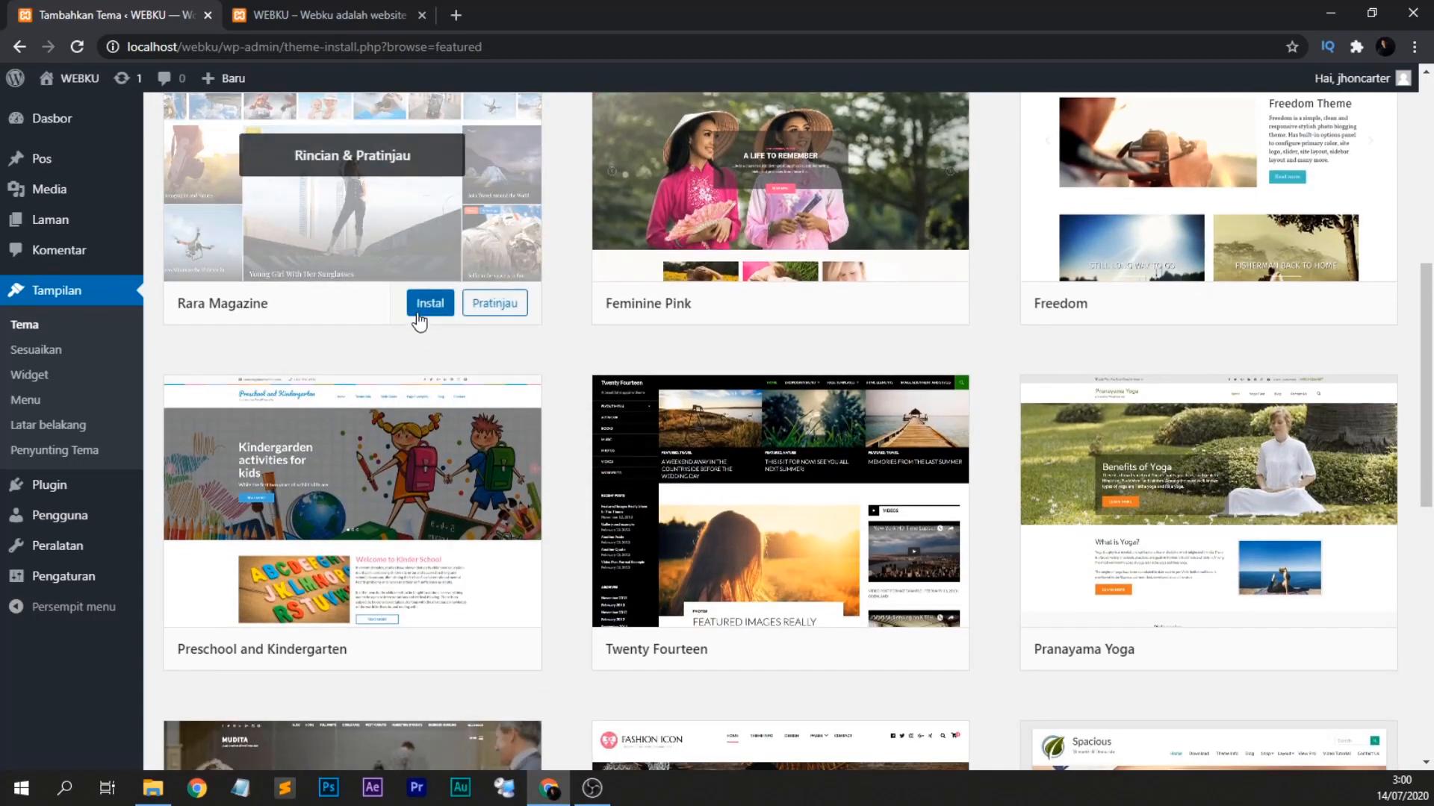
pyautogui.scroll(-3, 417, 329)
pyautogui.scroll(-9, 602, 314)
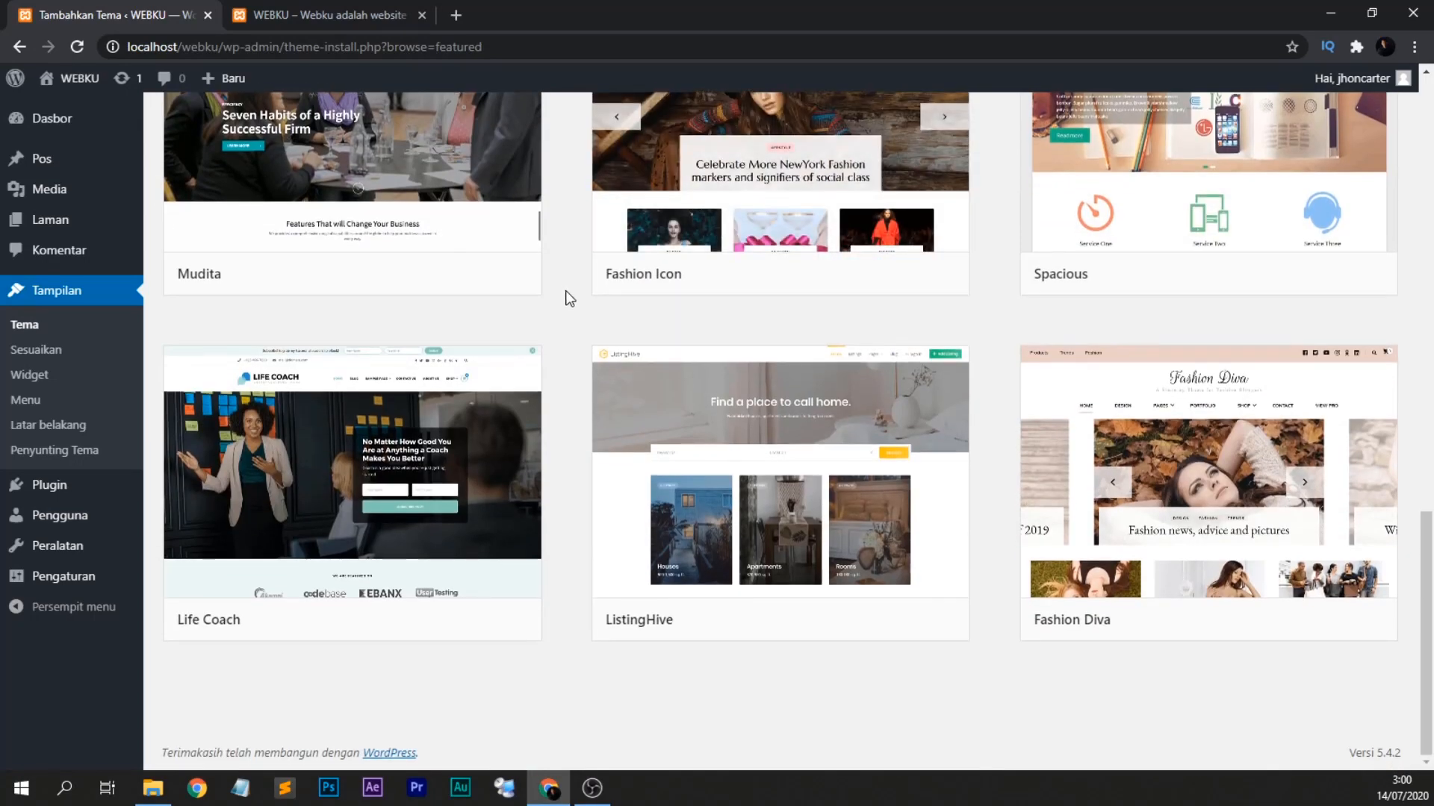
pyautogui.scroll(20, 784, 342)
# Show the popular (Populer) themes and browse through the available designs.
pyautogui.click(323, 174)
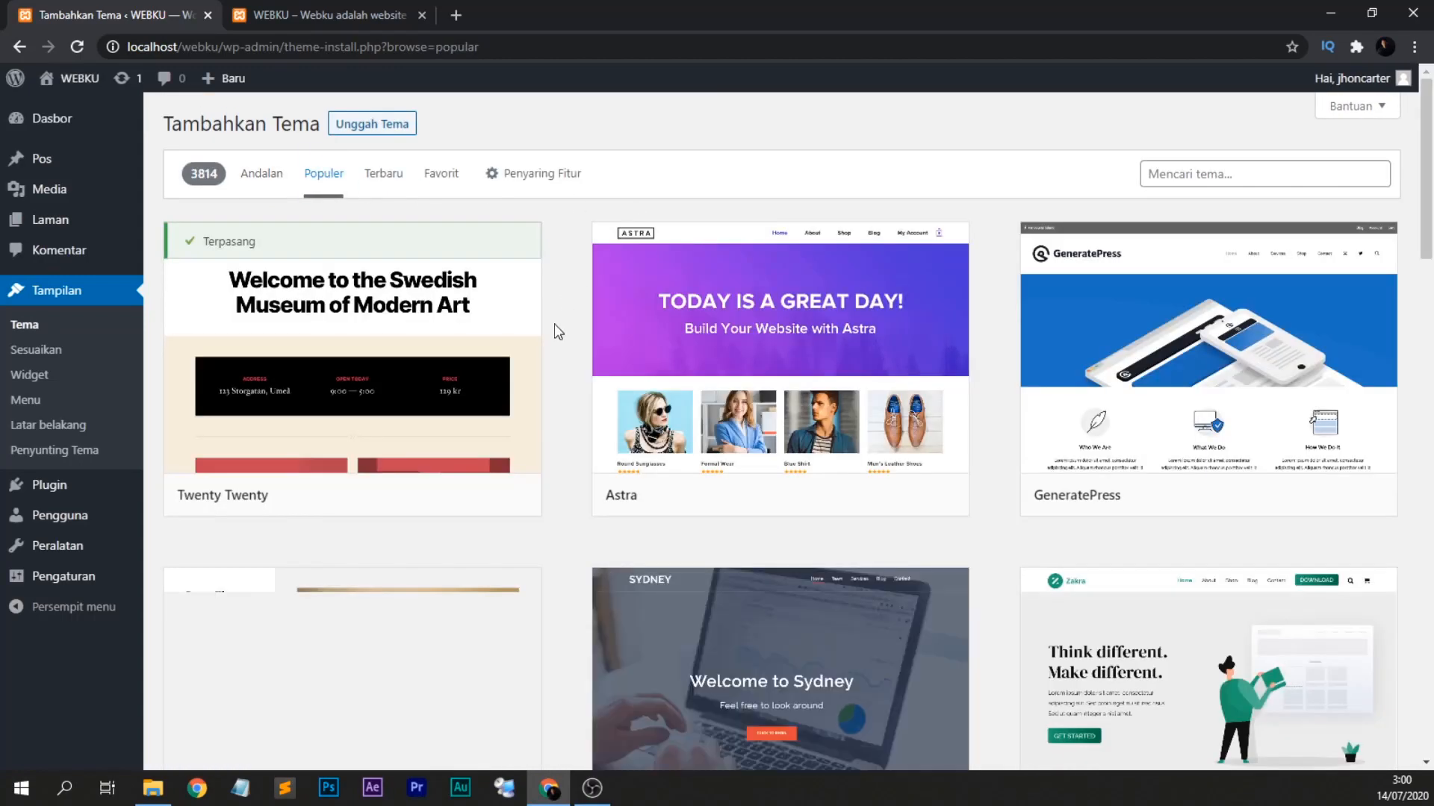
pyautogui.scroll(-5, 553, 330)
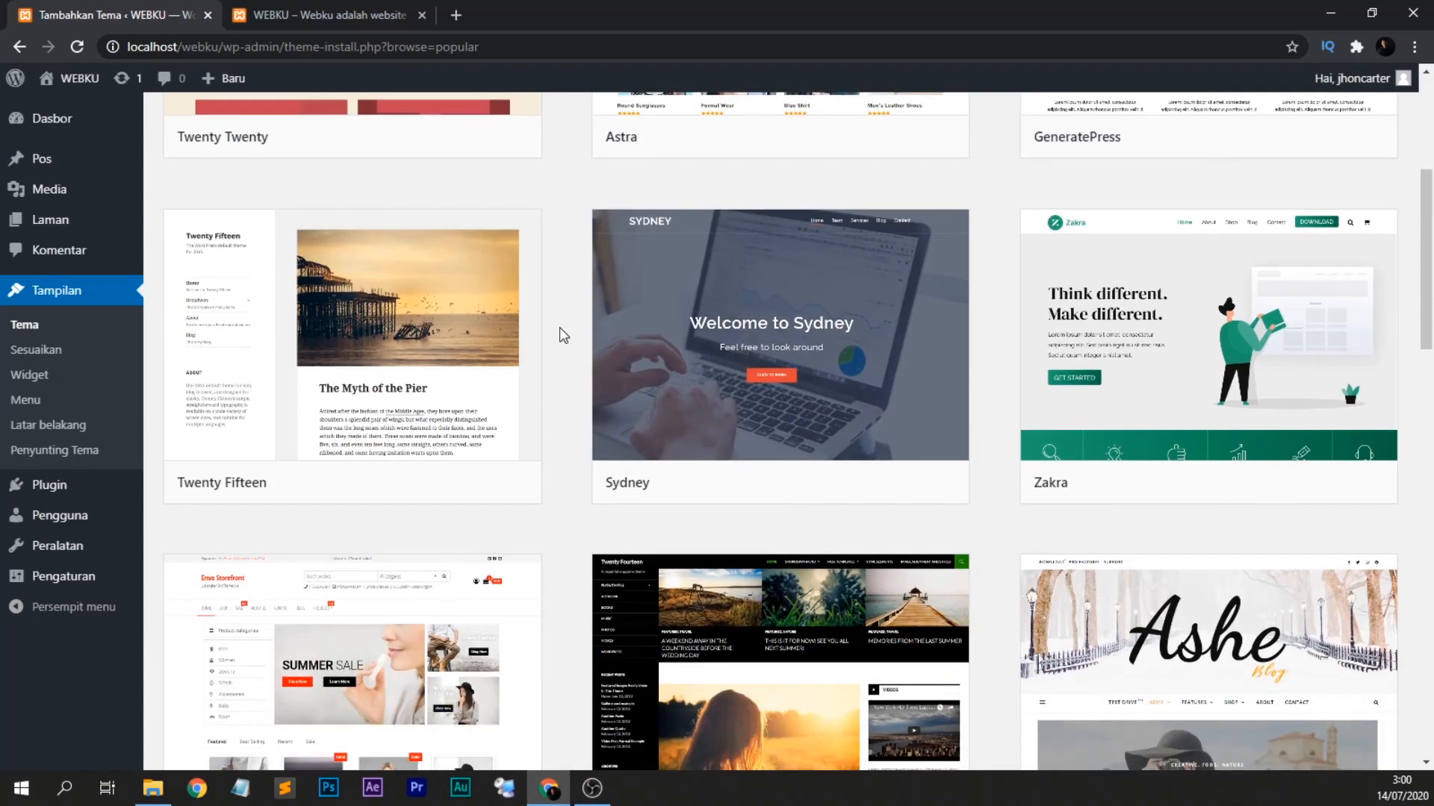
pyautogui.scroll(-4, 559, 329)
pyautogui.scroll(-4, 558, 329)
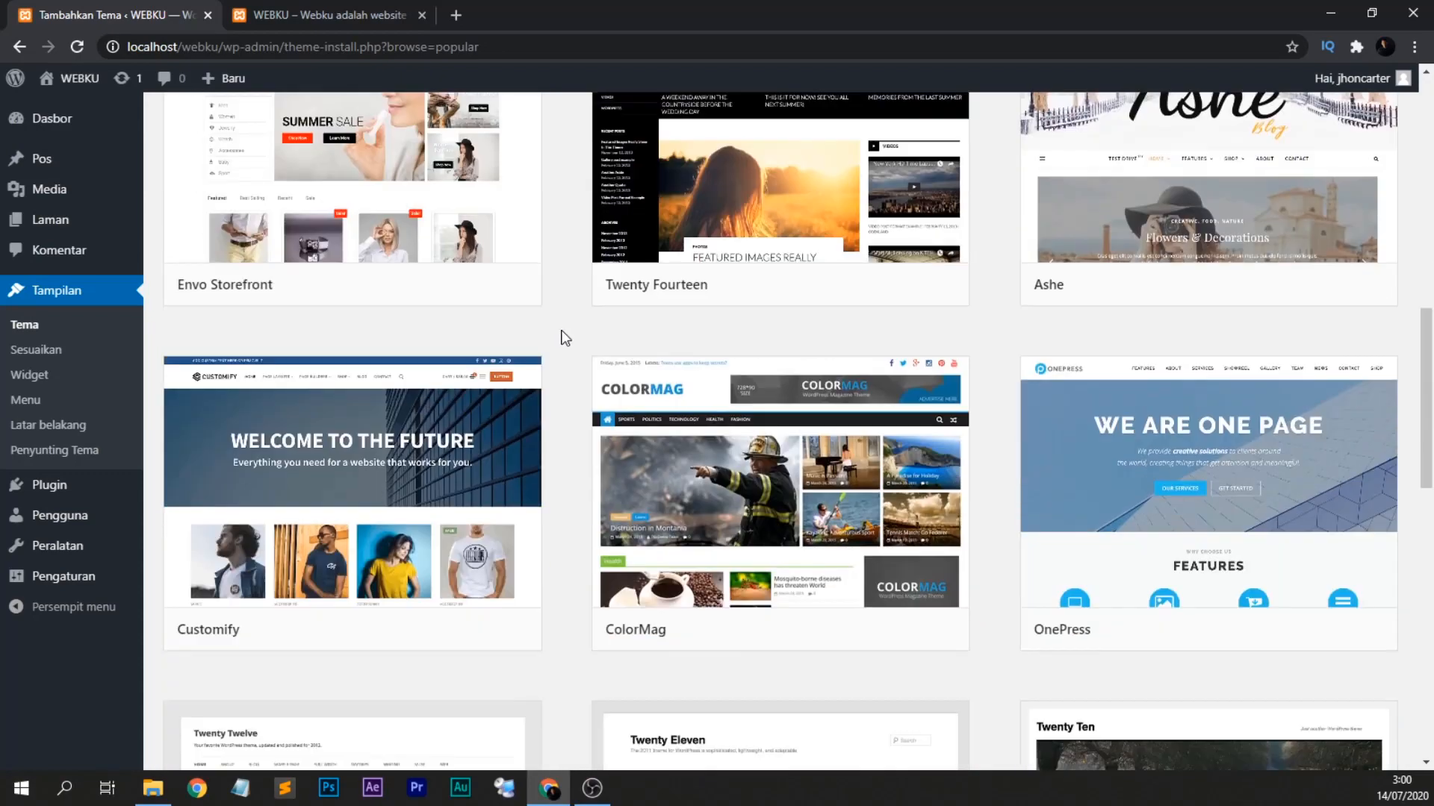
pyautogui.scroll(-1, 565, 338)
pyautogui.scroll(-11, 565, 338)
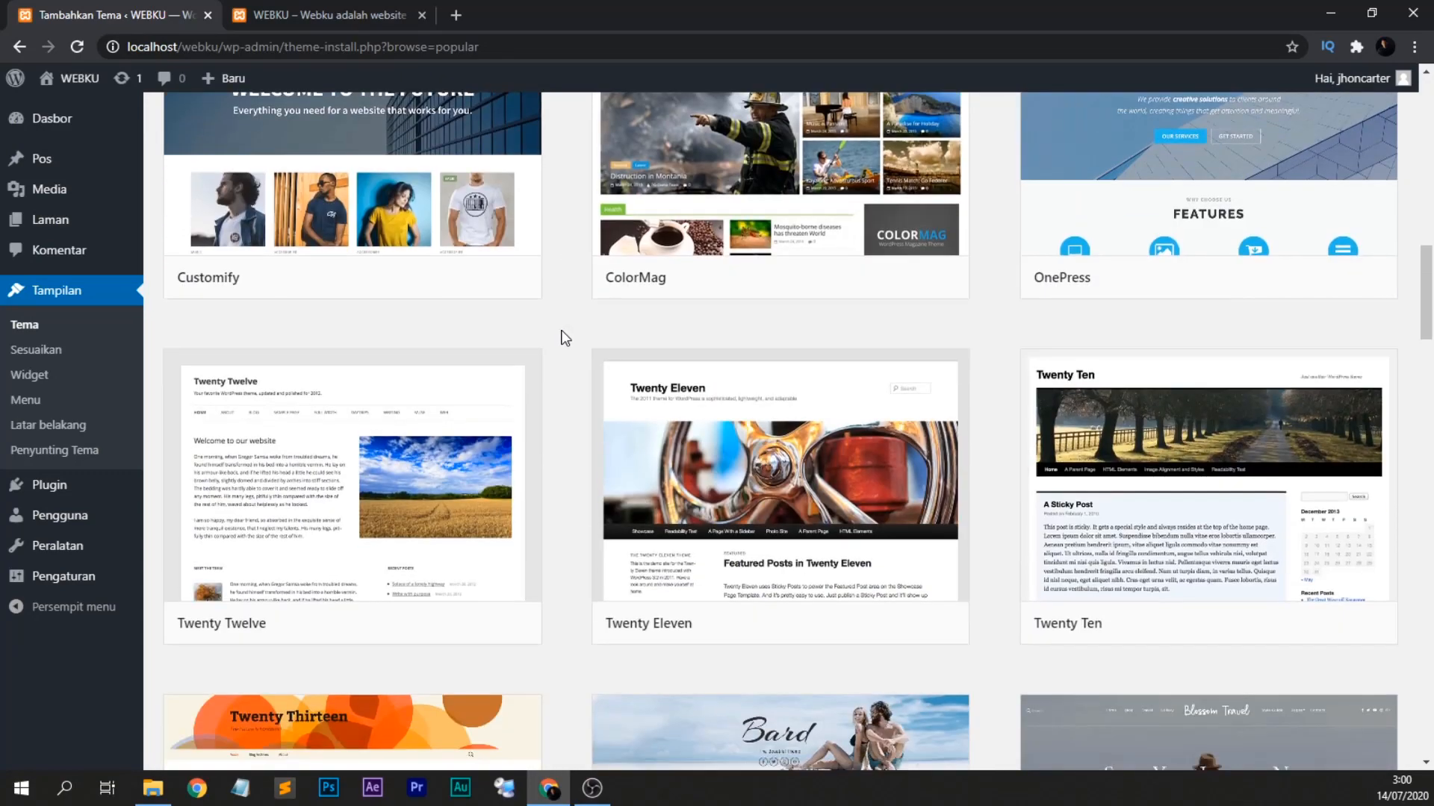
pyautogui.scroll(-11, 565, 339)
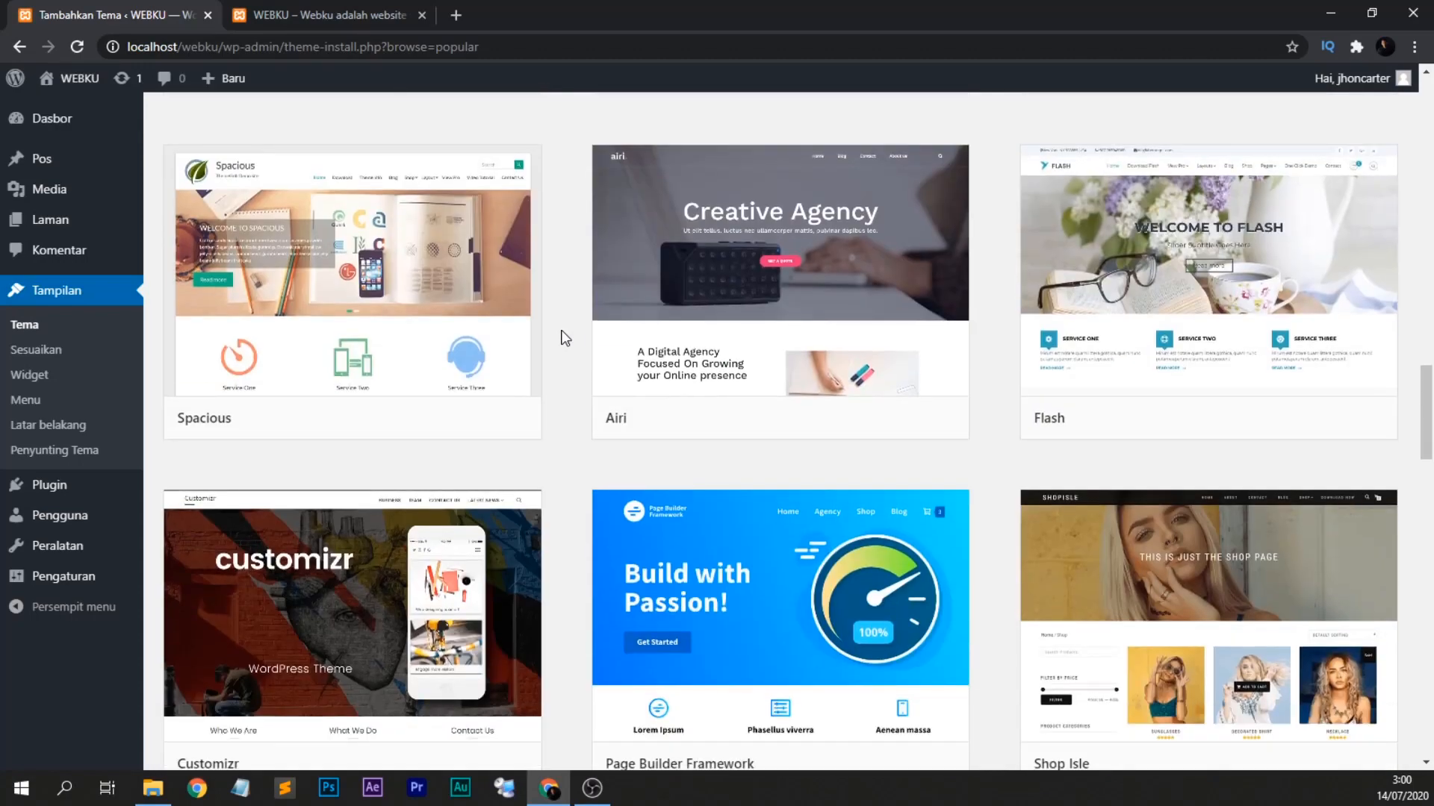
pyautogui.scroll(-9, 565, 338)
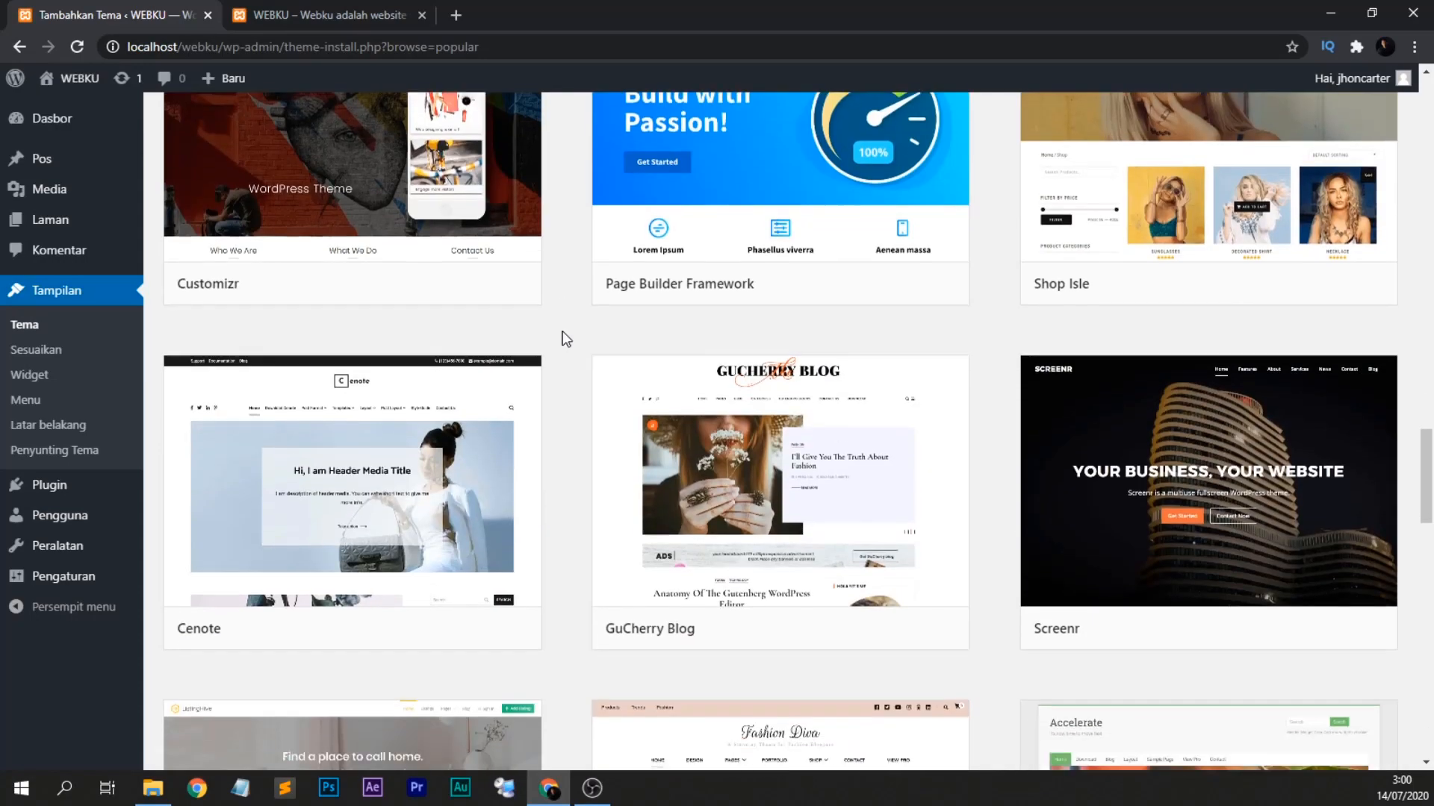
pyautogui.scroll(-8, 566, 339)
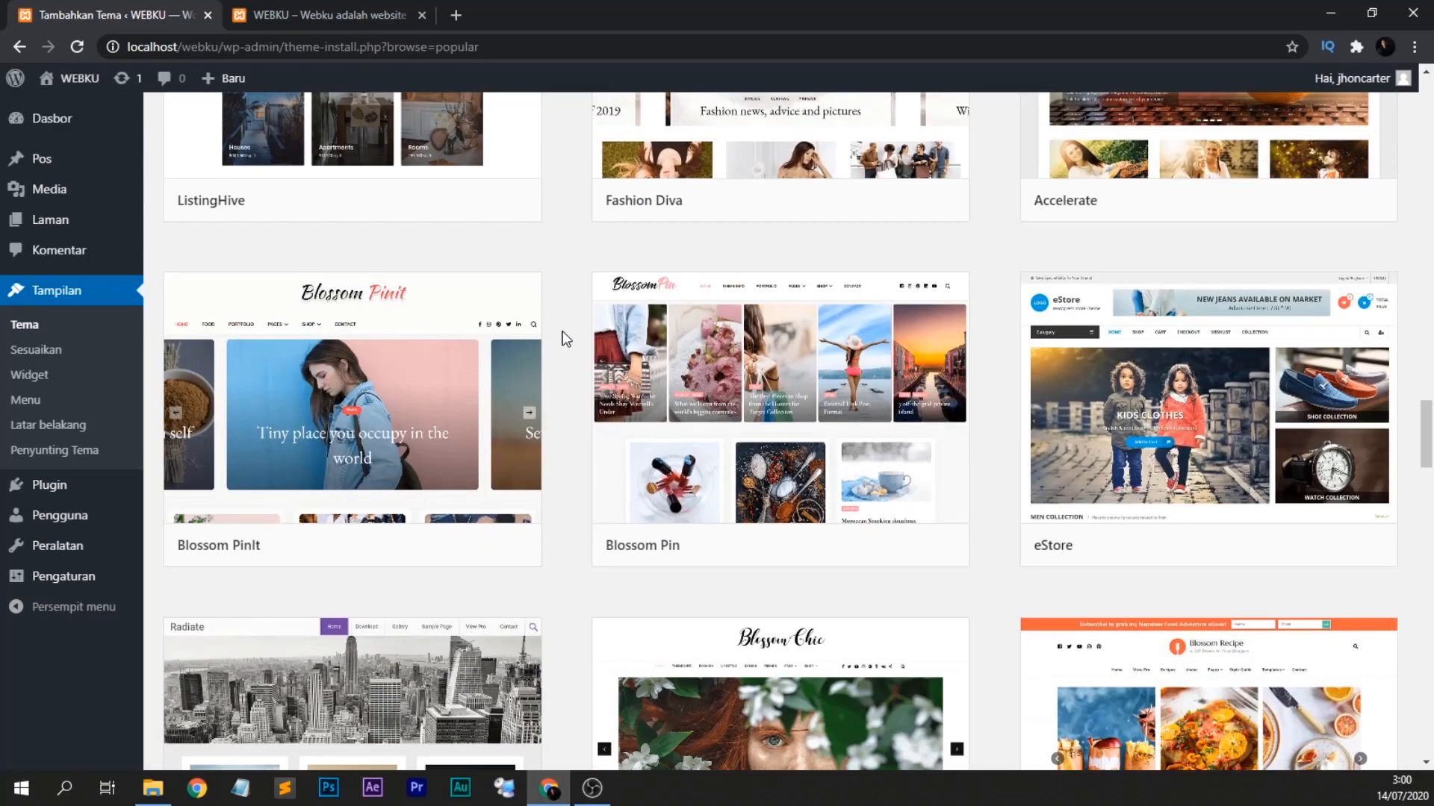
# Look through more of the popular (Populer) themes and return to the beginning of the list.
pyautogui.scroll(-6, 565, 338)
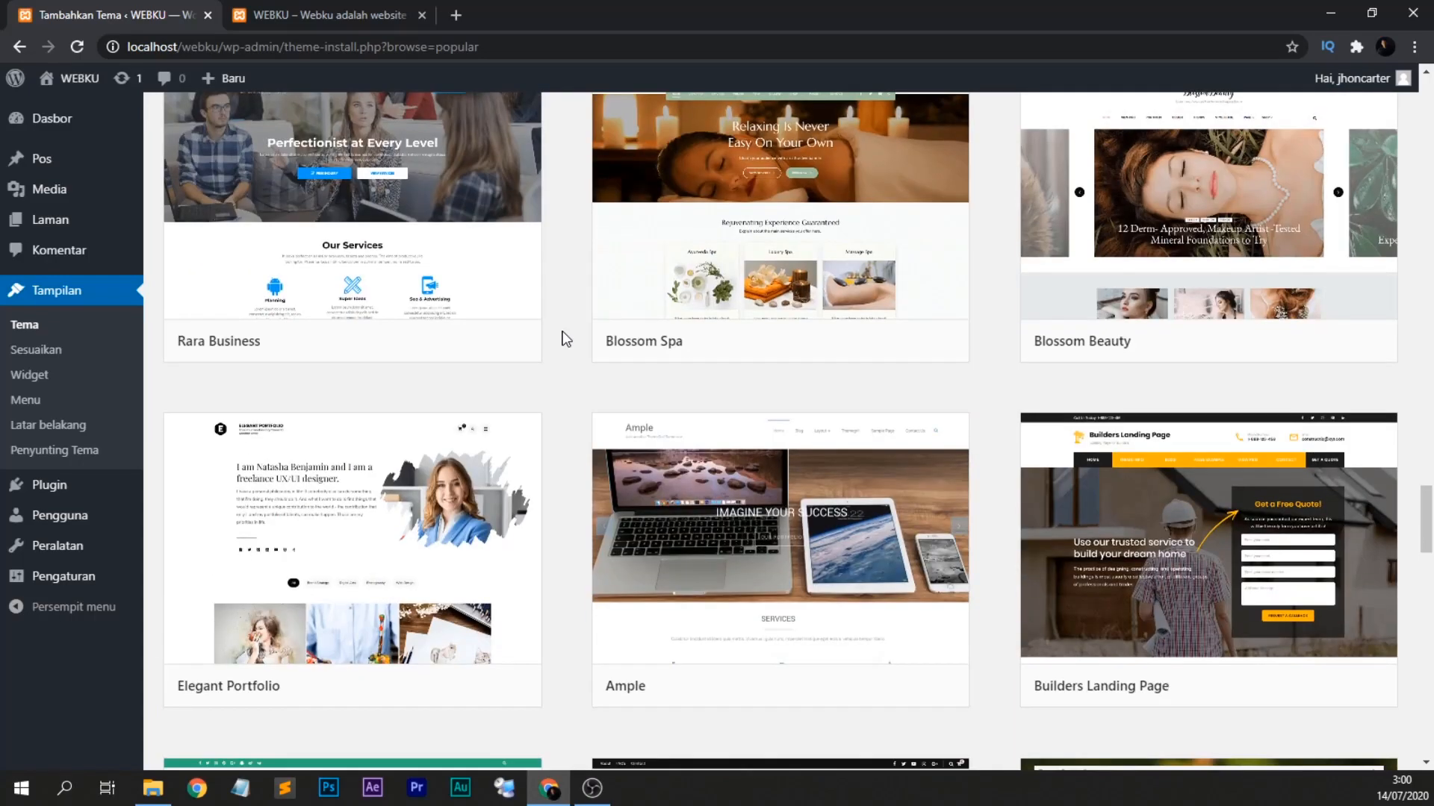
pyautogui.scroll(-6, 565, 339)
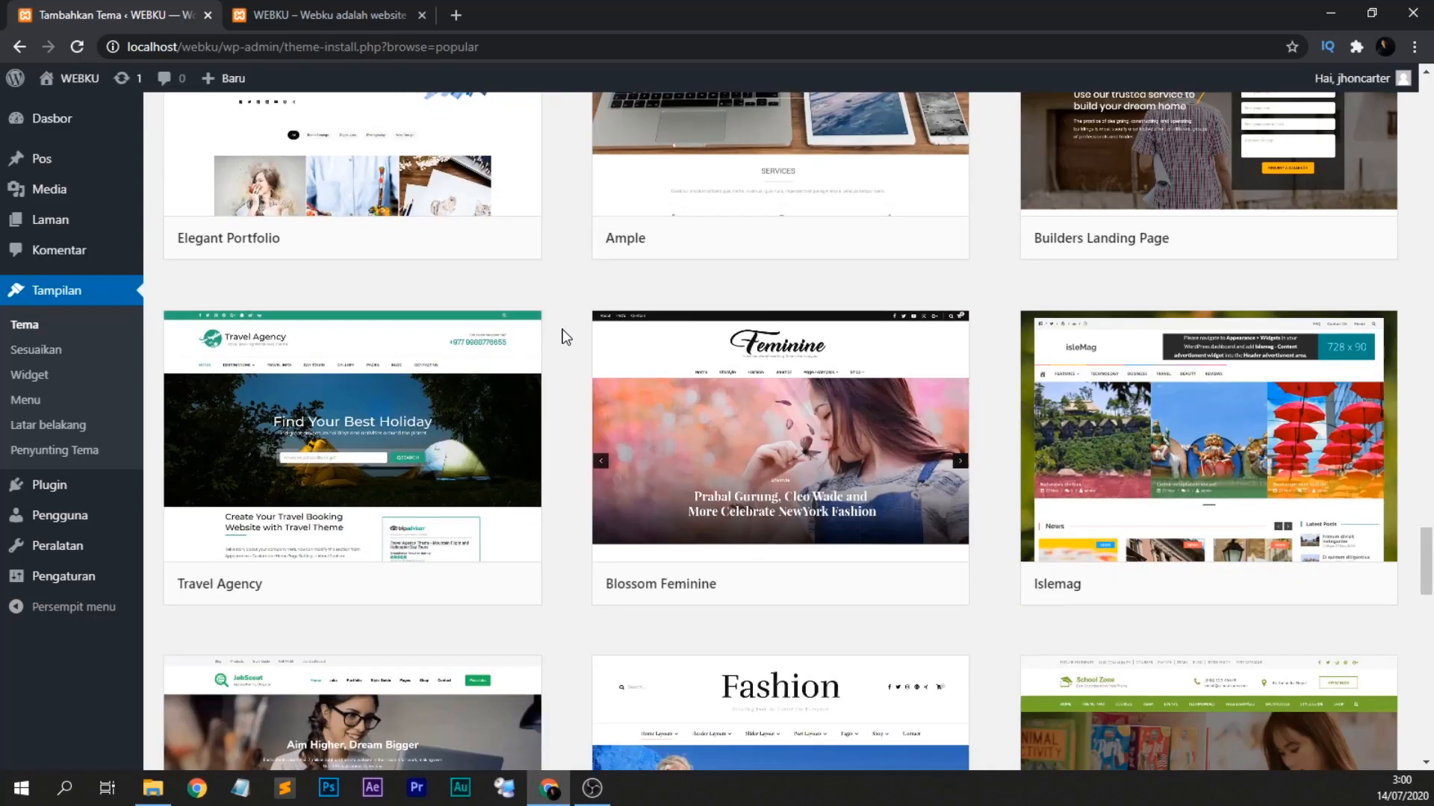
pyautogui.scroll(-6, 565, 338)
pyautogui.scroll(20, 570, 333)
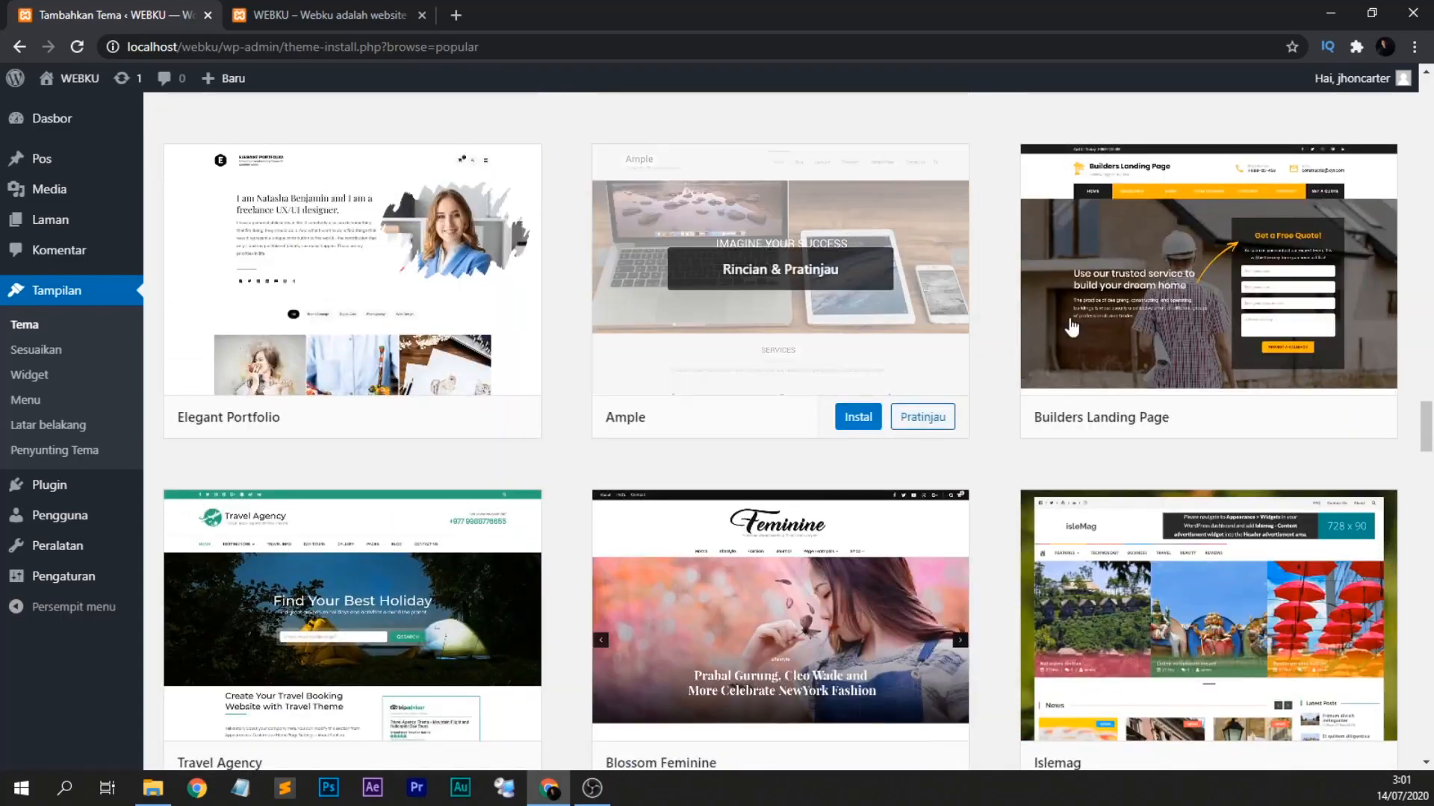
pyautogui.scroll(20, 874, 284)
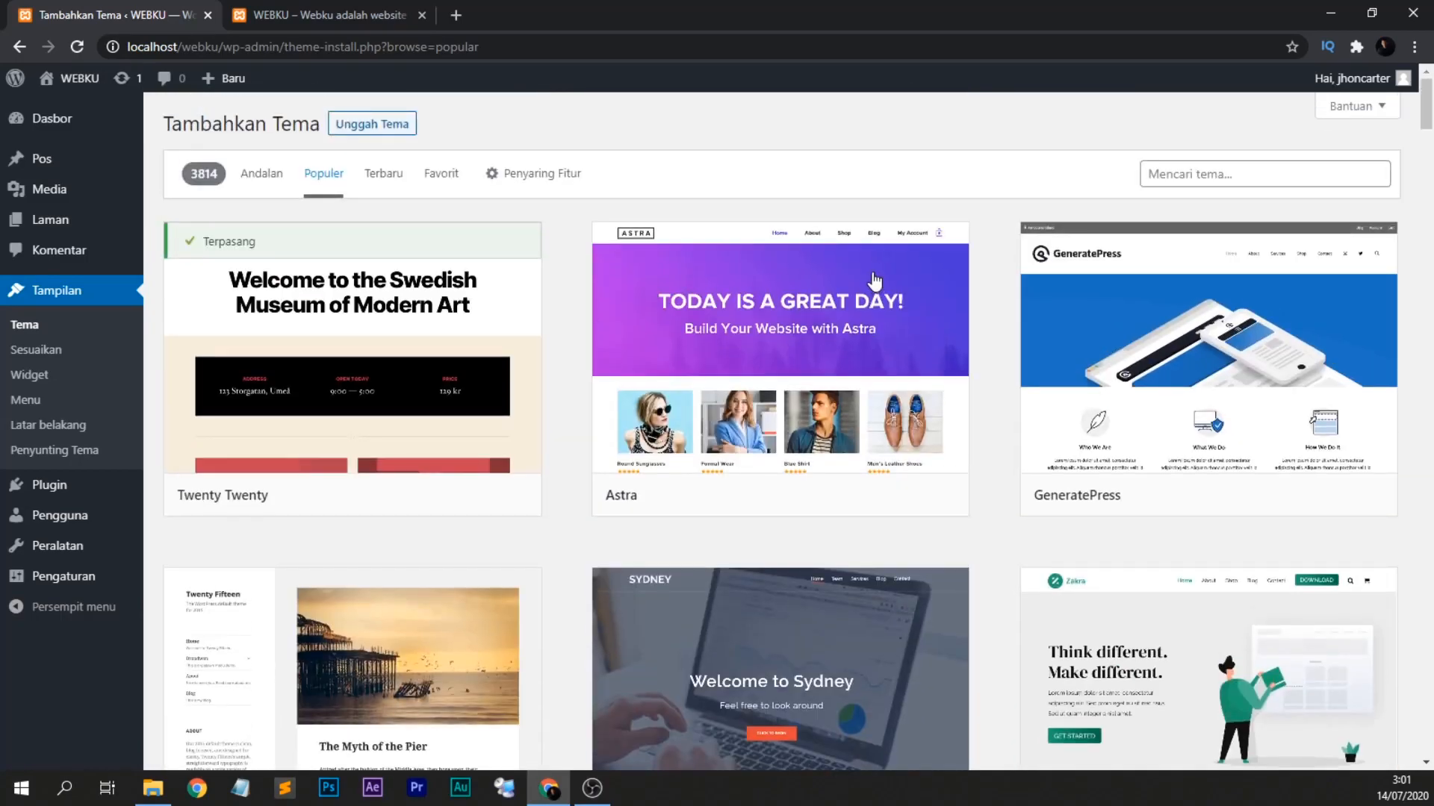
# Filter the available themes by the Blog subject using the feature filter (Penyaring Fitur) and apply it.
pyautogui.click(568, 176)
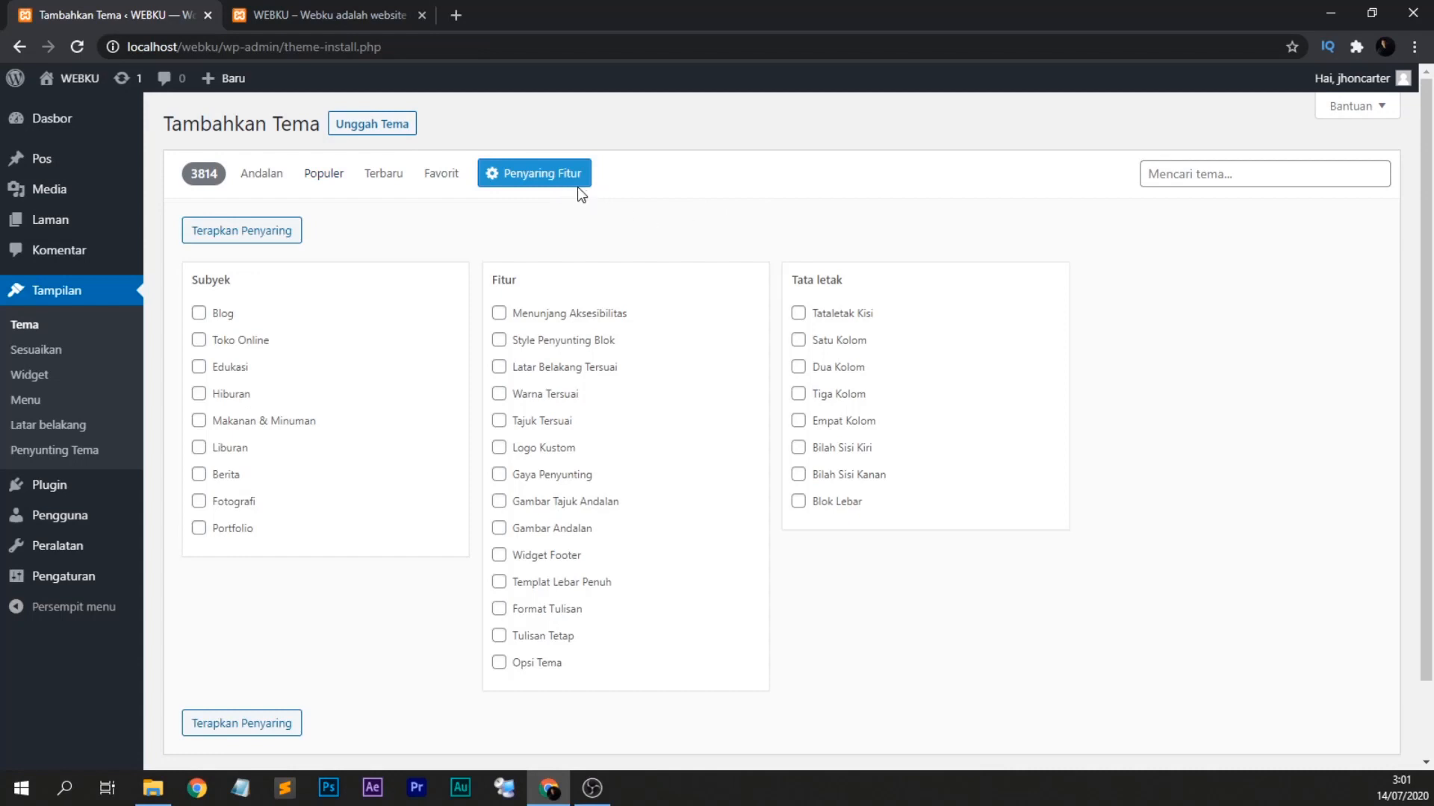
pyautogui.click(200, 315)
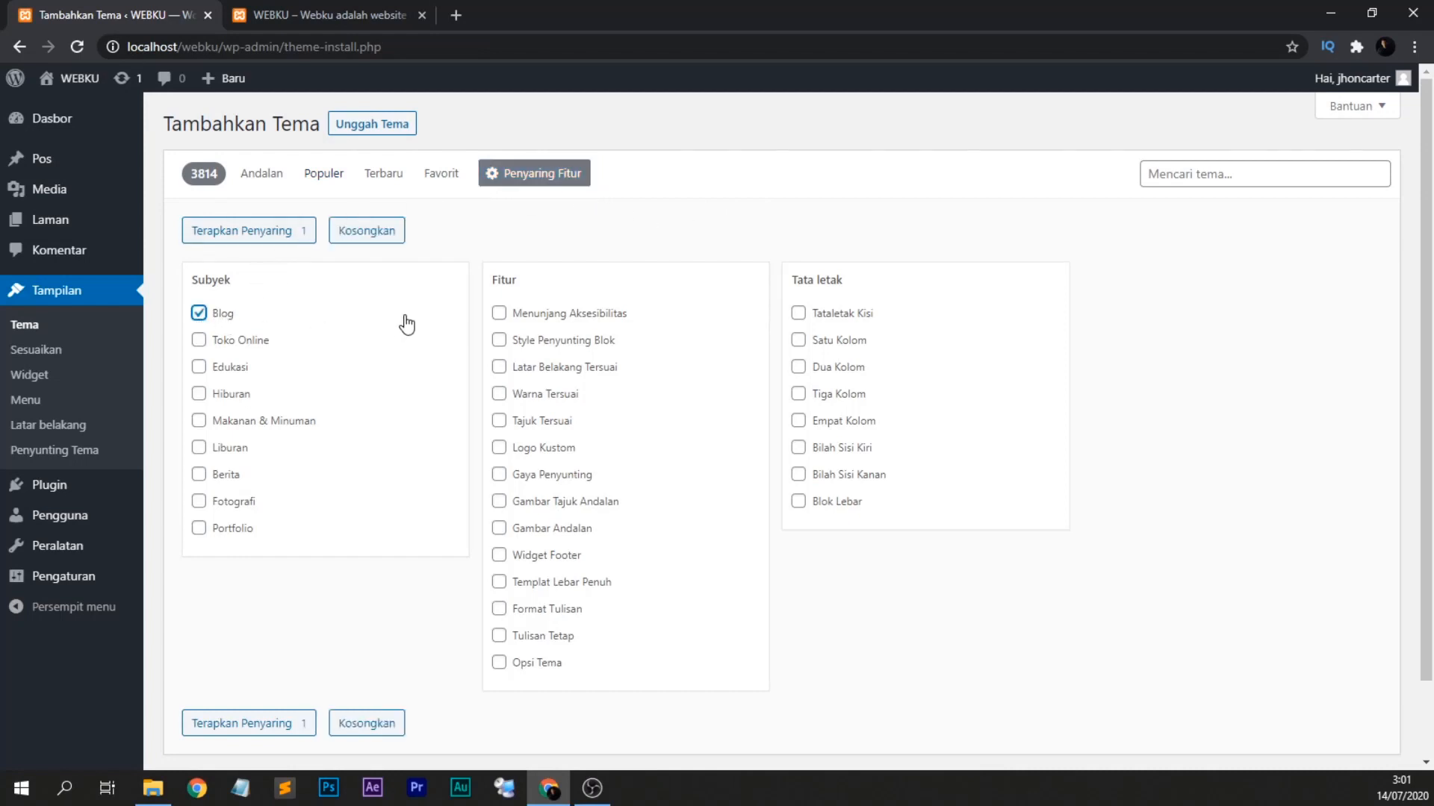
pyautogui.click(295, 233)
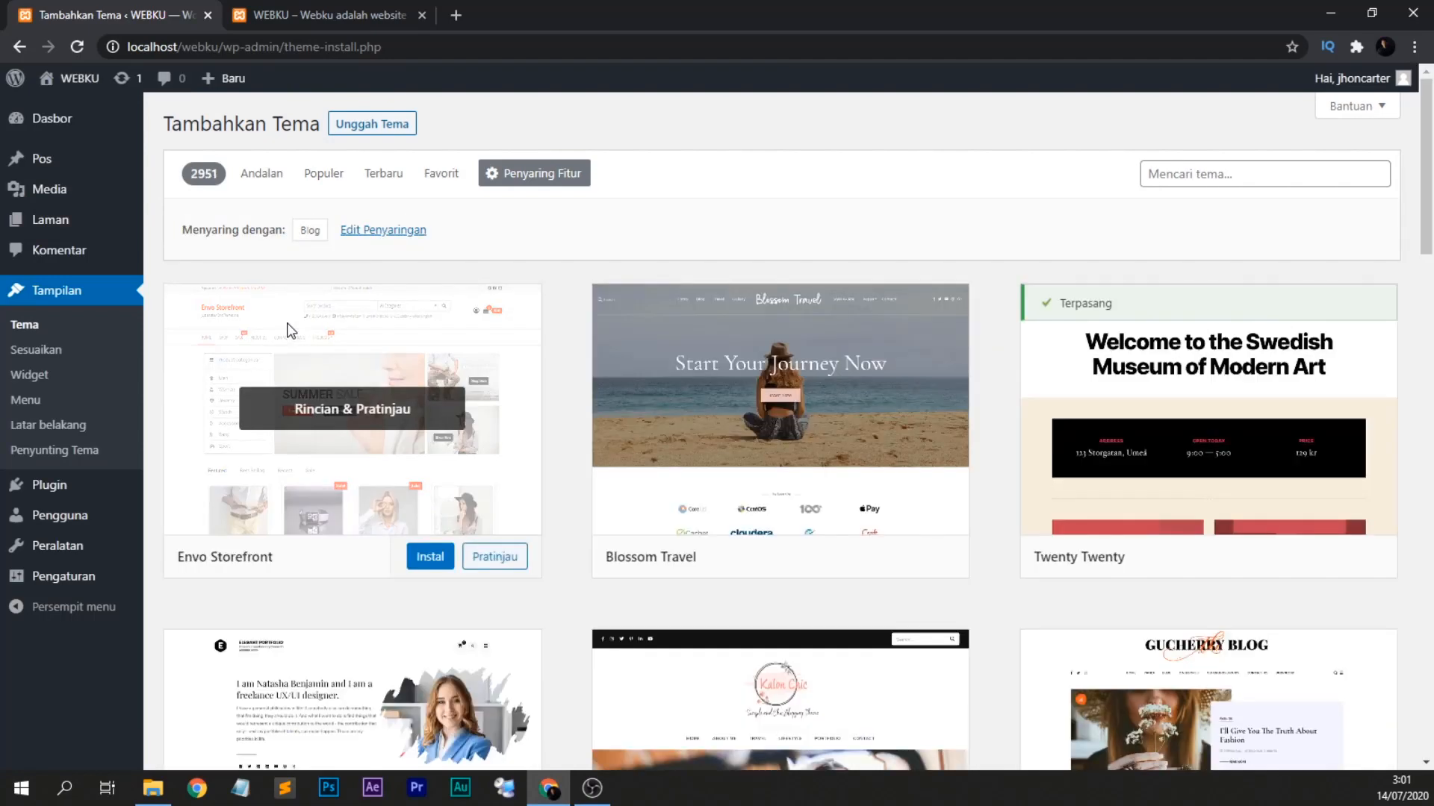
# Browse the designs in the Blog-filtered theme list as far as the Blossom Recipe and Zakra themes.
pyautogui.scroll(-3, 291, 331)
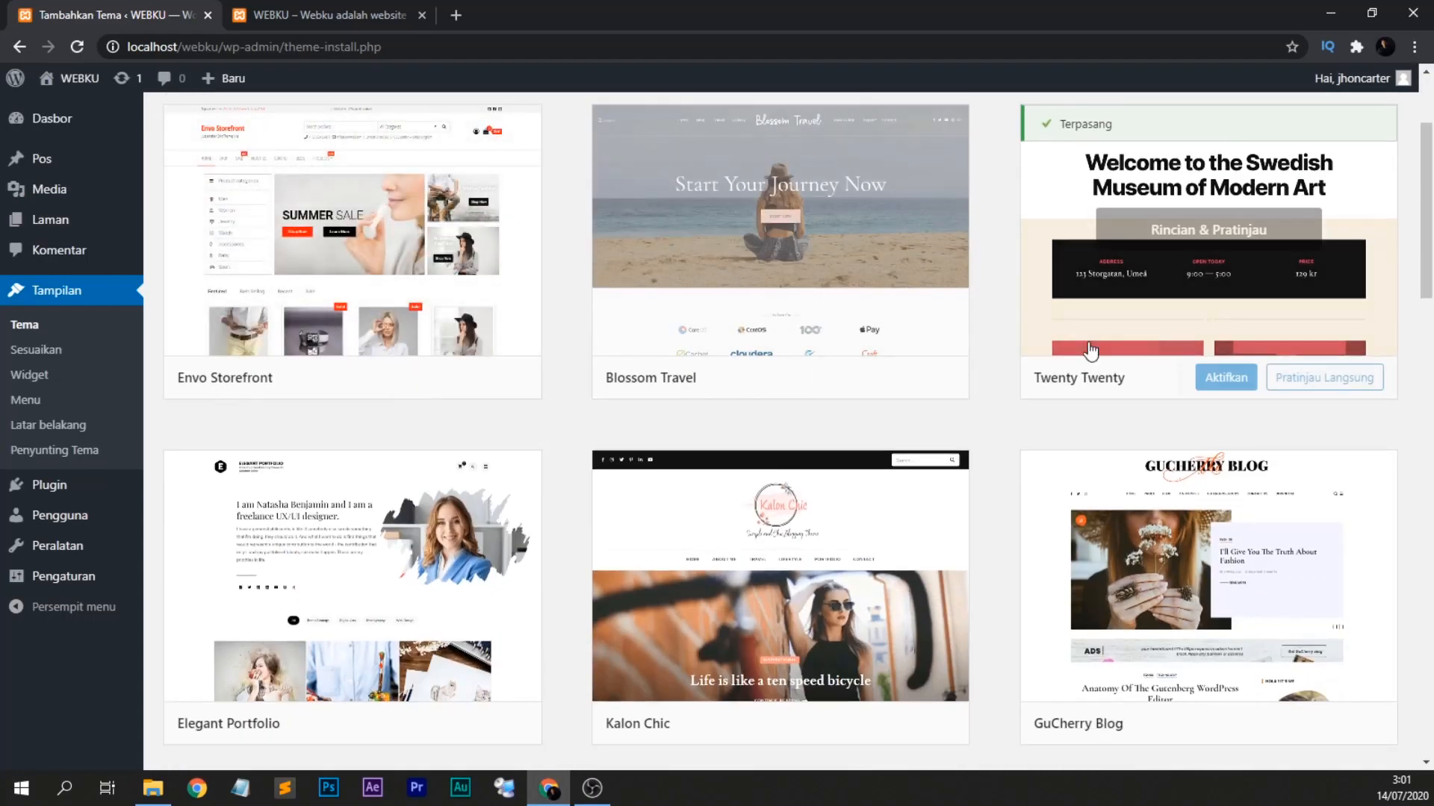
pyautogui.scroll(-5, 759, 378)
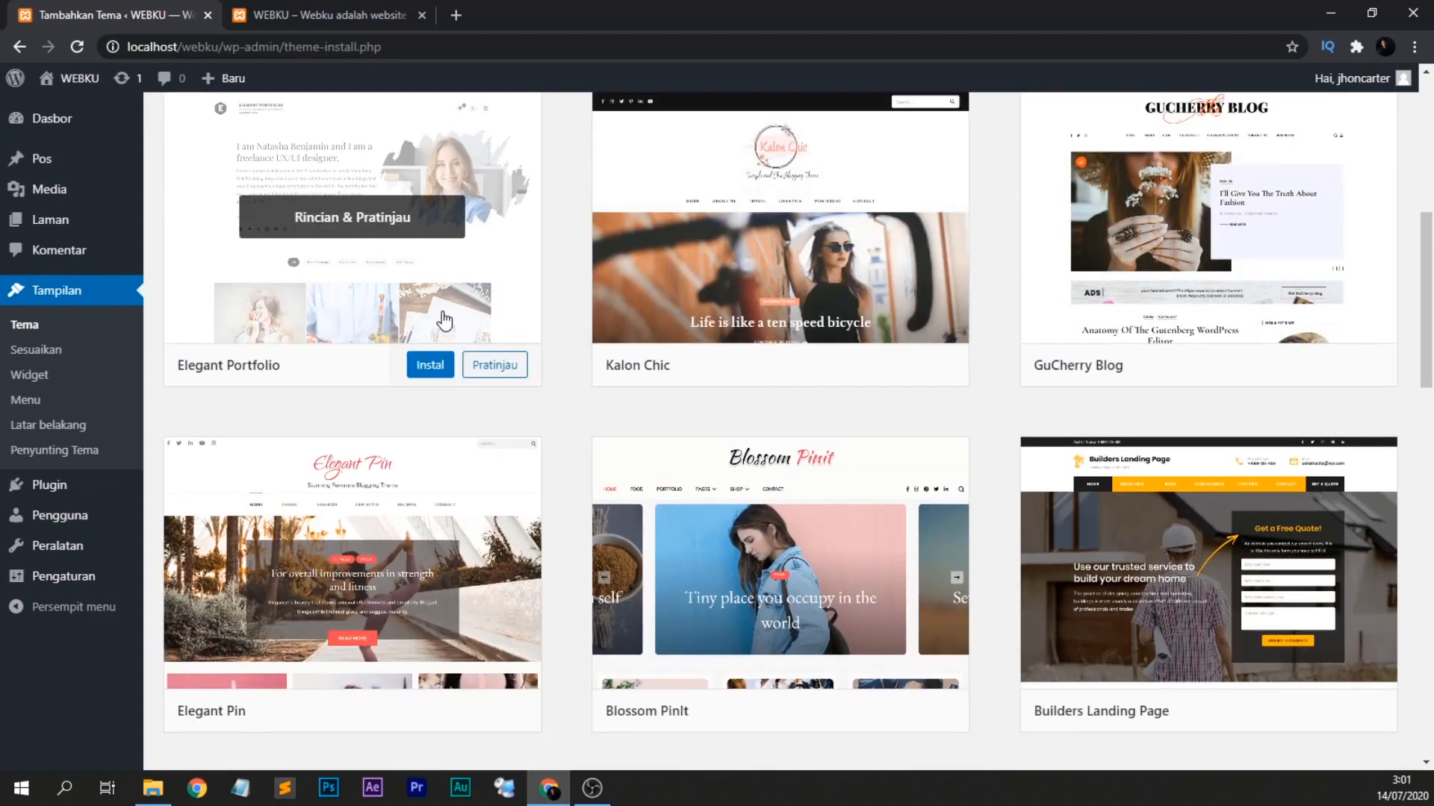
pyautogui.scroll(-6, 442, 326)
pyautogui.scroll(-6, 905, 394)
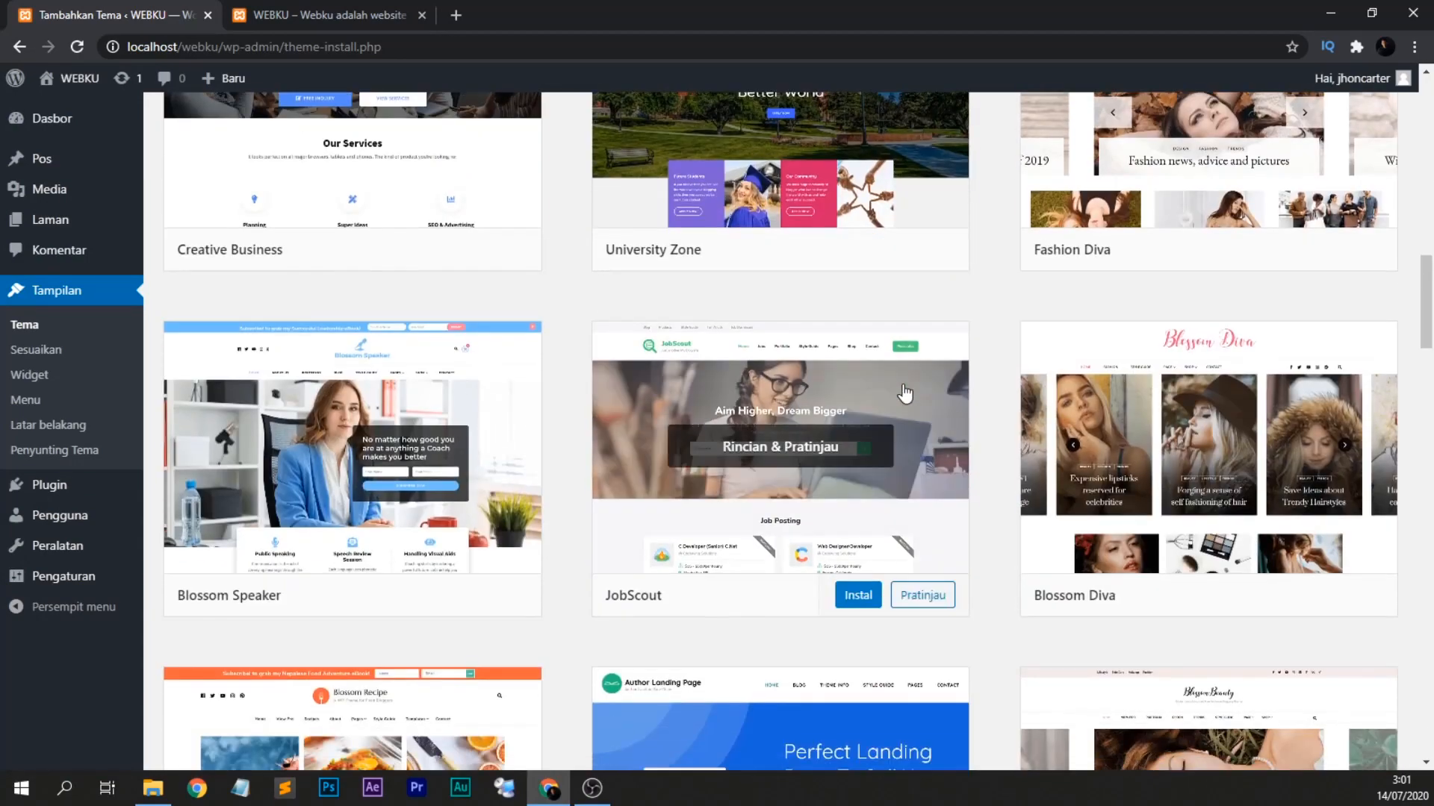
pyautogui.scroll(-4, 905, 392)
pyautogui.scroll(-3, 903, 384)
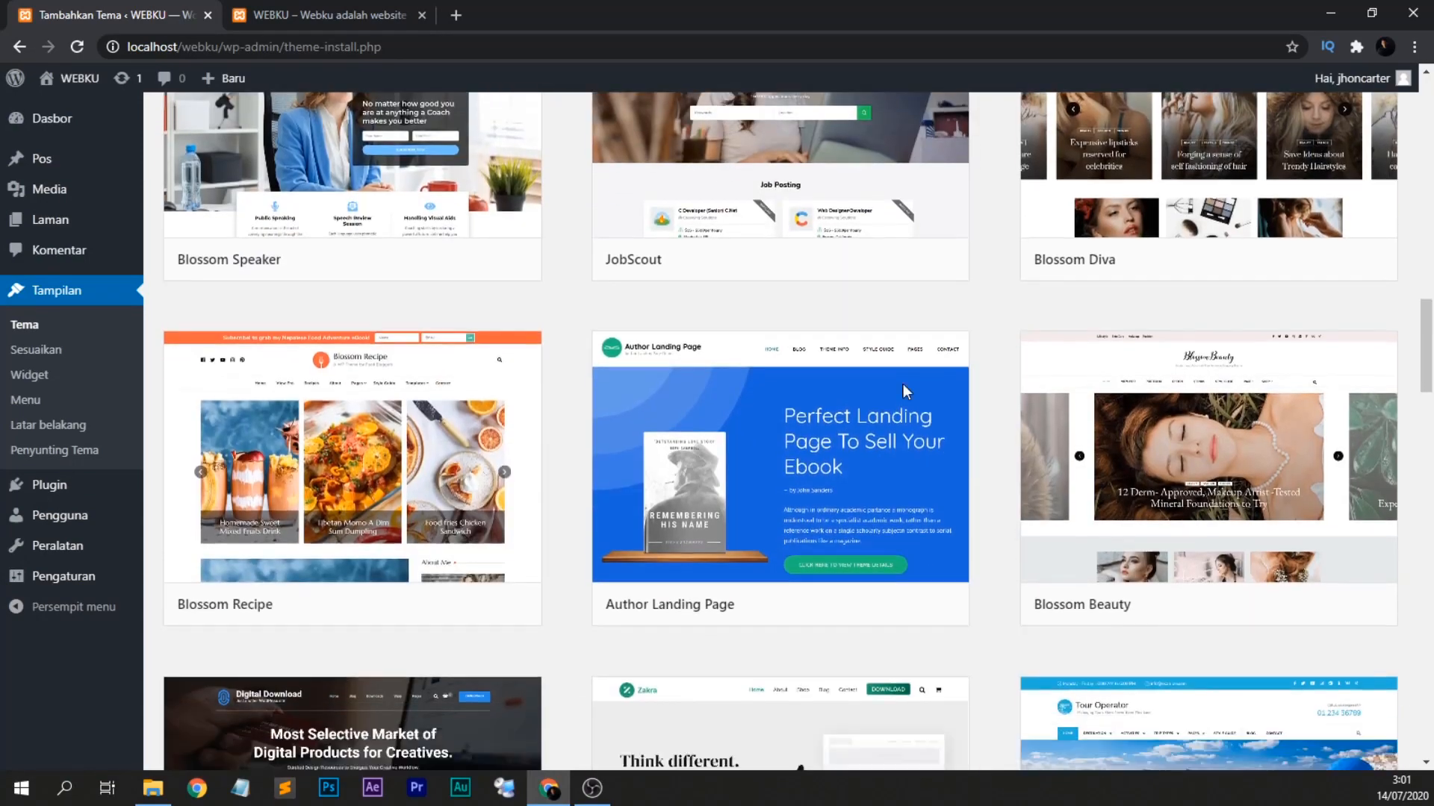
pyautogui.scroll(-2, 491, 358)
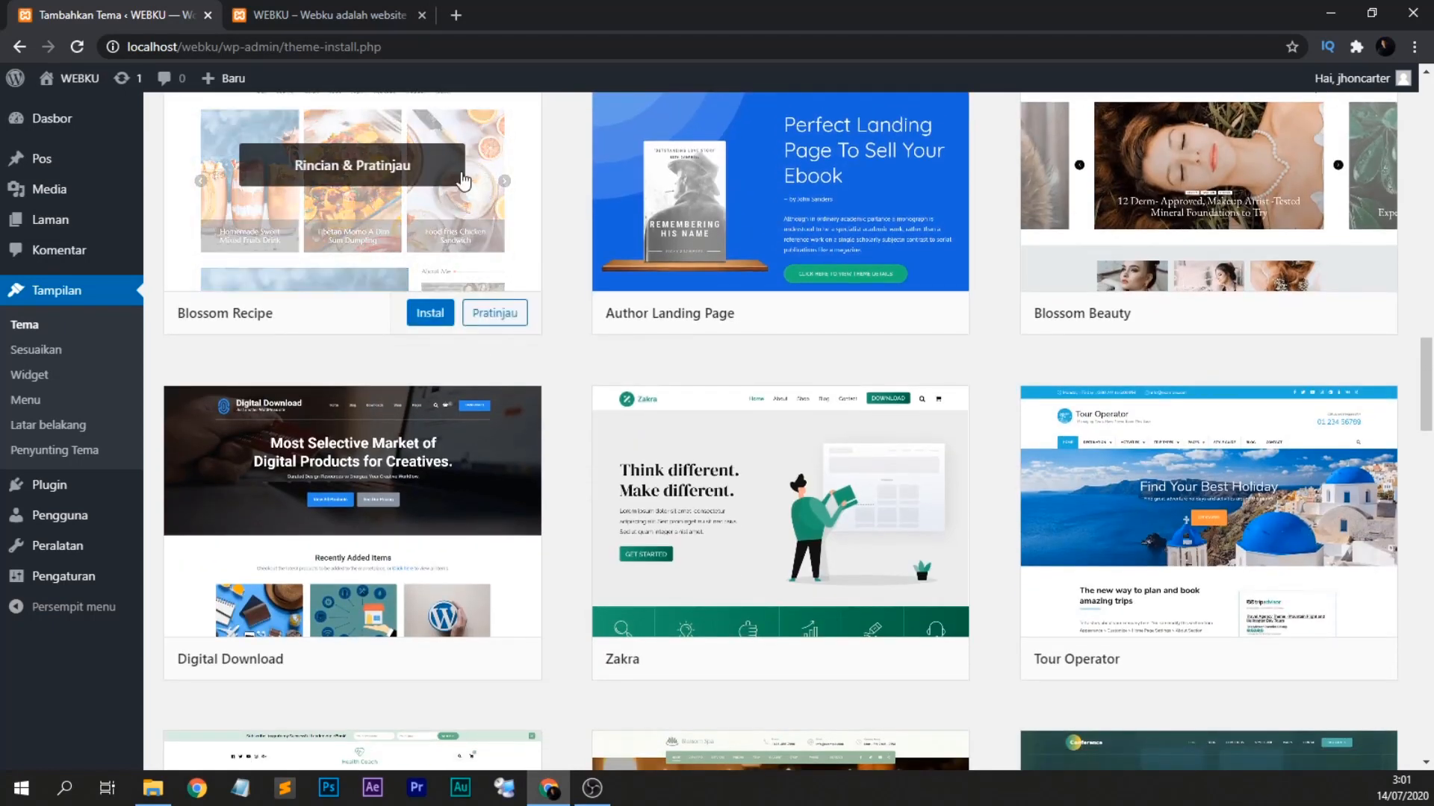
# Preview the Blossom Recipe theme, examine its sample pages, slider and description, and close the preview.
pyautogui.click(404, 171)
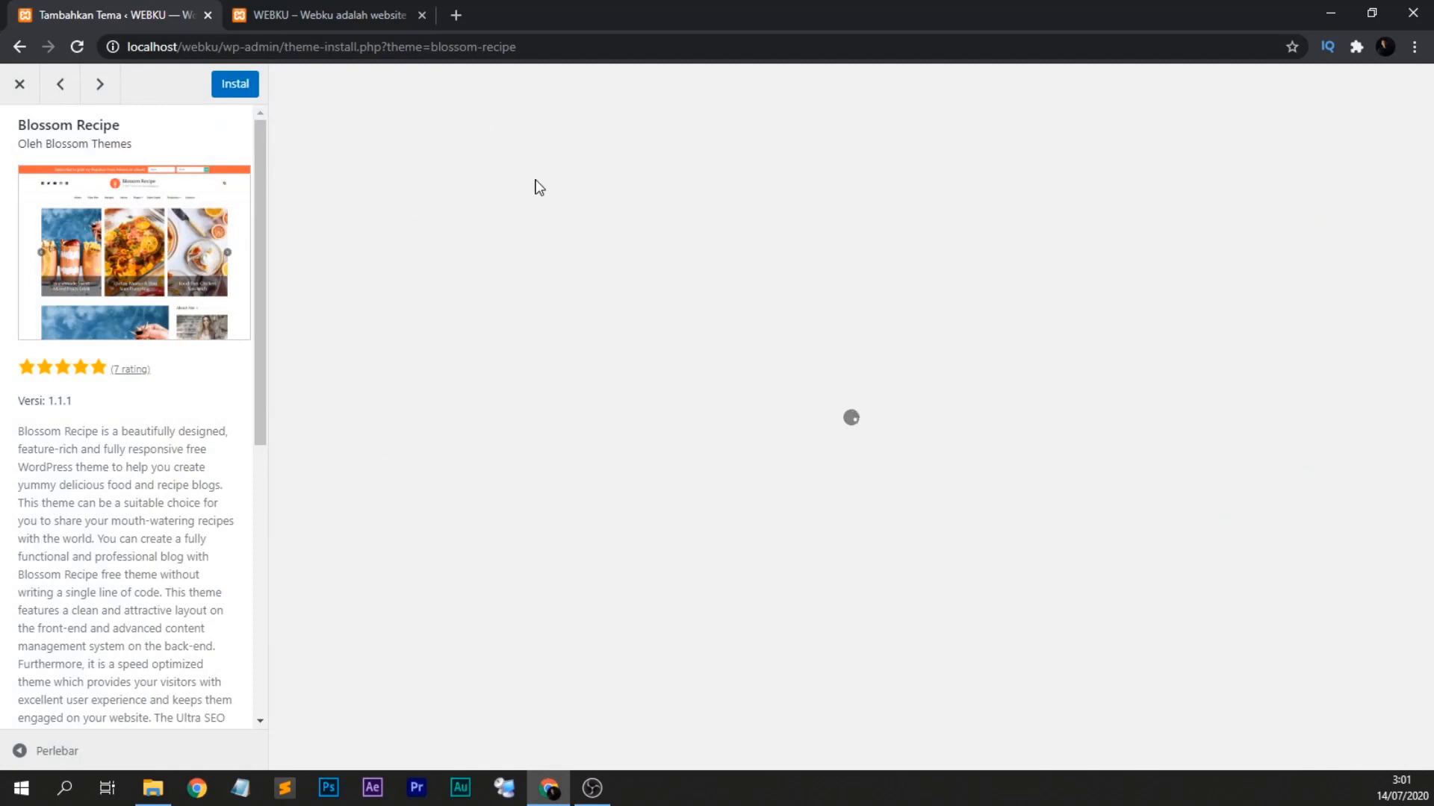
pyautogui.scroll(-3, 153, 358)
pyautogui.scroll(-7, 681, 278)
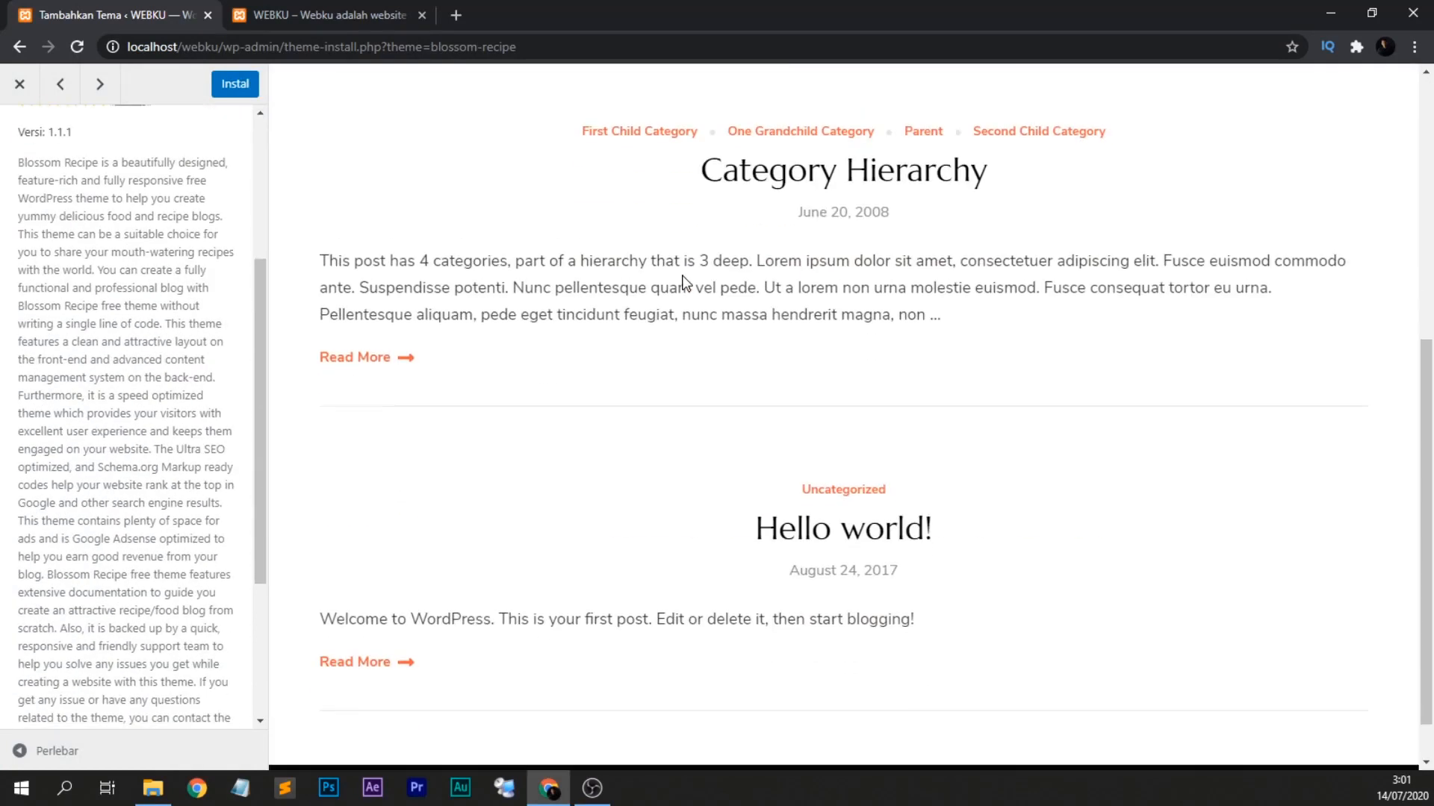
pyautogui.scroll(10, 810, 338)
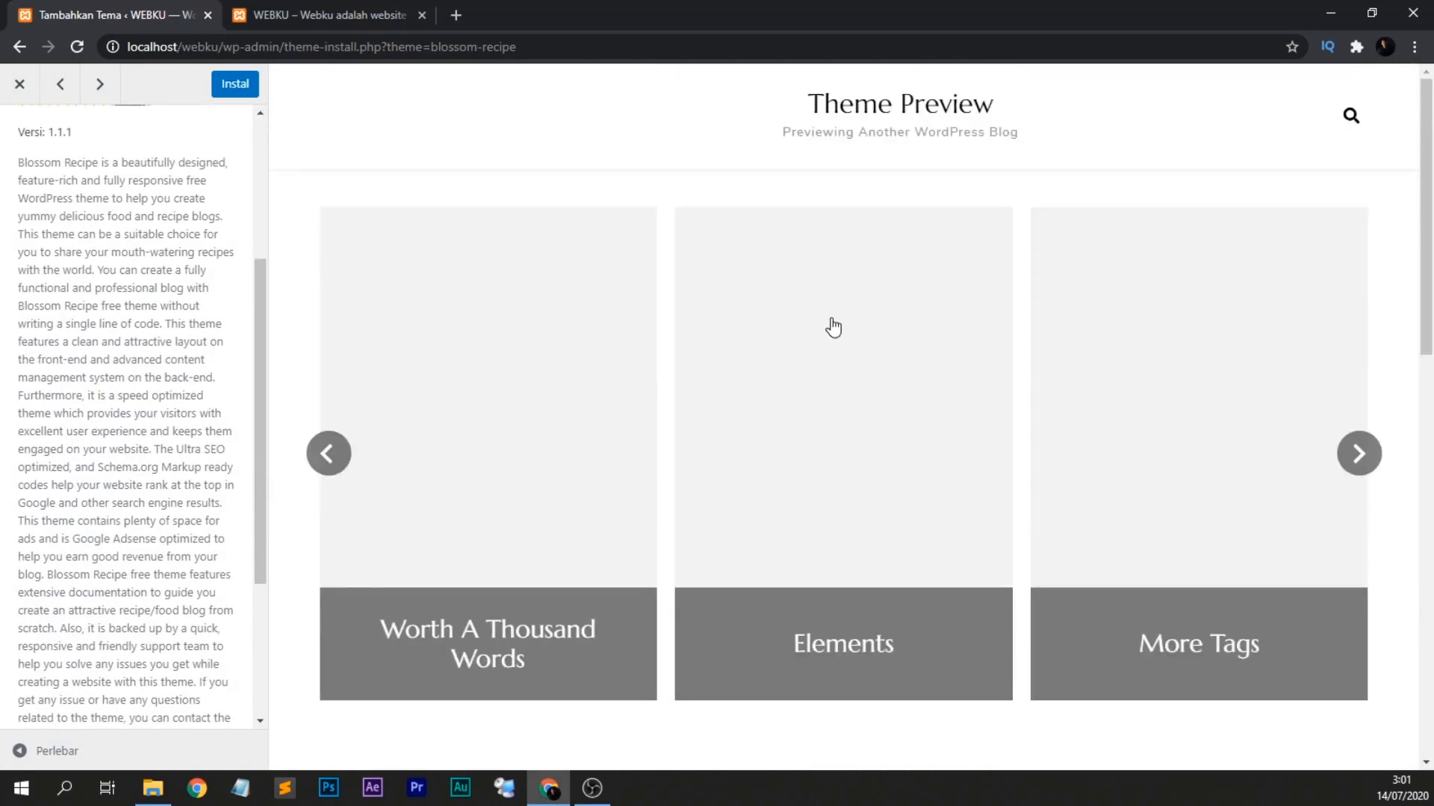
pyautogui.moveTo(833, 326); pyautogui.dragTo(589, 388)
pyautogui.scroll(-10, 1350, 403)
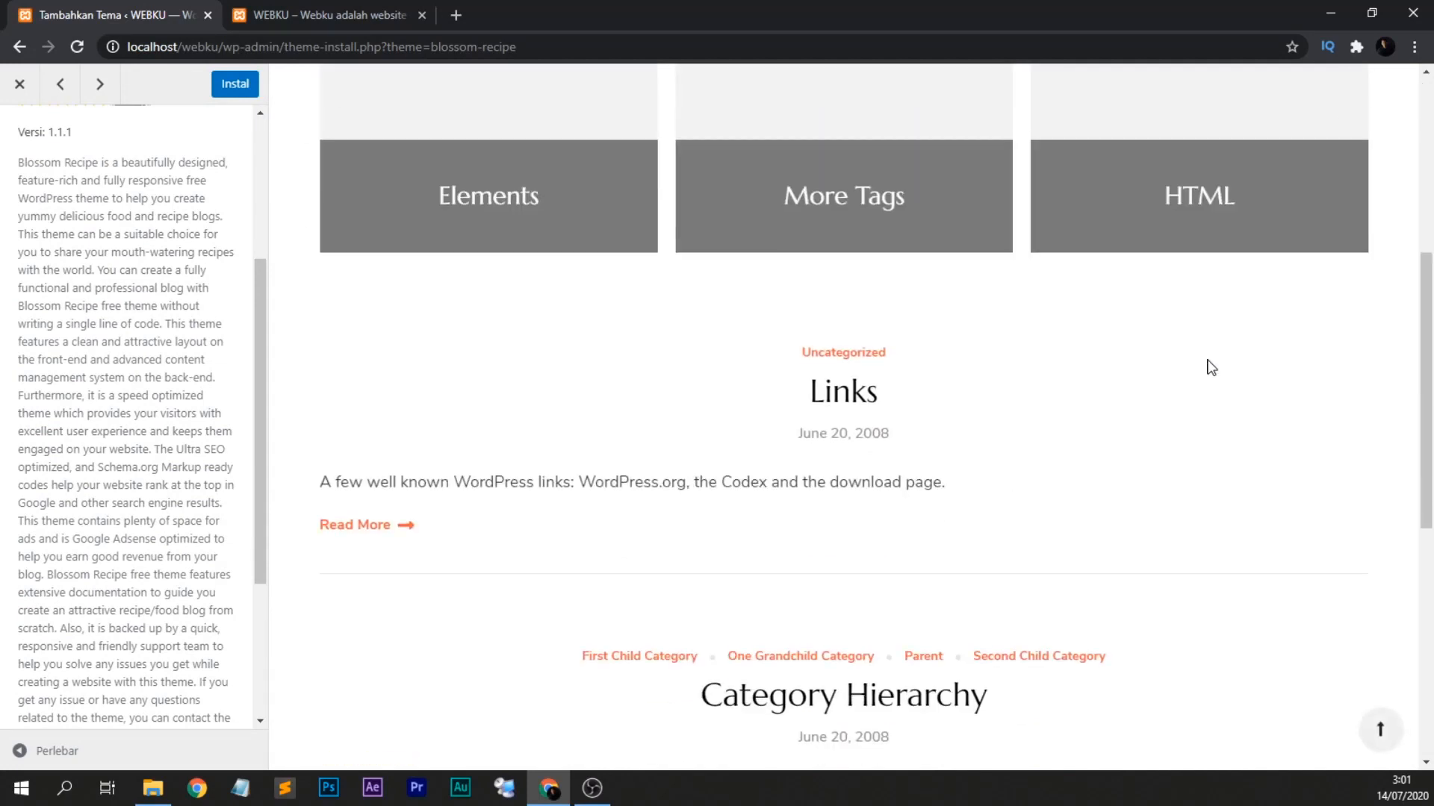
pyautogui.scroll(-3, 170, 320)
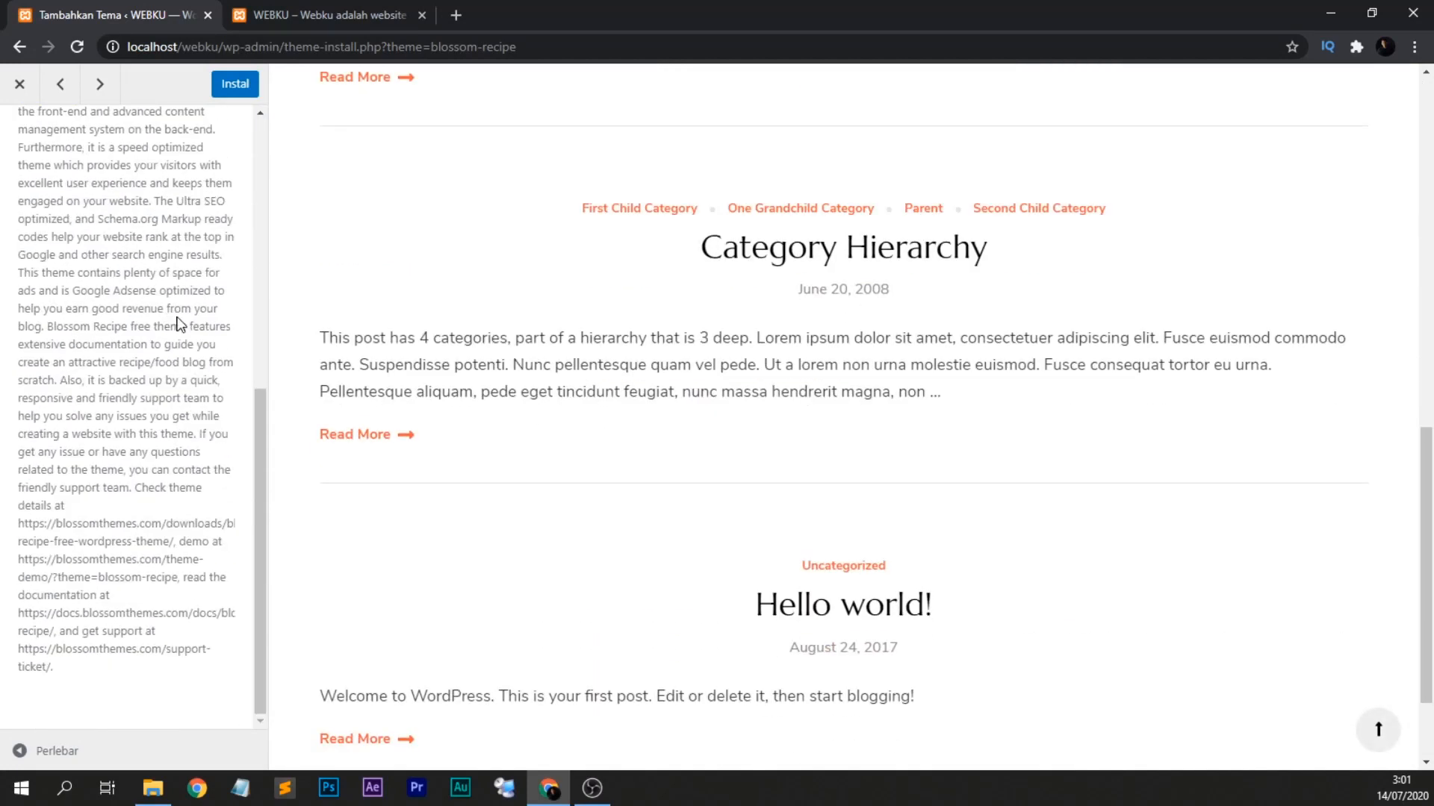
pyautogui.scroll(10, 187, 321)
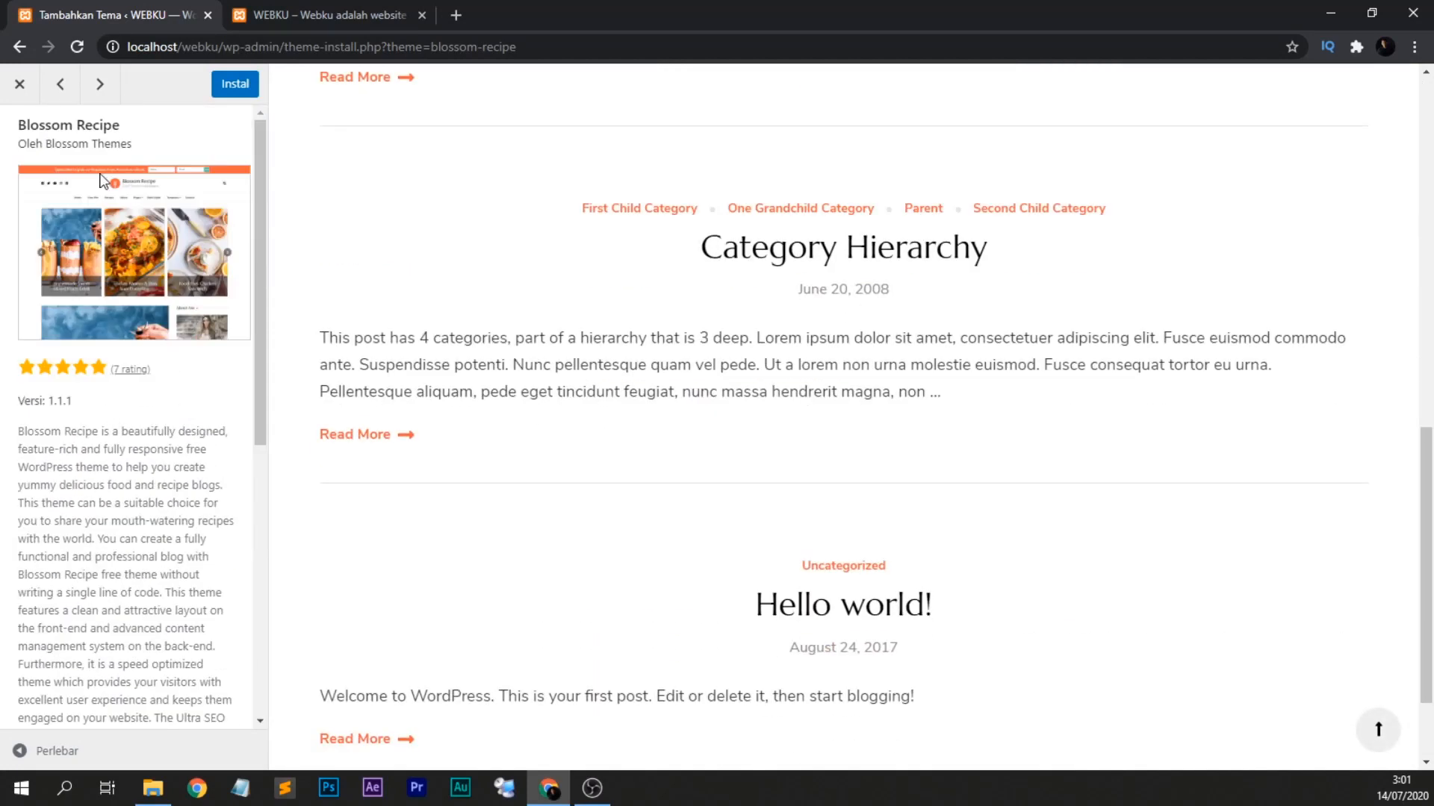
pyautogui.click(22, 84)
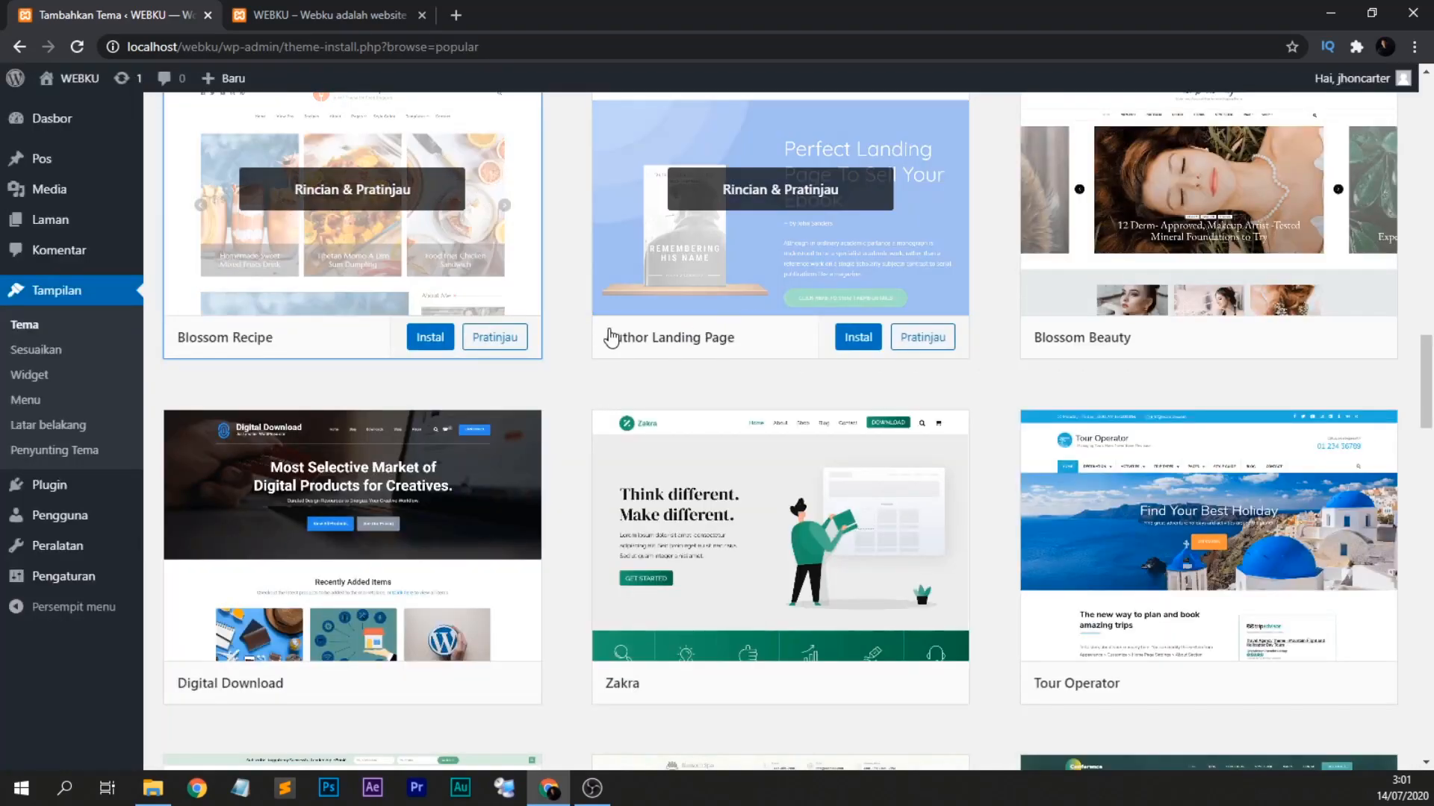
# Preview the Zakra theme, look over its sample page from header to footer, and close the preview.
pyautogui.scroll(-2, 608, 333)
pyautogui.scroll(-2, 556, 317)
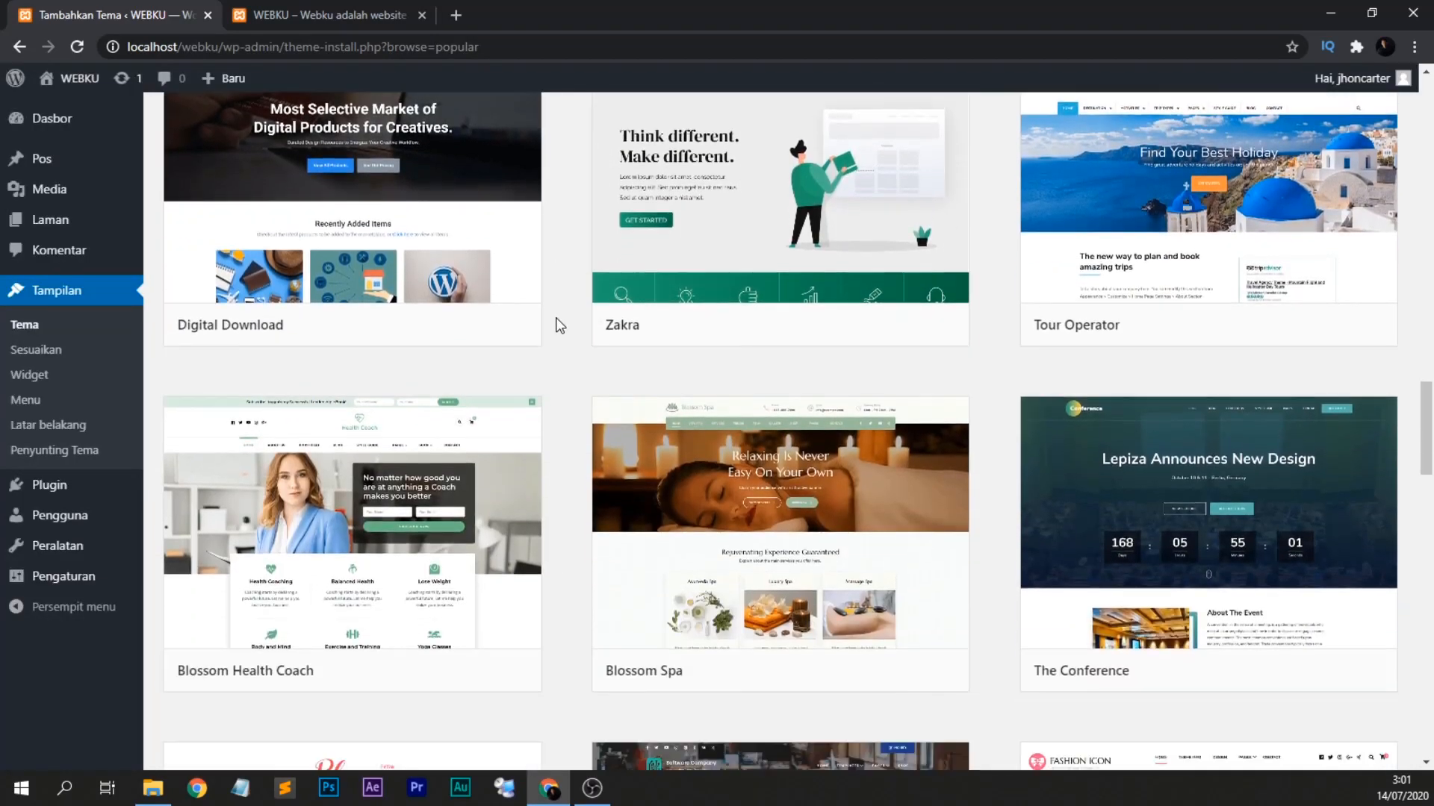
pyautogui.click(817, 182)
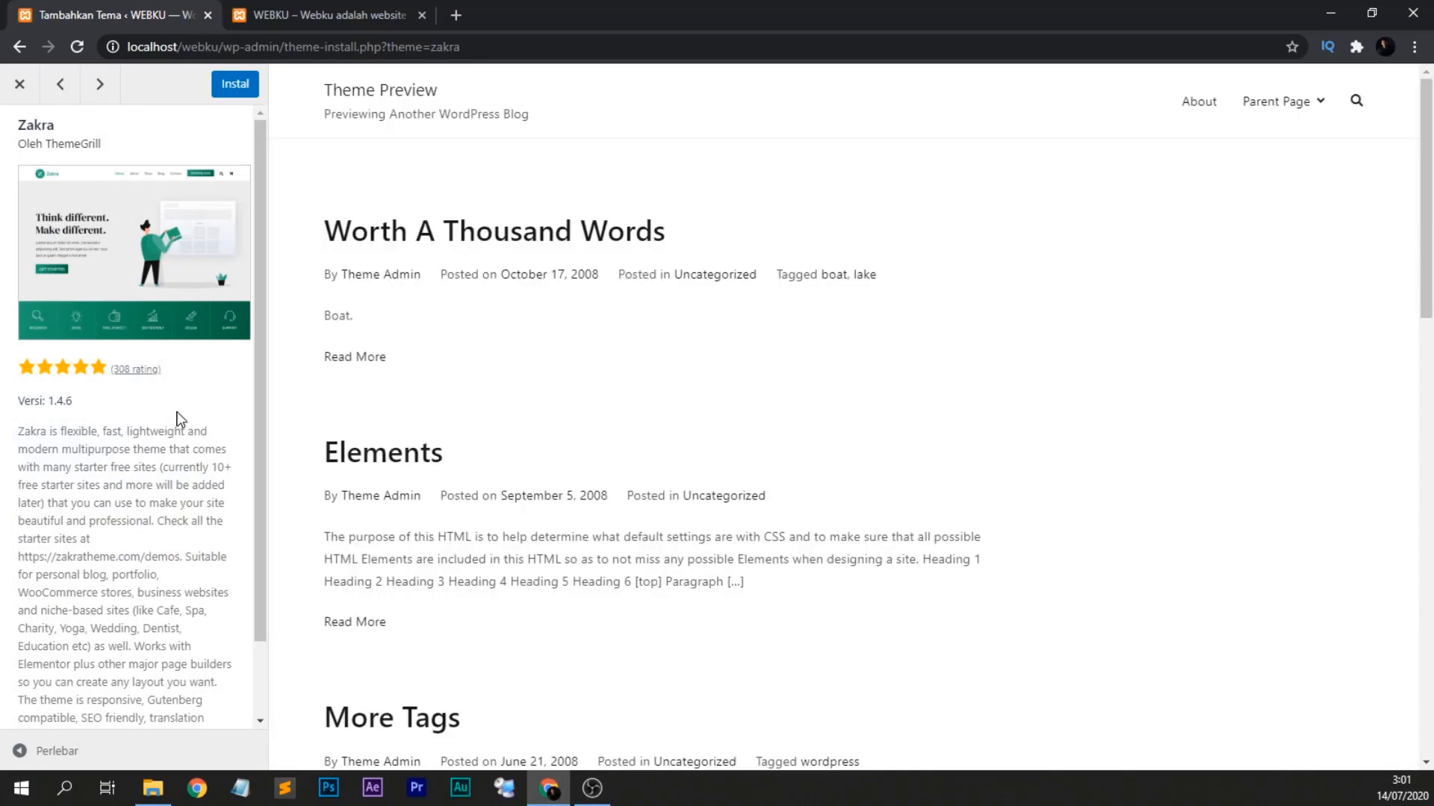
pyautogui.scroll(-15, 574, 361)
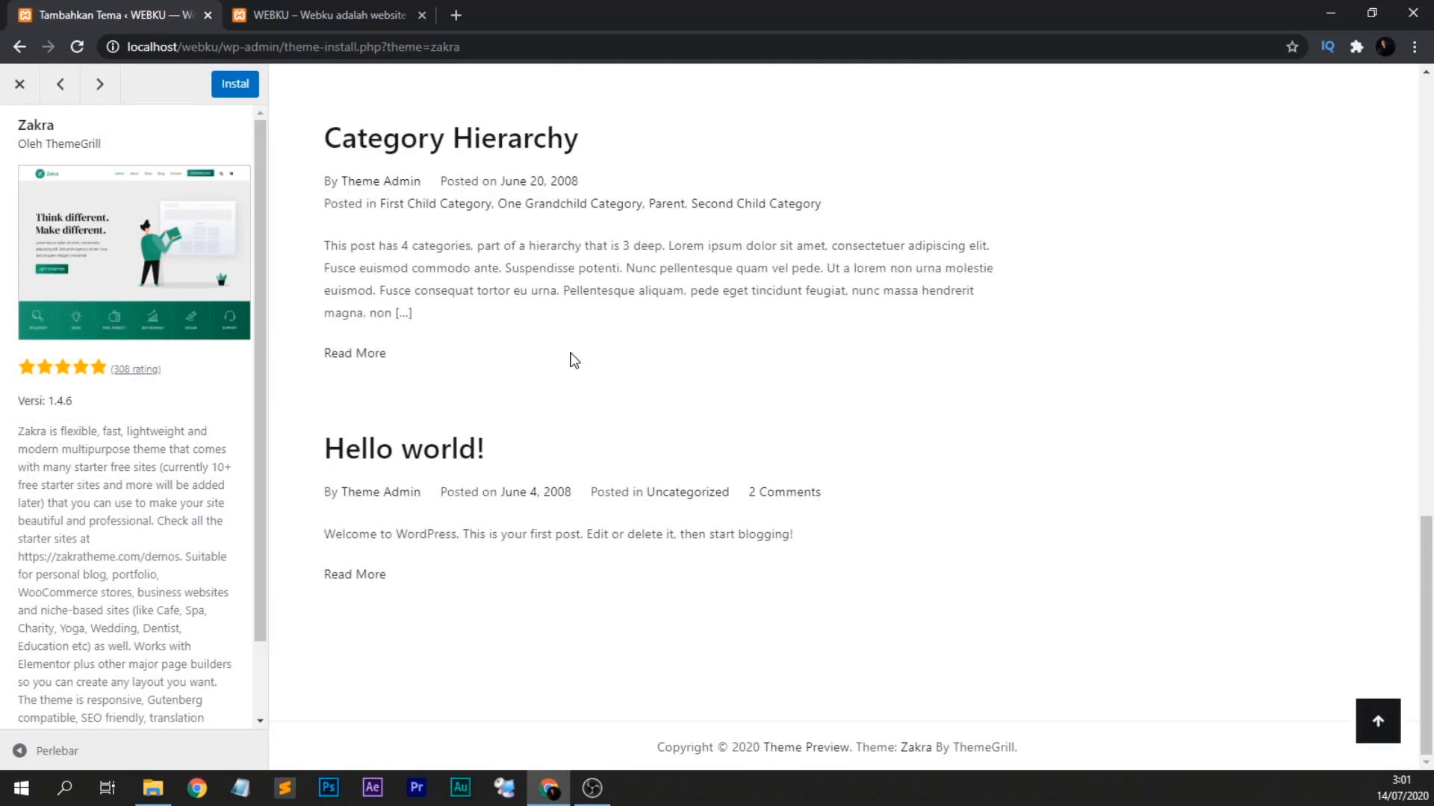
pyautogui.scroll(15, 573, 361)
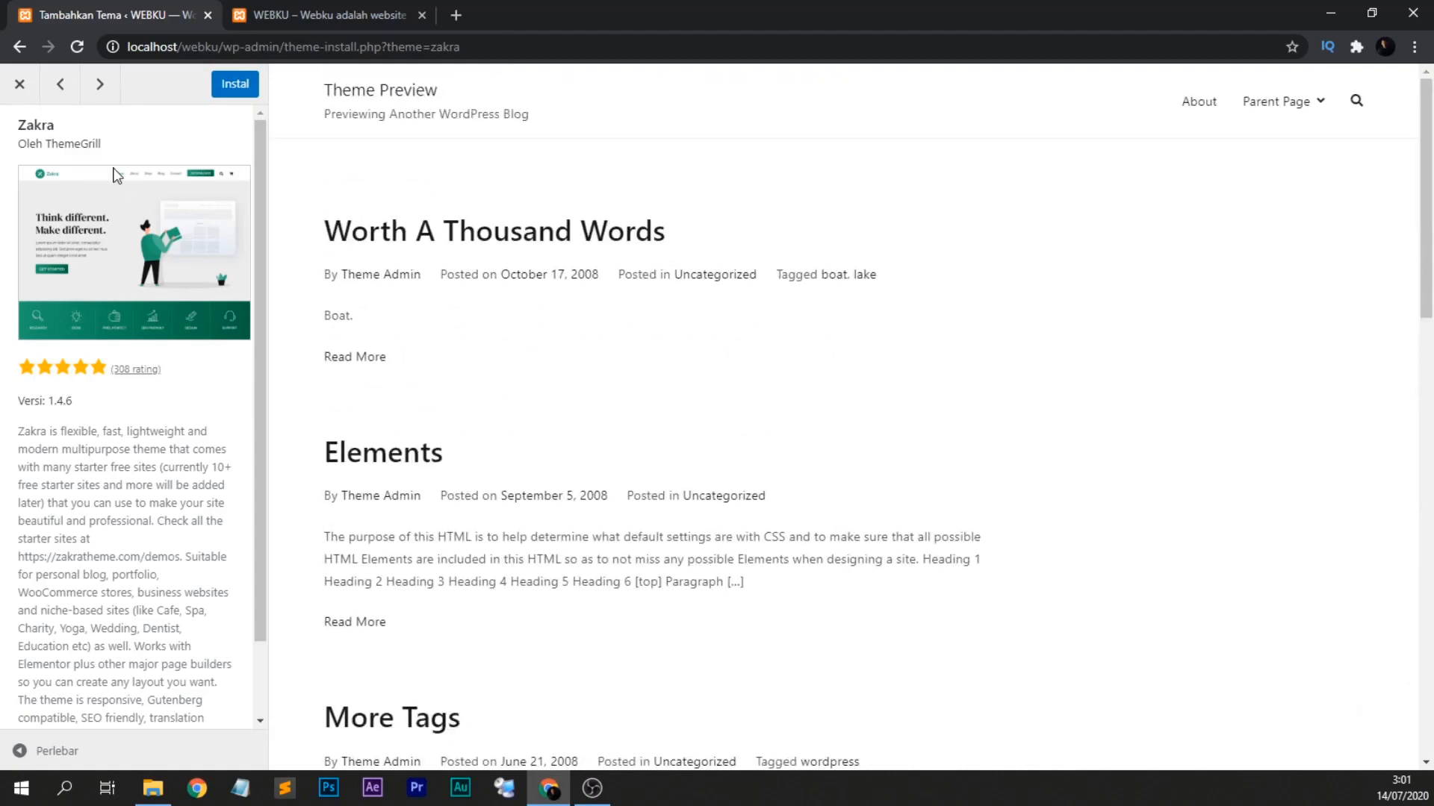
pyautogui.click(20, 84)
# Examine the remaining Blog-filtered themes beyond Zakra and return to the beginning of the list.
pyautogui.scroll(-3, 496, 369)
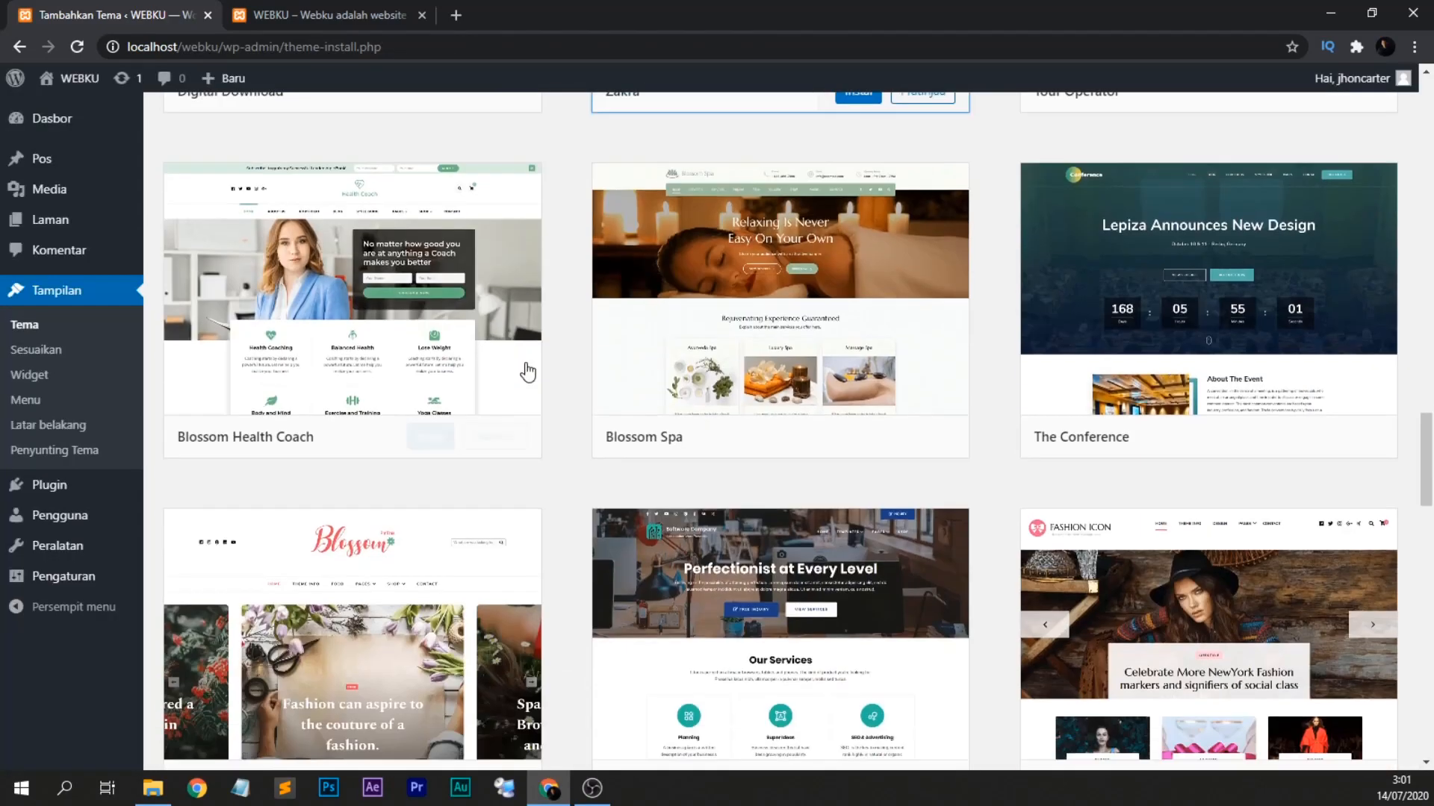
pyautogui.scroll(-7, 768, 406)
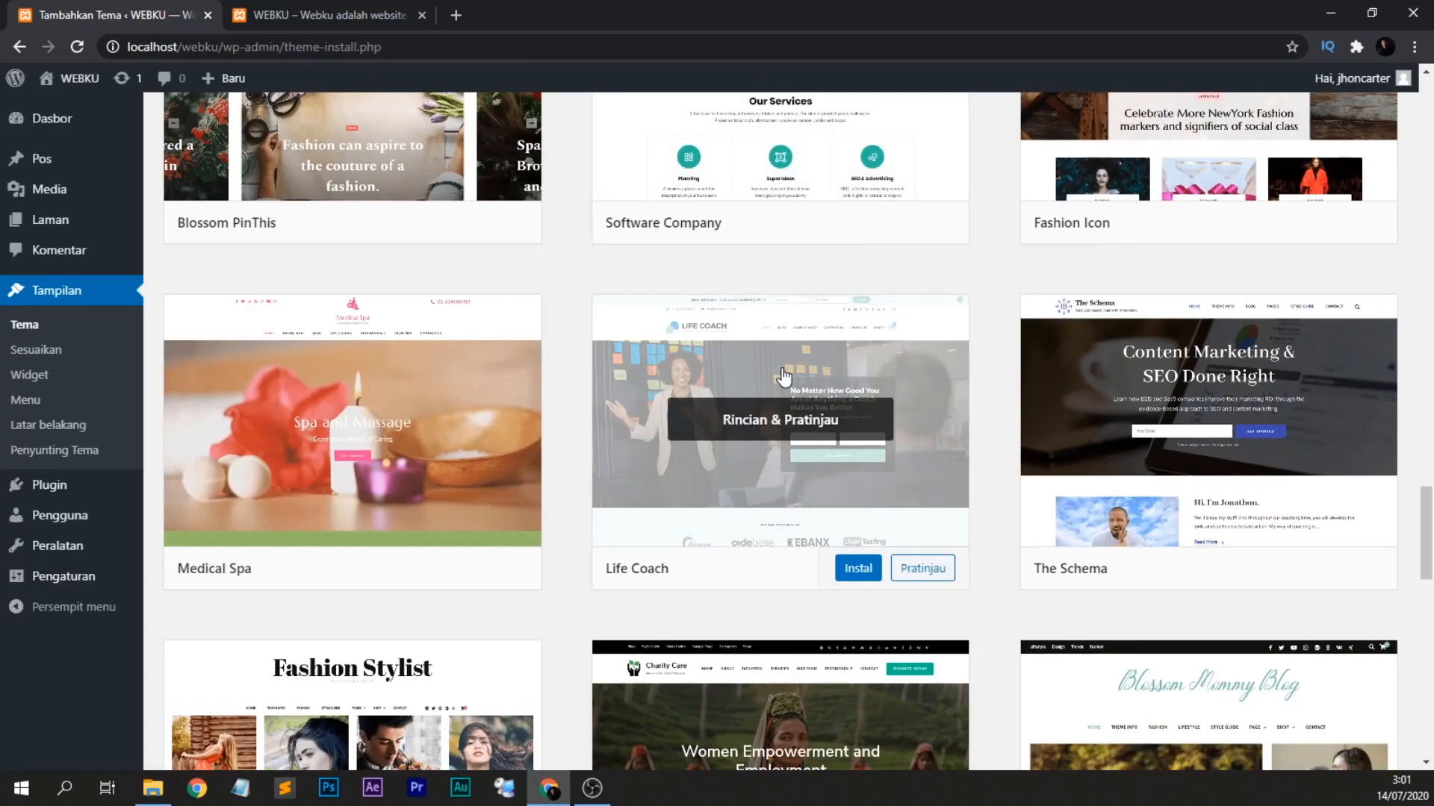
pyautogui.scroll(-5, 782, 377)
pyautogui.scroll(-5, 783, 381)
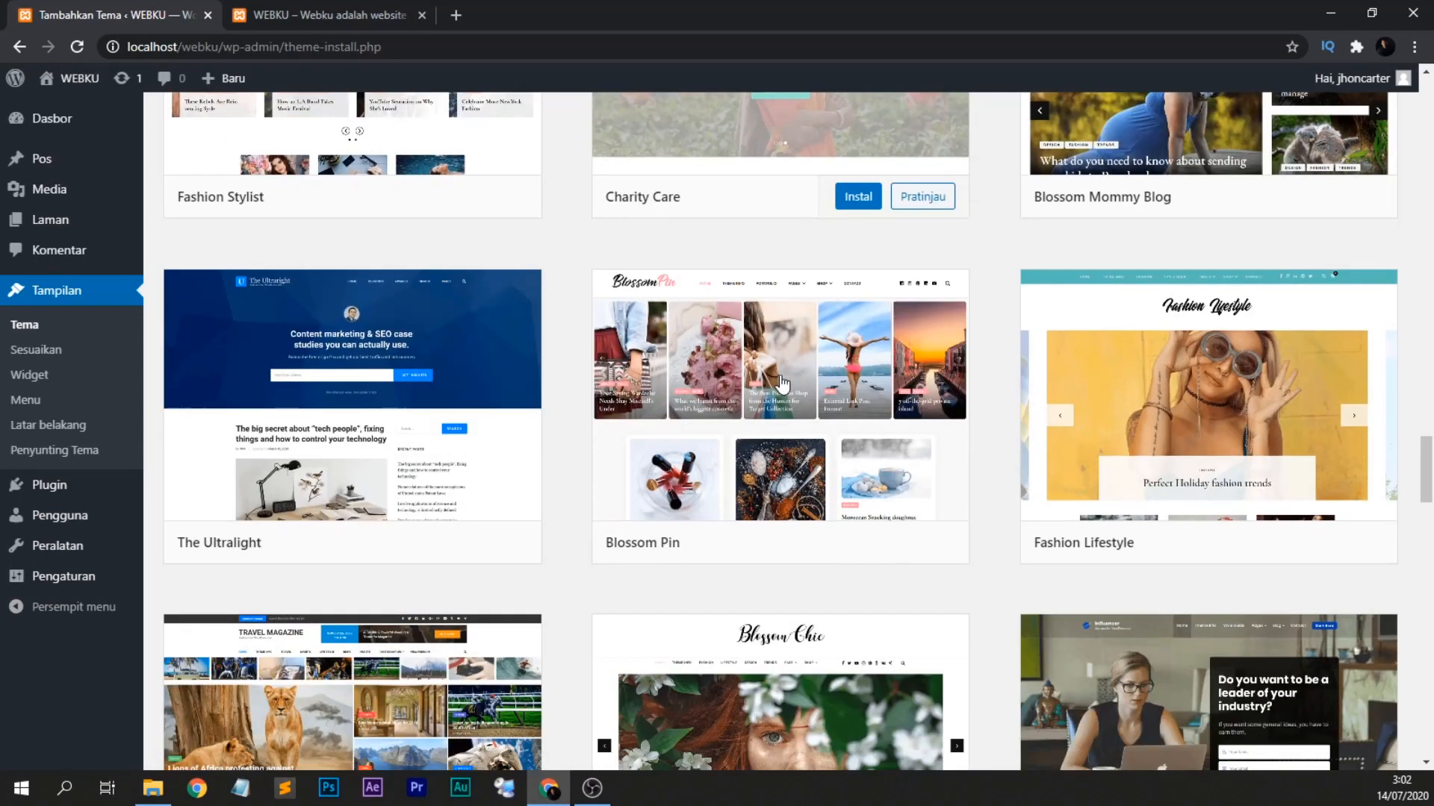
pyautogui.scroll(-5, 783, 382)
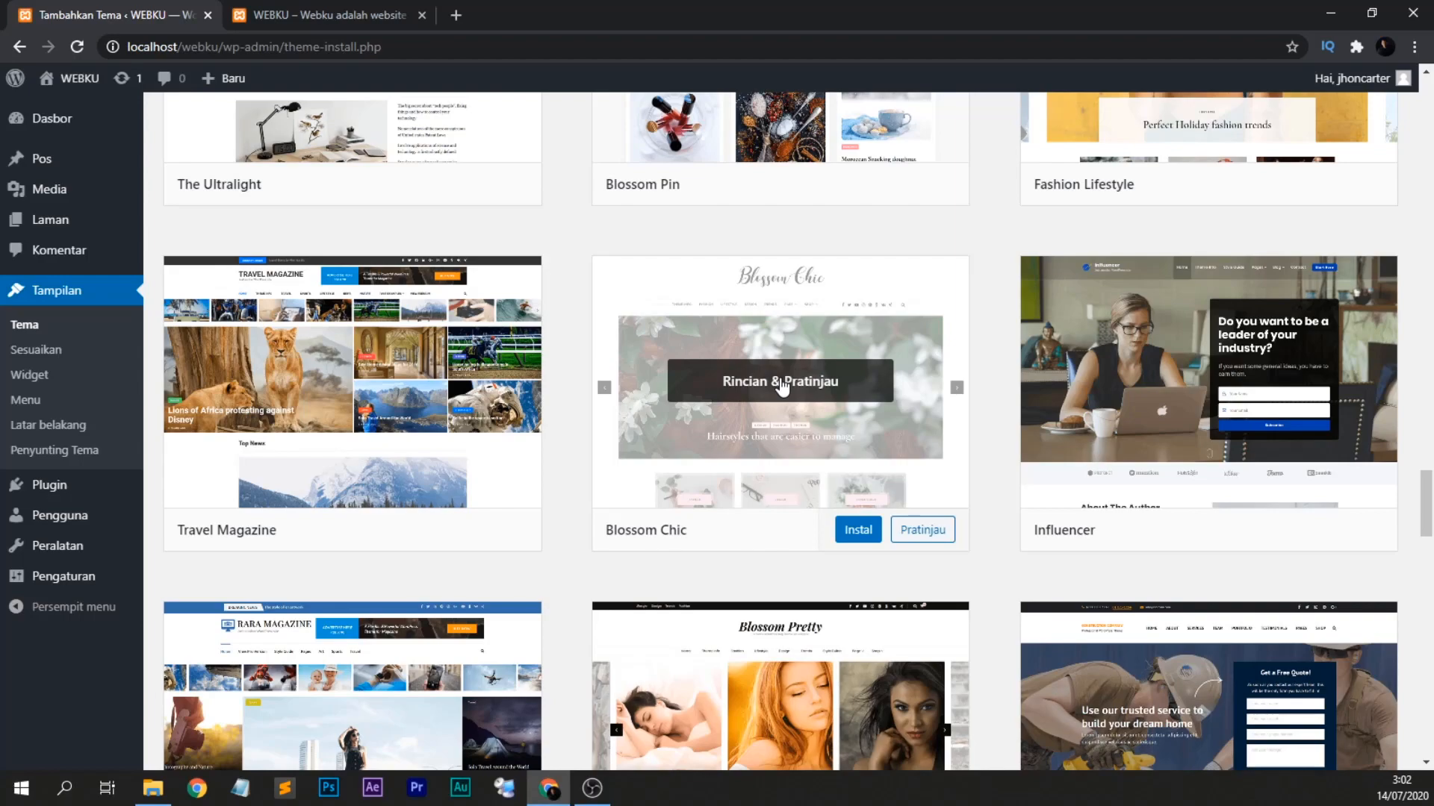
pyautogui.scroll(-4, 781, 386)
pyautogui.scroll(-6, 784, 386)
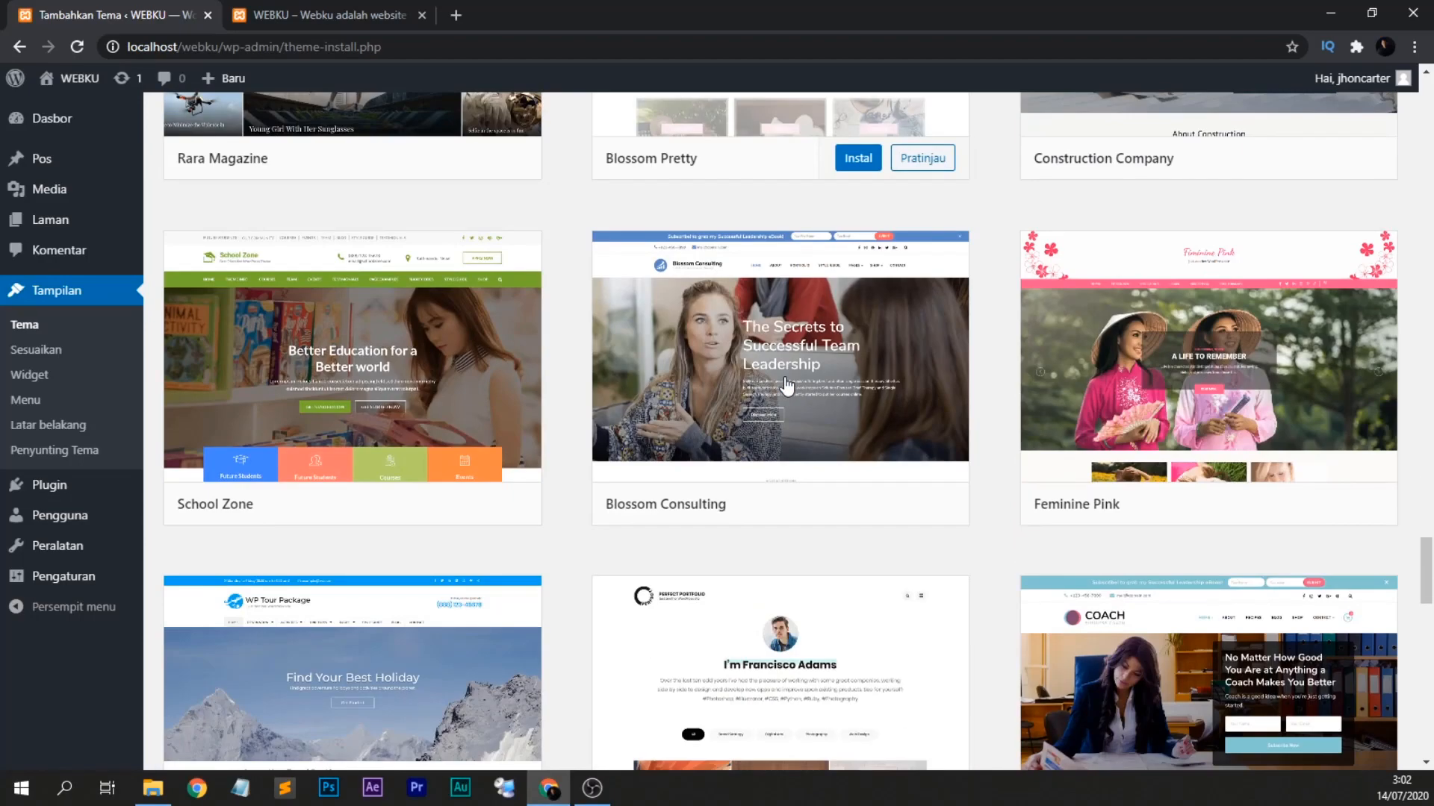
pyautogui.scroll(-4, 786, 384)
pyautogui.scroll(-4, 784, 383)
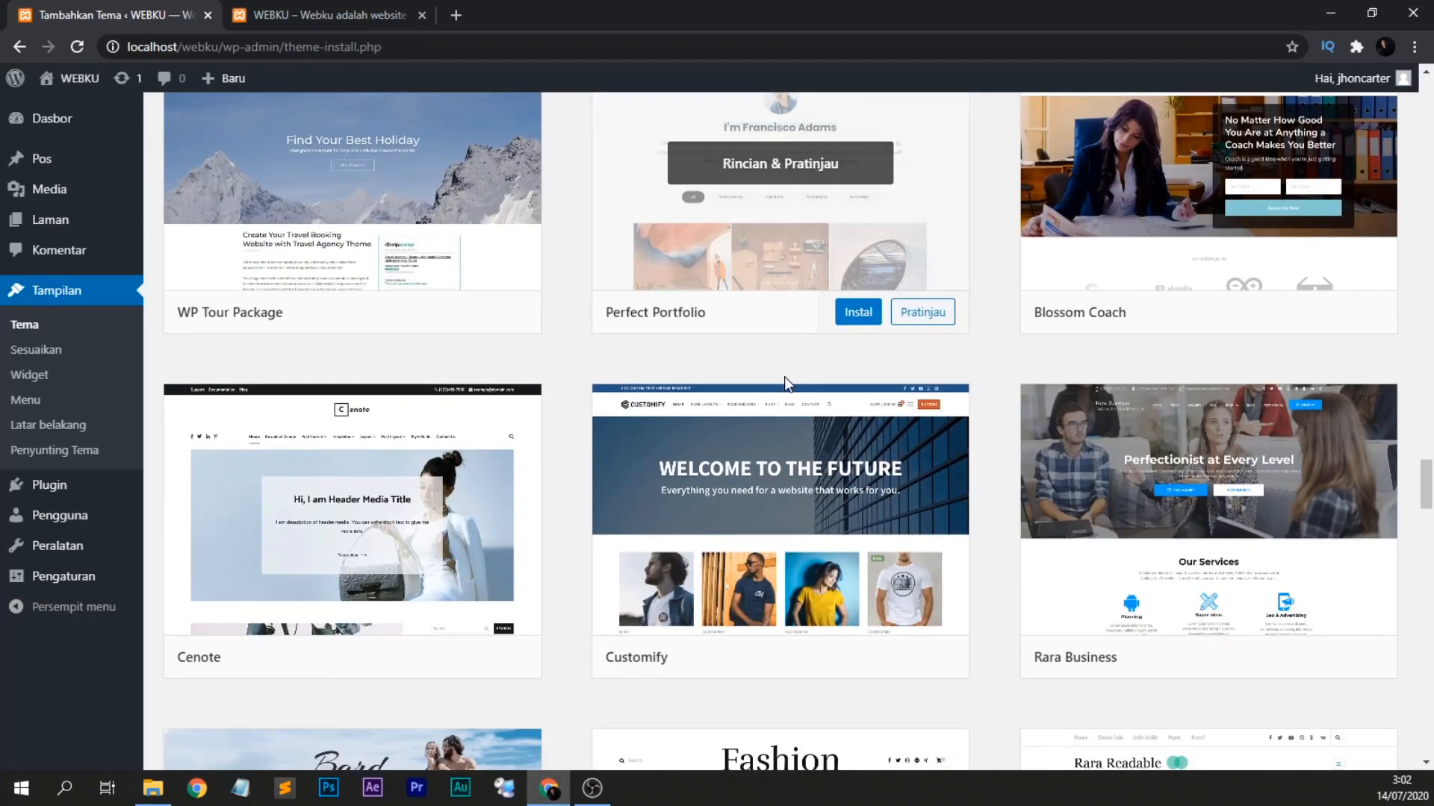
pyautogui.scroll(-5, 784, 385)
pyautogui.scroll(-4, 784, 387)
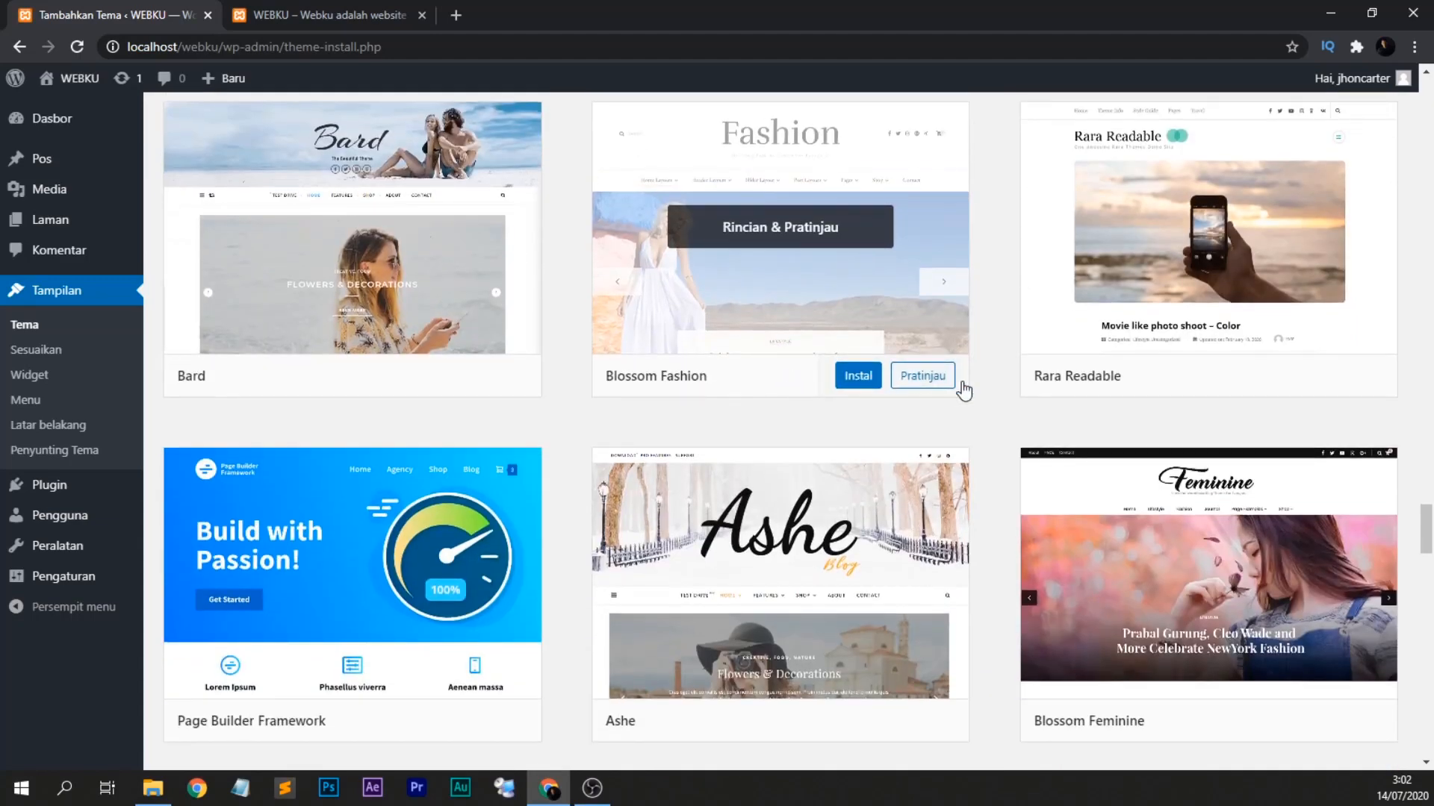
pyautogui.scroll(8, 963, 389)
pyautogui.moveTo(1426, 493); pyautogui.dragTo(1422, 119)
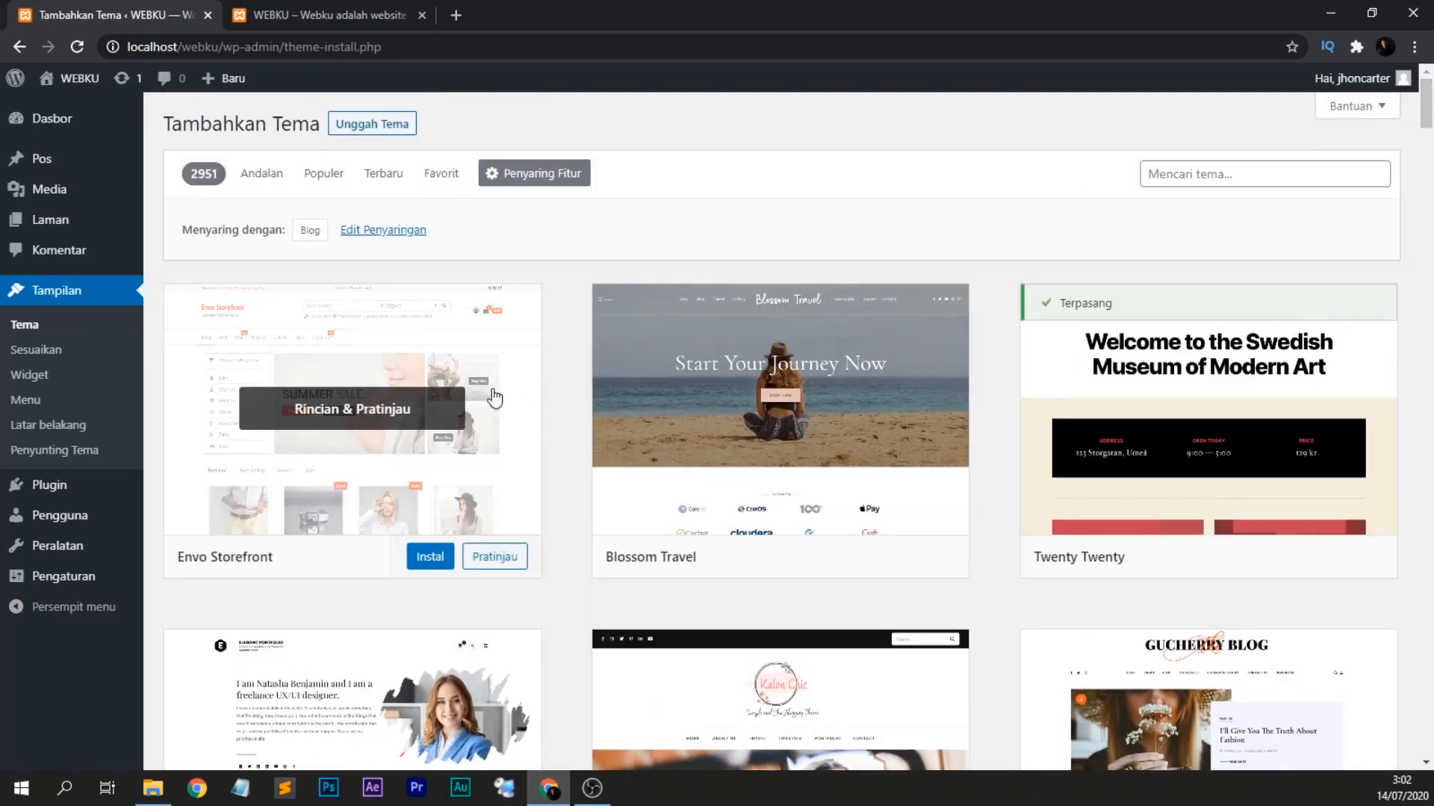
pyautogui.click(409, 404)
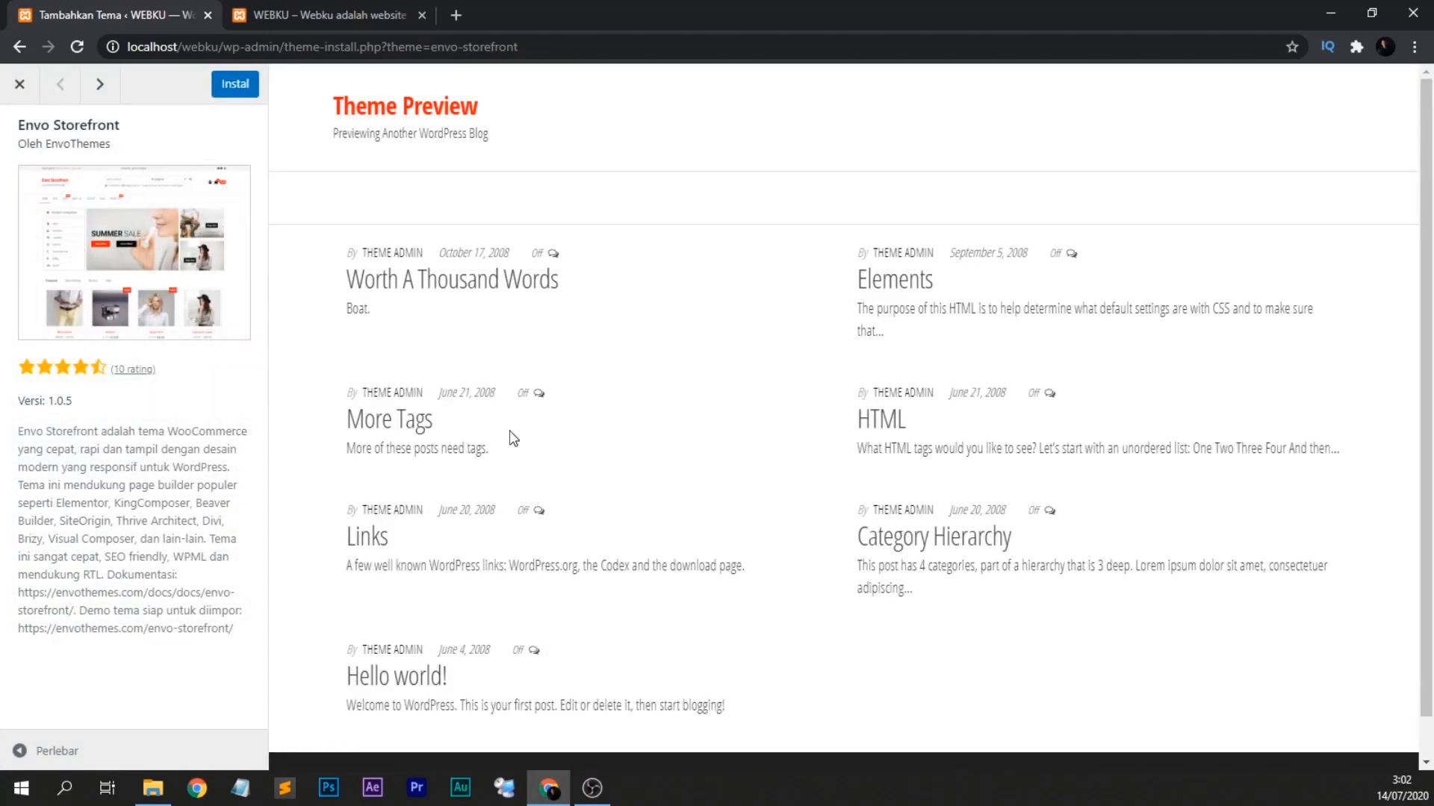
pyautogui.scroll(-1, 523, 433)
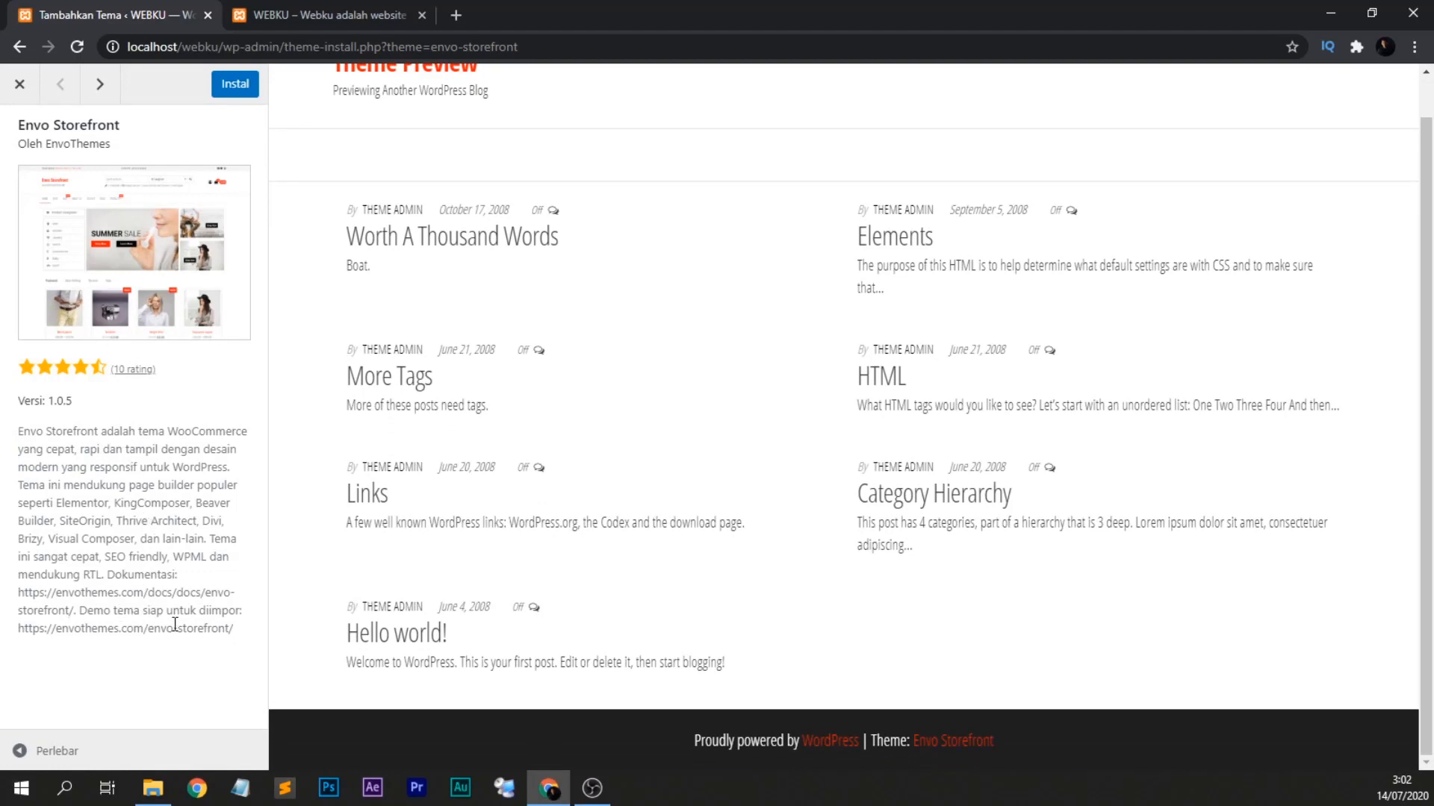
pyautogui.moveTo(233, 630); pyautogui.dragTo(29, 634)
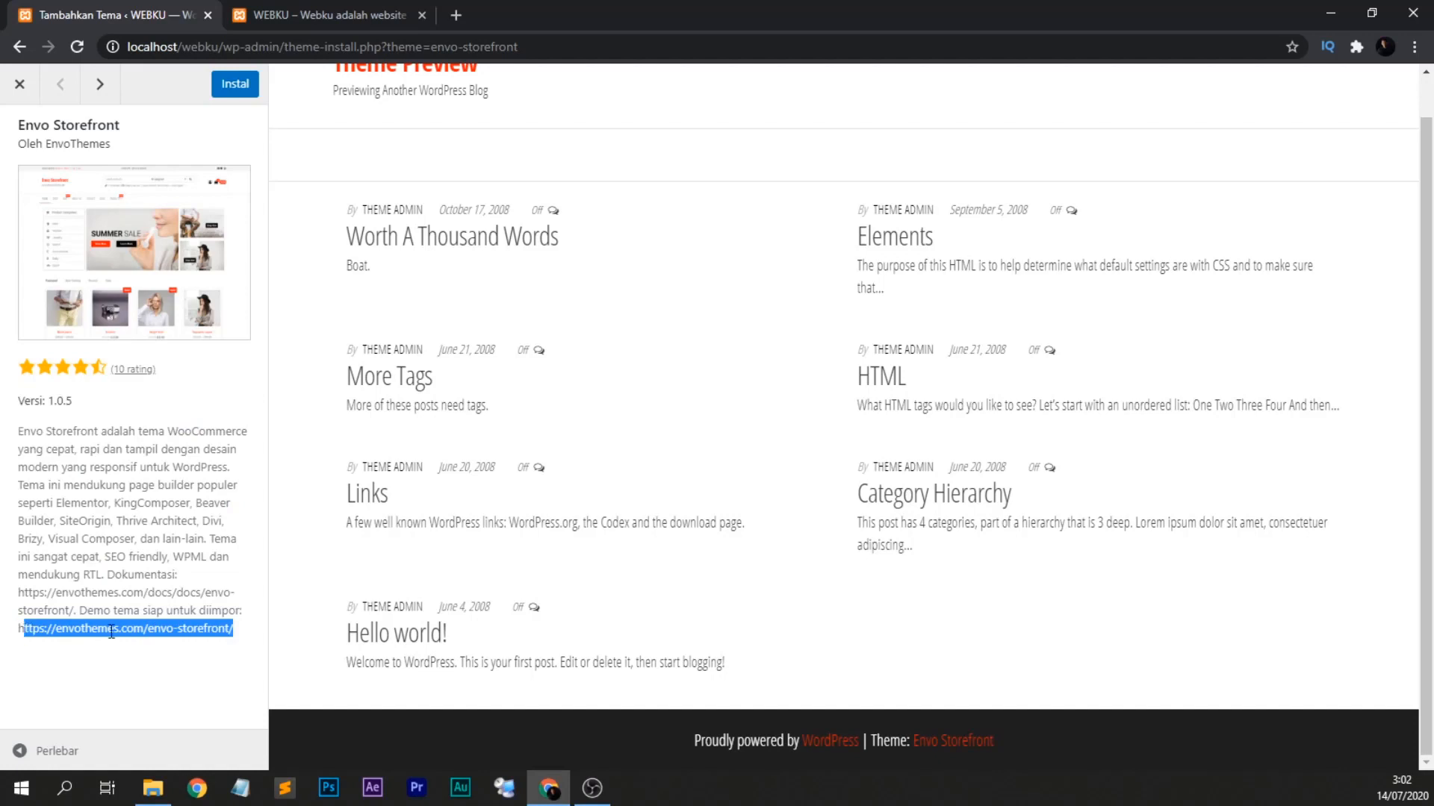
pyautogui.click(22, 630)
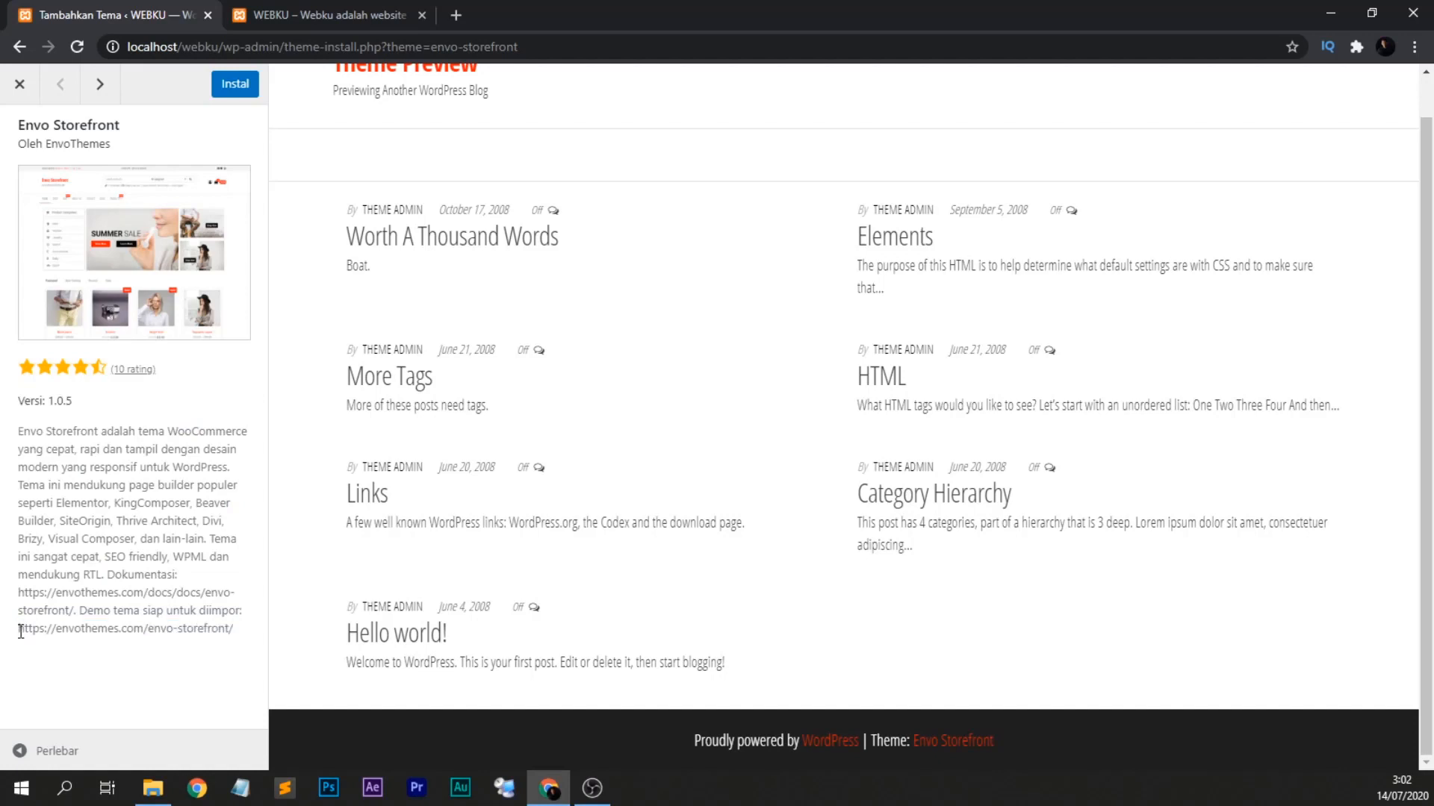
pyautogui.moveTo(21, 631); pyautogui.dragTo(231, 633)
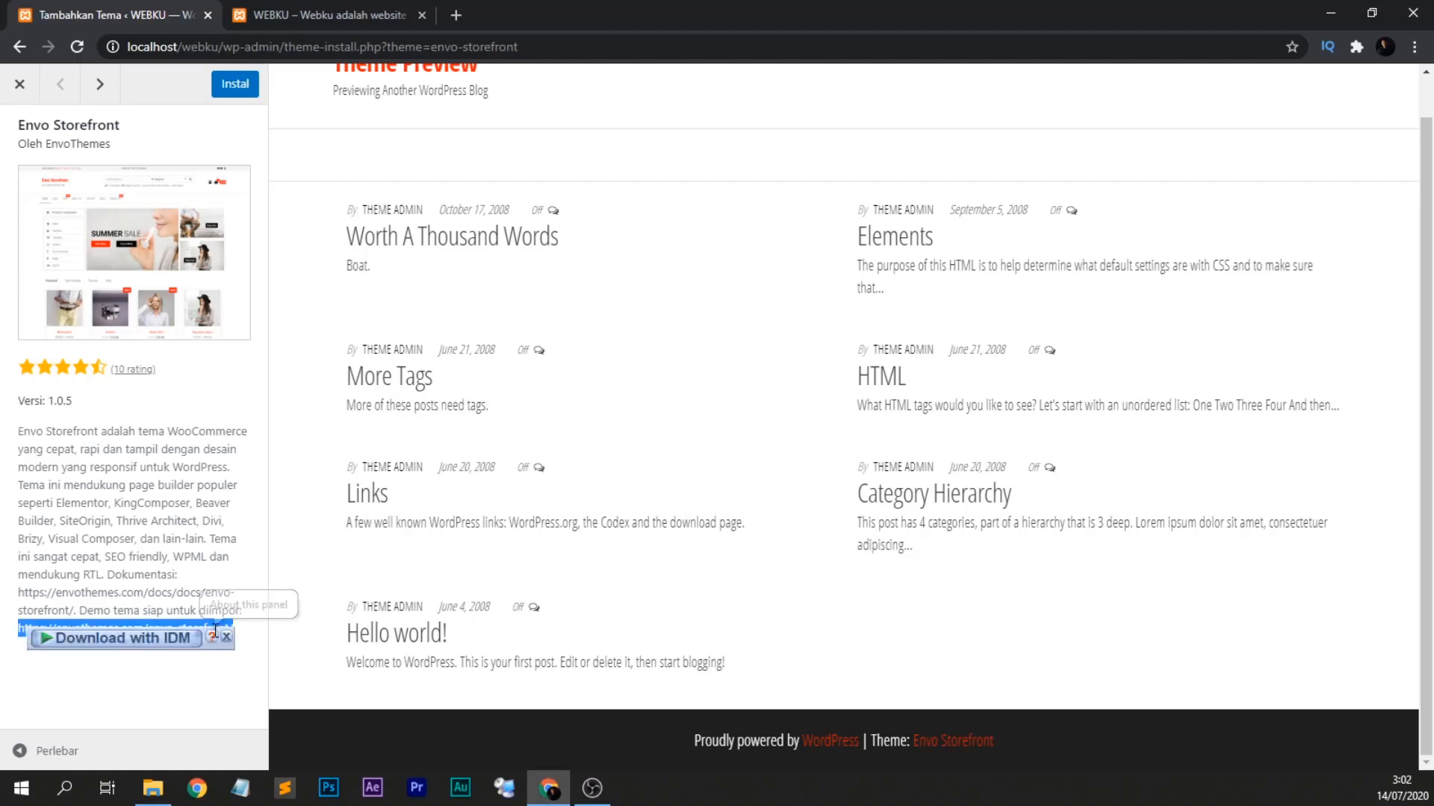
pyautogui.rightClick(218, 627)
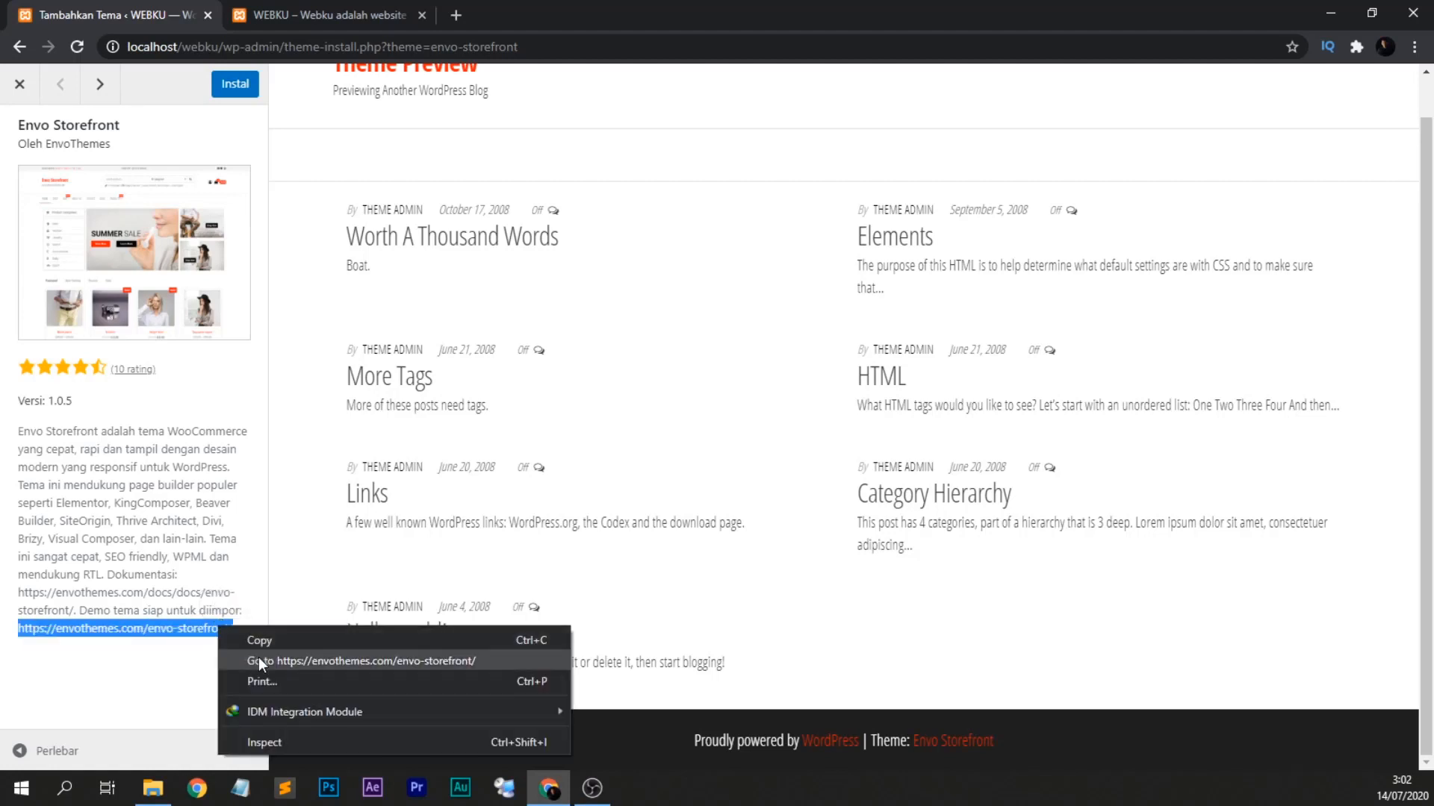
pyautogui.click(259, 659)
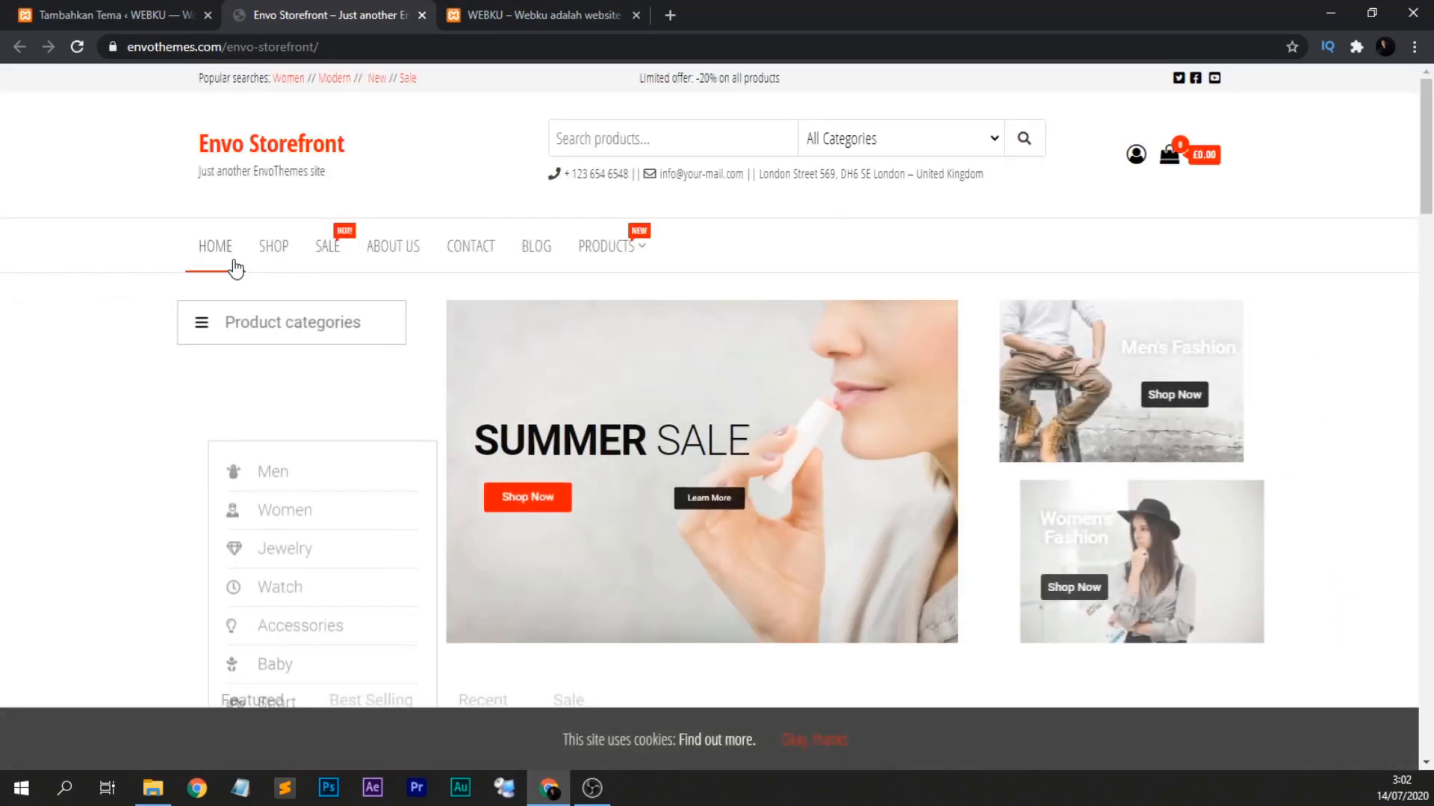
# Look over the demo store's featured products and examine the Black pants product page from its header to its description.
pyautogui.scroll(-5, 106, 240)
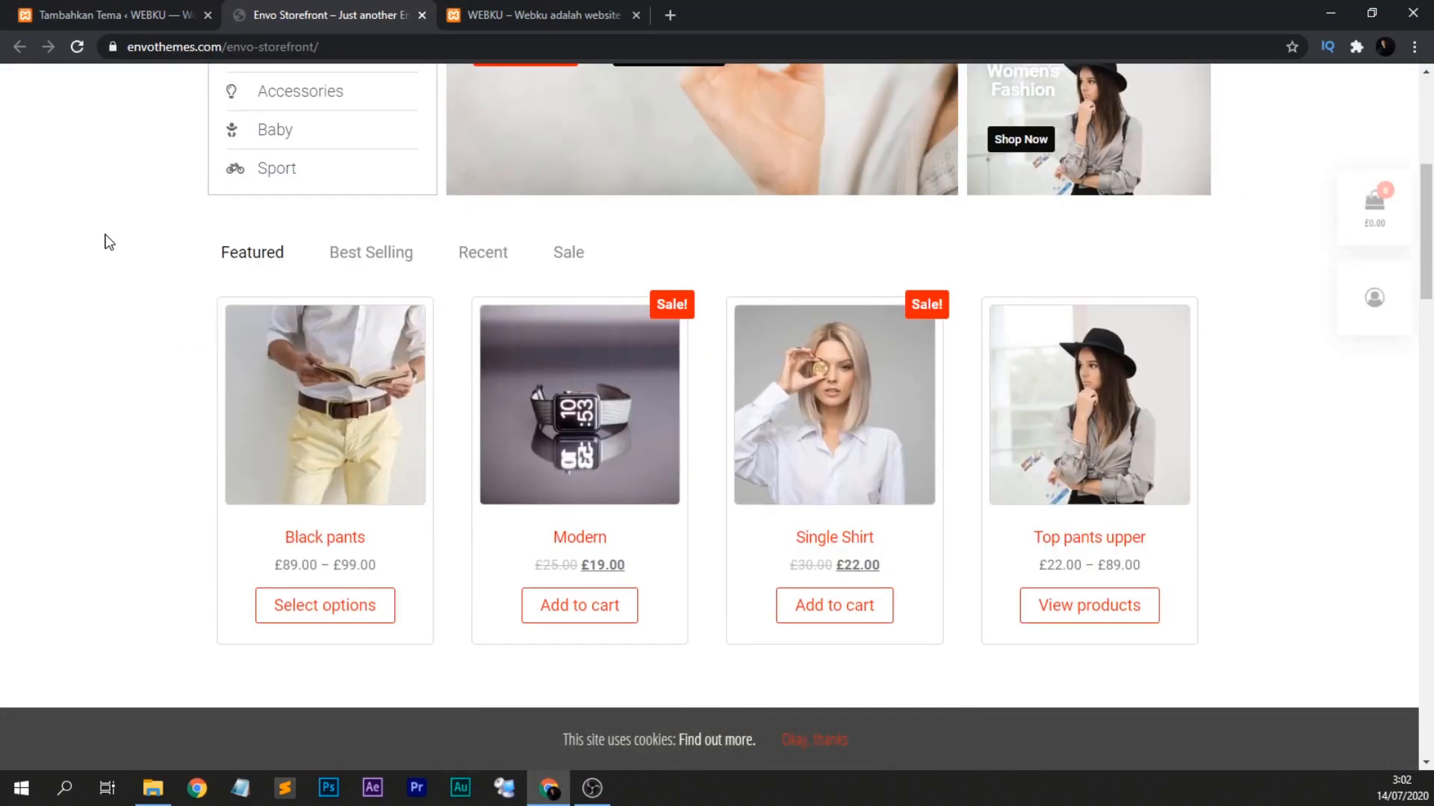
pyautogui.click(327, 424)
pyautogui.scroll(-6, 168, 324)
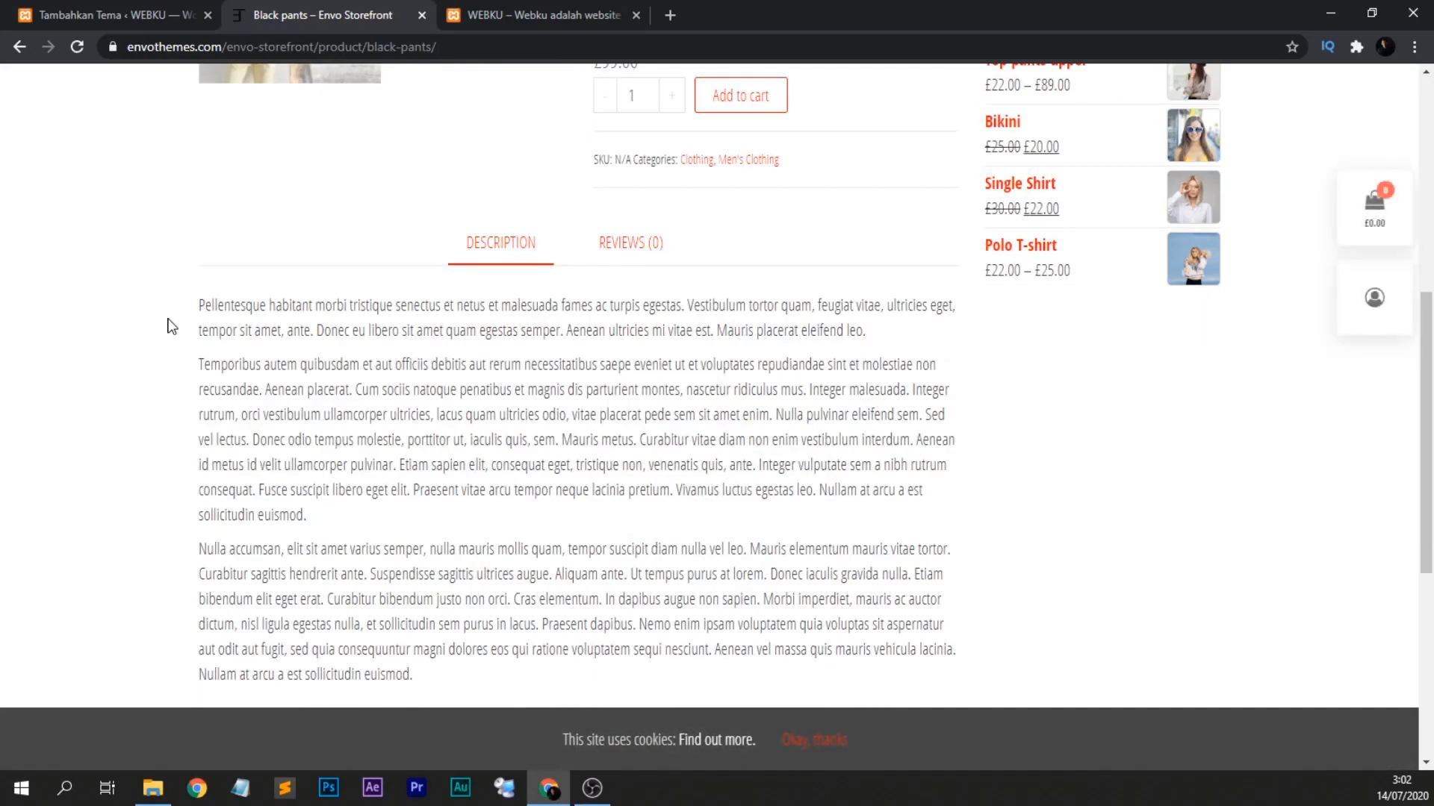
pyautogui.scroll(-5, 168, 327)
pyautogui.scroll(10, 173, 333)
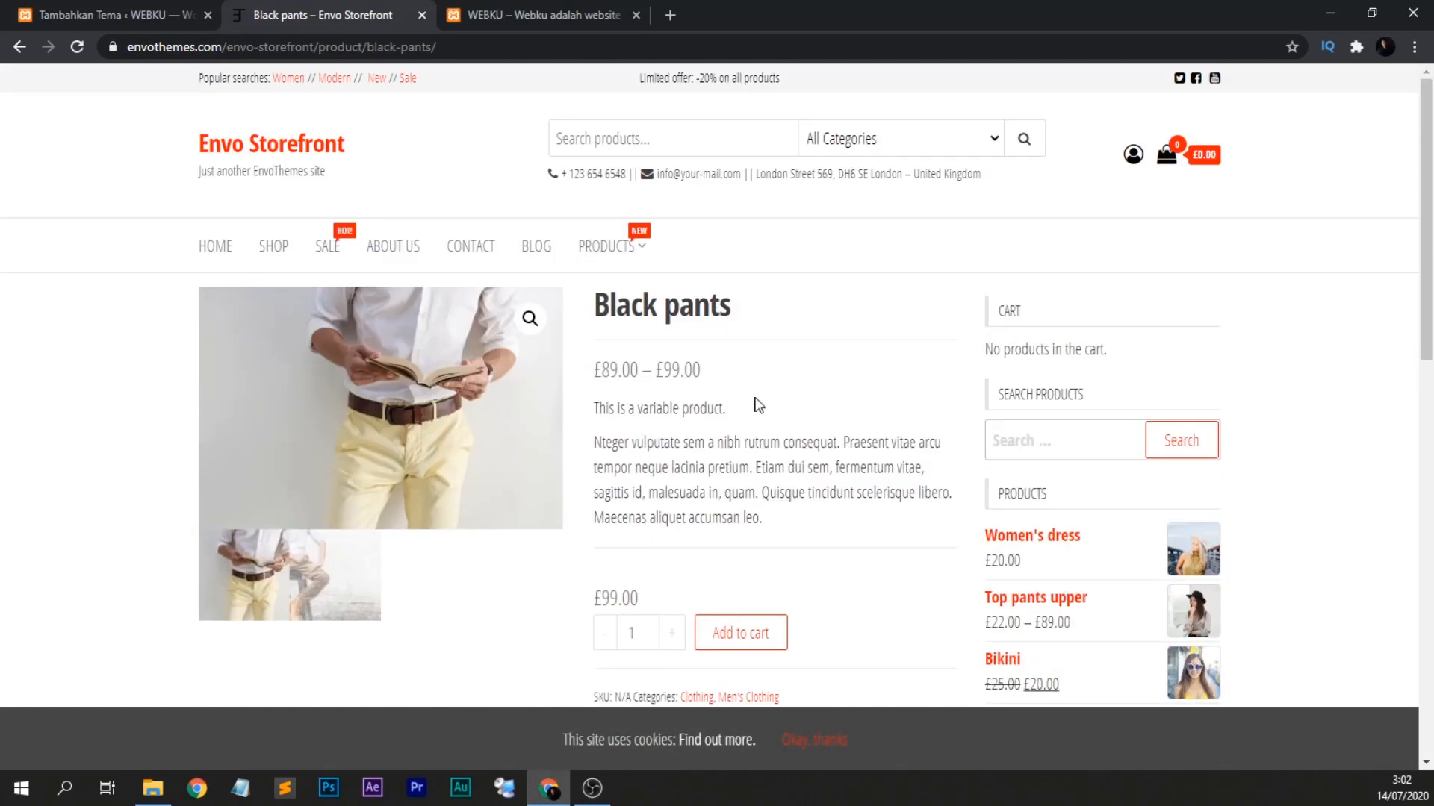
pyautogui.scroll(-5, 761, 403)
pyautogui.scroll(5, 812, 377)
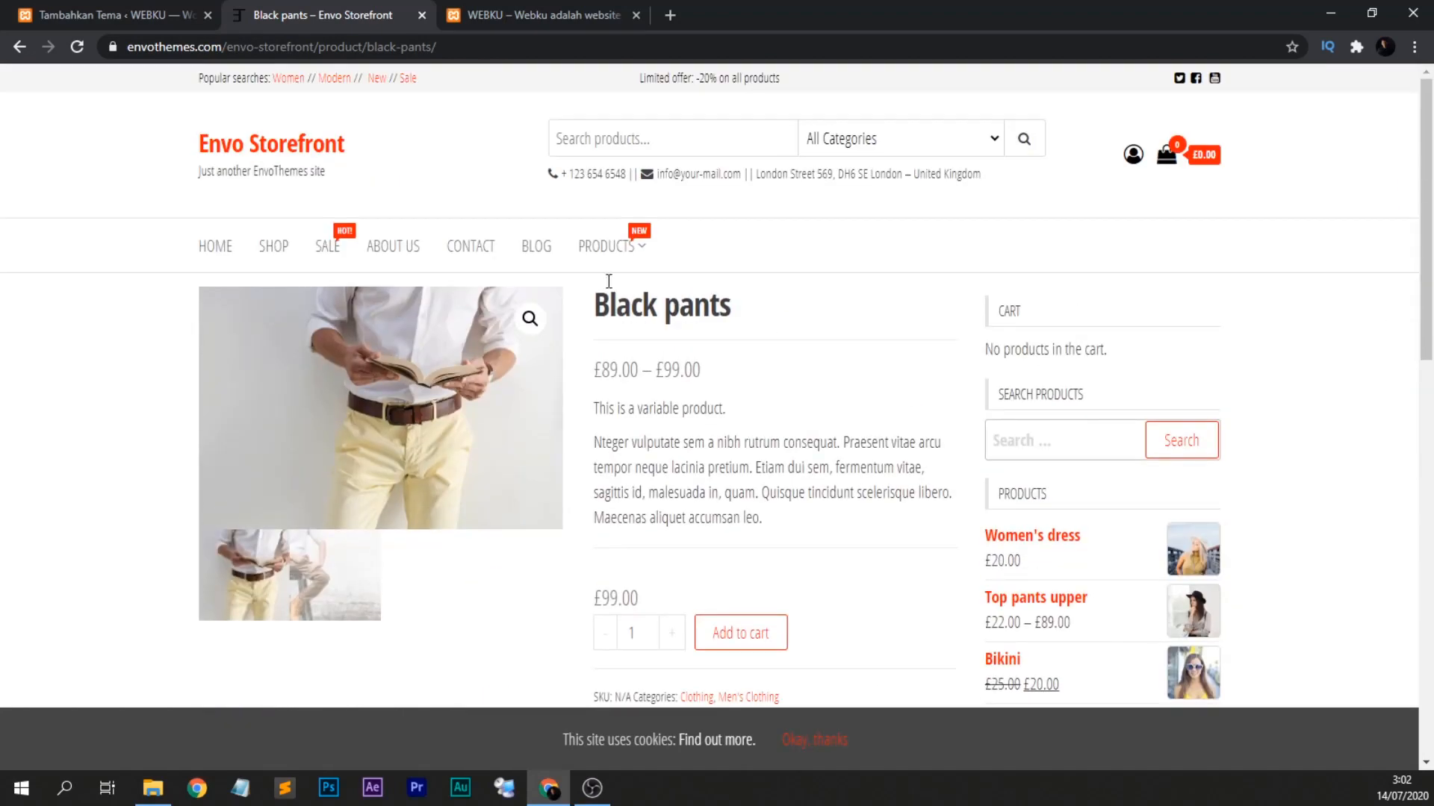
# Return to the demo store's home page, examine it down to the contact section, and close both the demo and the Envo Storefront preview.
pyautogui.click(273, 153)
pyautogui.scroll(-5, 240, 395)
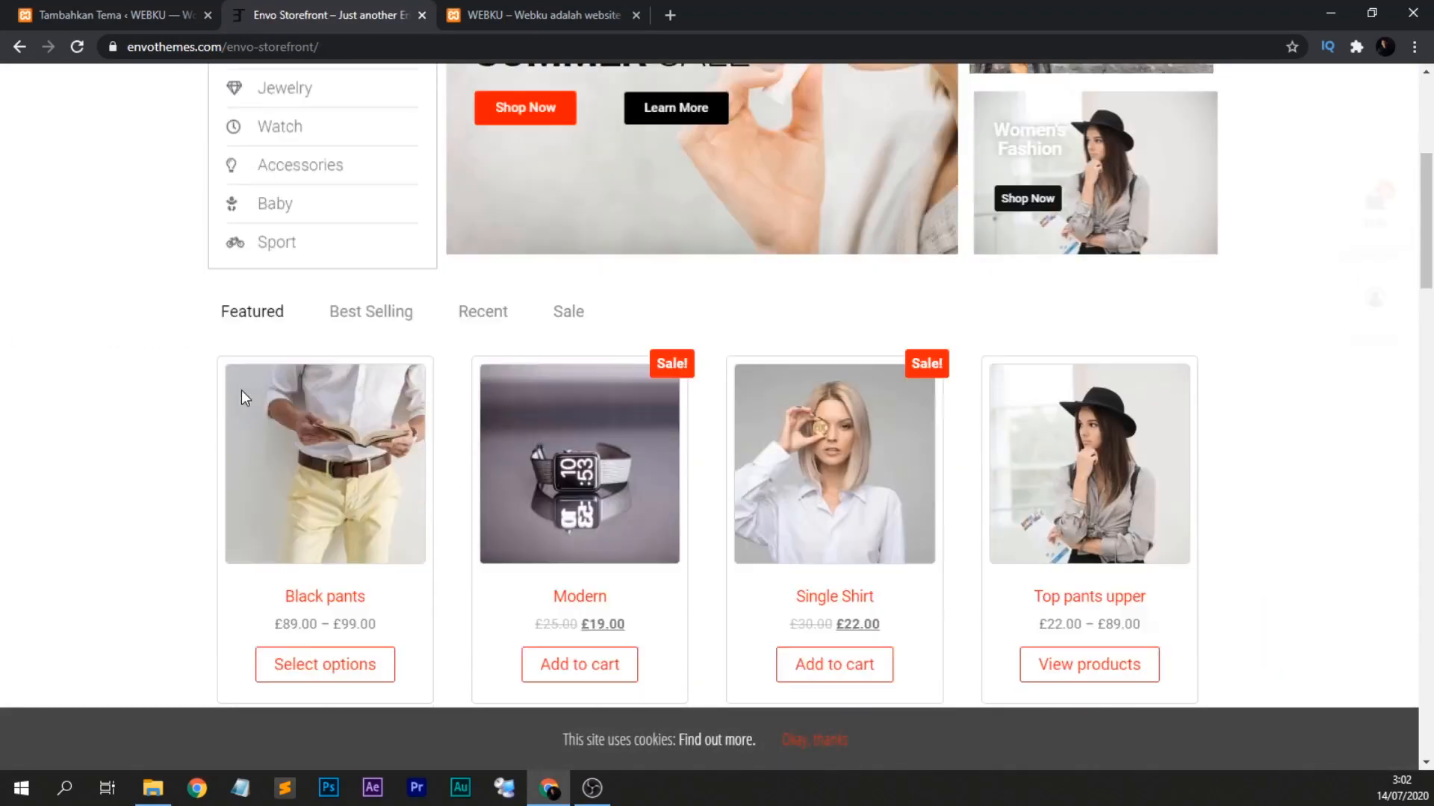
pyautogui.scroll(-1, 240, 395)
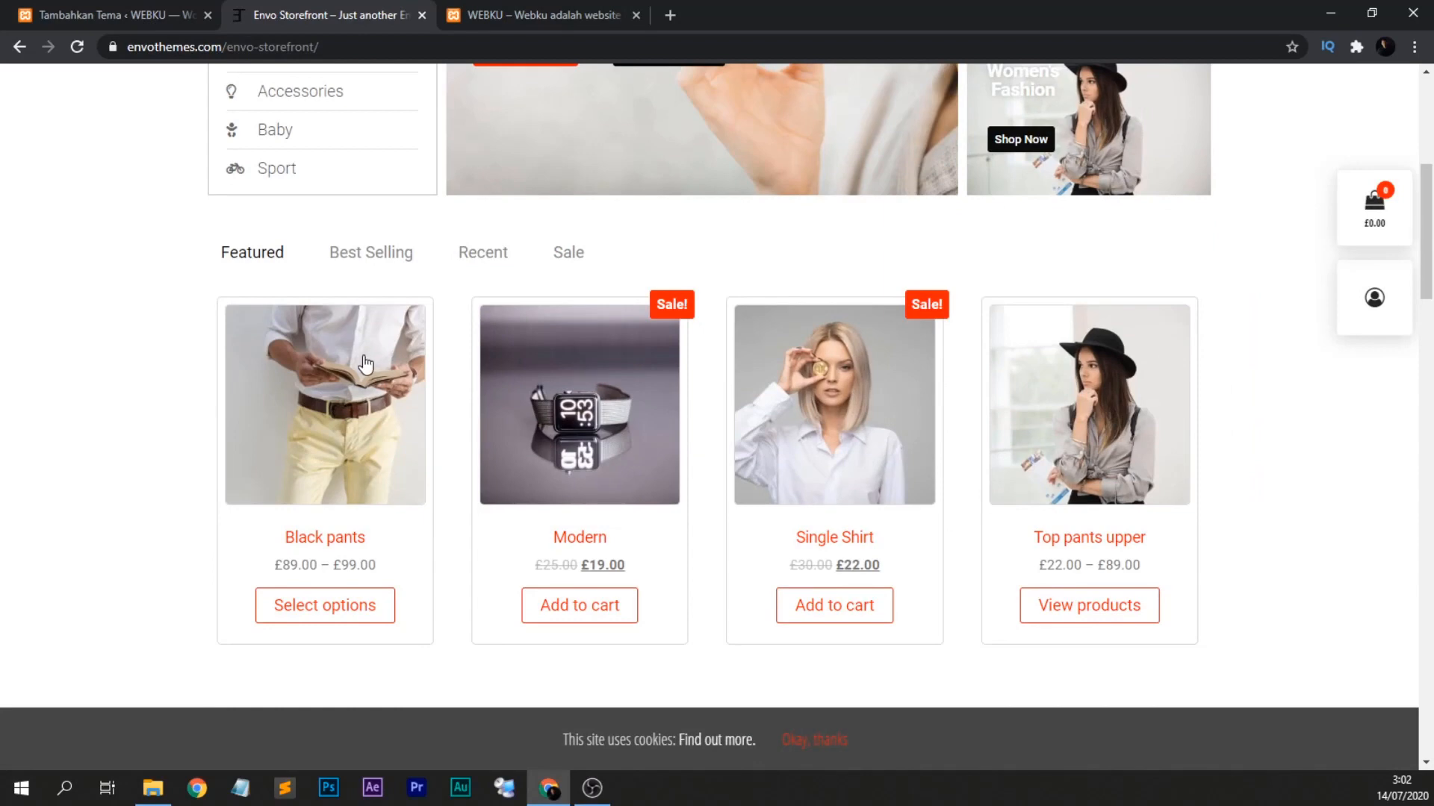
pyautogui.scroll(-13, 365, 364)
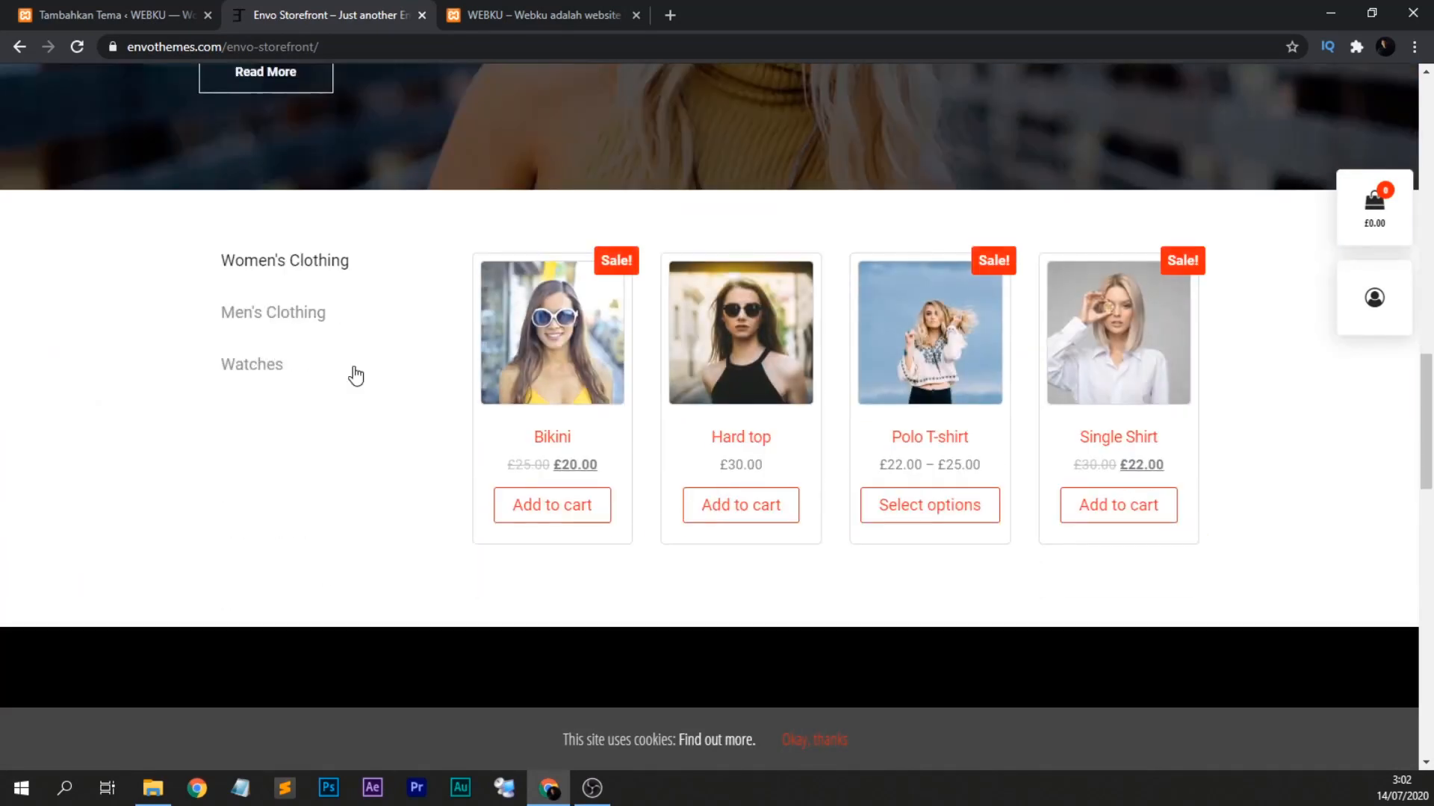
pyautogui.scroll(-6, 353, 373)
pyautogui.scroll(-12, 352, 373)
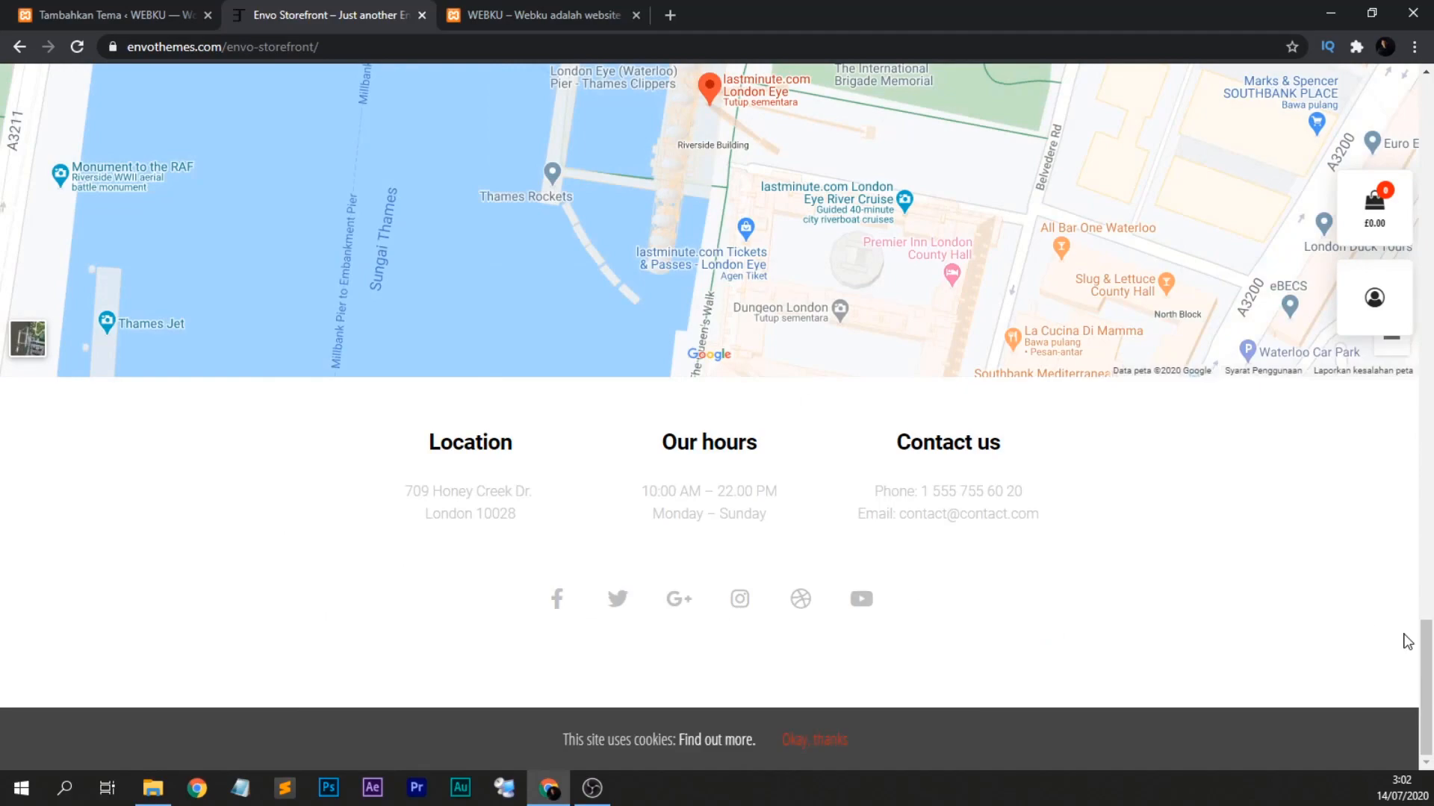
pyautogui.moveTo(1426, 672); pyautogui.dragTo(1430, 75)
pyautogui.click(422, 15)
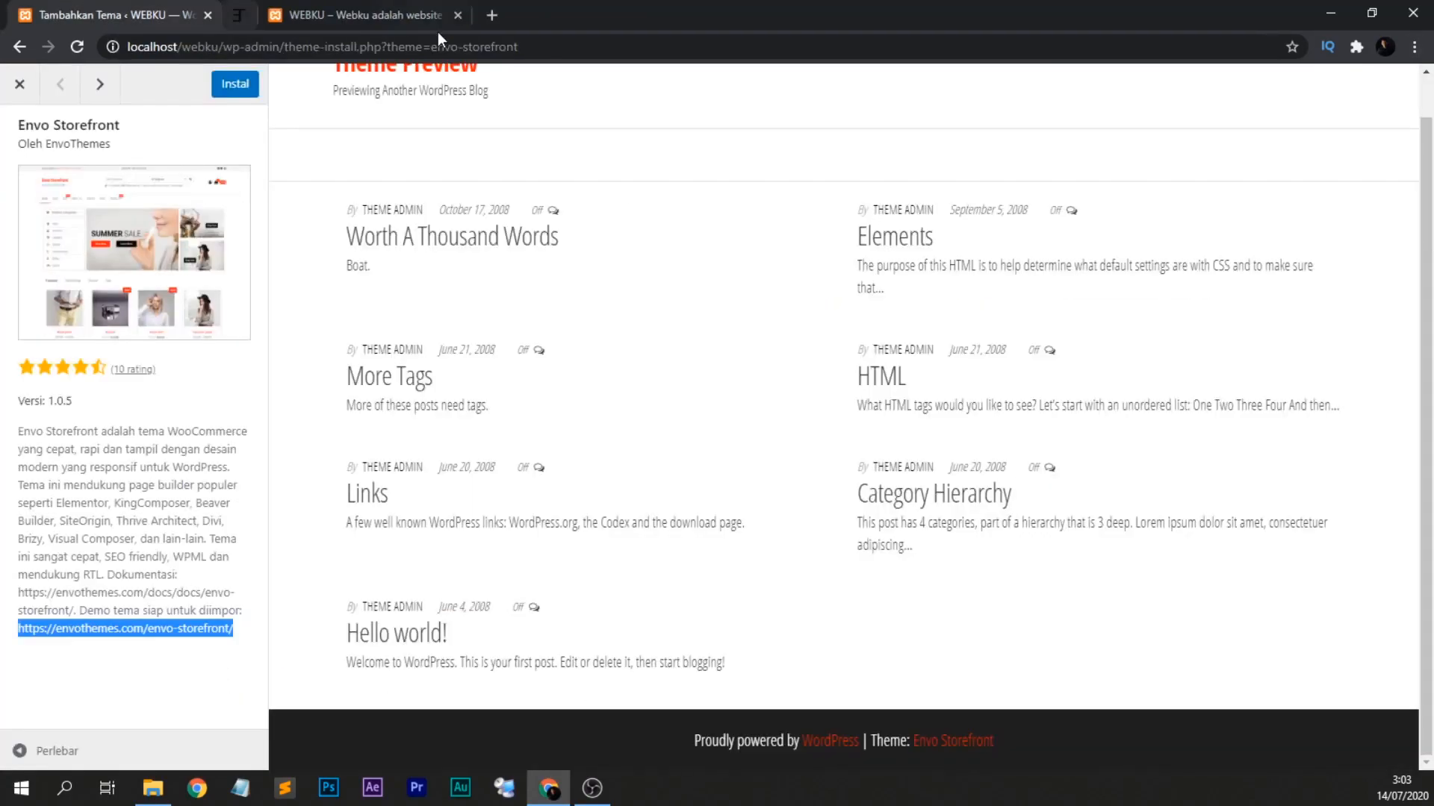
pyautogui.click(34, 97)
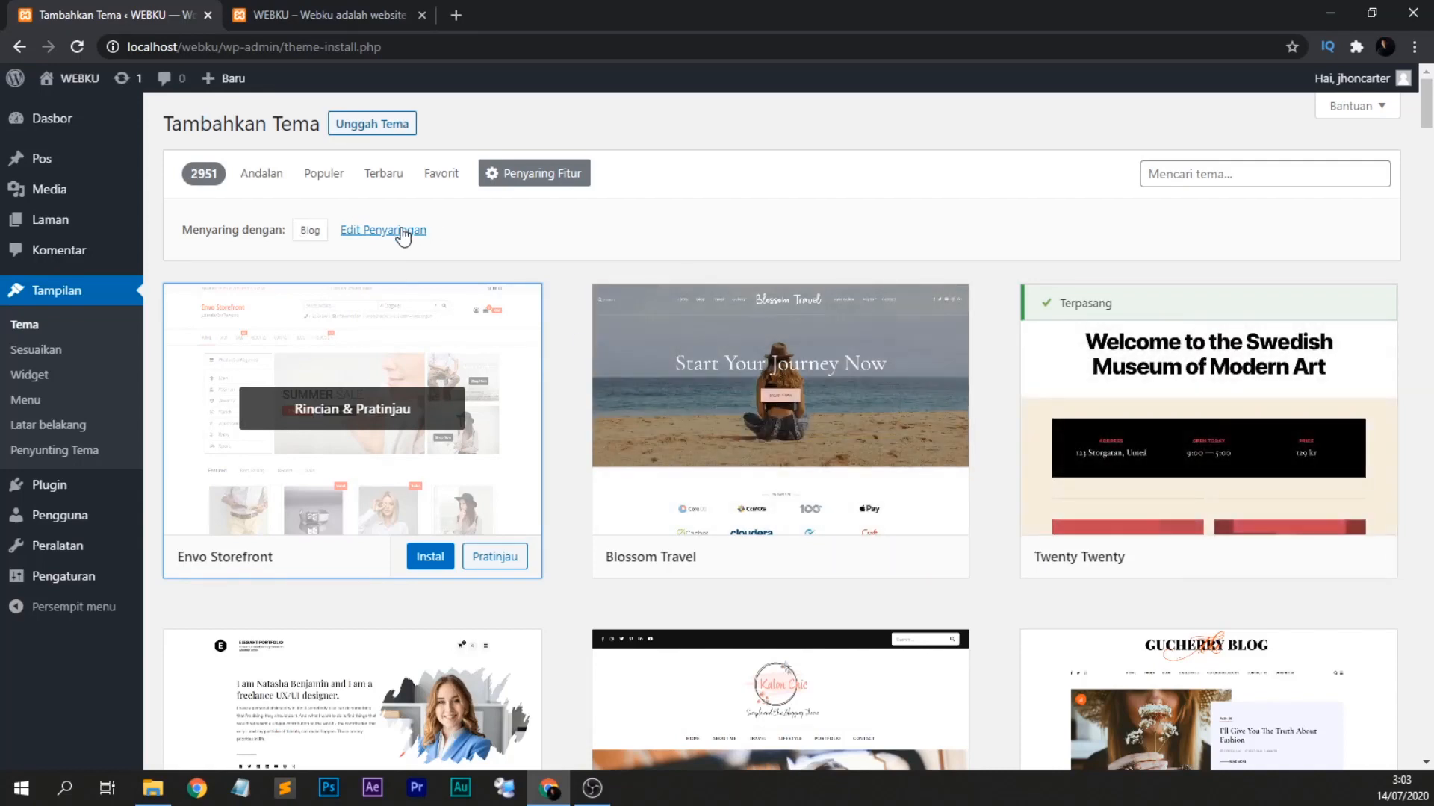
# Review the subject, feature and layout options of the theme filter and reapply it with only Blog selected.
pyautogui.click(400, 233)
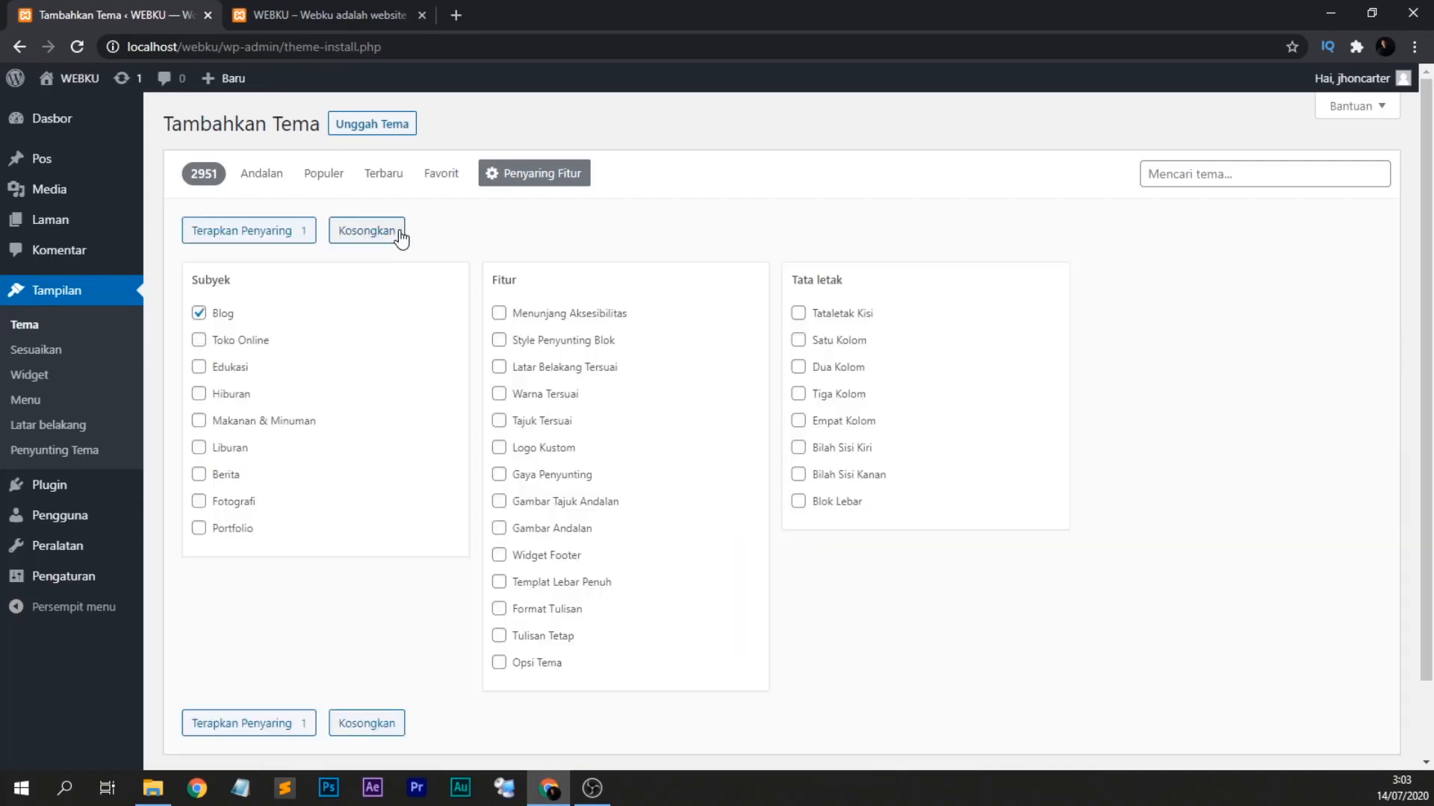
pyautogui.click(219, 314)
pyautogui.click(223, 315)
pyautogui.scroll(-2, 688, 328)
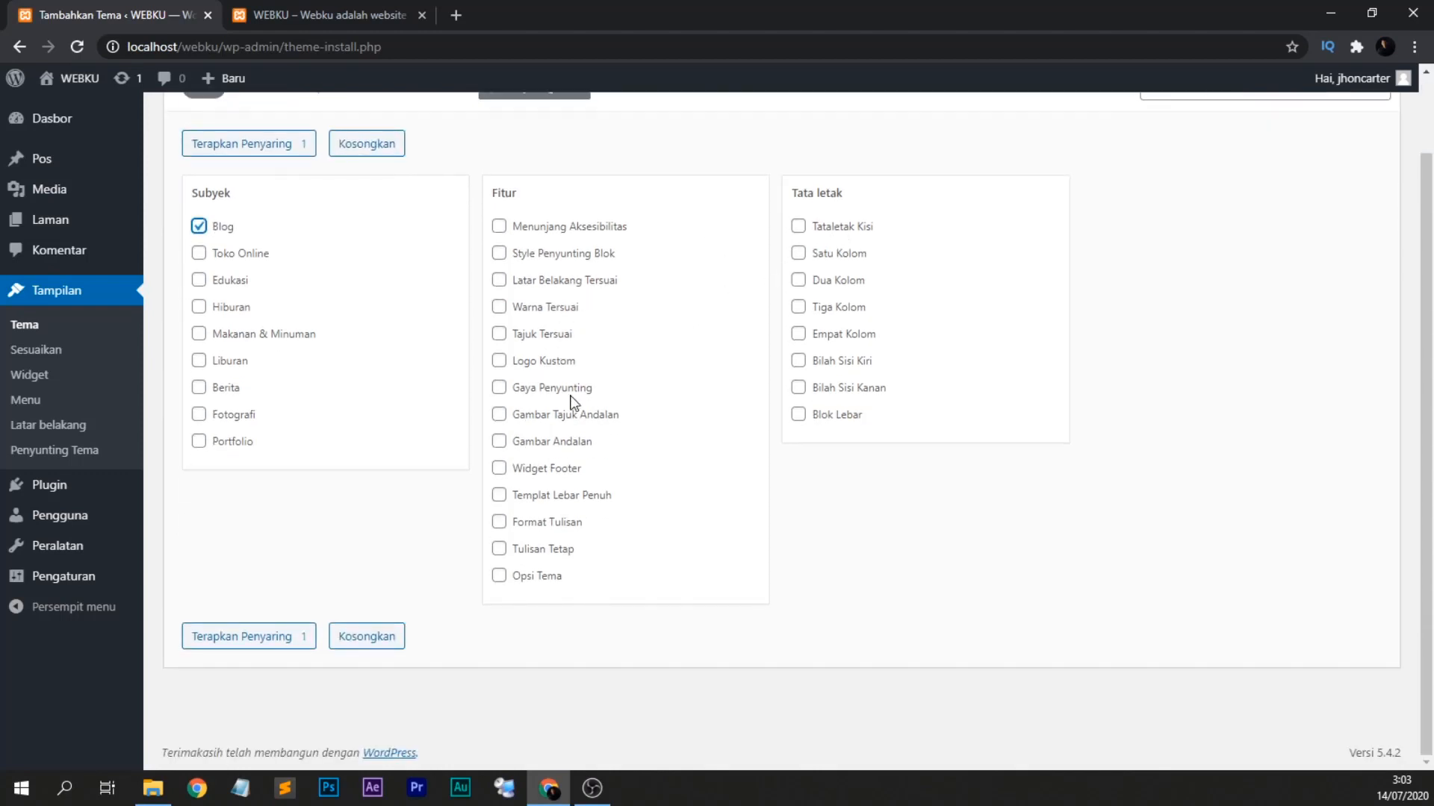
pyautogui.scroll(2, 401, 493)
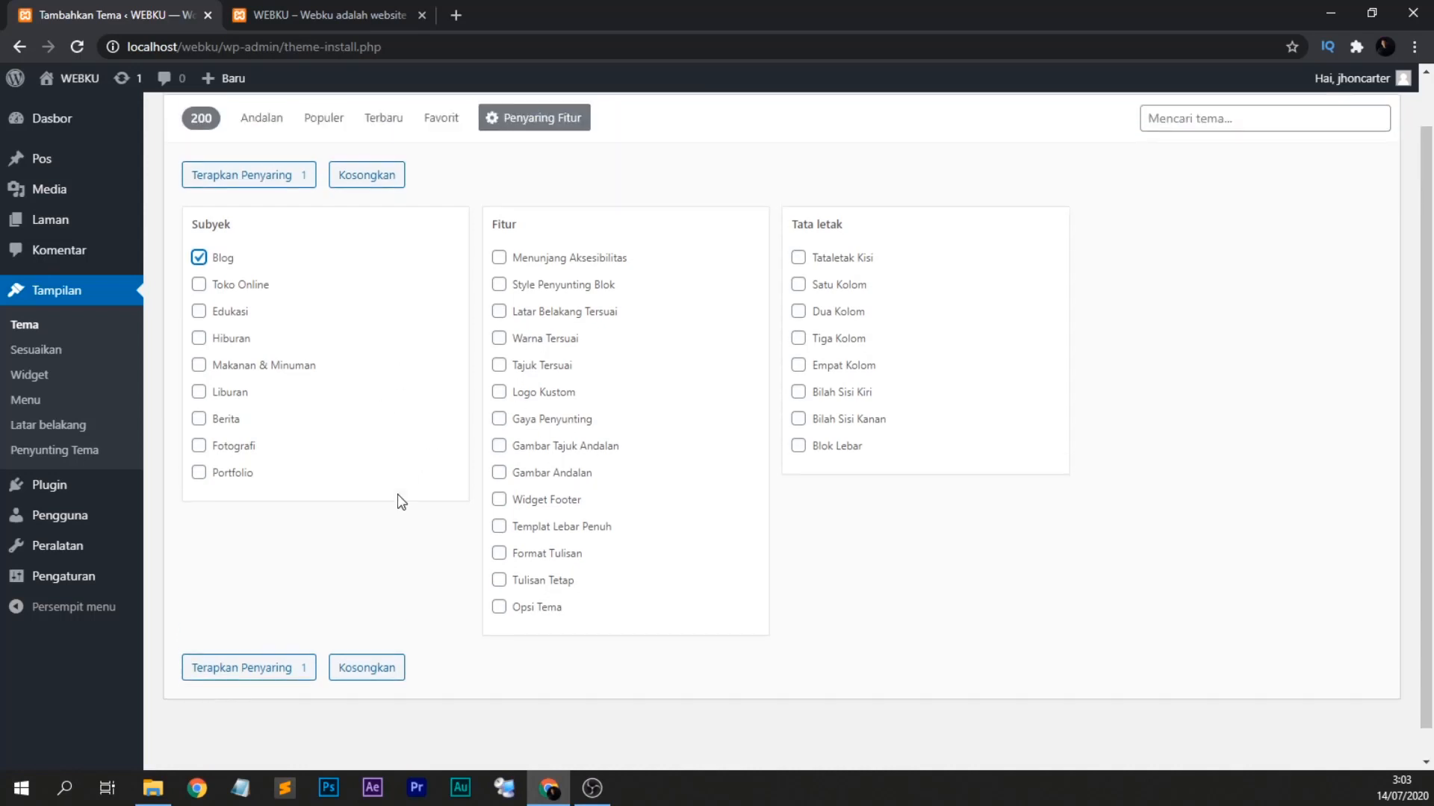
pyautogui.click(244, 227)
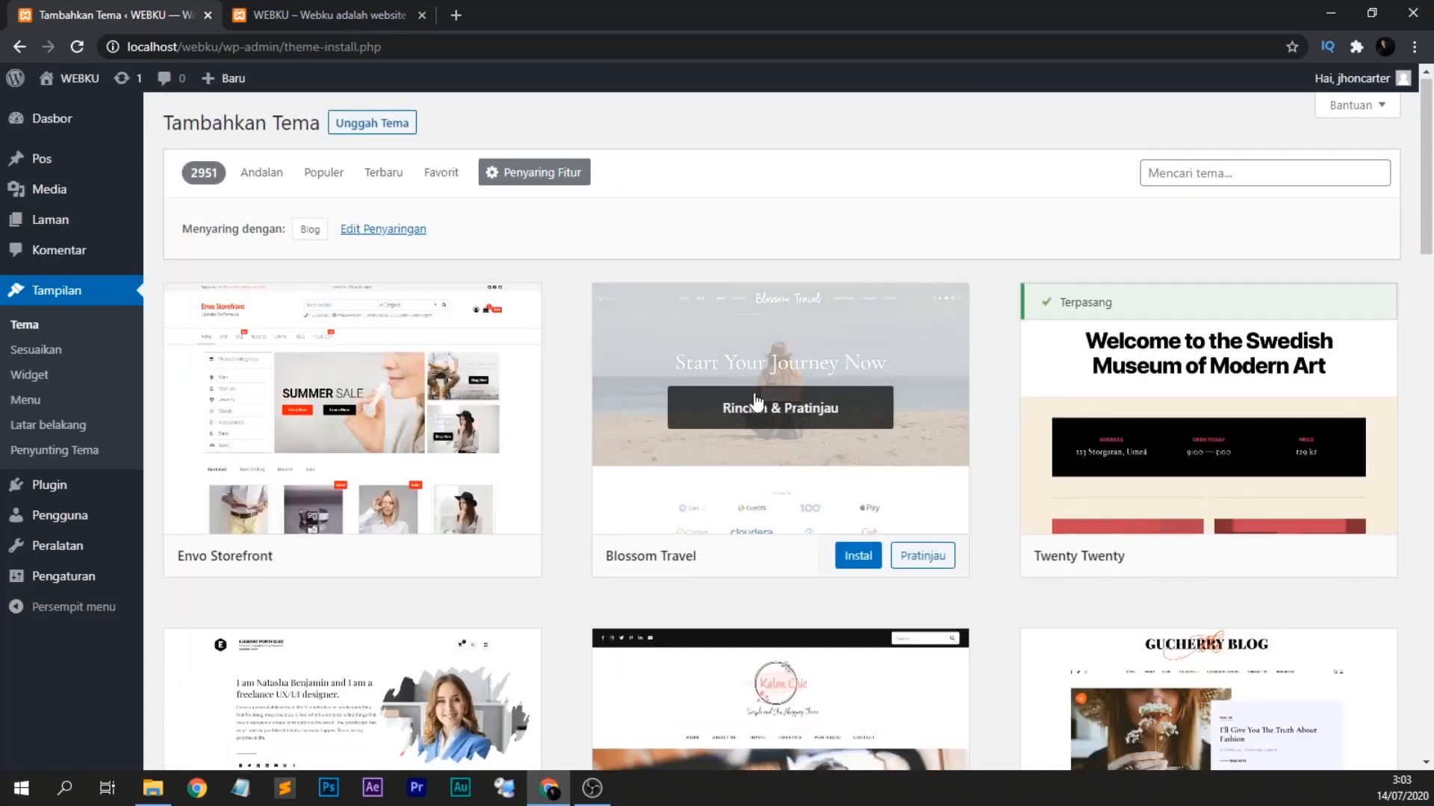
# Browse the reapplied Blog-filtered theme list from Envo Storefront as far as Medical Spa, Life Coach and The Schema.
pyautogui.scroll(-7, 756, 404)
pyautogui.scroll(-3, 758, 400)
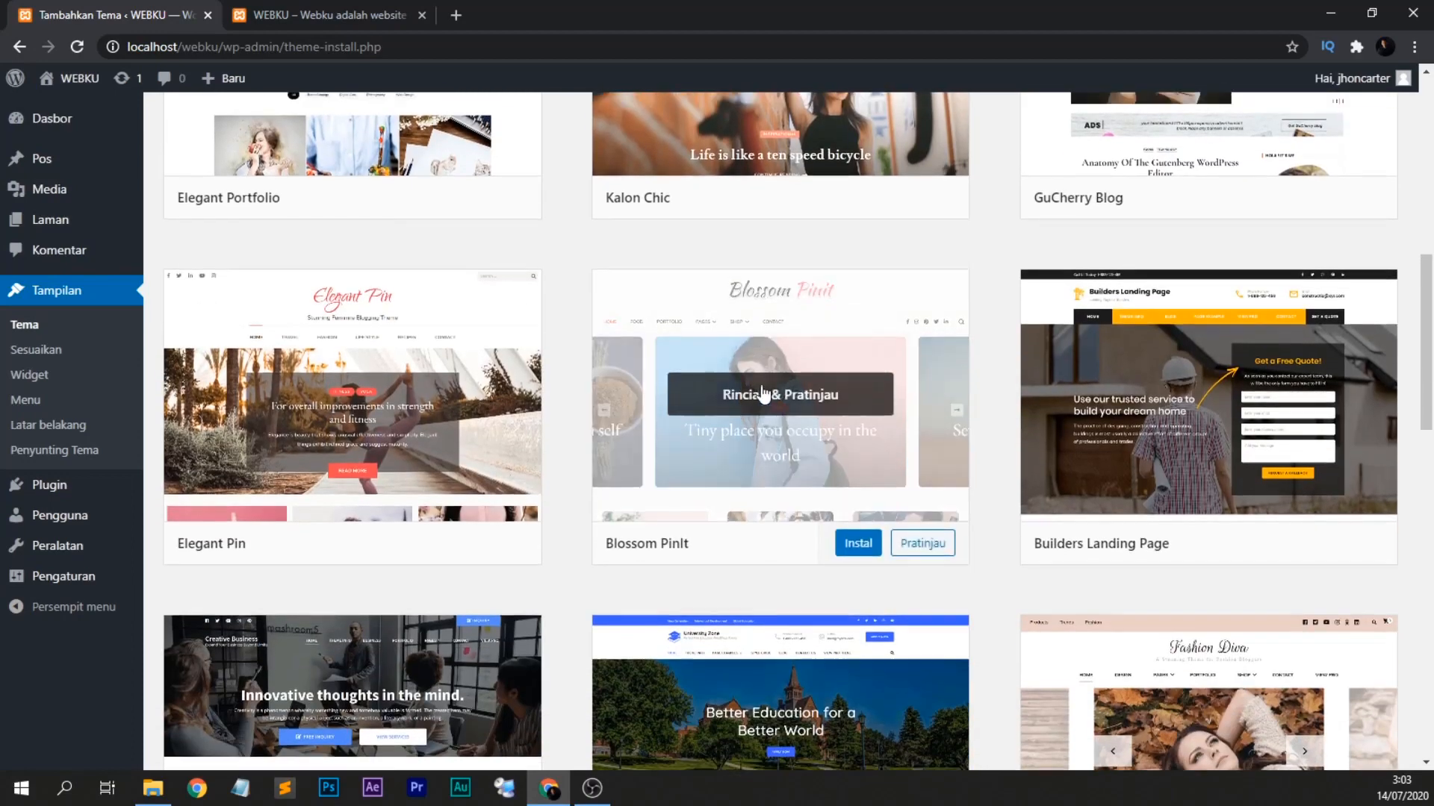
pyautogui.scroll(7, 769, 391)
pyautogui.scroll(-7, 773, 388)
pyautogui.scroll(-7, 777, 387)
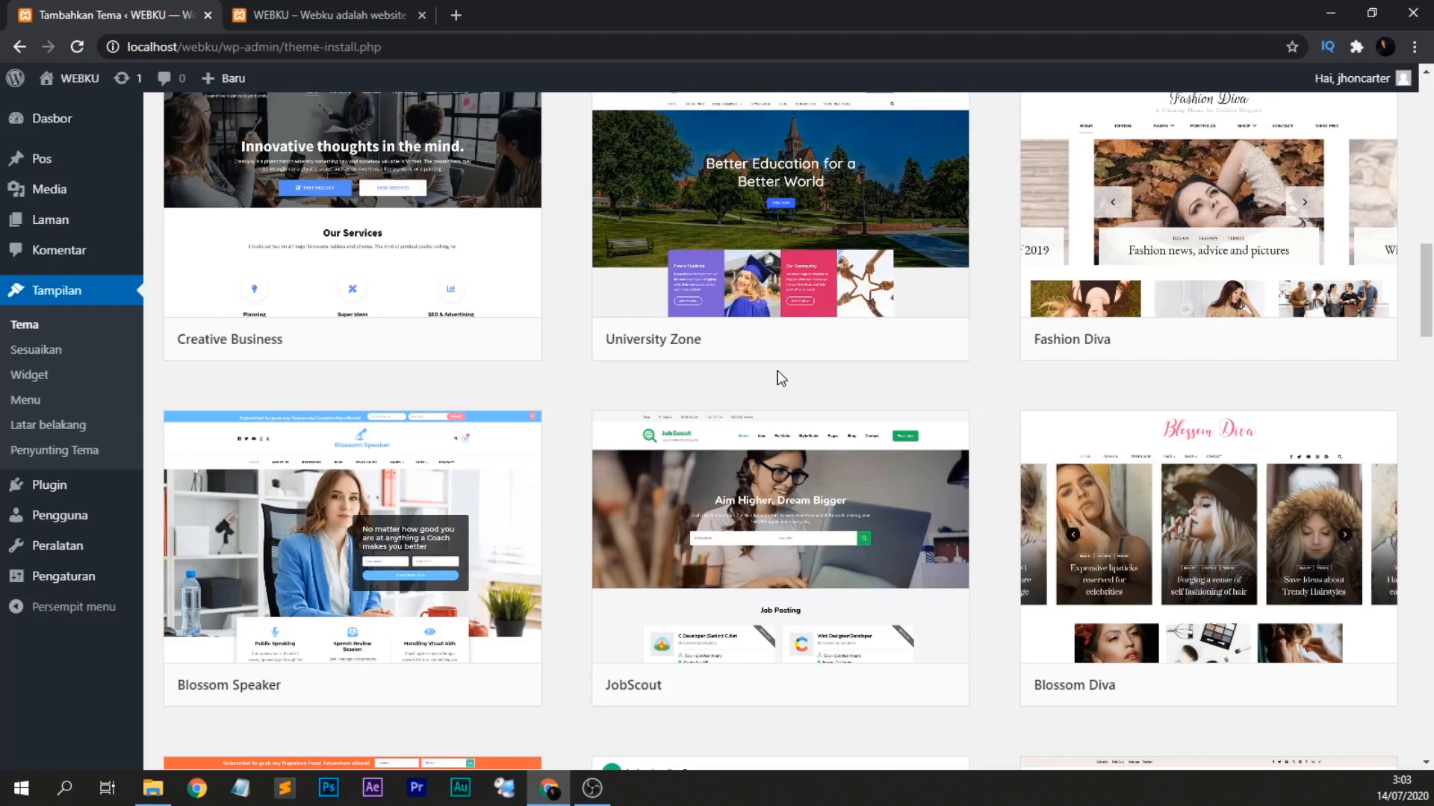
pyautogui.scroll(-5, 781, 379)
pyautogui.scroll(-5, 781, 379)
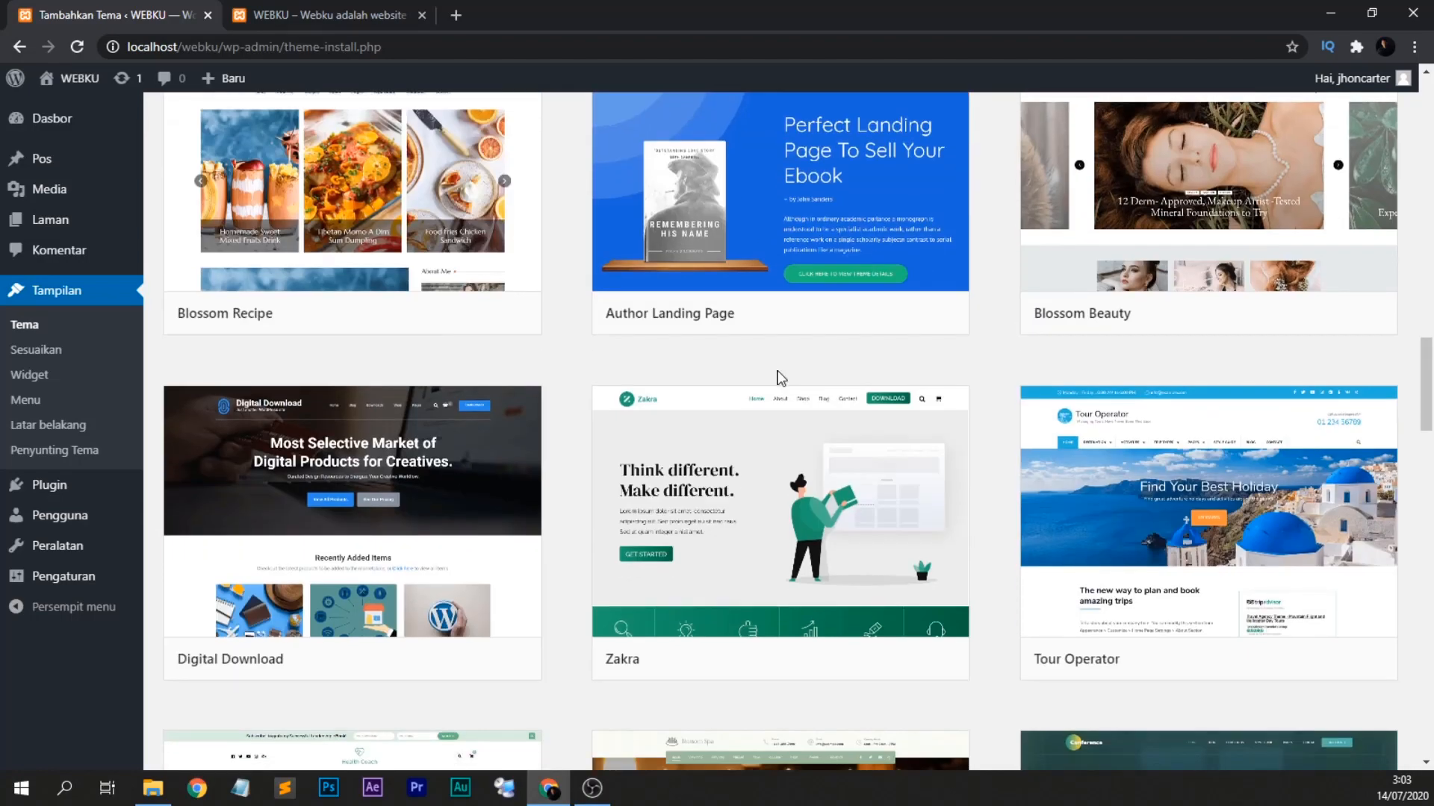
pyautogui.scroll(-3, 778, 365)
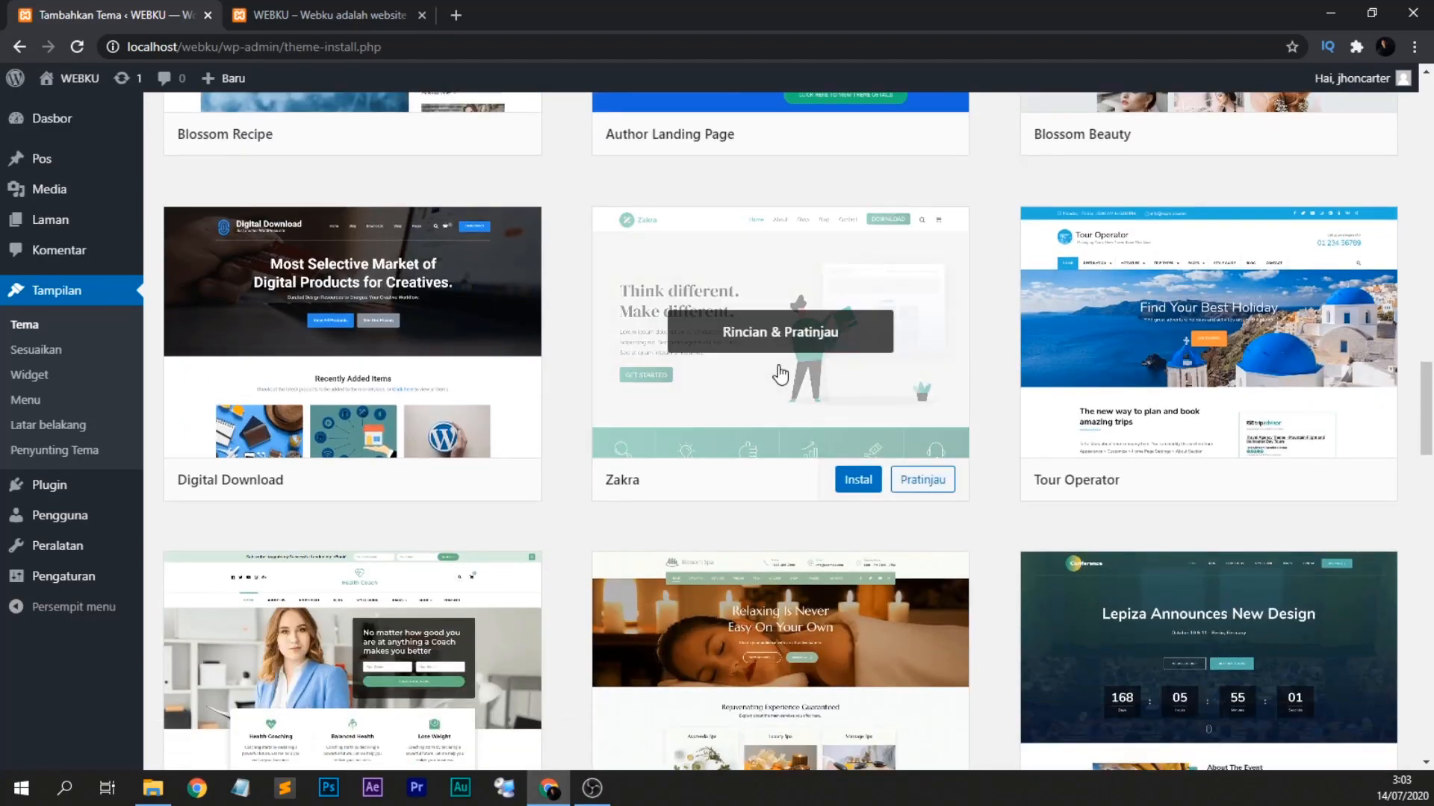
pyautogui.scroll(-2, 778, 374)
pyautogui.scroll(-2, 780, 373)
pyautogui.scroll(-3, 780, 374)
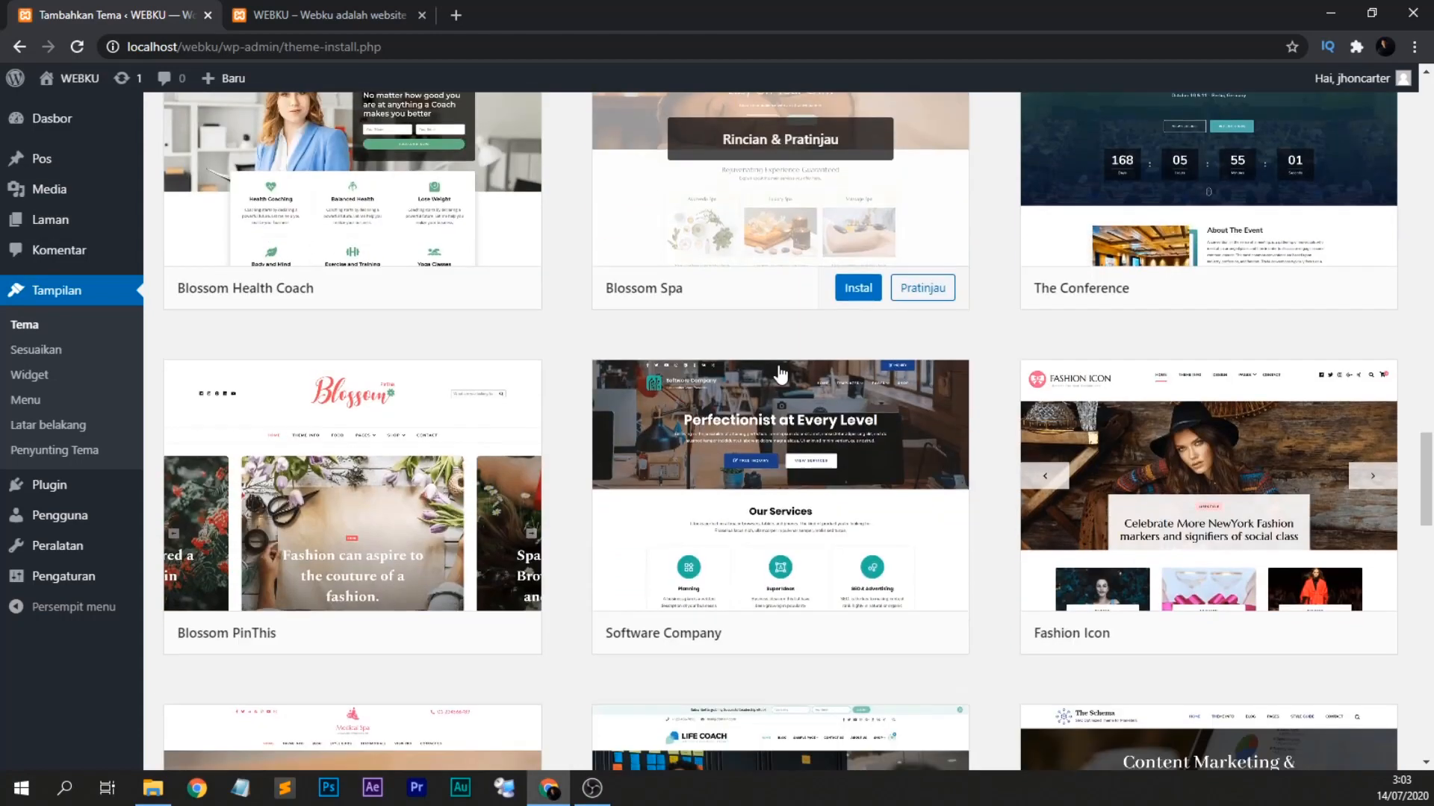
pyautogui.scroll(-4, 580, 451)
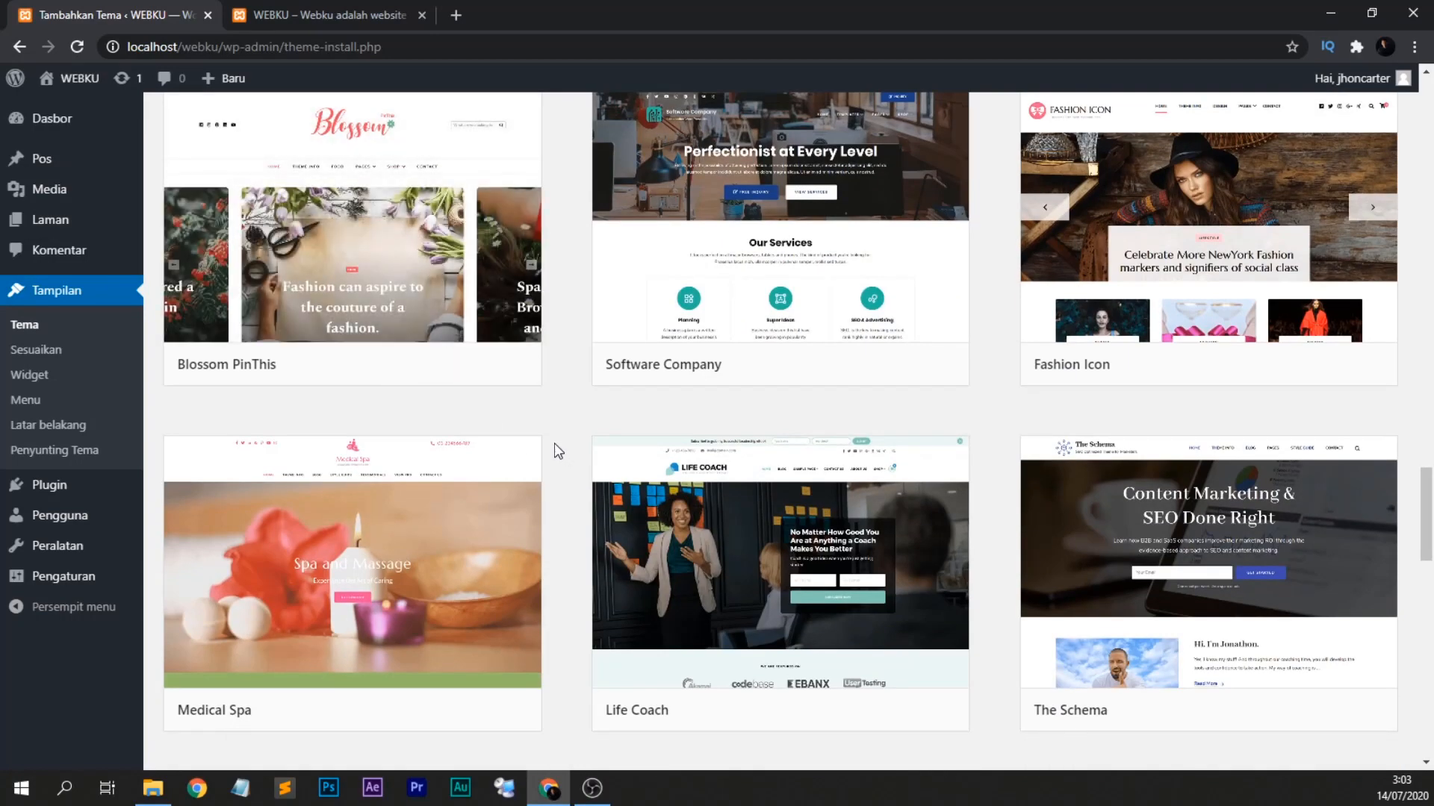
# Examine further Blog-filtered themes beyond The Schema, as far as the Flash and Fashify designs.
pyautogui.scroll(-4, 554, 442)
pyautogui.scroll(-6, 554, 445)
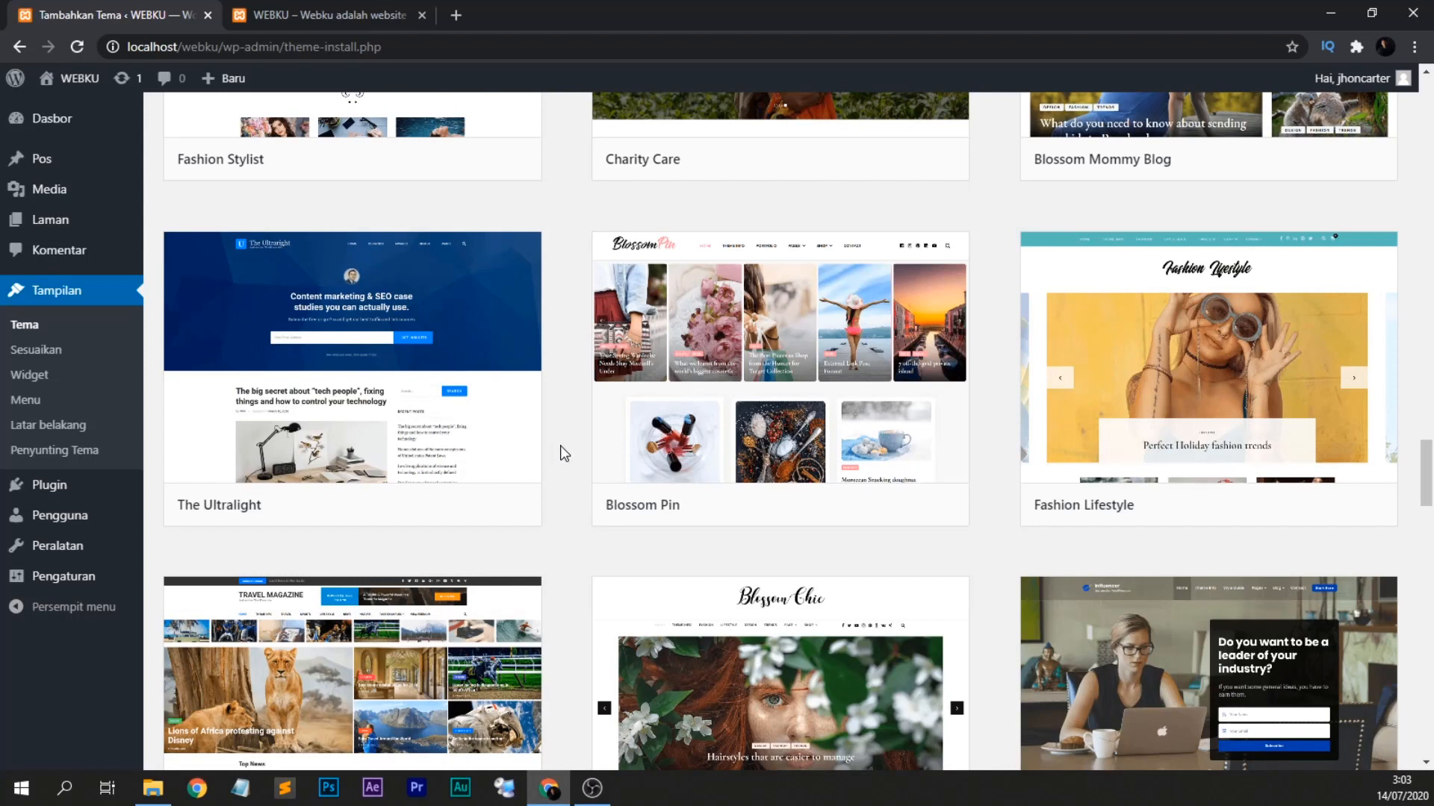
pyautogui.moveTo(829, 445)
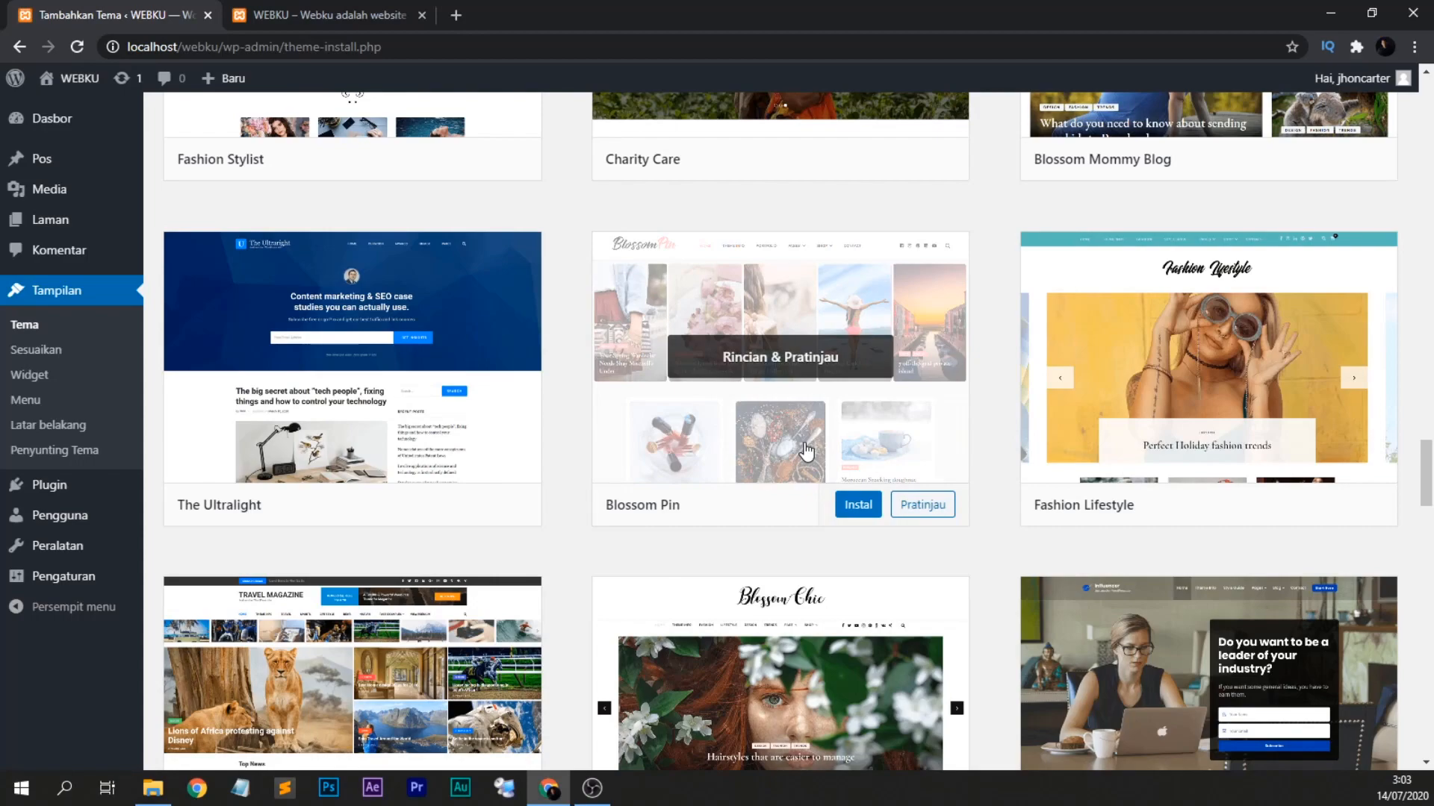
pyautogui.scroll(-5, 805, 450)
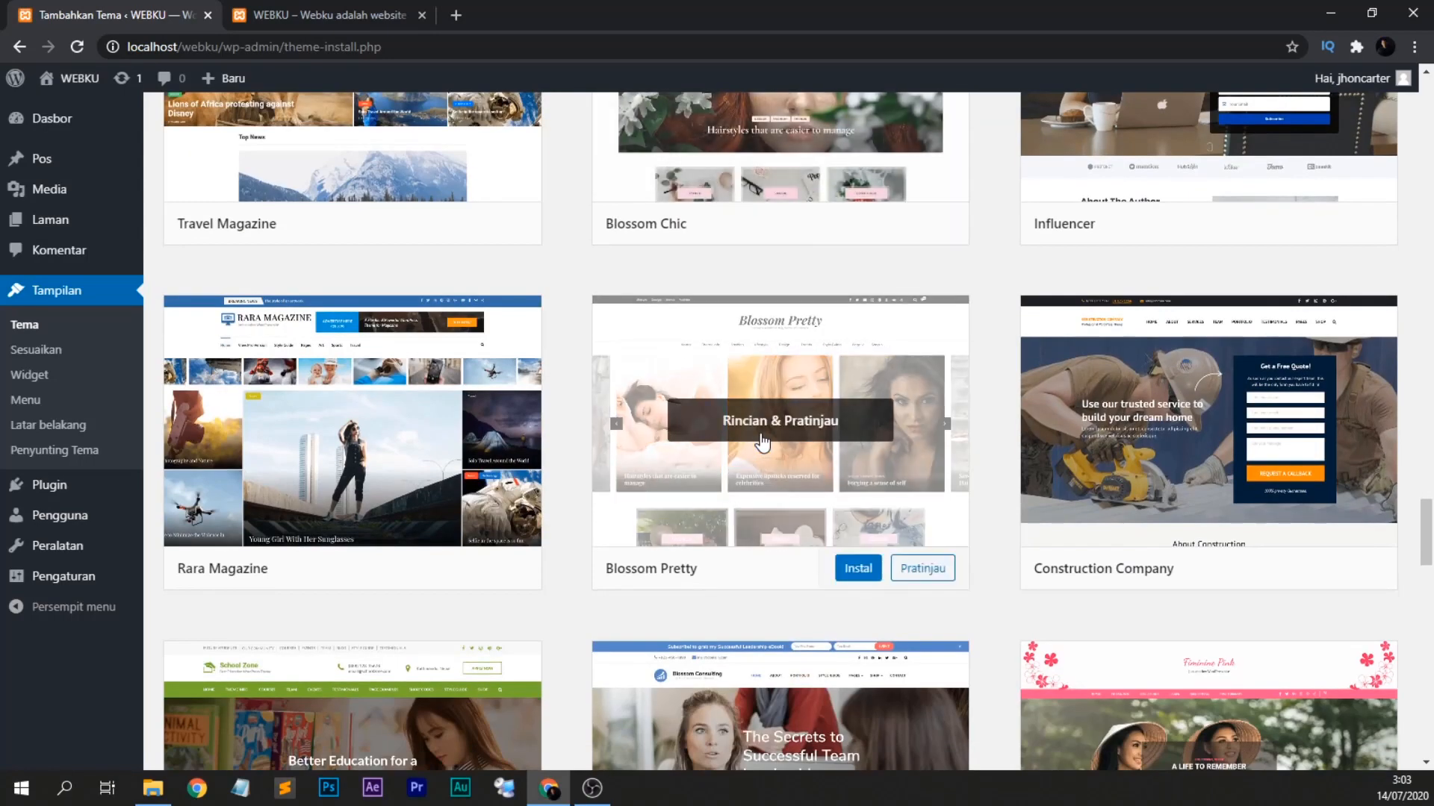
pyautogui.scroll(-10, 761, 448)
pyautogui.scroll(-10, 746, 440)
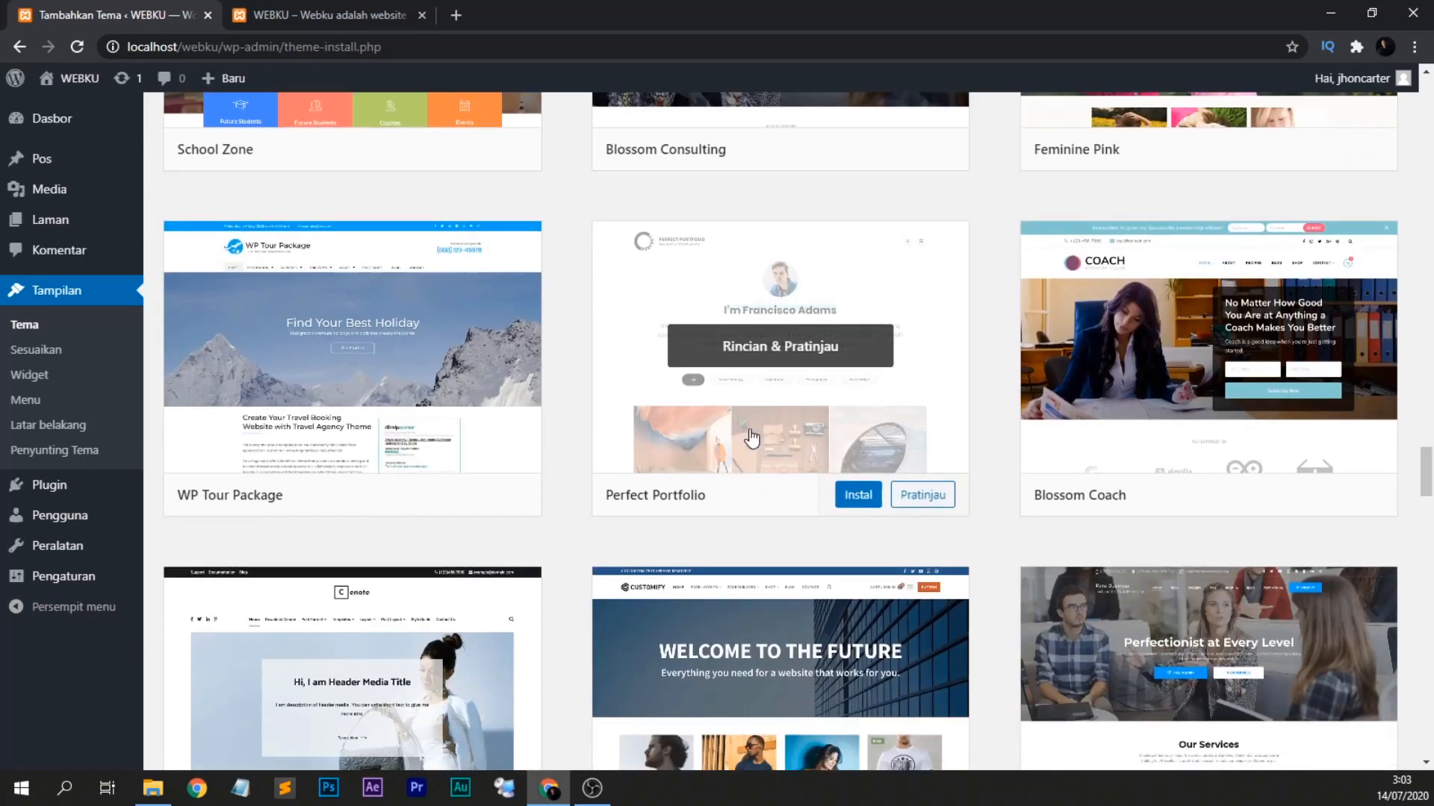
pyautogui.scroll(-10, 713, 410)
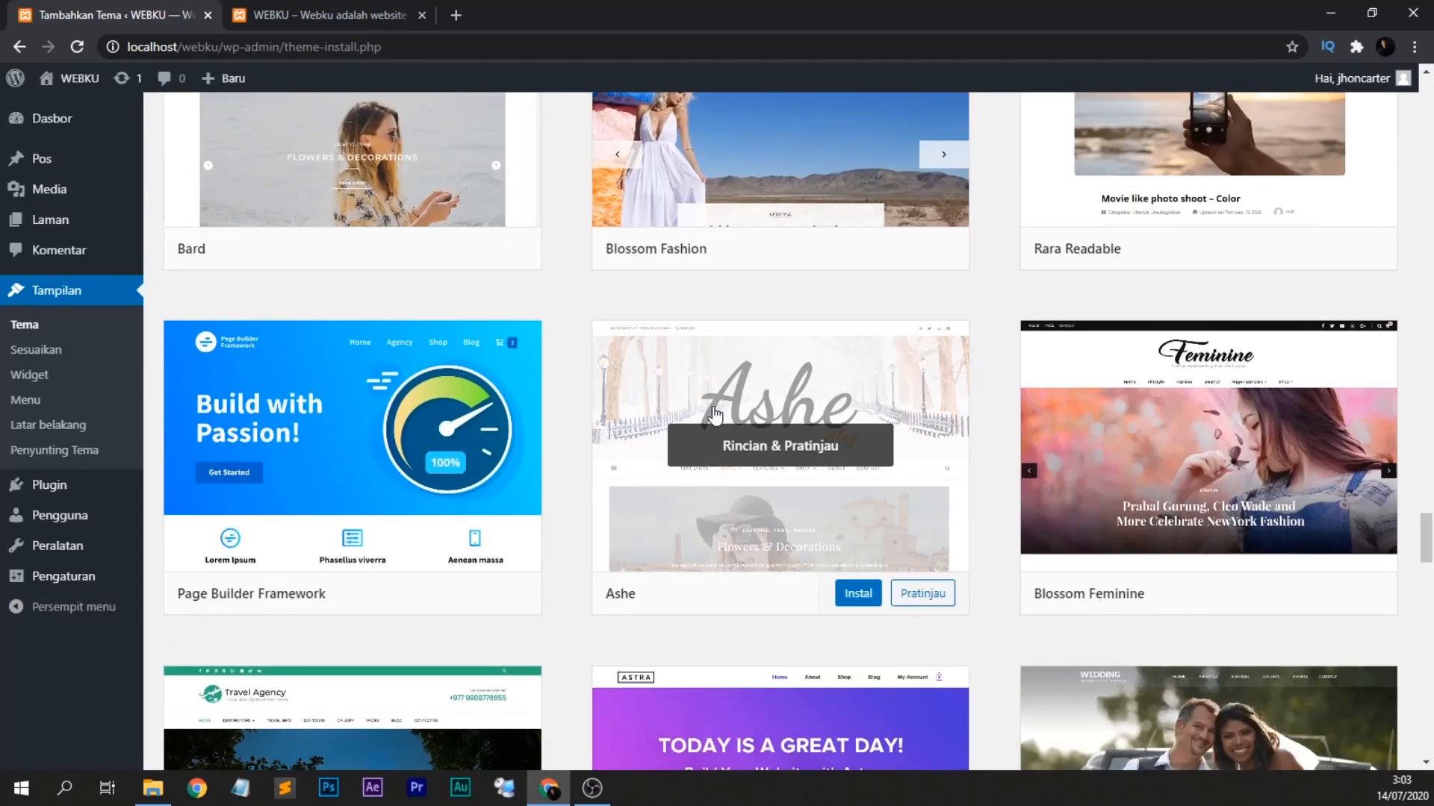
pyautogui.scroll(-3, 715, 418)
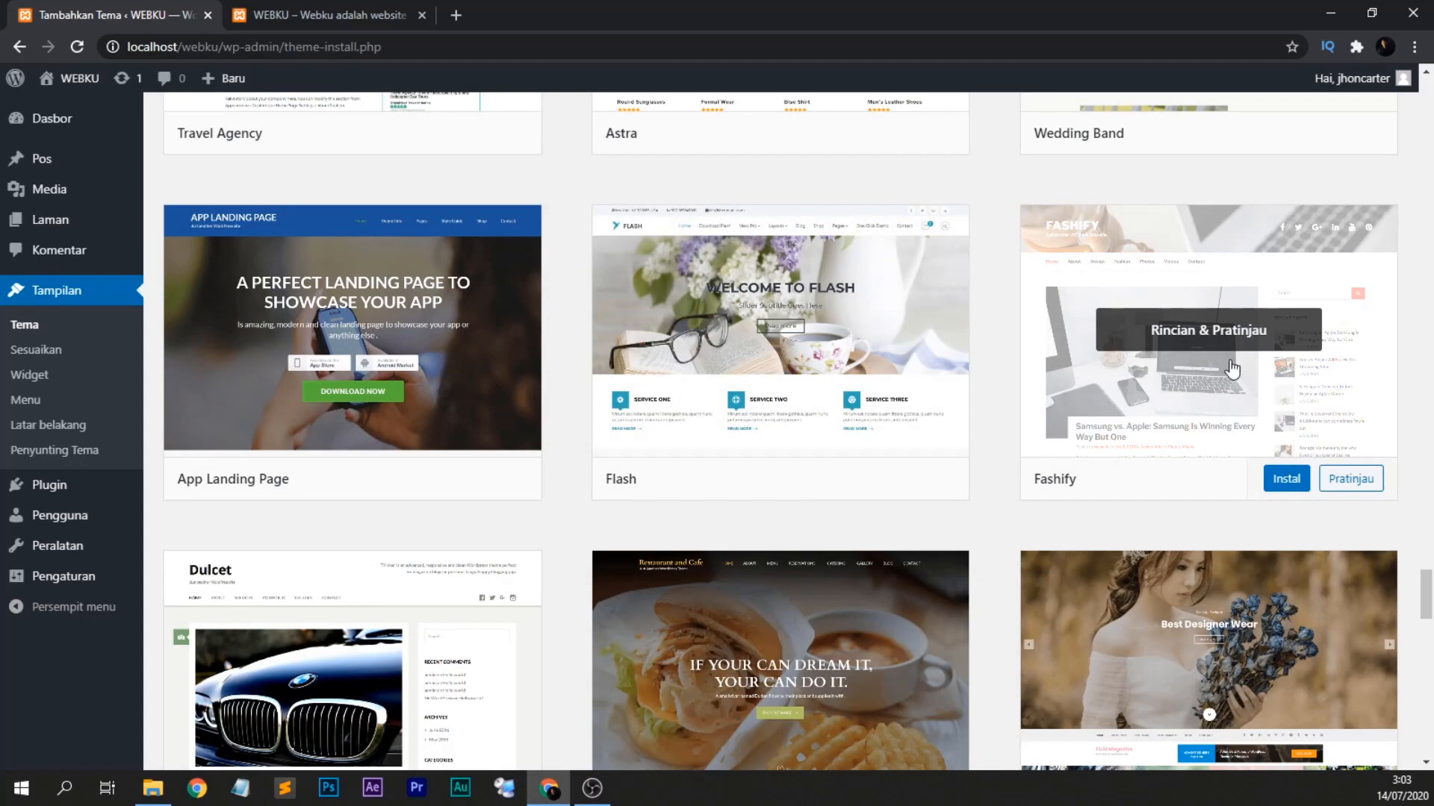
# Preview the Fashify theme through to its footer, install it, and activate it on the site.
pyautogui.click(1213, 340)
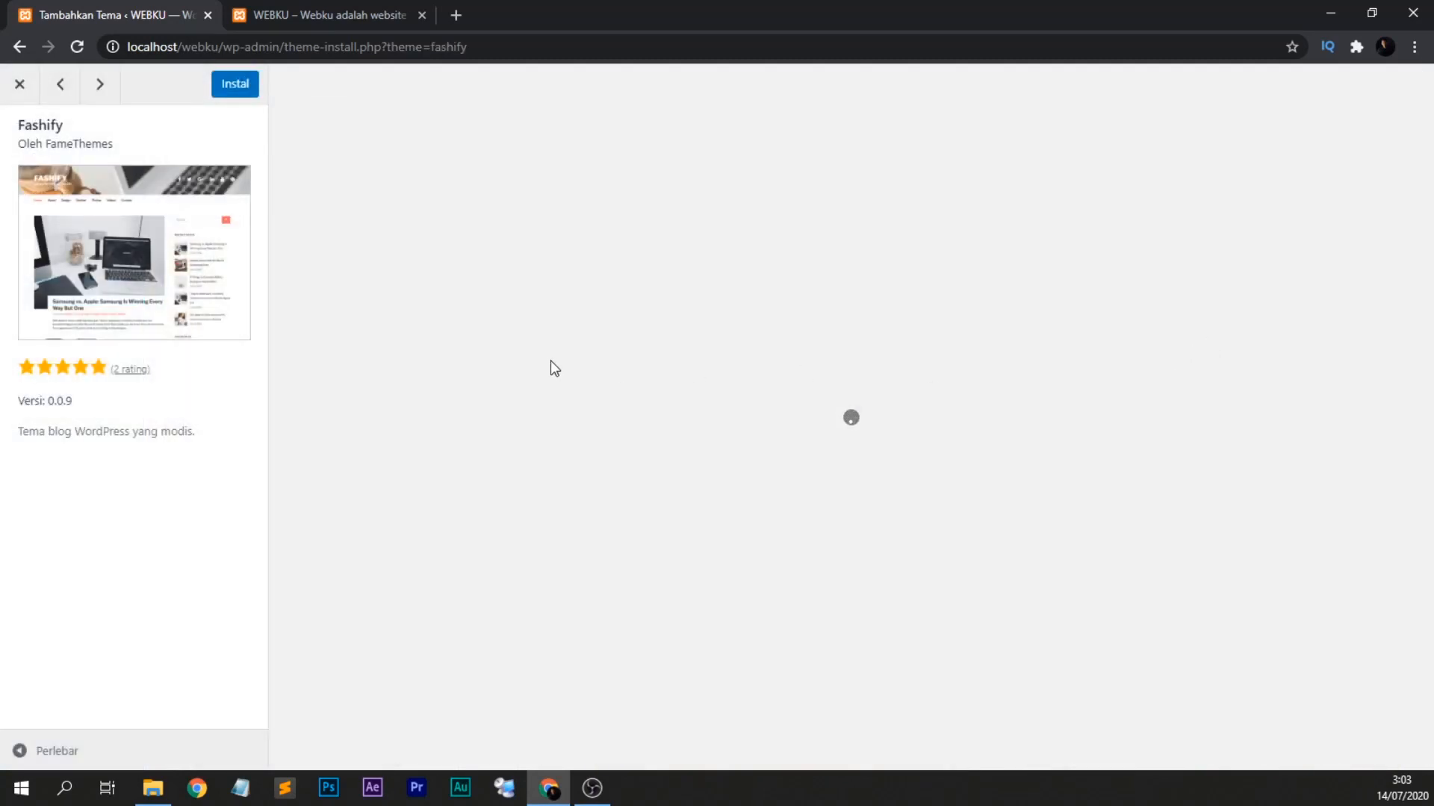
pyautogui.scroll(-8, 556, 368)
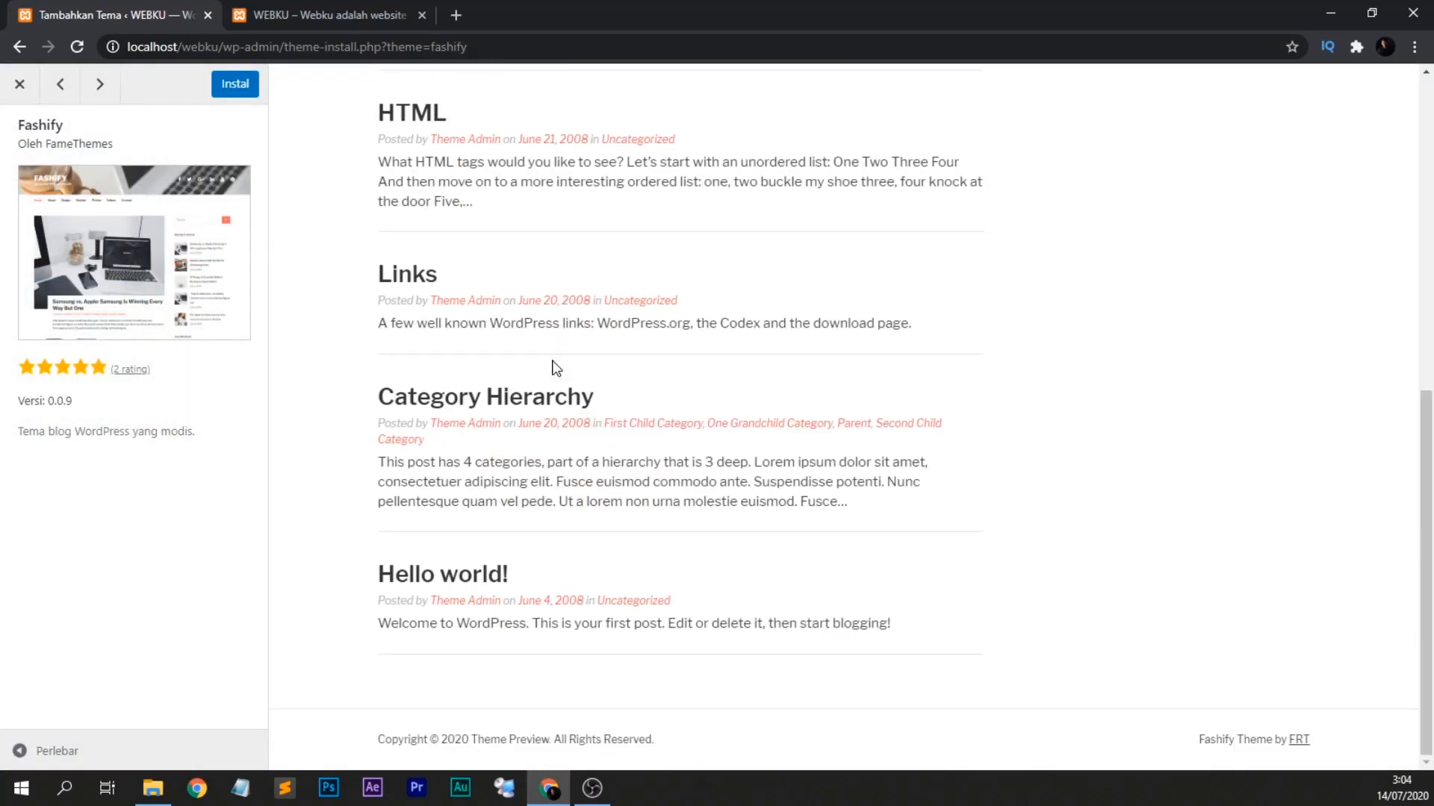
pyautogui.scroll(8, 556, 368)
pyautogui.click(235, 84)
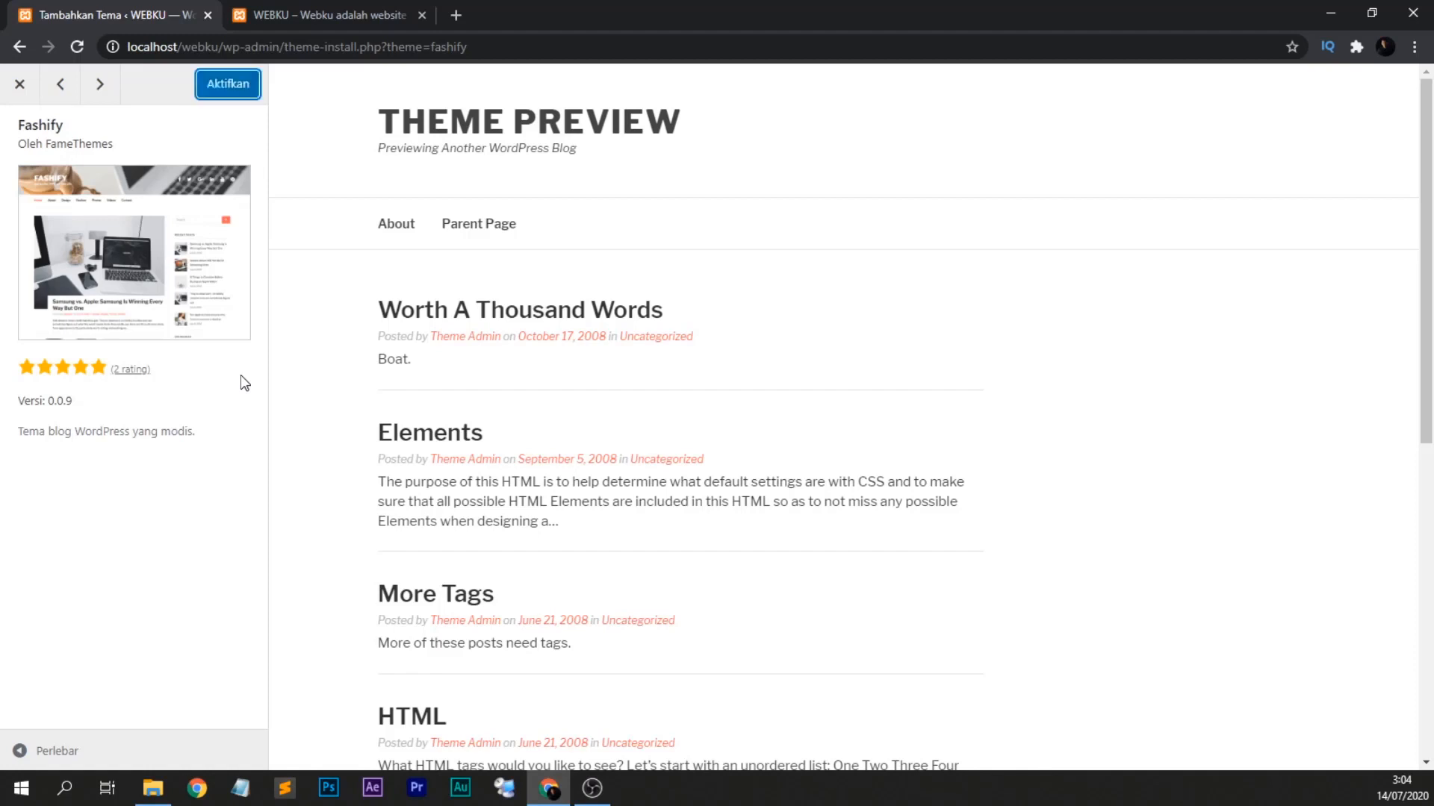
pyautogui.click(225, 85)
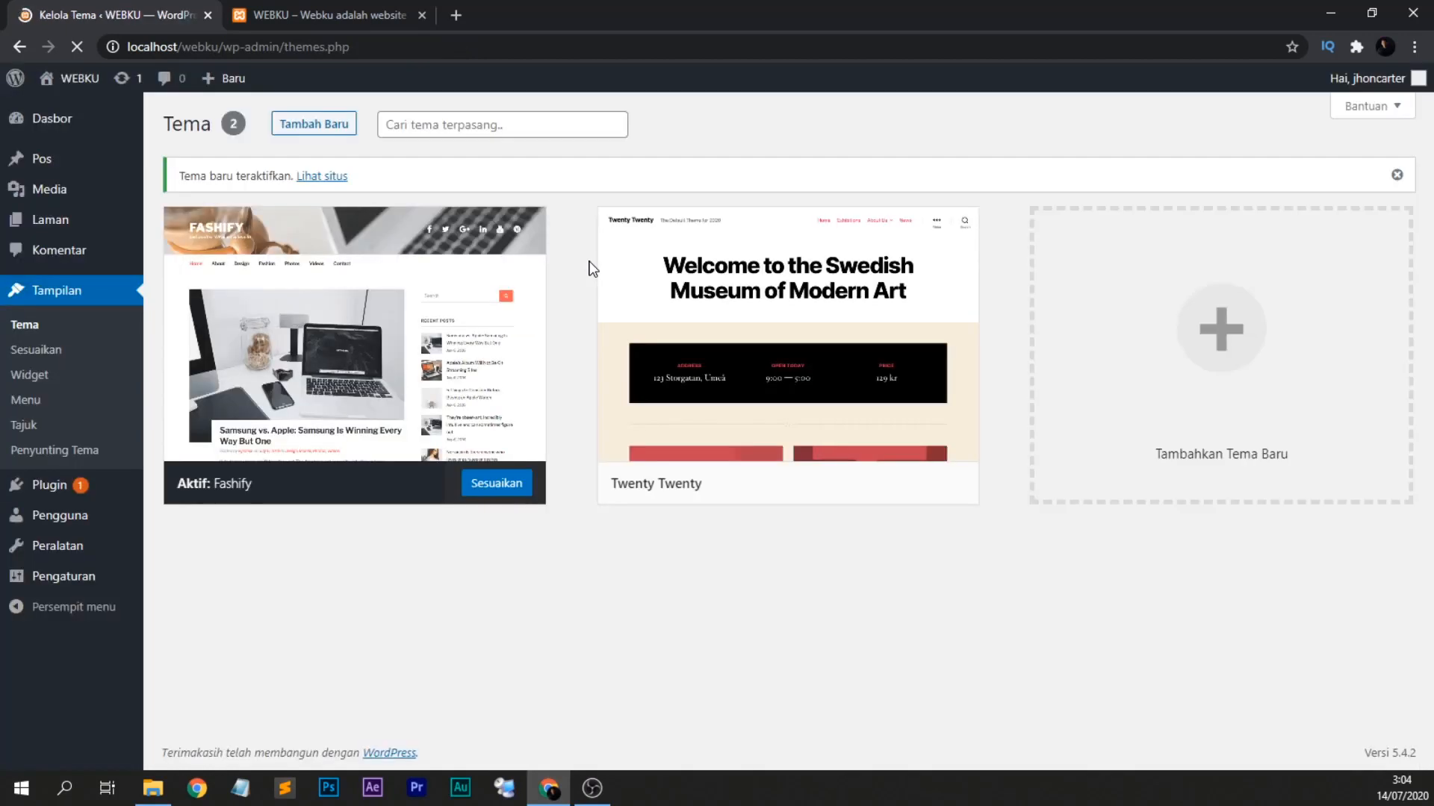
# Reload the WEBKU front page to check how it looks with the activated theme, and return to the admin dashboard.
pyautogui.click(307, 19)
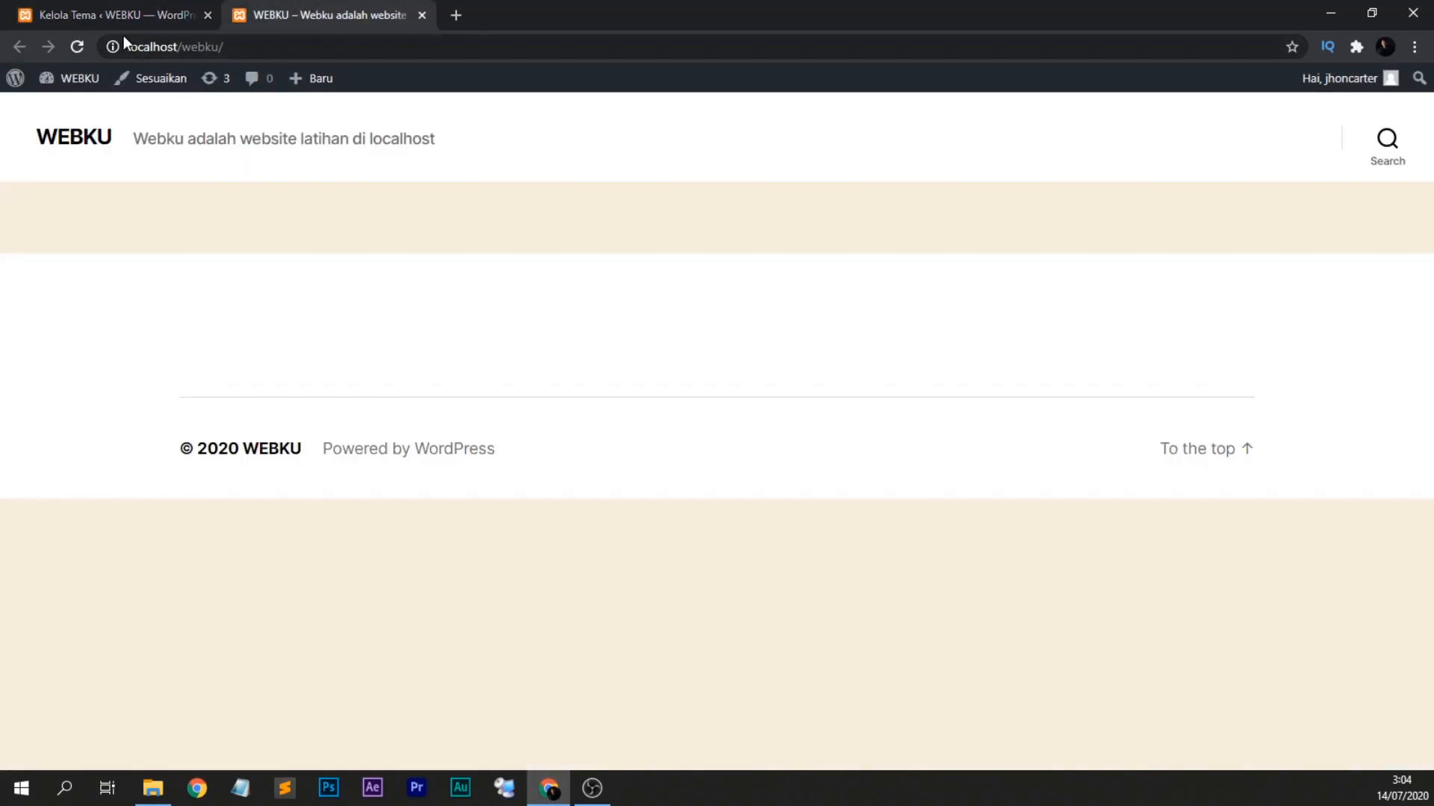
pyautogui.click(77, 47)
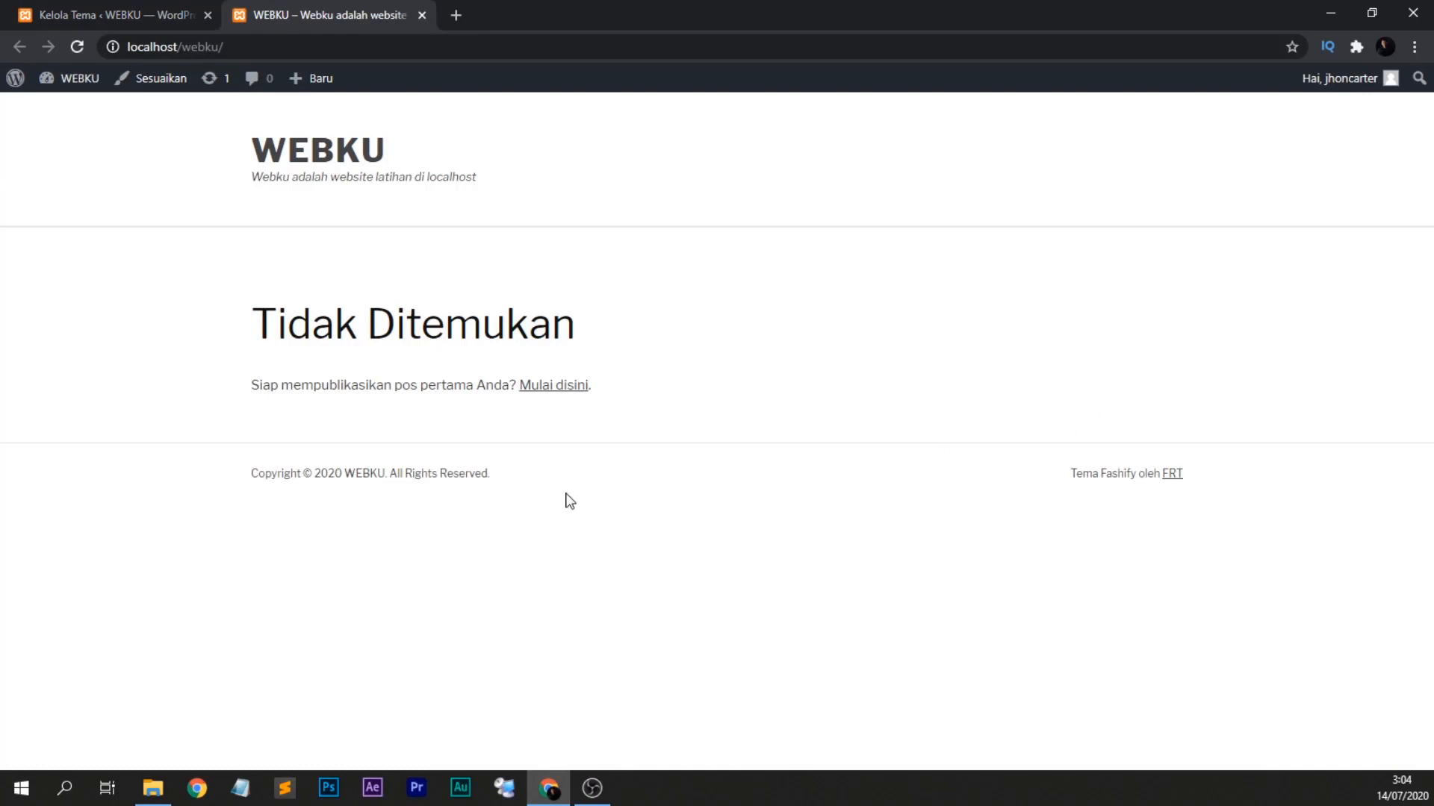
pyautogui.click(124, 3)
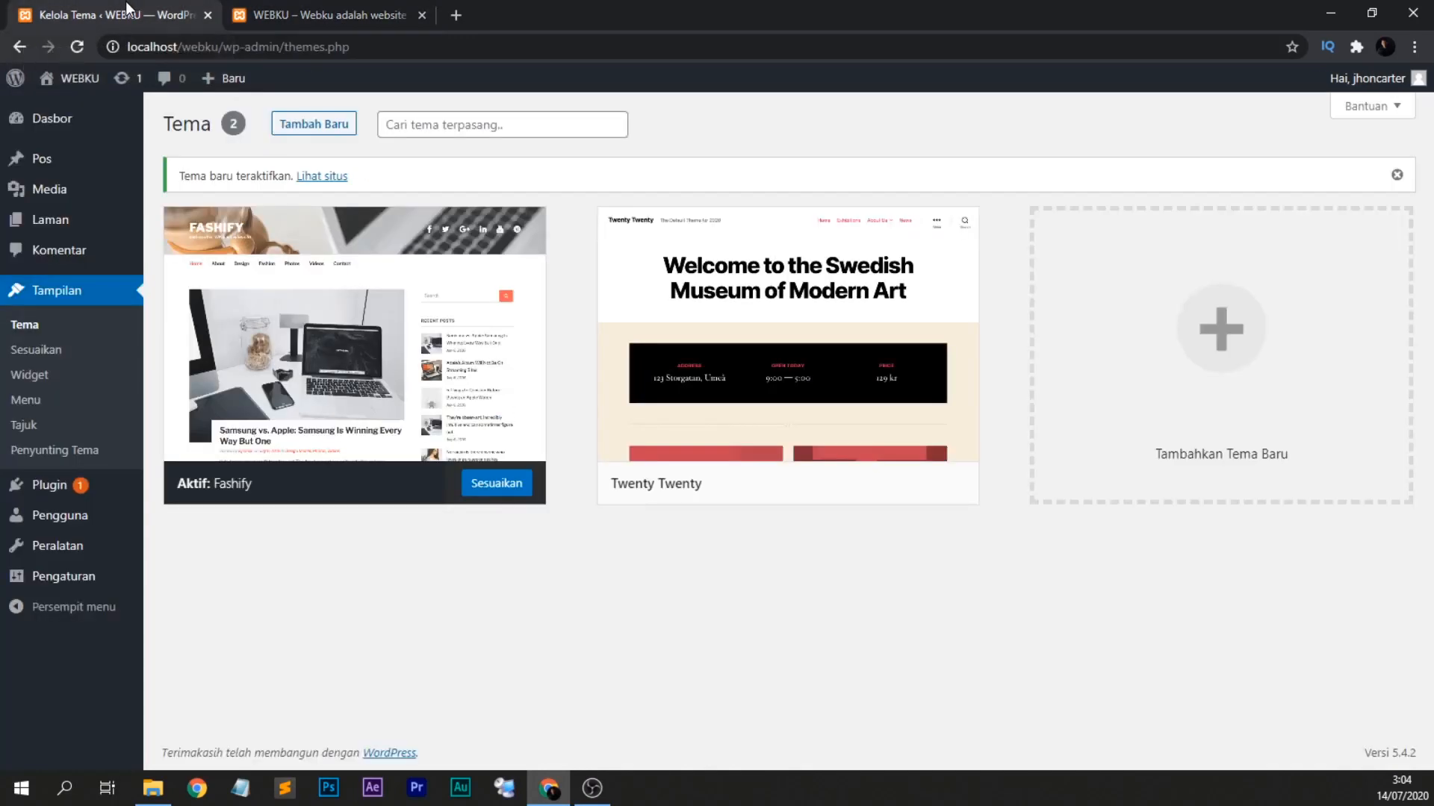
pyautogui.click(329, 179)
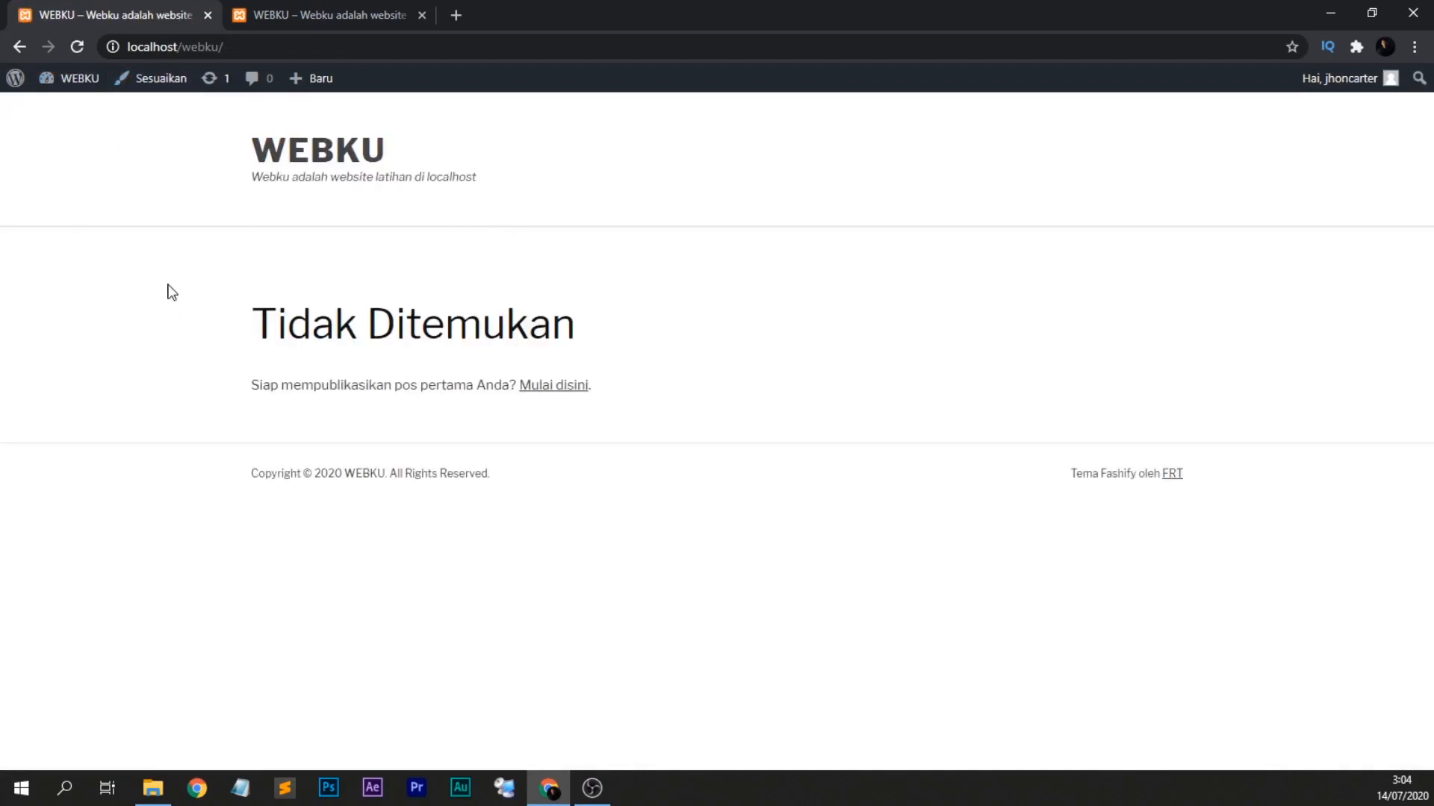
pyautogui.moveTo(46, 78)
pyautogui.click(60, 109)
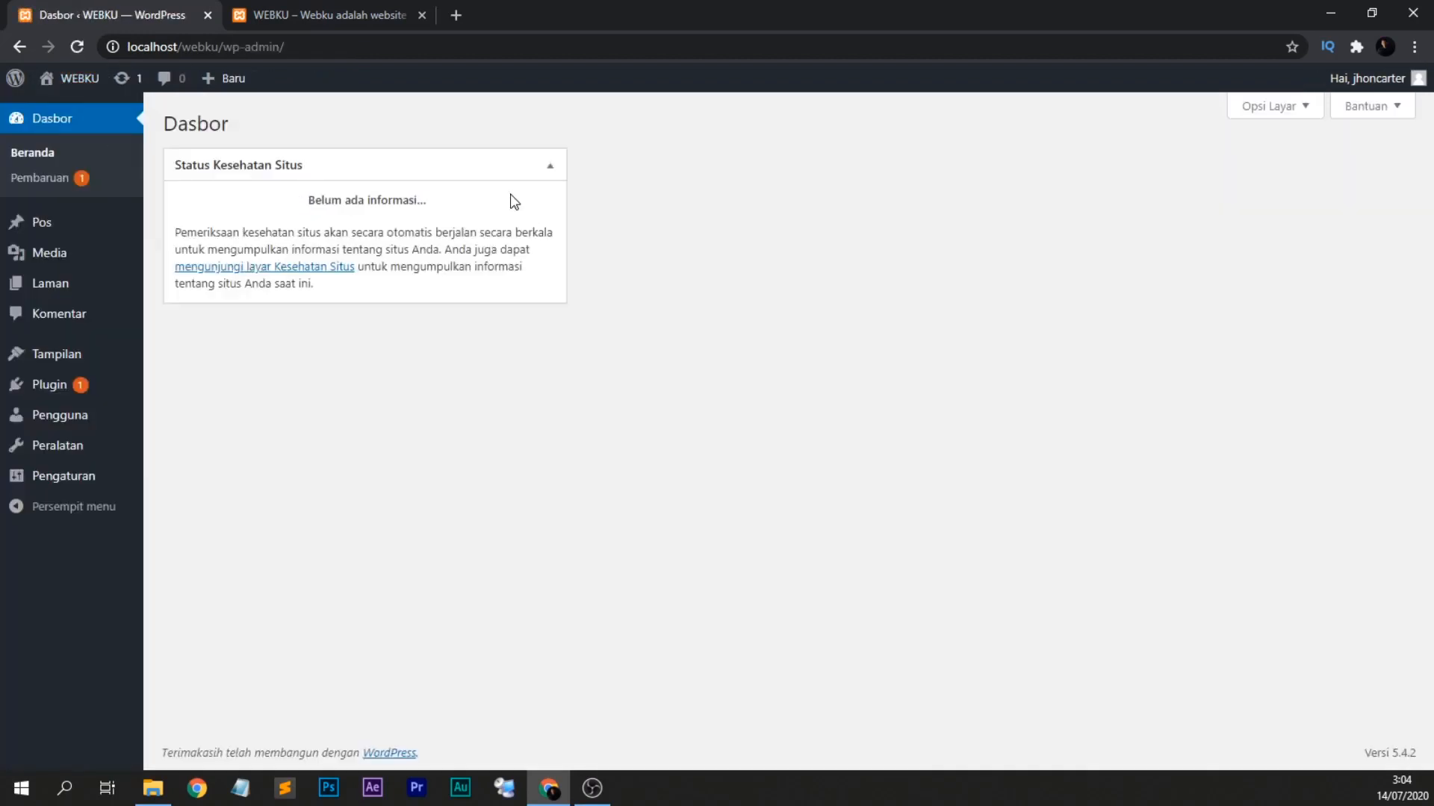
pyautogui.click(351, 15)
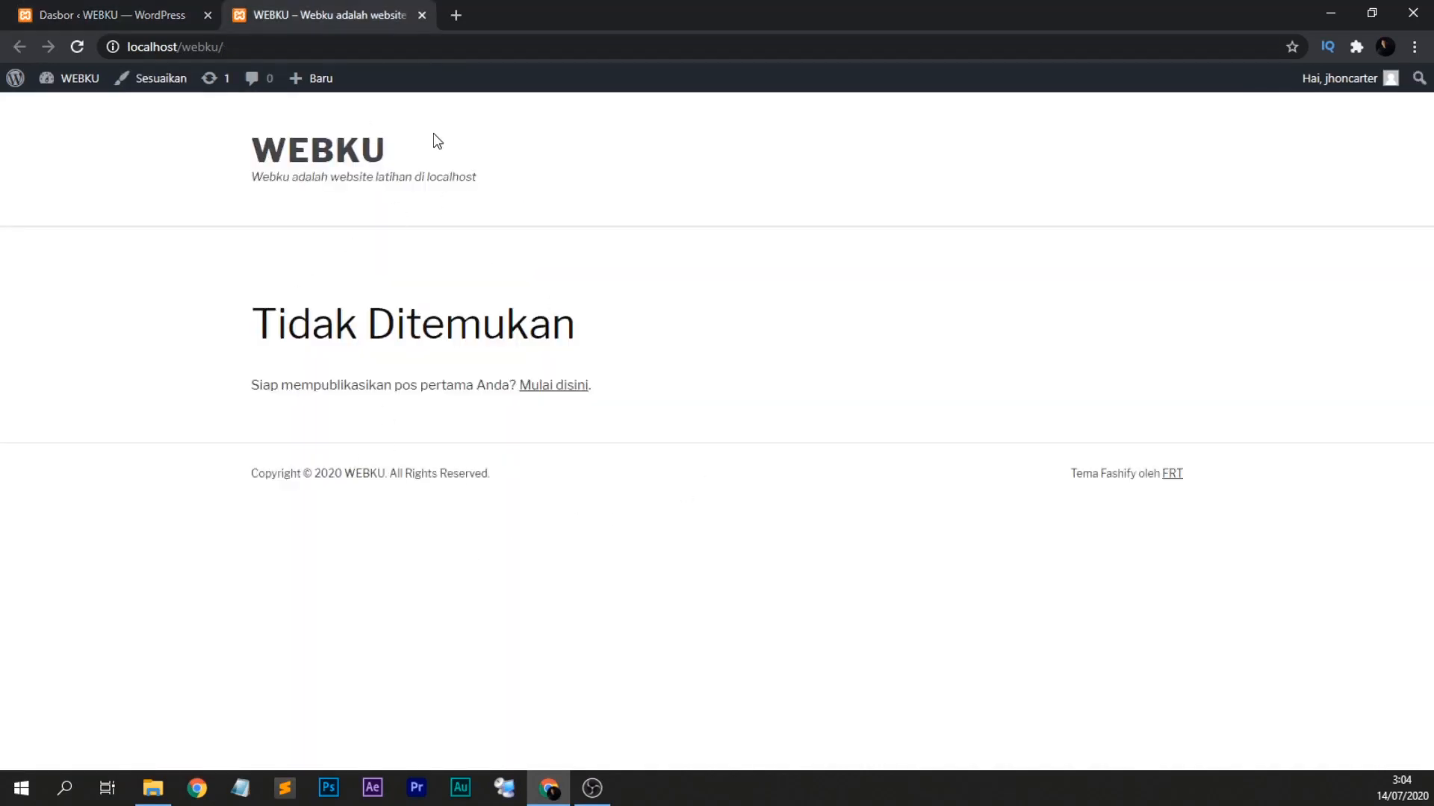
pyautogui.click(125, 3)
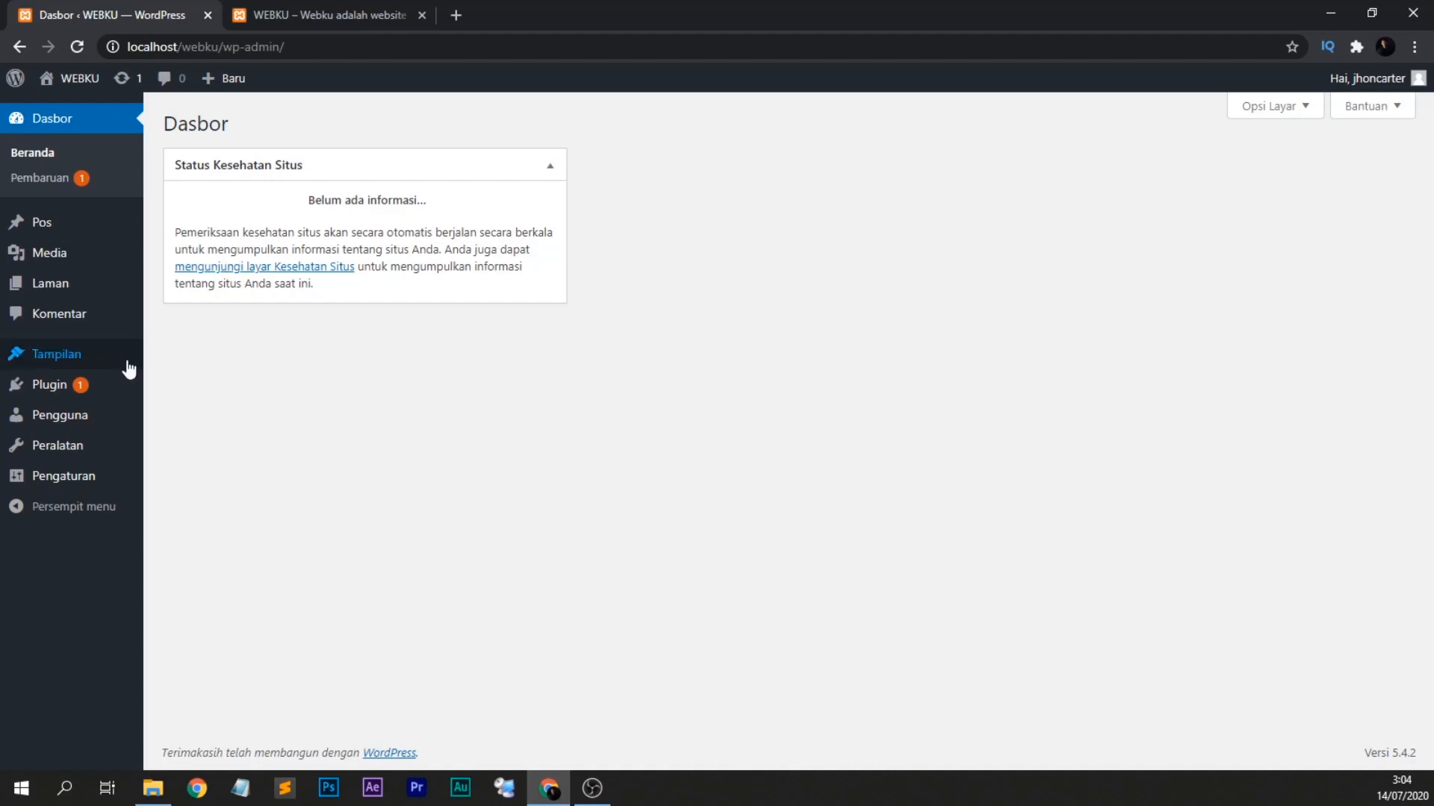
# Delete both installed plugins, Akismet Anti-Spam and Hello Dolly, in one bulk action and reload the installed plugins list.
pyautogui.moveTo(105, 384)
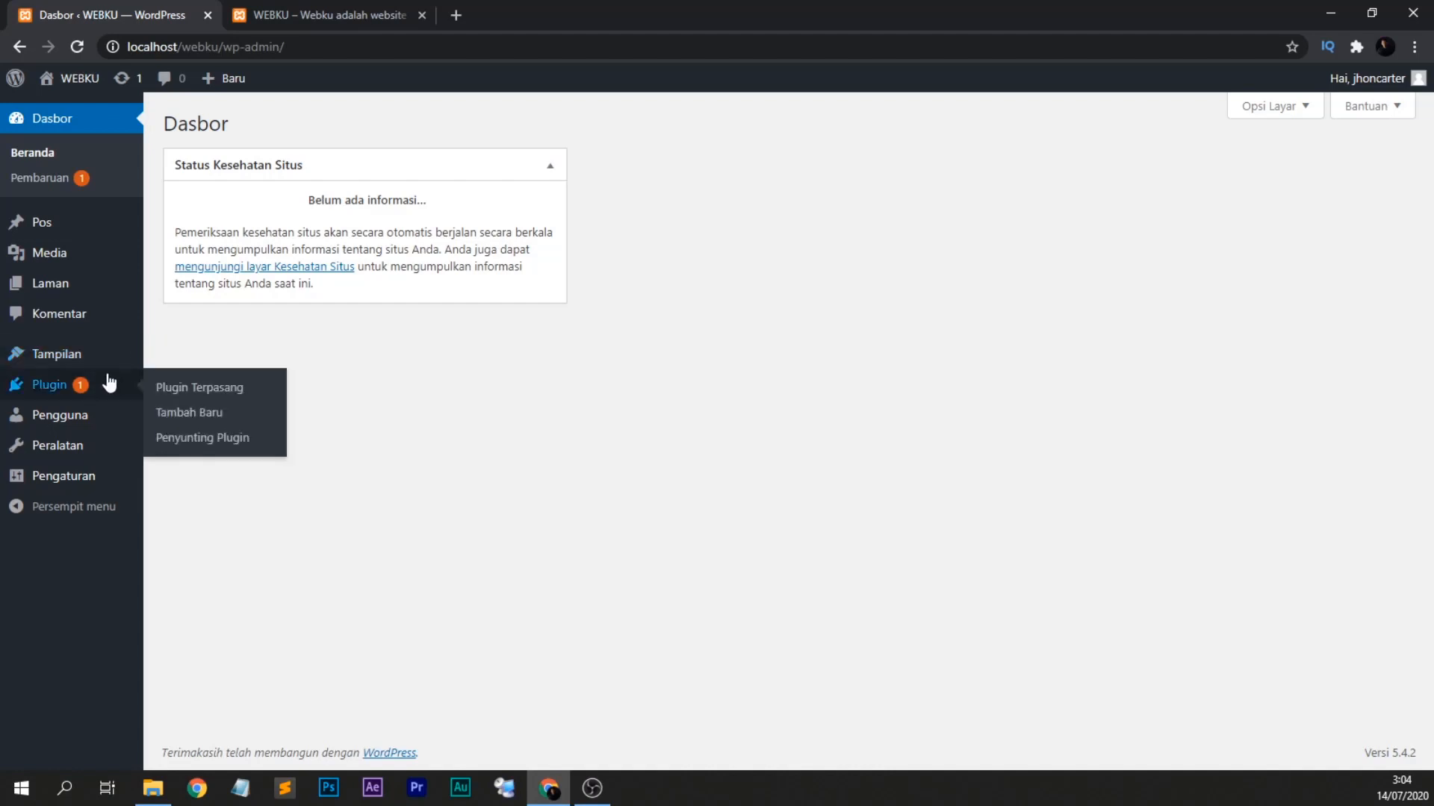
pyautogui.click(199, 389)
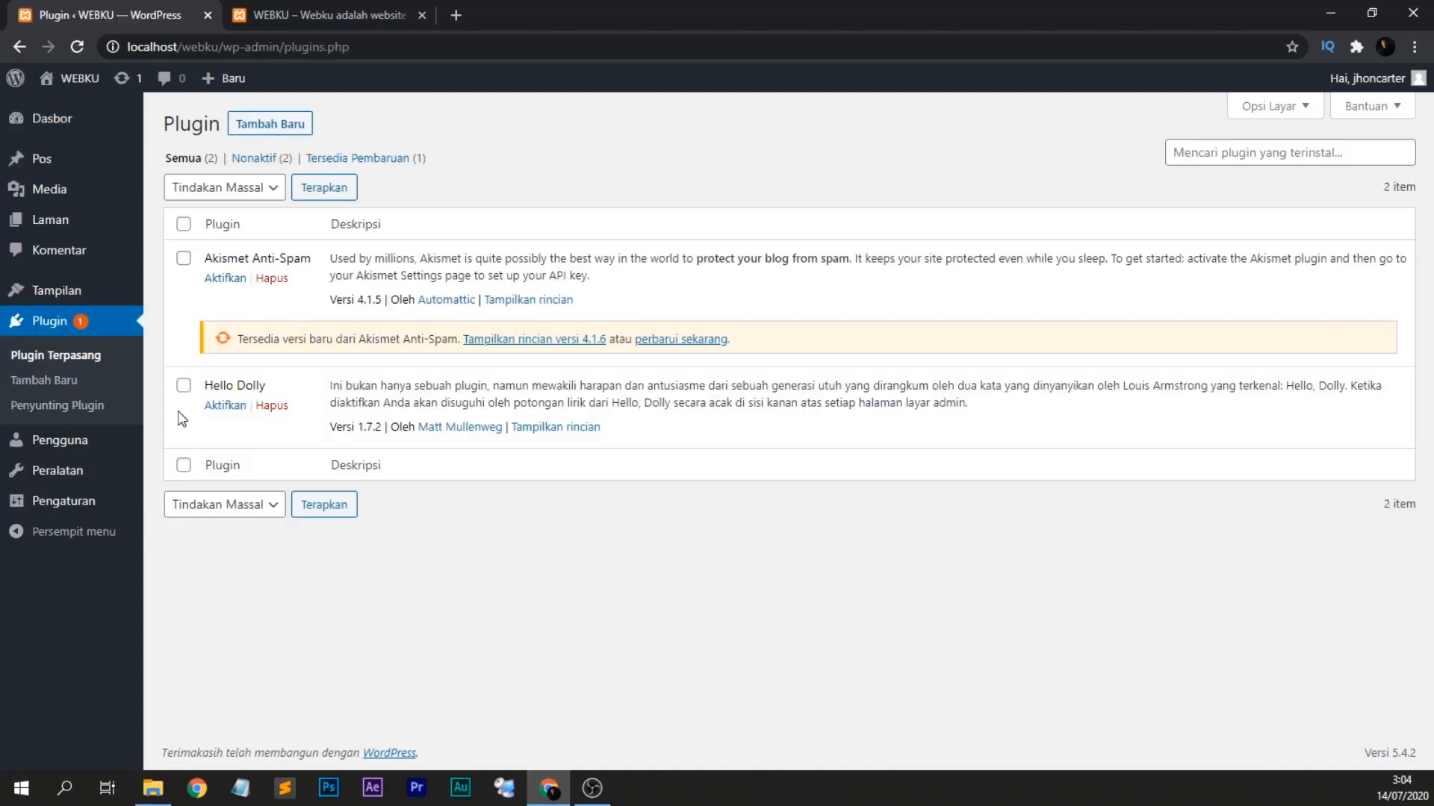
pyautogui.click(182, 224)
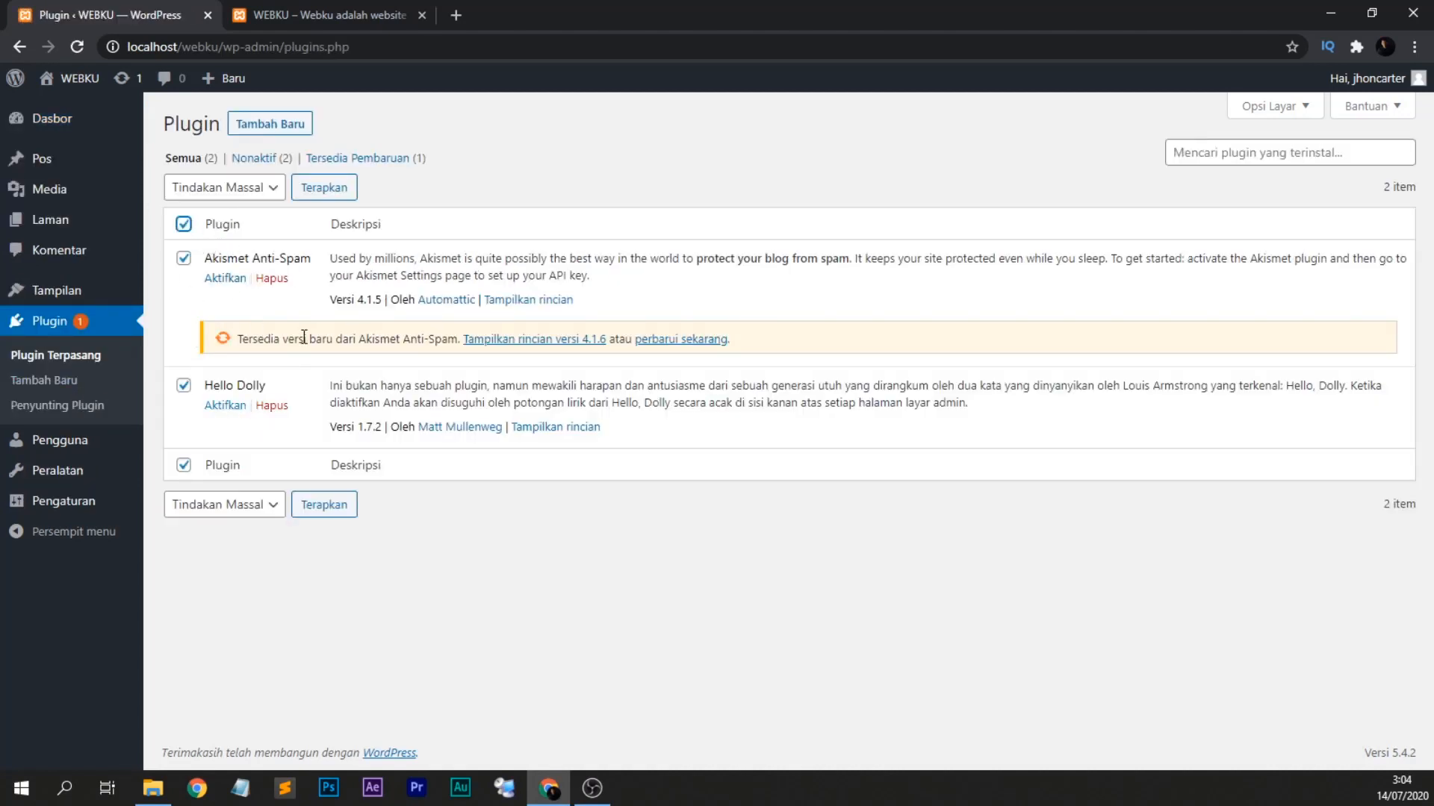
pyautogui.click(253, 191)
pyautogui.click(224, 283)
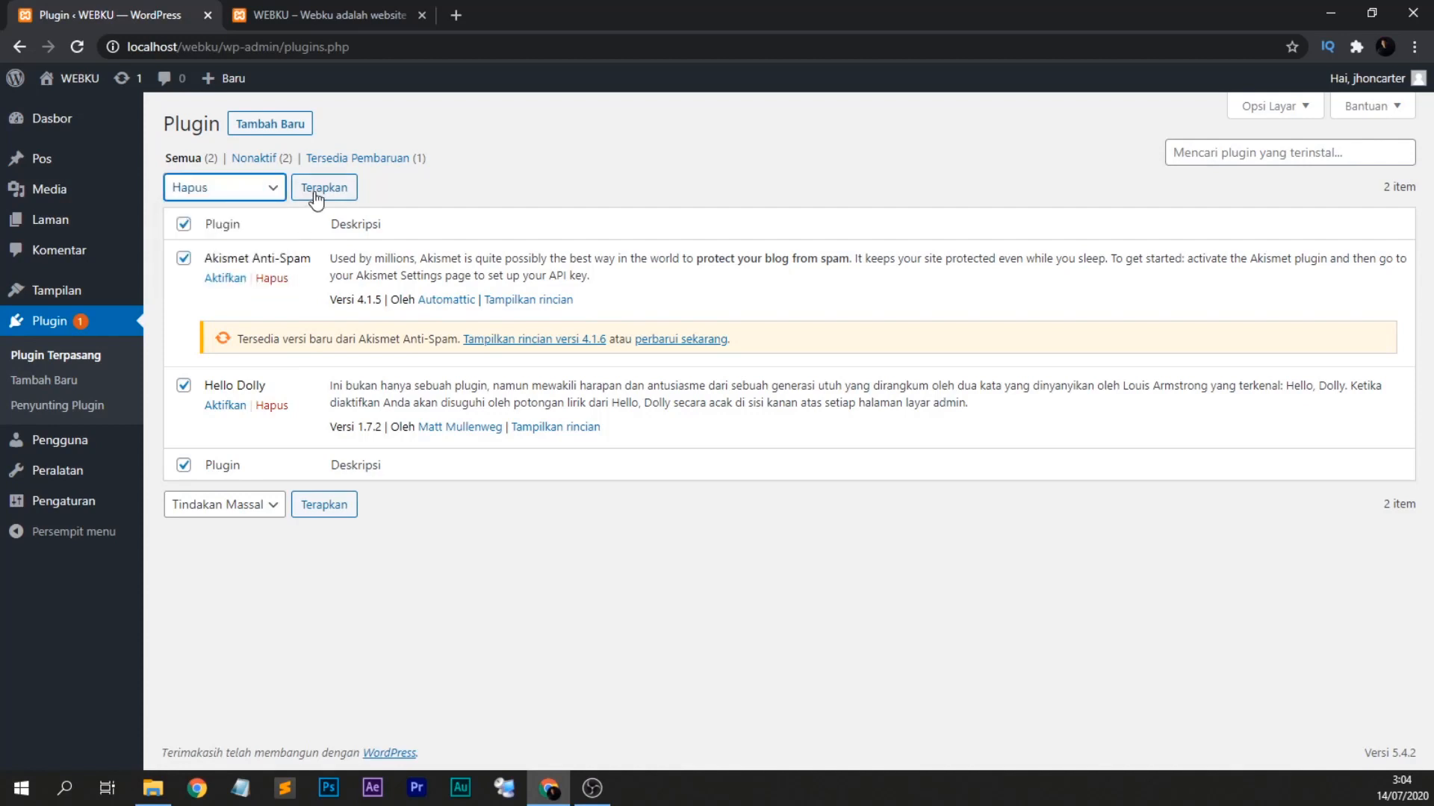
pyautogui.click(310, 192)
pyautogui.click(820, 147)
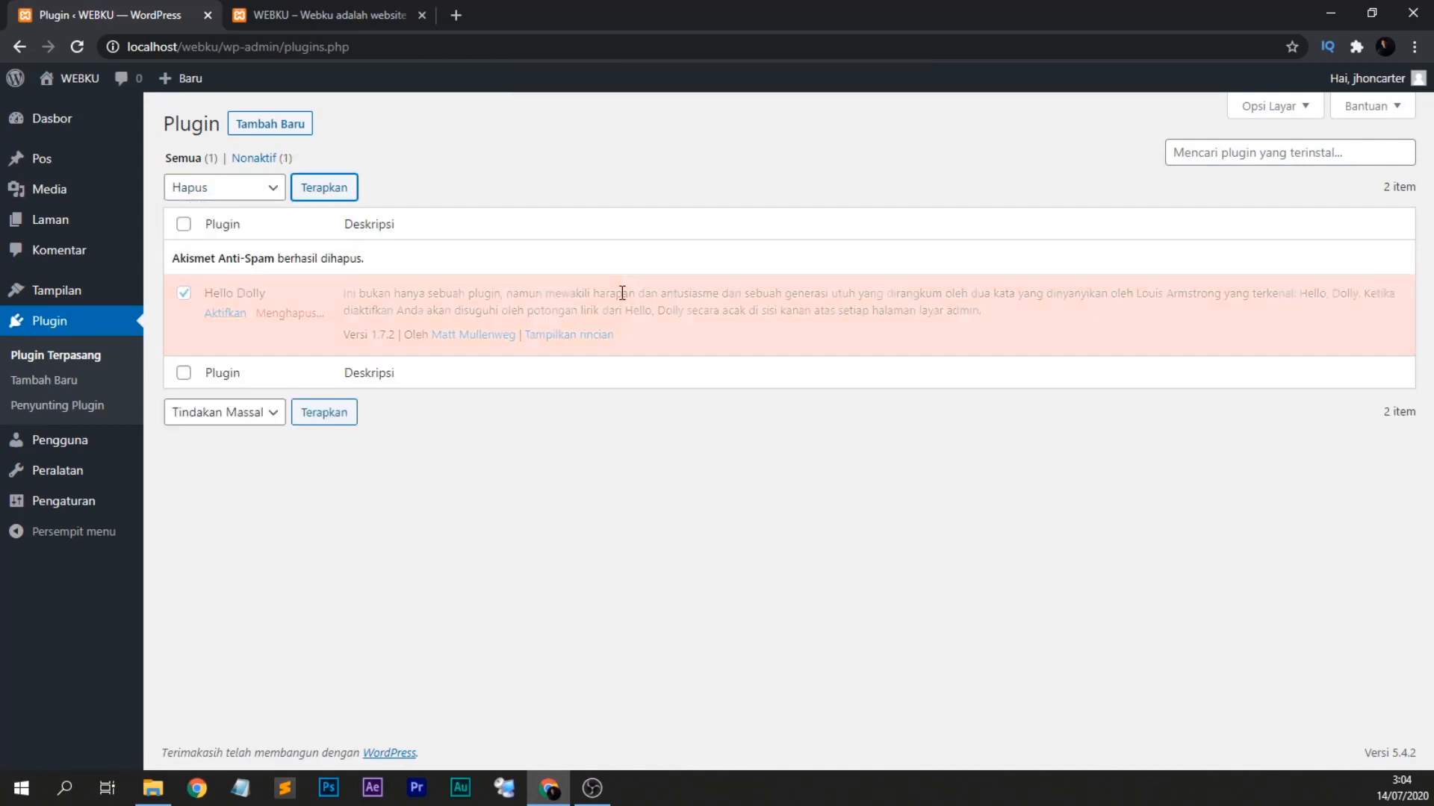
pyautogui.click(96, 357)
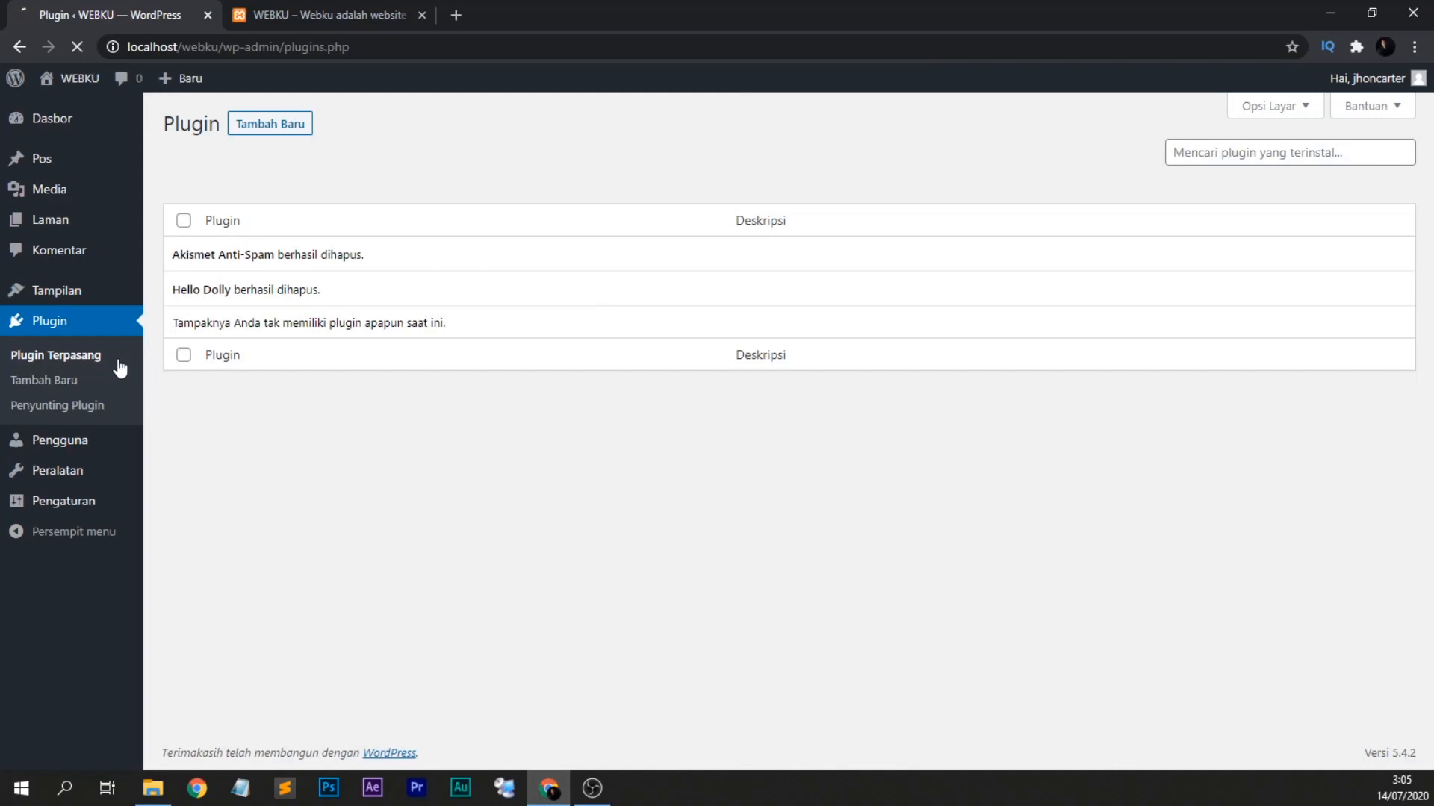
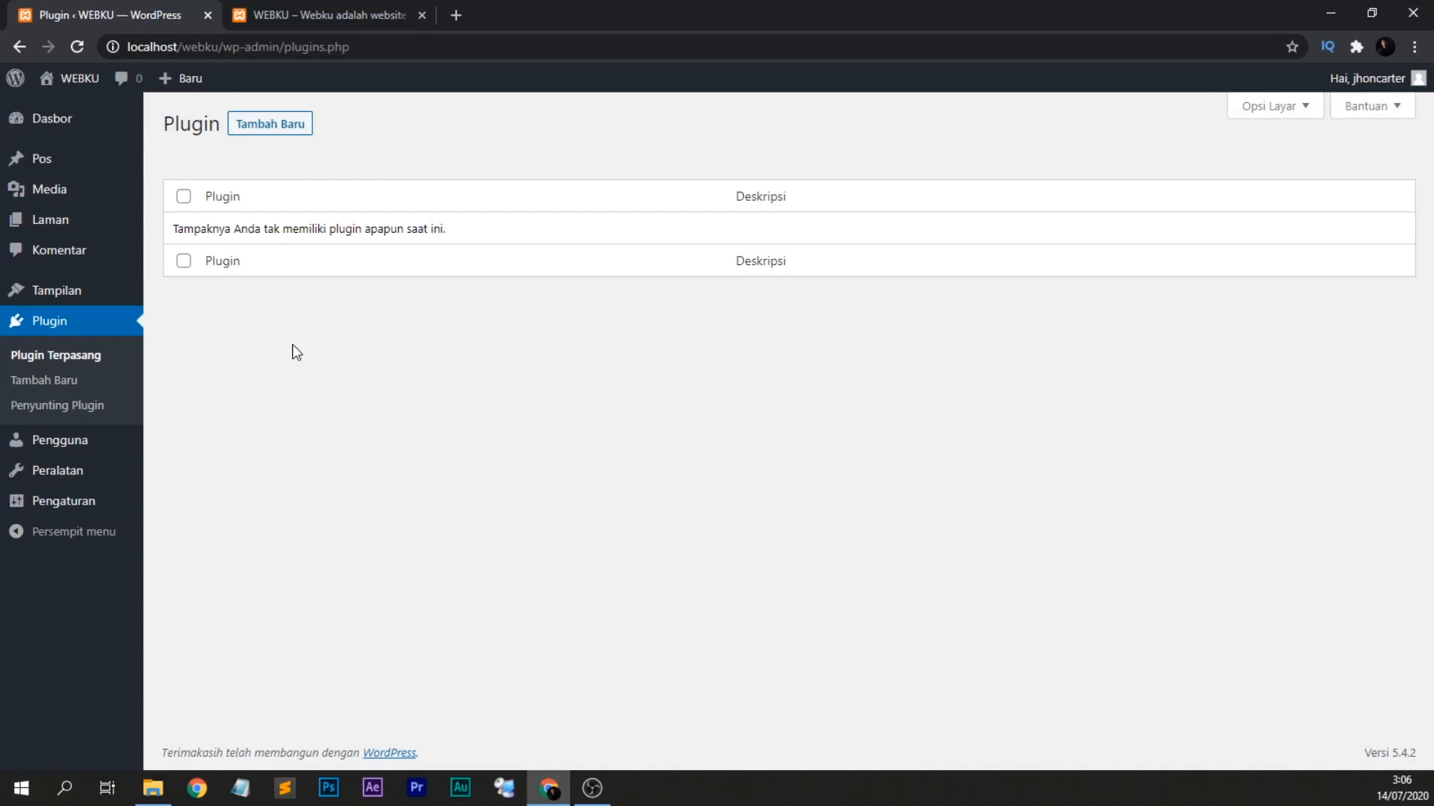
# Go to the list of all posts and start a new blank post.
pyautogui.moveTo(81, 157)
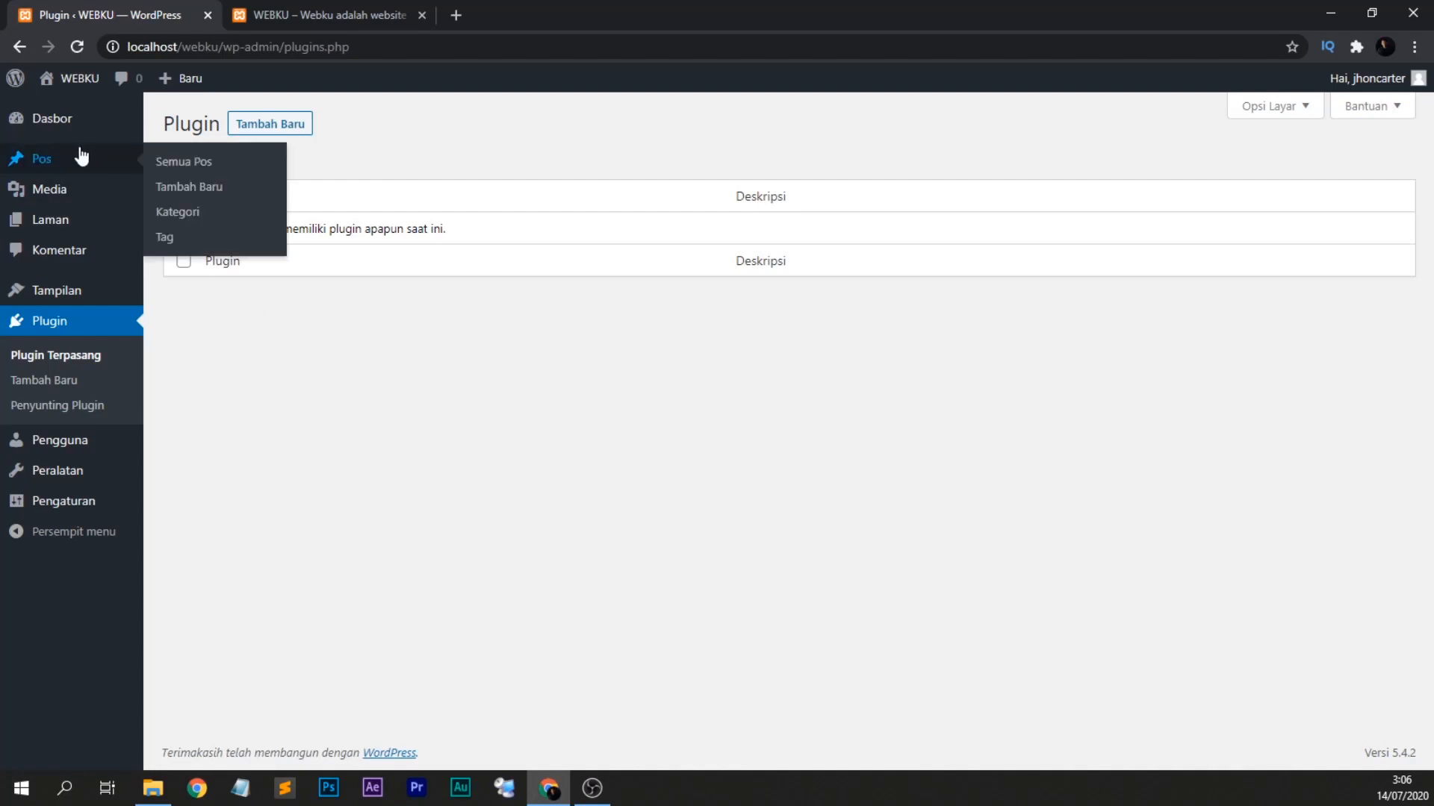
pyautogui.click(168, 172)
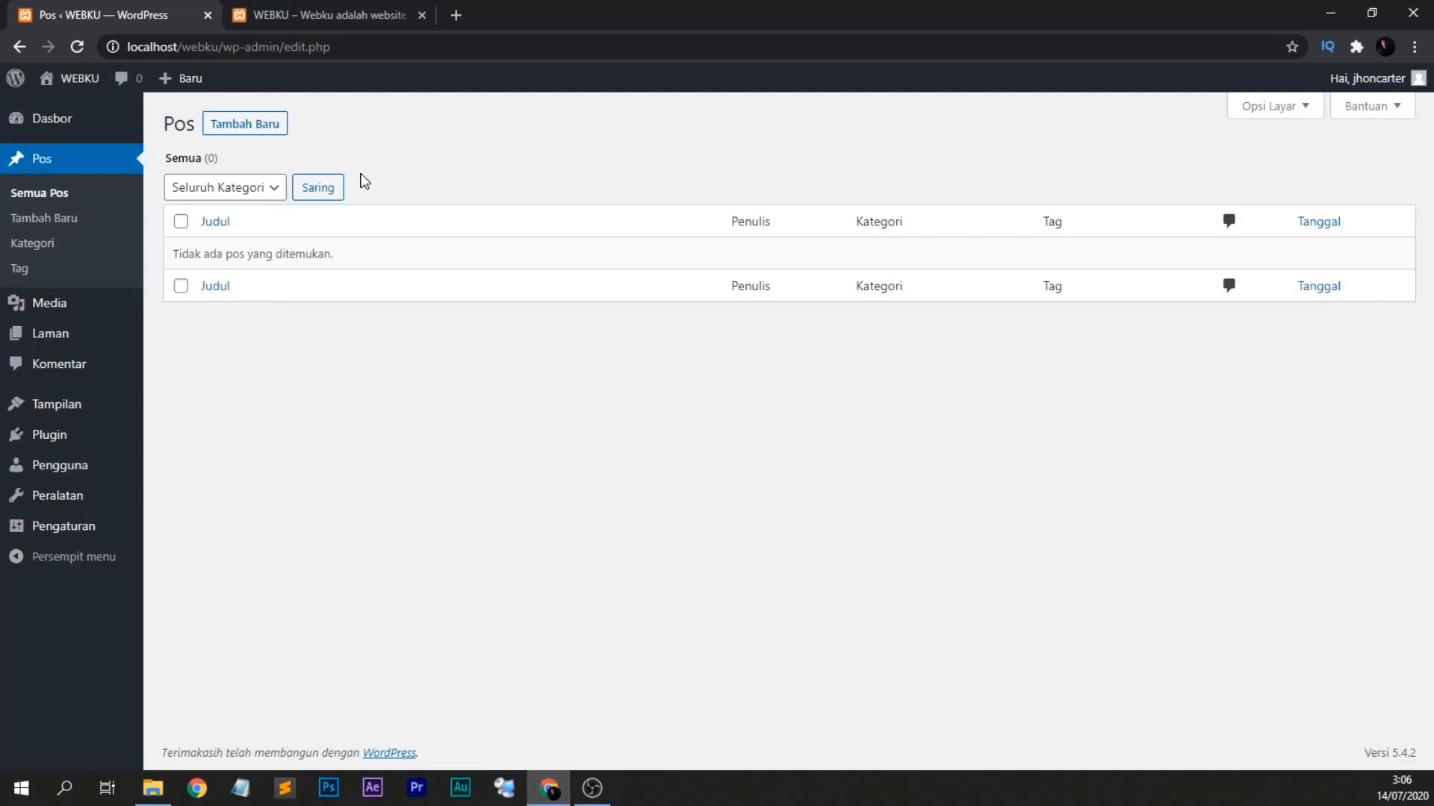
pyautogui.click(237, 129)
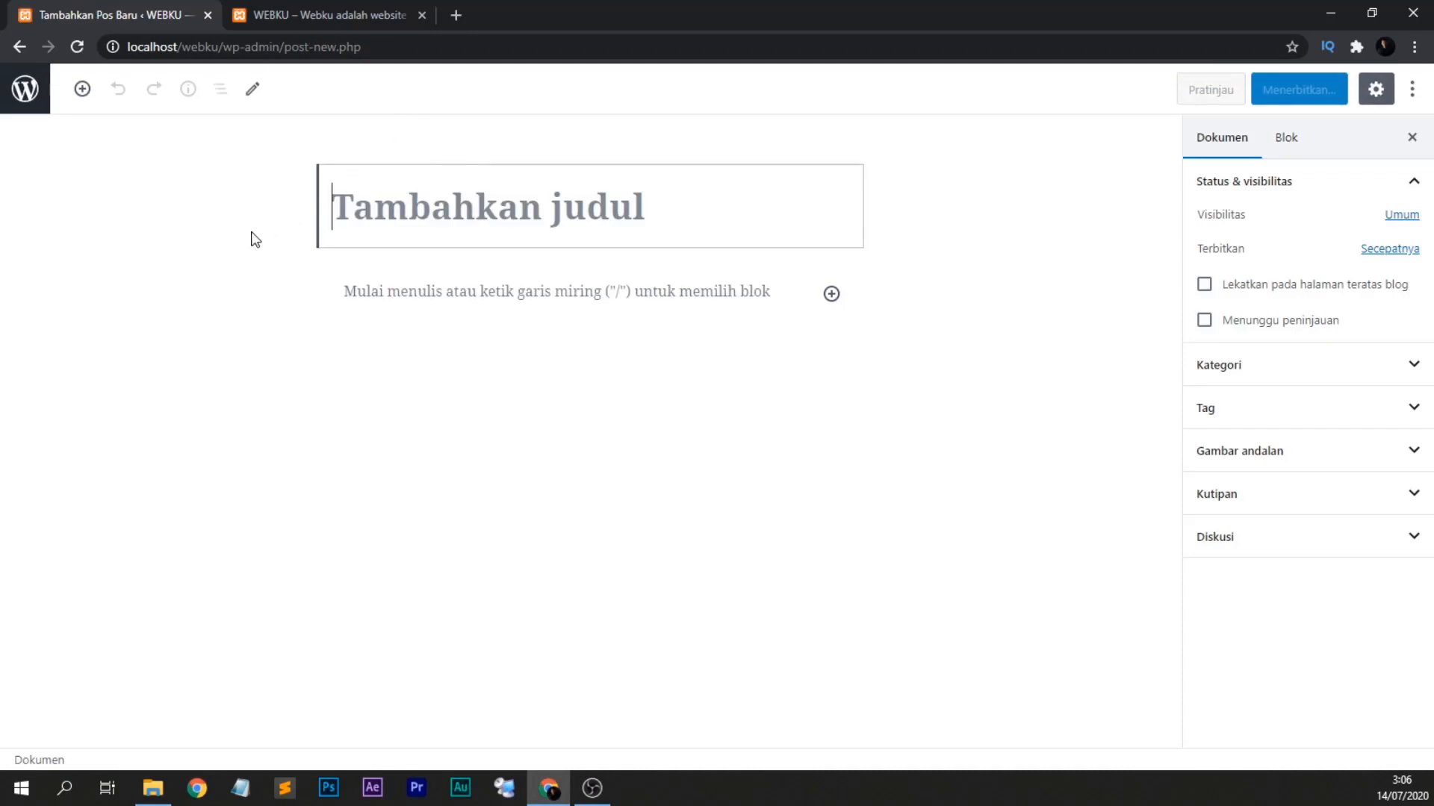
# Search Google for "dummy post wordpress for developer" in place of the WEBKU front page.
pyautogui.click(347, 9)
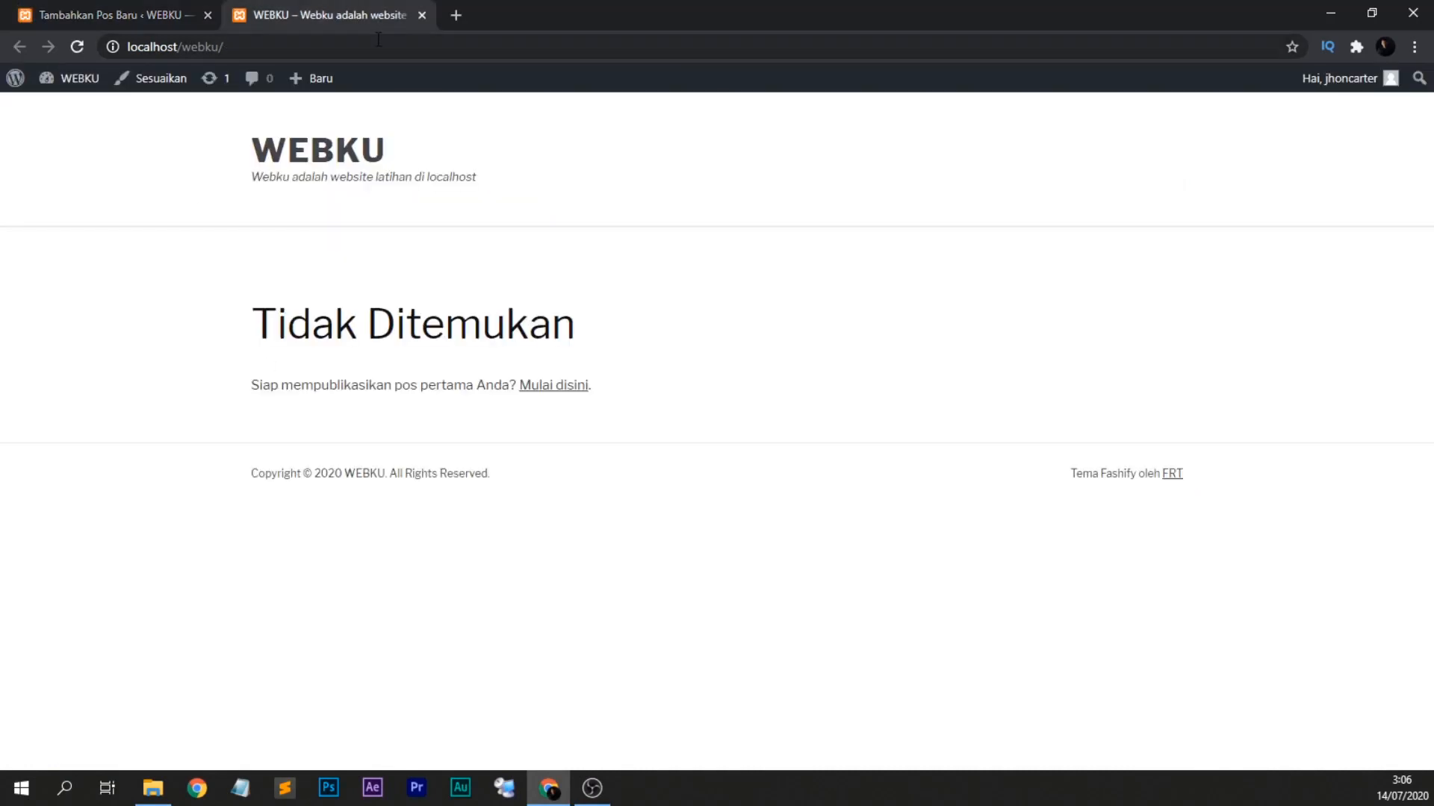
pyautogui.click(379, 46)
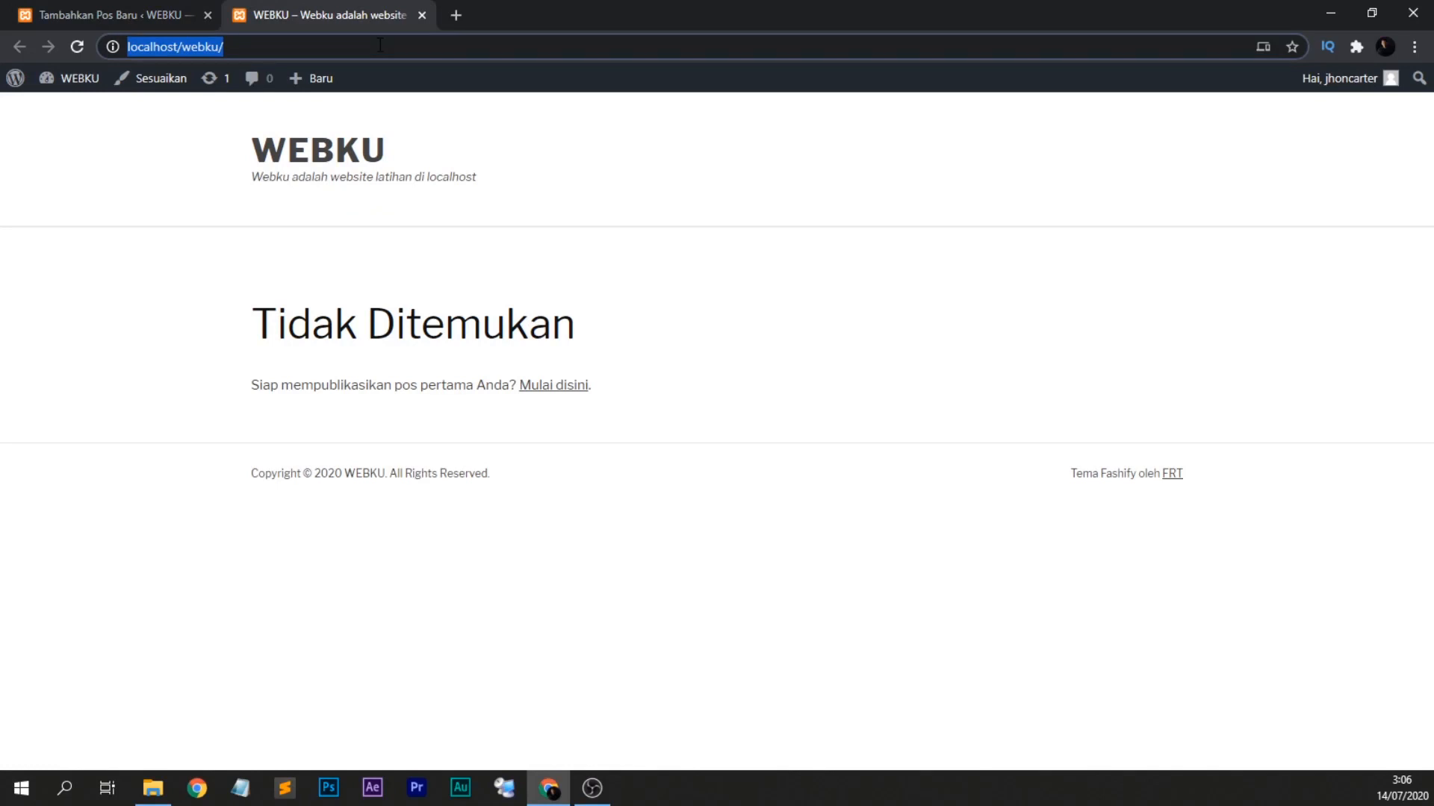
pyautogui.write('dummy ')
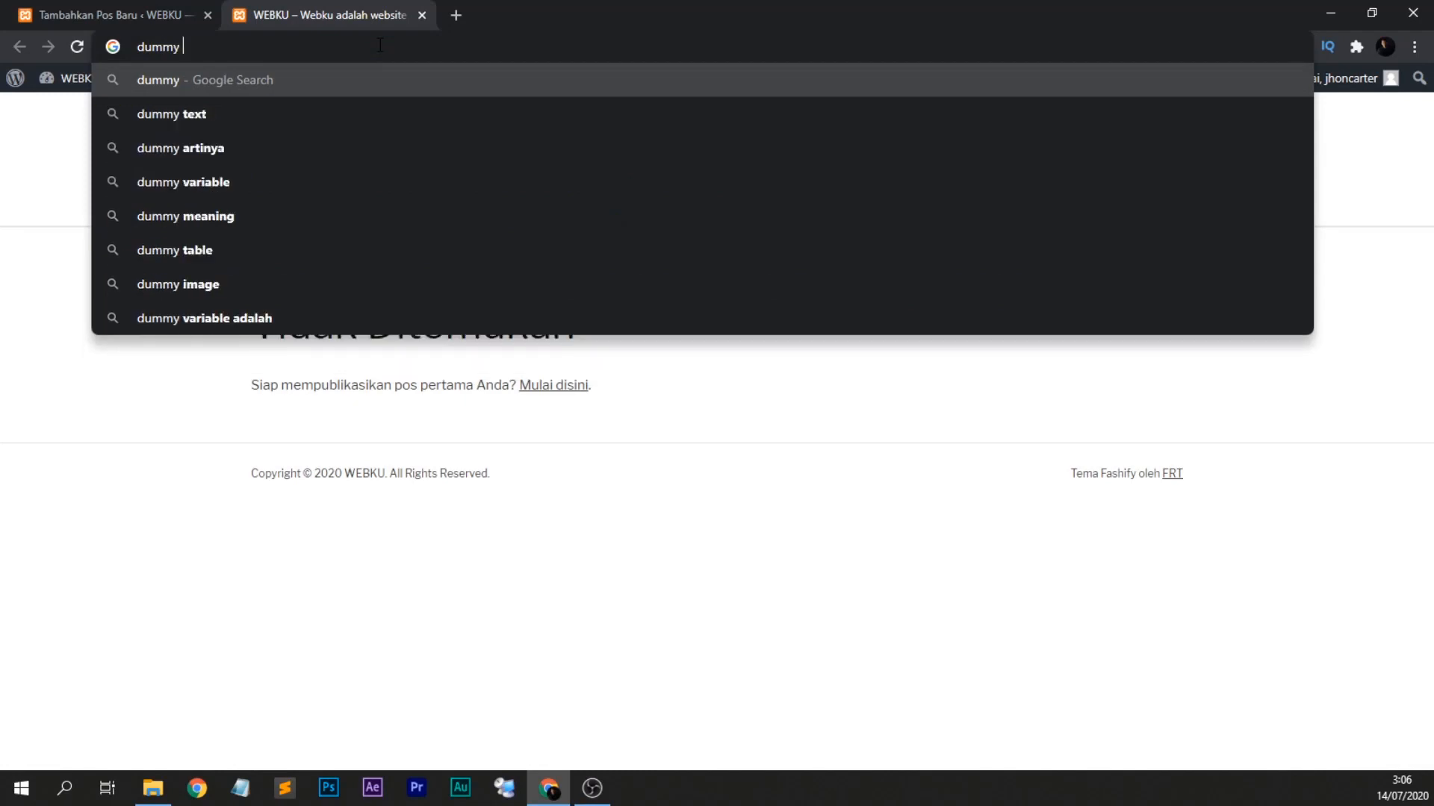
pyautogui.write('post wordp')
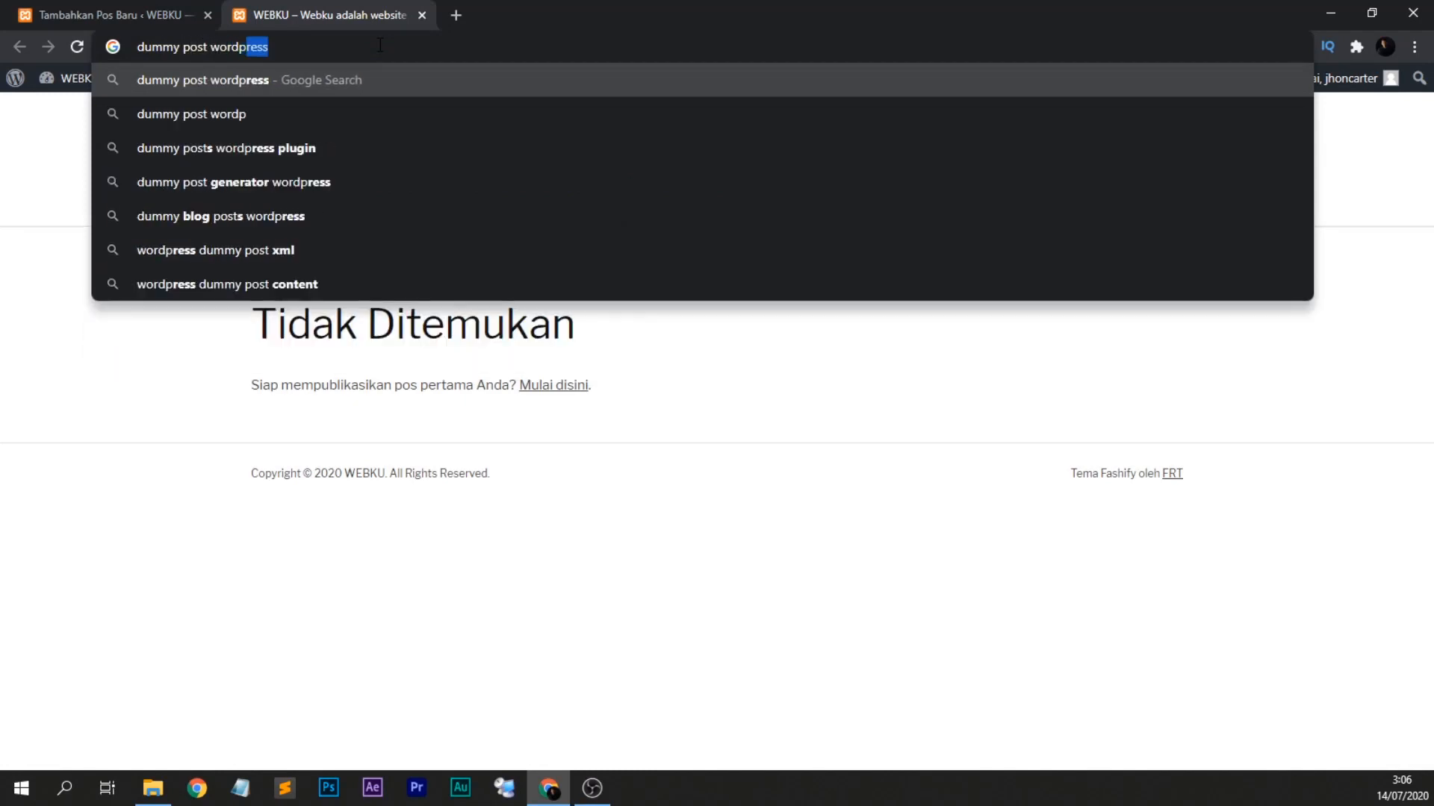
pyautogui.write('ress for d')
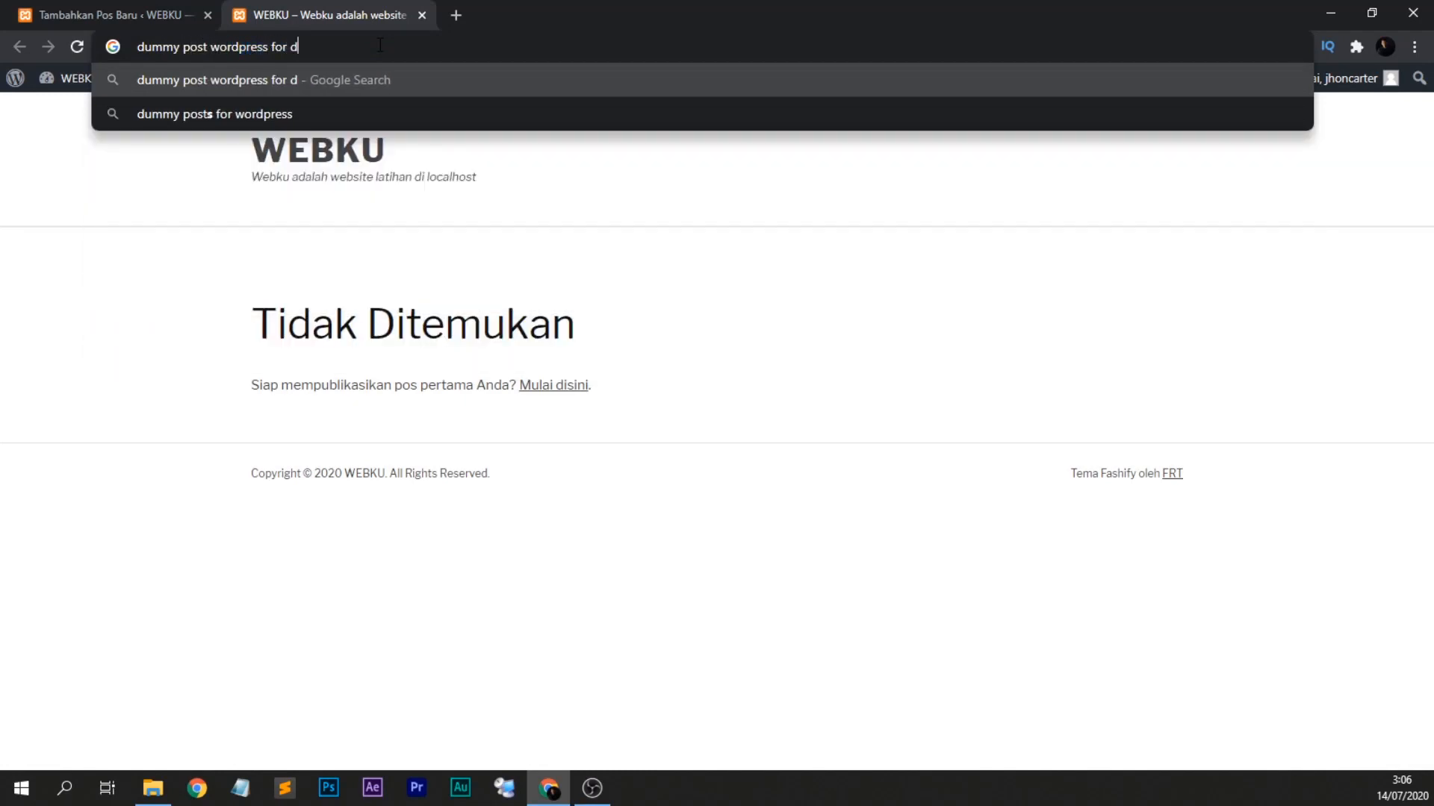
pyautogui.write('eveloper')
pyautogui.press('Return')
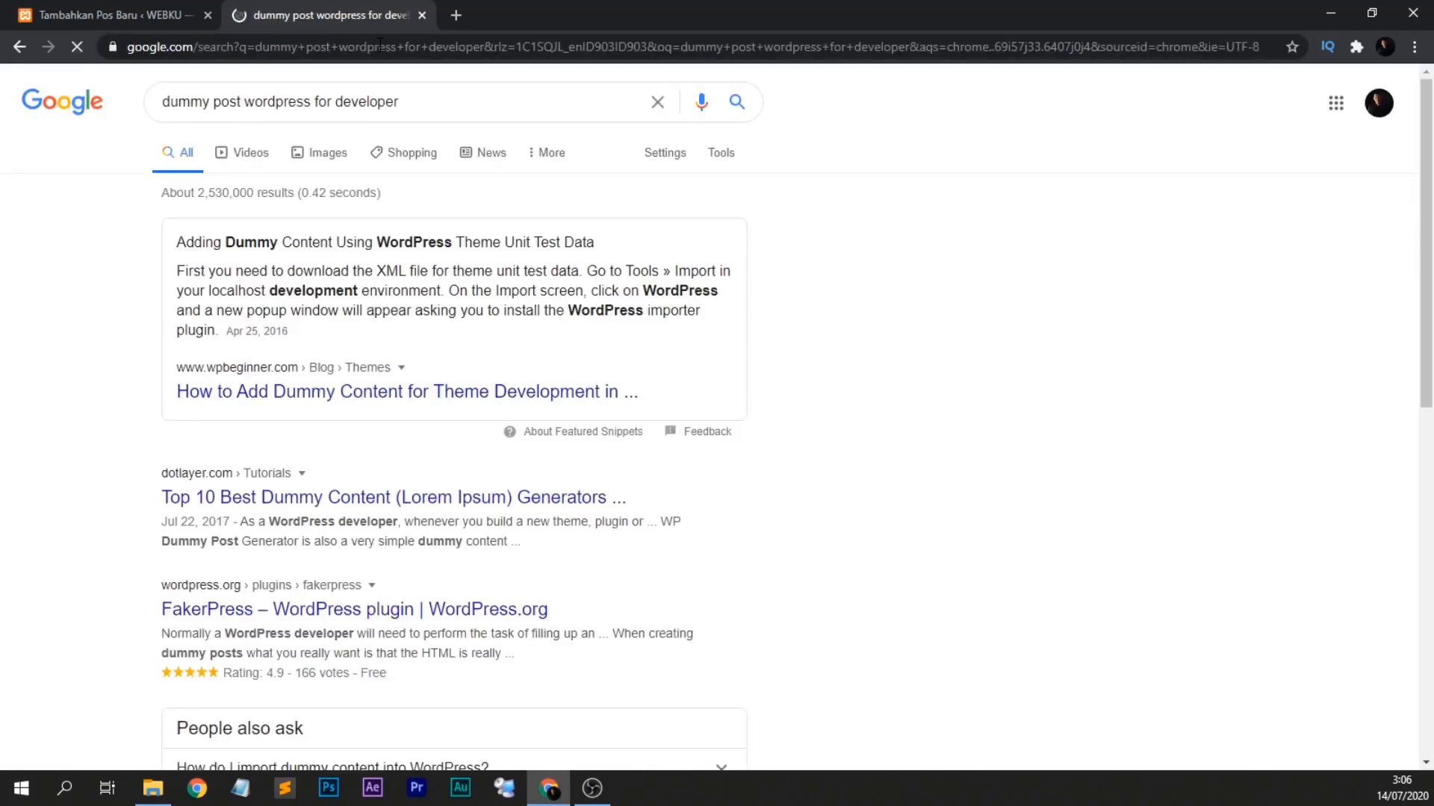
# Open the Dotlayer article on the top 10 dummy content generators from the search results in a new tab.
pyautogui.scroll(-2, 393, 290)
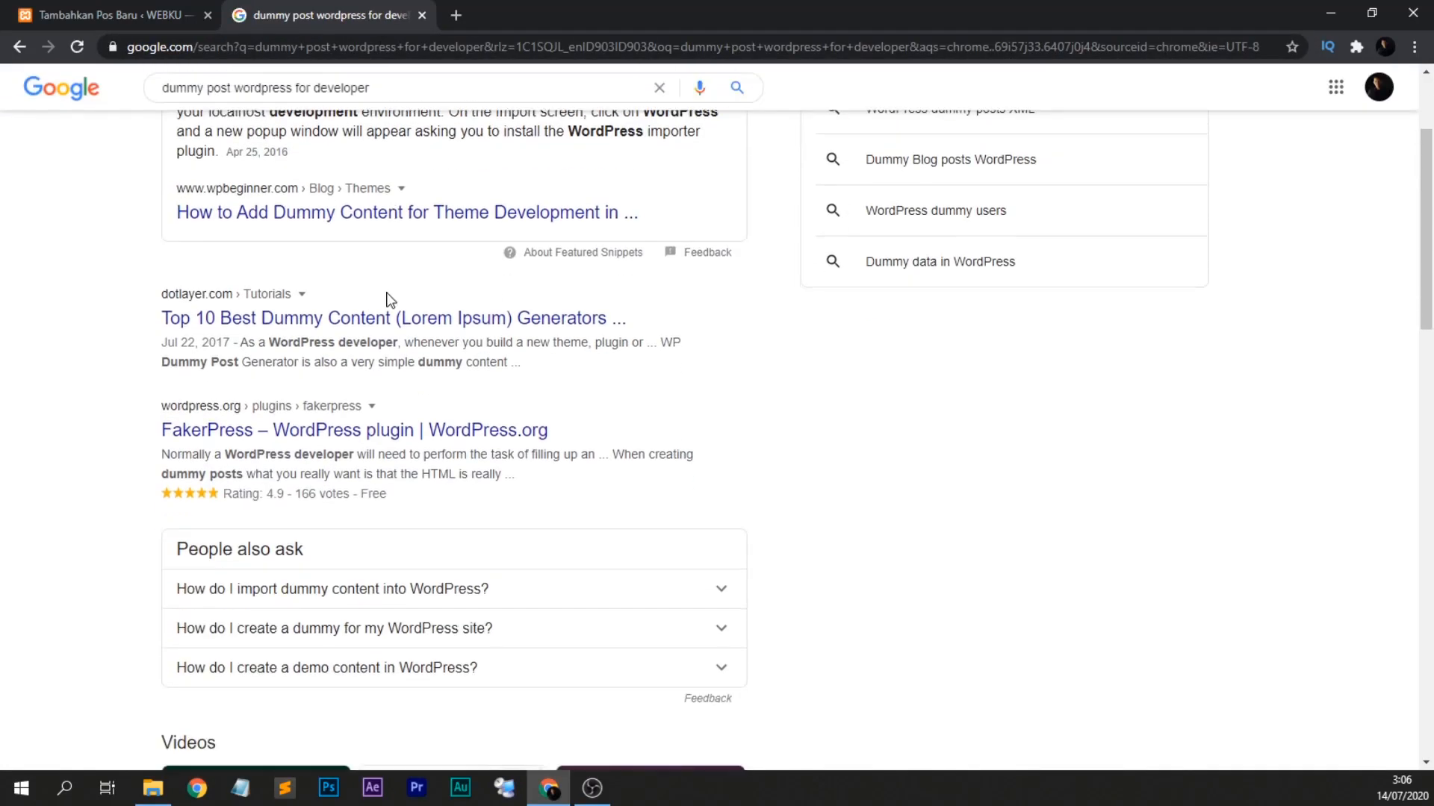
pyautogui.rightClick(342, 327)
pyautogui.click(354, 340)
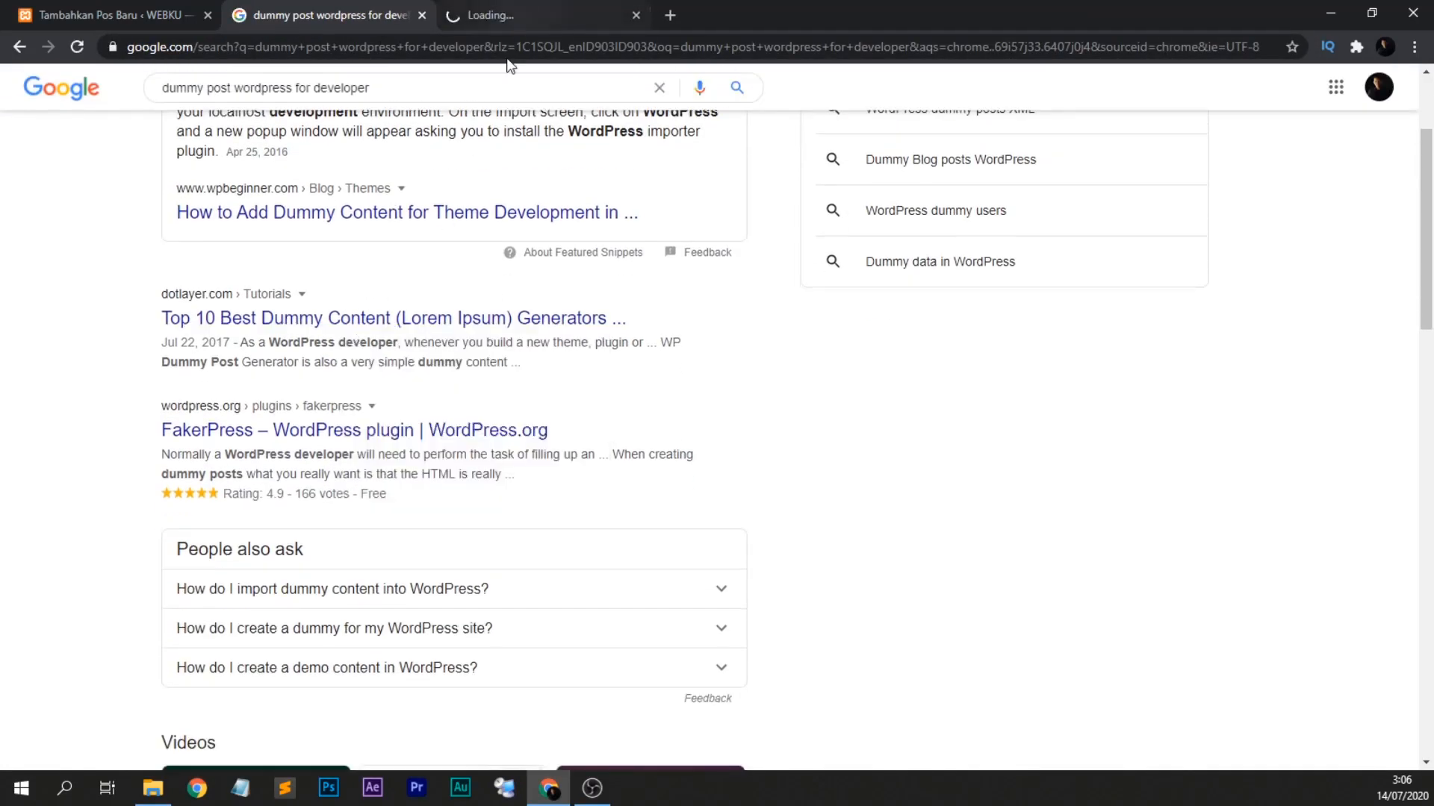
pyautogui.scroll(-1, 505, 360)
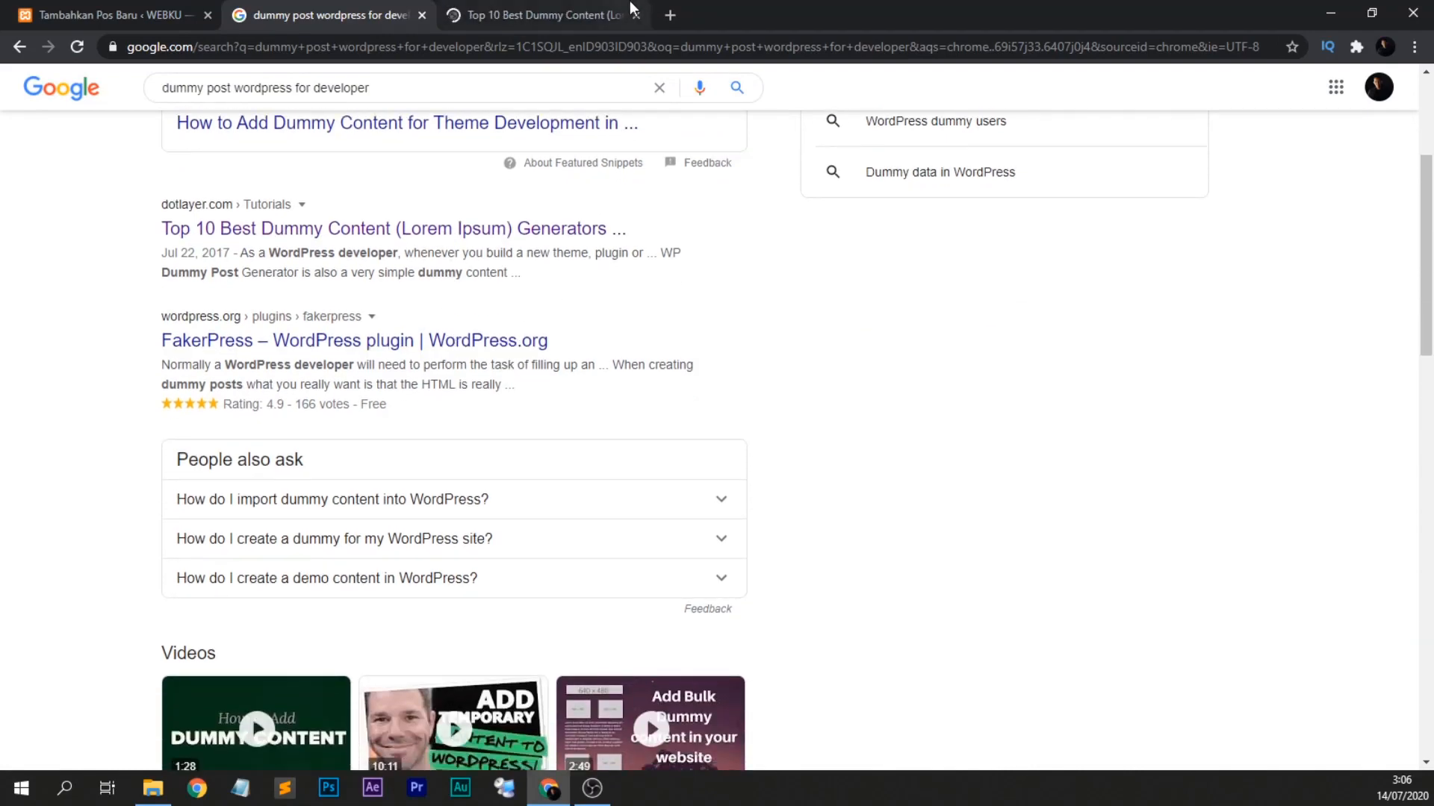
pyautogui.click(567, 12)
# Look through the article's dummy content plugins and open the download page for FakerPress.
pyautogui.scroll(-10, 269, 377)
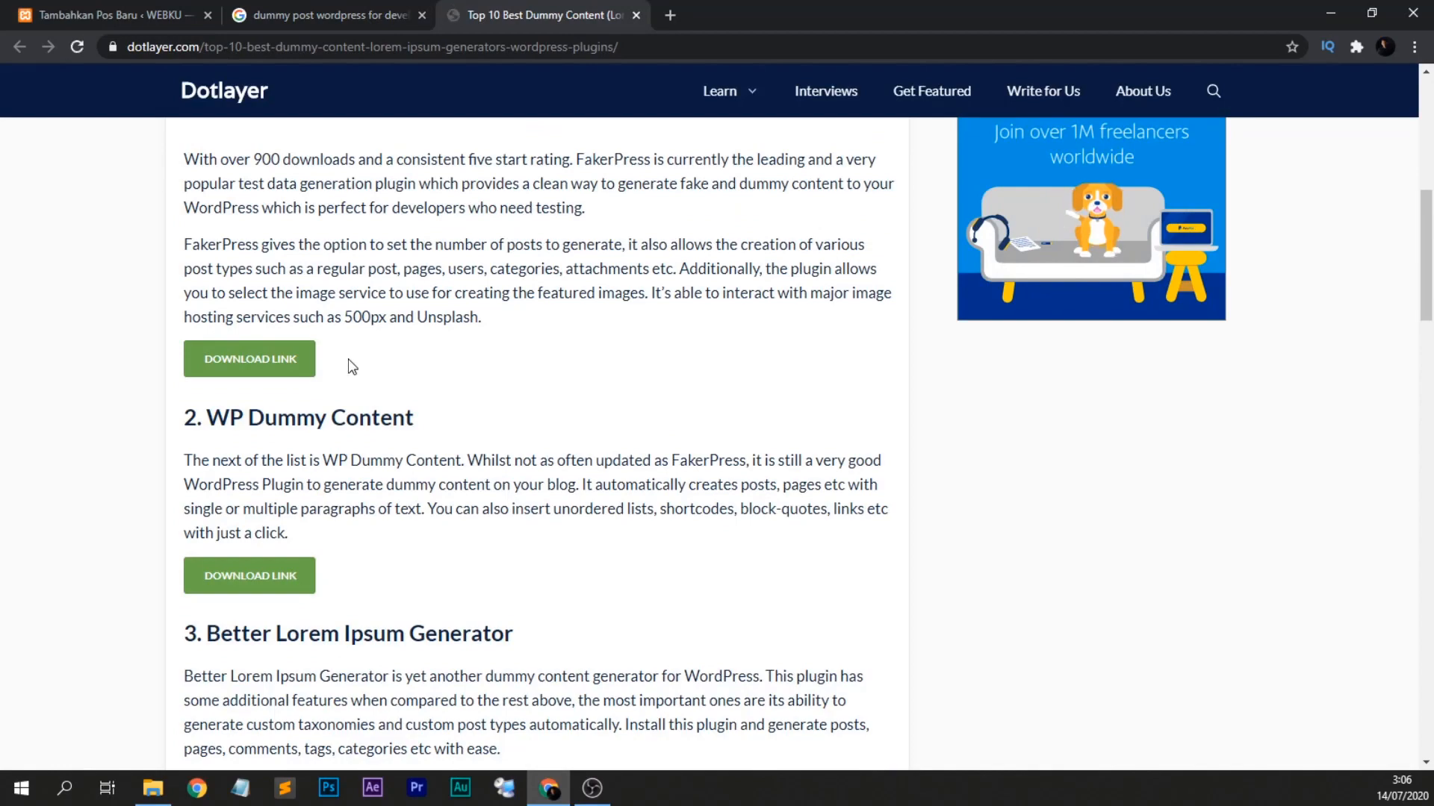
pyautogui.scroll(-9, 349, 364)
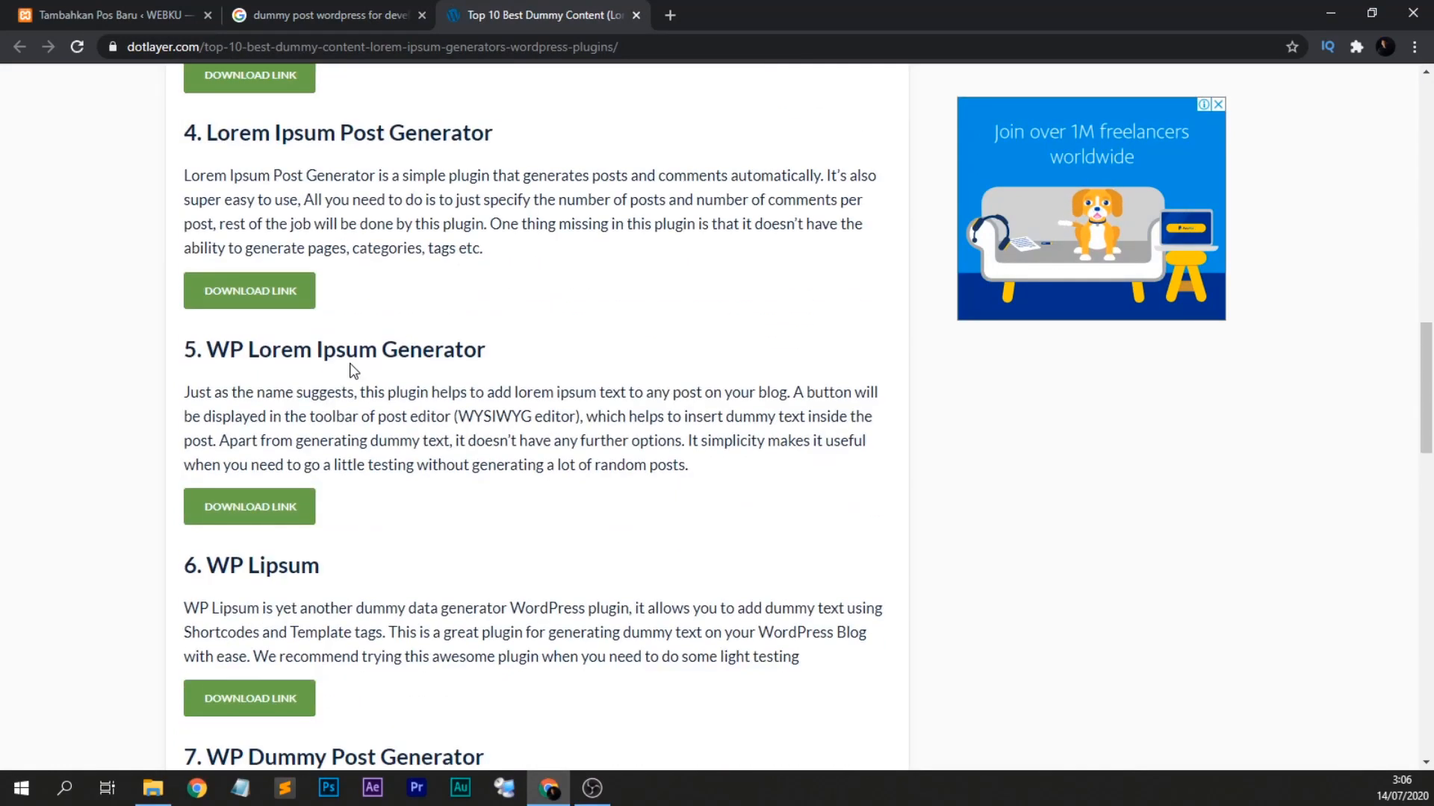
pyautogui.scroll(9, 351, 368)
pyautogui.scroll(9, 353, 364)
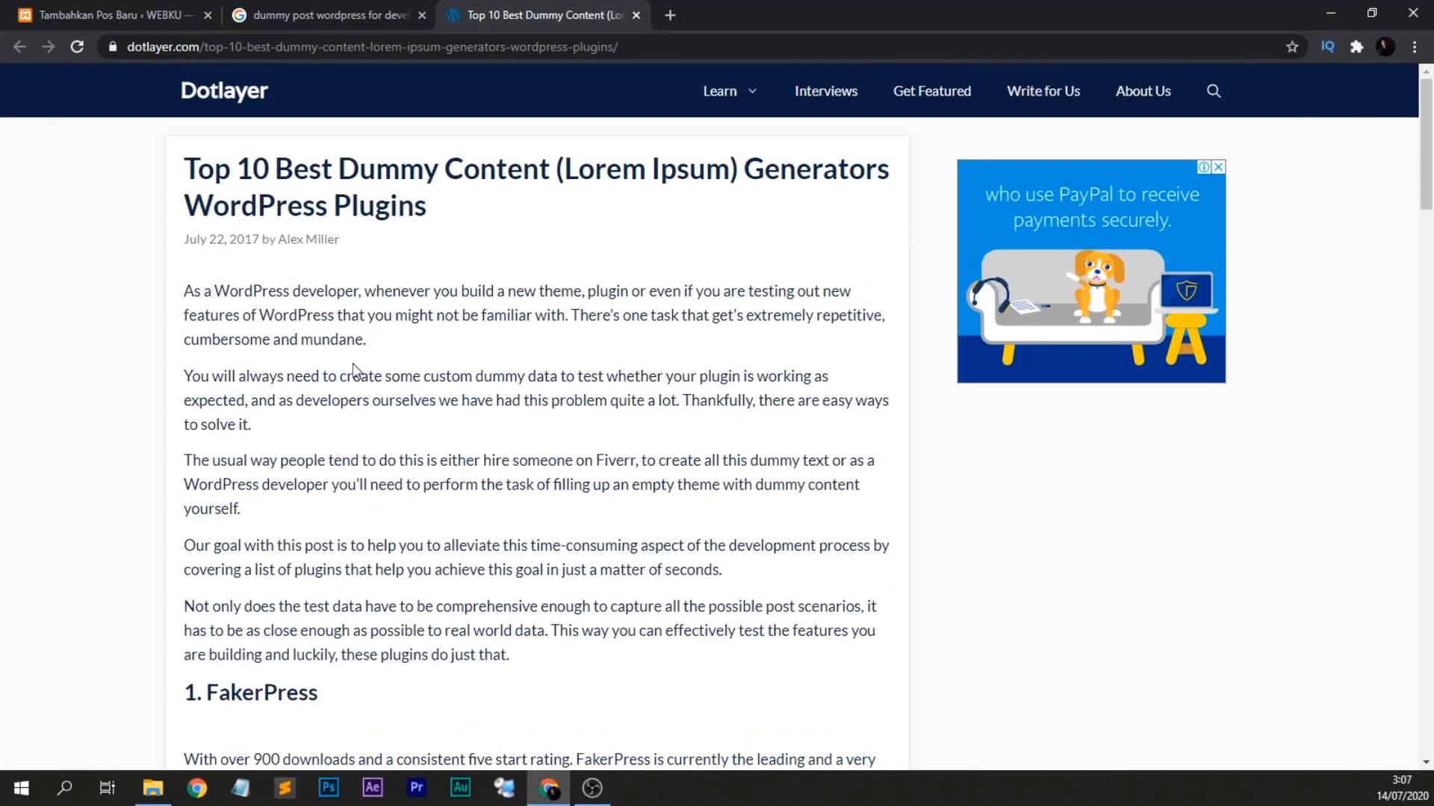
pyautogui.scroll(-6, 329, 313)
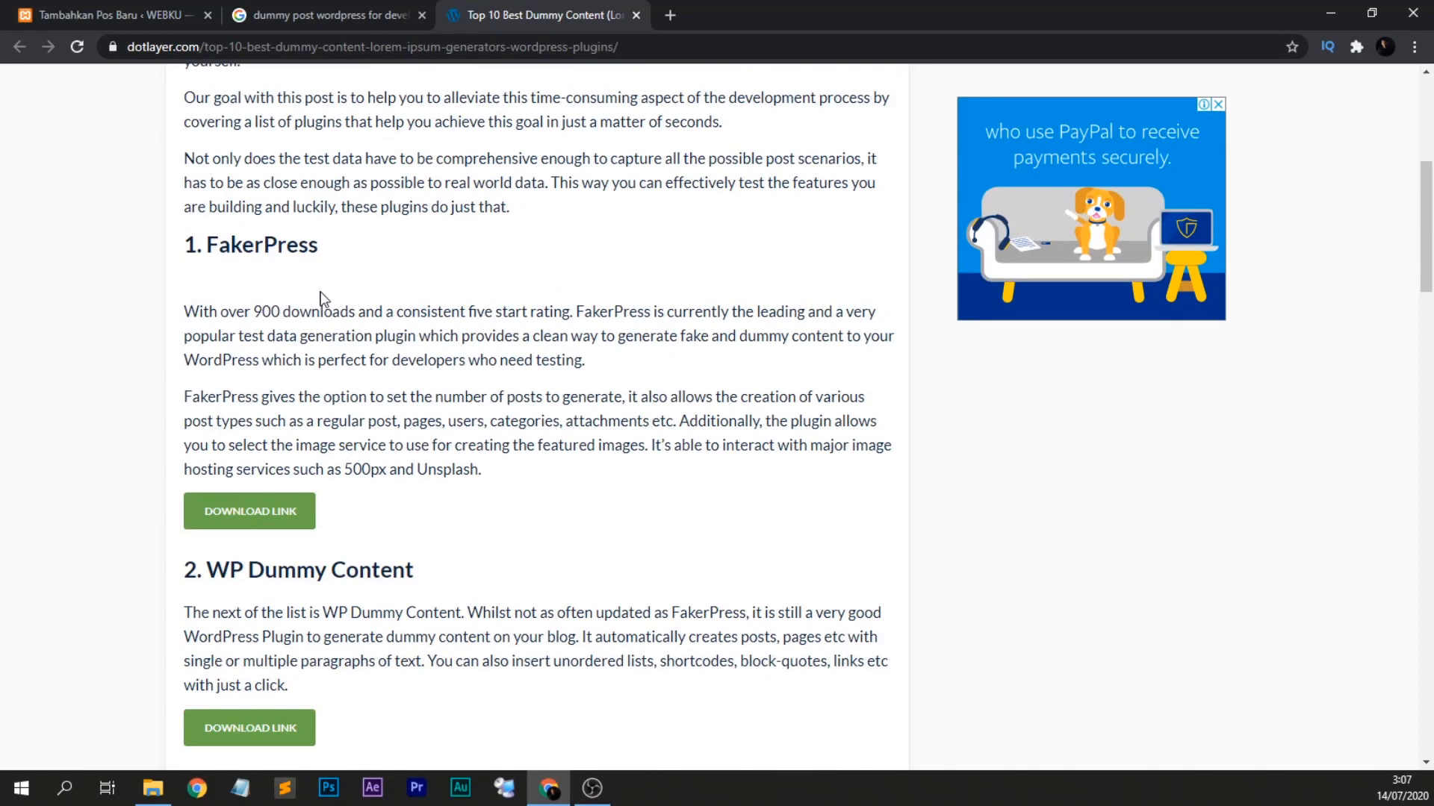
pyautogui.click(280, 512)
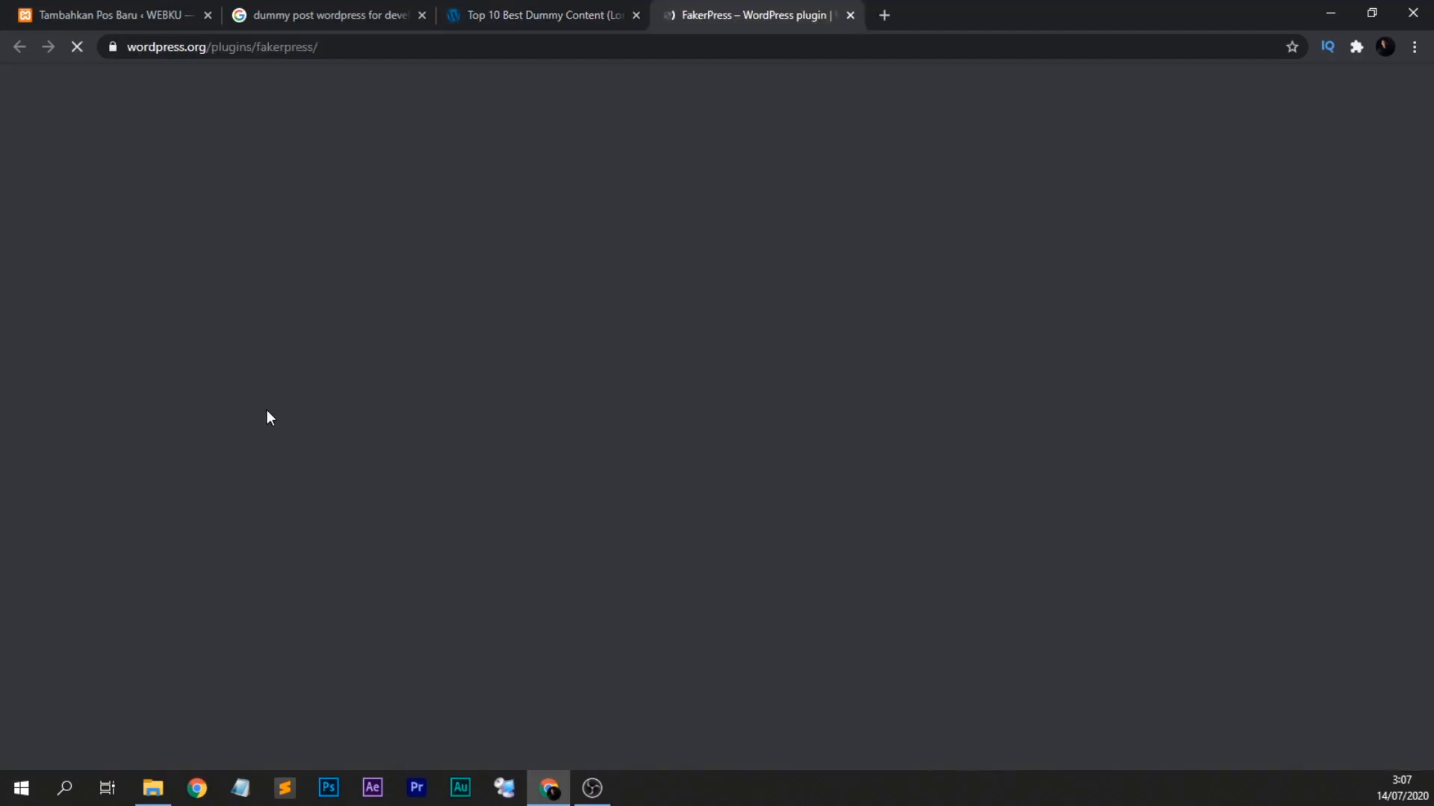
# Read the FakerPress plugin page, examining its description and the list of included components.
pyautogui.scroll(-6, 180, 373)
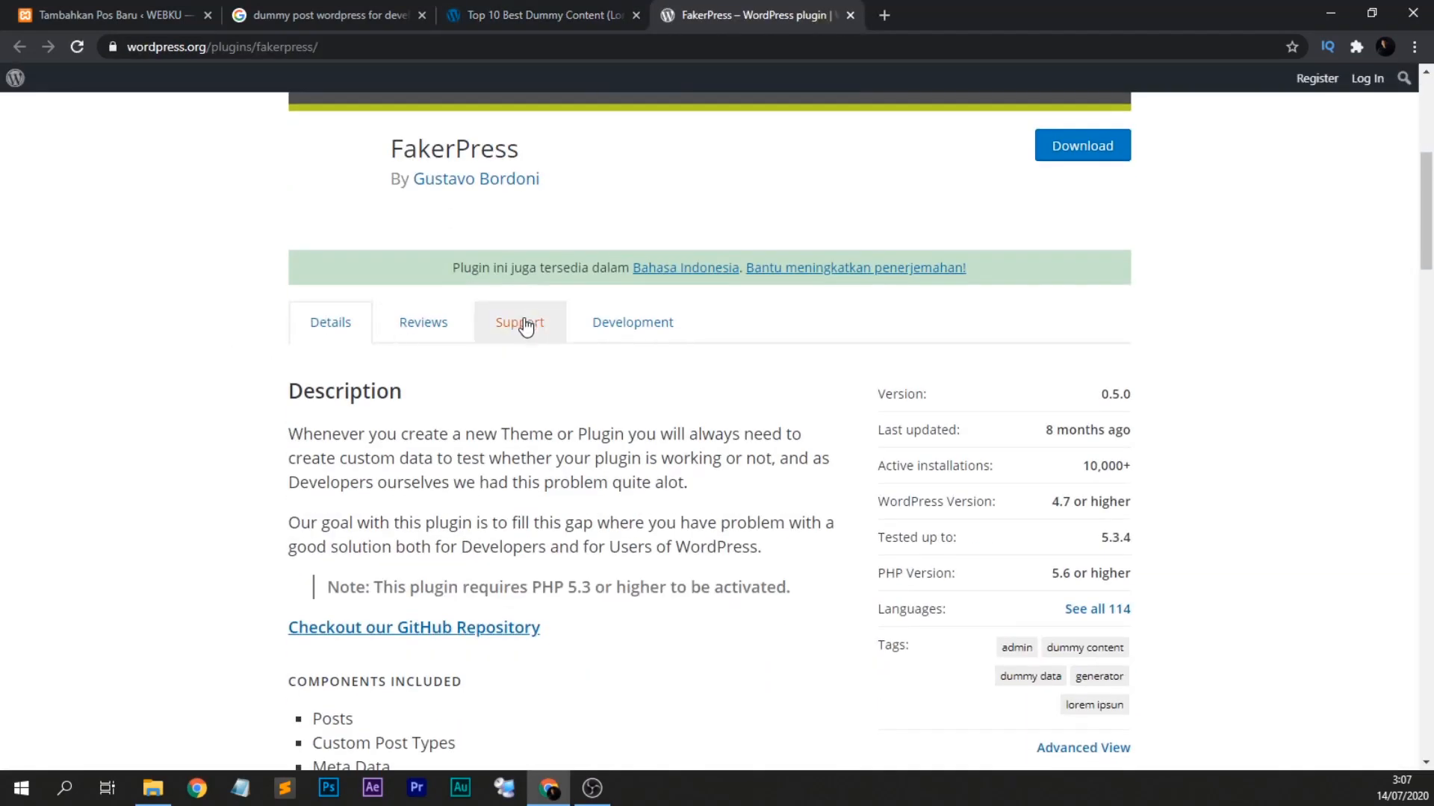
pyautogui.scroll(-4, 521, 323)
pyautogui.scroll(2, 635, 336)
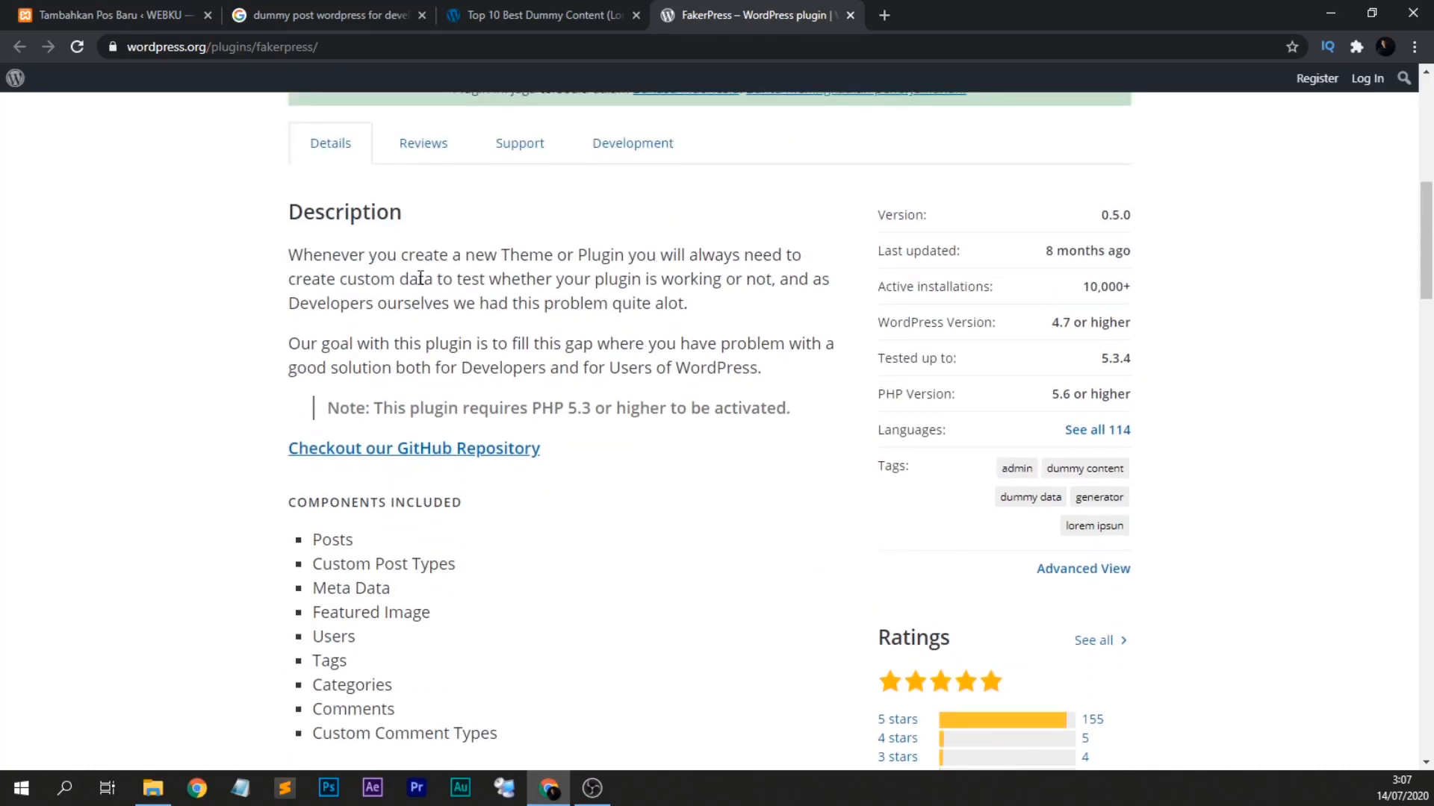
pyautogui.moveTo(418, 278); pyautogui.dragTo(591, 279)
pyautogui.moveTo(742, 305); pyautogui.dragTo(284, 138)
pyautogui.click(566, 334)
pyautogui.scroll(-5, 334, 398)
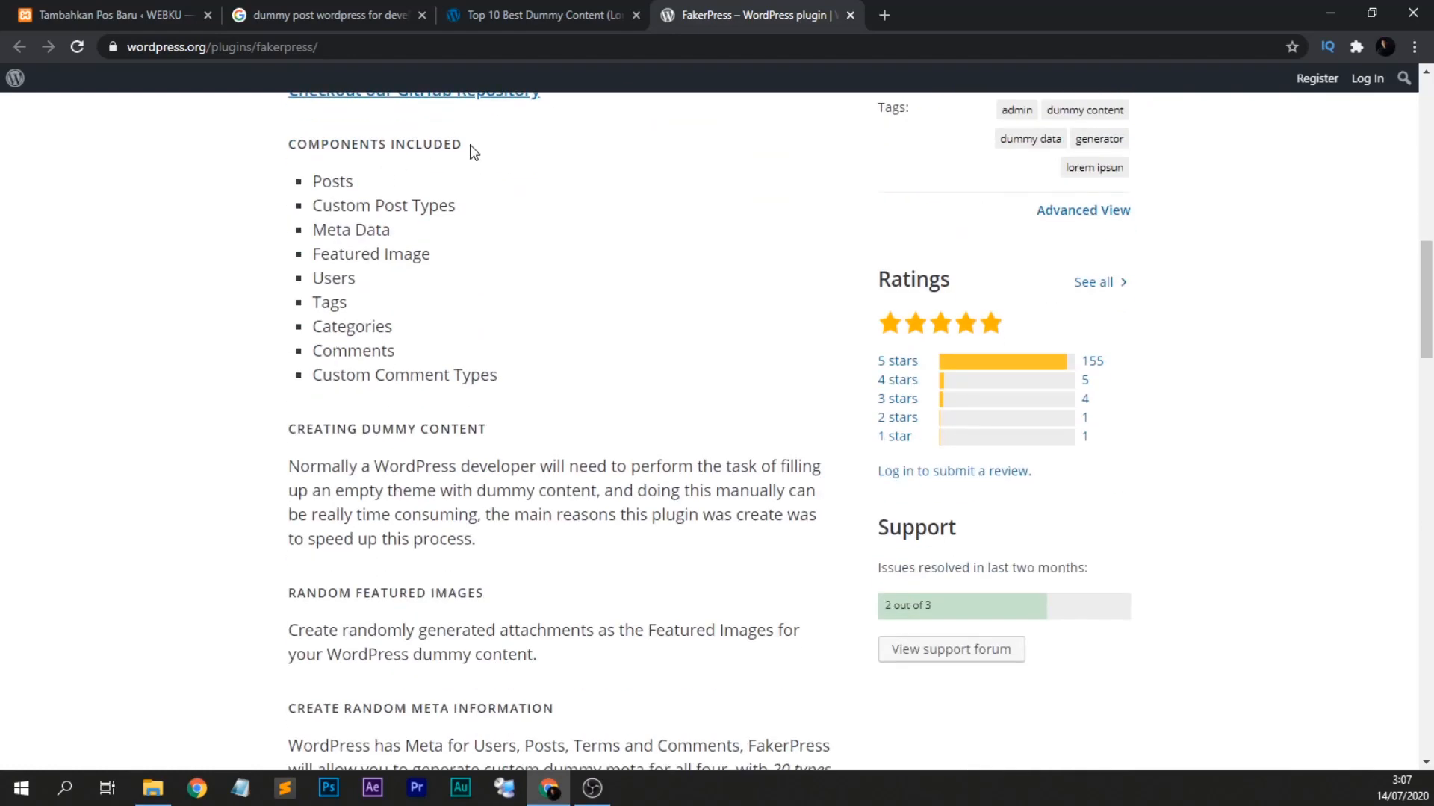
pyautogui.moveTo(471, 144); pyautogui.dragTo(284, 142)
pyautogui.click(397, 196)
pyautogui.scroll(-1, 460, 422)
pyautogui.scroll(10, 304, 373)
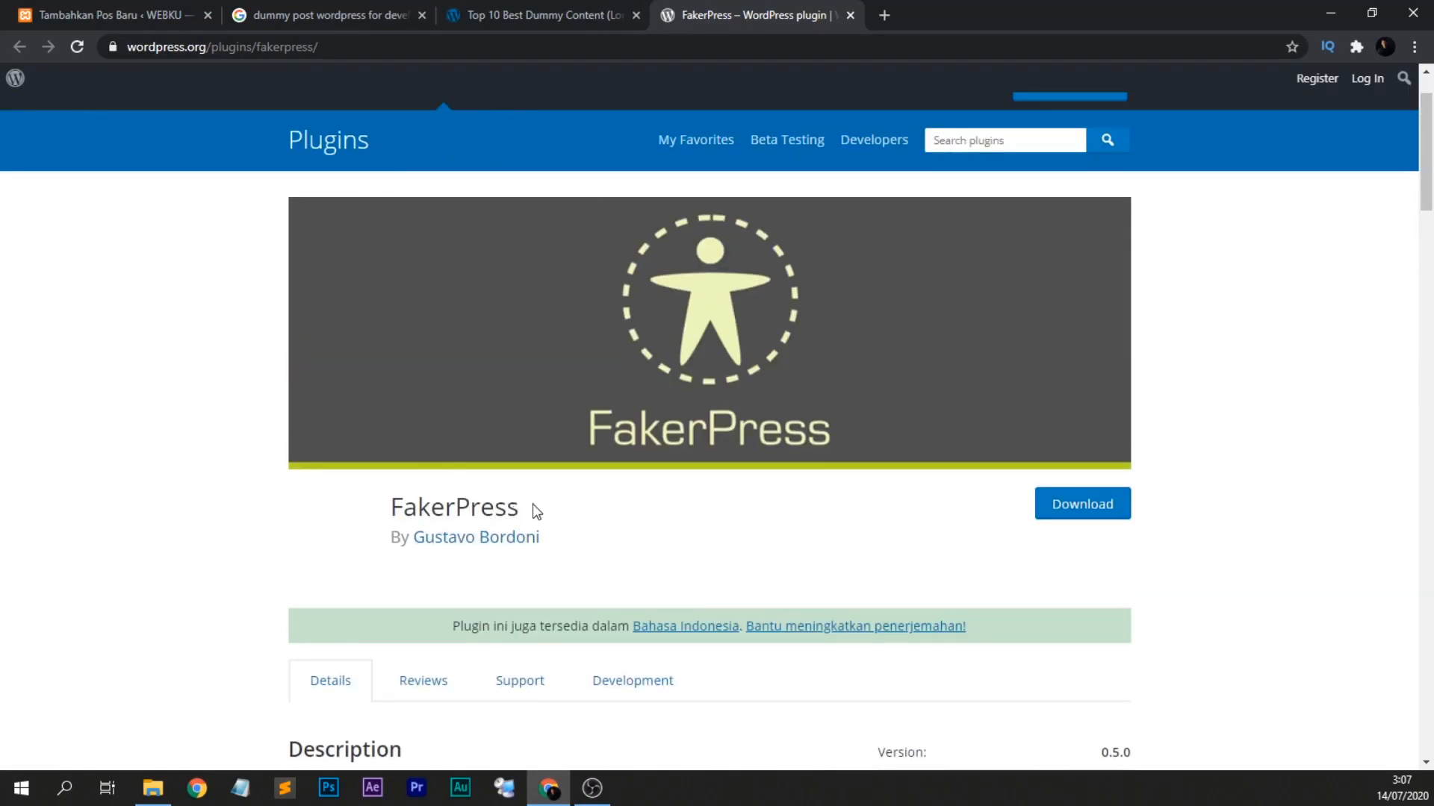
# Return to the WEBKU admin, leave the blank post and open the page for adding new plugins.
pyautogui.click(172, 7)
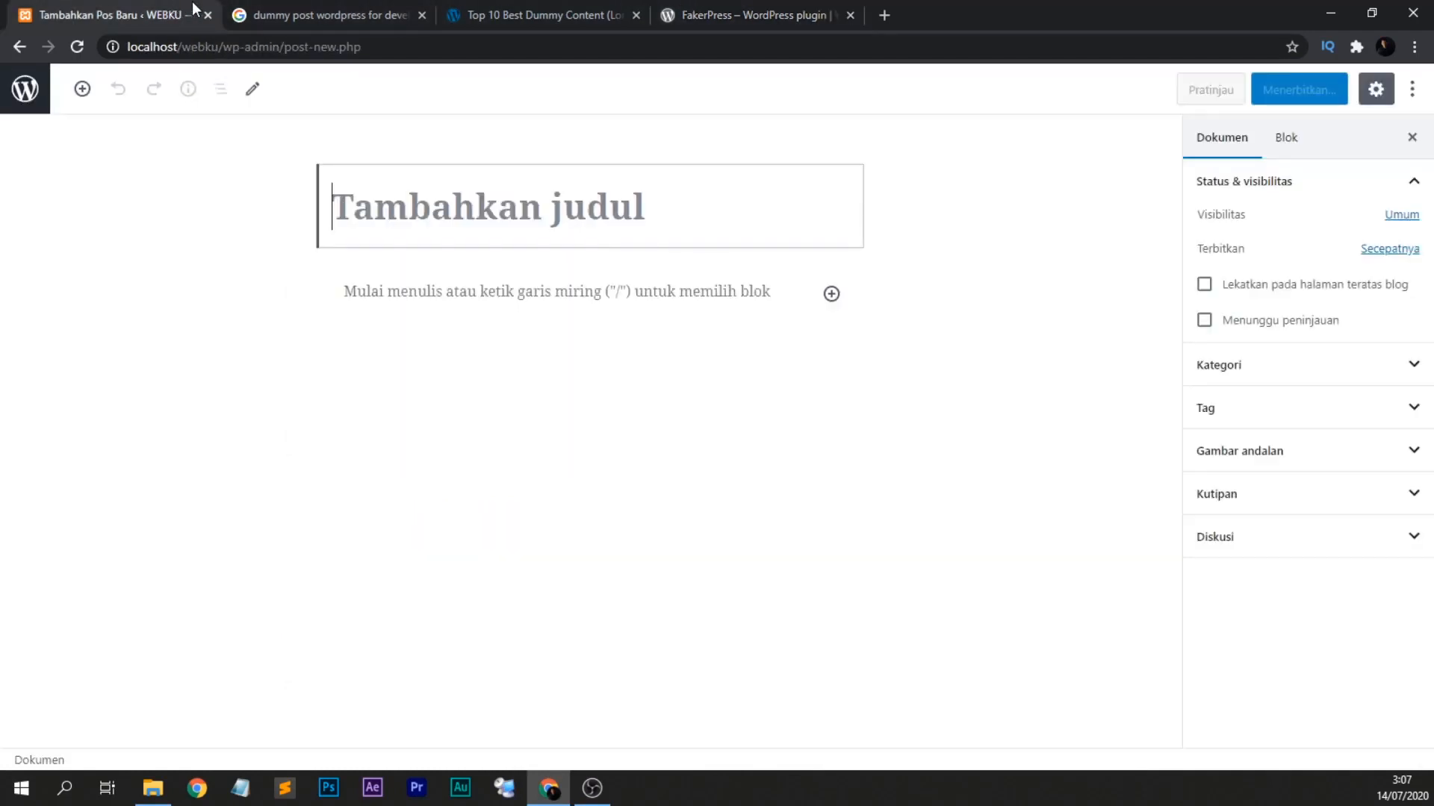
pyautogui.click(24, 89)
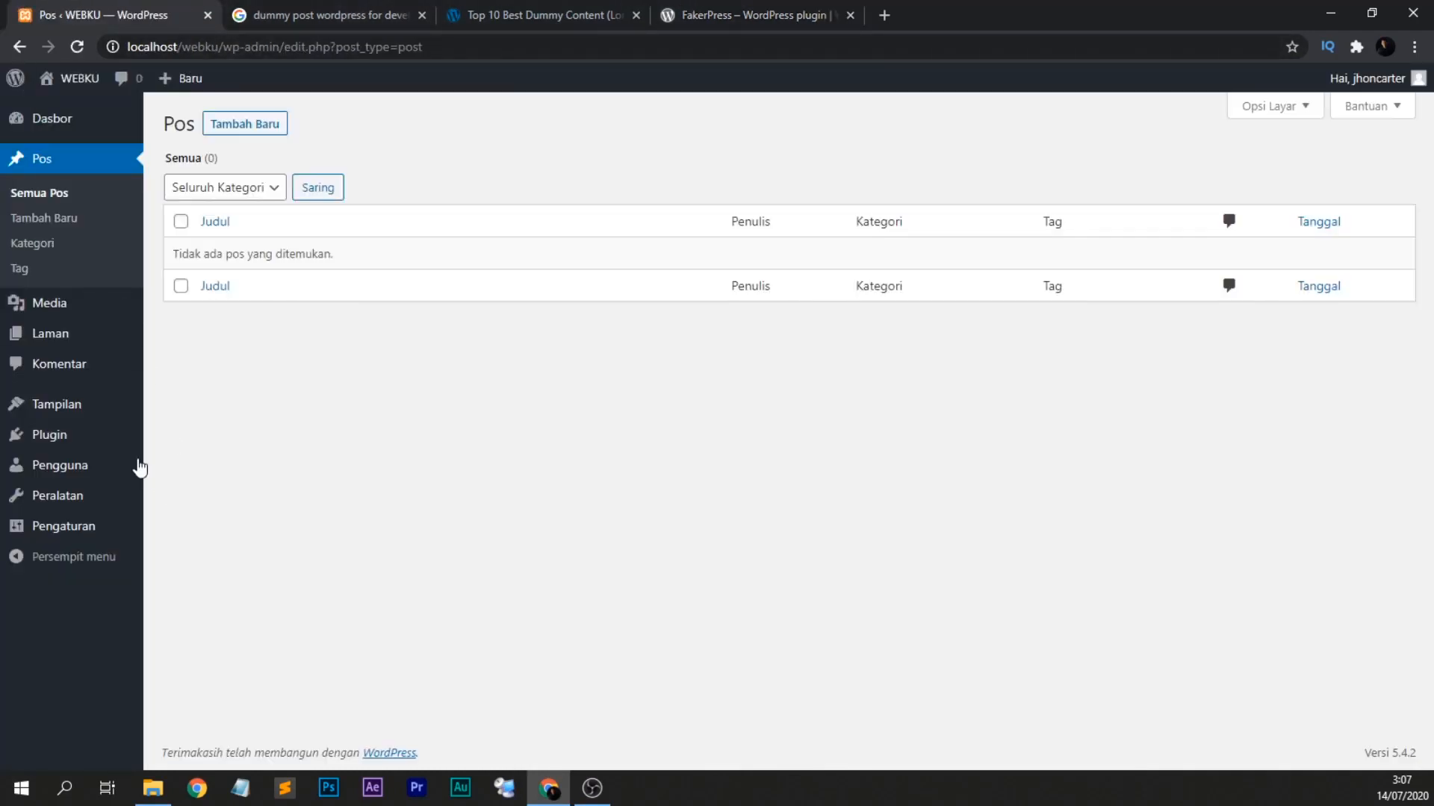
pyautogui.moveTo(63, 442)
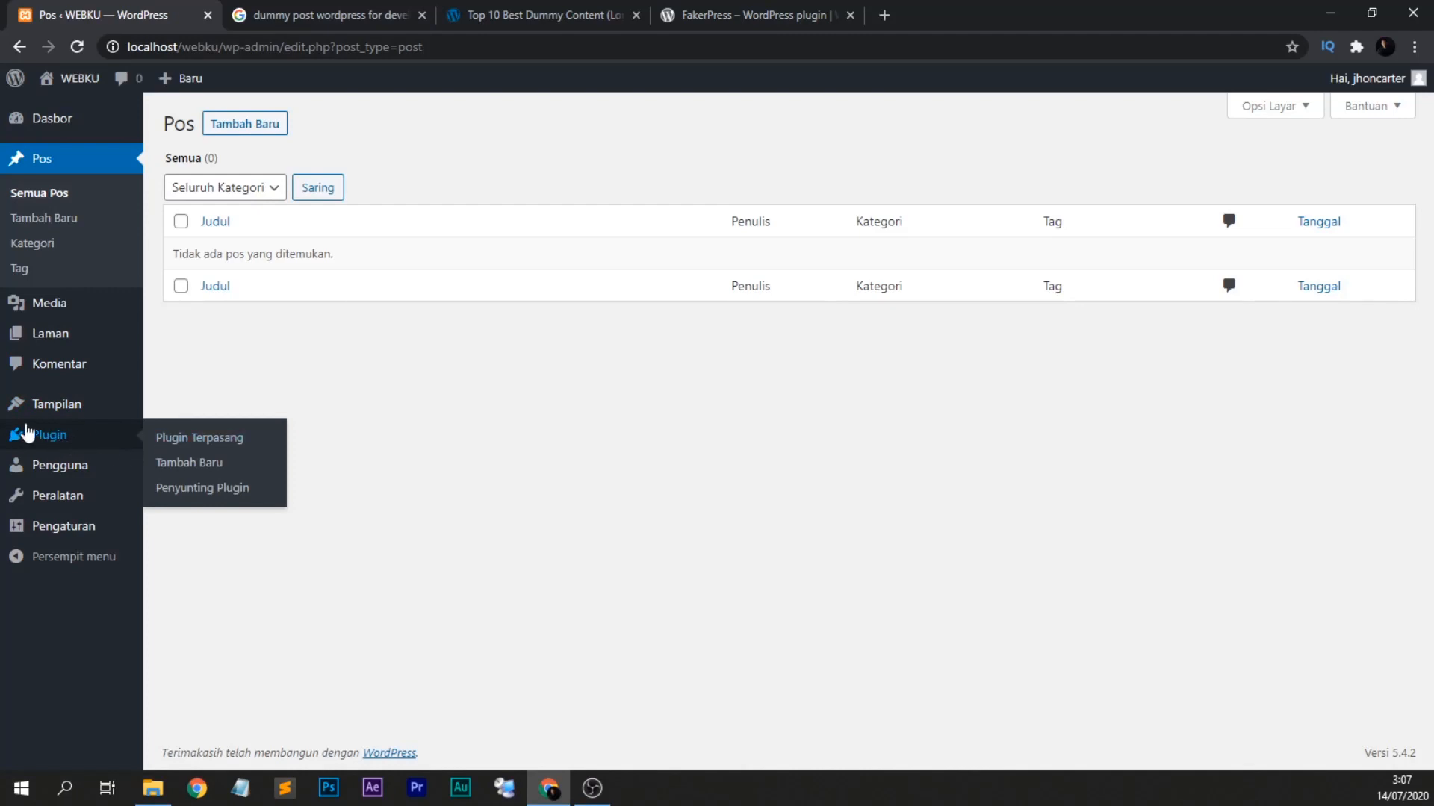
pyautogui.click(197, 466)
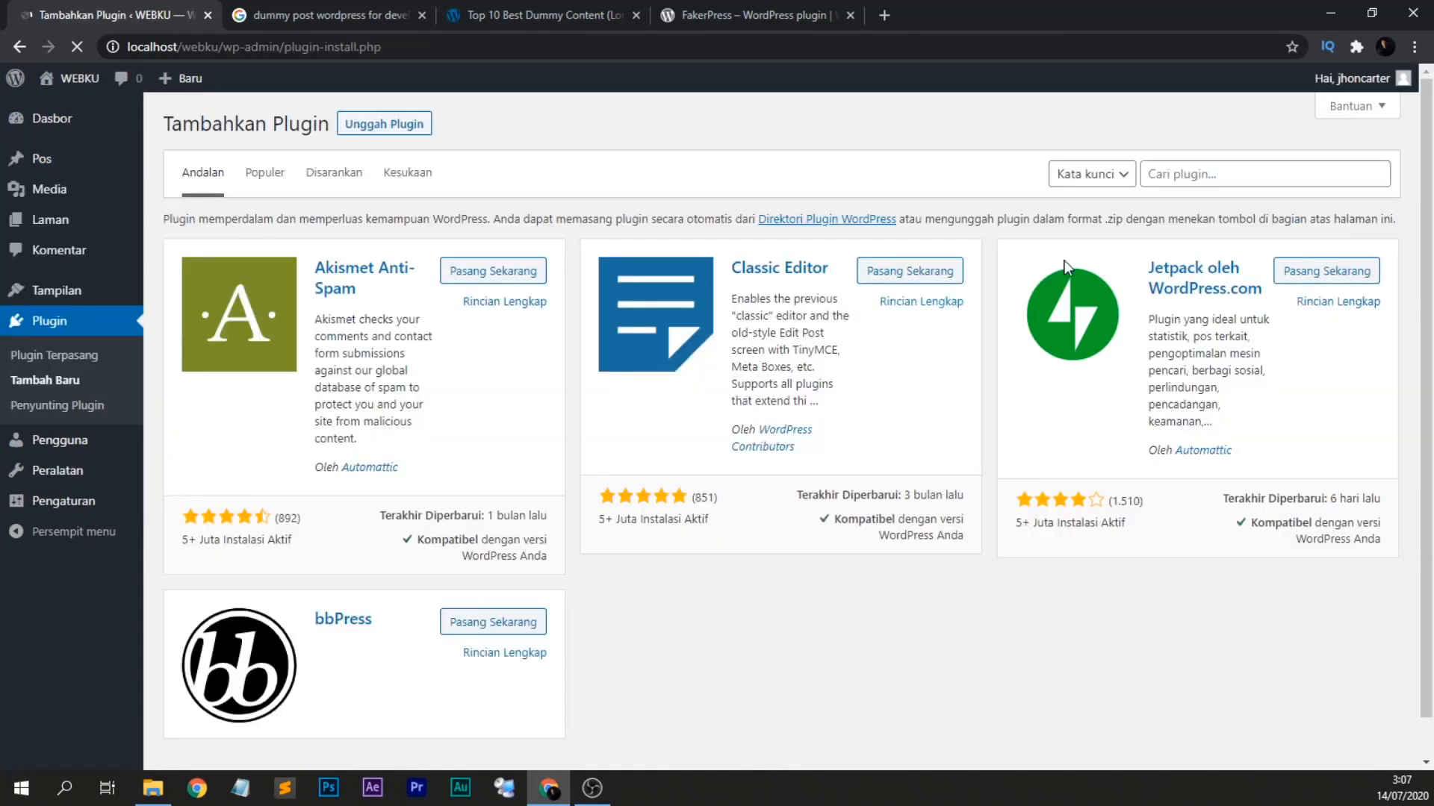
# Copy the name FakerPress from the article and search the WEBKU plugin directory for it.
pyautogui.click(481, 2)
pyautogui.moveTo(320, 245); pyautogui.dragTo(208, 245)
pyautogui.rightClick(210, 231)
pyautogui.click(227, 247)
pyautogui.click(139, 9)
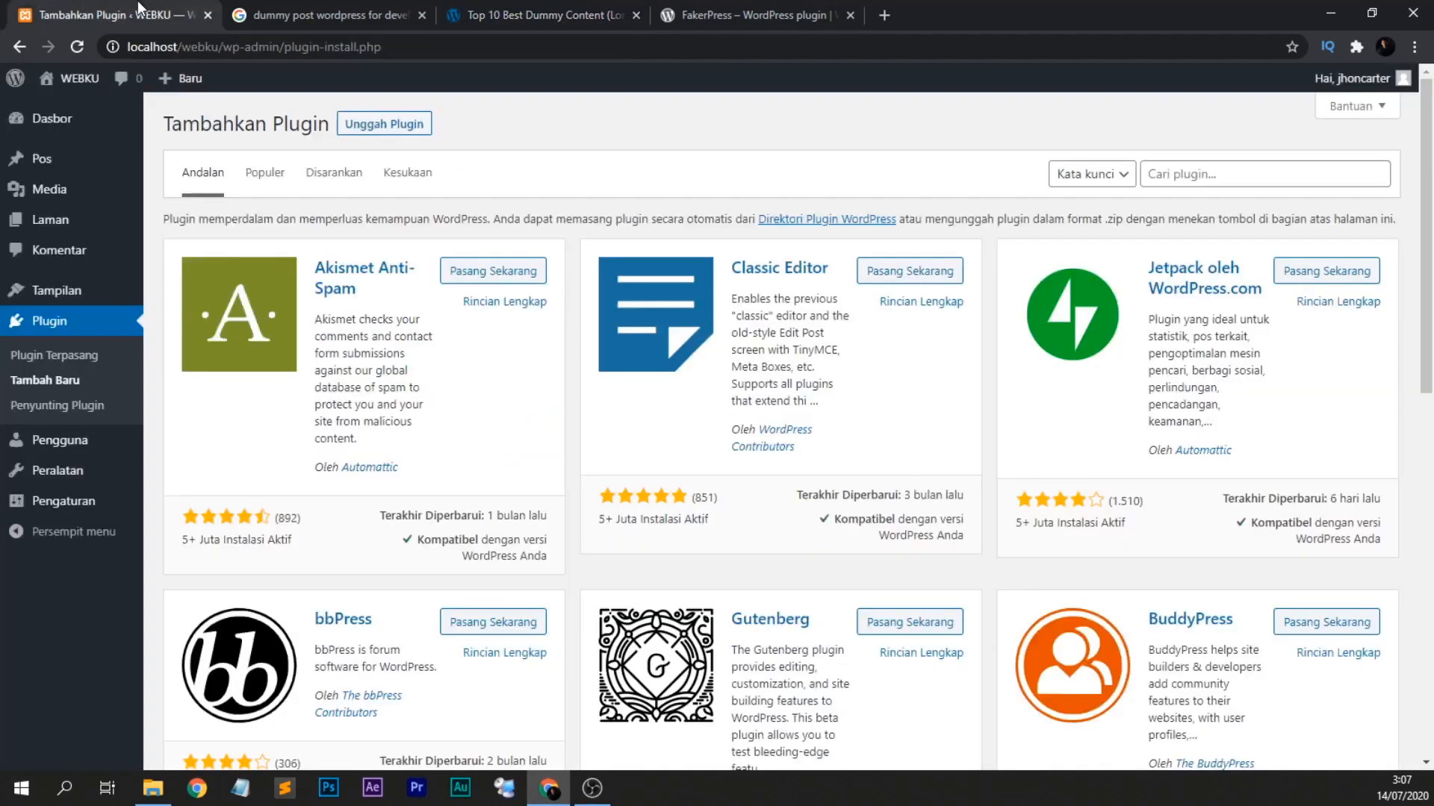
pyautogui.click(1213, 173)
pyautogui.hotkey('ctrl', 'v')
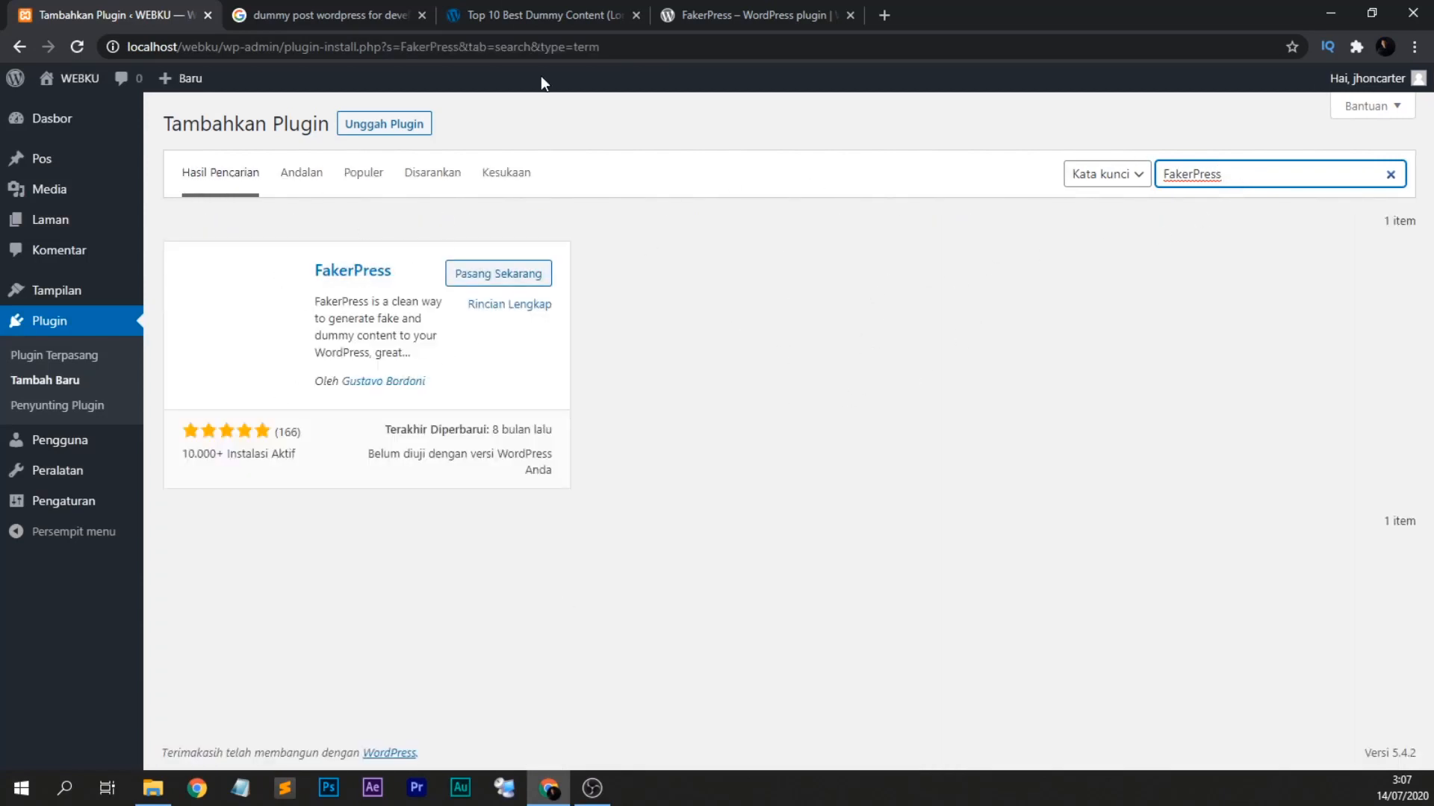
# Compare the search result with the FakerPress plugin page, and install and activate the plugin in WEBKU.
pyautogui.click(540, 15)
pyautogui.scroll(5, 672, 299)
pyautogui.click(767, 15)
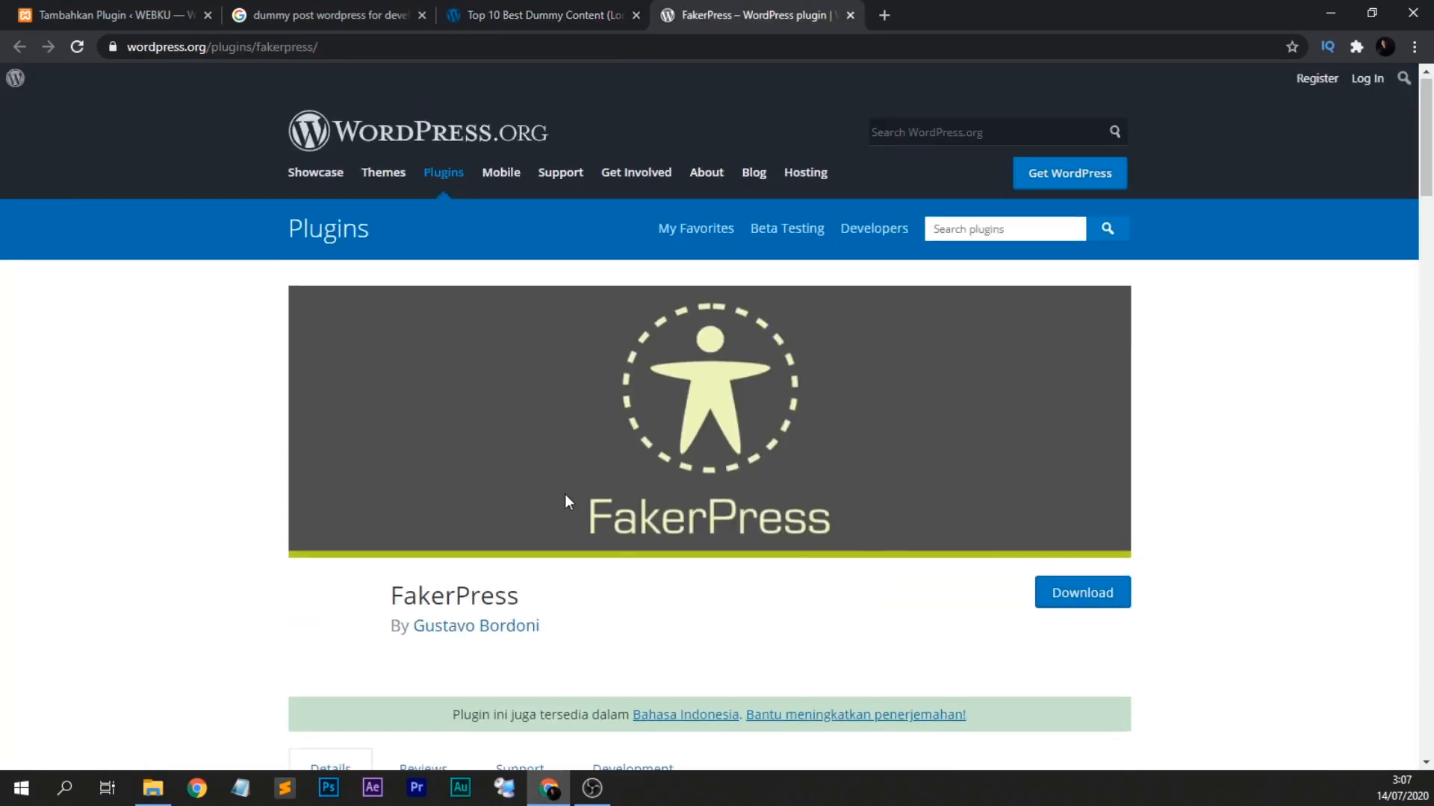
pyautogui.scroll(-6, 565, 494)
pyautogui.click(30, 9)
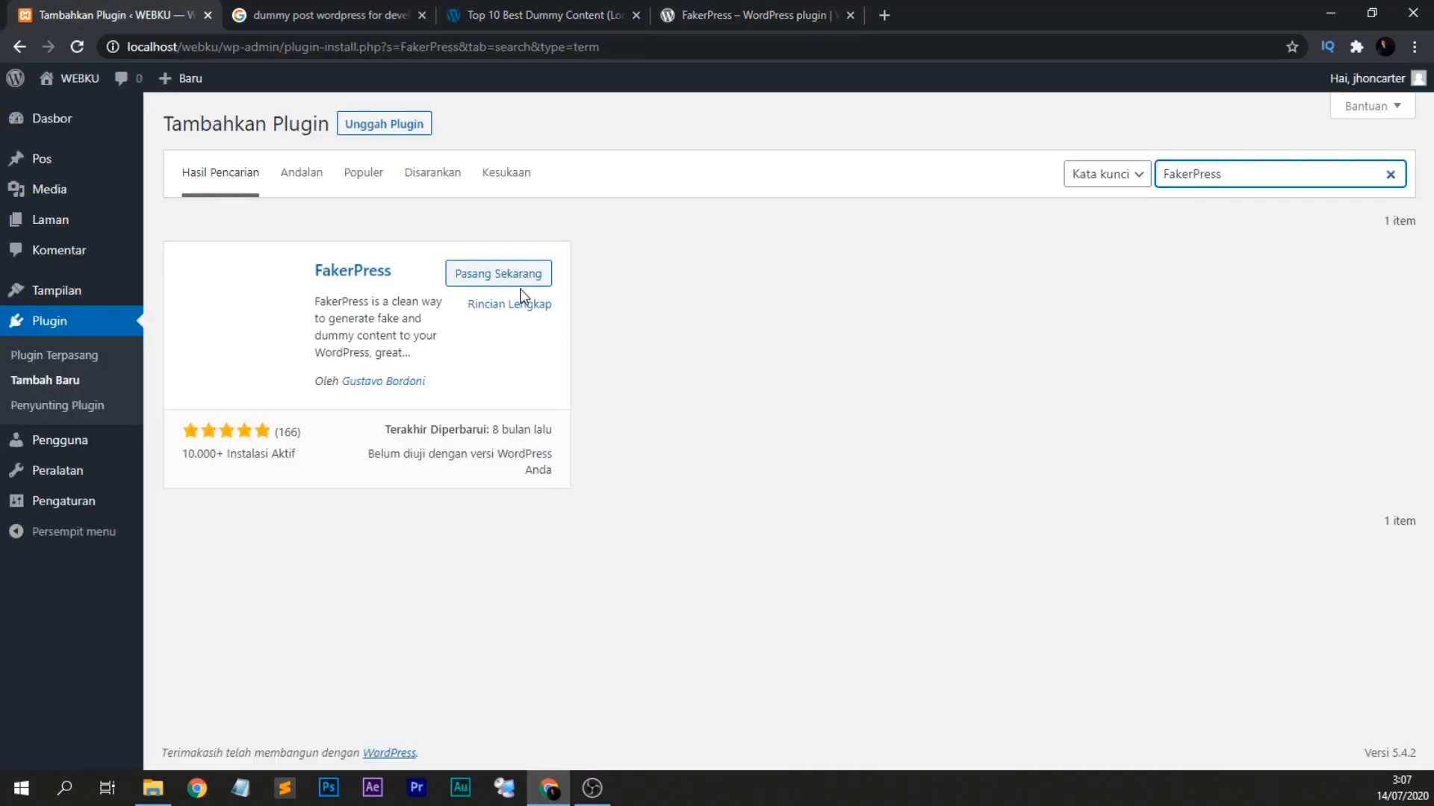
pyautogui.click(482, 277)
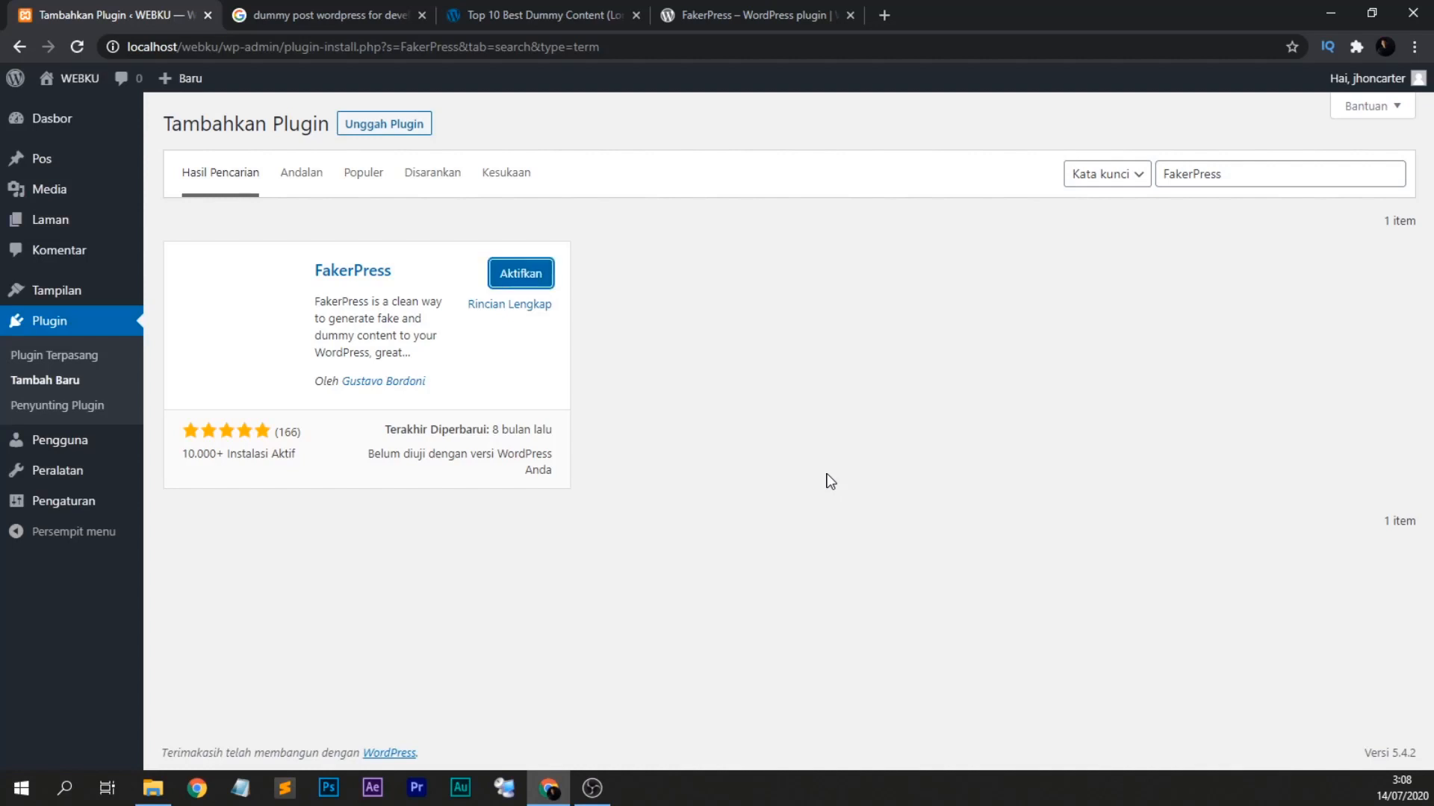
pyautogui.click(520, 274)
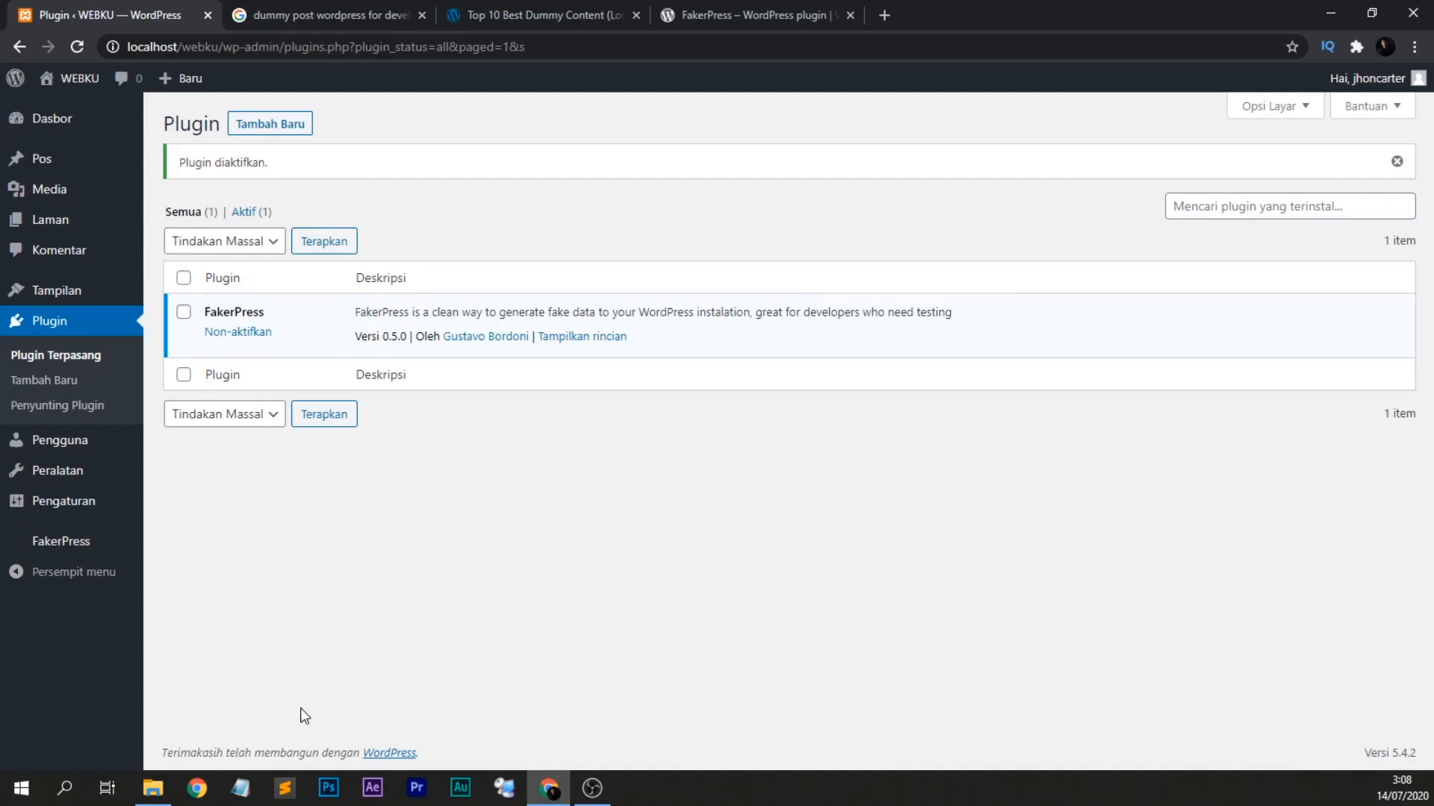
# Open FakerPress's post generation page and look through its options.
pyautogui.moveTo(101, 543)
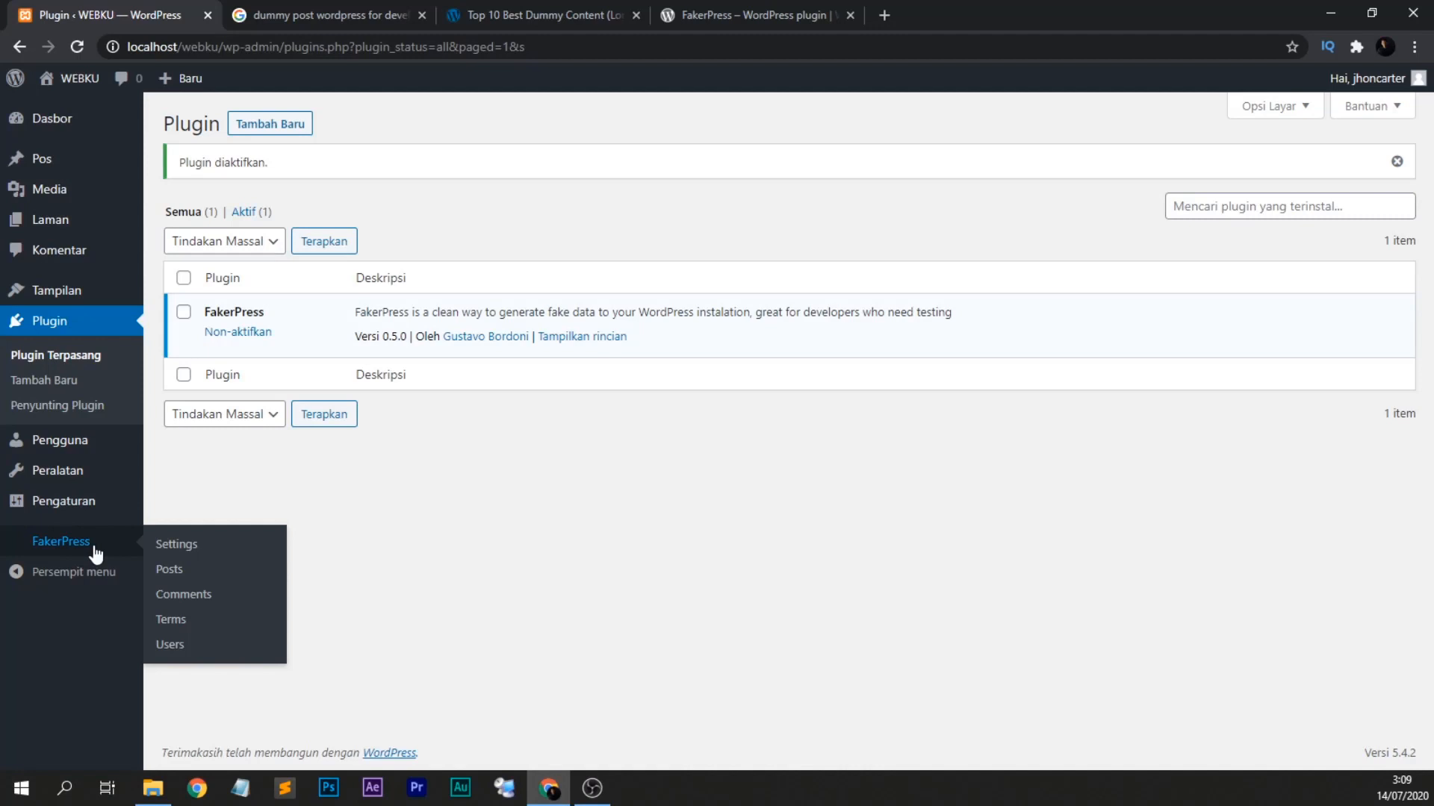
pyautogui.click(42, 543)
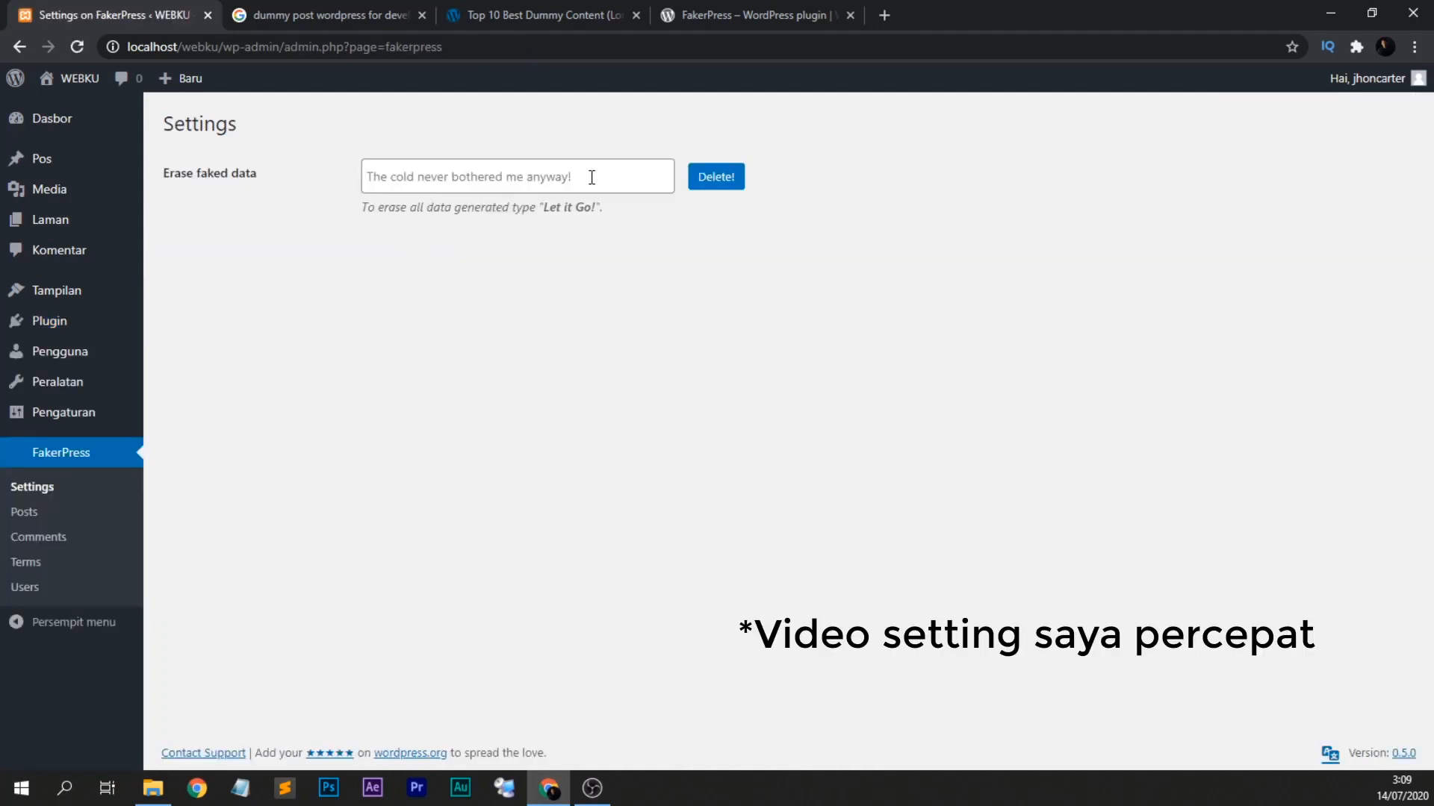
pyautogui.click(24, 513)
pyautogui.scroll(-10, 581, 455)
pyautogui.scroll(10, 581, 455)
# Set the quantity of generated posts to 15 and their date range to Today.
pyautogui.click(424, 178)
pyautogui.press('BackSpace')
pyautogui.click(319, 311)
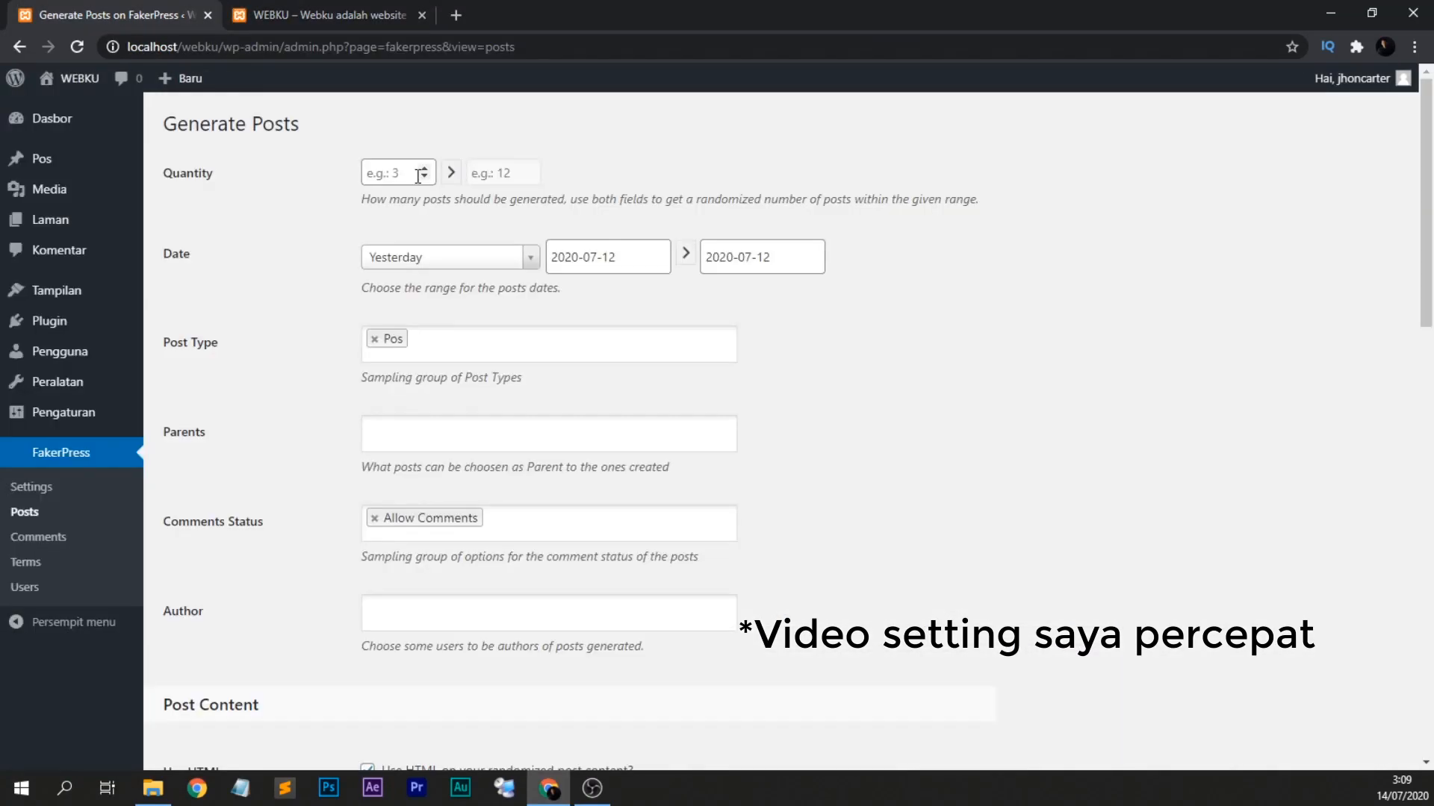
pyautogui.click(424, 169)
pyautogui.click(425, 170)
pyautogui.click(450, 258)
pyautogui.click(430, 302)
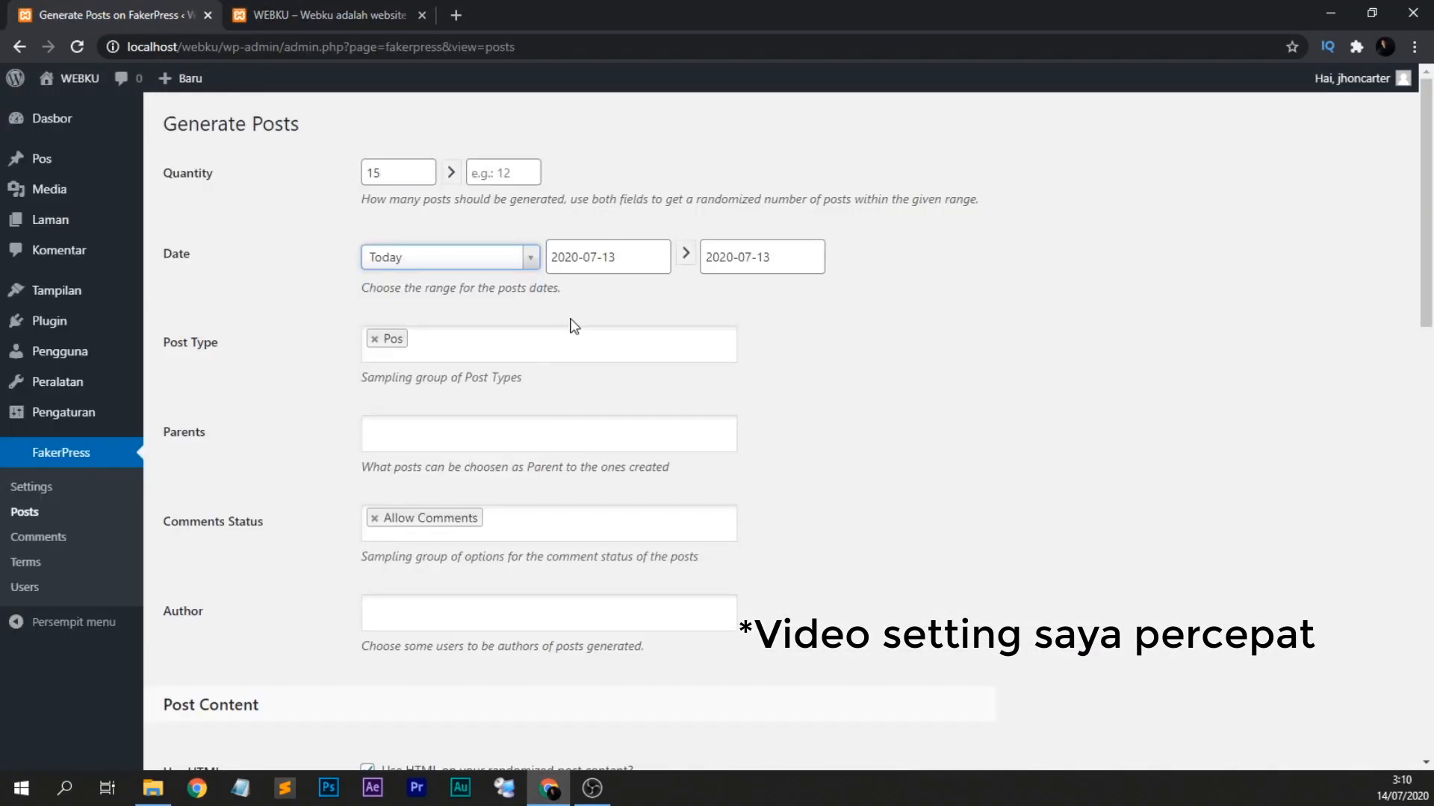
# Choose the site's existing user as author and generate the dummy posts, keeping the default taxonomy and thumbnail rules.
pyautogui.scroll(-2, 675, 298)
pyautogui.scroll(-1, 462, 459)
pyautogui.click(418, 343)
pyautogui.click(416, 364)
pyautogui.scroll(-7, 463, 361)
pyautogui.scroll(-5, 463, 361)
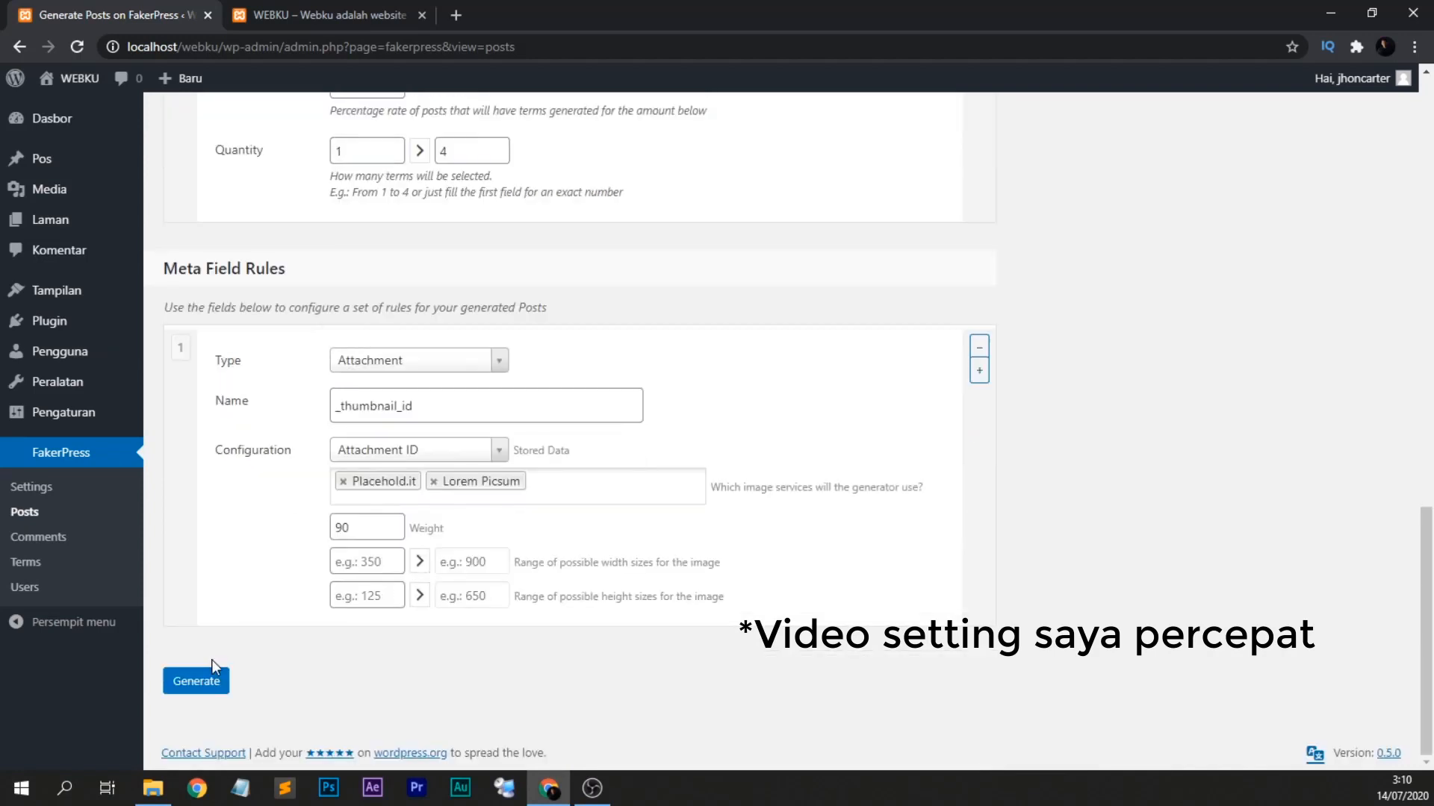
pyautogui.click(197, 680)
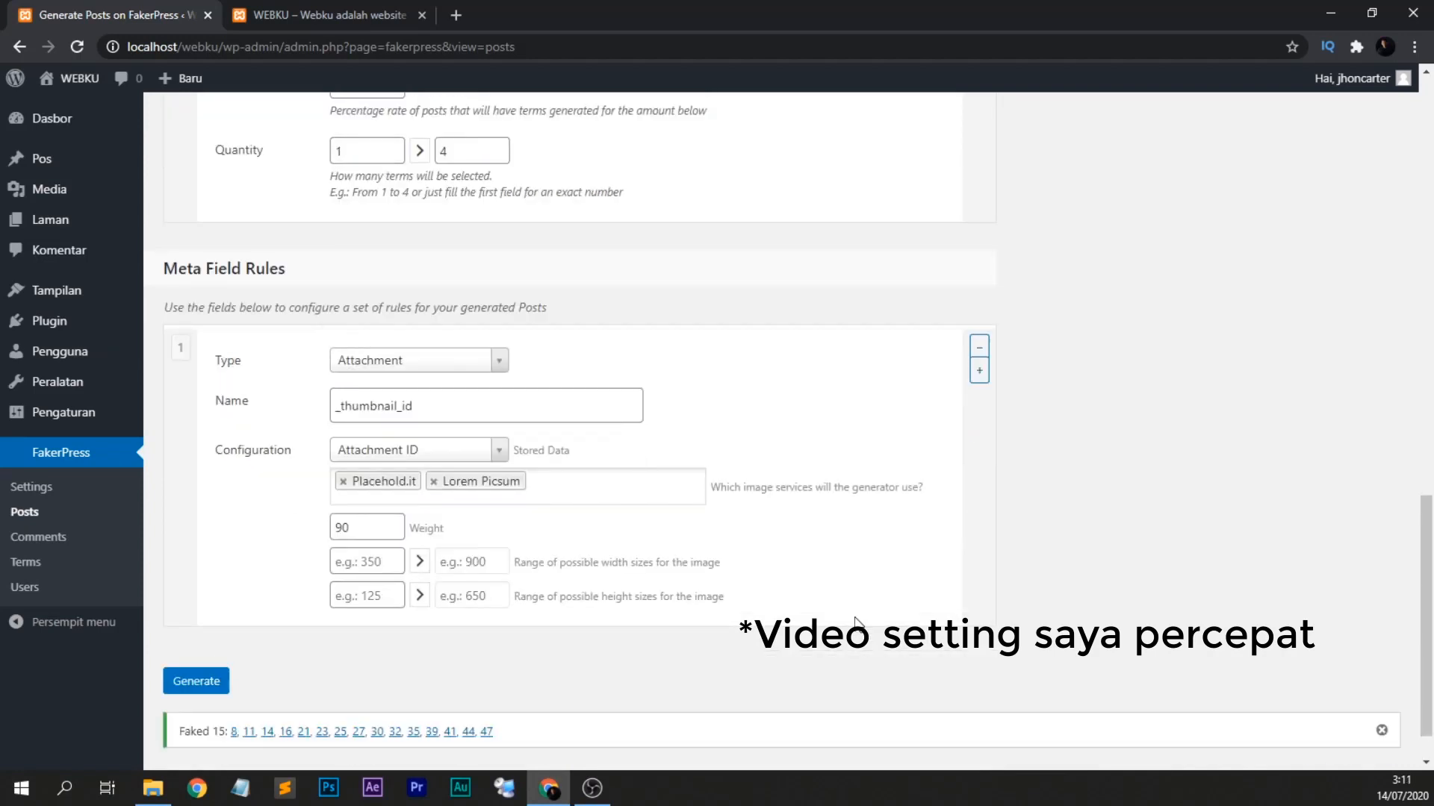
# Open the list of all posts and examine the generated titles, categories and publication dates.
pyautogui.scroll(10, 568, 373)
pyautogui.click(182, 160)
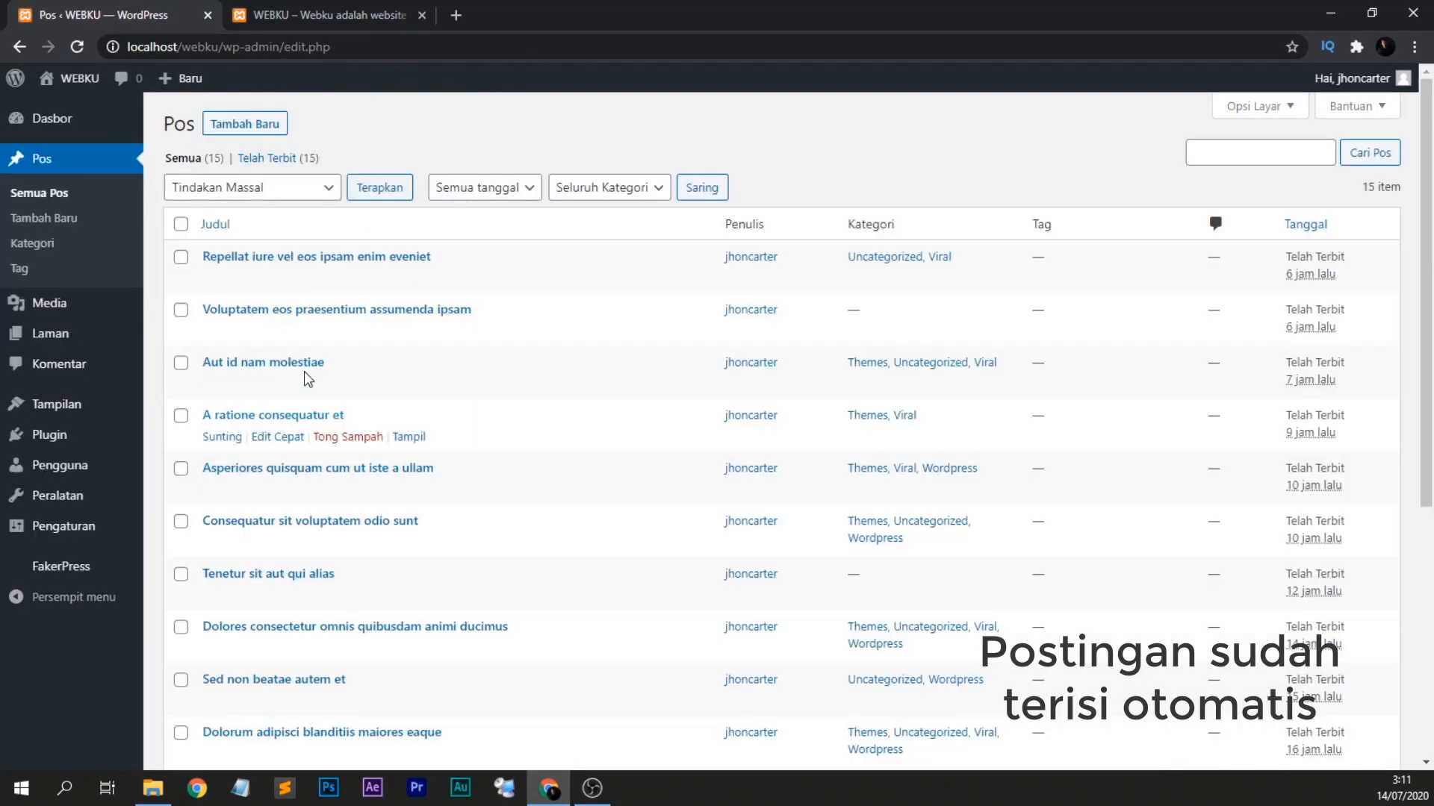
pyautogui.scroll(-5, 407, 447)
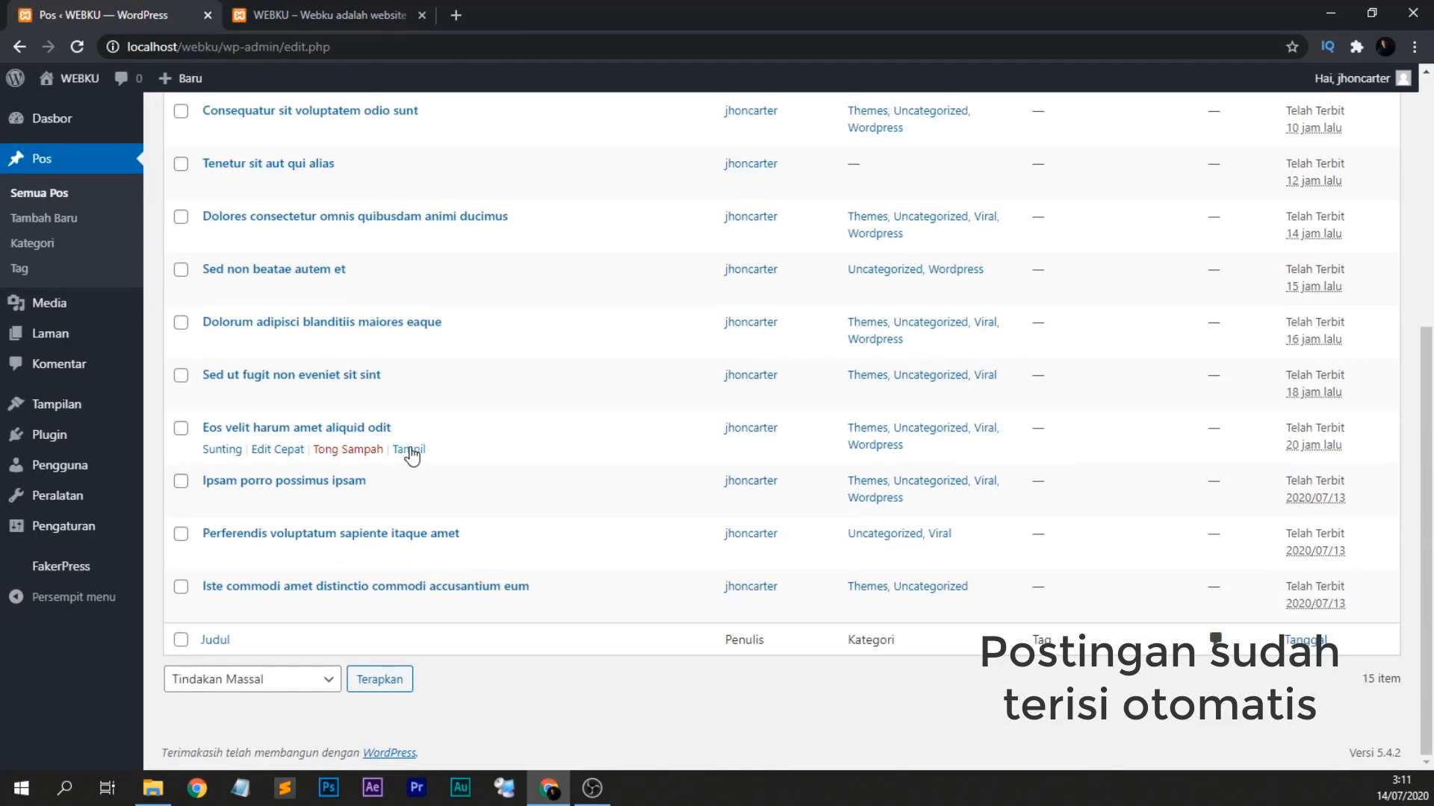
pyautogui.scroll(5, 343, 568)
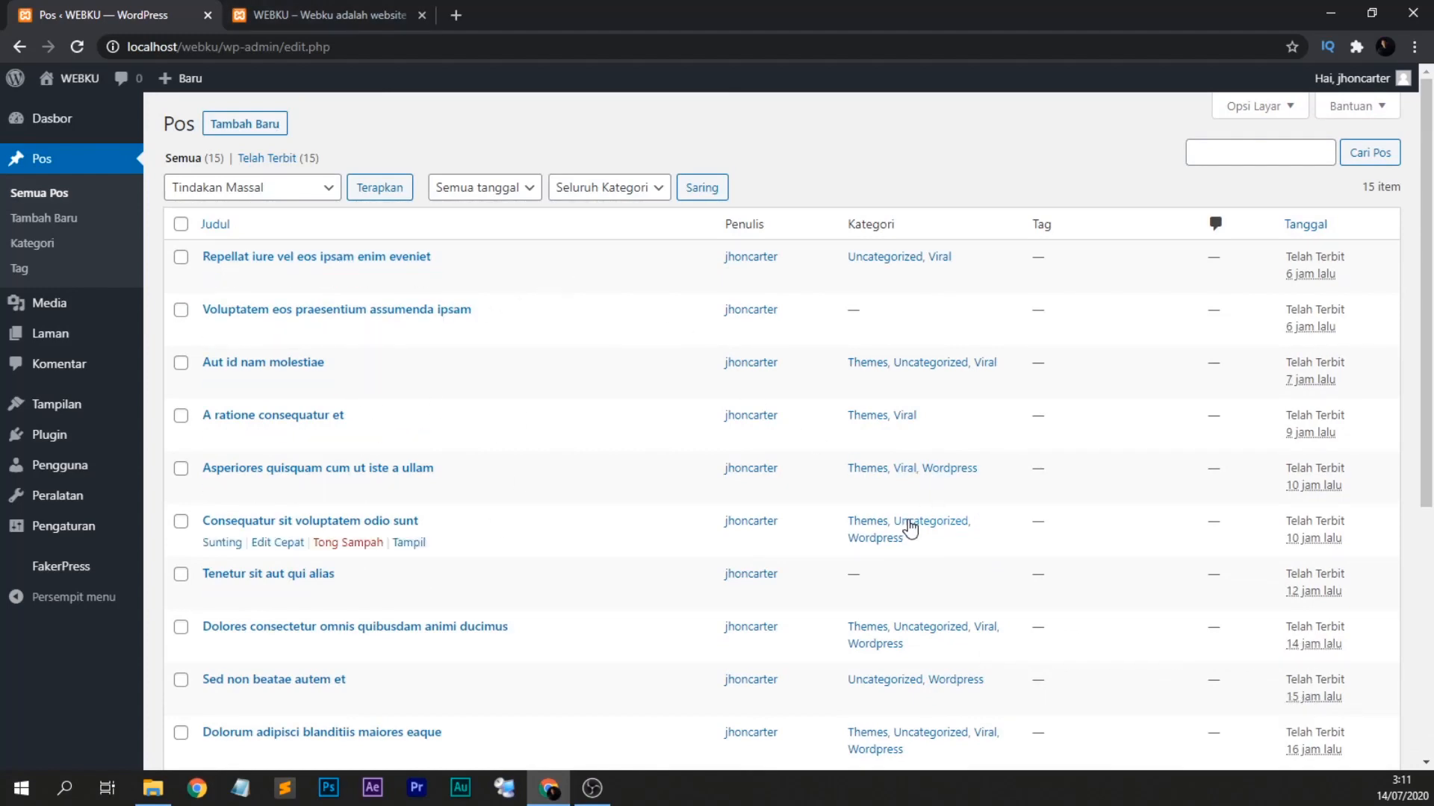
pyautogui.scroll(-5, 676, 484)
pyautogui.scroll(5, 677, 480)
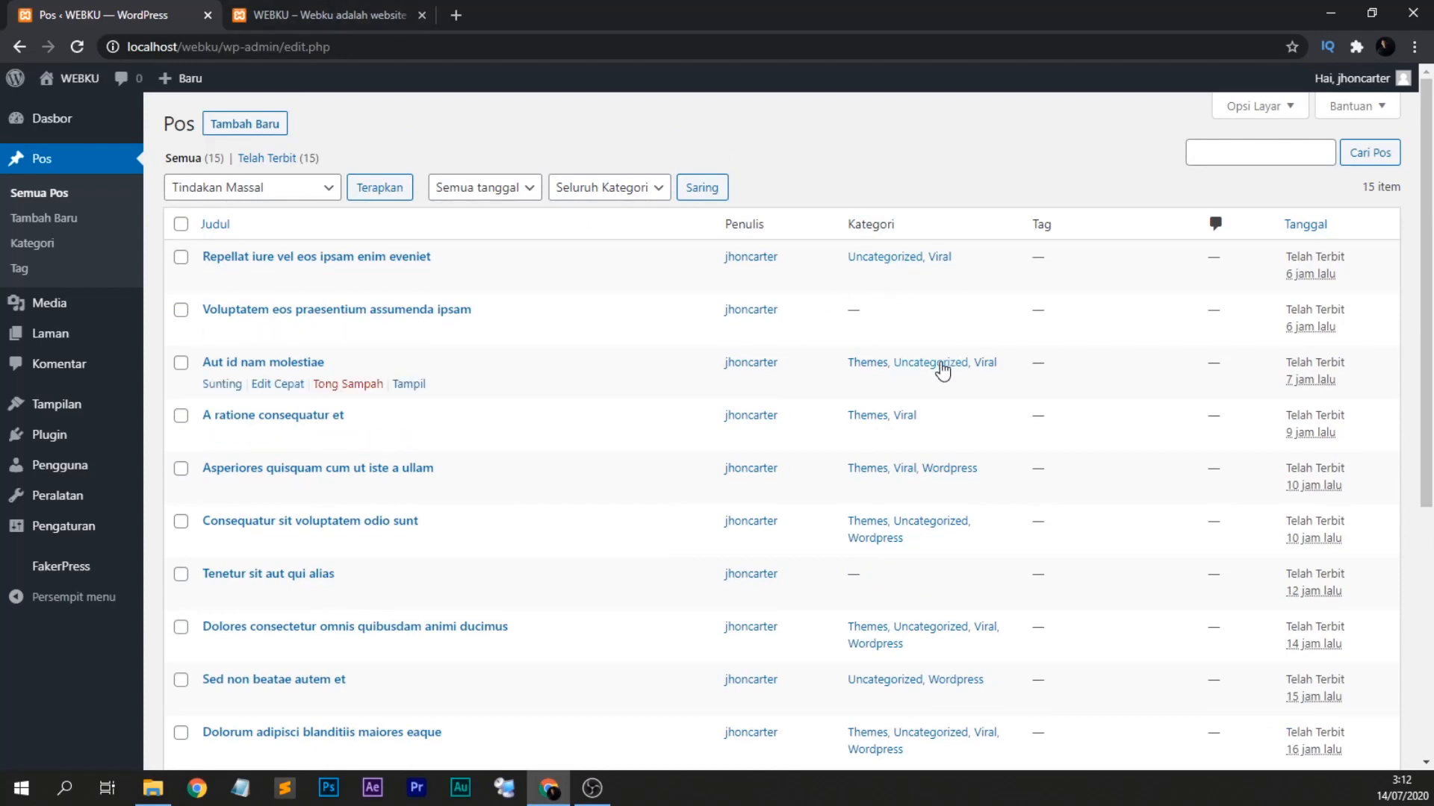
pyautogui.scroll(-1, 535, 386)
pyautogui.scroll(-5, 536, 386)
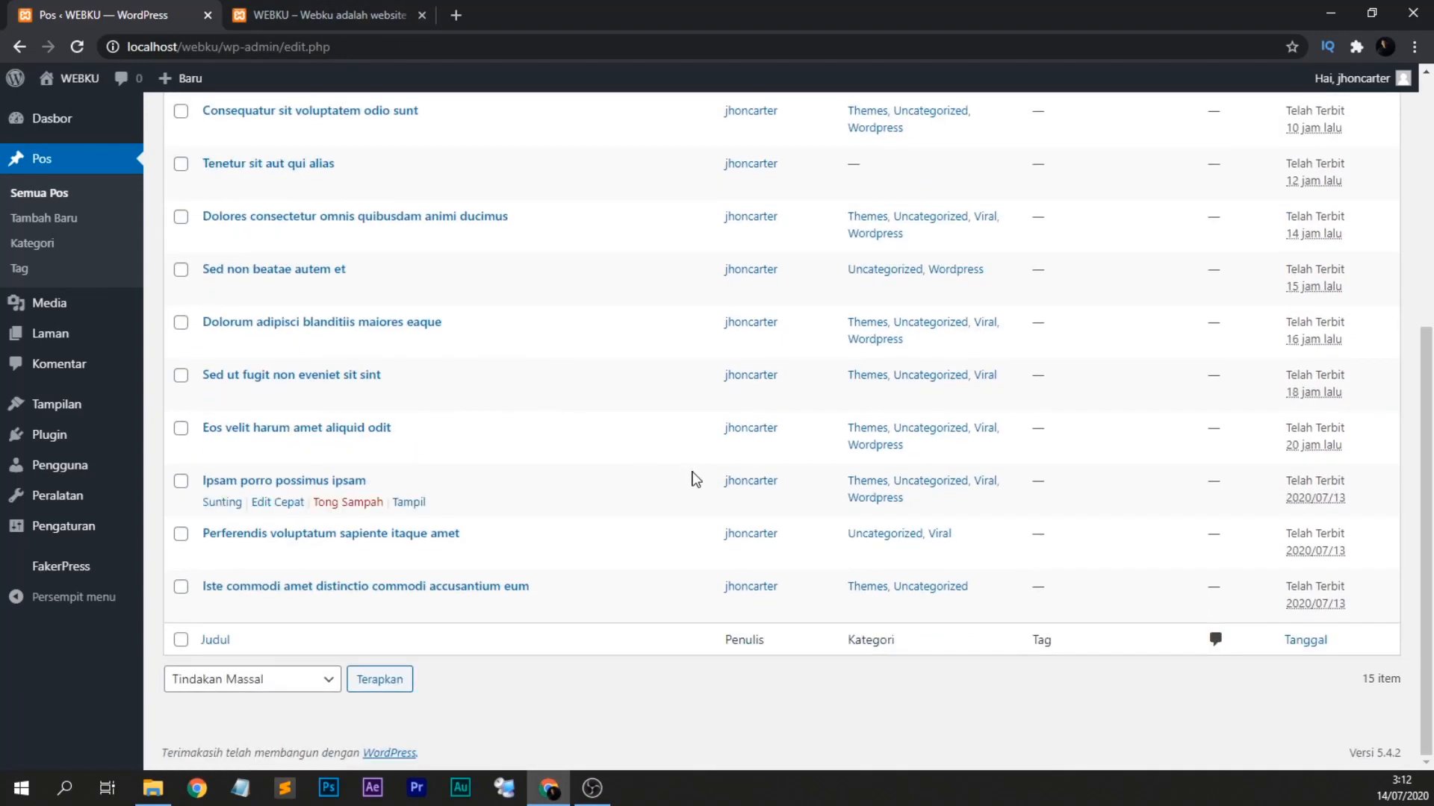
pyautogui.scroll(5, 695, 478)
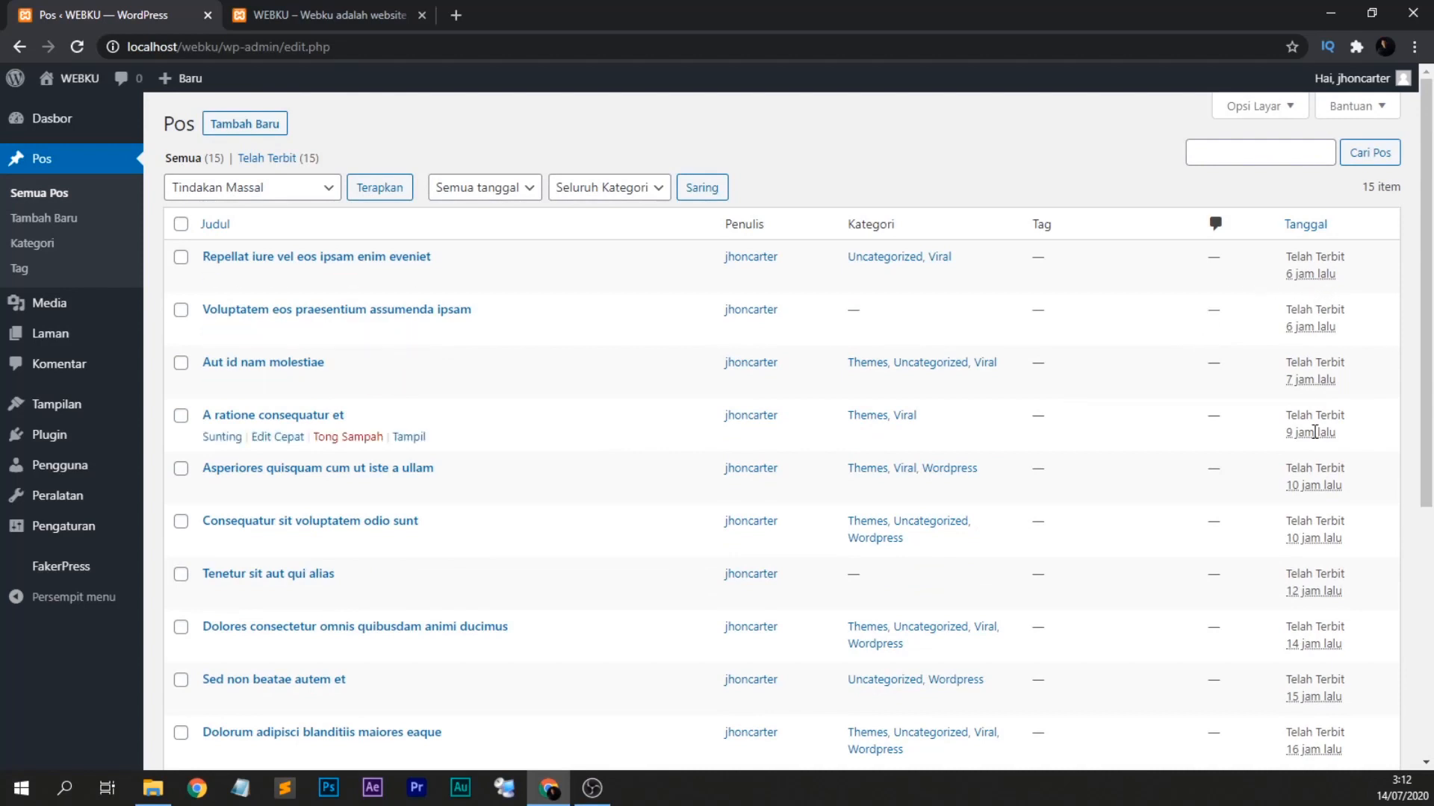
pyautogui.scroll(-5, 1315, 433)
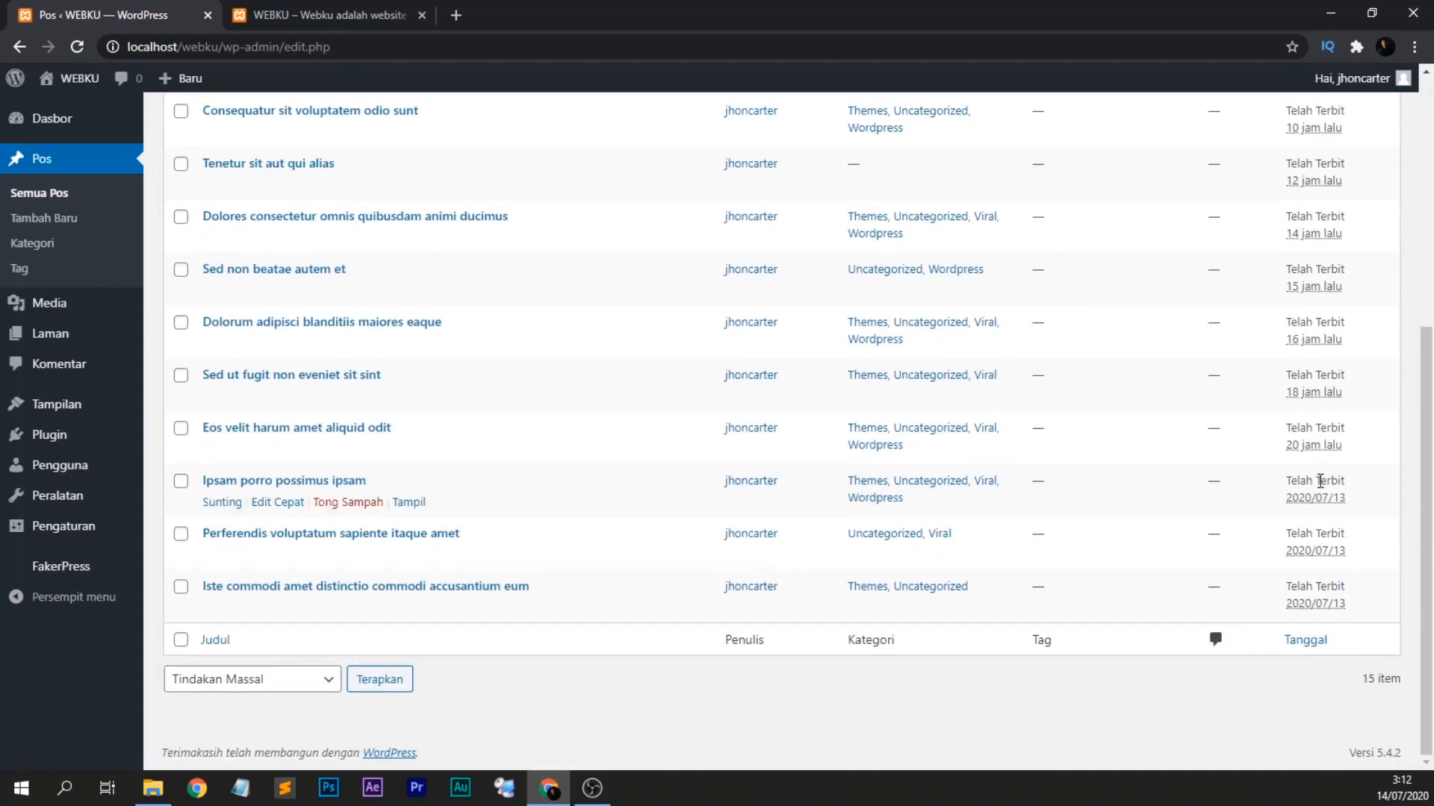
# Reload the WEBKU front page and look through the generated posts down to the footer.
pyautogui.click(323, 15)
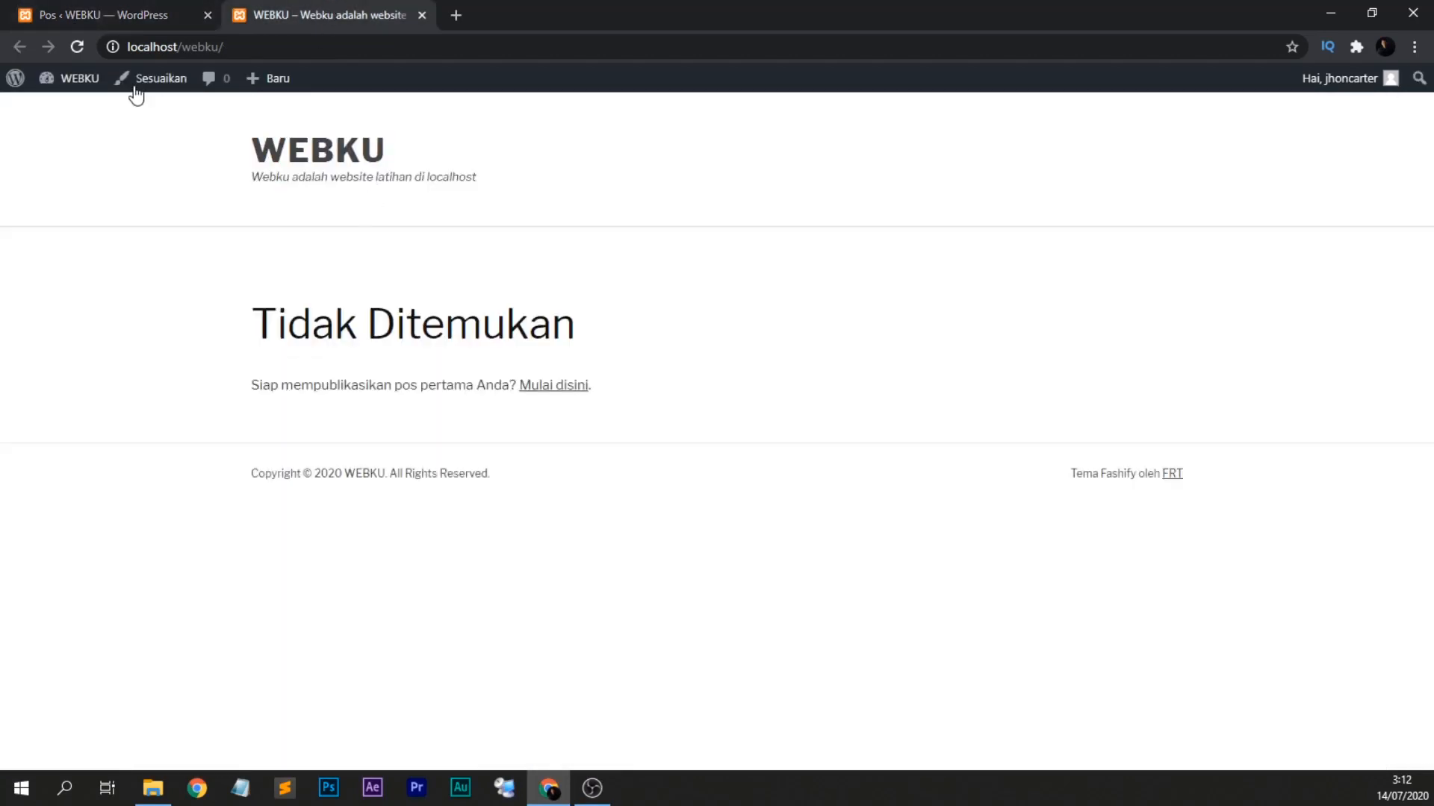
pyautogui.click(84, 45)
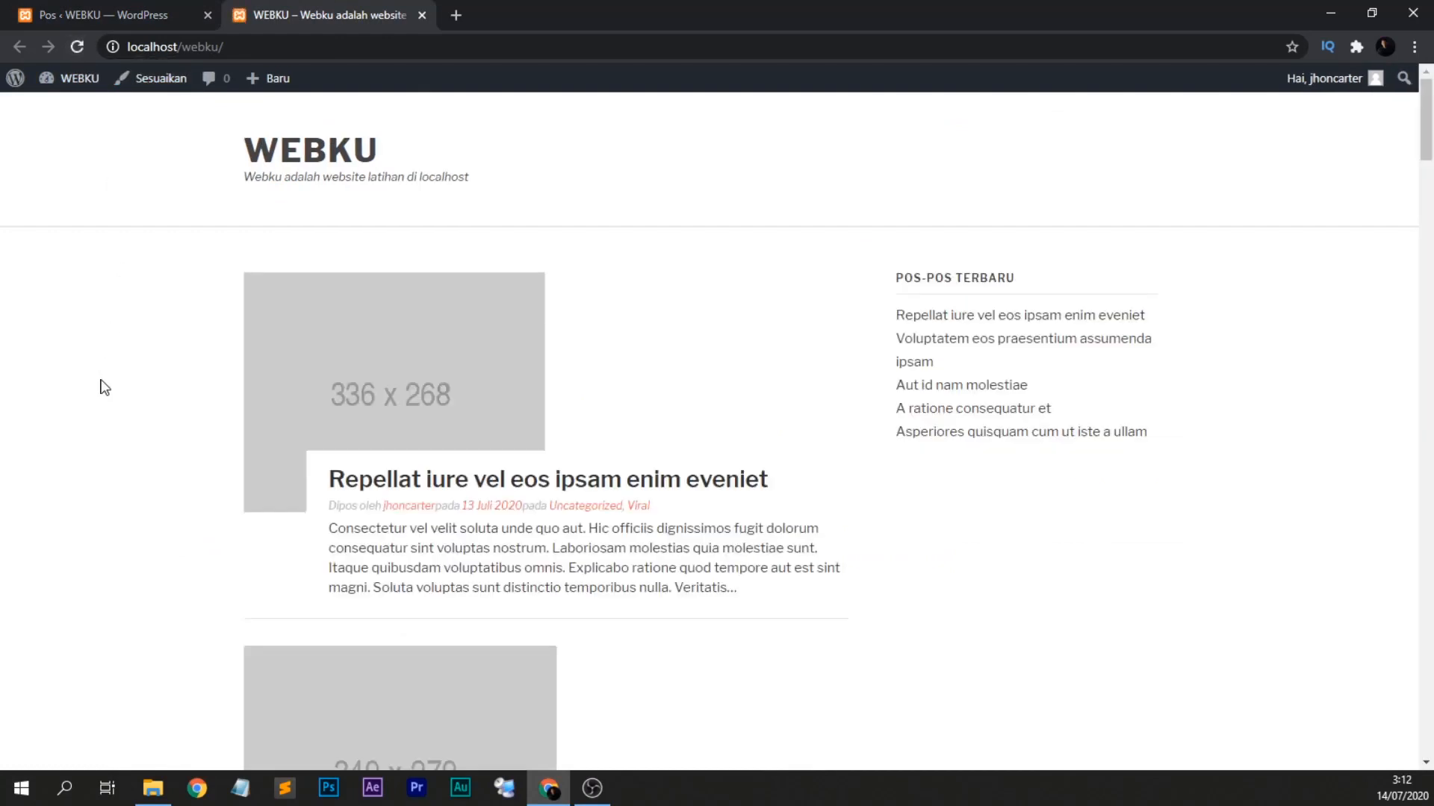
pyautogui.scroll(-20, 108, 386)
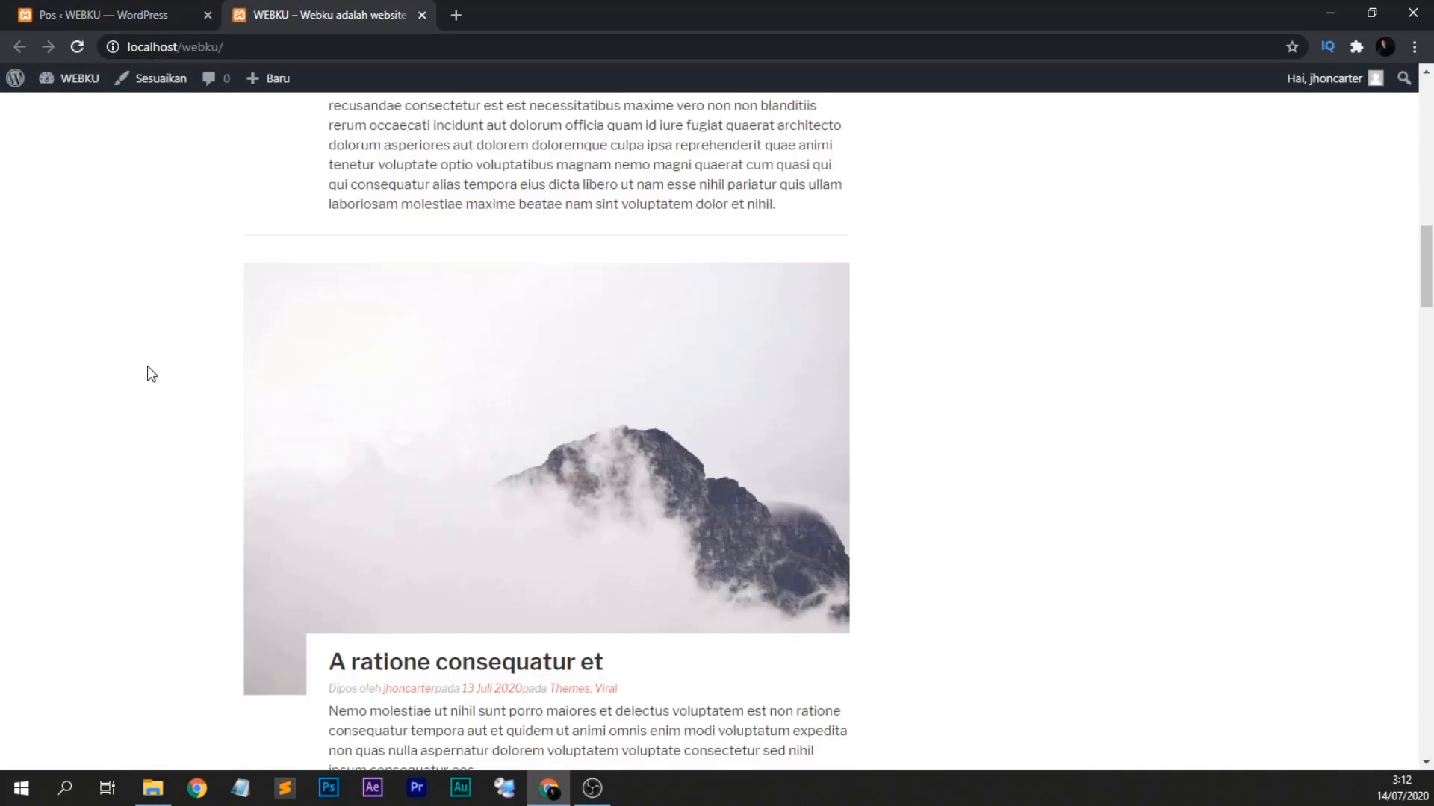
pyautogui.scroll(-20, 147, 366)
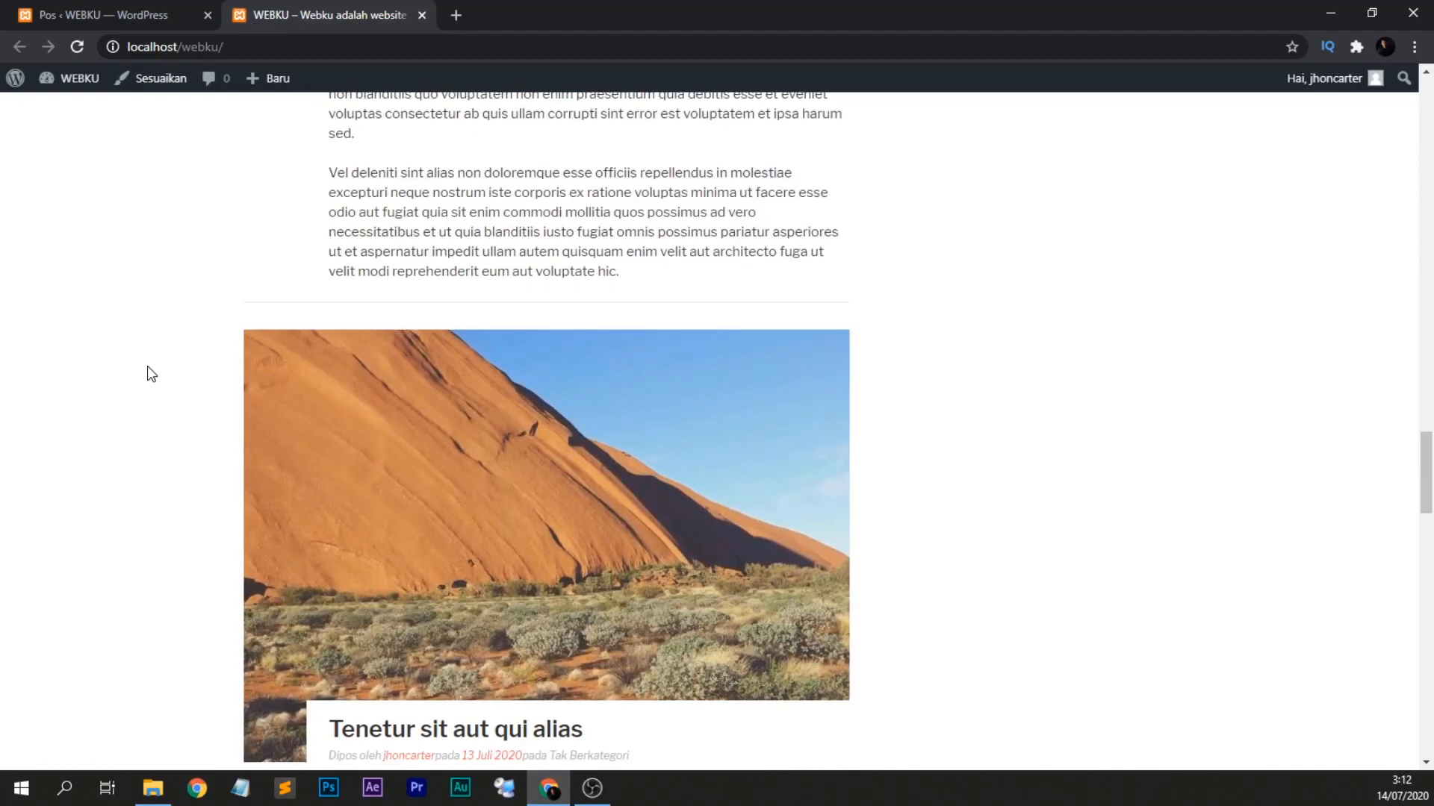
pyautogui.scroll(-15, 531, 418)
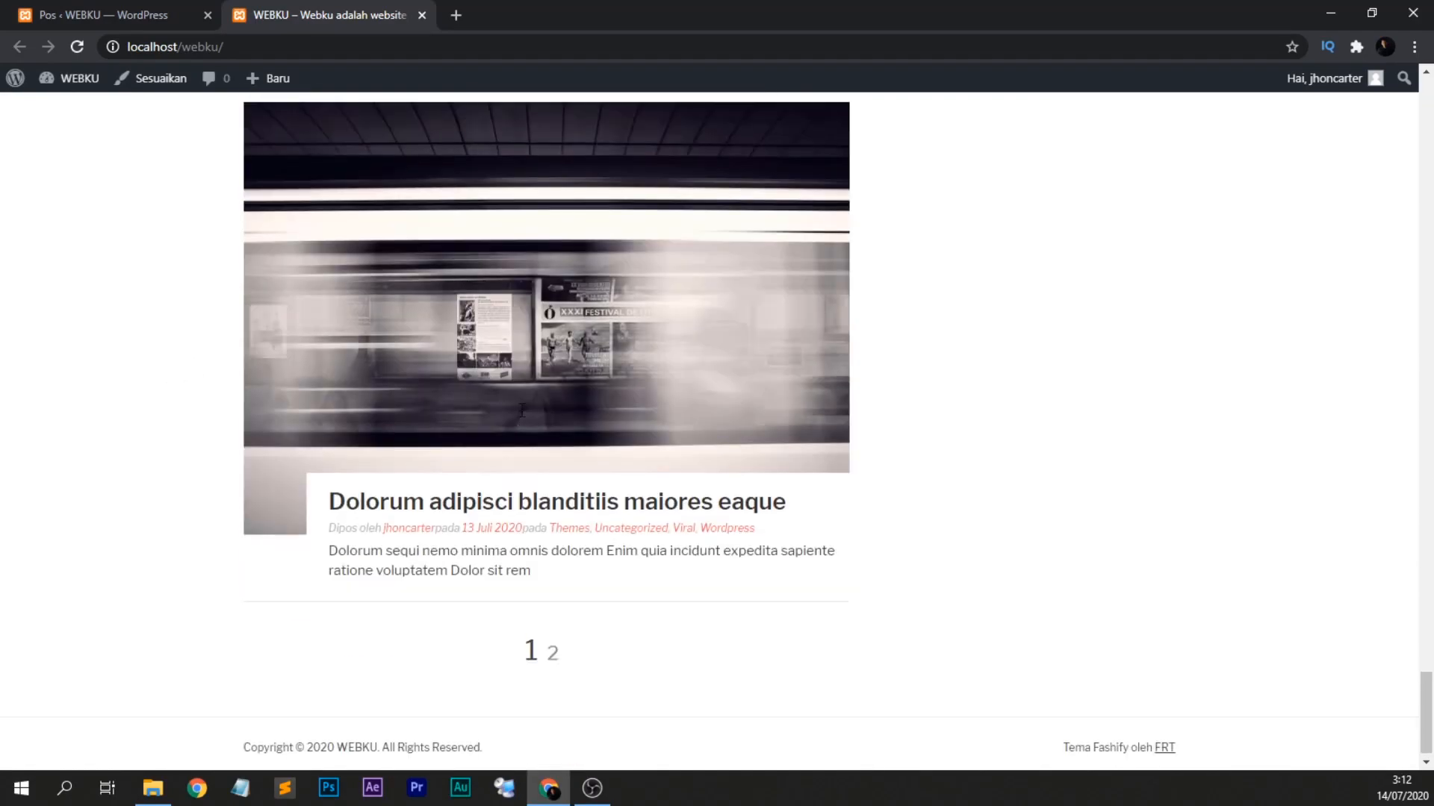
# Open page 2 of the site's post listing and look through the remaining posts.
pyautogui.click(553, 645)
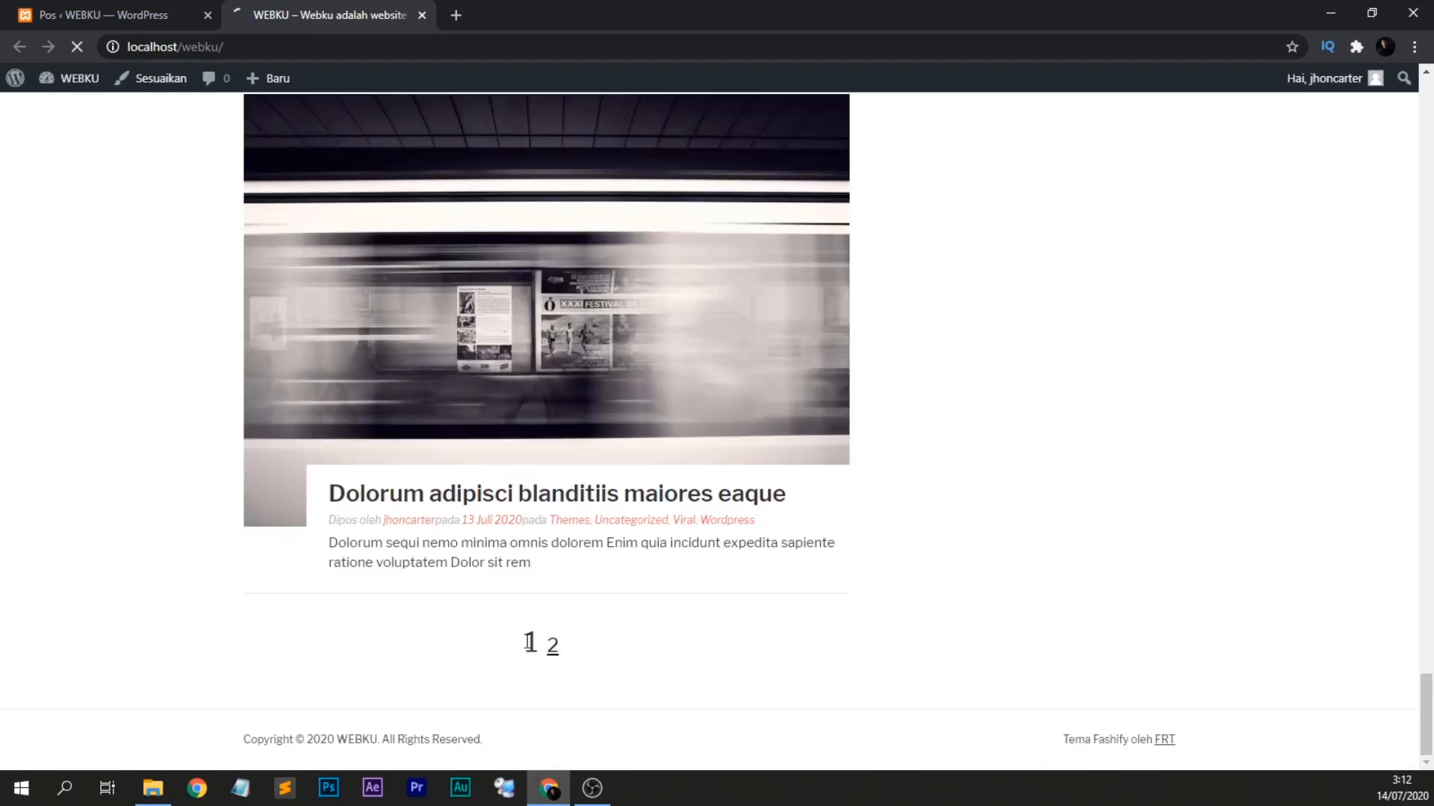
pyautogui.scroll(-15, 209, 474)
pyautogui.scroll(-20, 210, 471)
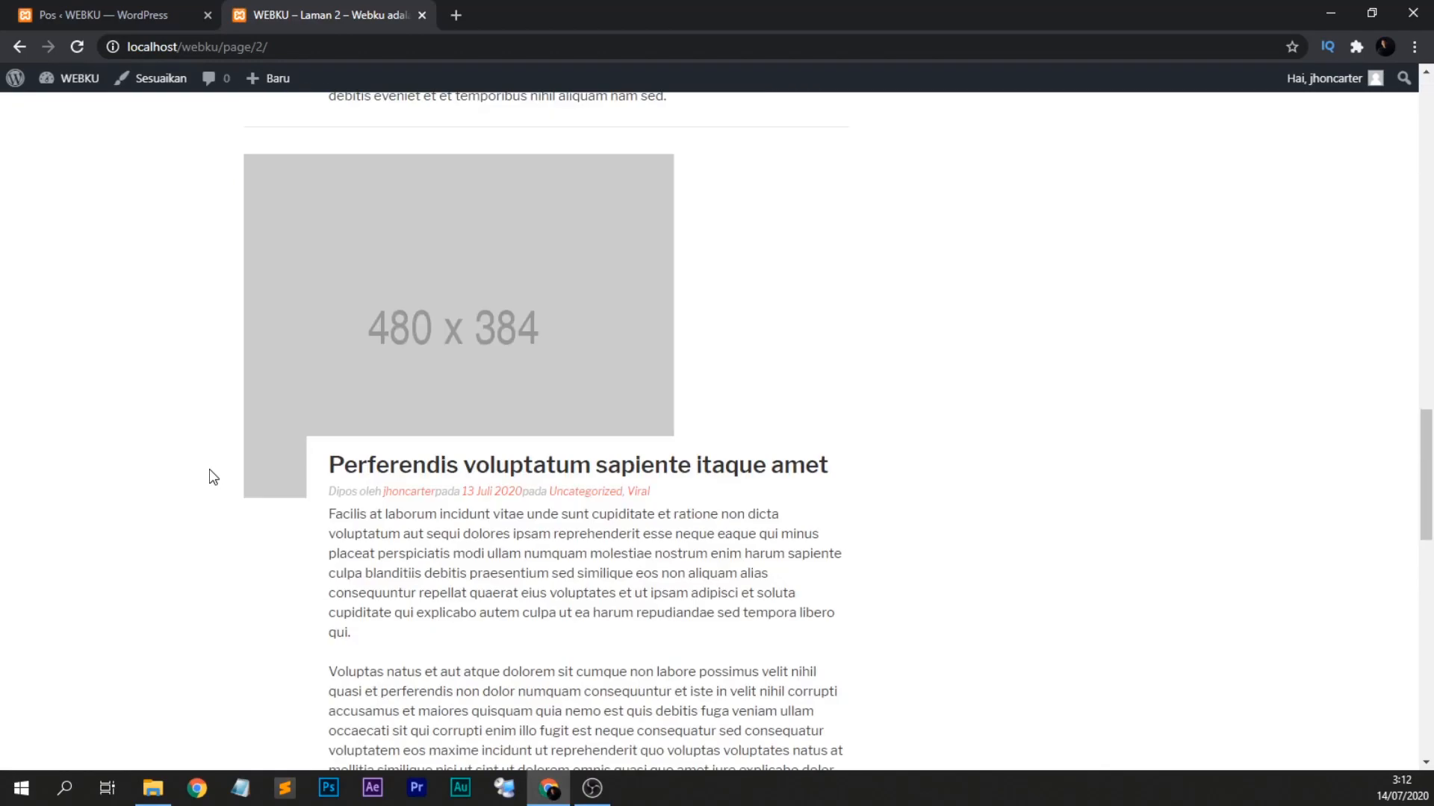
pyautogui.scroll(20, 493, 493)
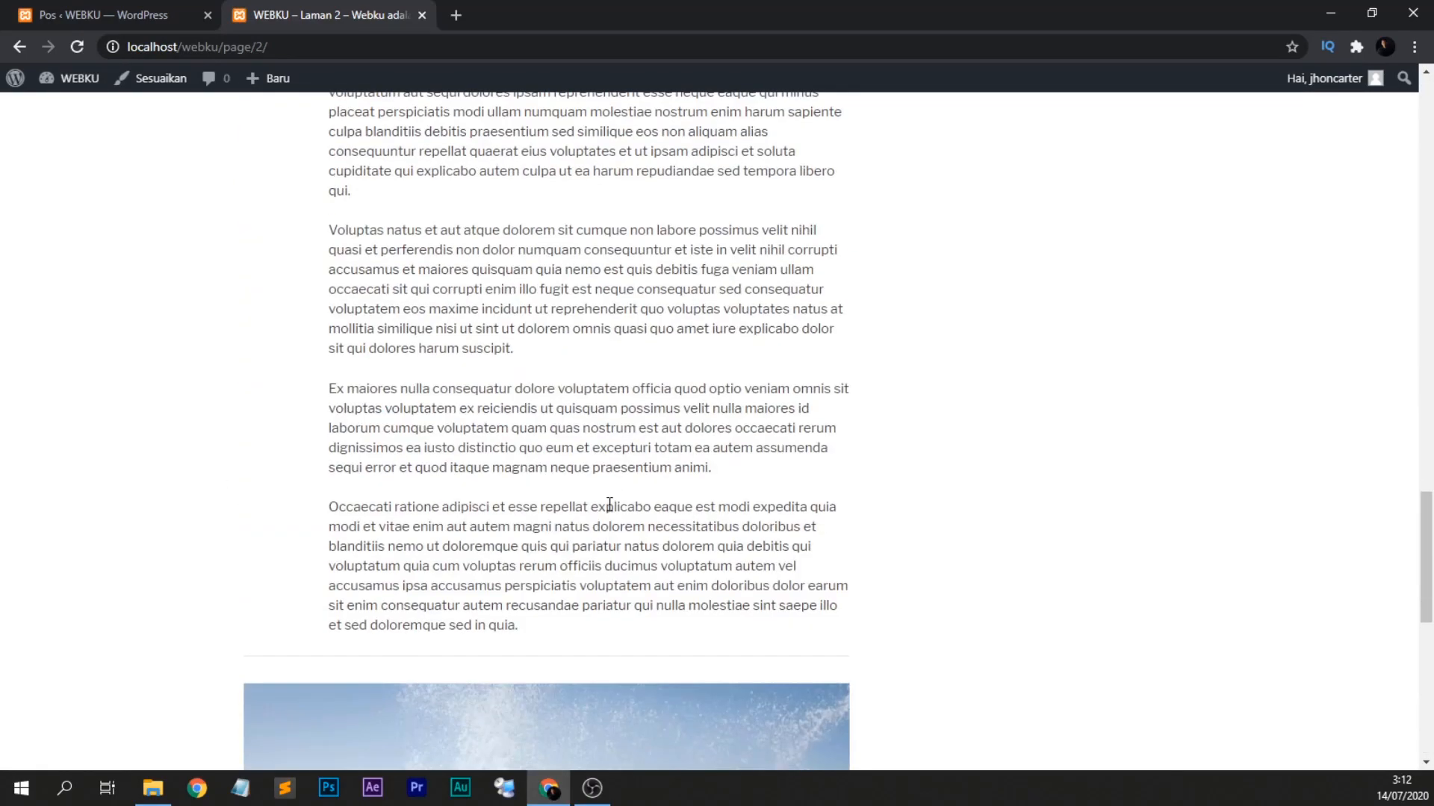
# Return to the site's front page and look through the full Repellat iure vel eos ipsam enim eveniet post.
pyautogui.scroll(5, 590, 499)
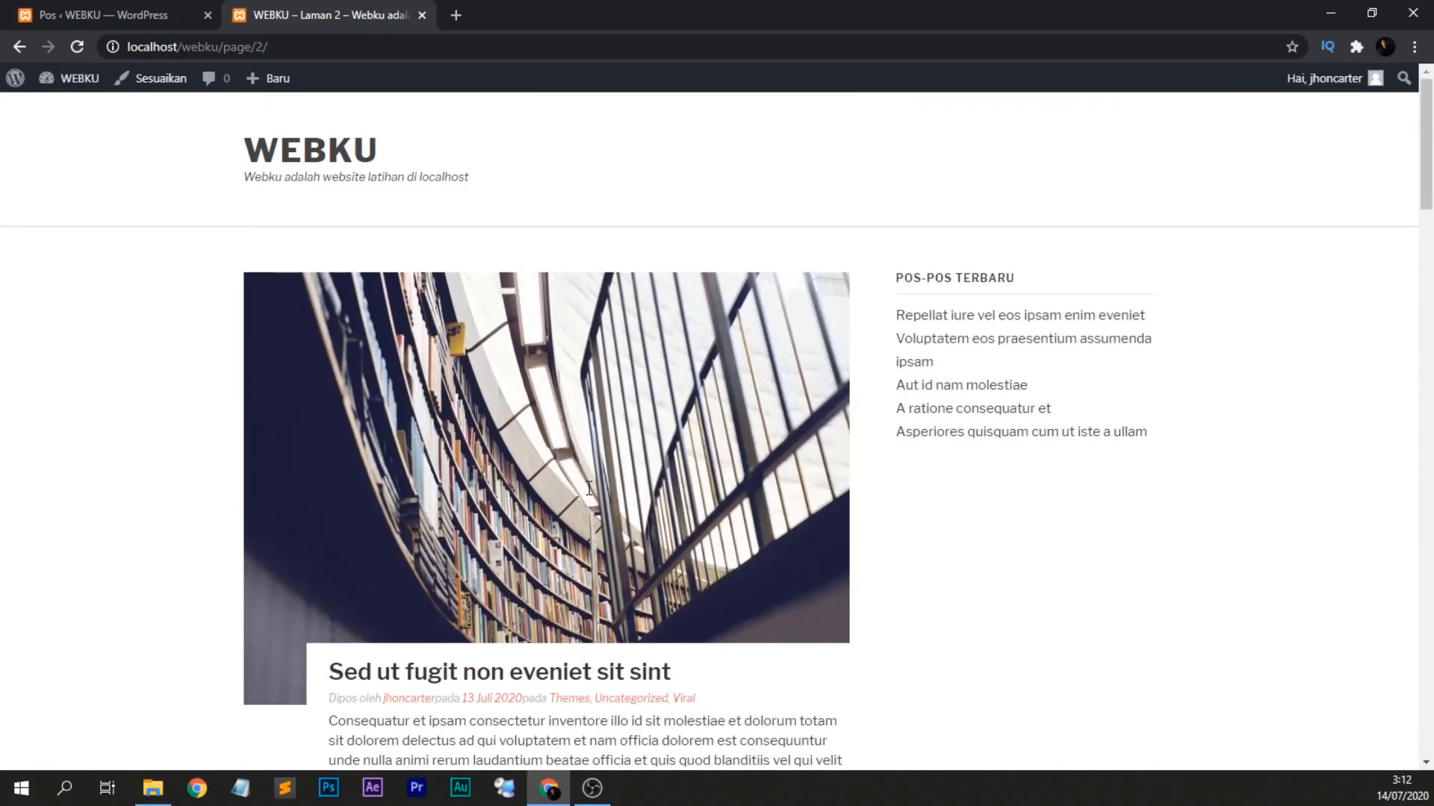
pyautogui.click(327, 157)
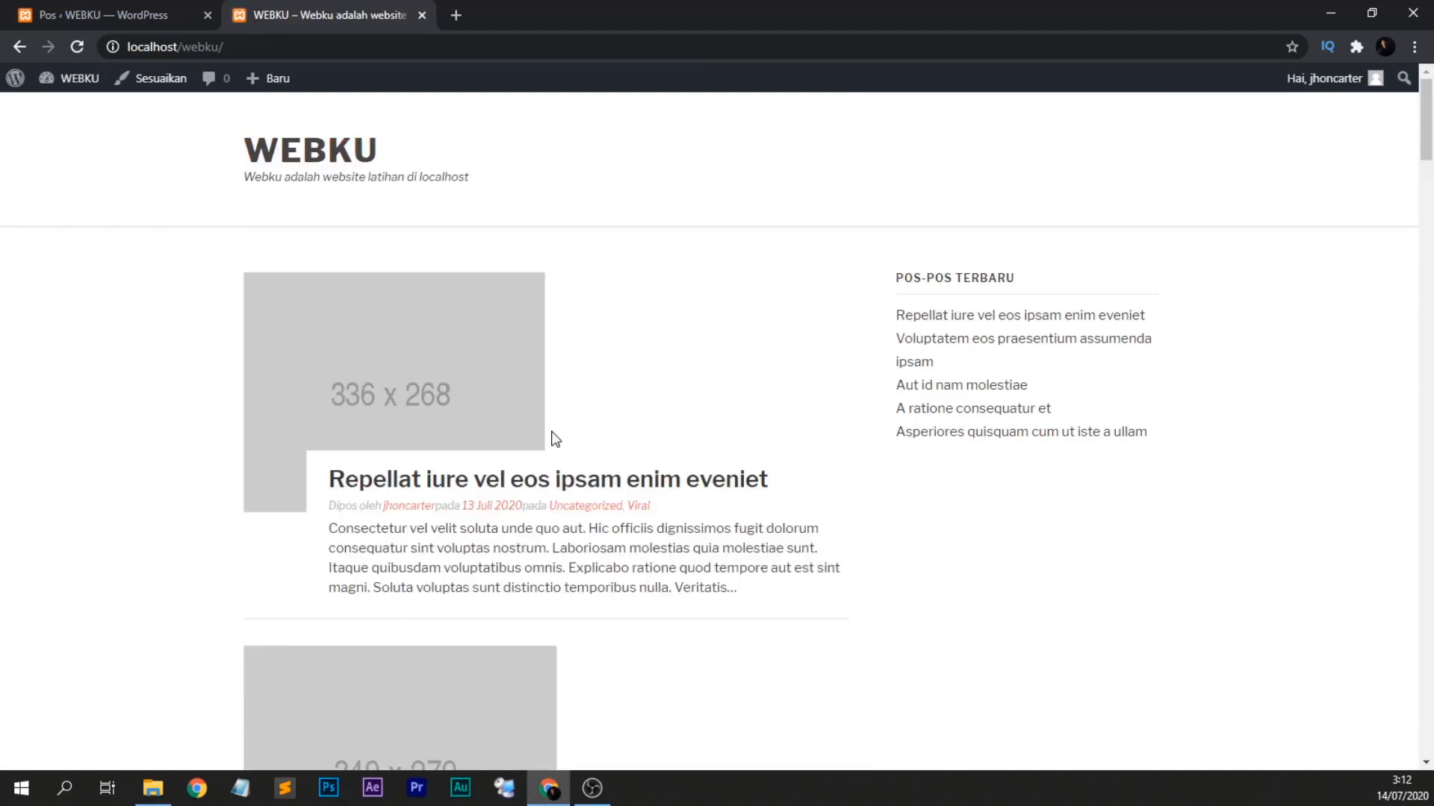
pyautogui.click(467, 486)
pyautogui.scroll(-10, 242, 436)
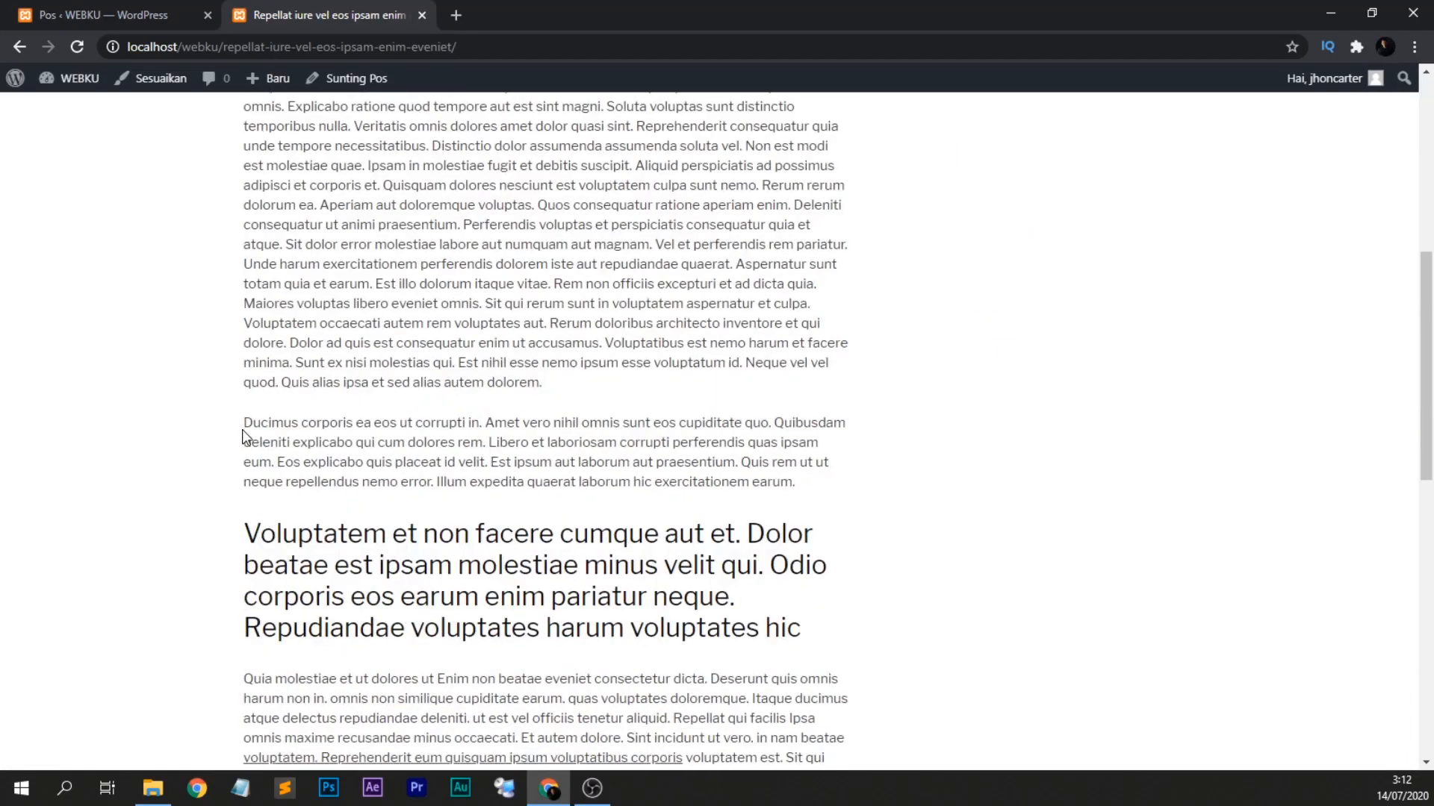
pyautogui.scroll(4, 244, 437)
pyautogui.scroll(6, 246, 437)
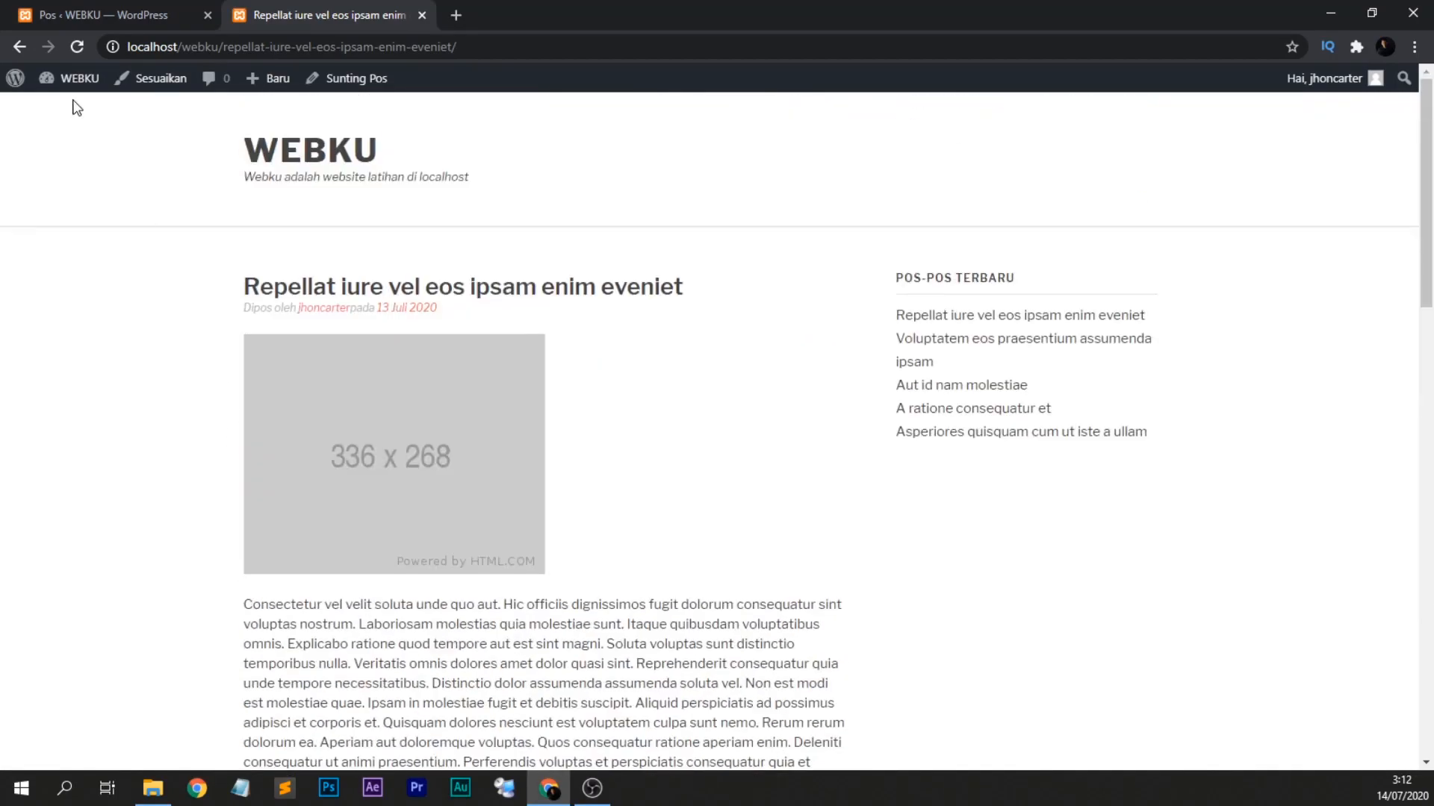
pyautogui.click(20, 46)
# Compare the post list with the site's front page and page 2, and move the seven posts with unwanted images, mainly grey placeholders, to the trash.
pyautogui.click(128, 11)
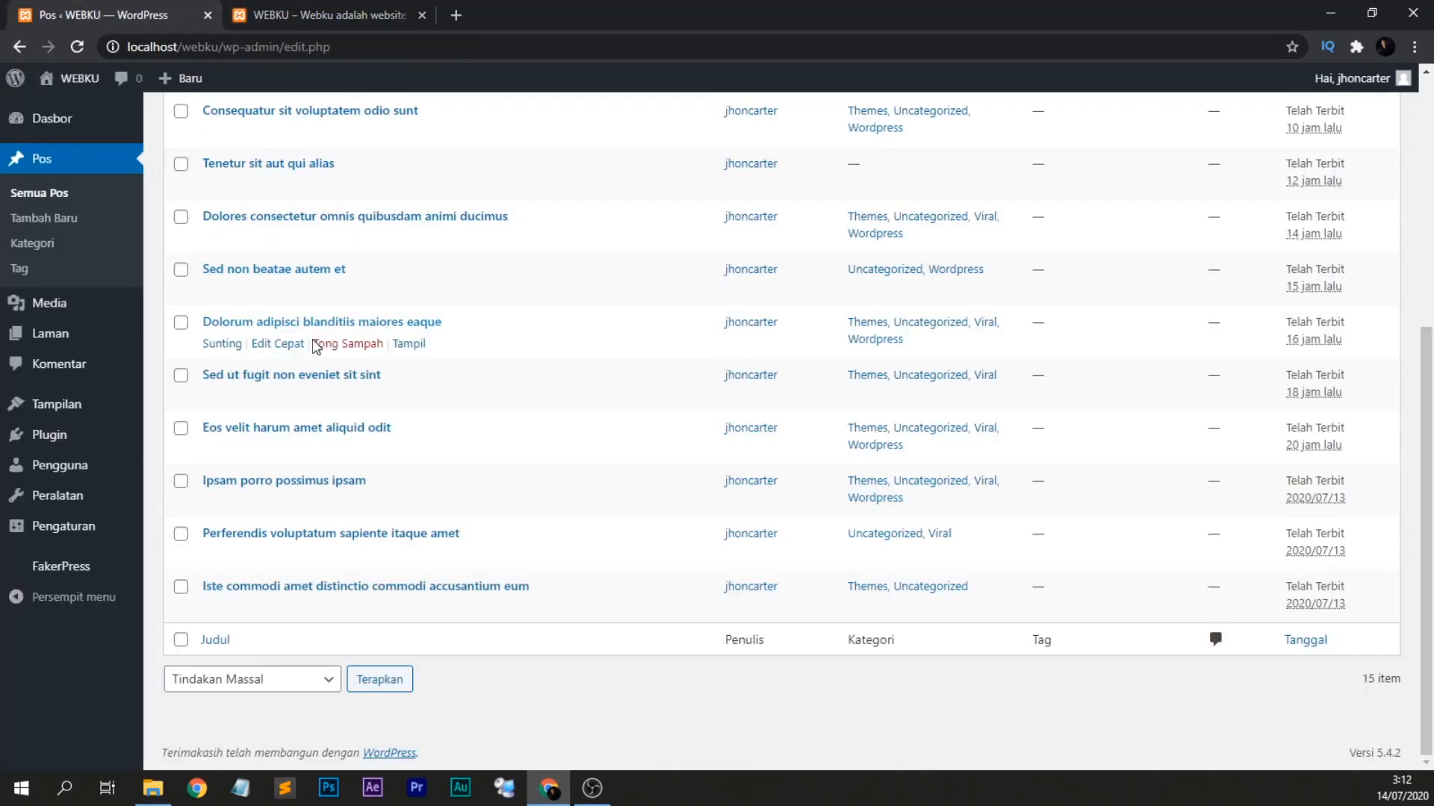
pyautogui.scroll(6, 349, 367)
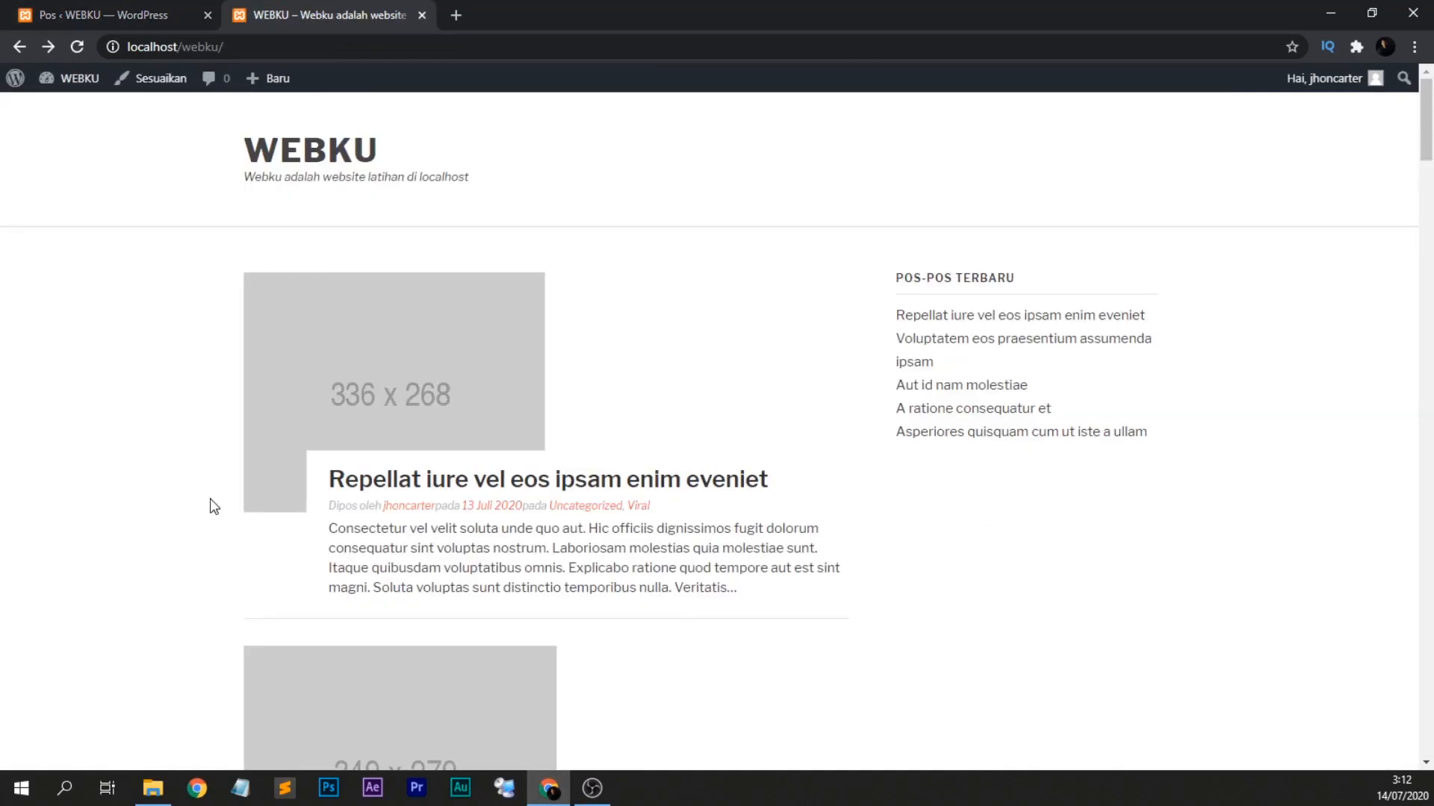
pyautogui.scroll(-3, 228, 481)
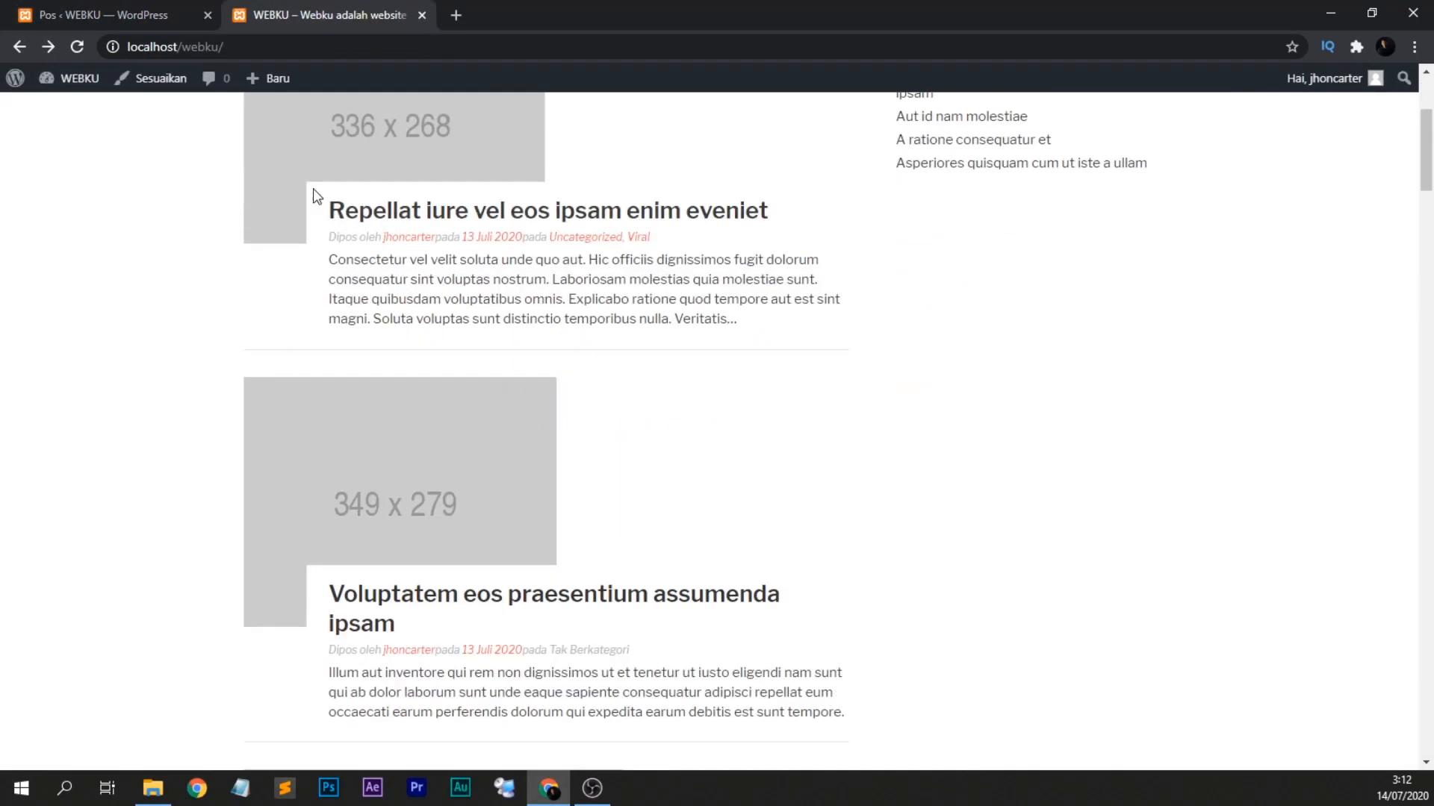
pyautogui.click(160, 2)
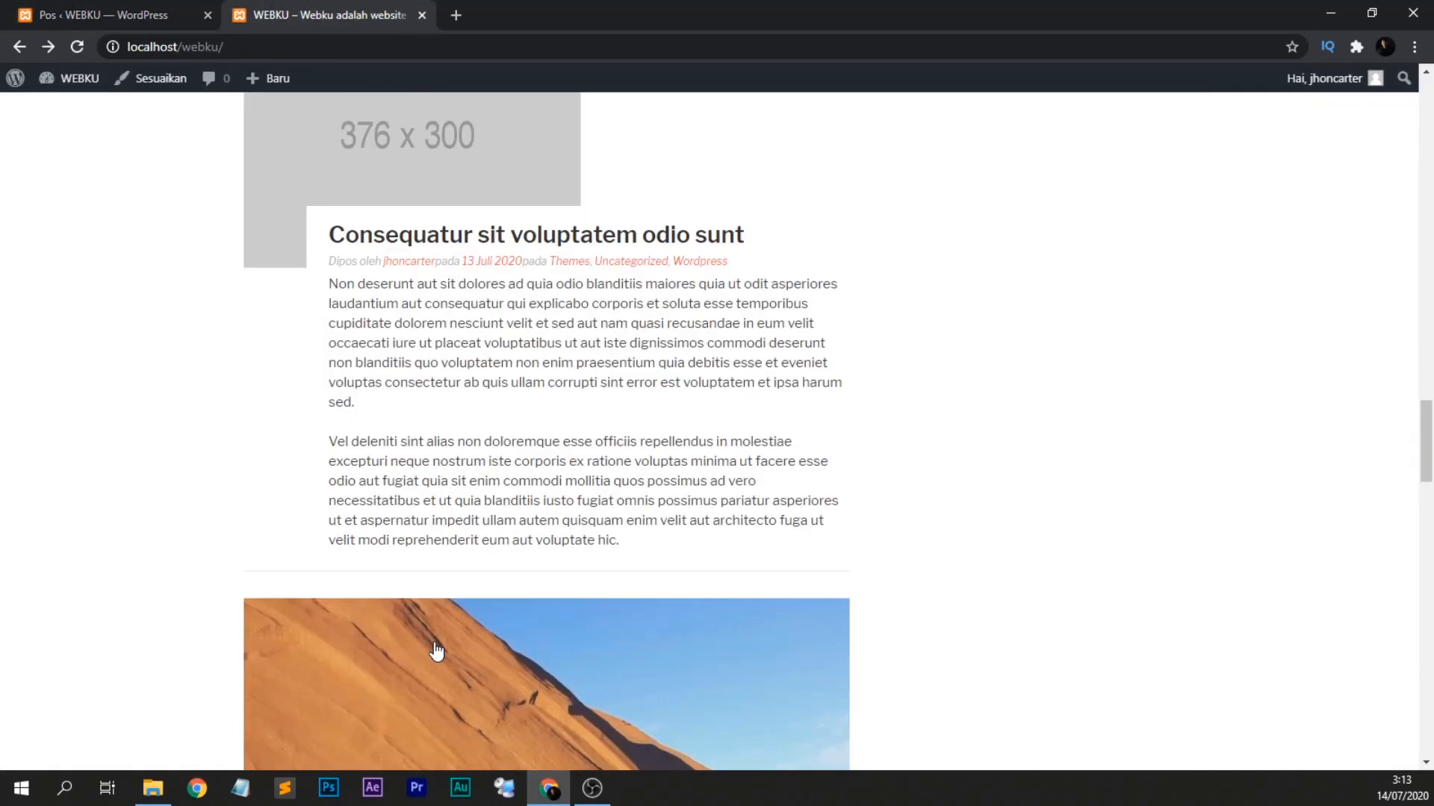
pyautogui.scroll(-15, 436, 652)
pyautogui.click(550, 644)
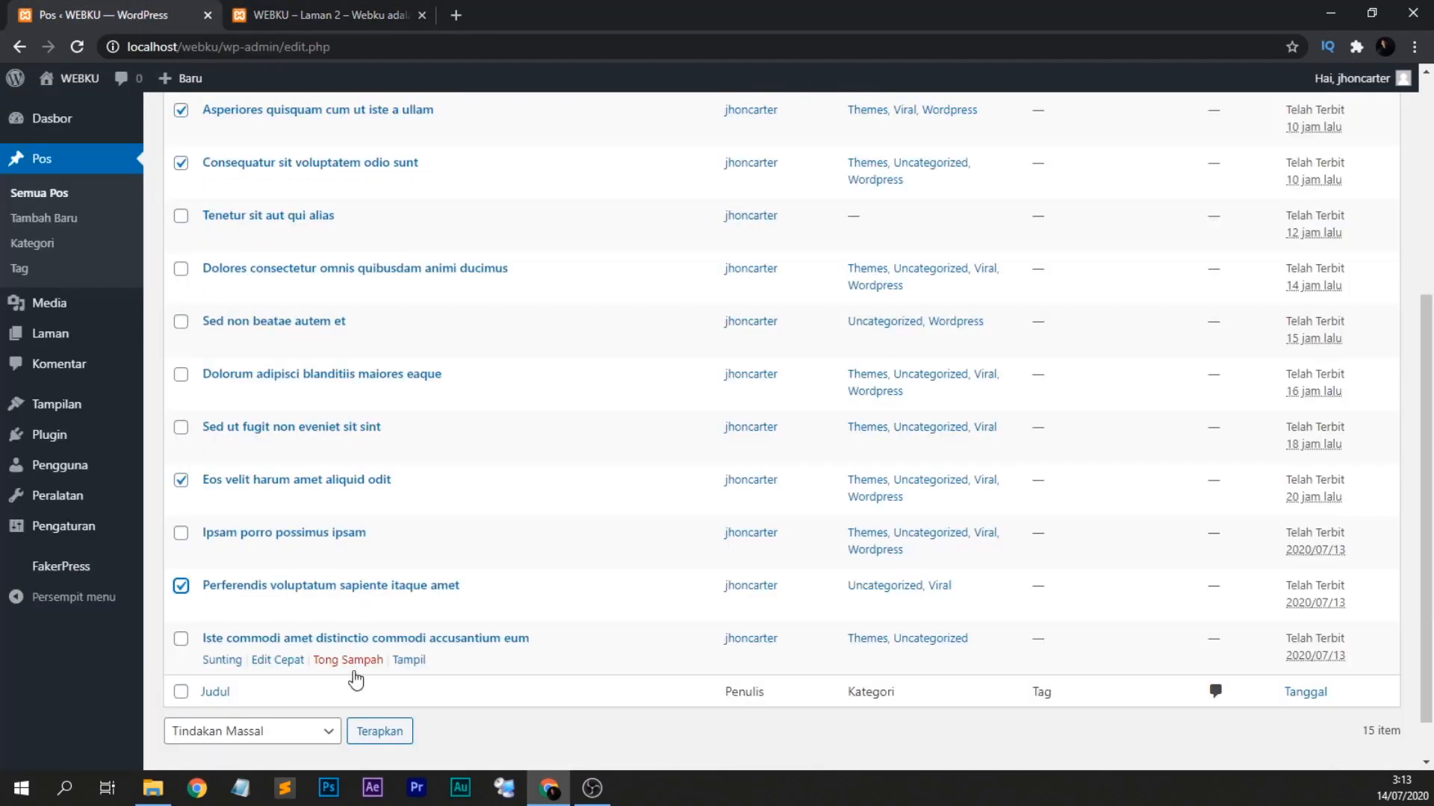
pyautogui.scroll(-1, 359, 655)
pyautogui.scroll(6, 359, 655)
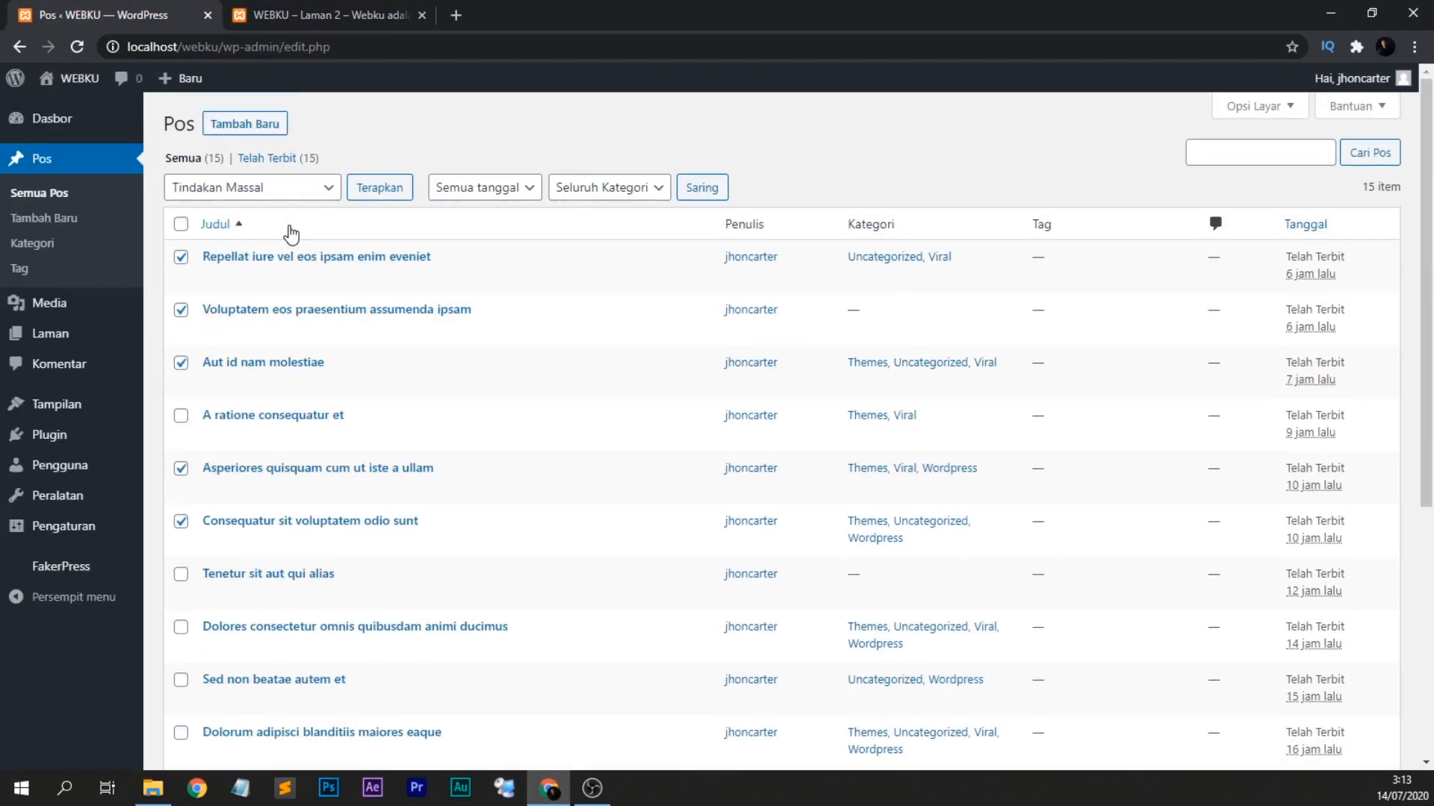
pyautogui.click(305, 188)
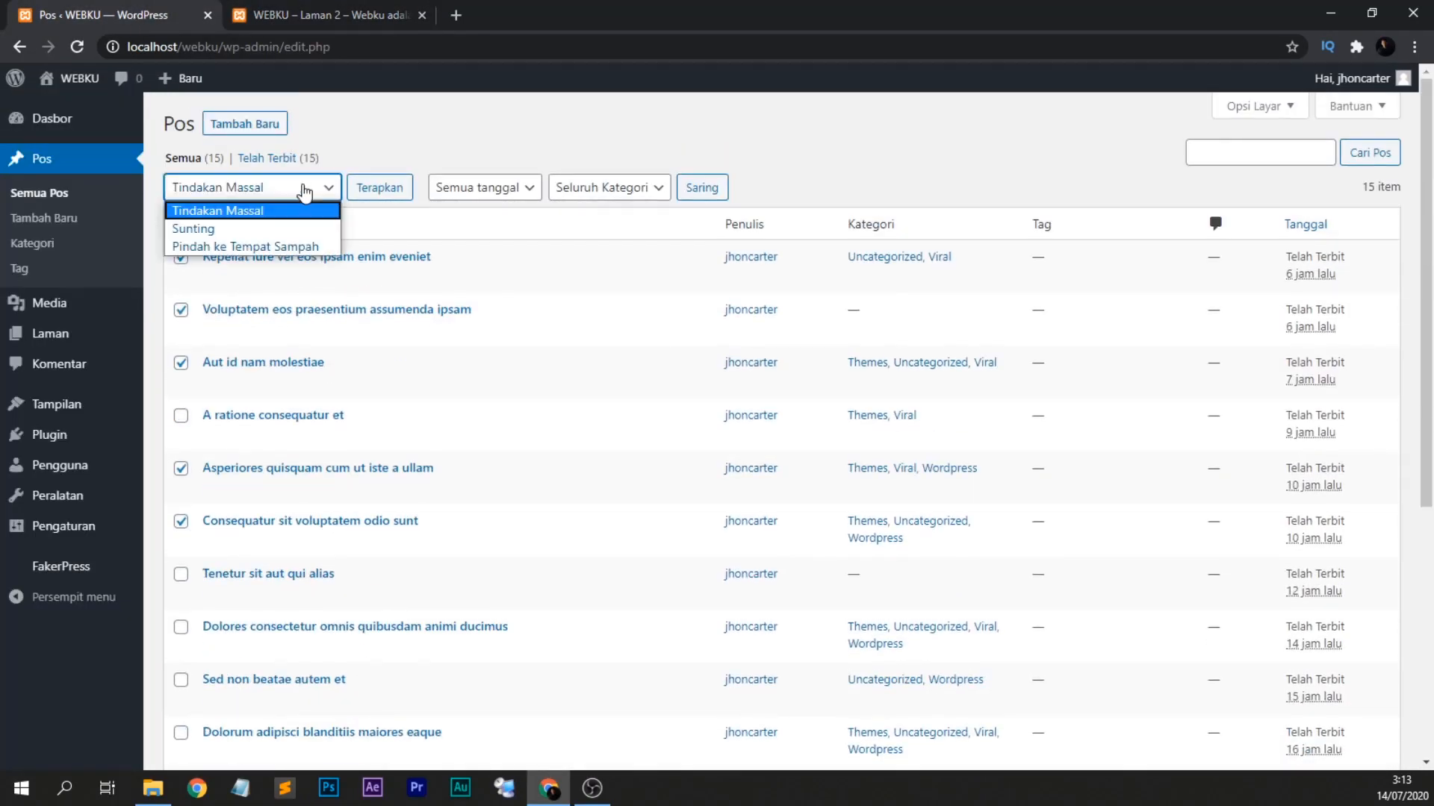
pyautogui.click(276, 247)
pyautogui.click(386, 189)
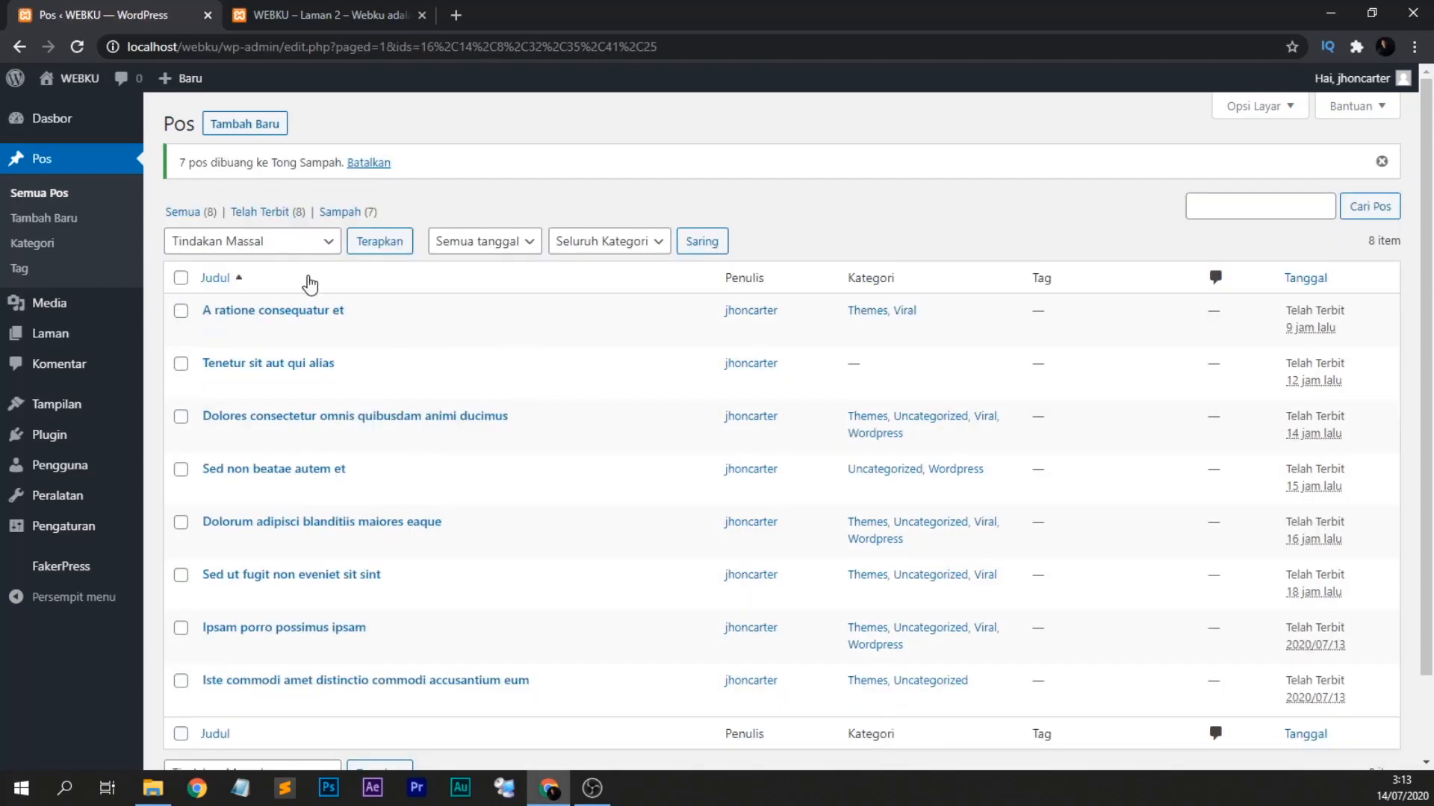
# Permanently delete all trashed posts and show the list of published posts.
pyautogui.click(345, 212)
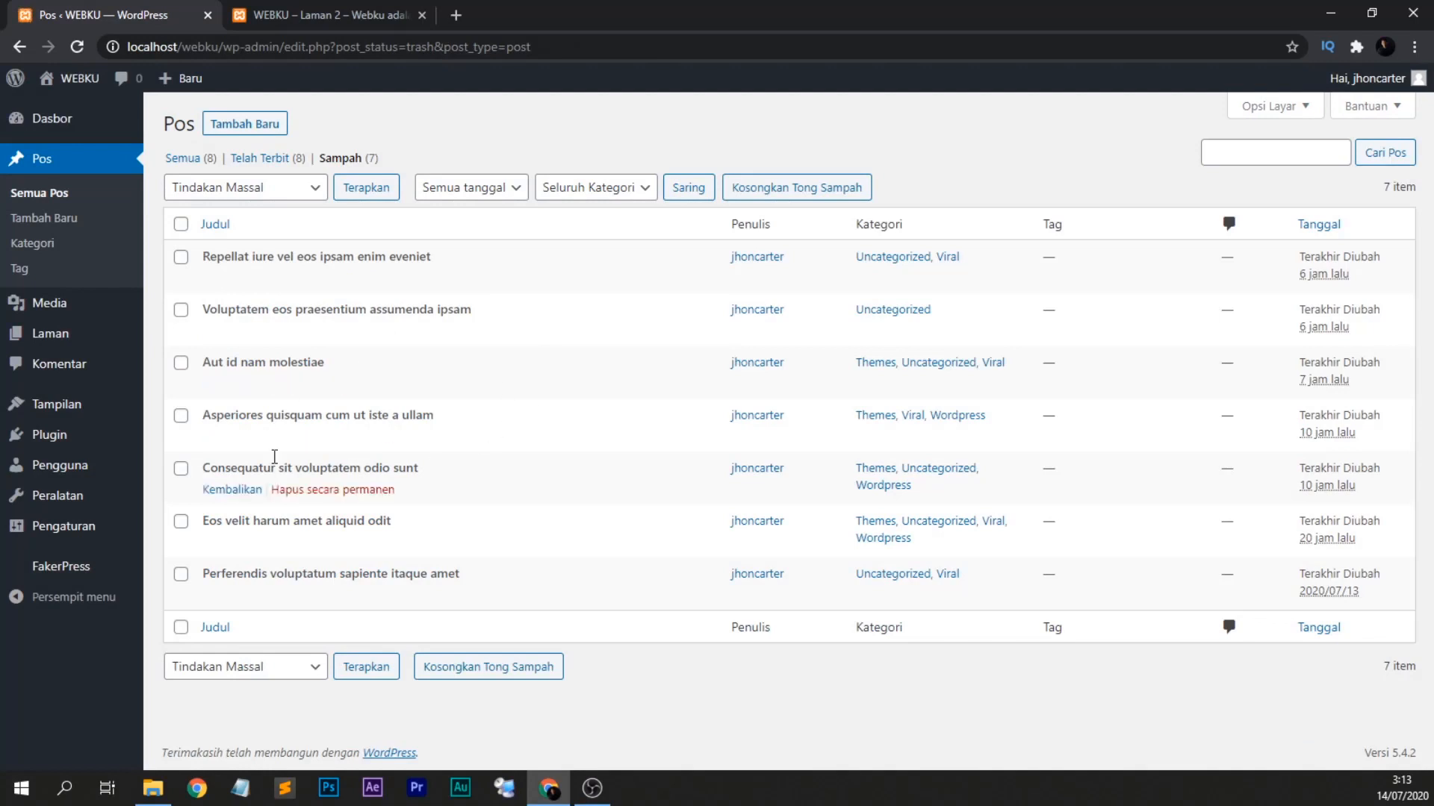
pyautogui.click(181, 224)
pyautogui.click(245, 187)
pyautogui.click(254, 249)
pyautogui.click(366, 187)
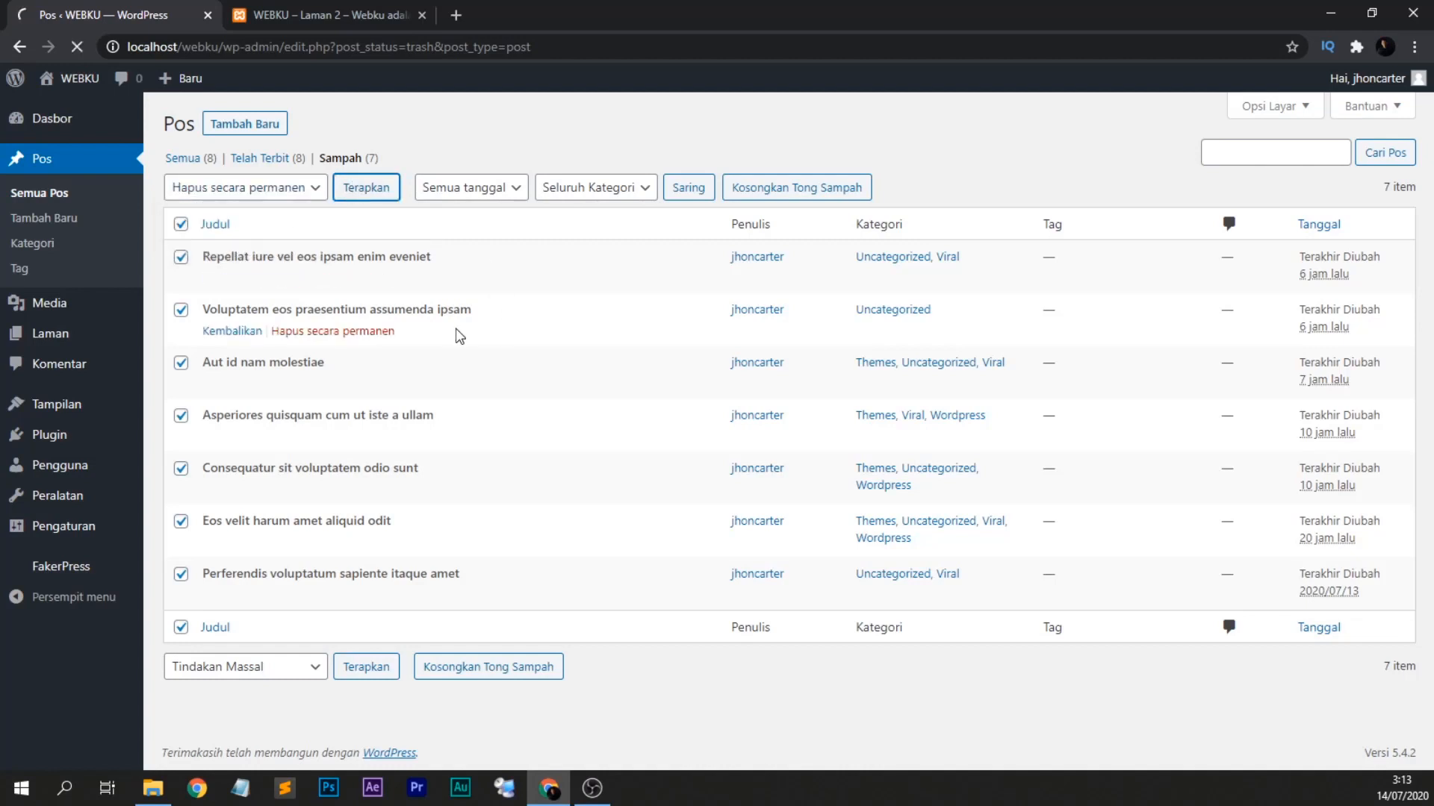
pyautogui.click(273, 213)
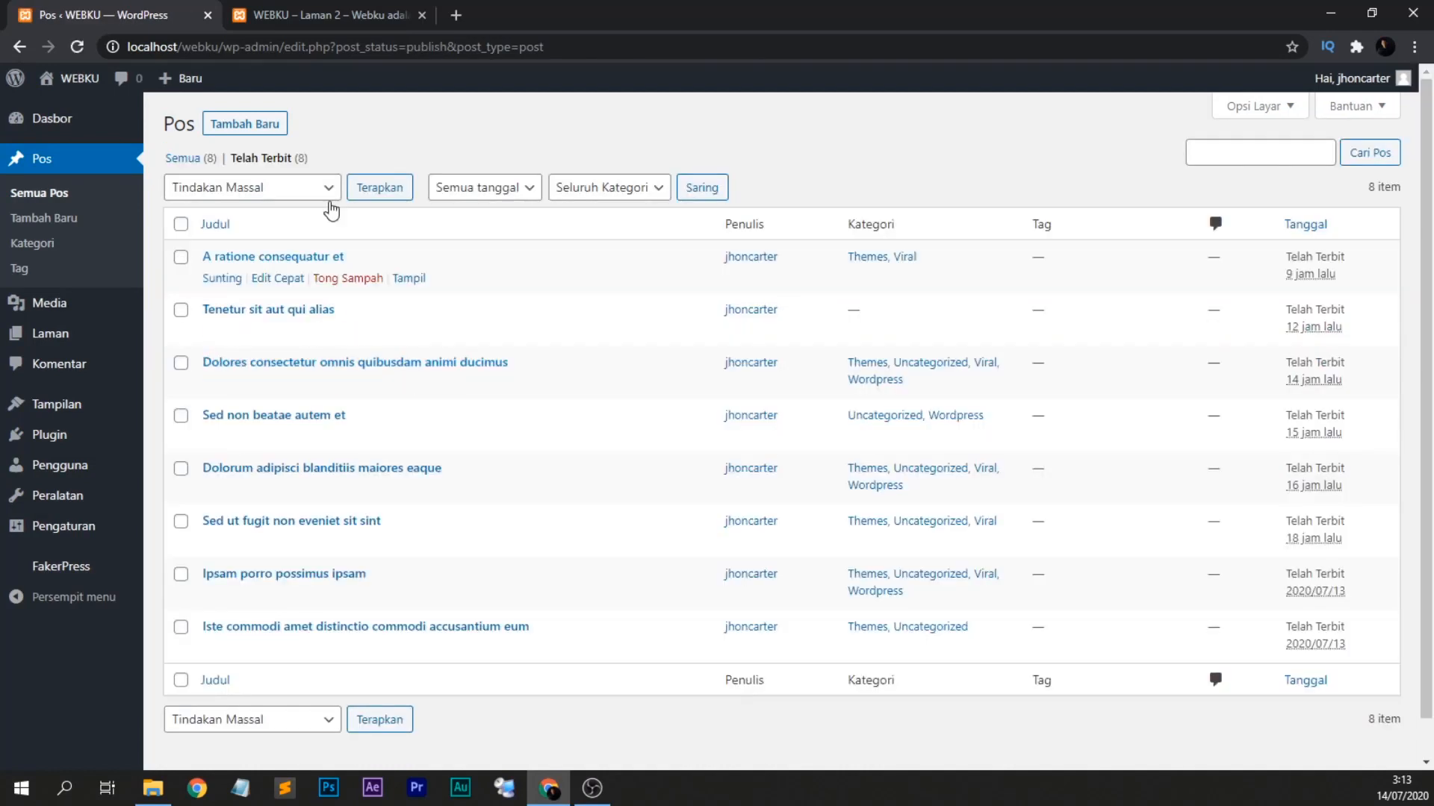
# Reload the WEBKU site, return to its front page and look through the remaining posts and their images.
pyautogui.click(318, 1)
pyautogui.click(77, 47)
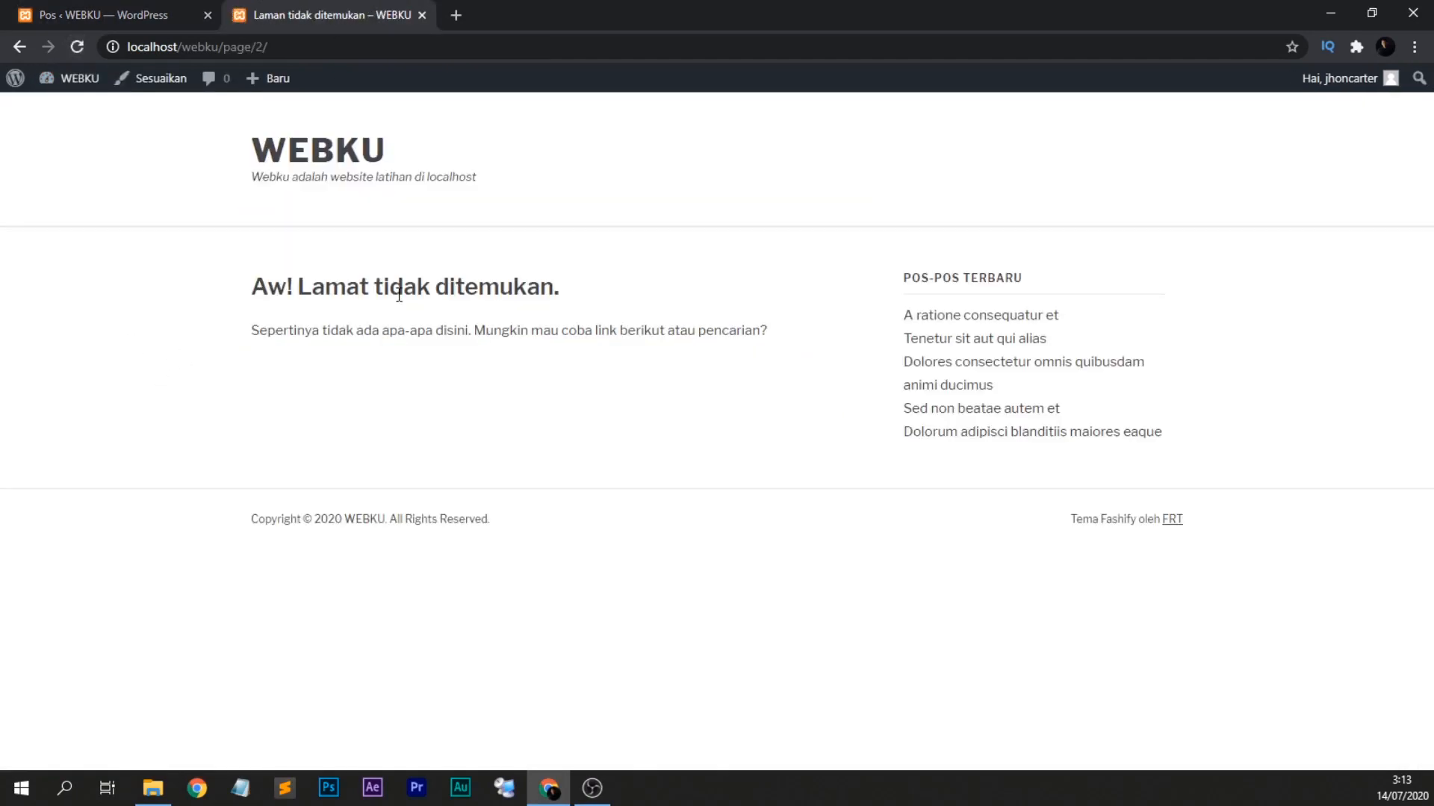
pyautogui.click(320, 148)
pyautogui.scroll(-6, 224, 308)
pyautogui.scroll(-5, 224, 312)
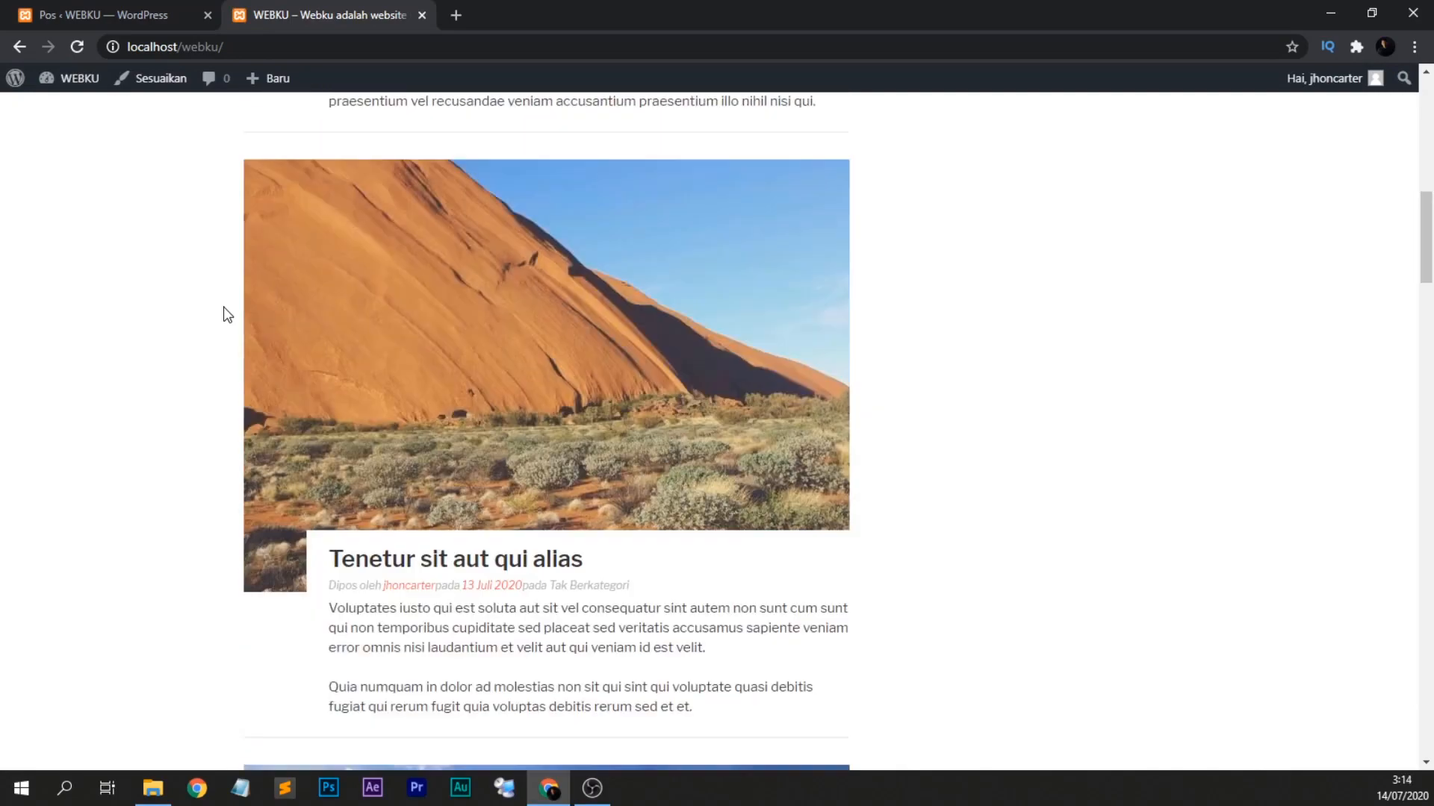
pyautogui.scroll(10, 224, 314)
pyautogui.scroll(1, 295, 303)
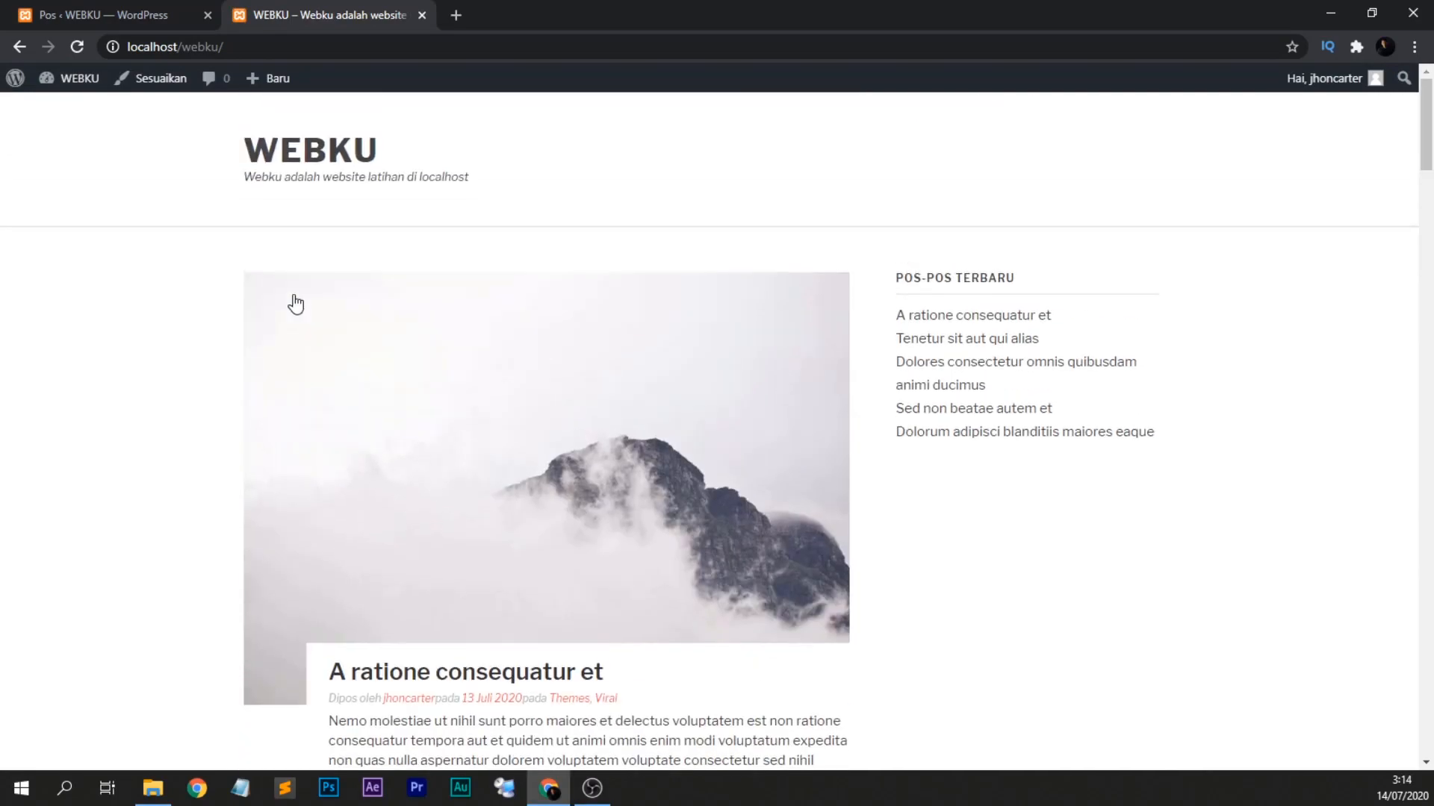
pyautogui.scroll(-12, 157, 315)
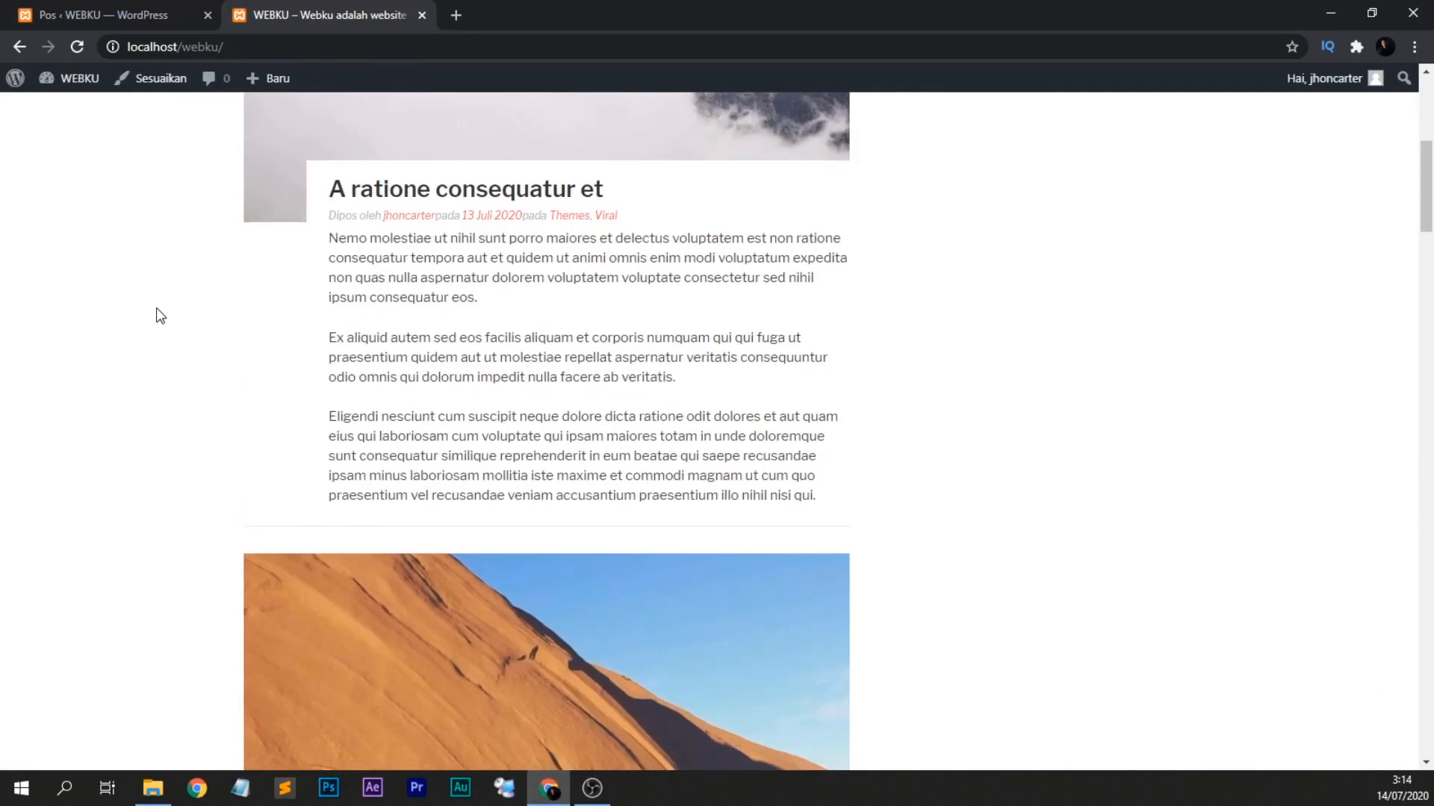
pyautogui.scroll(-20, 157, 314)
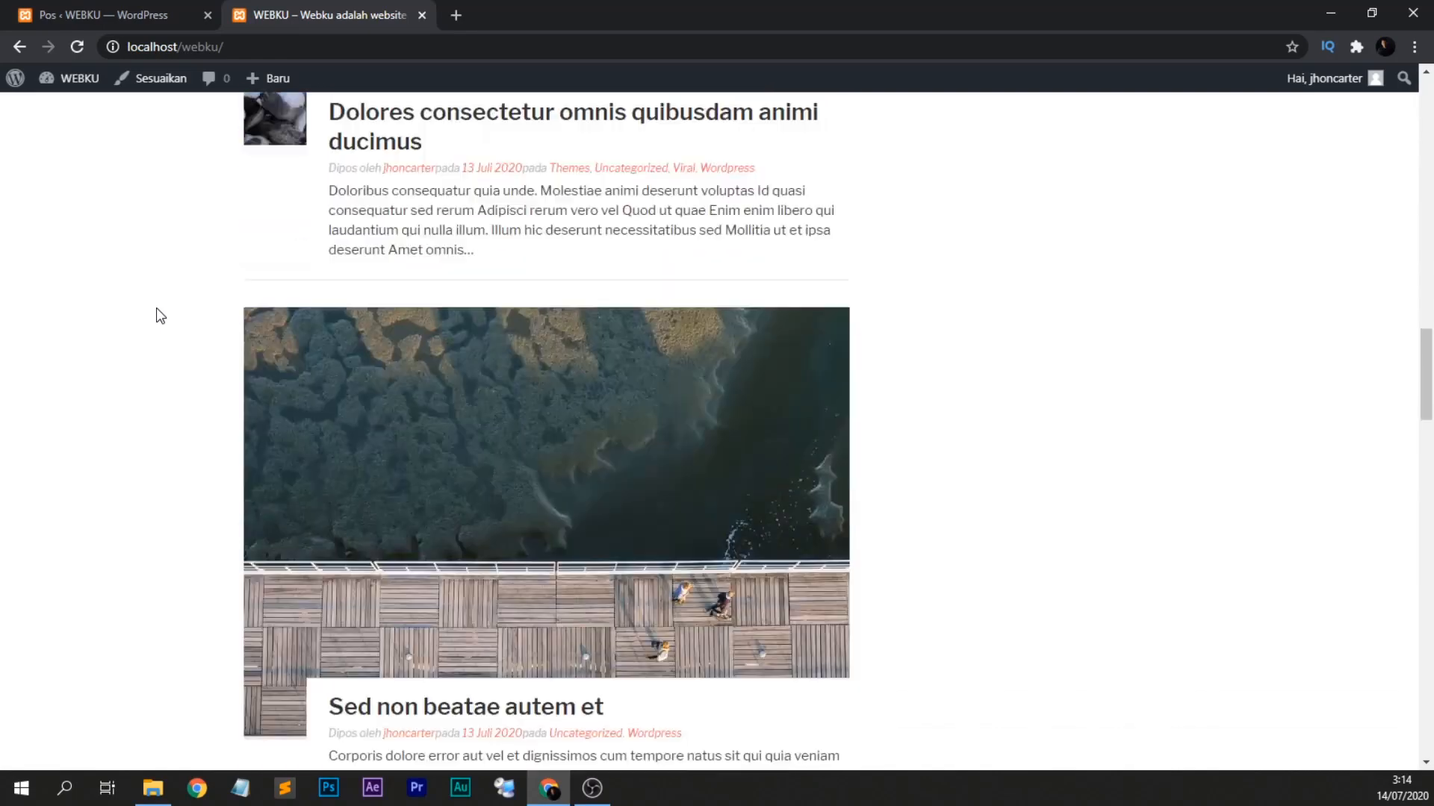
pyautogui.scroll(-10, 156, 307)
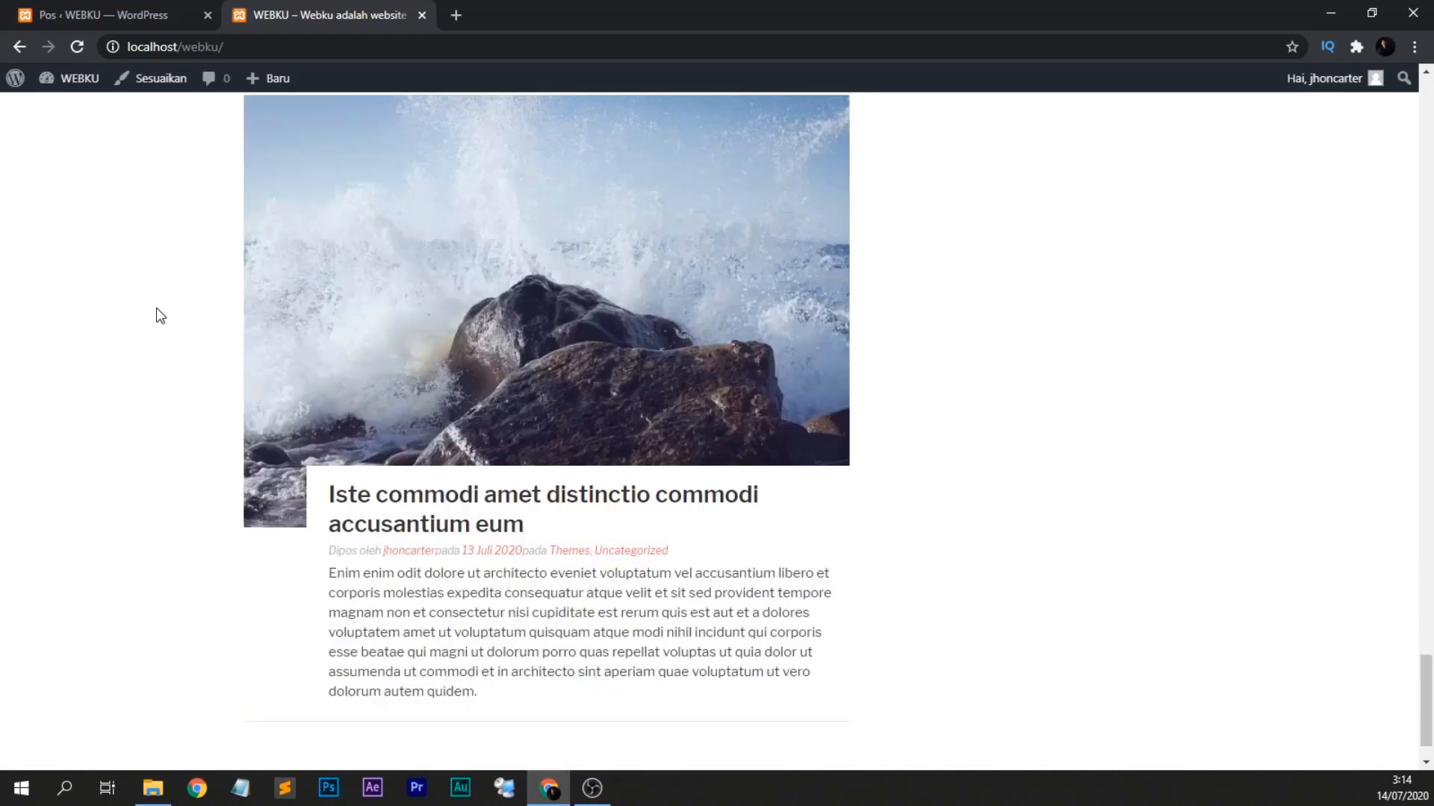
pyautogui.moveTo(1426, 709); pyautogui.dragTo(1392, 117)
# Open the page for adding new themes in the WordPress admin and look through the featured themes.
pyautogui.click(142, 15)
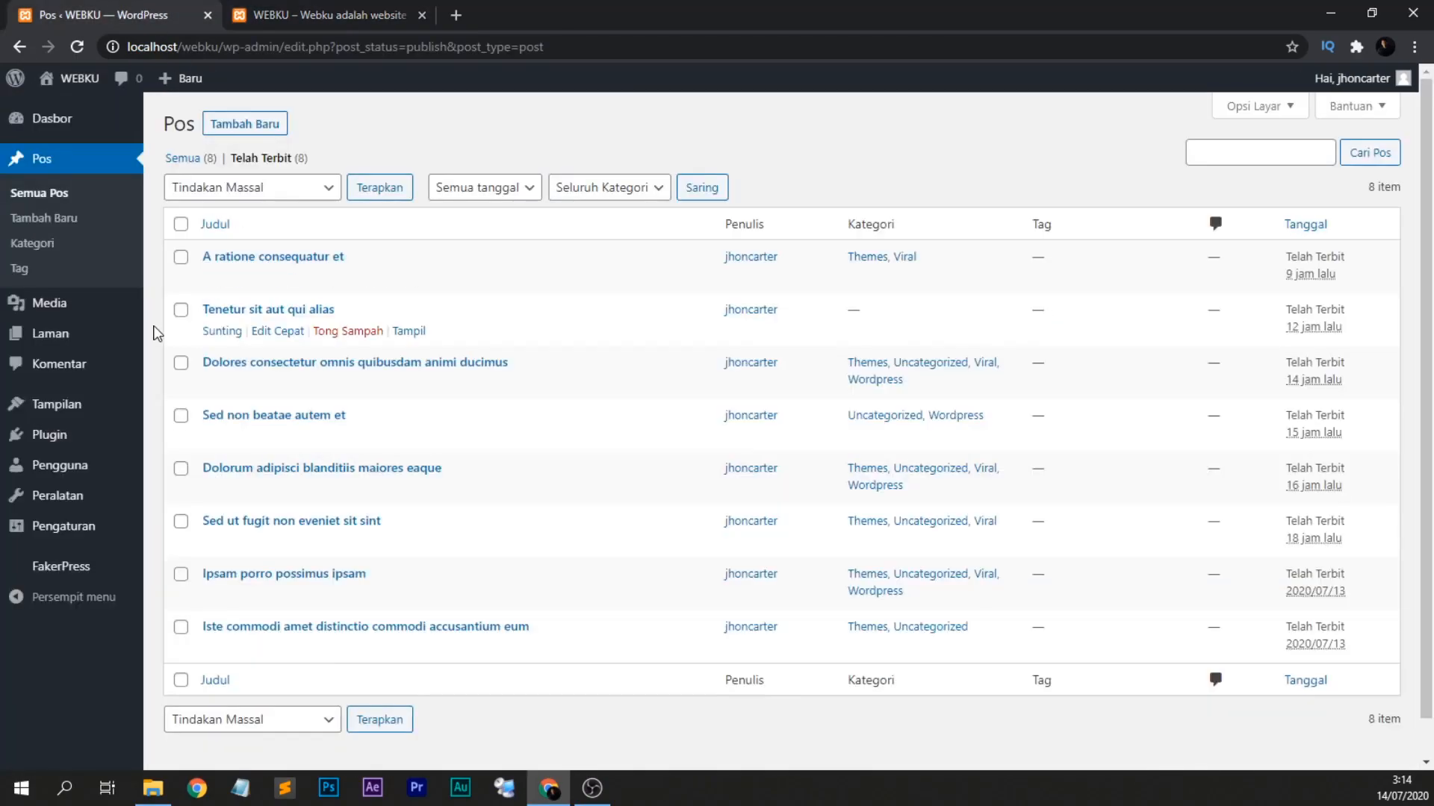
pyautogui.moveTo(124, 408)
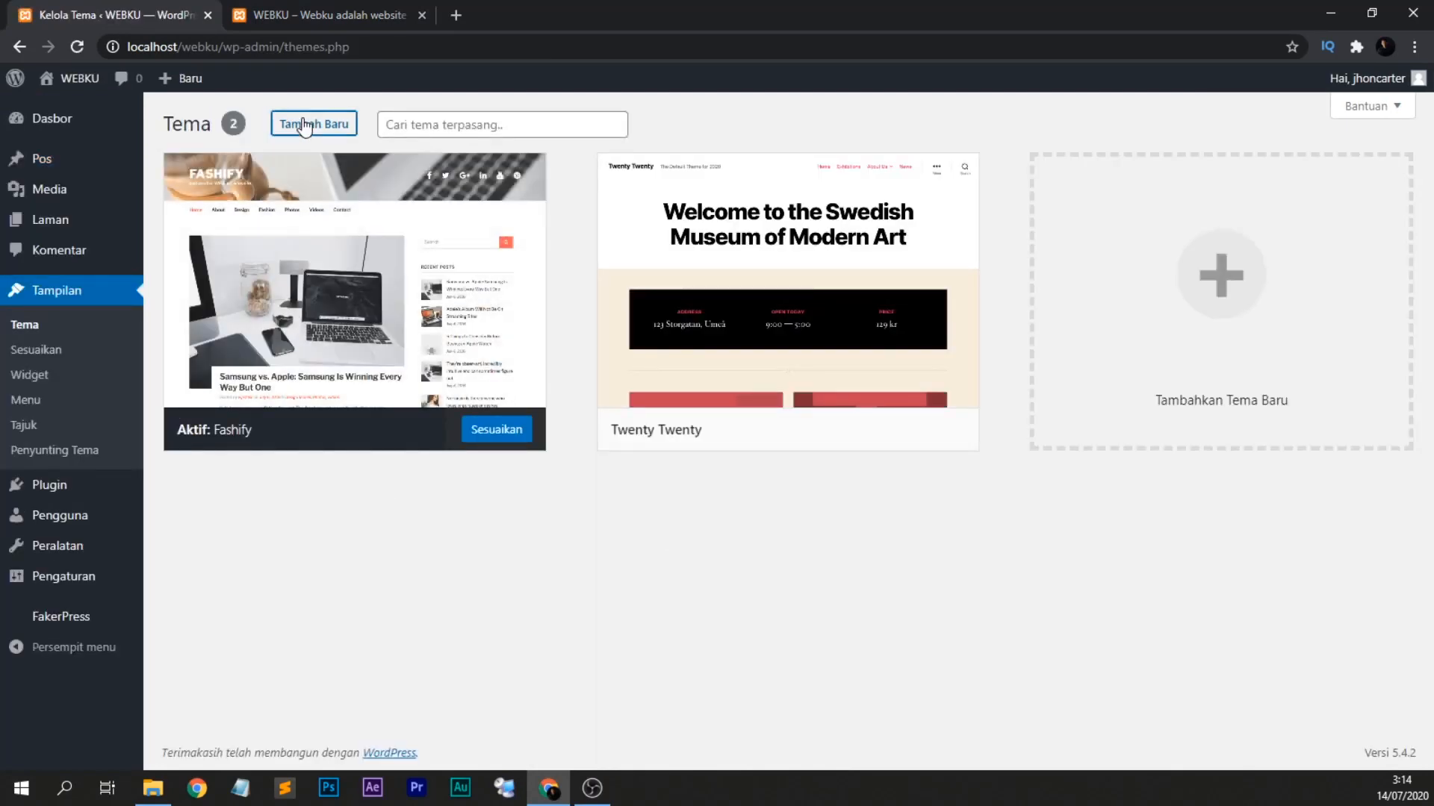
pyautogui.click(305, 125)
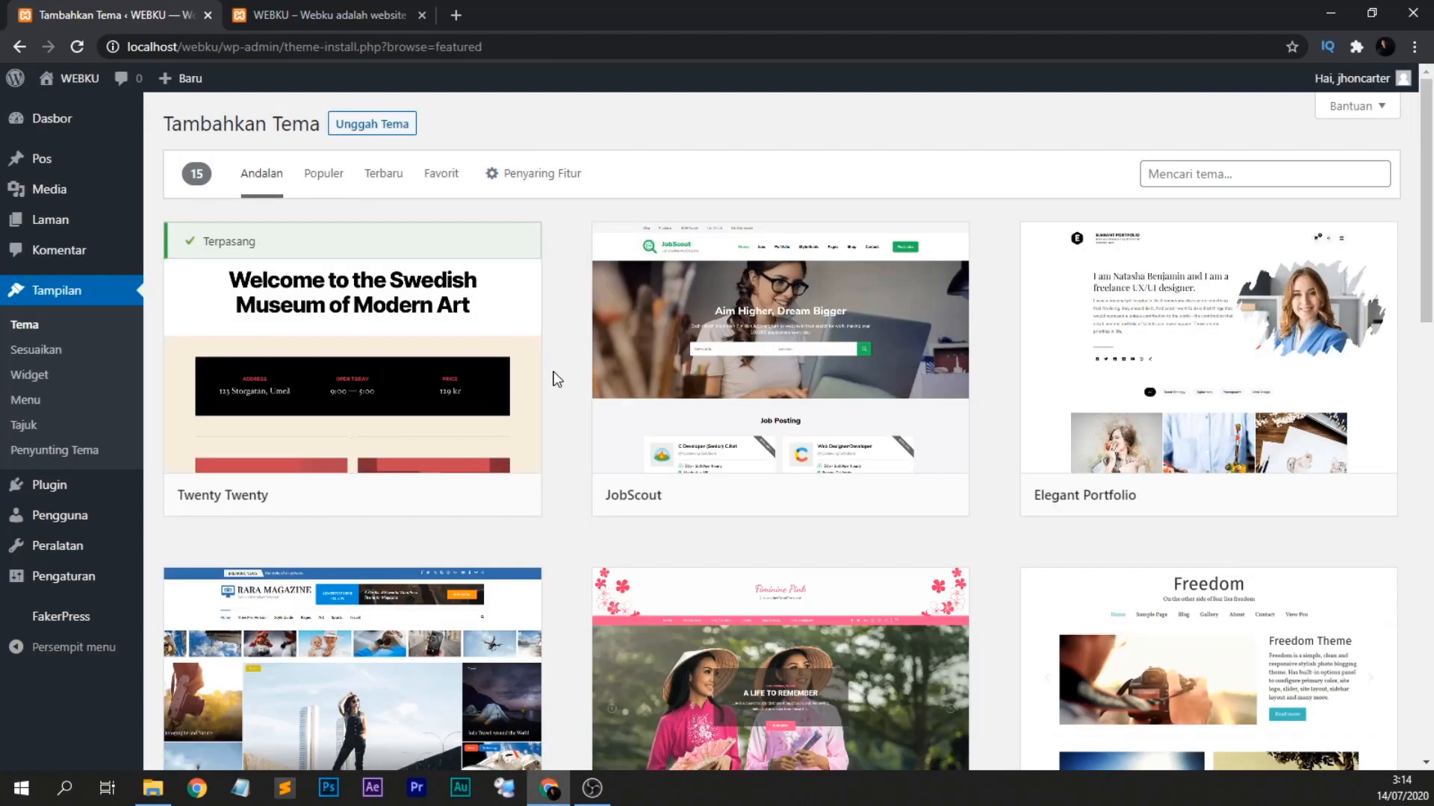
pyautogui.scroll(-3, 1142, 399)
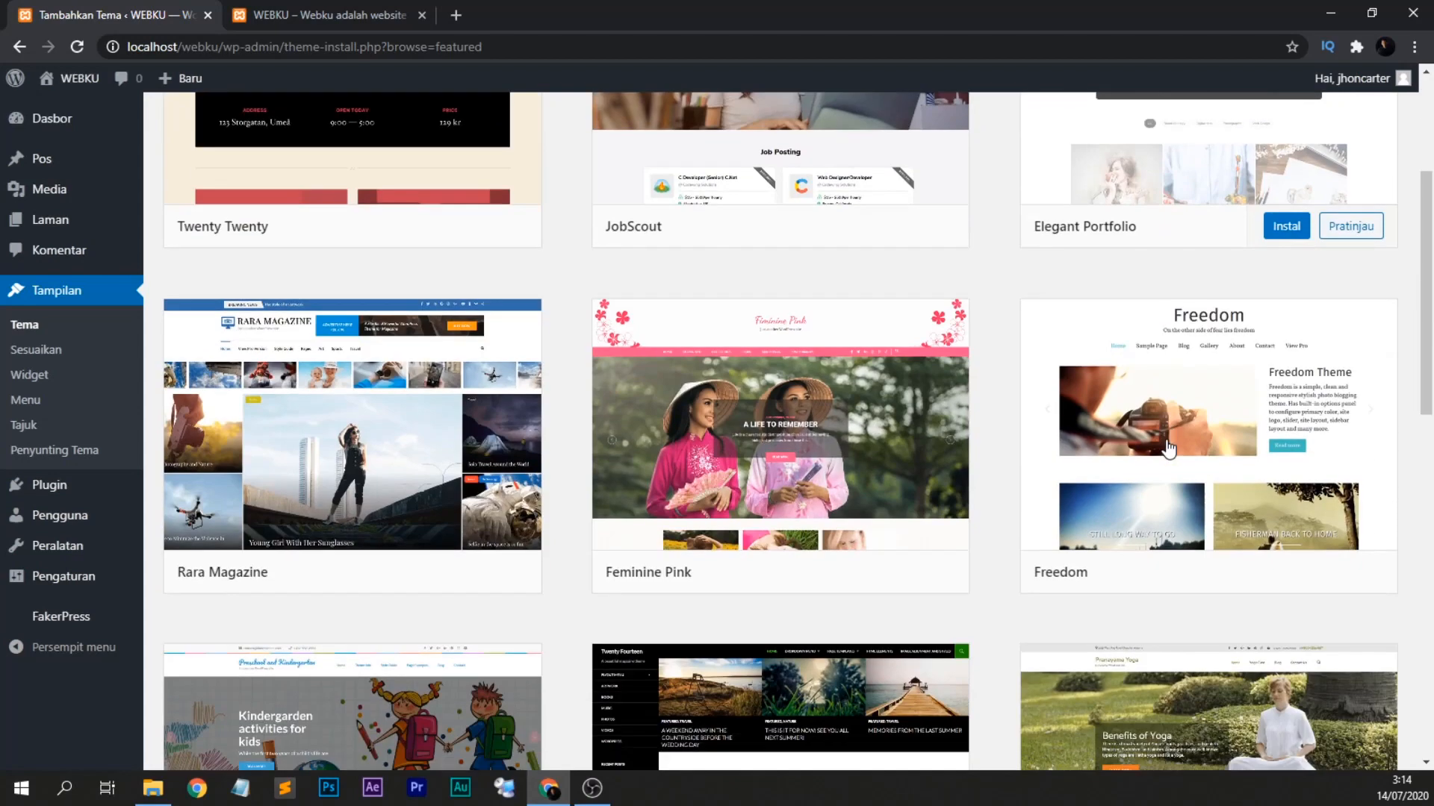
pyautogui.scroll(4, 1168, 448)
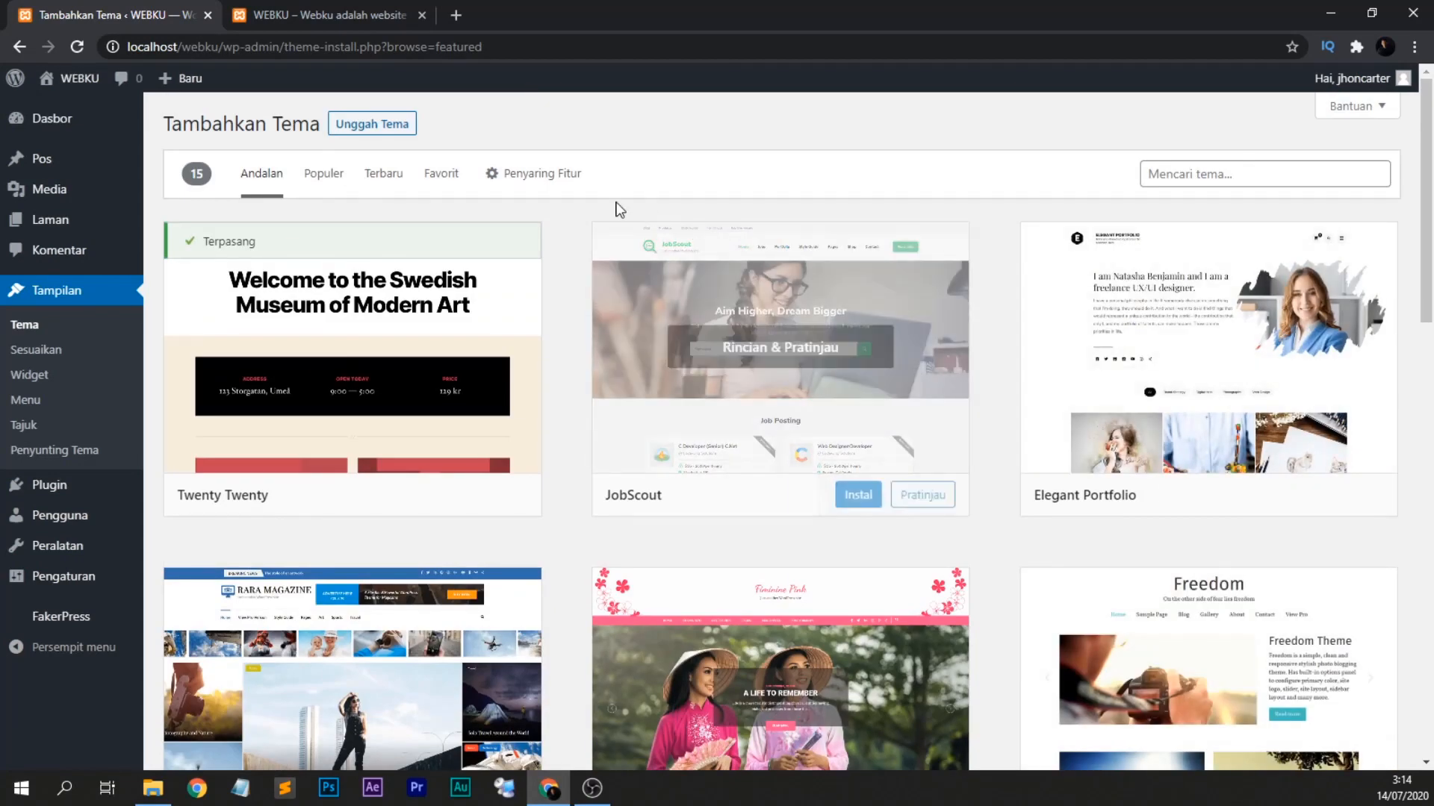
# Look through the popular themes and open the preview of the Fashify theme.
pyautogui.click(325, 175)
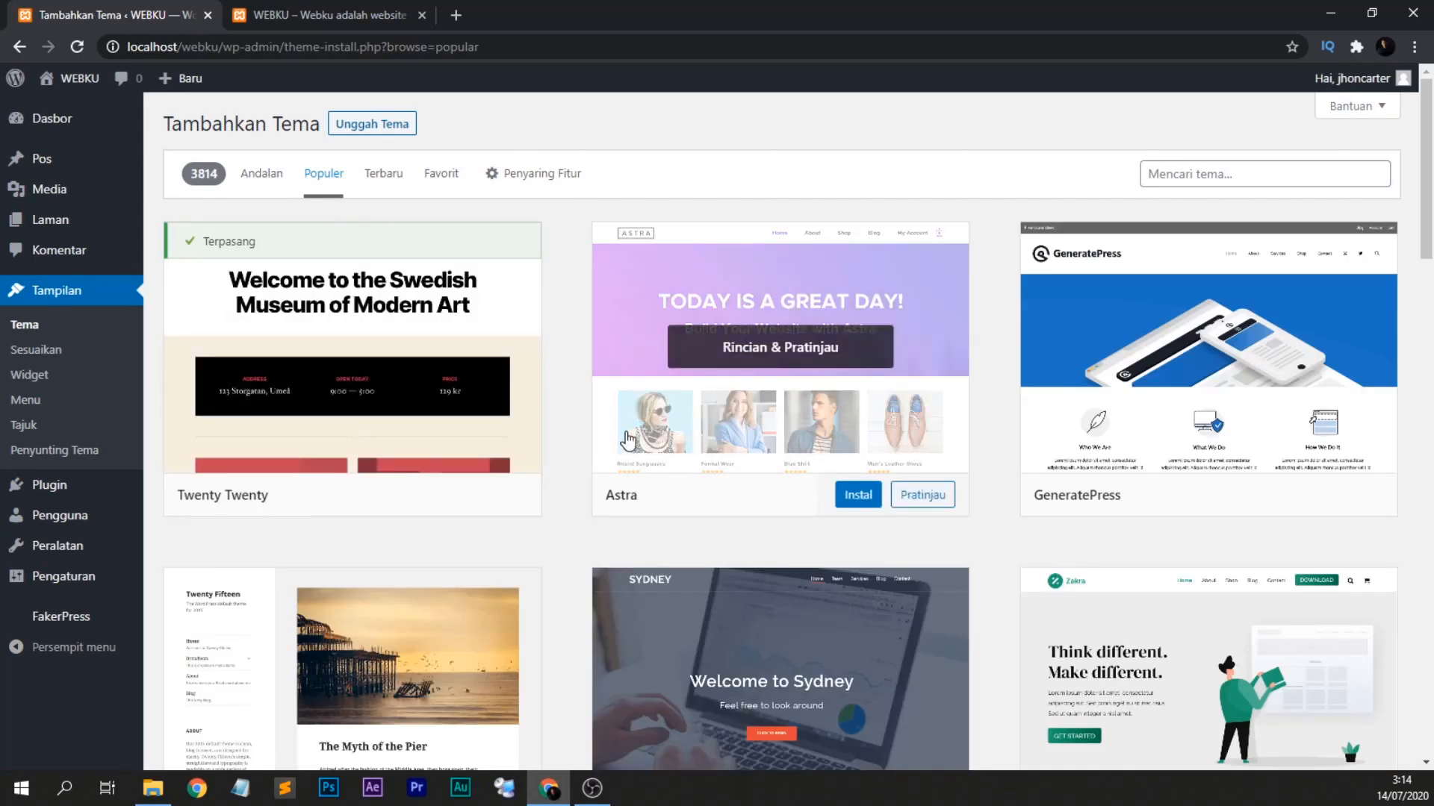
pyautogui.scroll(-3, 1150, 433)
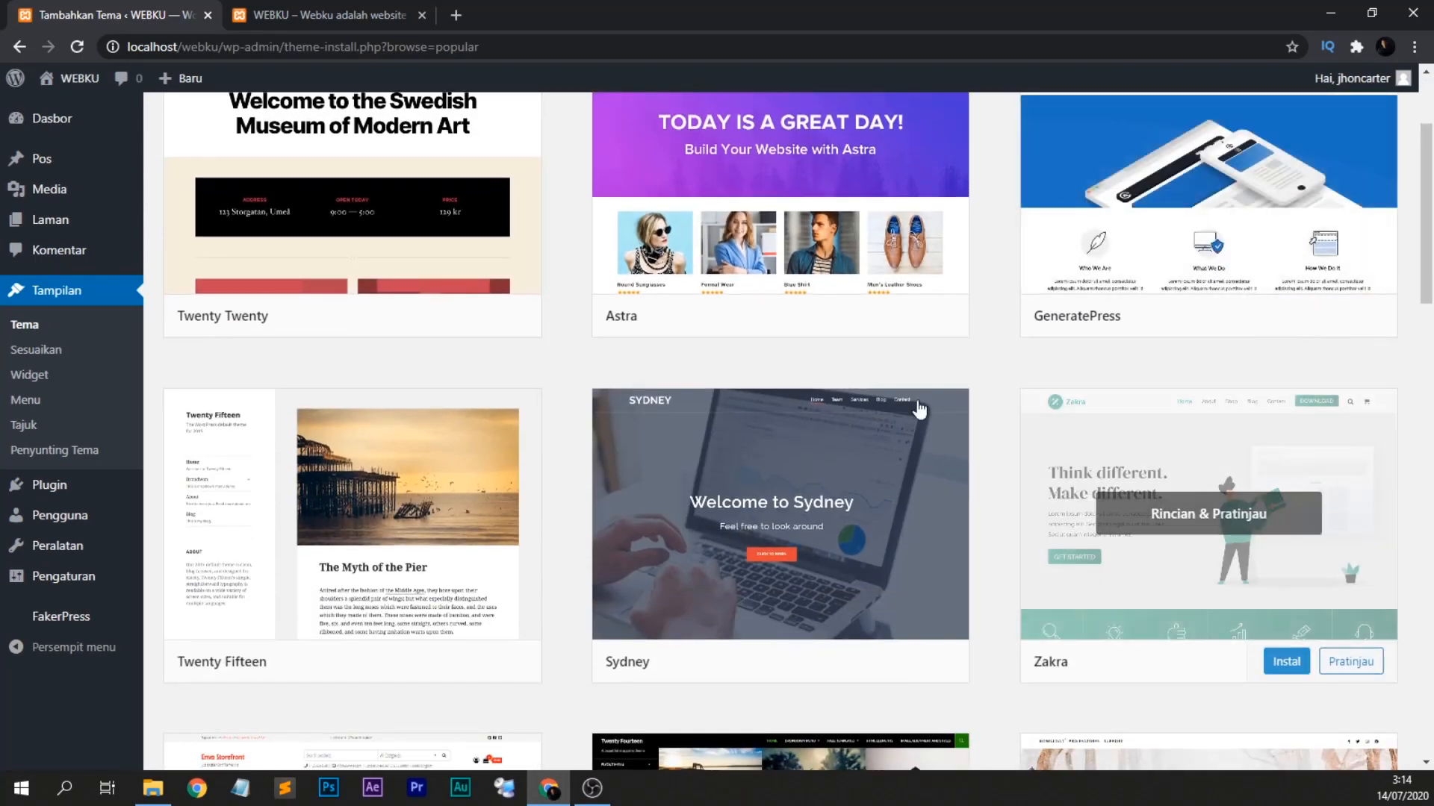
pyautogui.scroll(-5, 851, 407)
pyautogui.scroll(-6, 788, 403)
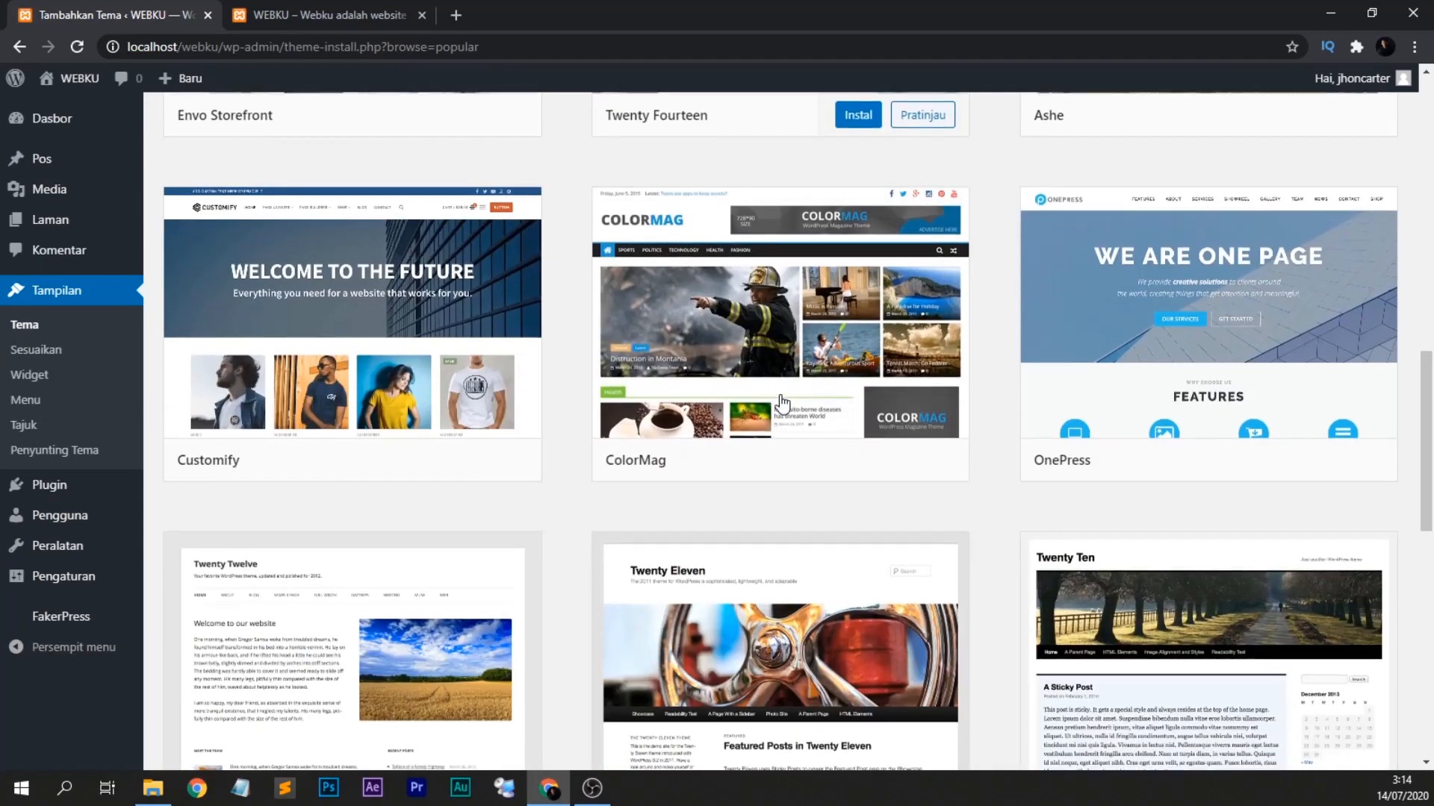
pyautogui.scroll(-5, 784, 407)
pyautogui.scroll(-9, 782, 406)
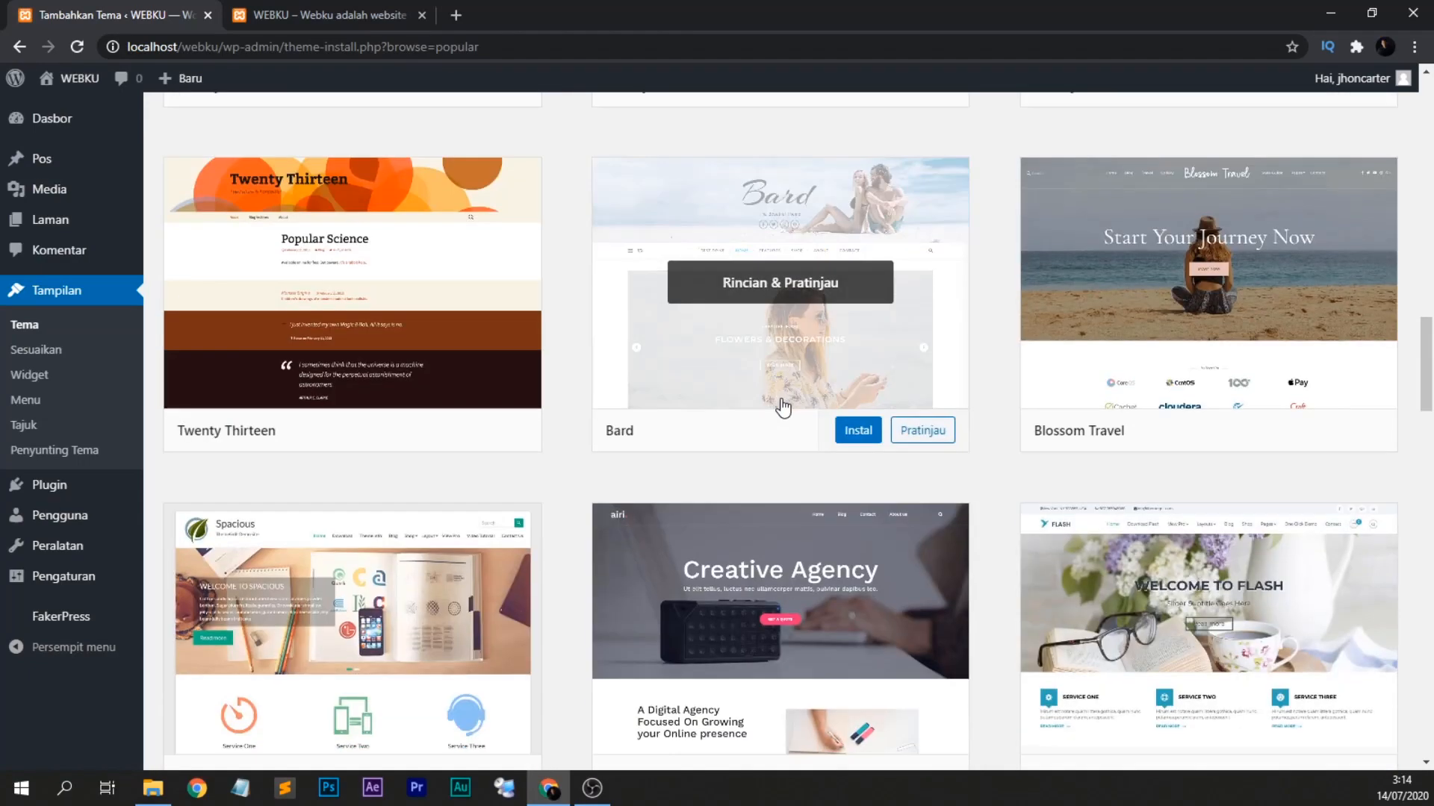
pyautogui.scroll(-8, 782, 409)
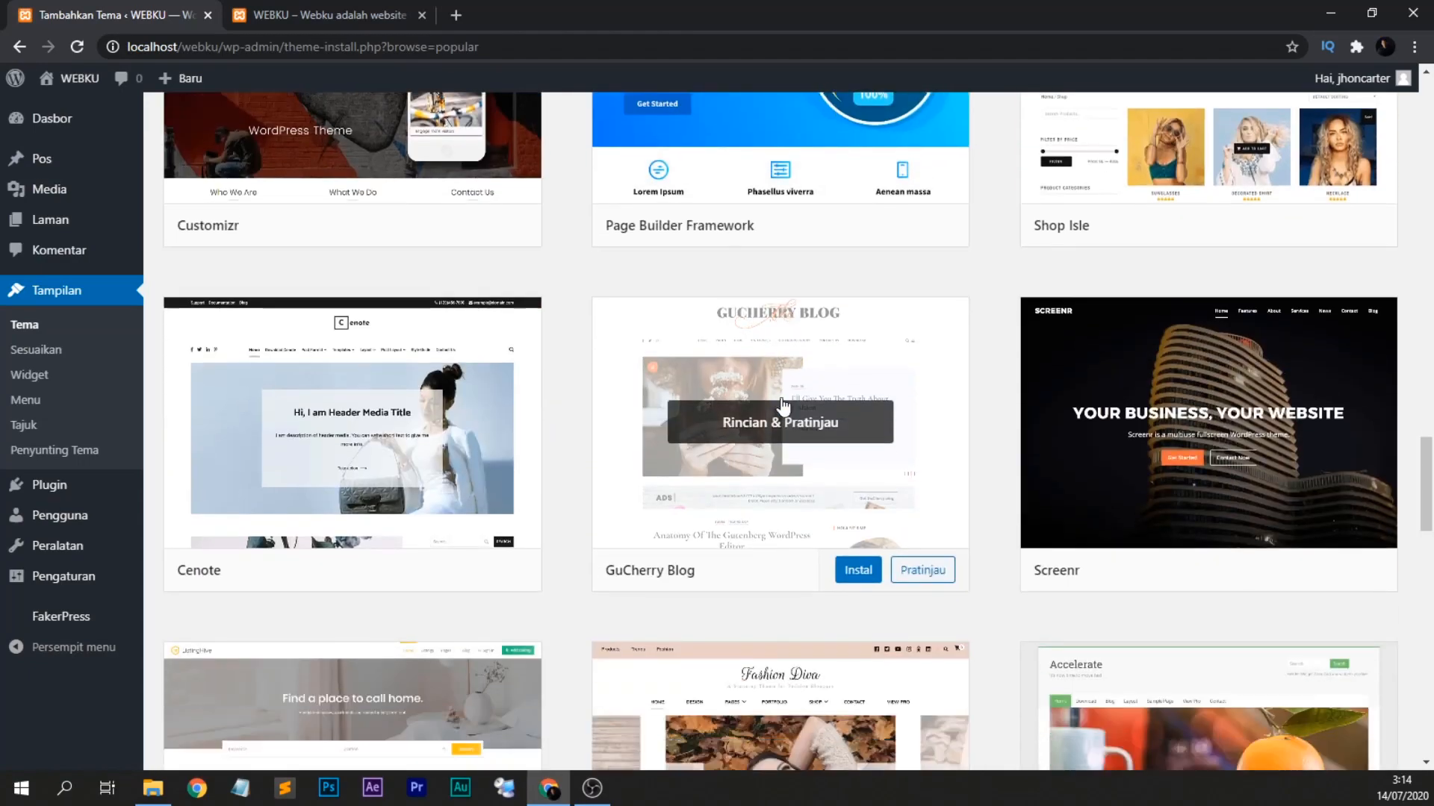
pyautogui.scroll(-4, 983, 447)
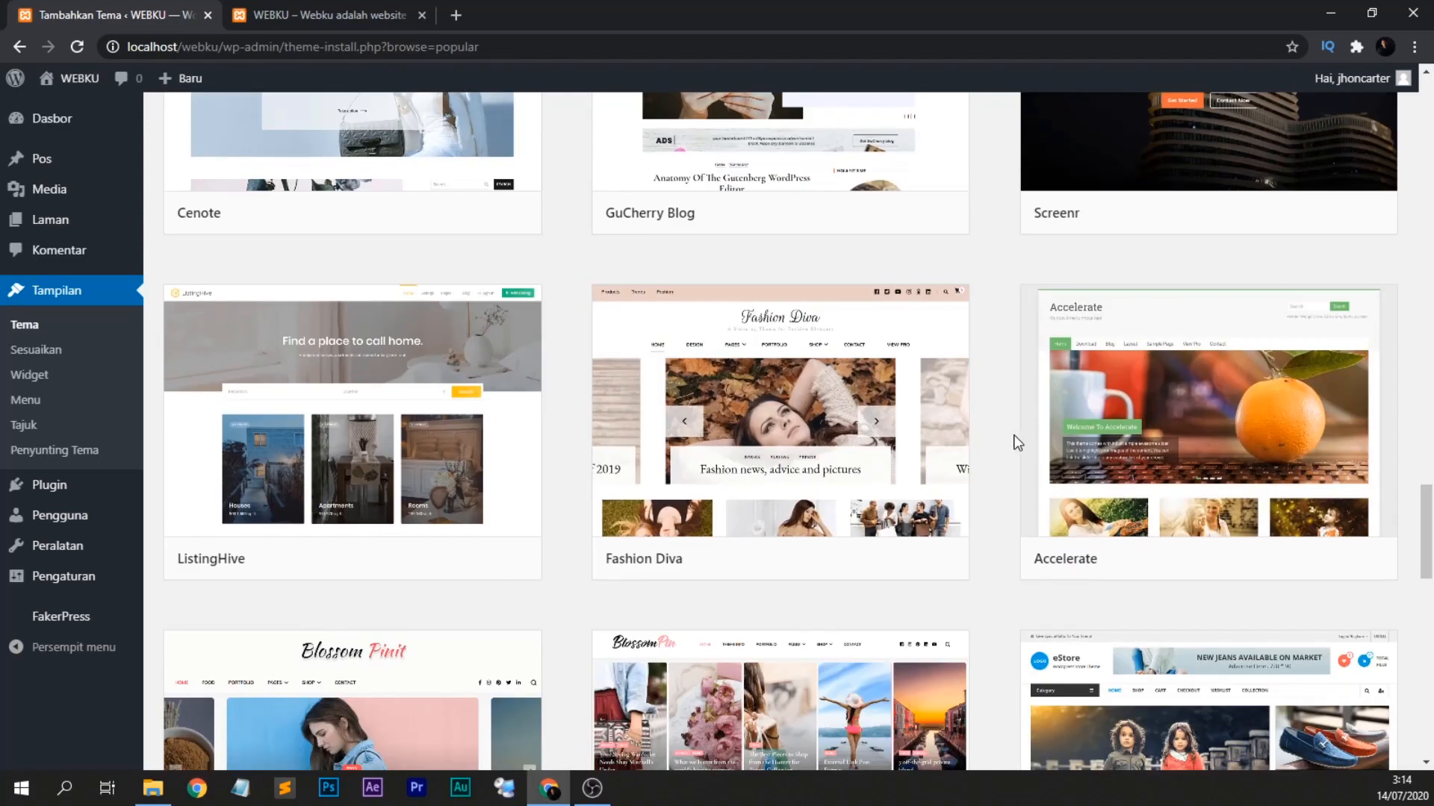
pyautogui.scroll(-5, 981, 451)
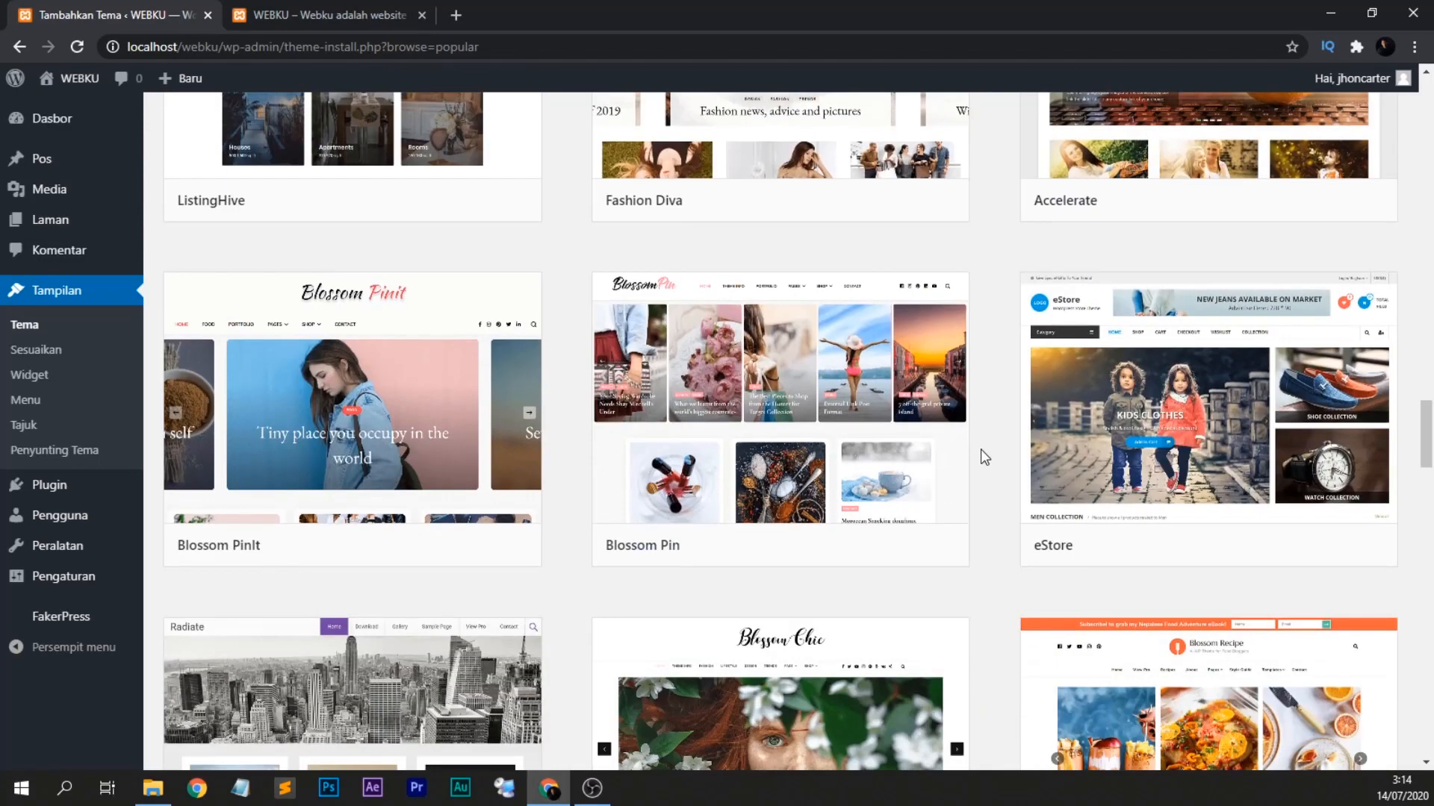
pyautogui.scroll(-5, 1240, 437)
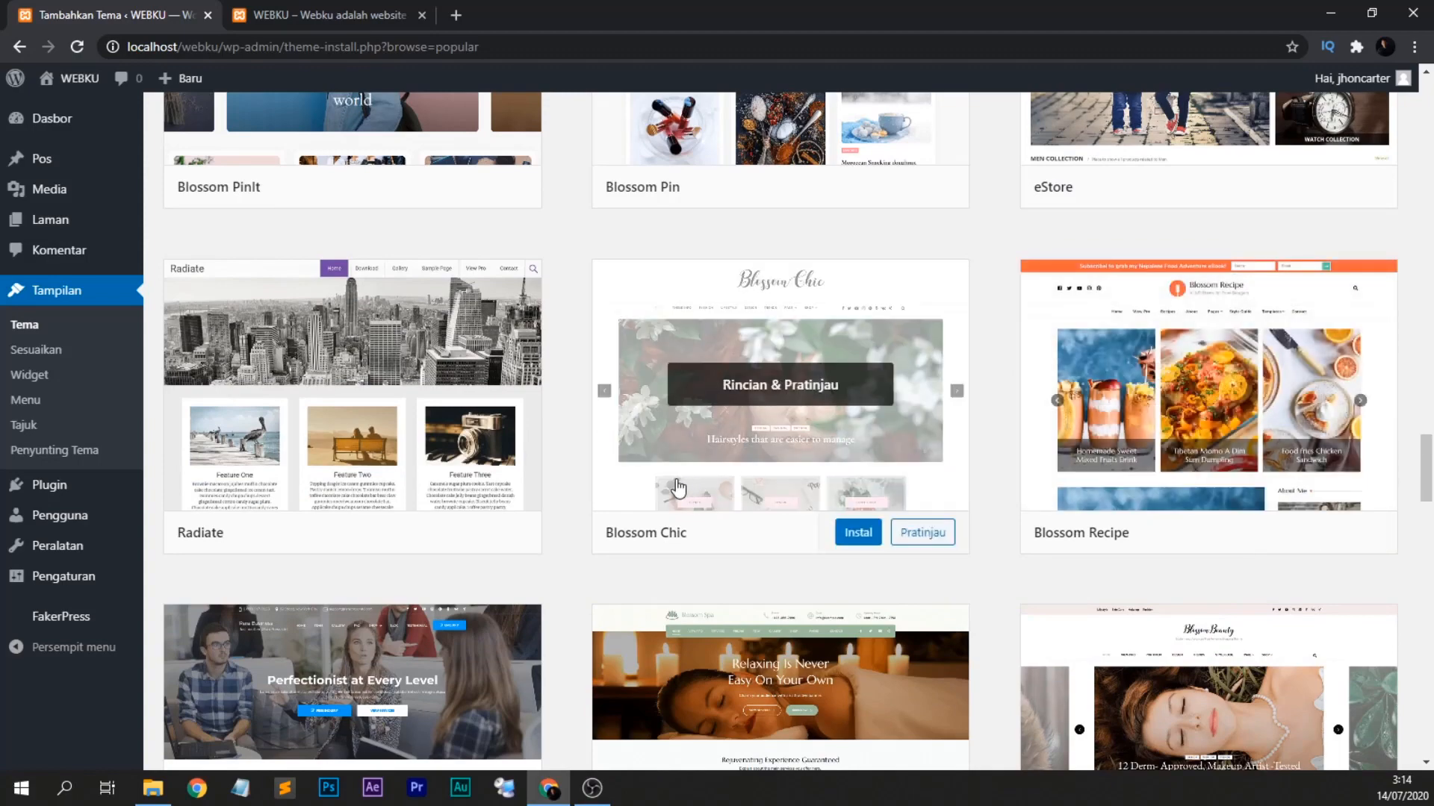
pyautogui.scroll(-10, 678, 488)
pyautogui.click(783, 569)
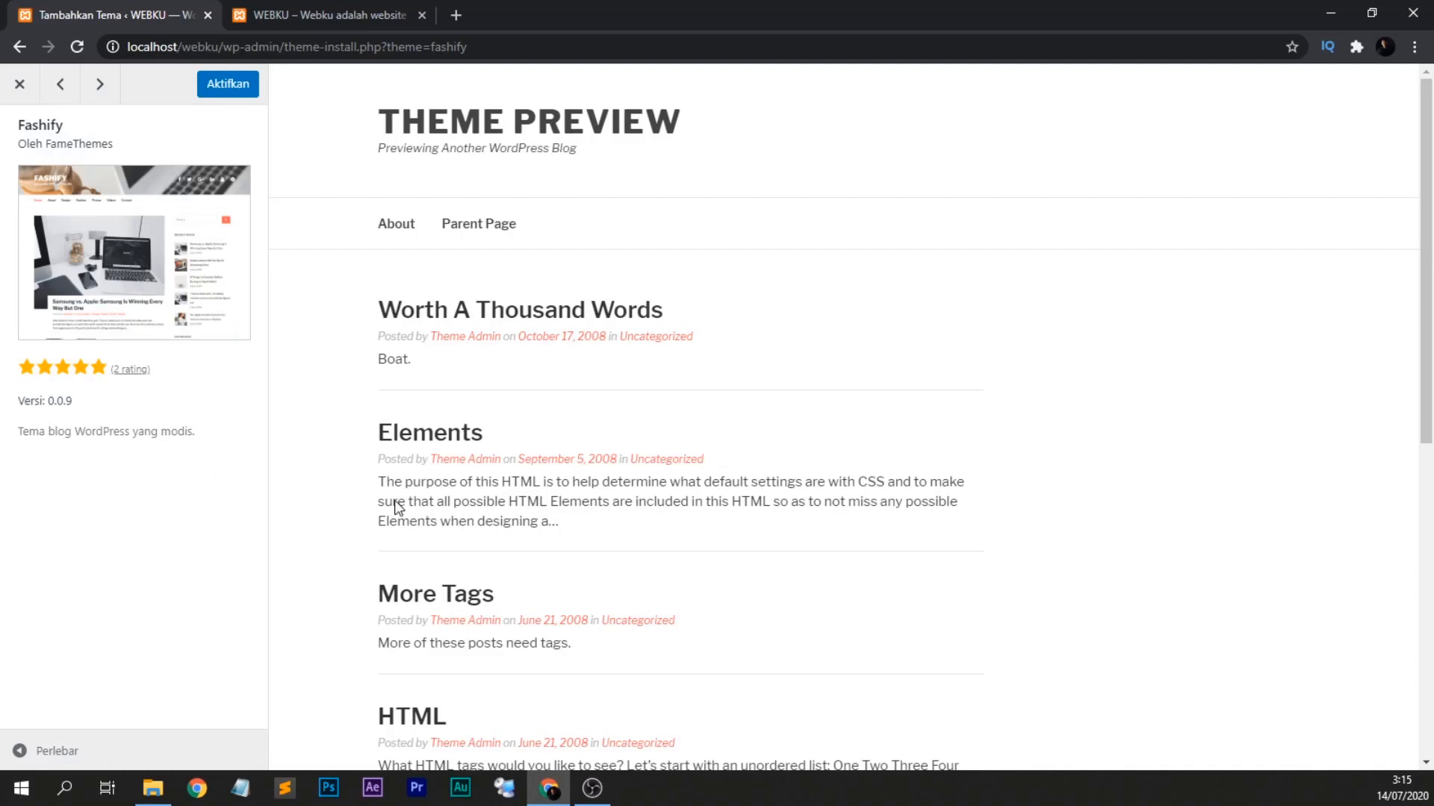
# Look through the Fashify theme preview, close it and return to the list of installed themes.
pyautogui.scroll(-7, 398, 508)
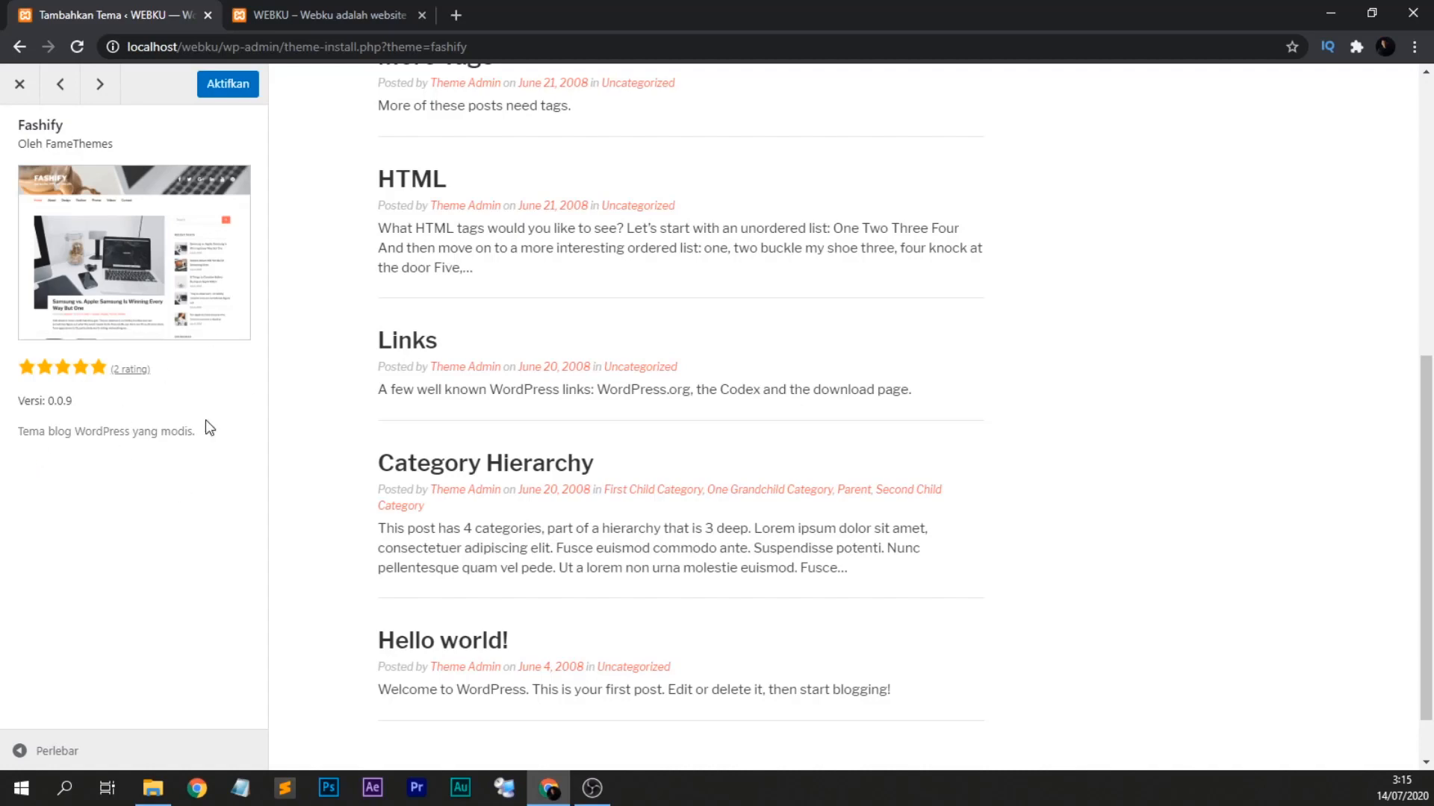
pyautogui.click(25, 93)
pyautogui.scroll(5, 589, 537)
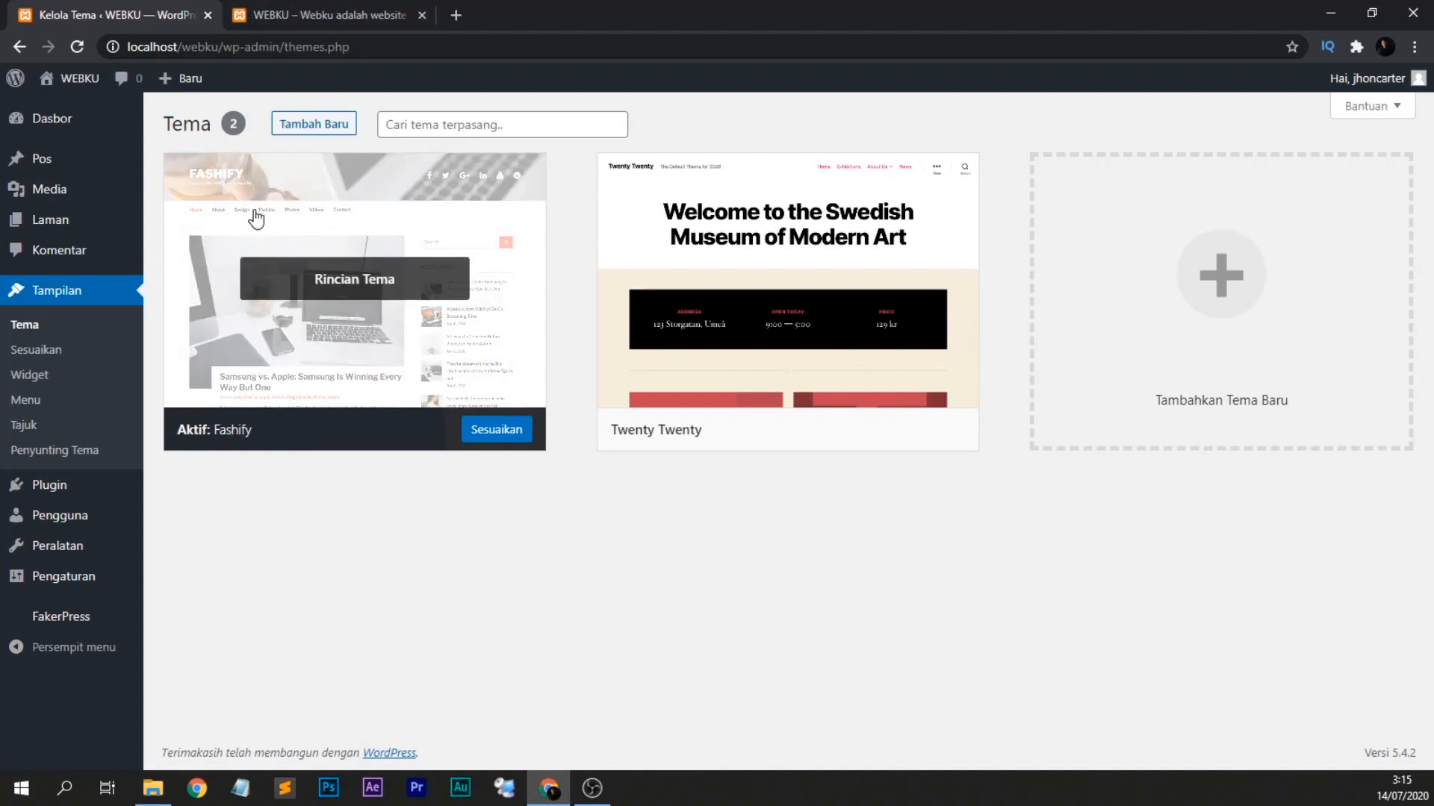
# Search the web for "fashify", open the theme's live demo from the FameThemes page and close that page.
pyautogui.click(457, 15)
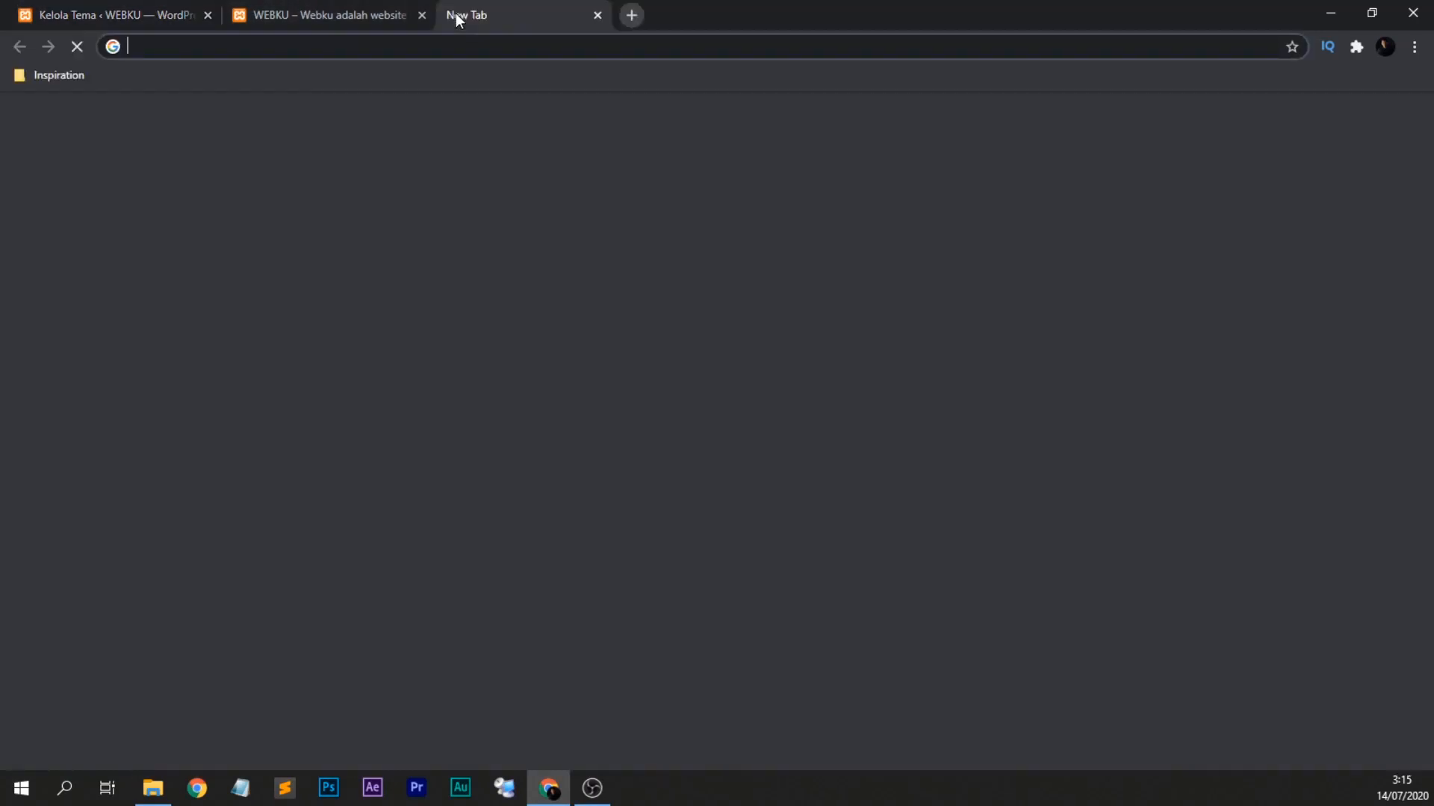
pyautogui.write('fashify')
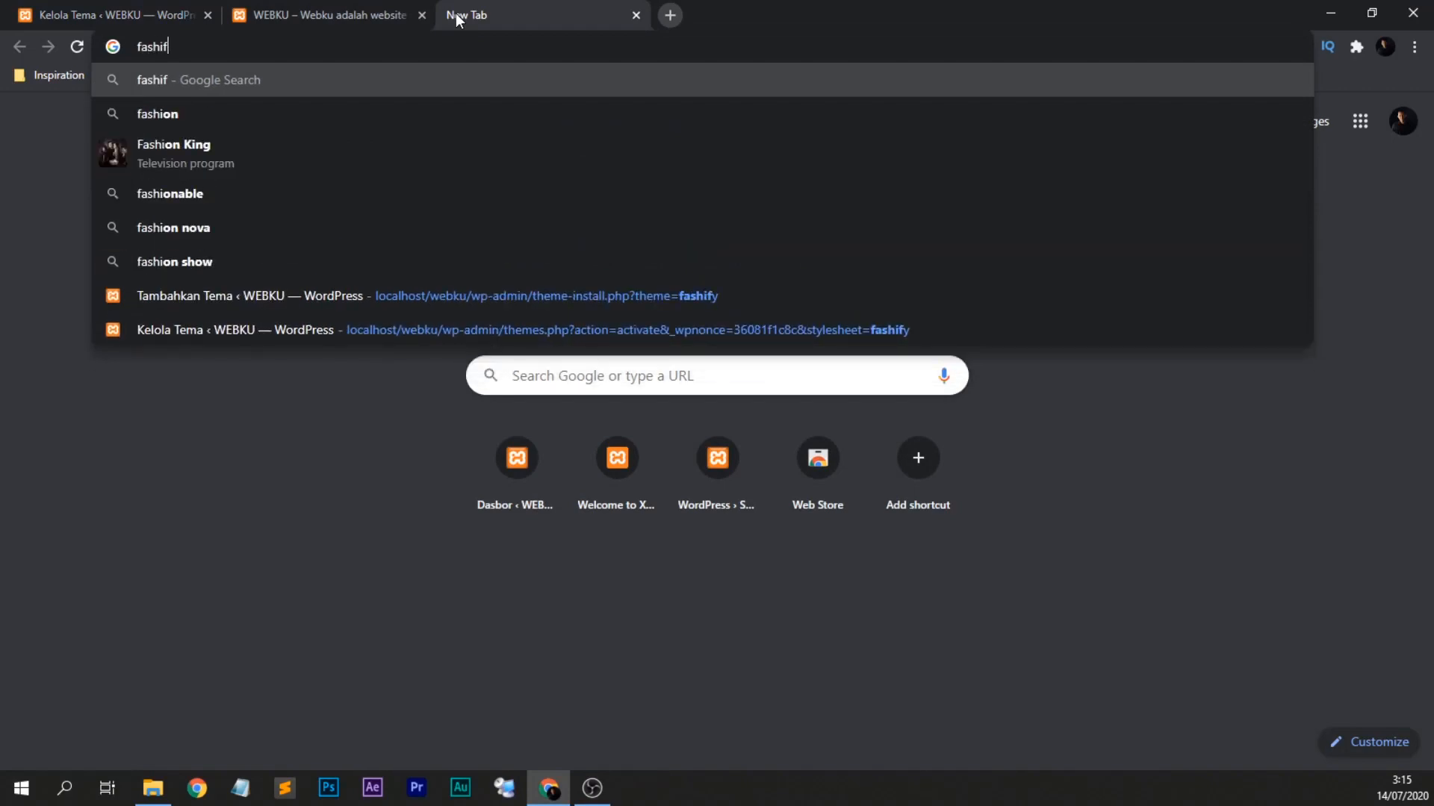
pyautogui.press('Return')
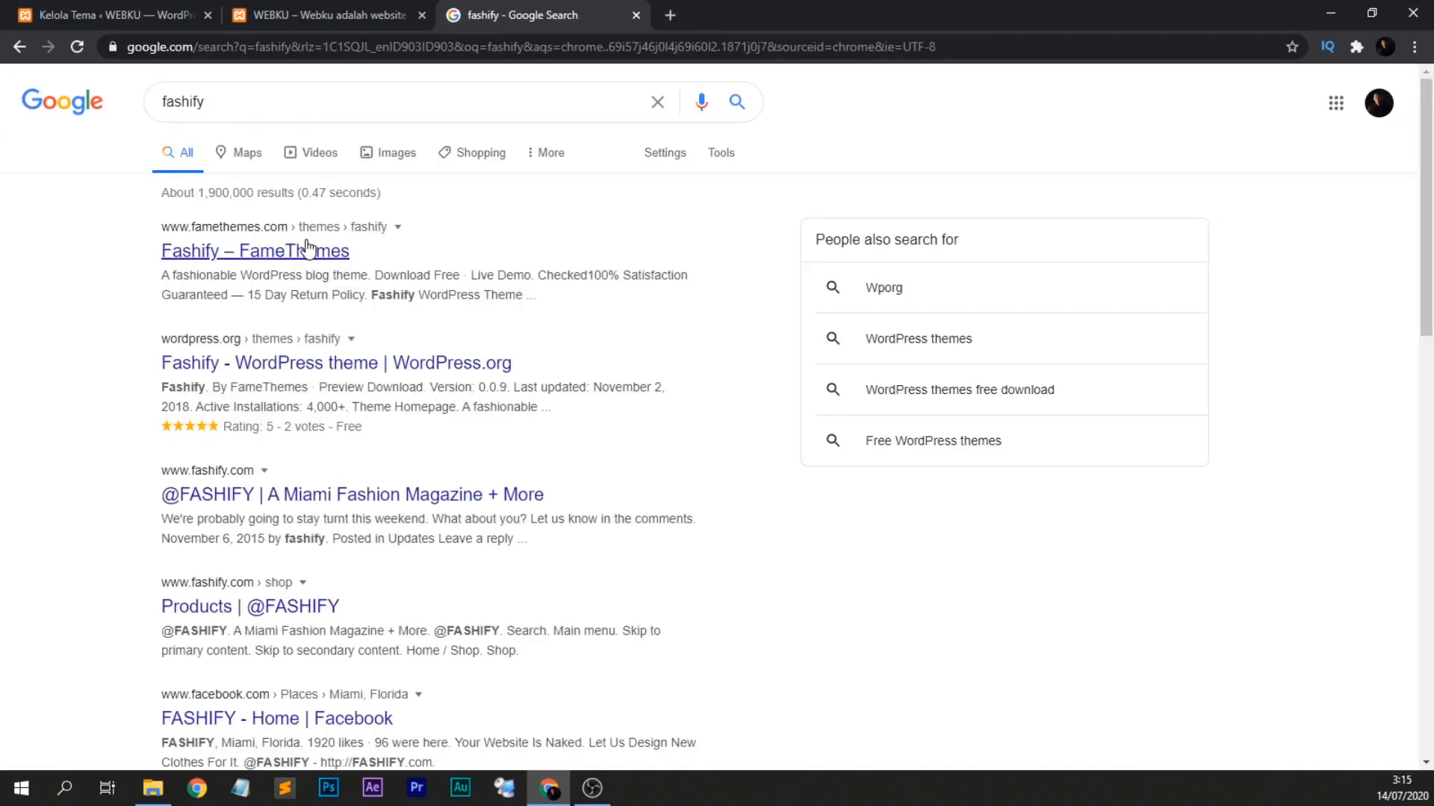
pyautogui.click(308, 254)
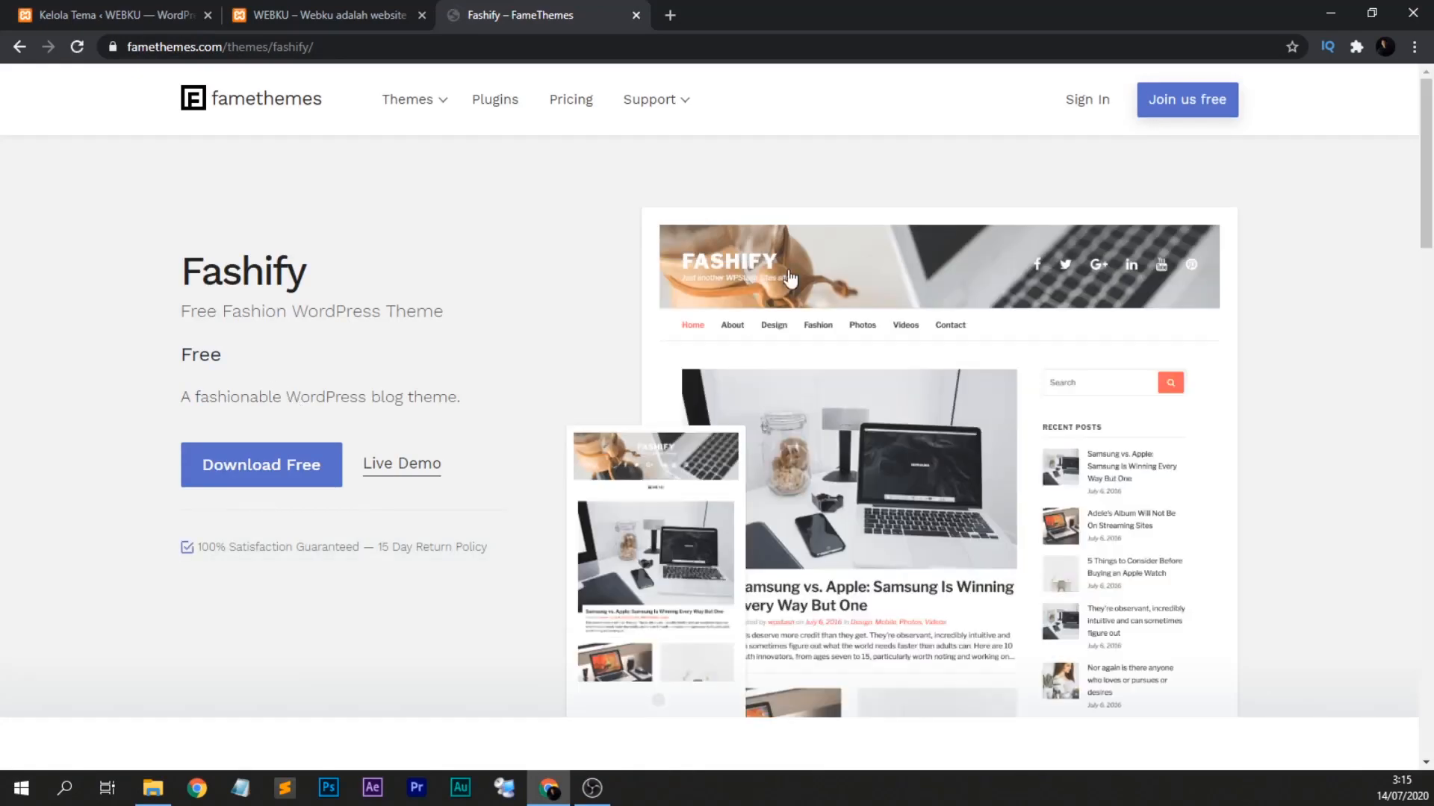
pyautogui.click(407, 468)
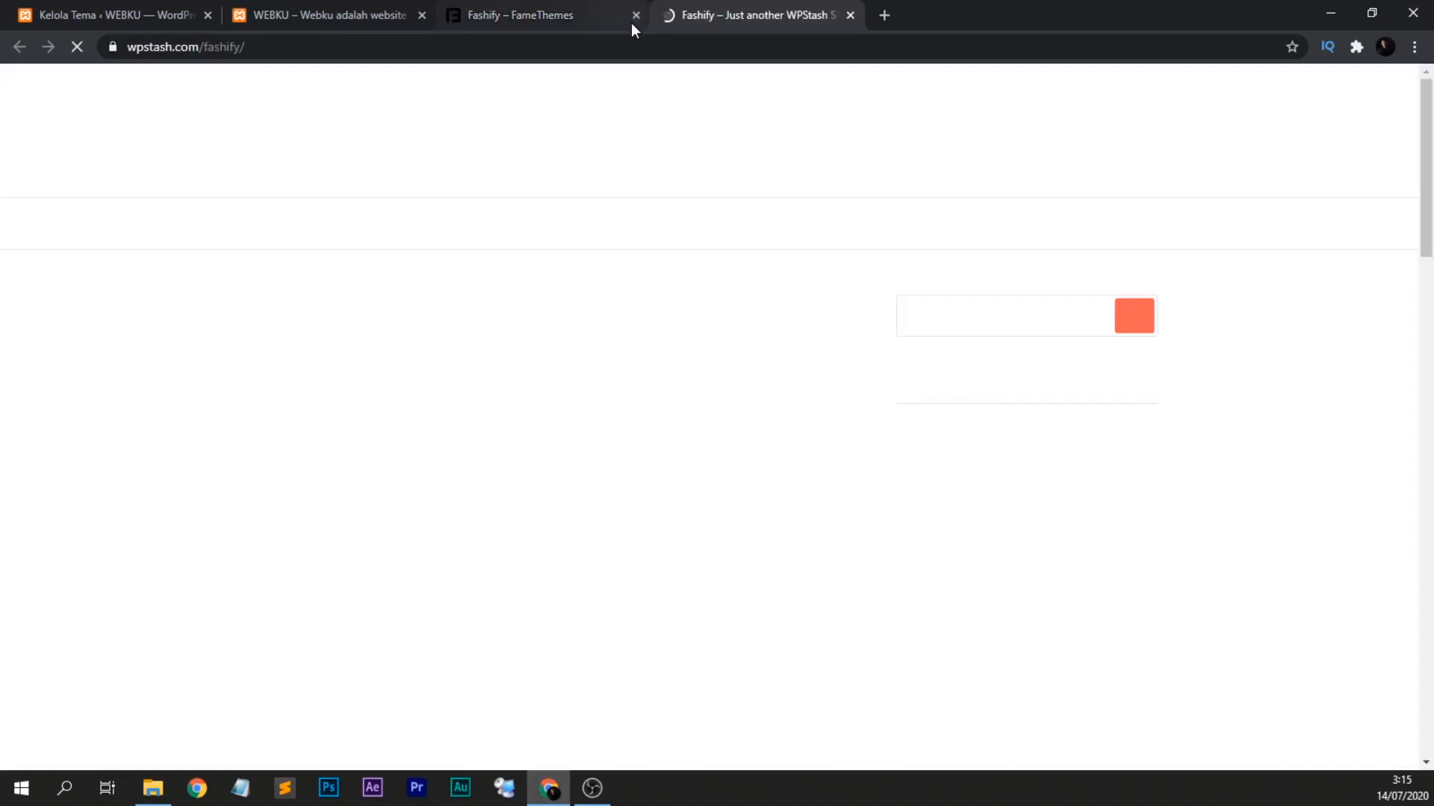
pyautogui.click(635, 15)
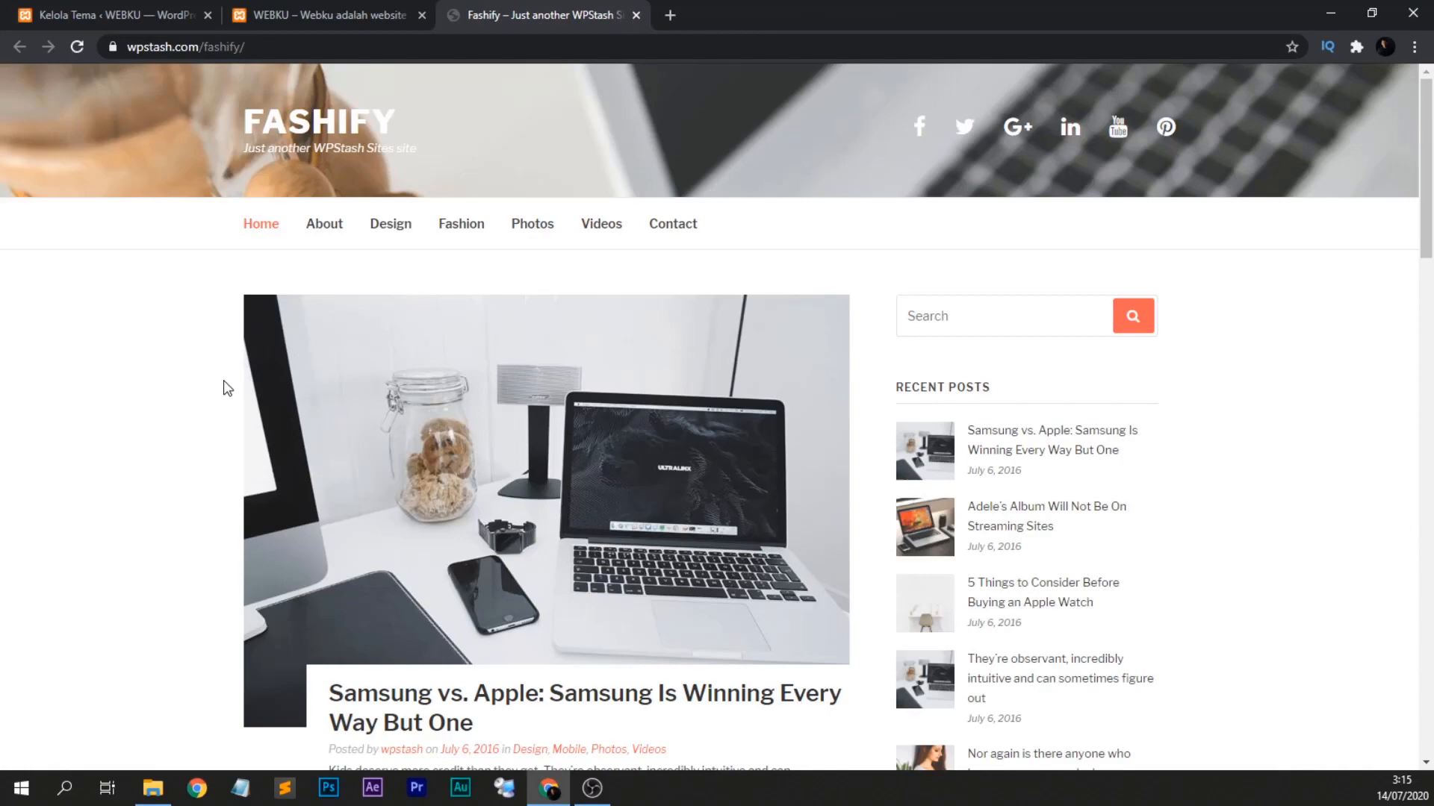
# Look through the Fashify demo's front page and its featured "Samsung vs. Apple" post down to the footer.
pyautogui.scroll(-20, 228, 389)
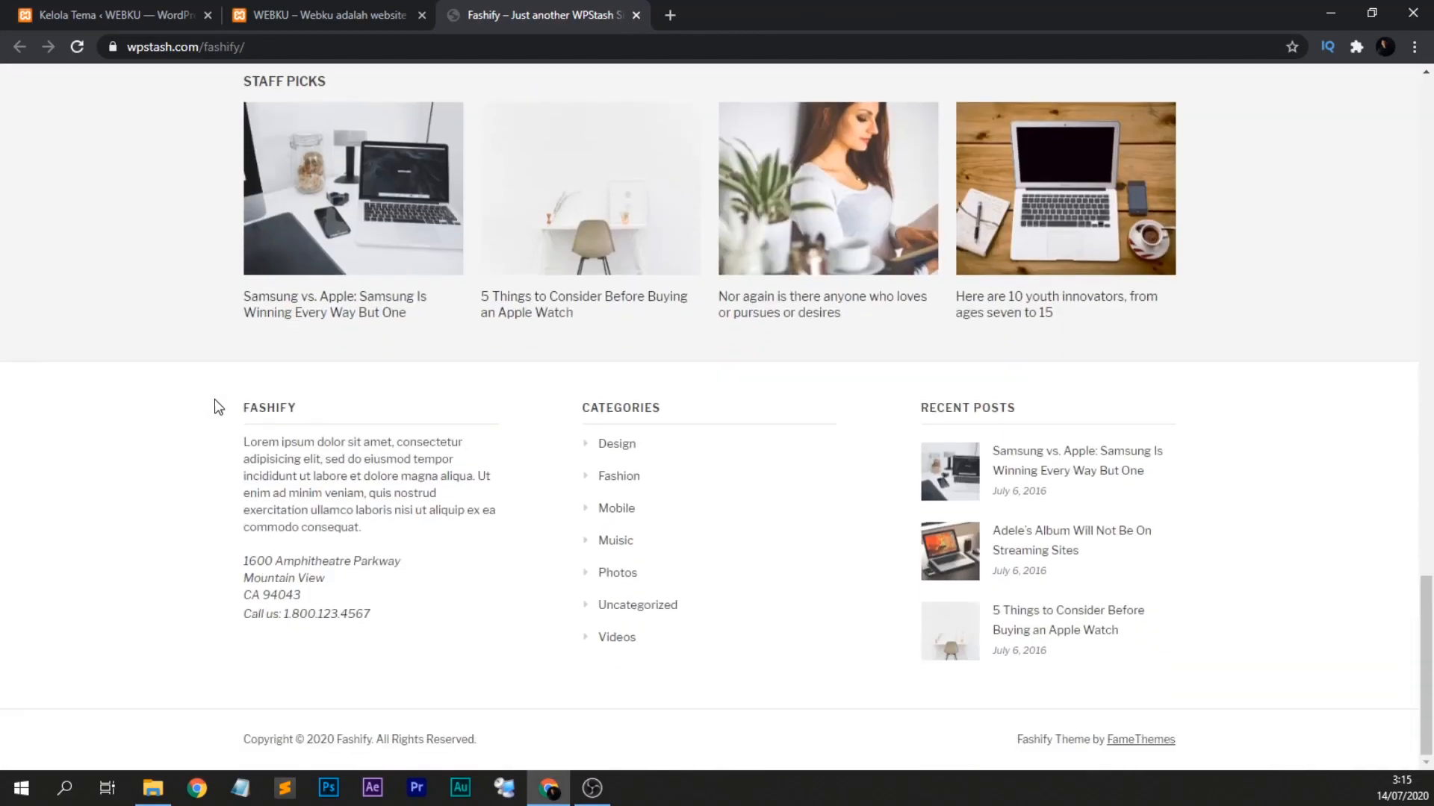
pyautogui.moveTo(1421, 652); pyautogui.dragTo(1095, 198)
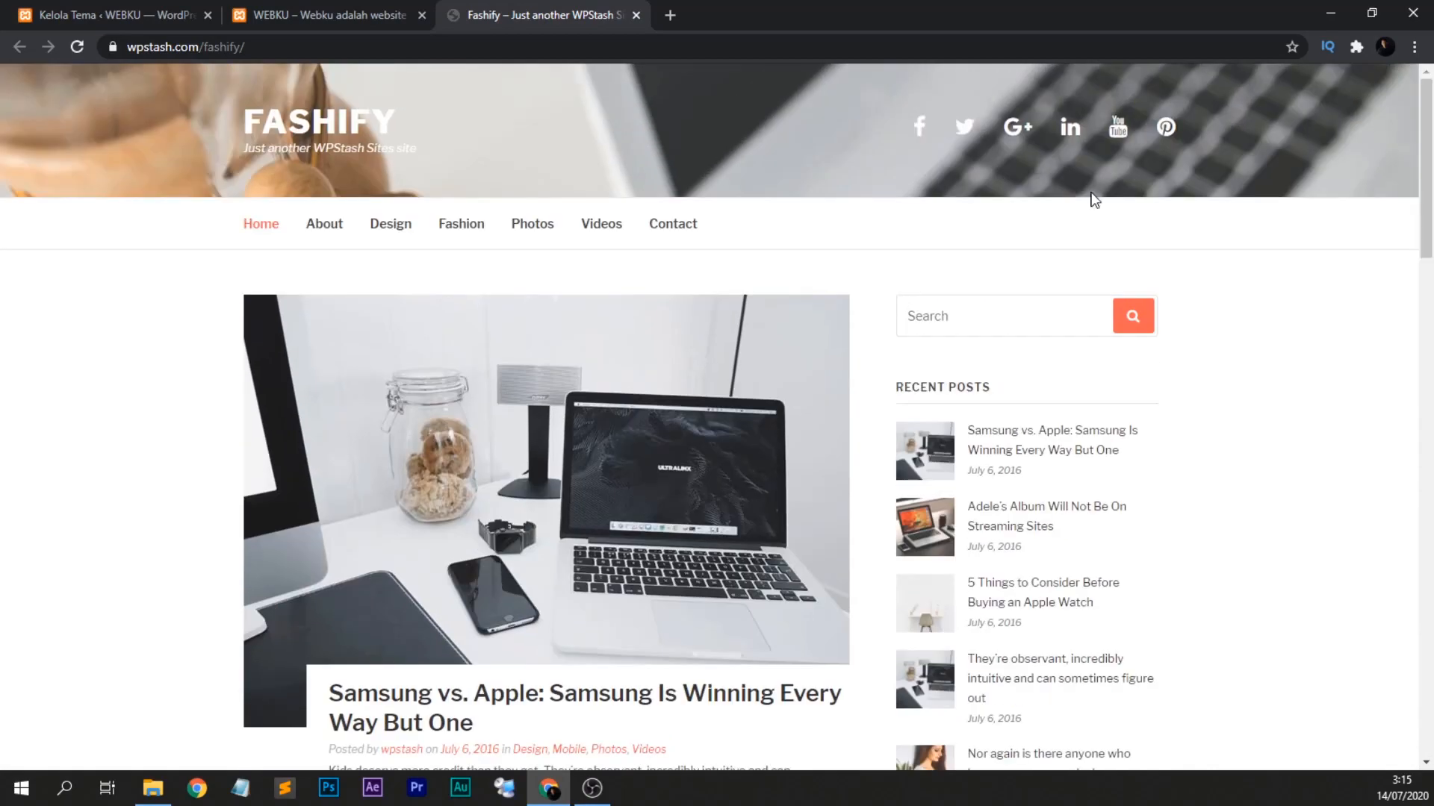
pyautogui.scroll(-3, 526, 445)
pyautogui.click(519, 522)
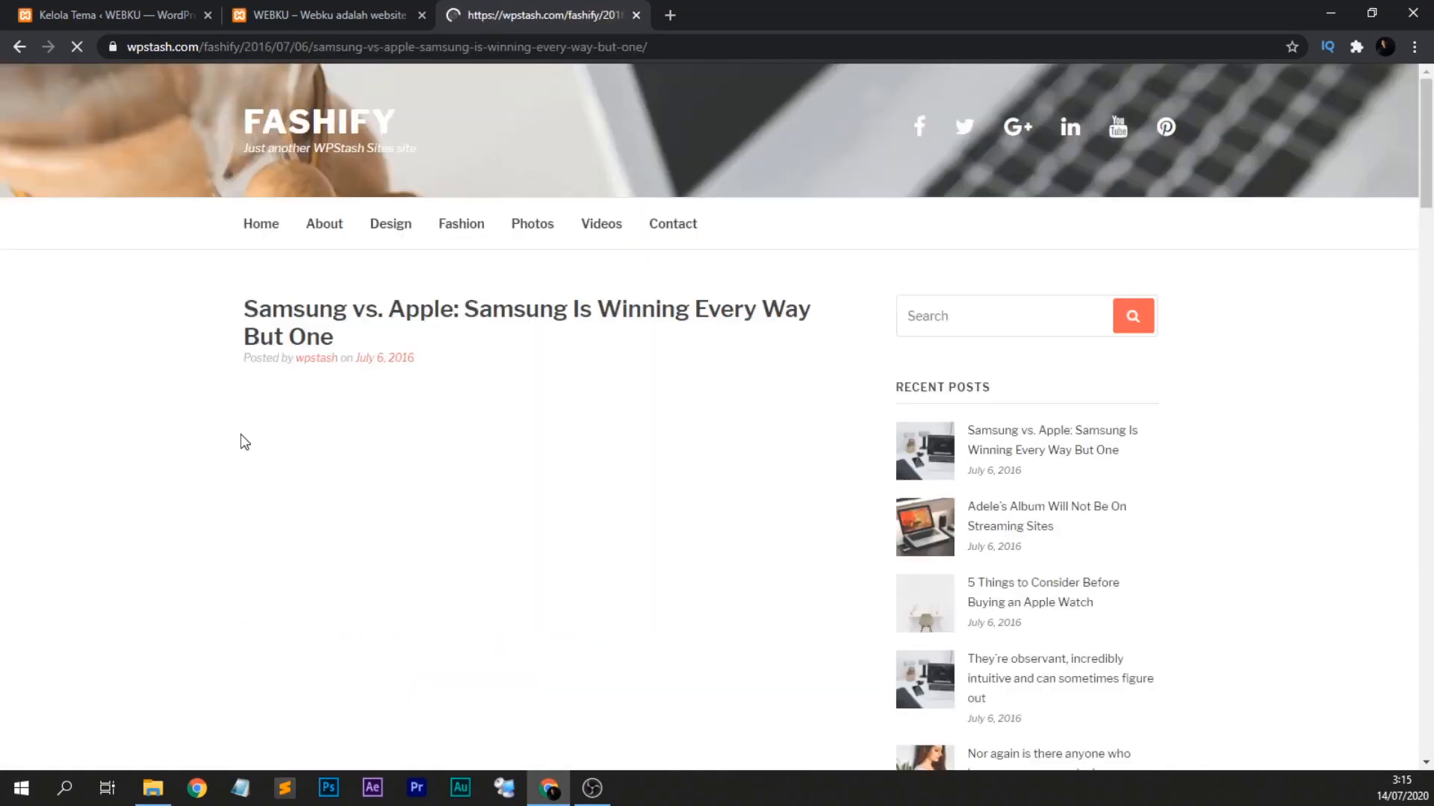
pyautogui.scroll(-5, 160, 403)
pyautogui.scroll(-15, 169, 403)
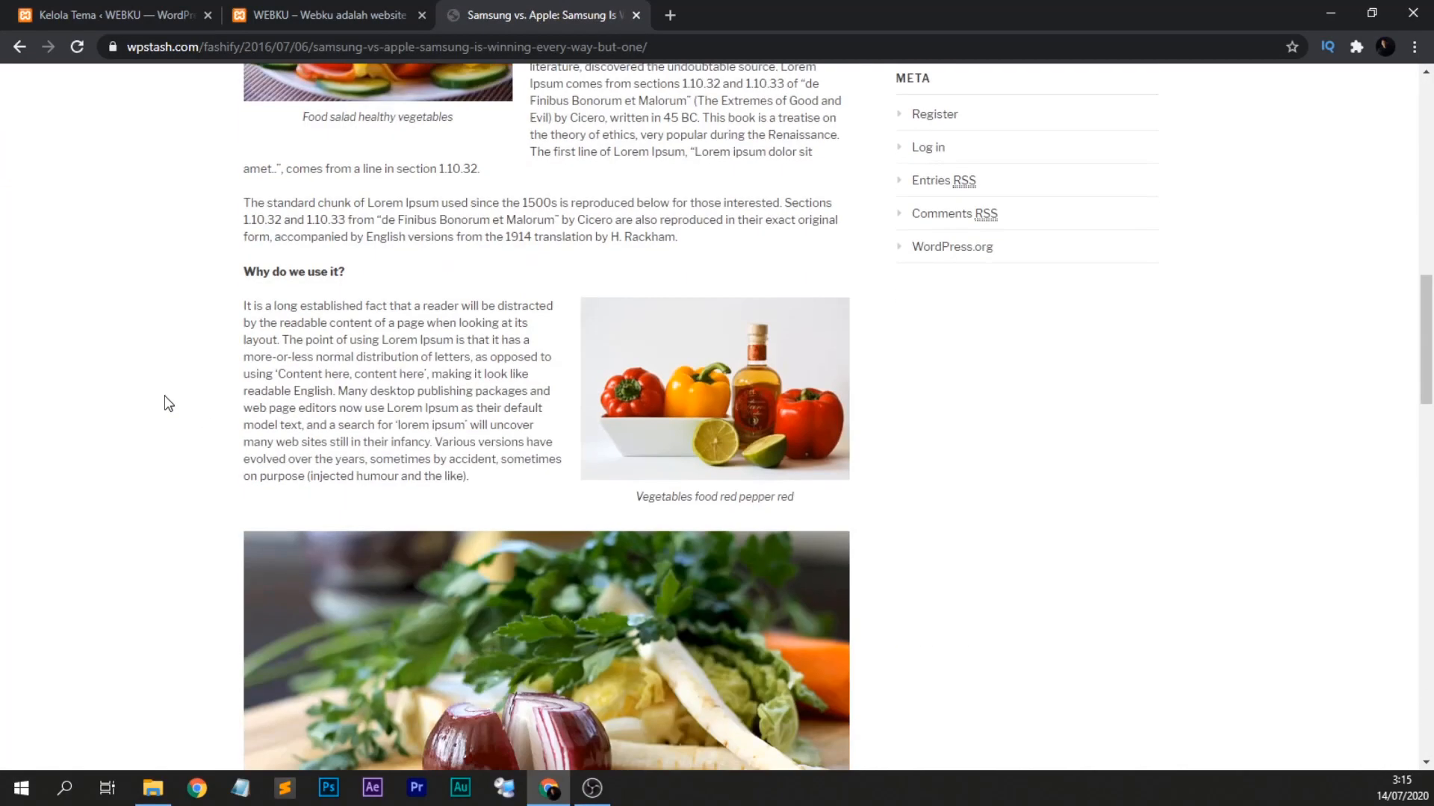
pyautogui.scroll(-10, 168, 403)
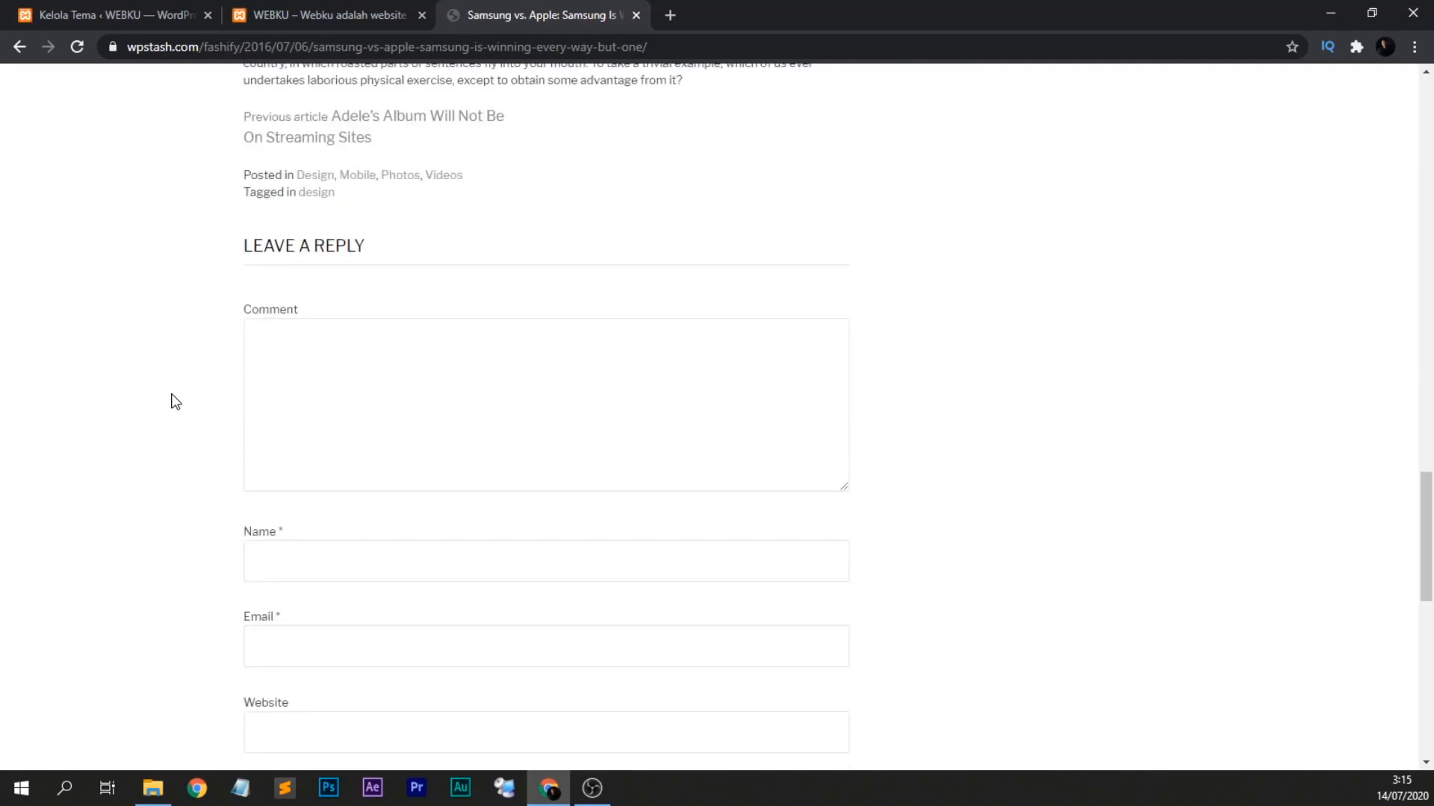
pyautogui.scroll(-3, 580, 544)
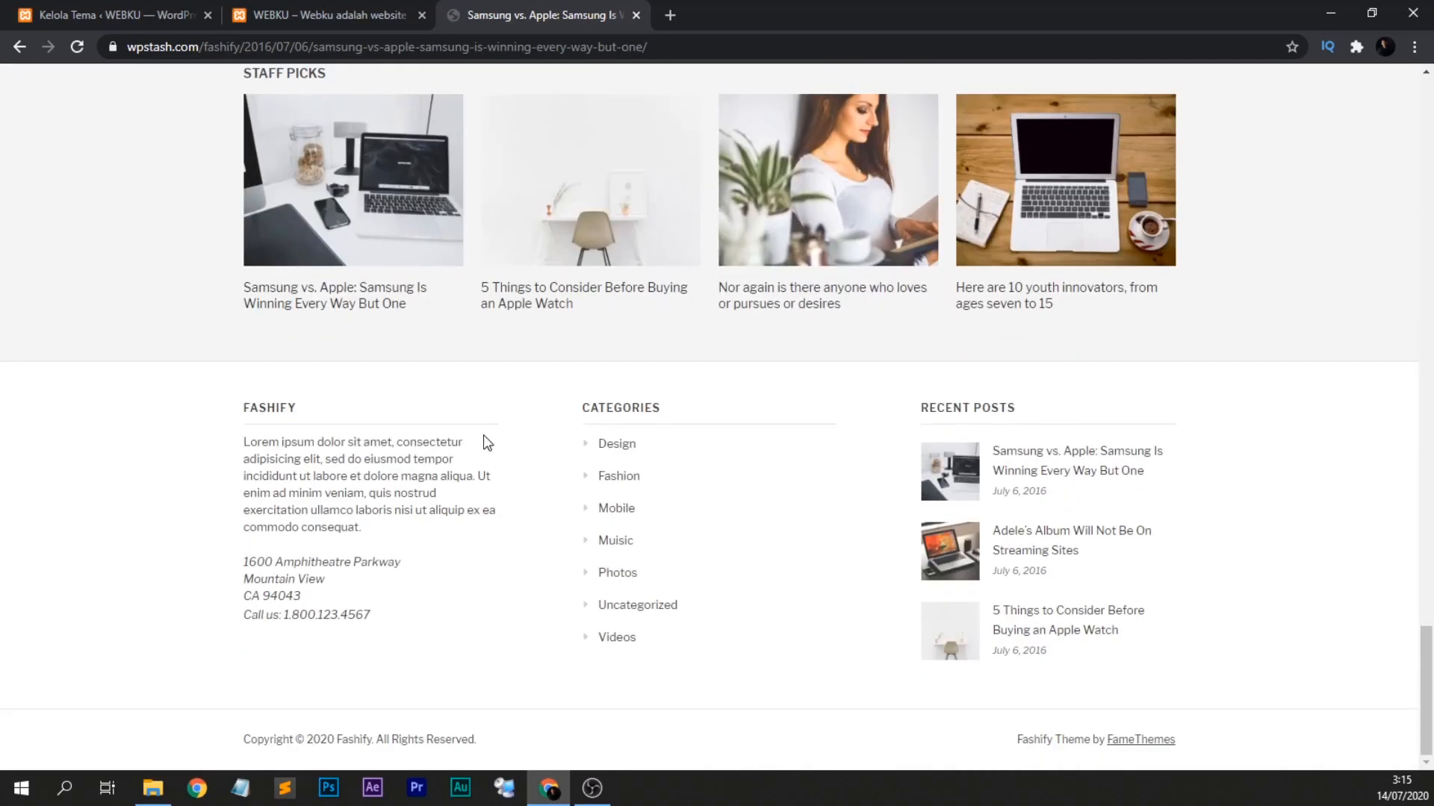
# Compare the Fashify demo post with the WEBKU front page and look through the WEBKU posts.
pyautogui.click(365, 14)
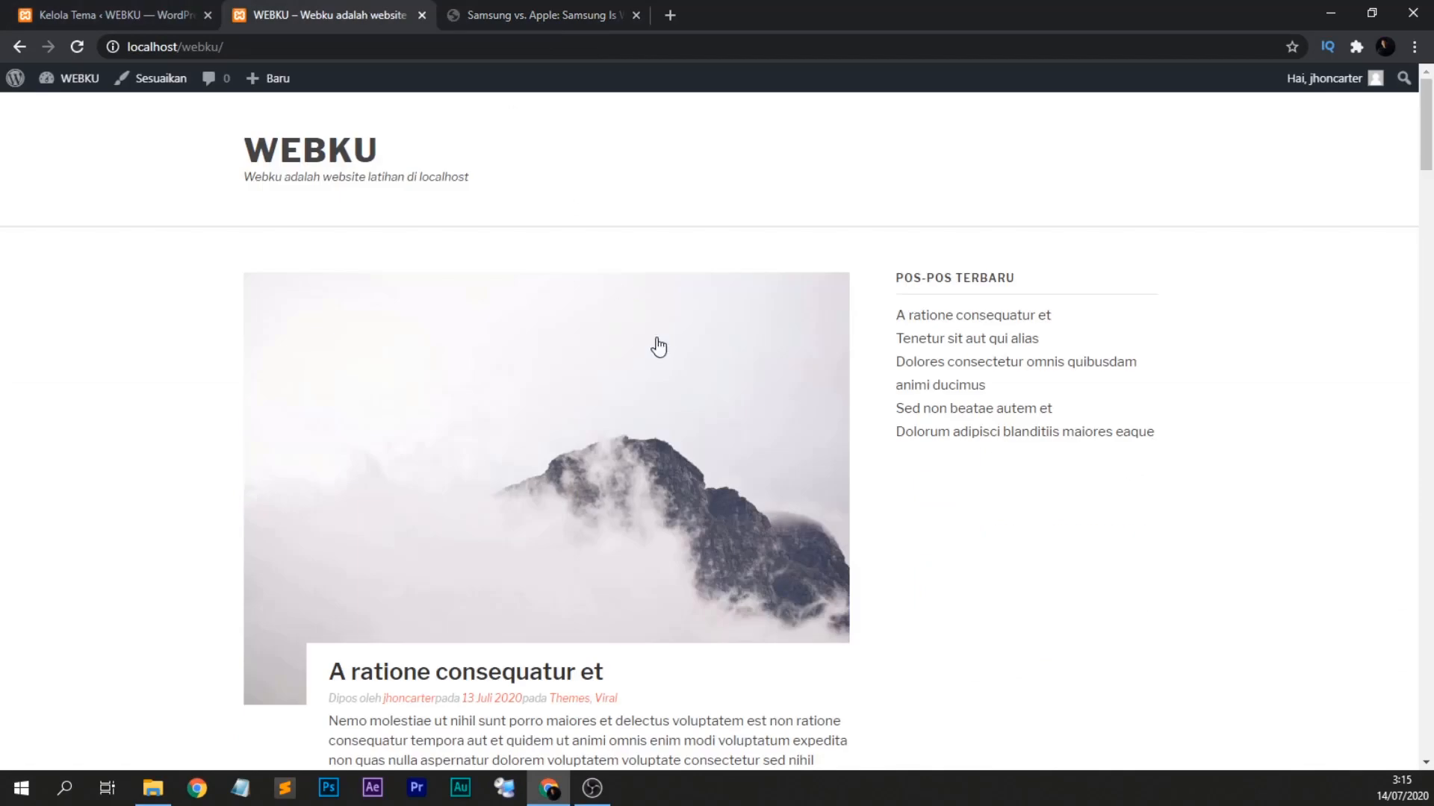
pyautogui.click(544, 14)
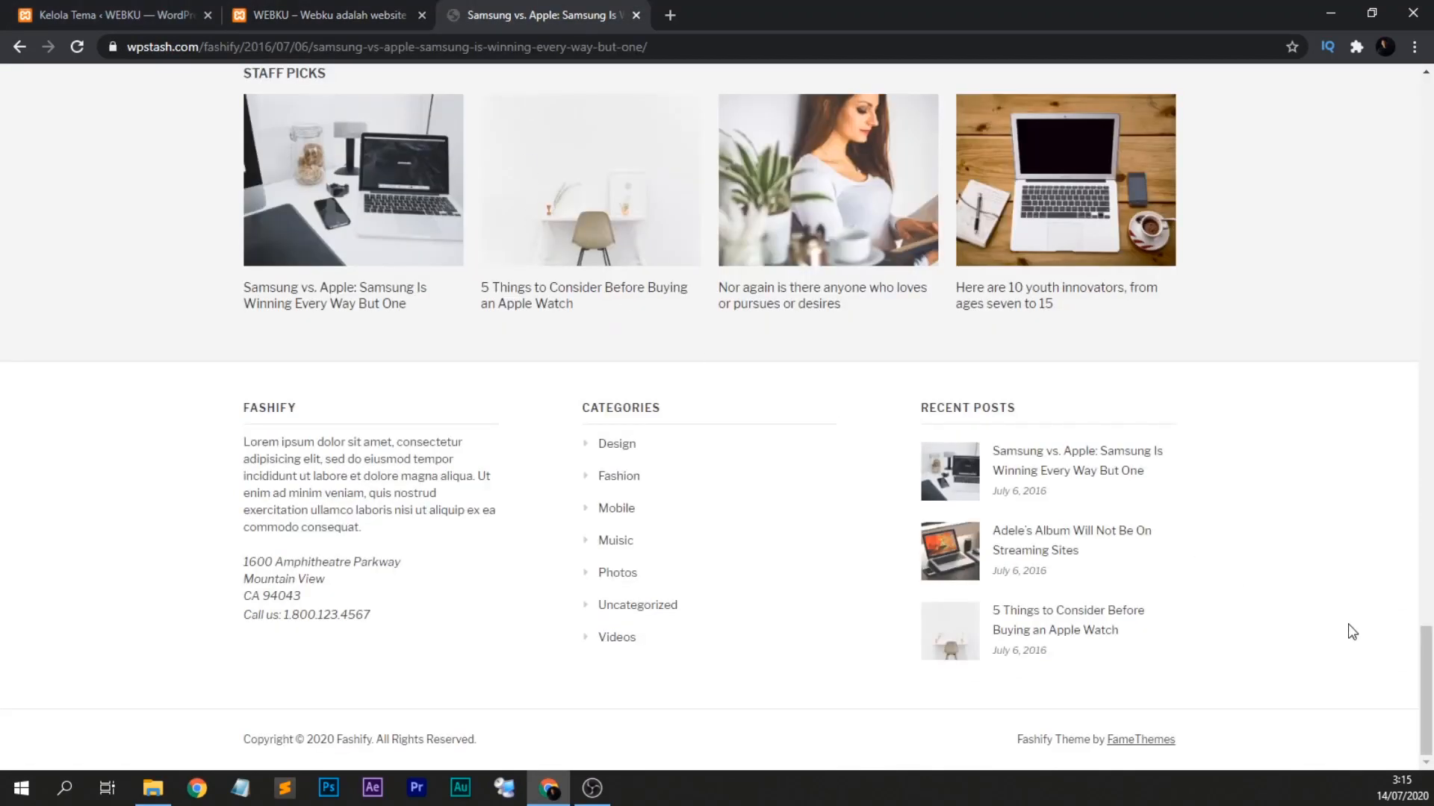
pyautogui.moveTo(1427, 672); pyautogui.dragTo(1385, 108)
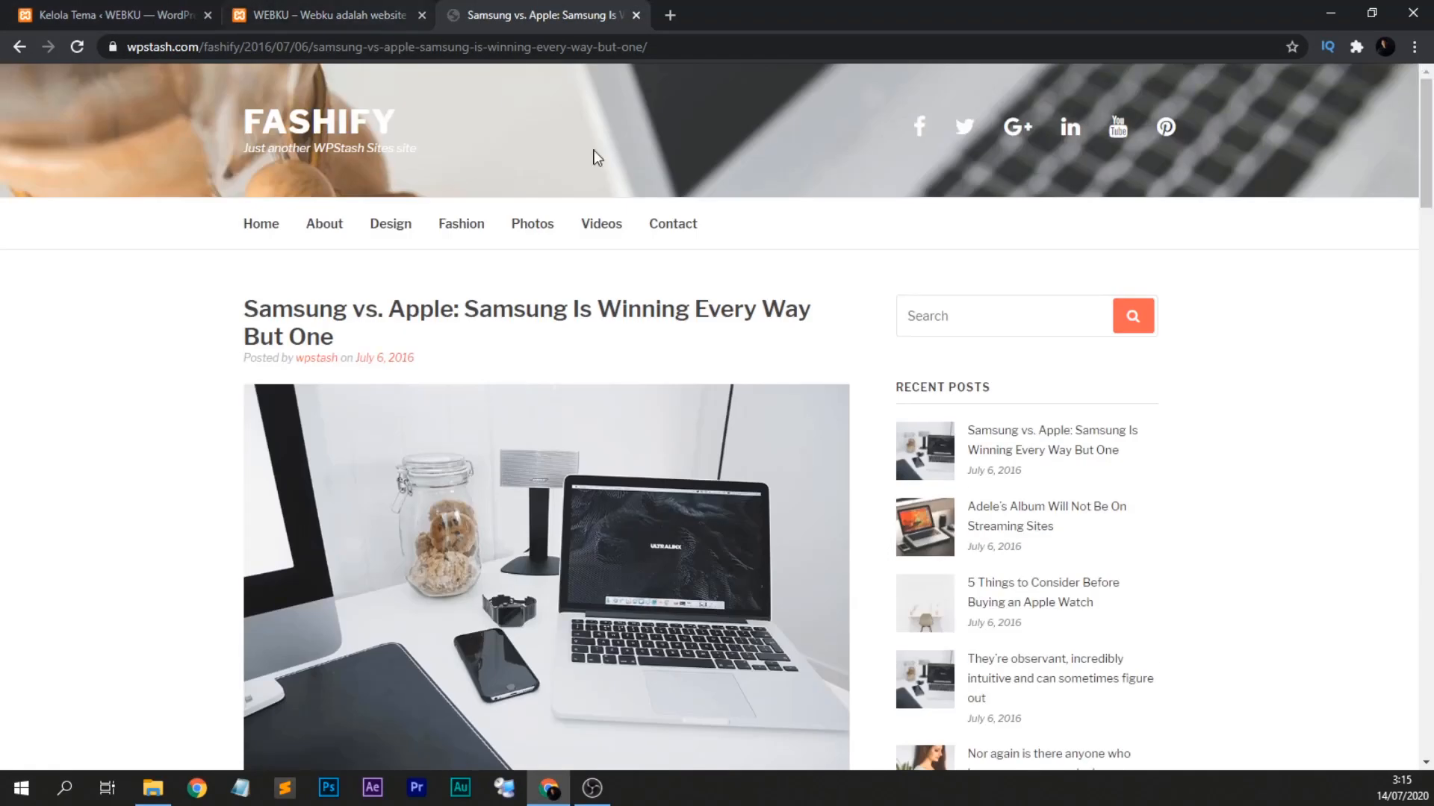
pyautogui.click(261, 8)
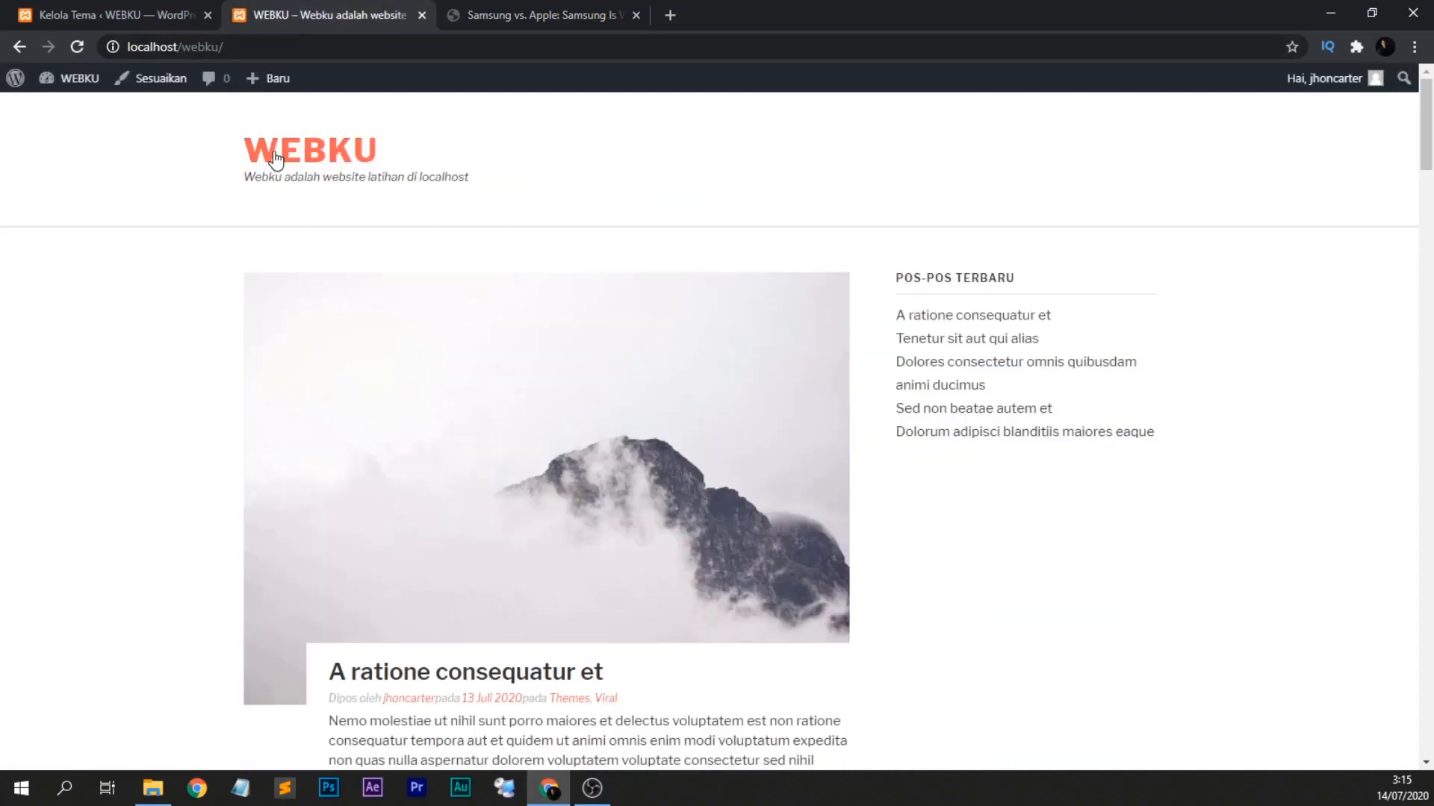
pyautogui.scroll(-10, 119, 373)
pyautogui.scroll(-10, 121, 387)
pyautogui.scroll(16, 122, 396)
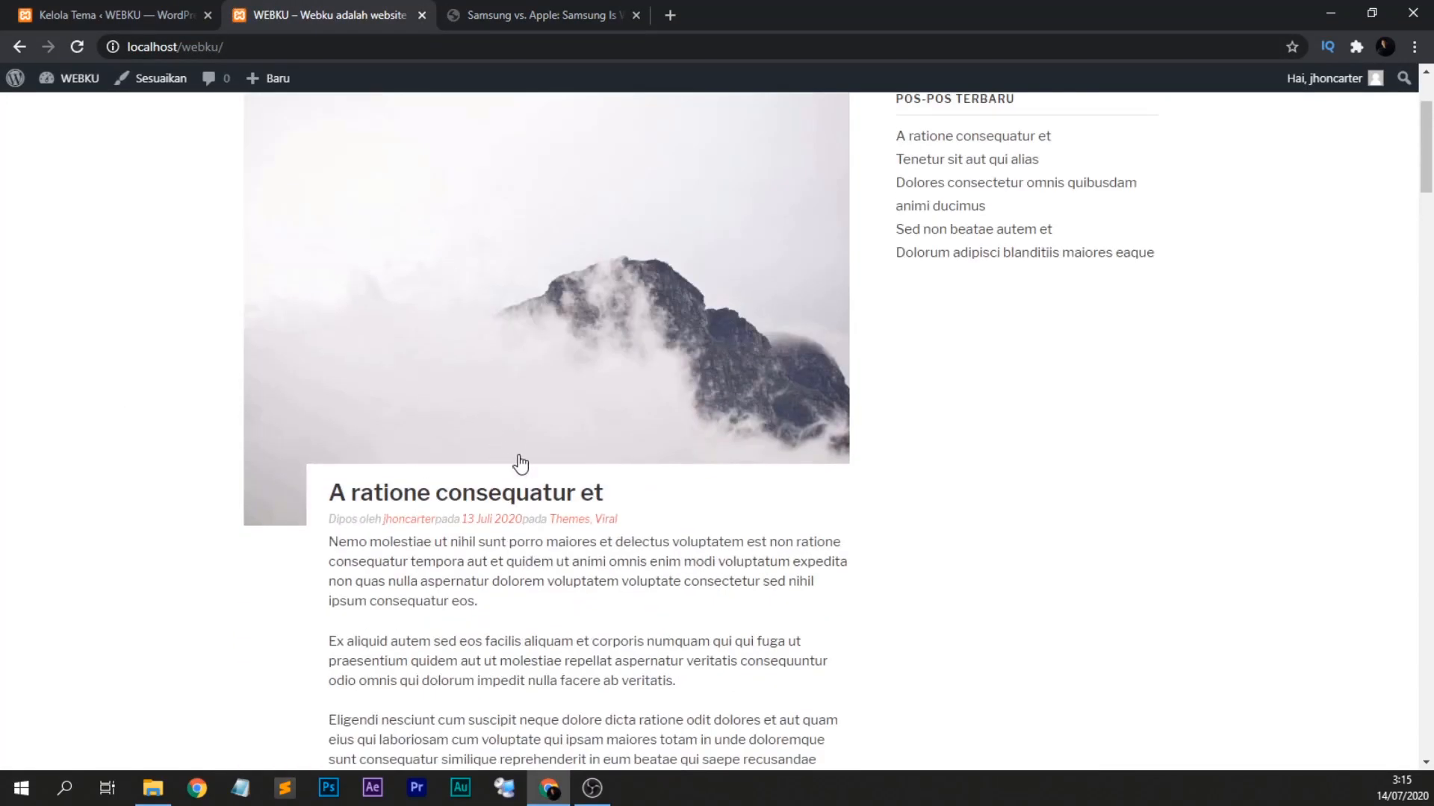
# Open the WEBKU post "A ratione consequatur et" and compare its full layout with the Fashify demo post.
pyautogui.click(564, 493)
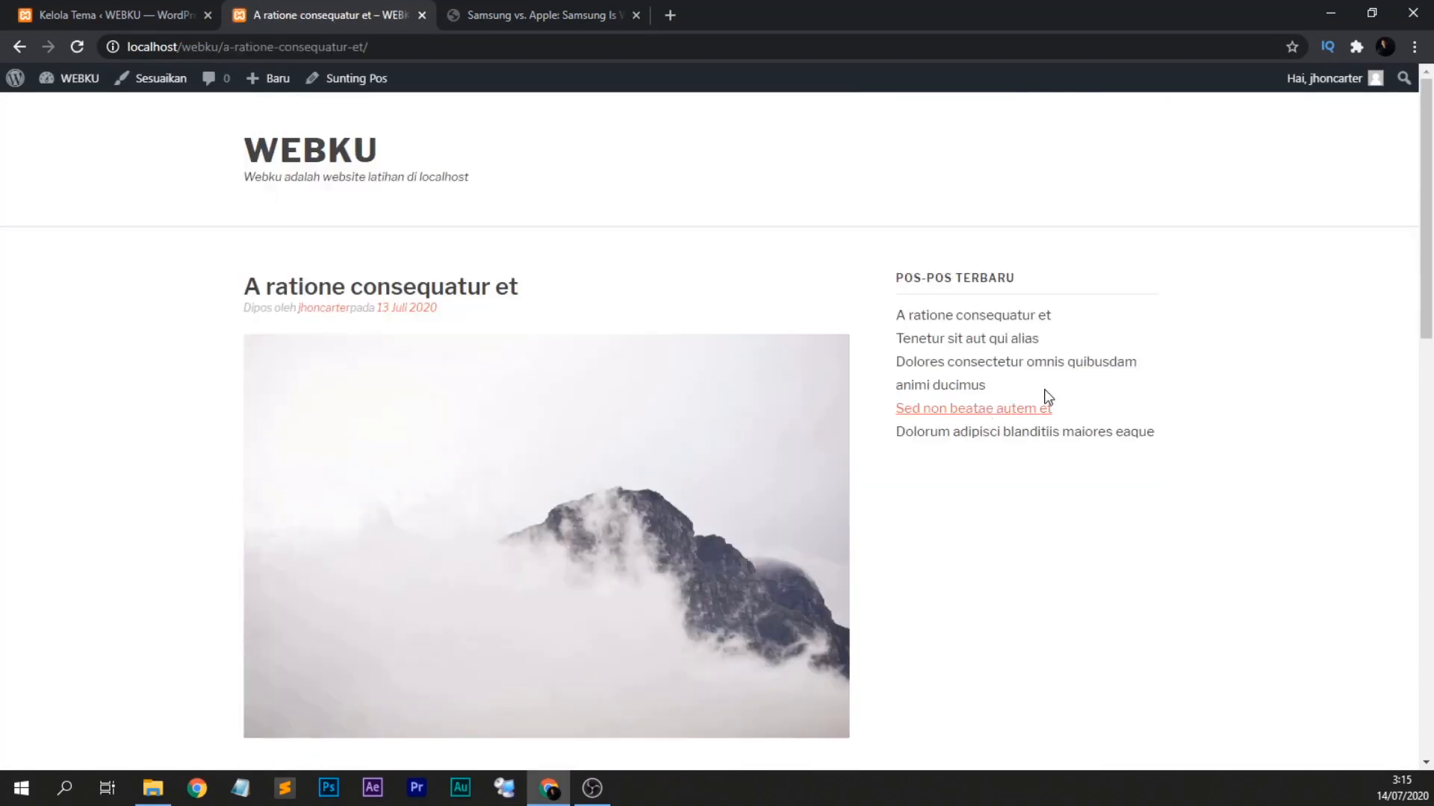
pyautogui.scroll(-1, 1430, 198)
pyautogui.moveTo(1430, 198); pyautogui.dragTo(1430, 746)
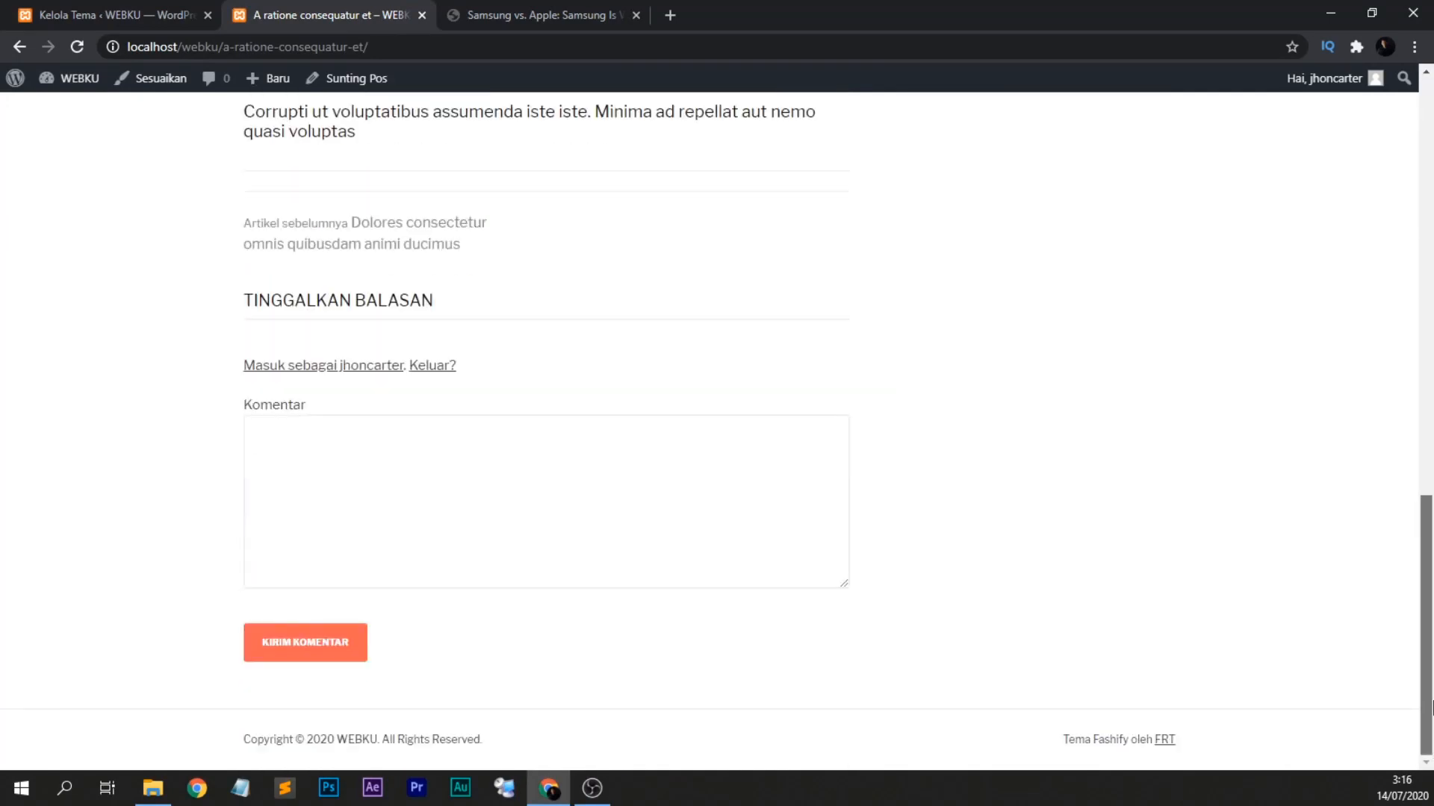
pyautogui.click(538, 15)
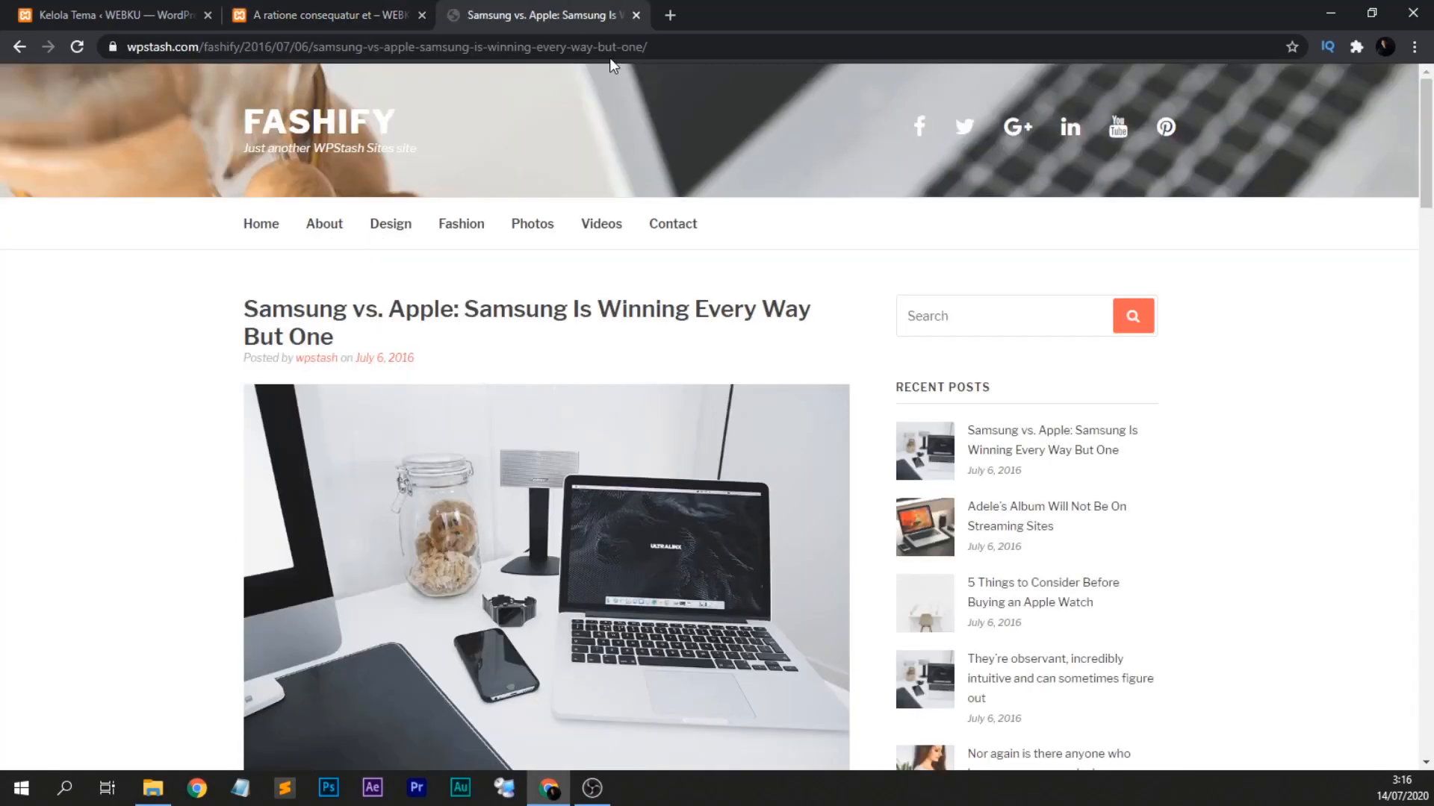
pyautogui.scroll(-10, 1329, 454)
pyautogui.moveTo(1426, 254); pyautogui.dragTo(1426, 752)
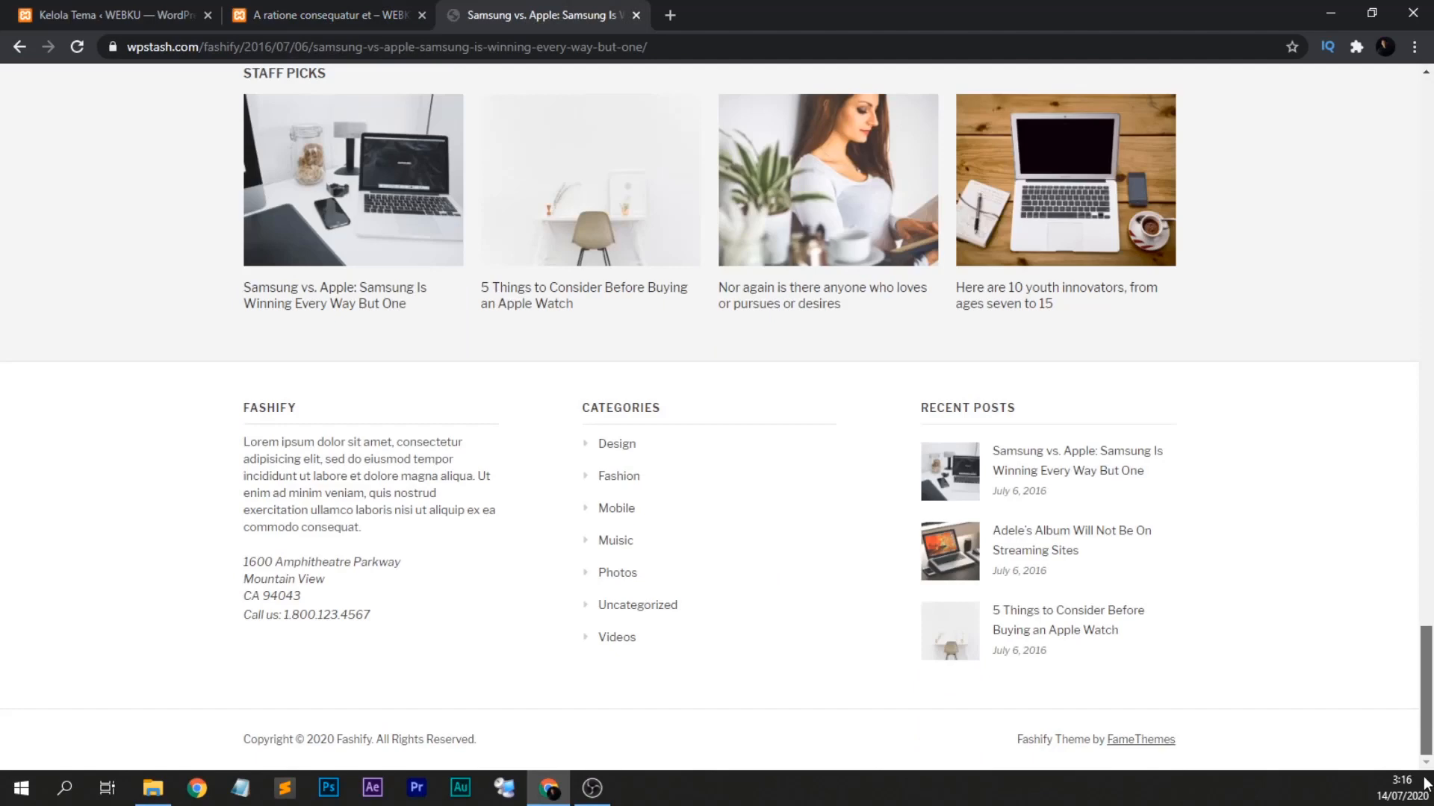
pyautogui.press('Home')
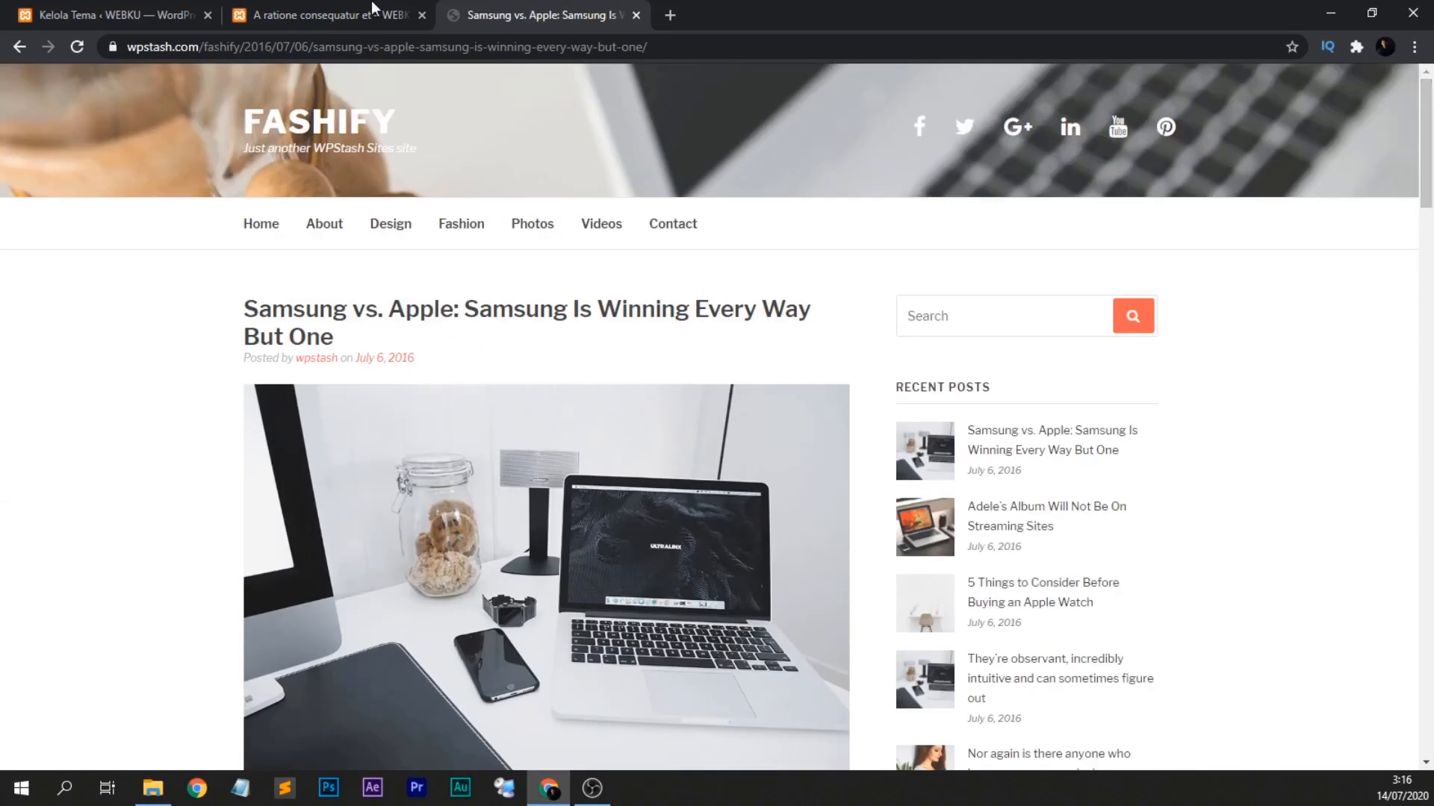
pyautogui.click(344, 15)
pyautogui.scroll(10, 361, 185)
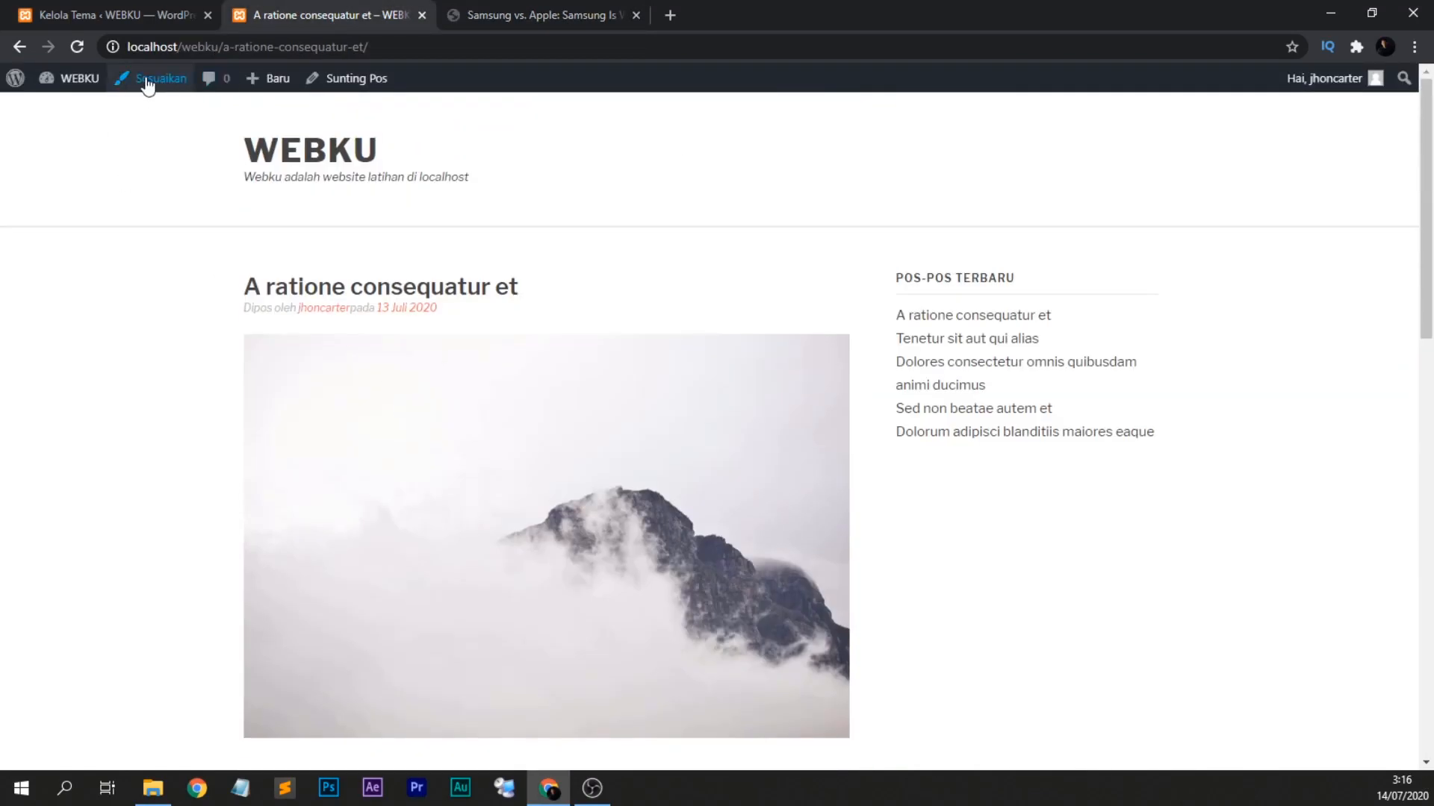
# Return to the WEBKU front page and compare its header with the Fashify demo's header image, social icons and navigation menu.
pyautogui.click(538, 15)
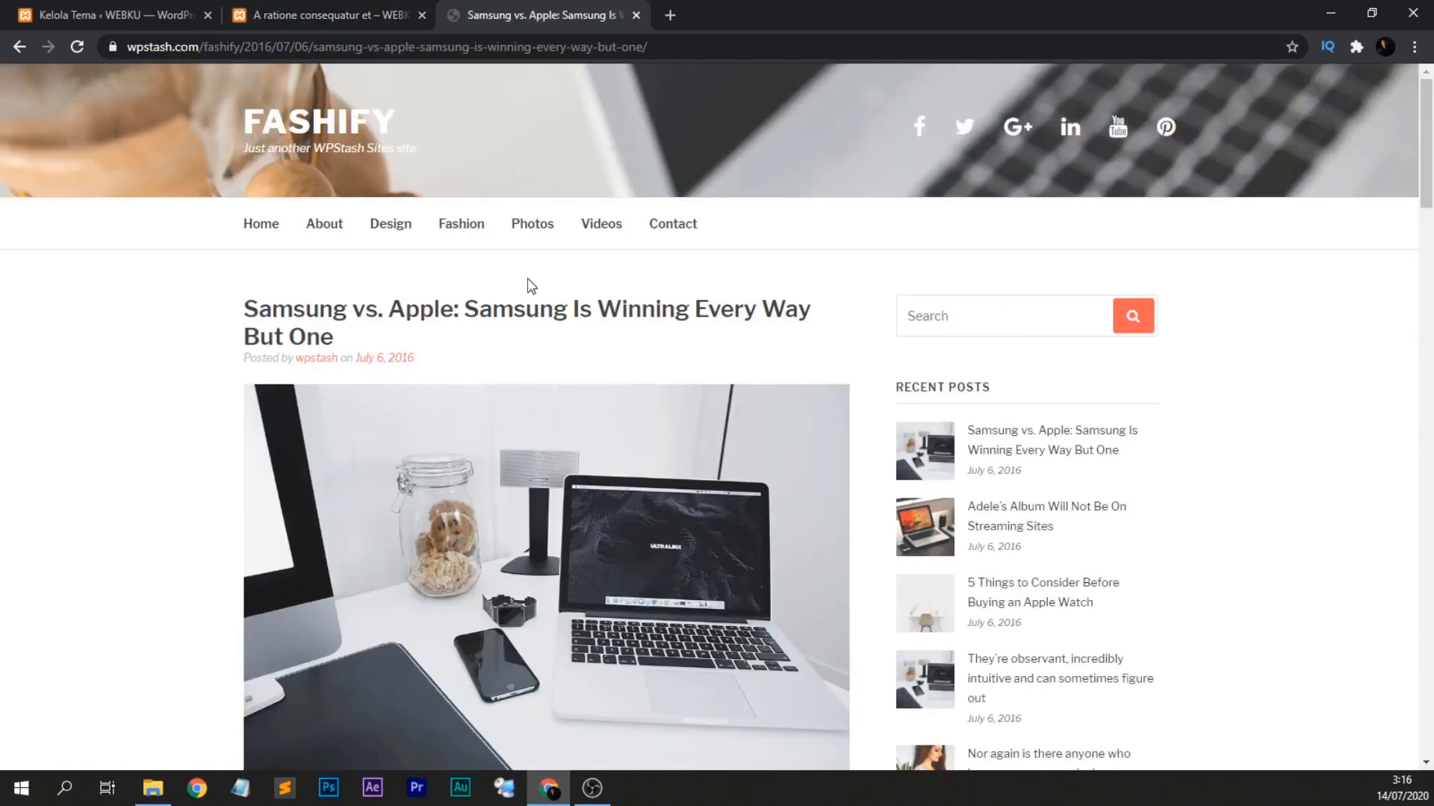
pyautogui.click(337, 10)
pyautogui.click(310, 151)
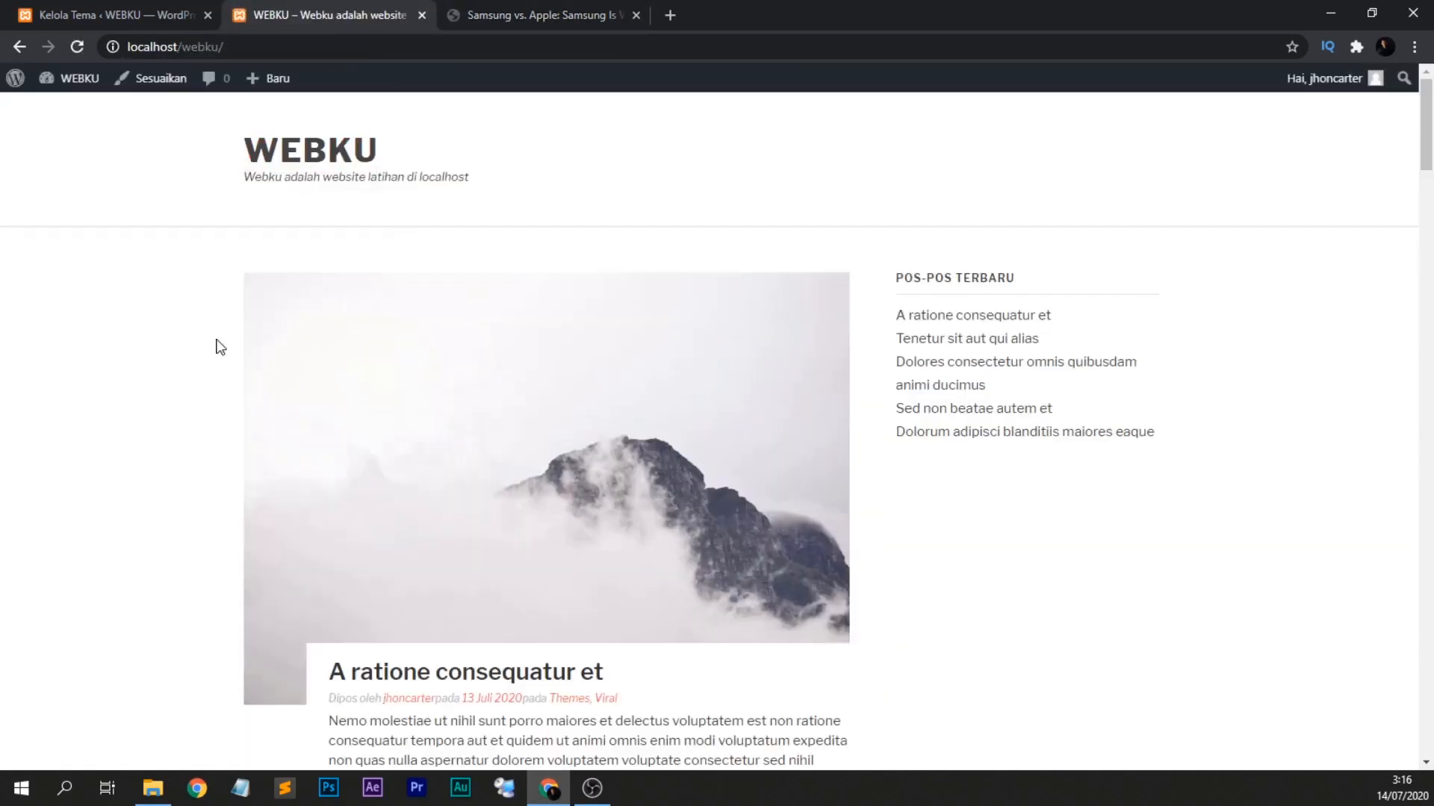
pyautogui.click(569, 11)
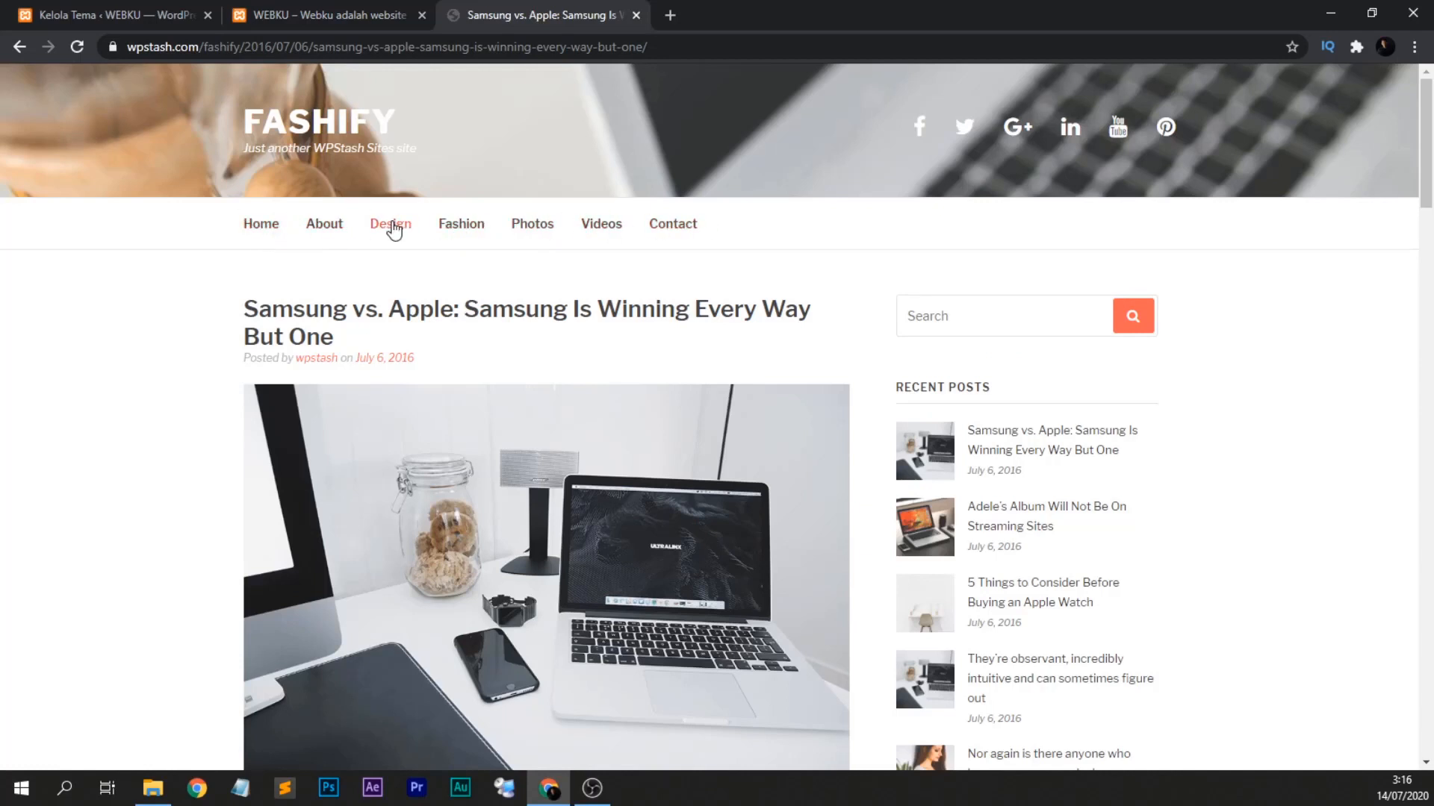
pyautogui.click(359, 6)
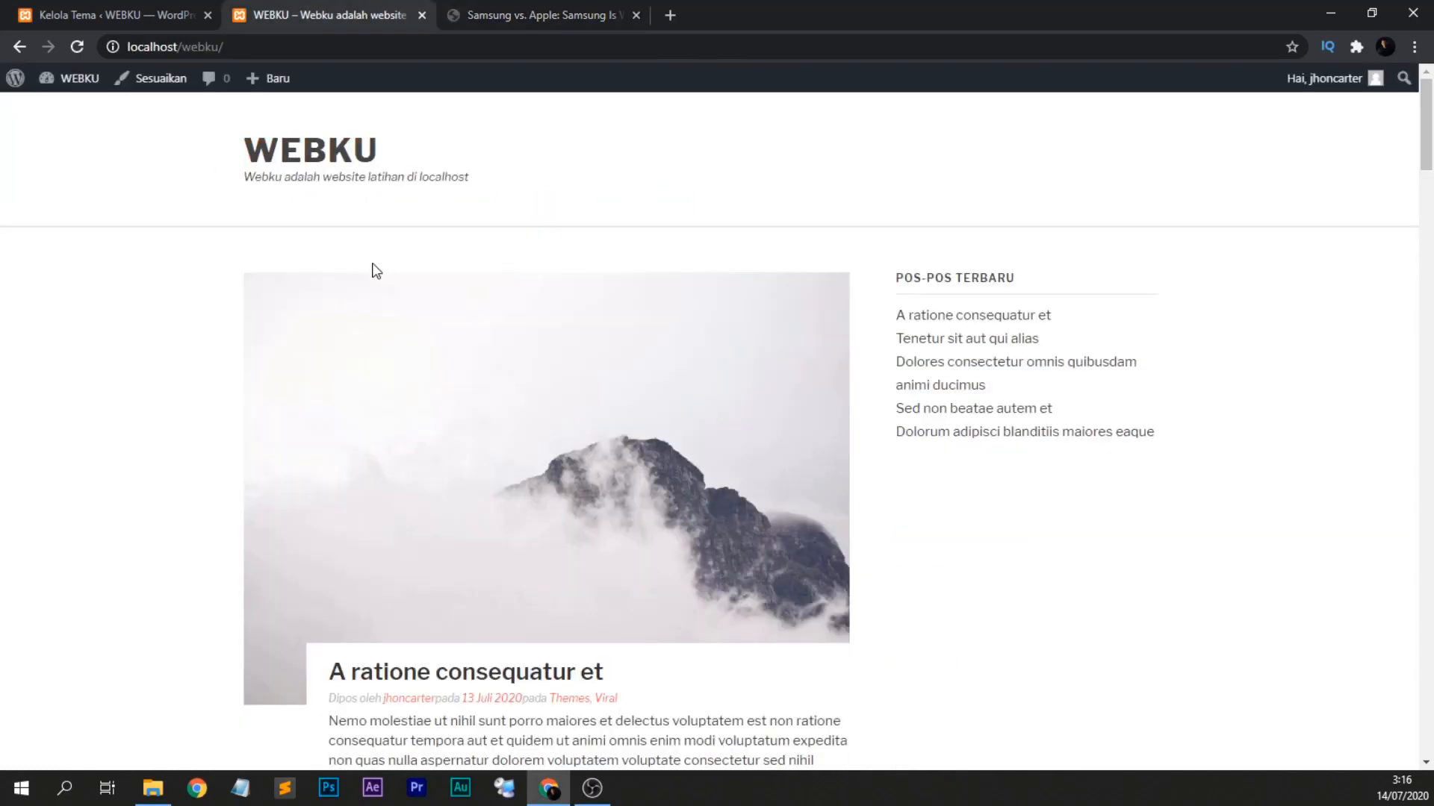
pyautogui.click(457, 6)
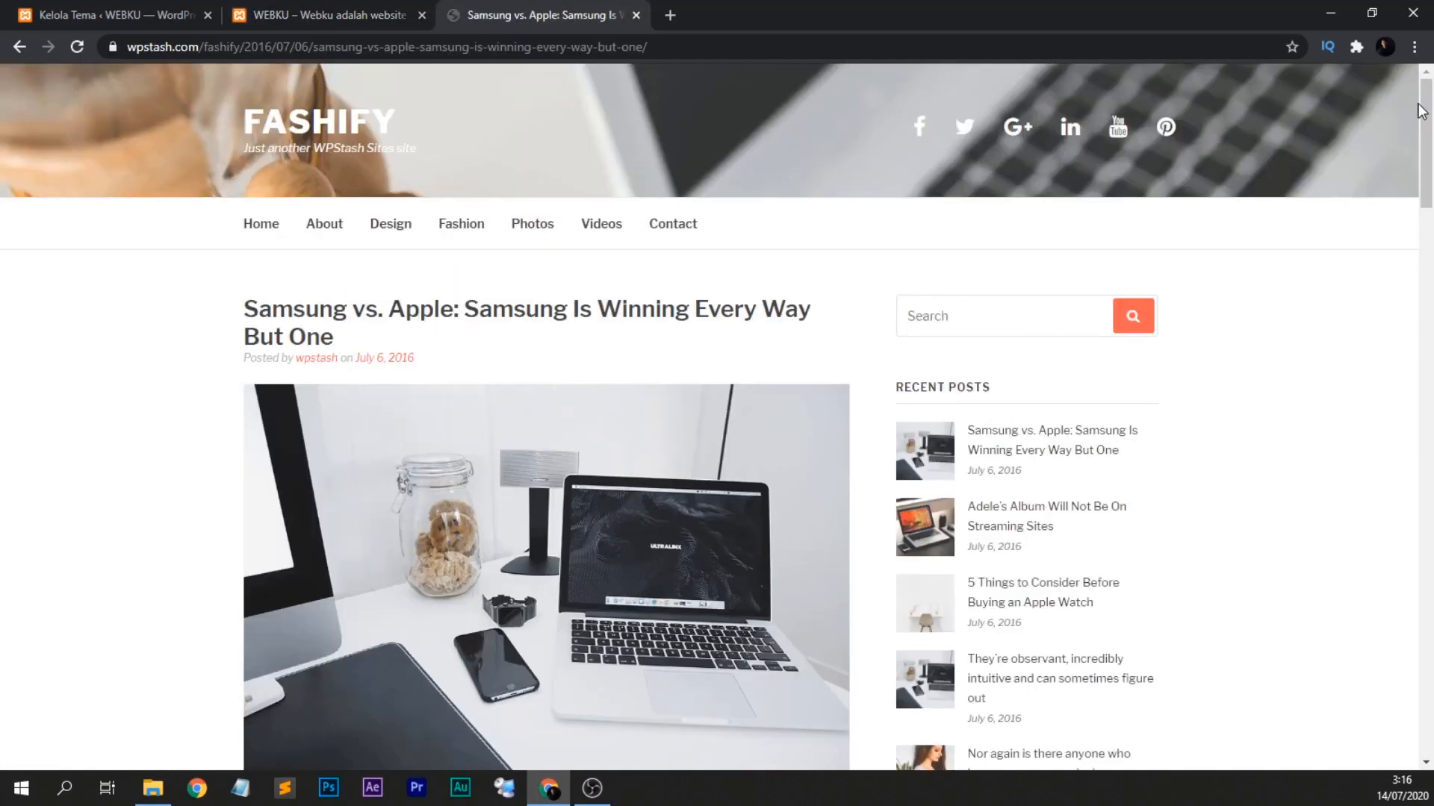
# Compare the Fashify demo's staff picks and footer widgets with the bottom of the WEBKU front page.
pyautogui.moveTo(1421, 111); pyautogui.dragTo(1419, 730)
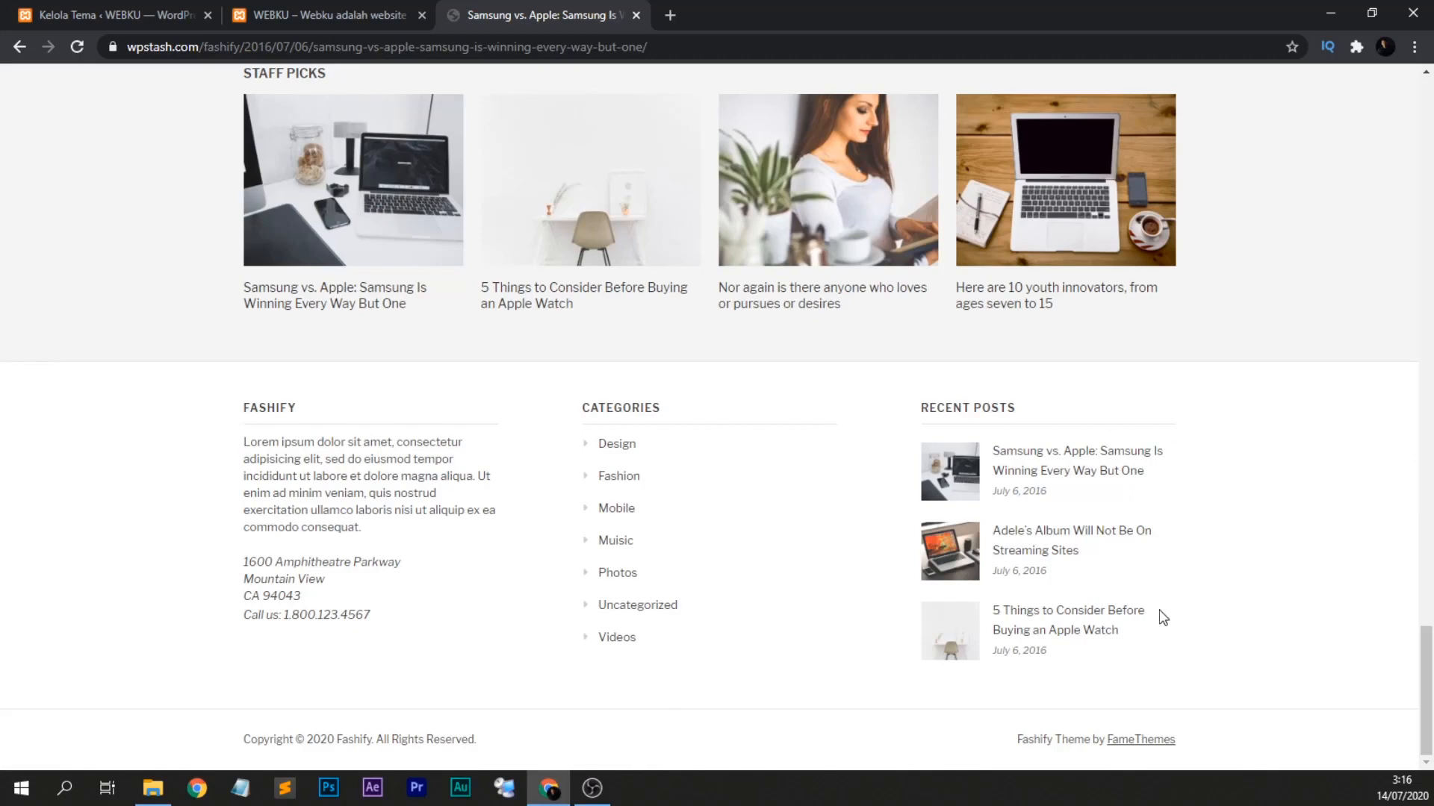
pyautogui.click(191, 13)
pyautogui.click(343, 15)
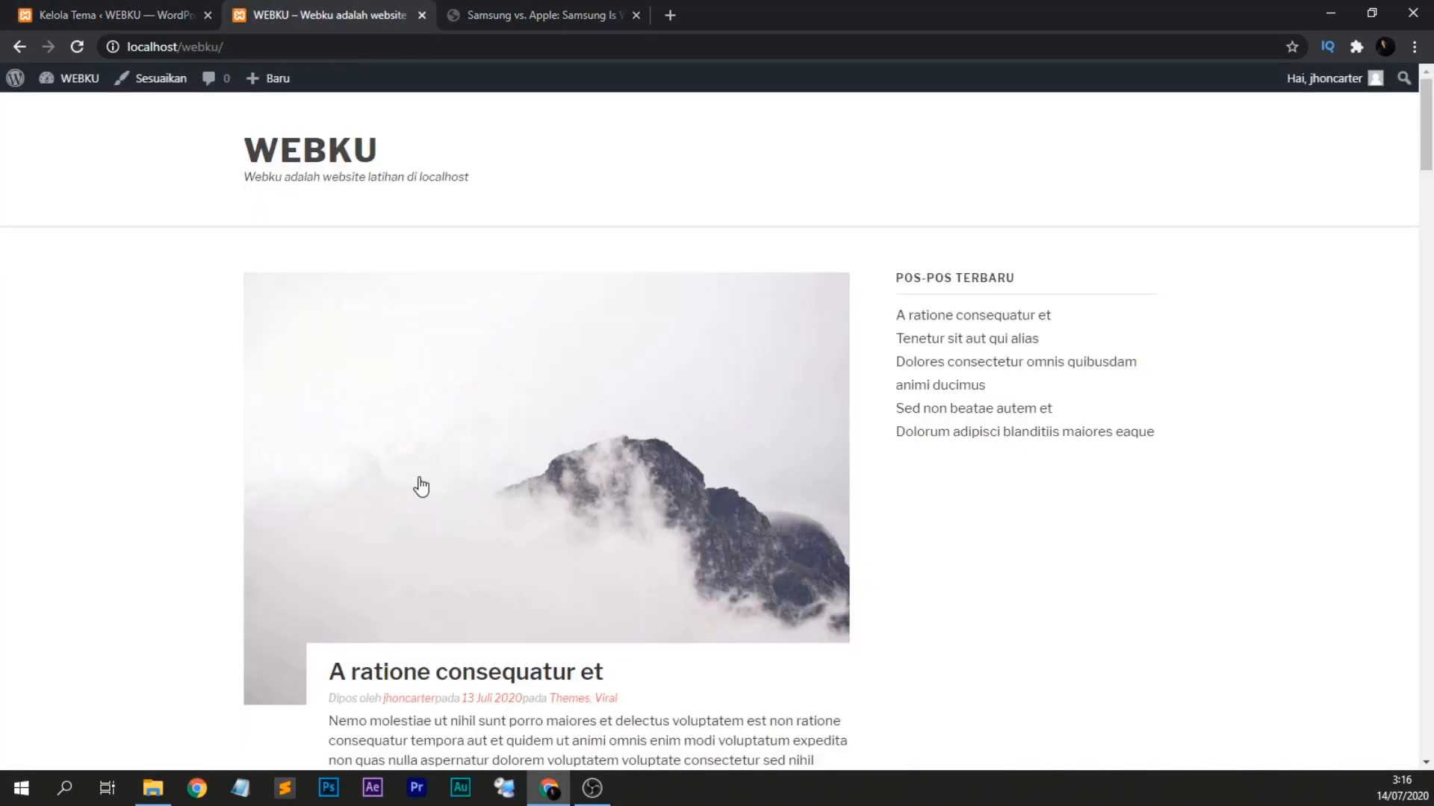
pyautogui.scroll(-20, 420, 487)
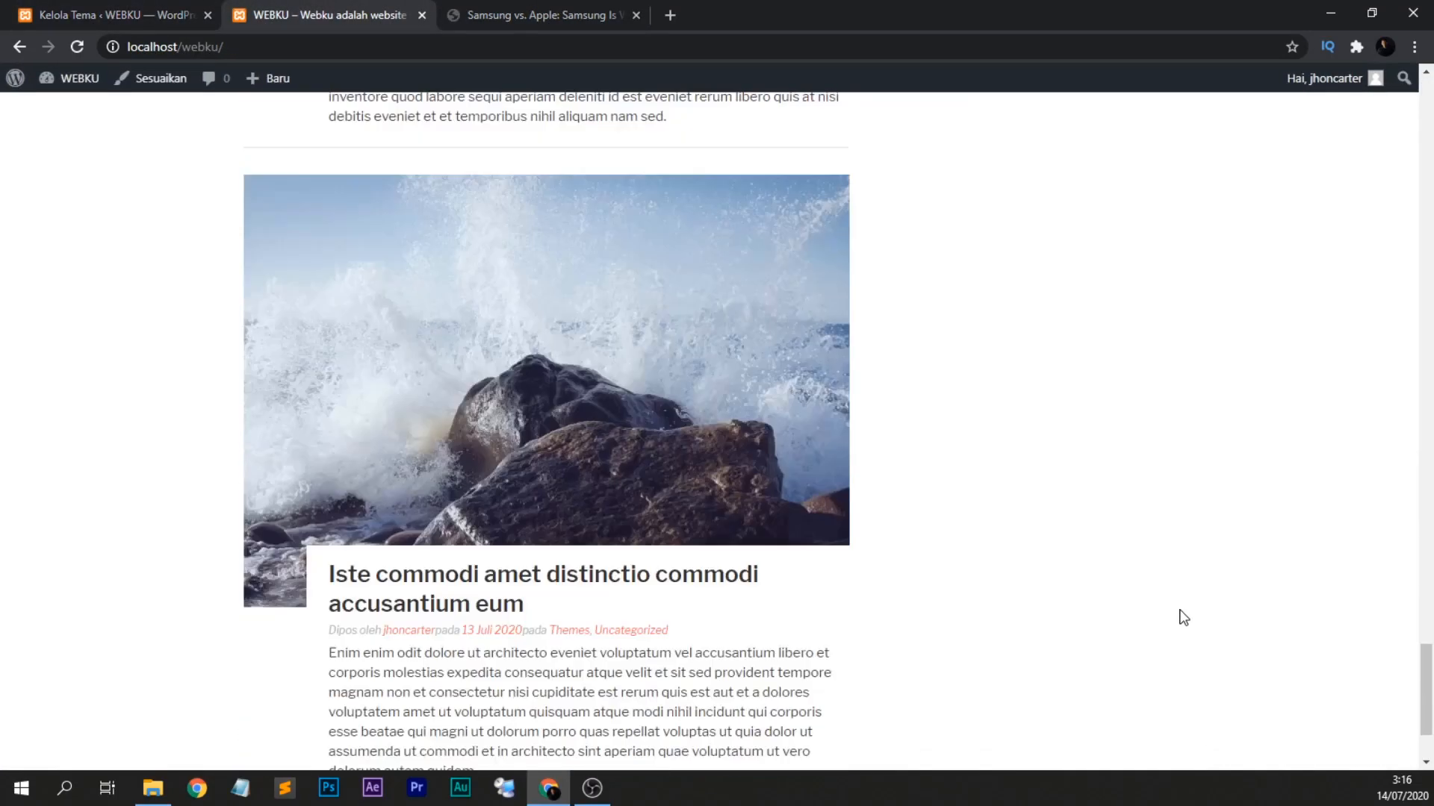
pyautogui.scroll(-3, 1183, 620)
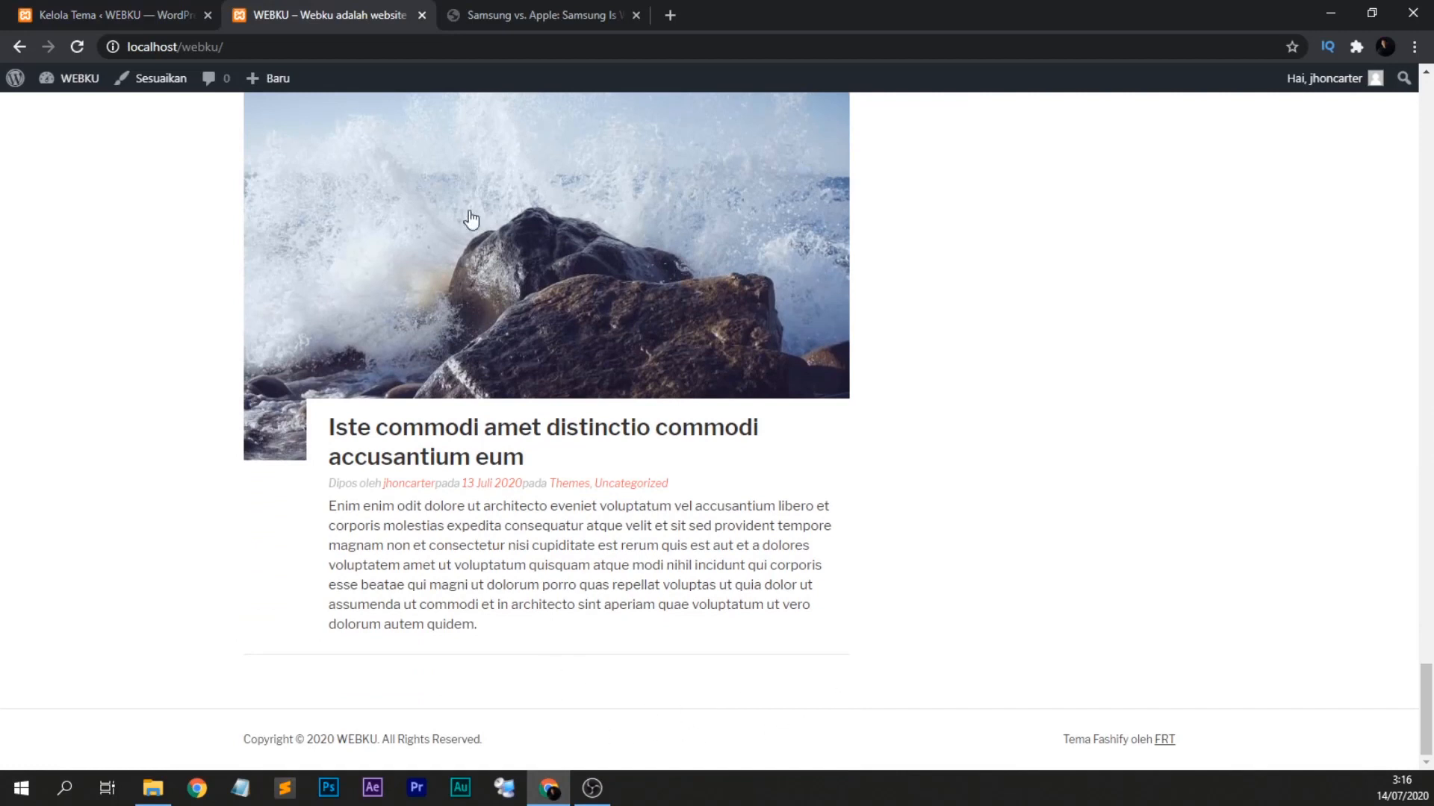
pyautogui.hotkey('ctrl', 'Tab')
pyautogui.moveTo(241, 418); pyautogui.dragTo(523, 618)
pyautogui.click(523, 618)
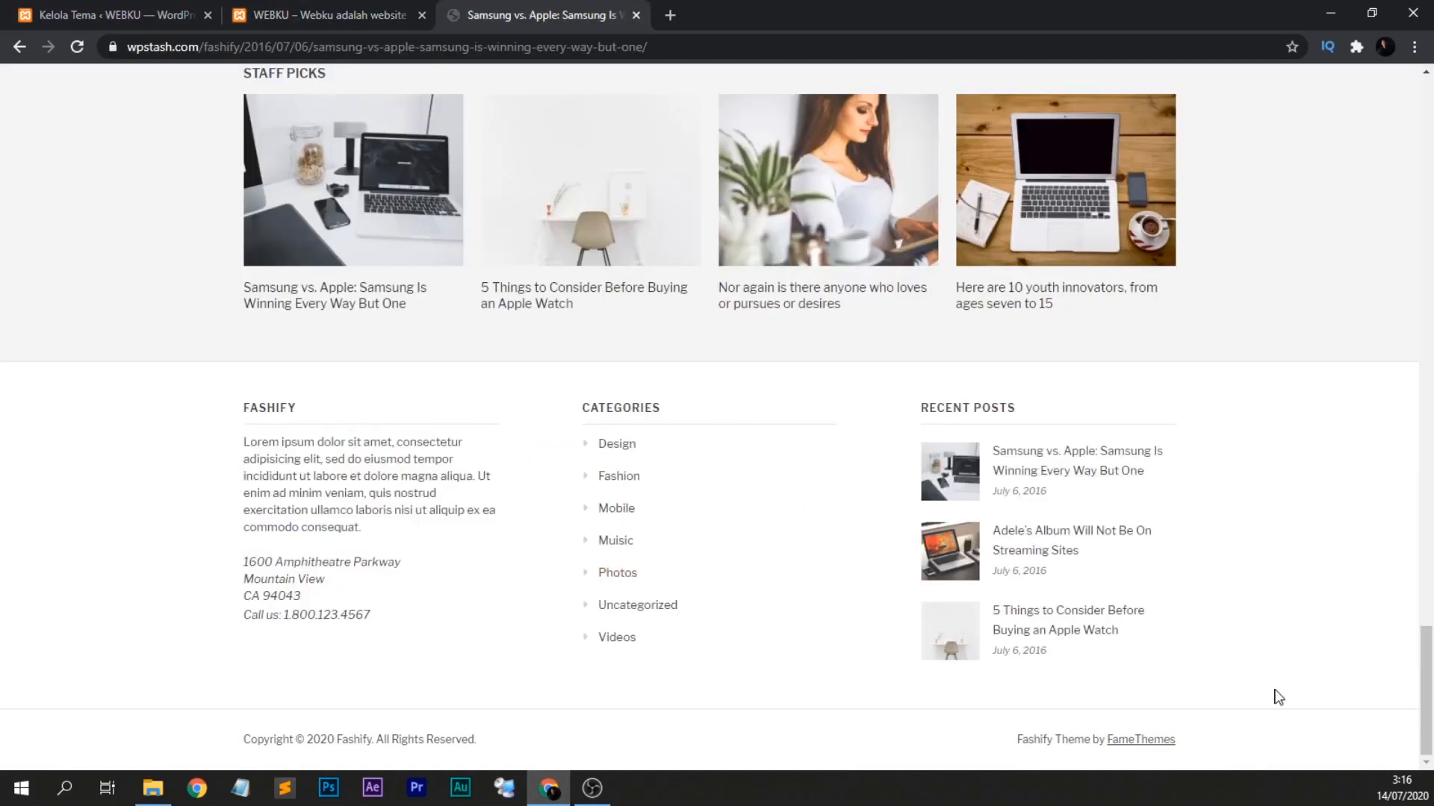
# Return to the Fashify demo's home page and examine its post grid, sidebar widgets and post list pagination.
pyautogui.moveTo(1426, 691); pyautogui.dragTo(1426, 142)
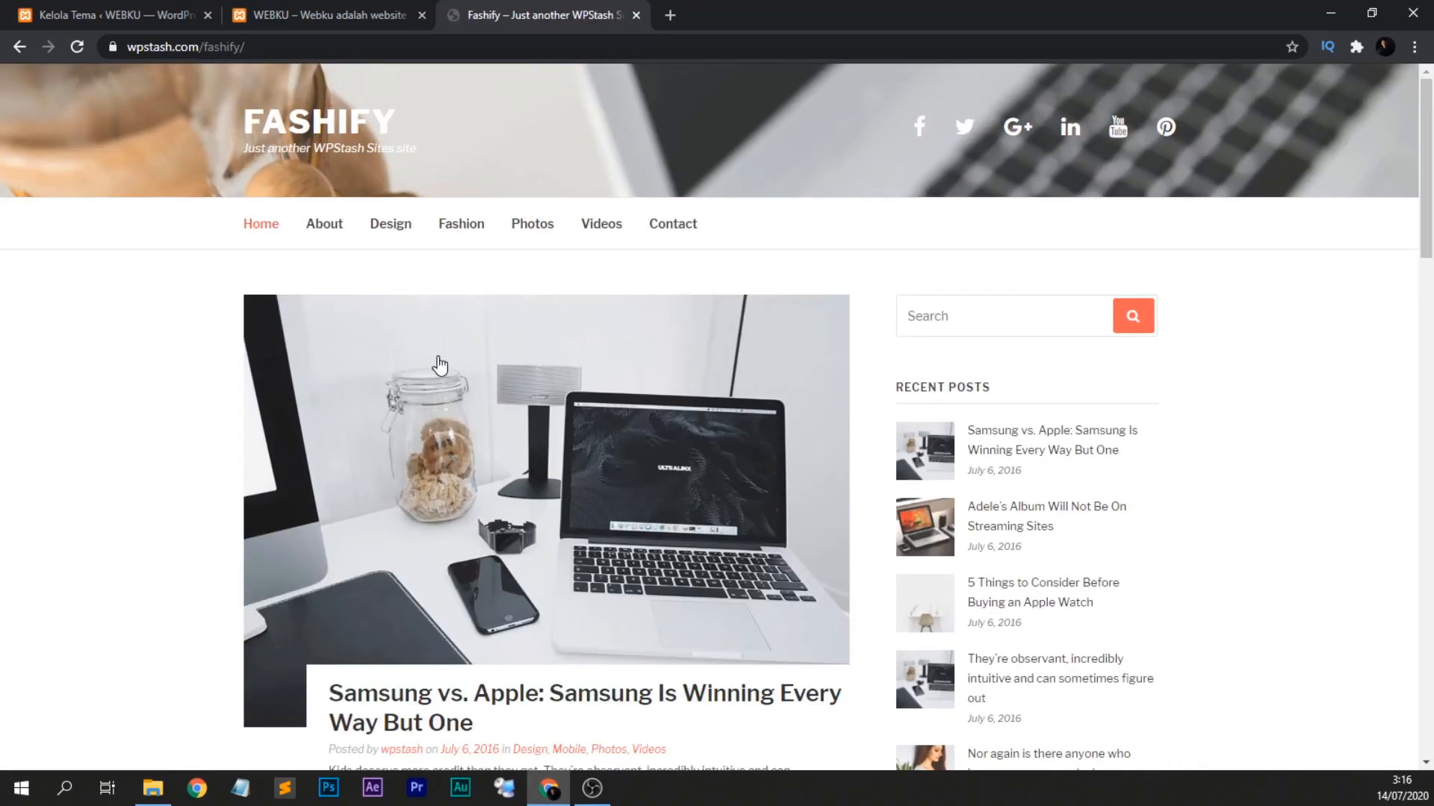
pyautogui.scroll(-10, 1011, 361)
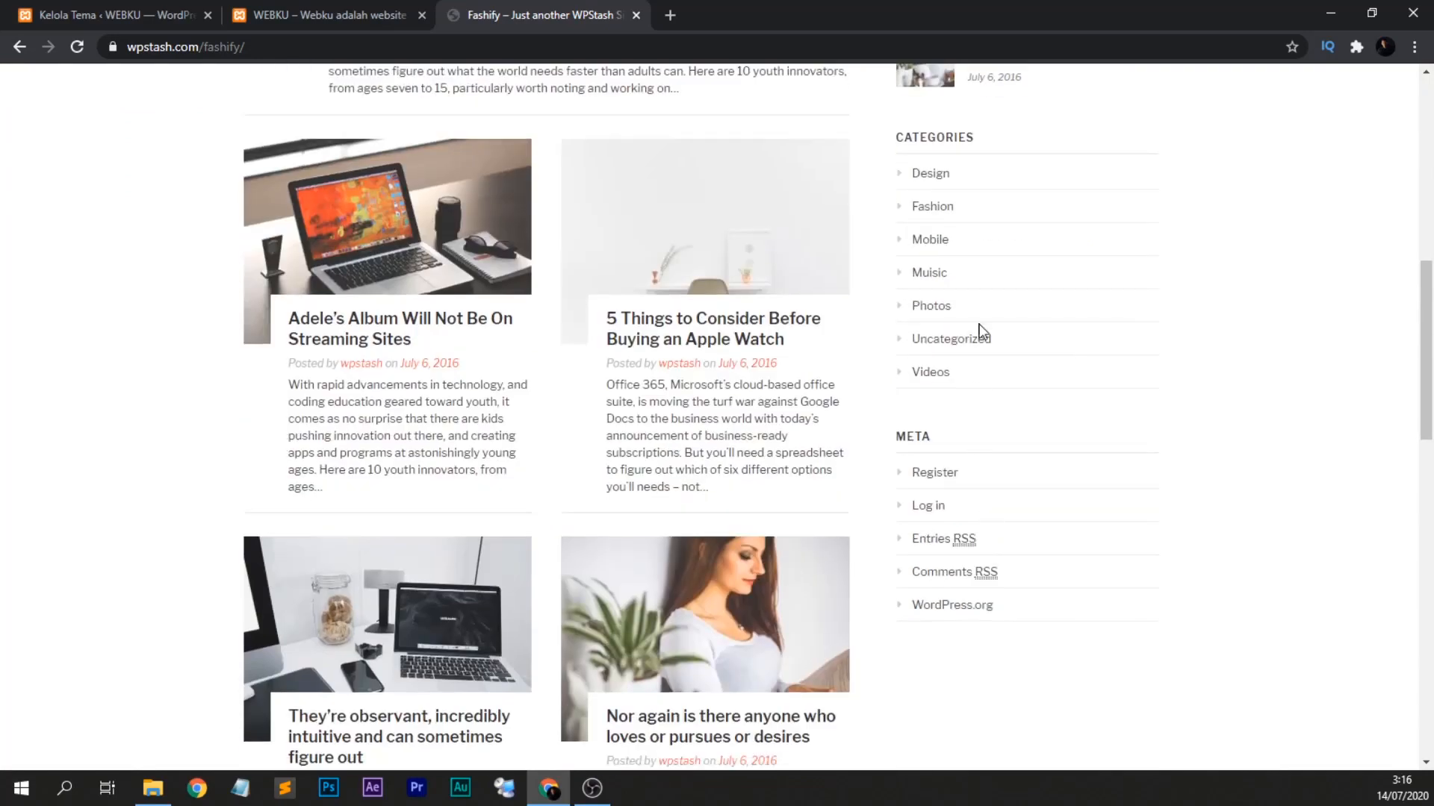
pyautogui.scroll(8, 989, 280)
pyautogui.scroll(-17, 989, 617)
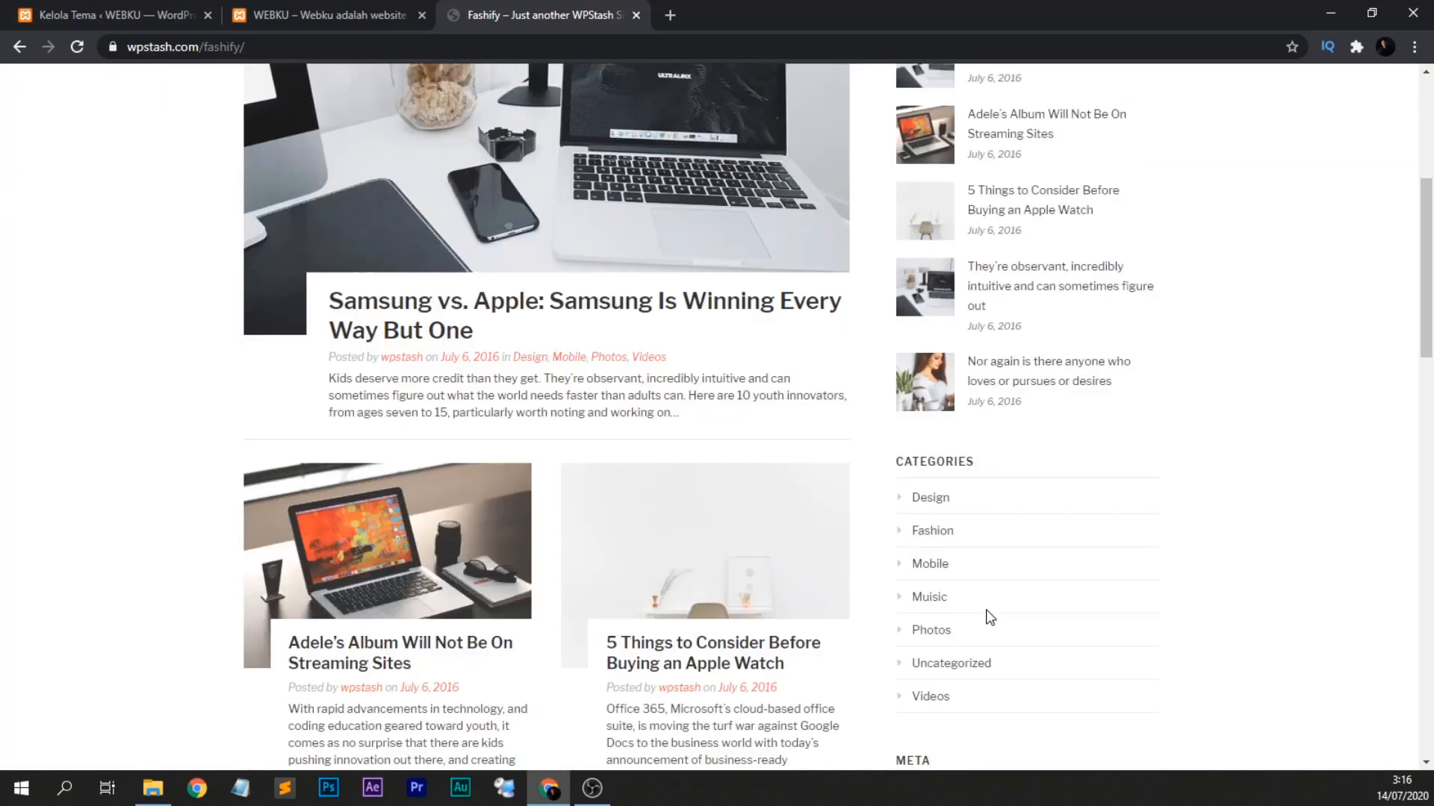
pyautogui.scroll(3, 991, 577)
pyautogui.scroll(16, 991, 575)
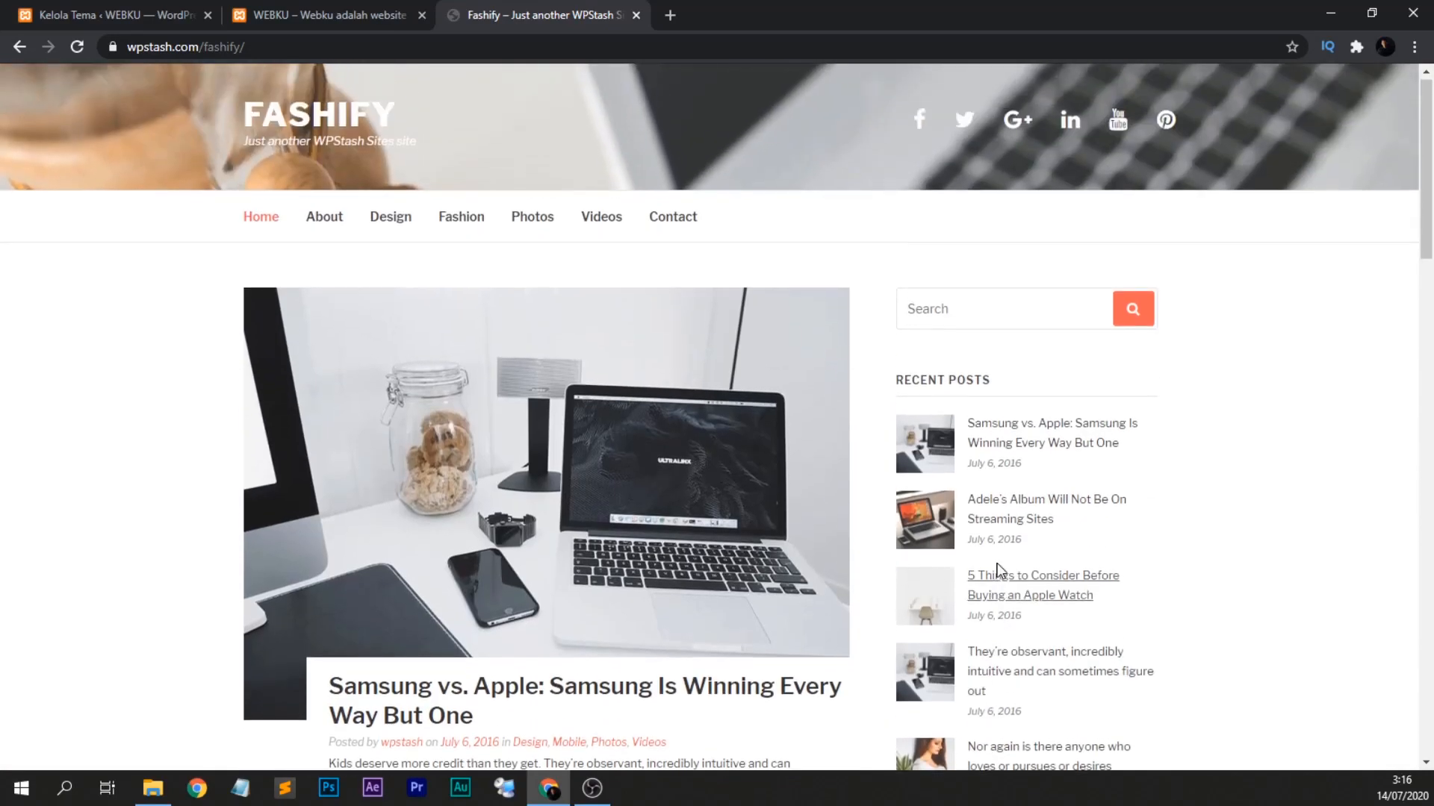
pyautogui.scroll(-7, 448, 410)
pyautogui.scroll(-14, 440, 414)
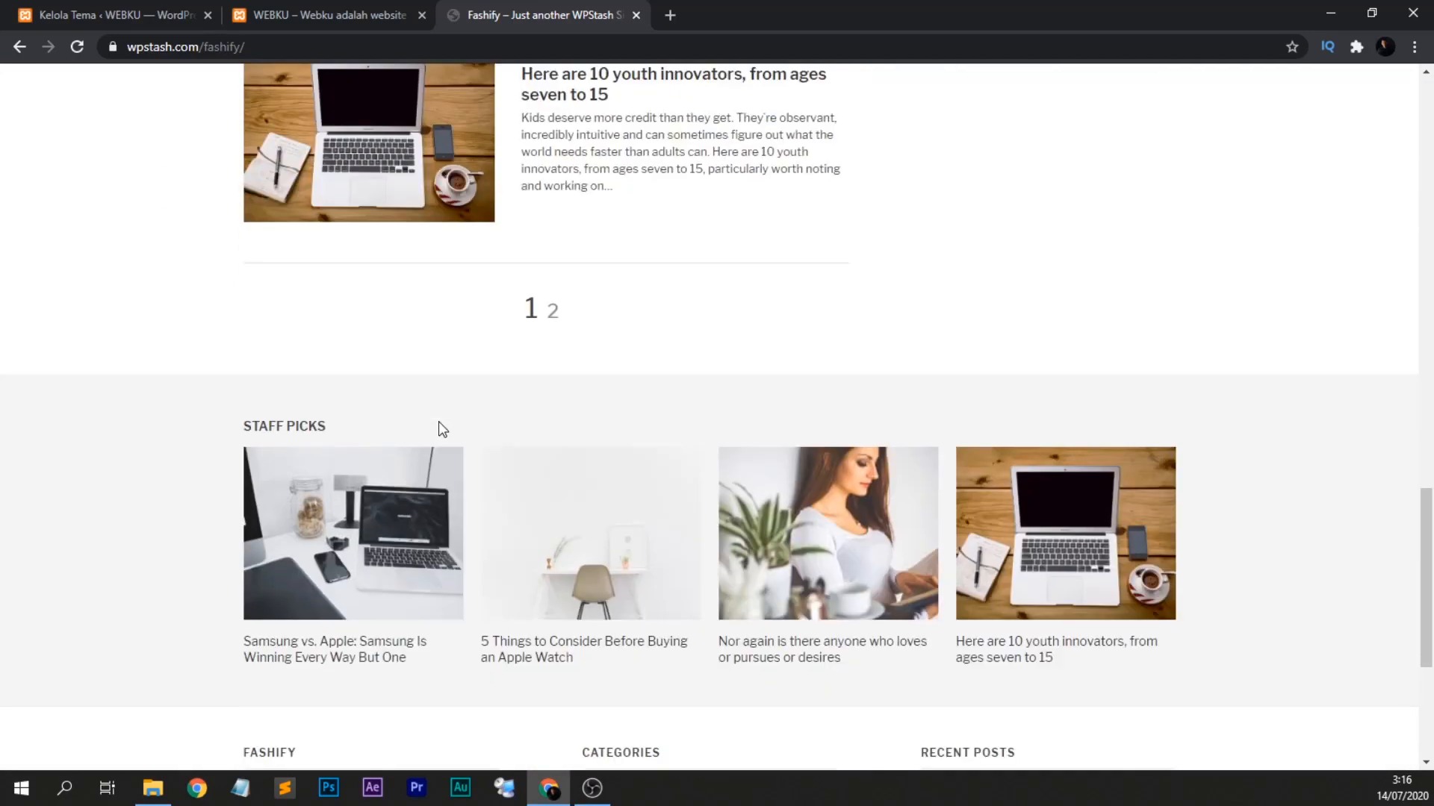
# View page 2 of the Fashify demo's post list and return to the demo's home page.
pyautogui.click(553, 317)
pyautogui.scroll(-8, 331, 392)
pyautogui.scroll(8, 331, 391)
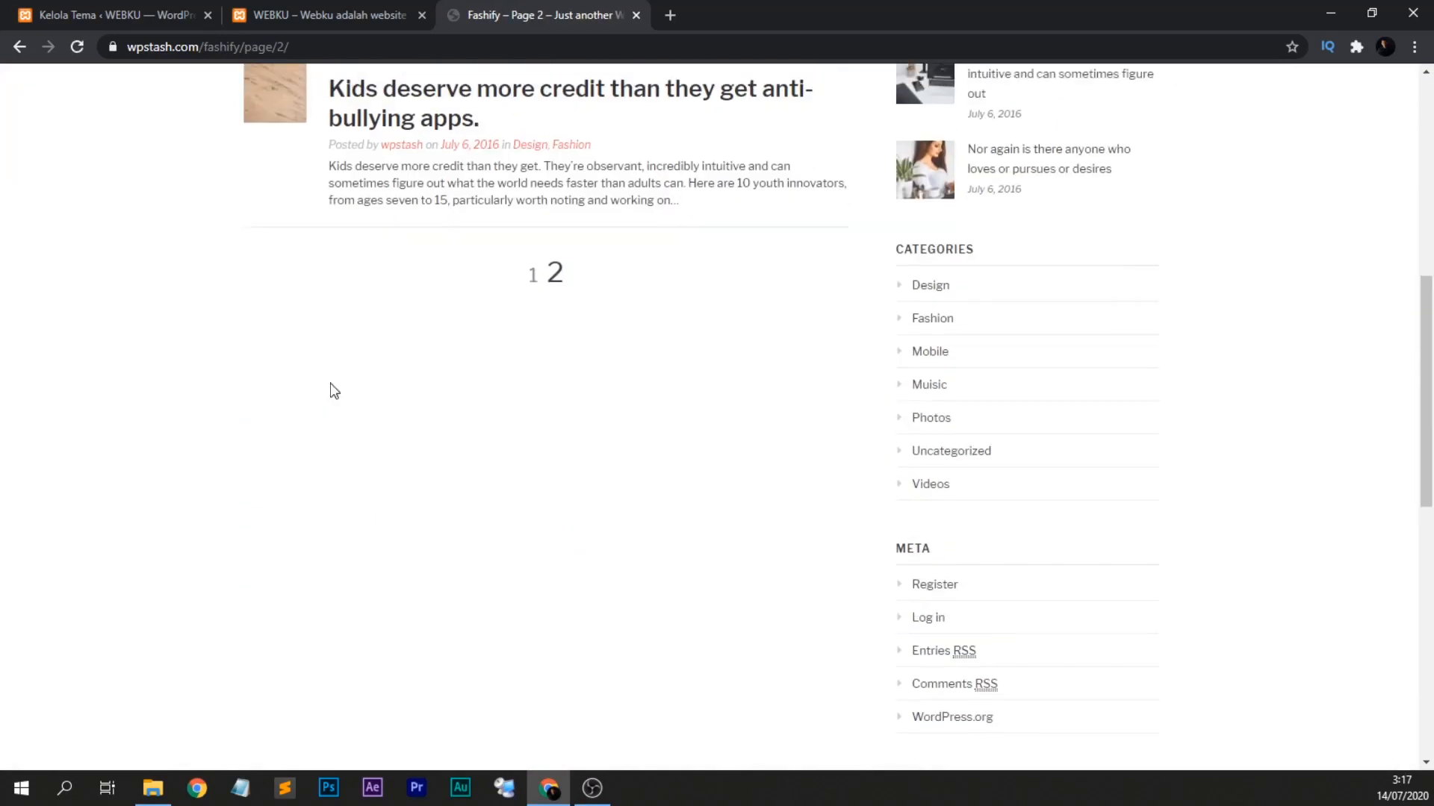
pyautogui.click(255, 222)
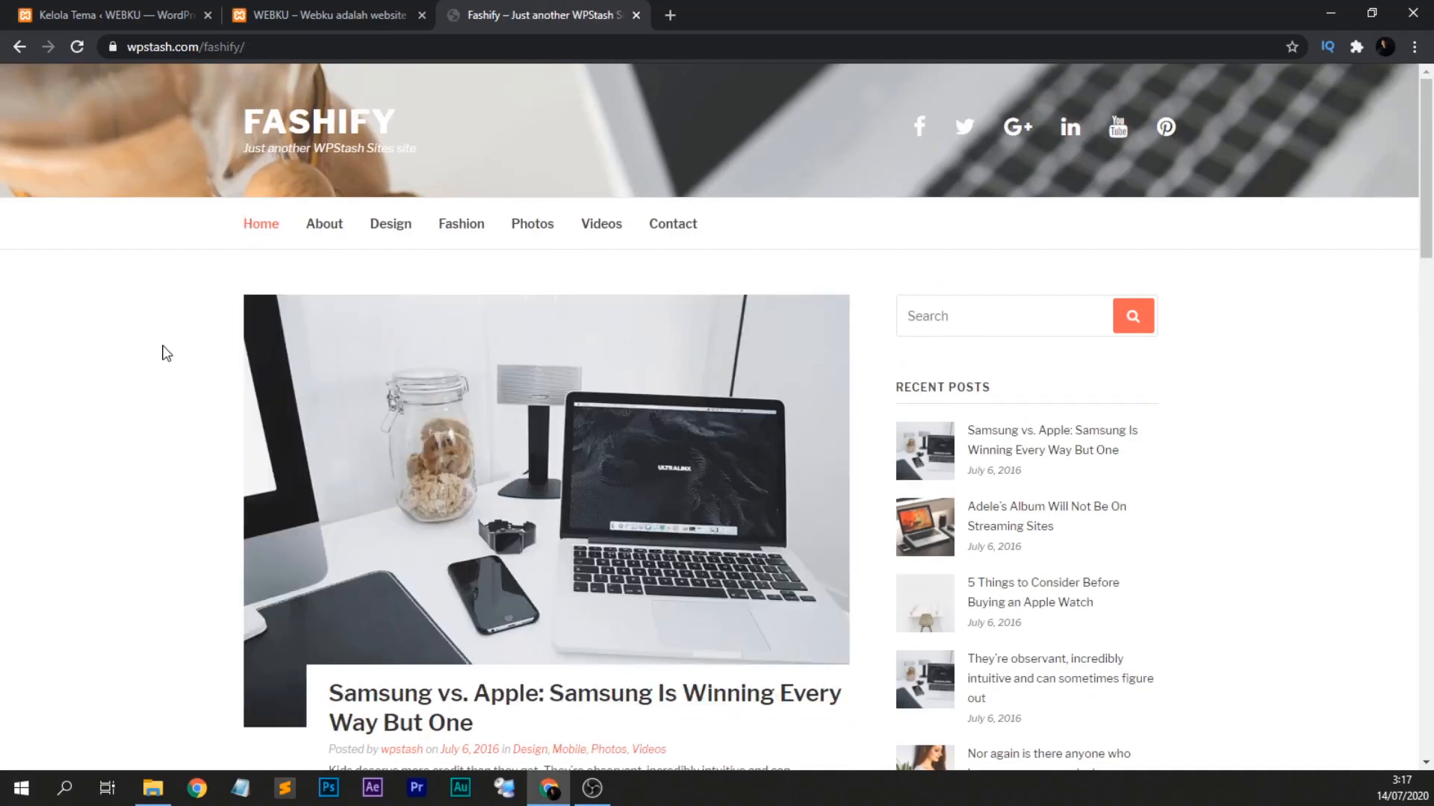
# Compare the Fashify demo's post layout with the WEBKU front page posts, and return to WEBKU's theme management page.
pyautogui.scroll(-6, 166, 353)
pyautogui.click(316, 8)
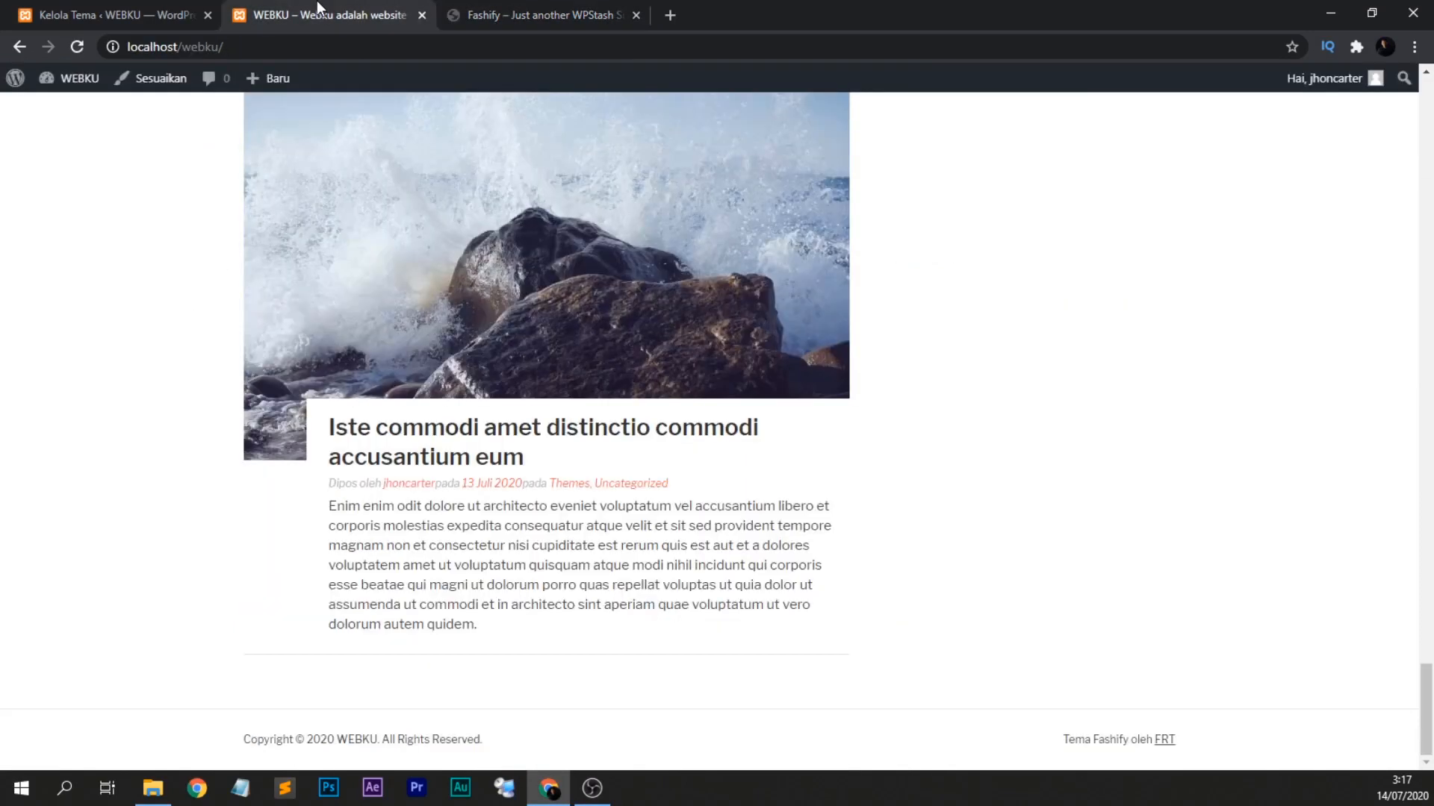
pyautogui.scroll(3, 424, 317)
pyautogui.scroll(20, 424, 316)
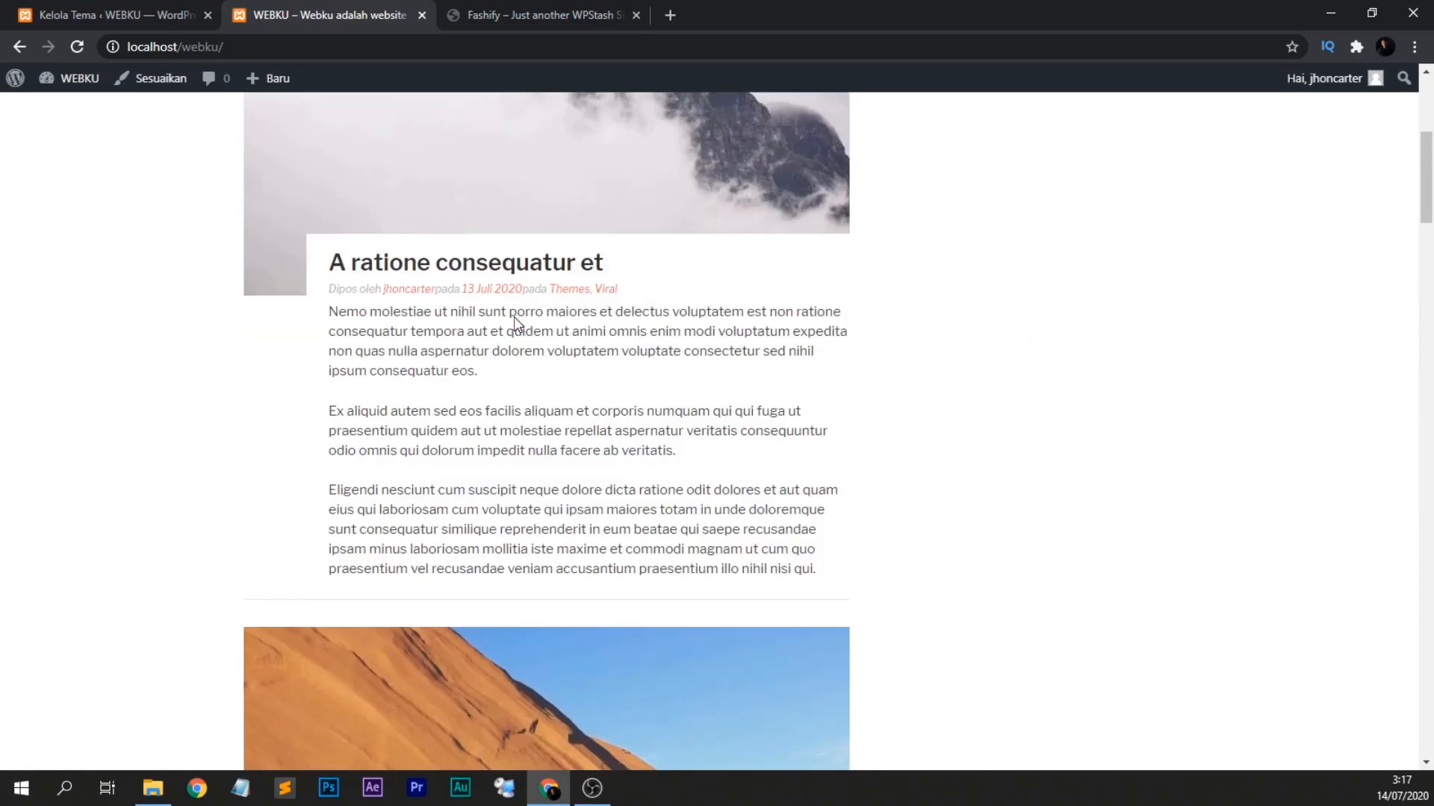
pyautogui.scroll(5, 514, 316)
pyautogui.click(536, 9)
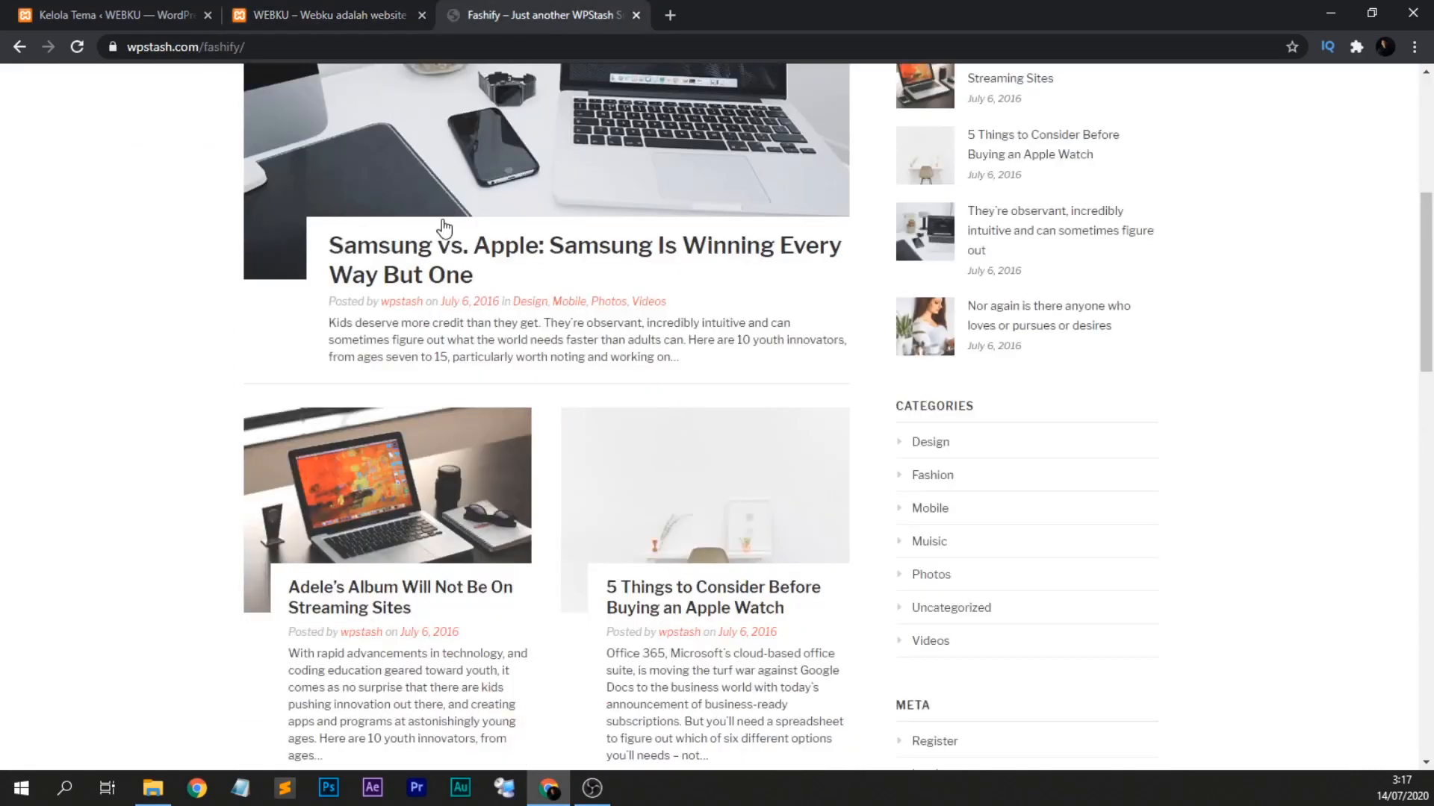
pyautogui.scroll(6, 441, 224)
pyautogui.click(176, 11)
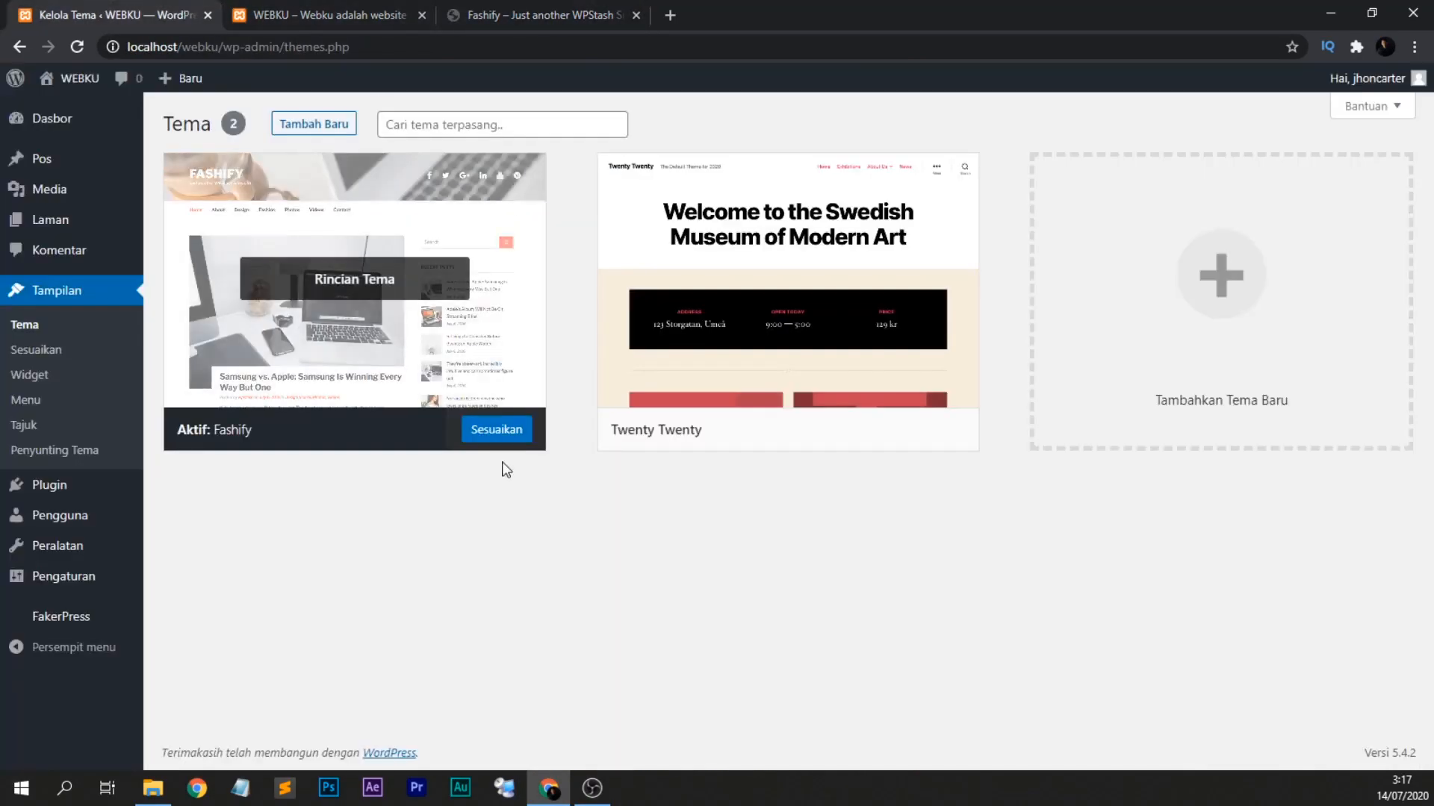
# Compare the Fashify demo's navigation menu from Home to Contact with the header of the WEBKU front page.
pyautogui.click(549, 10)
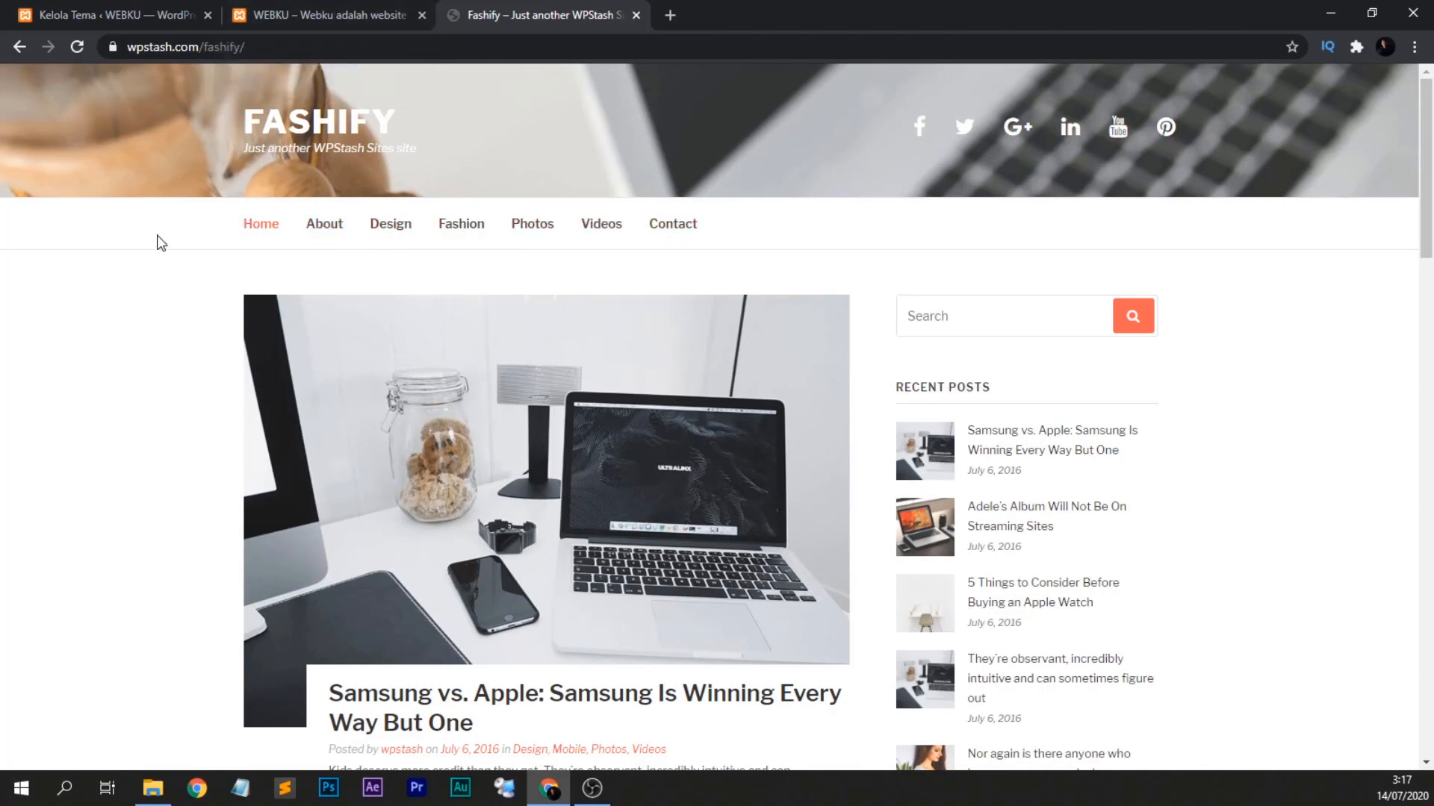
pyautogui.moveTo(200, 240); pyautogui.dragTo(248, 234)
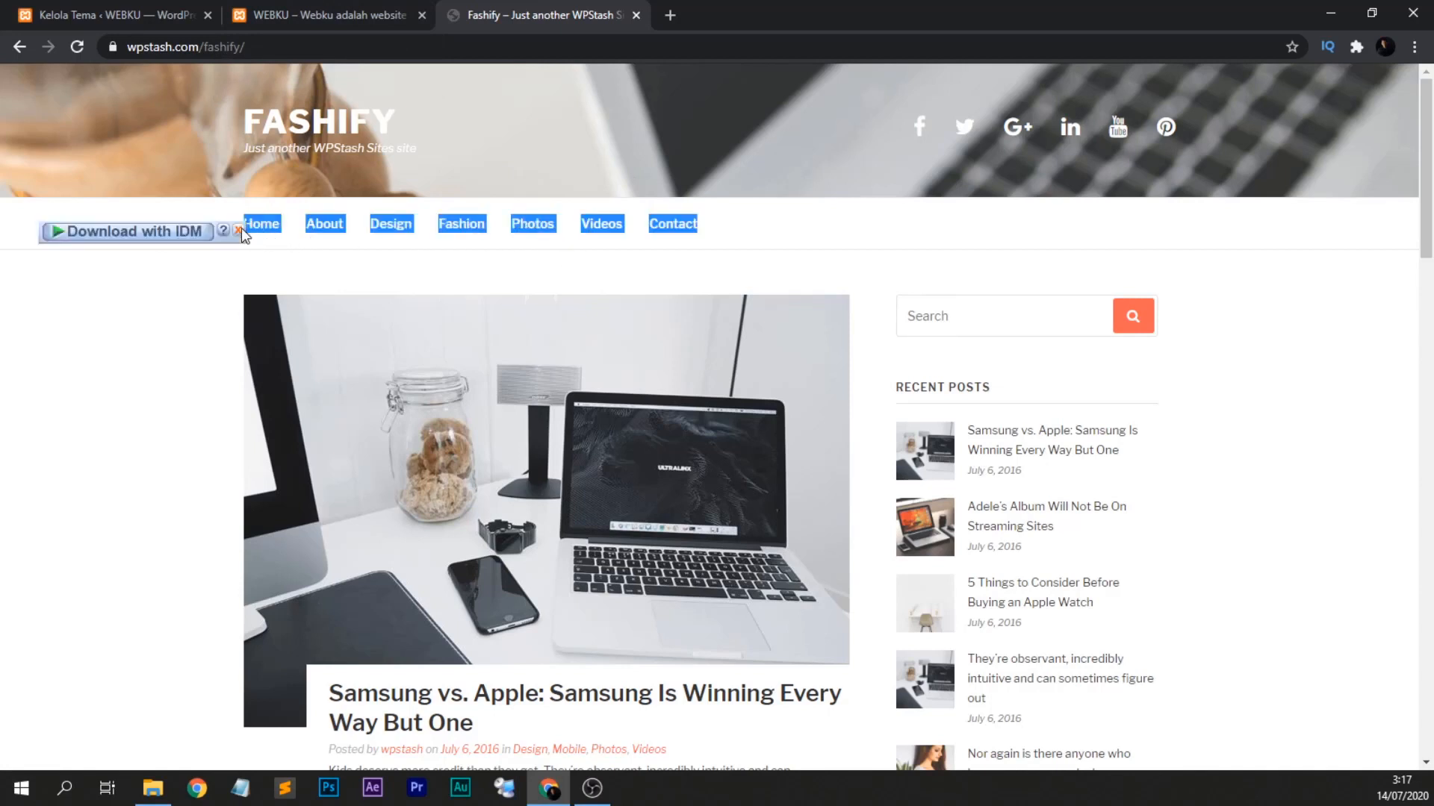
pyautogui.click(213, 277)
pyautogui.click(373, 11)
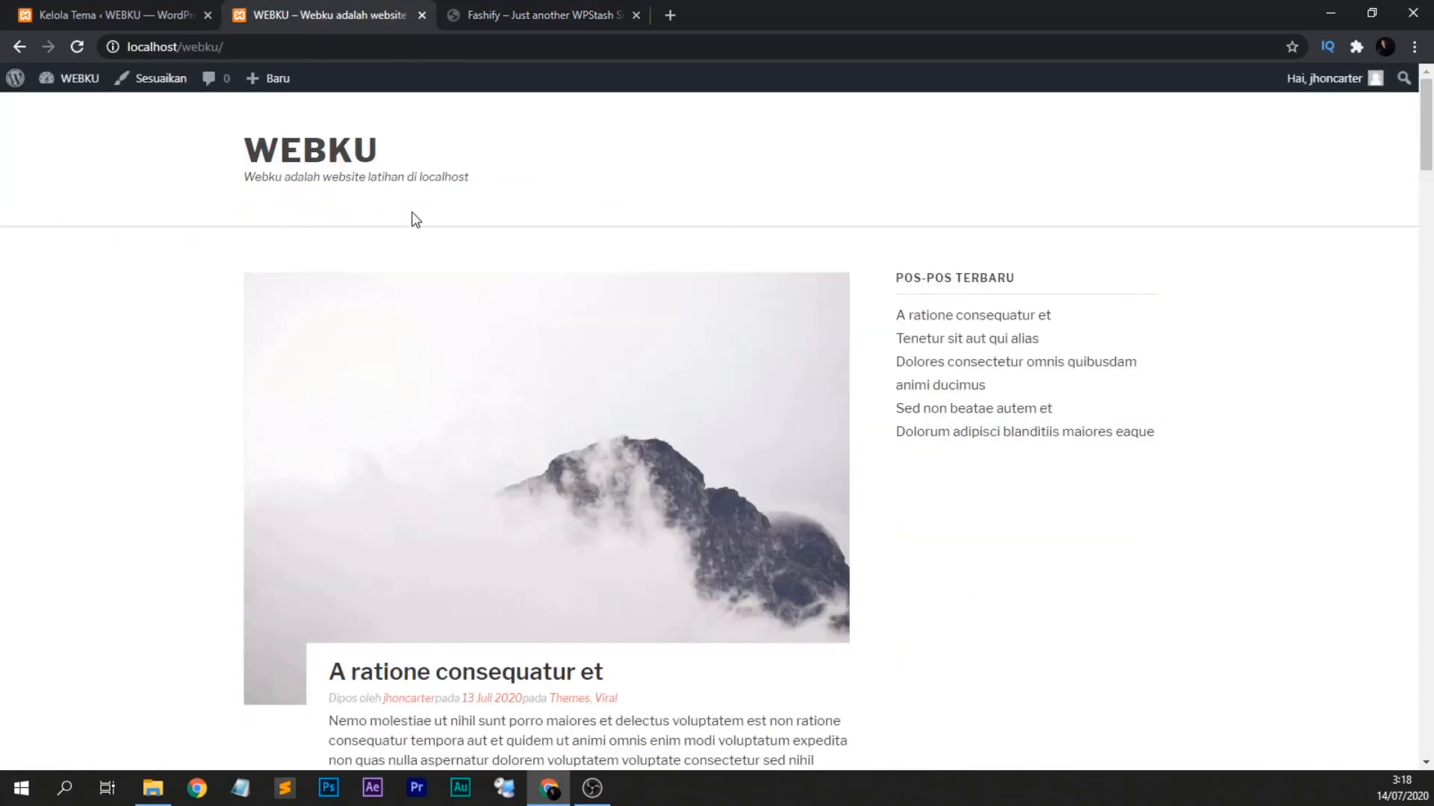
pyautogui.click(557, 8)
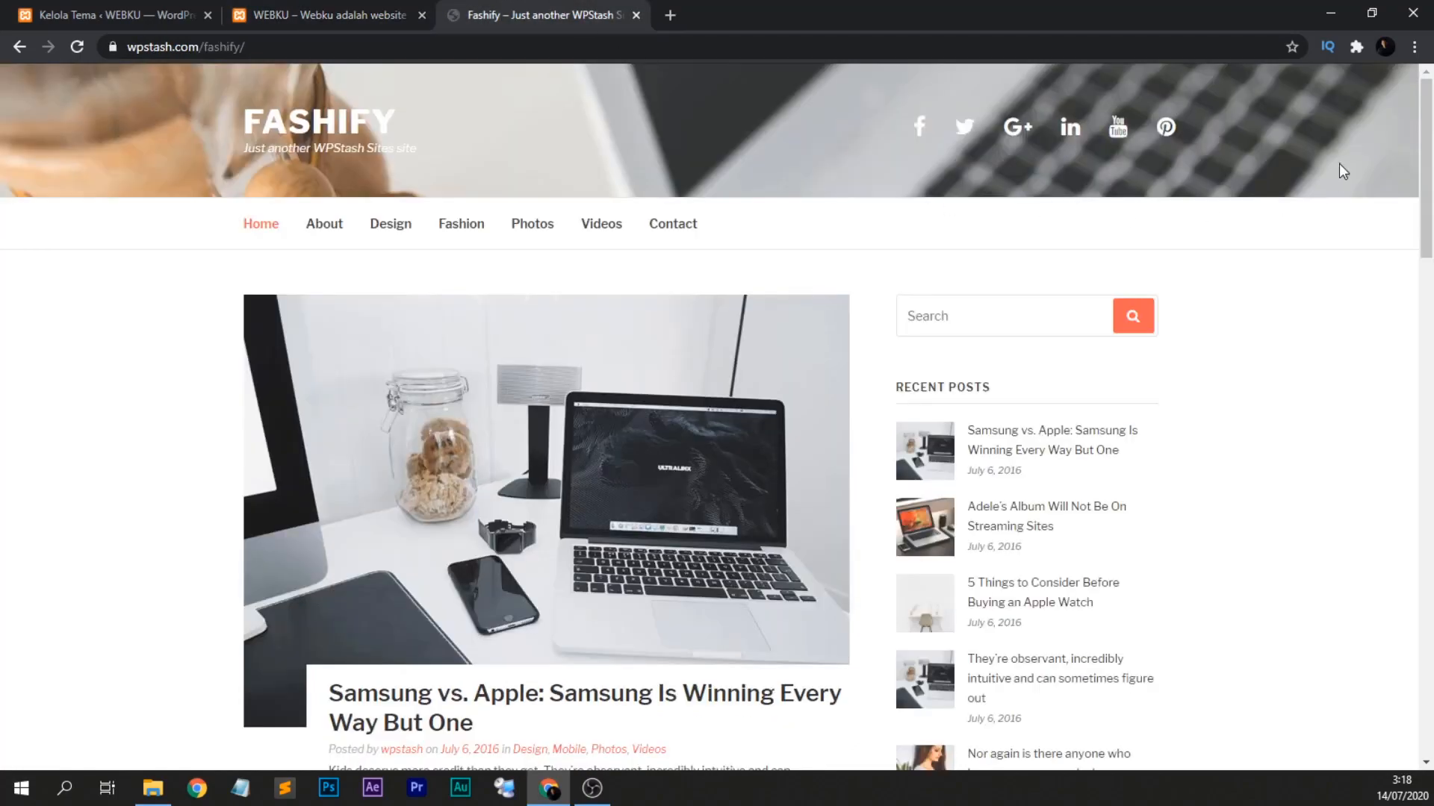
# Review the Fashify demo's footer and sidebar widgets against the WEBKU front page, and return to WEBKU's theme management page.
pyautogui.moveTo(1426, 168); pyautogui.dragTo(1426, 669)
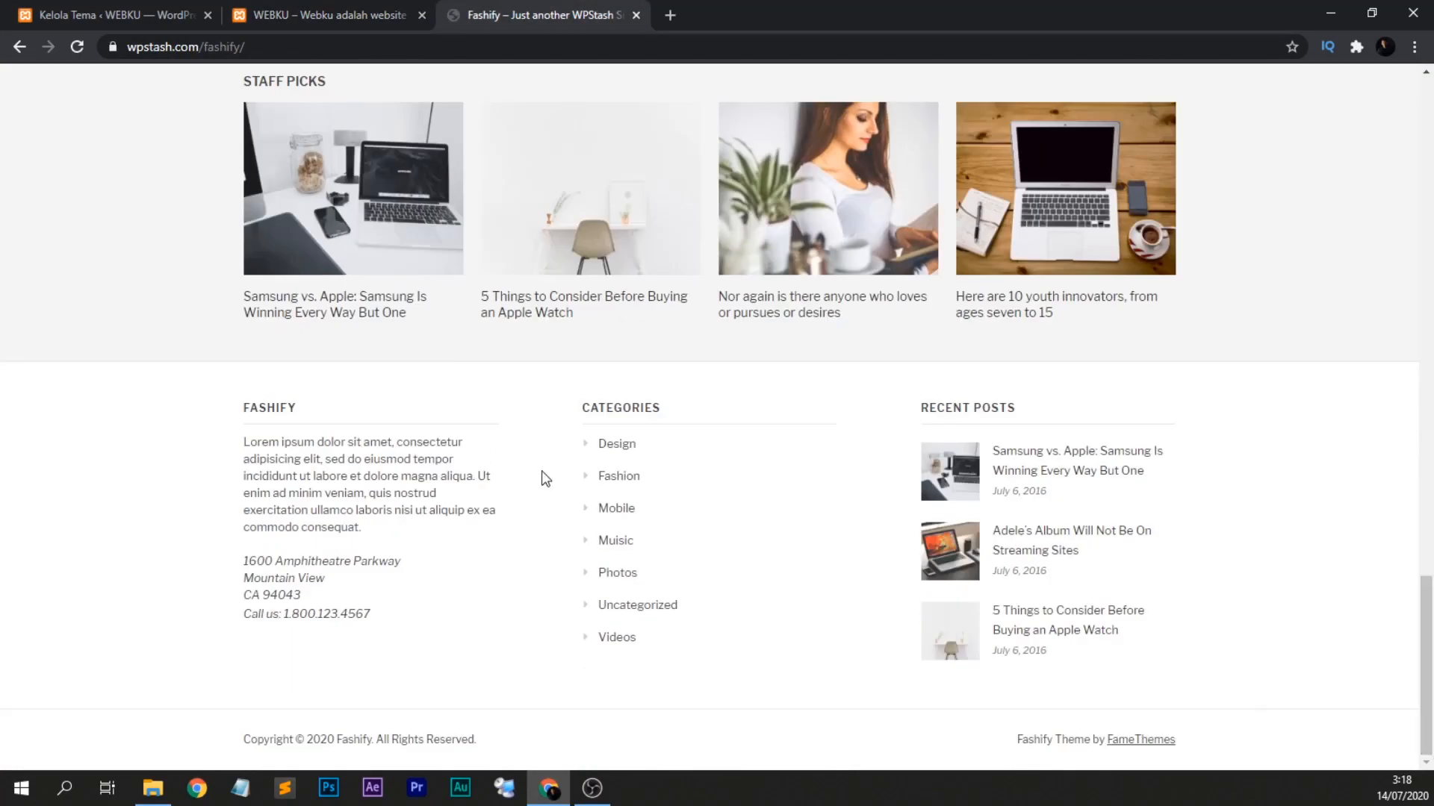
pyautogui.moveTo(1423, 740); pyautogui.dragTo(1421, 254)
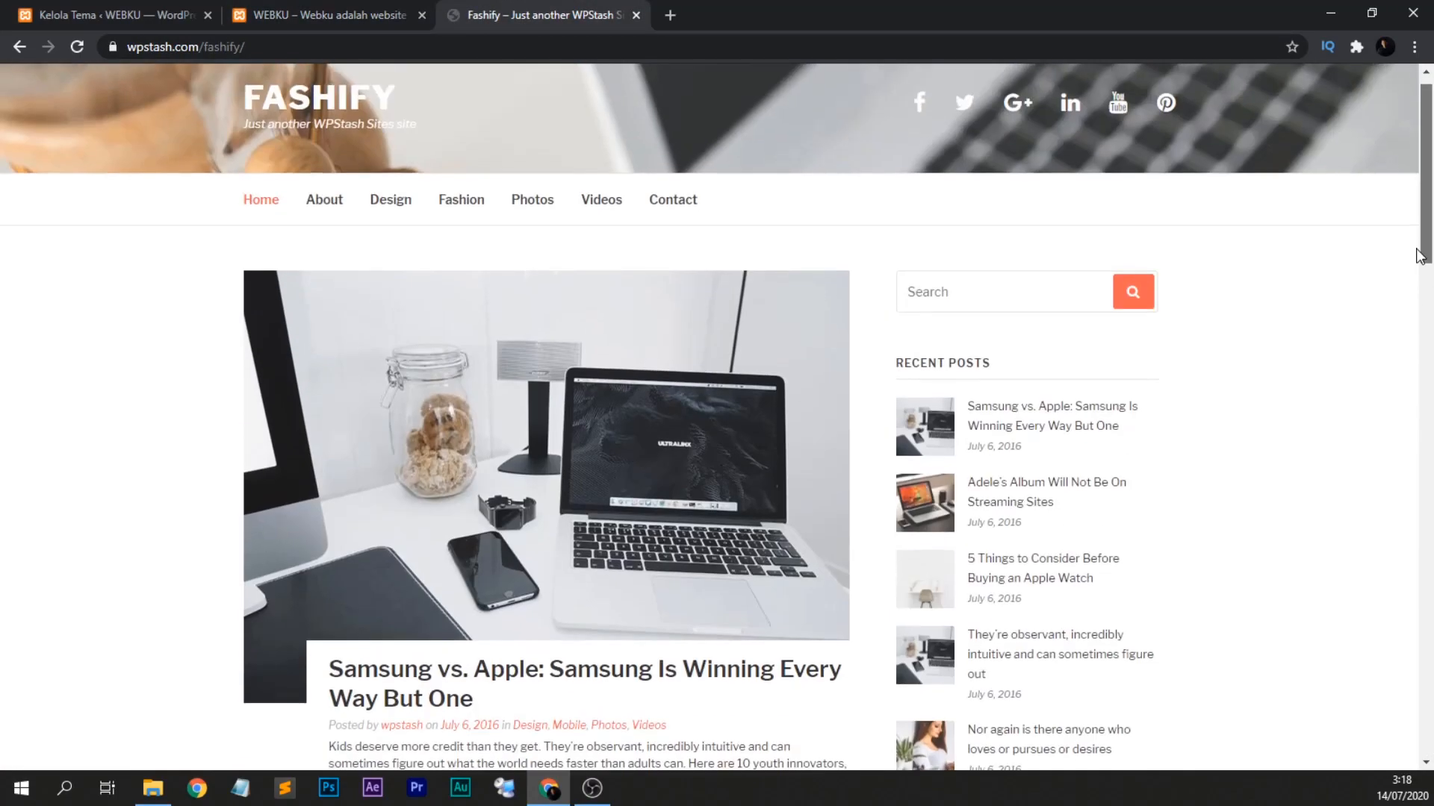
pyautogui.scroll(-4, 979, 310)
pyautogui.scroll(5, 1034, 520)
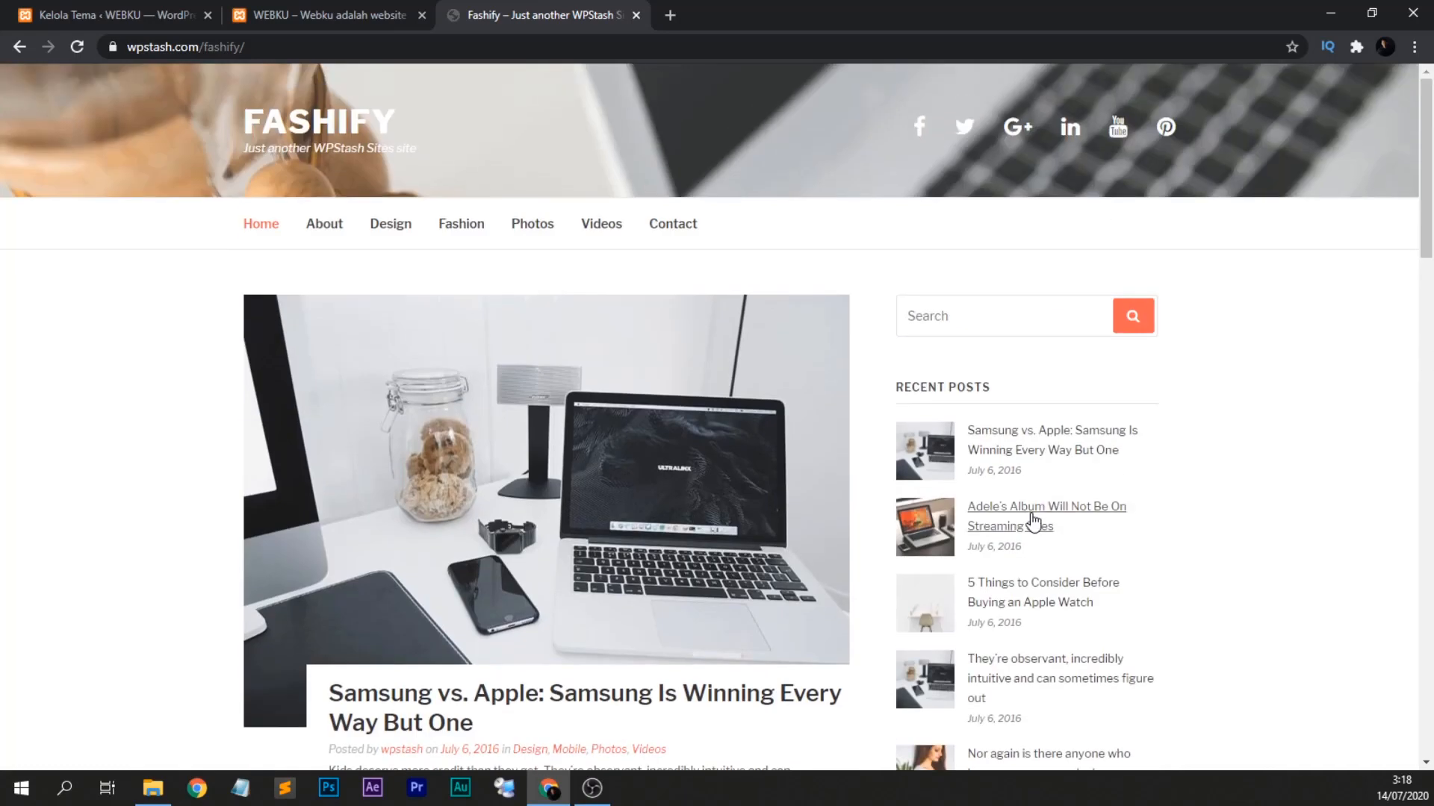
pyautogui.click(340, 9)
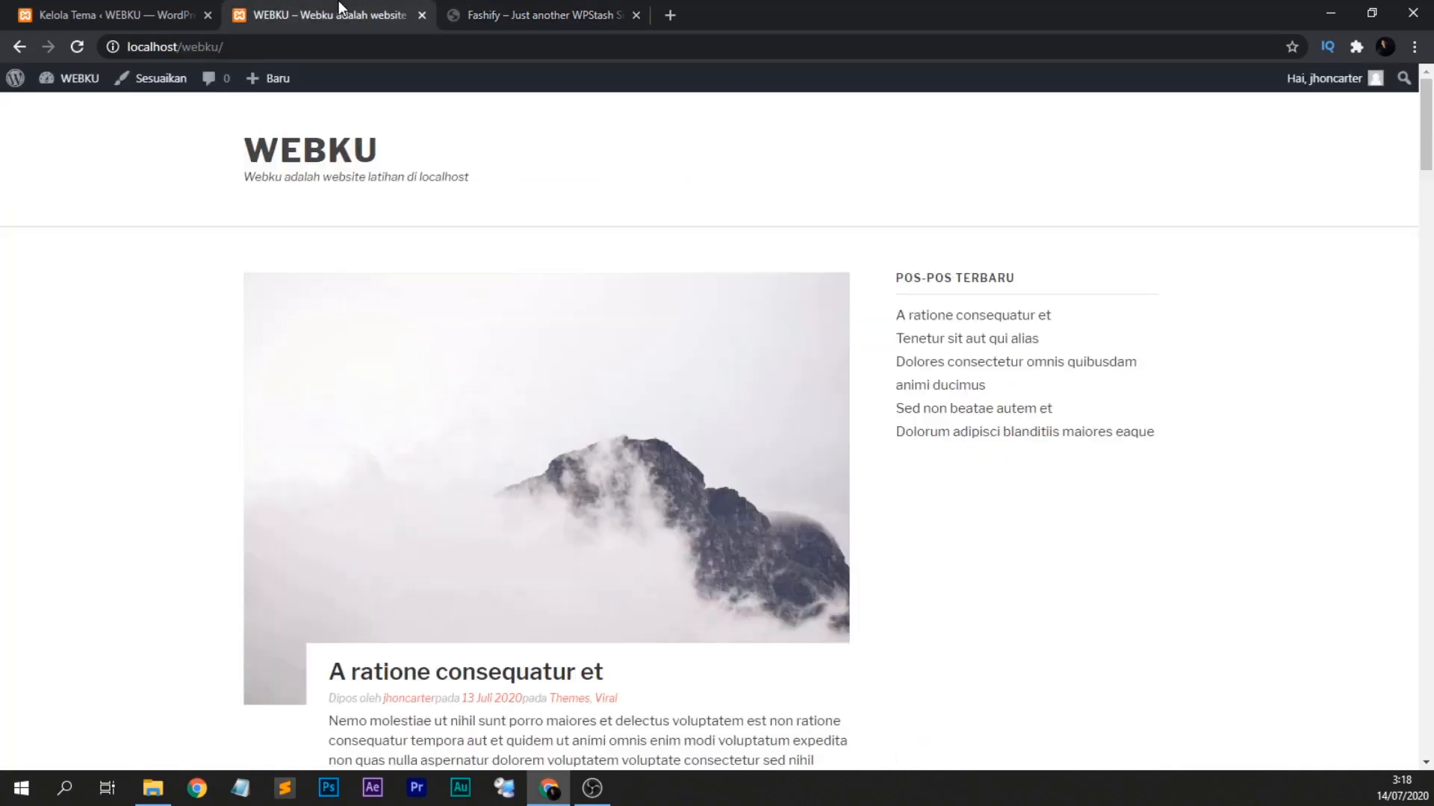
pyautogui.click(192, 6)
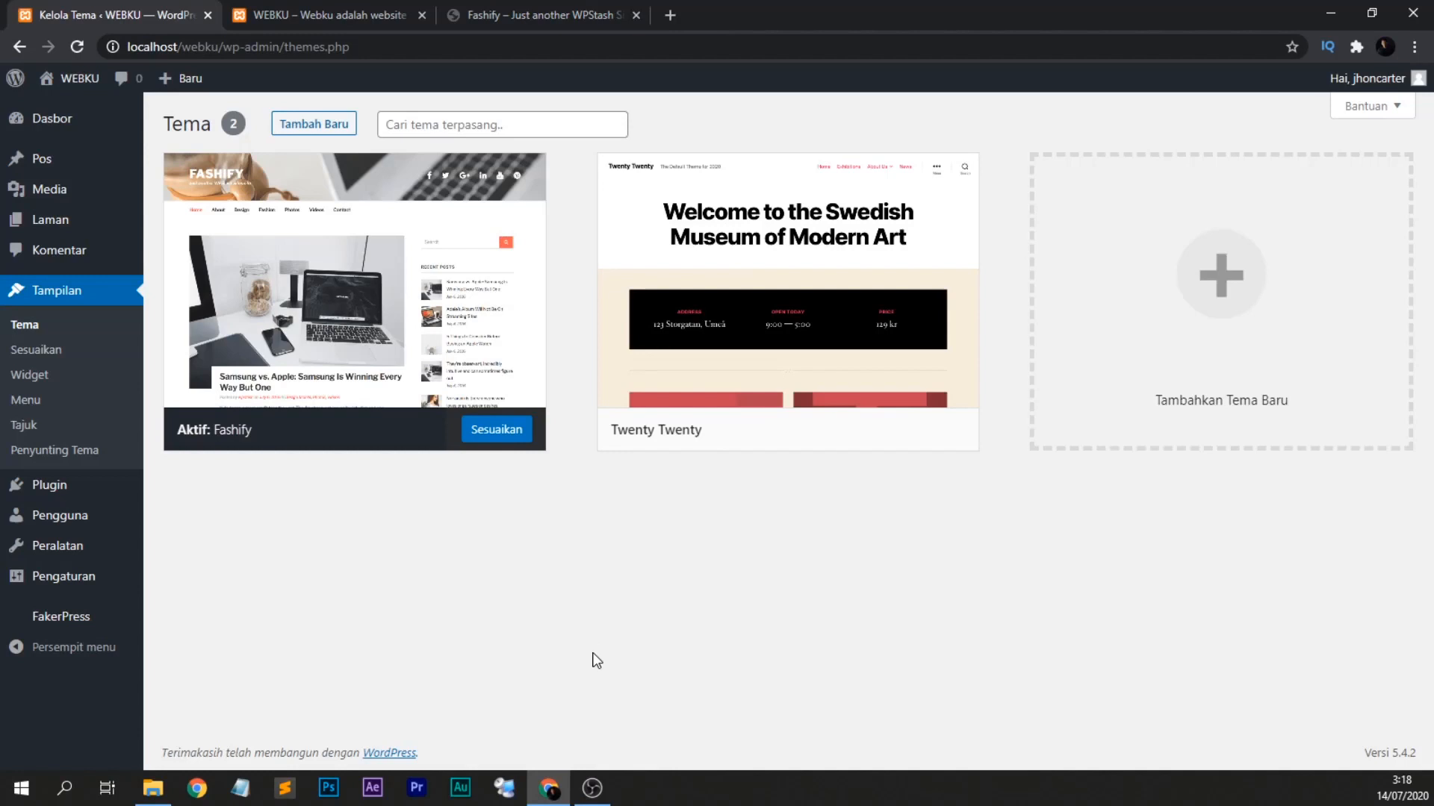